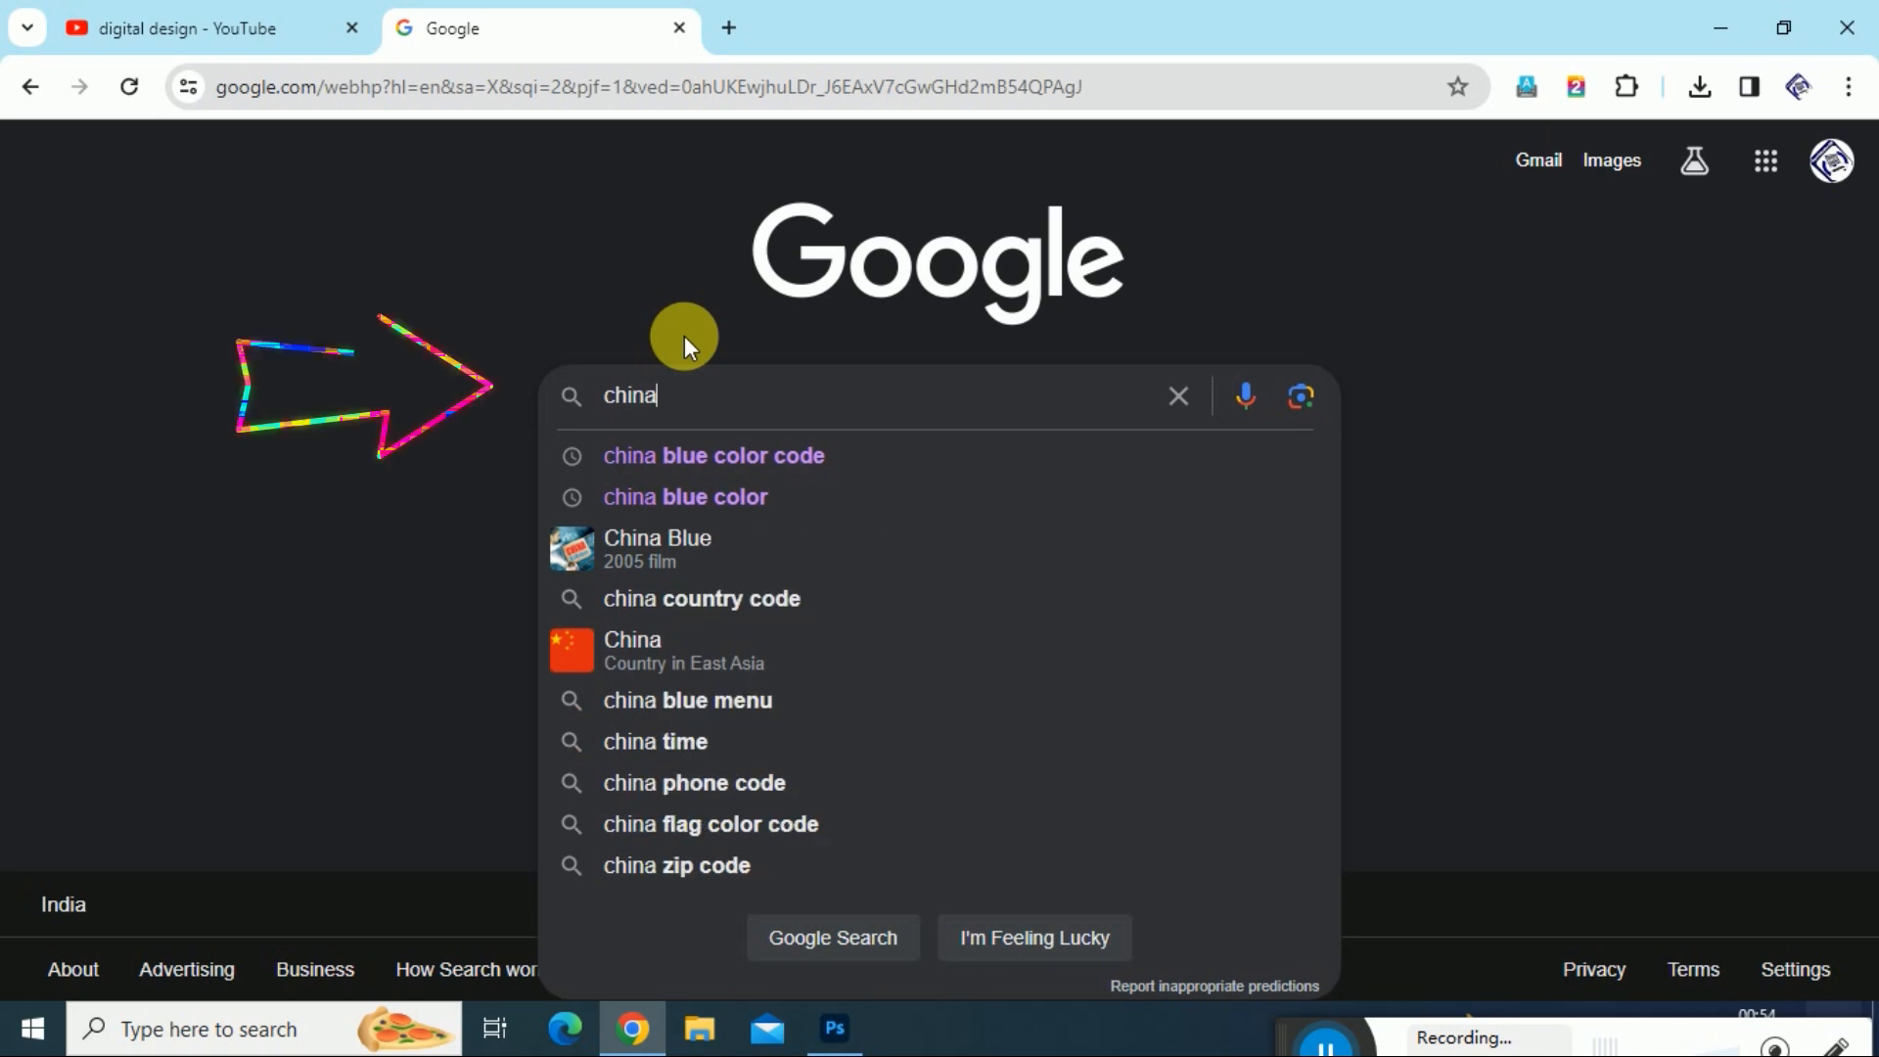
# - Search Google for "china blue color code" and select the hex code in the featured result
pyautogui.press('Down')
pyautogui.press('Return')
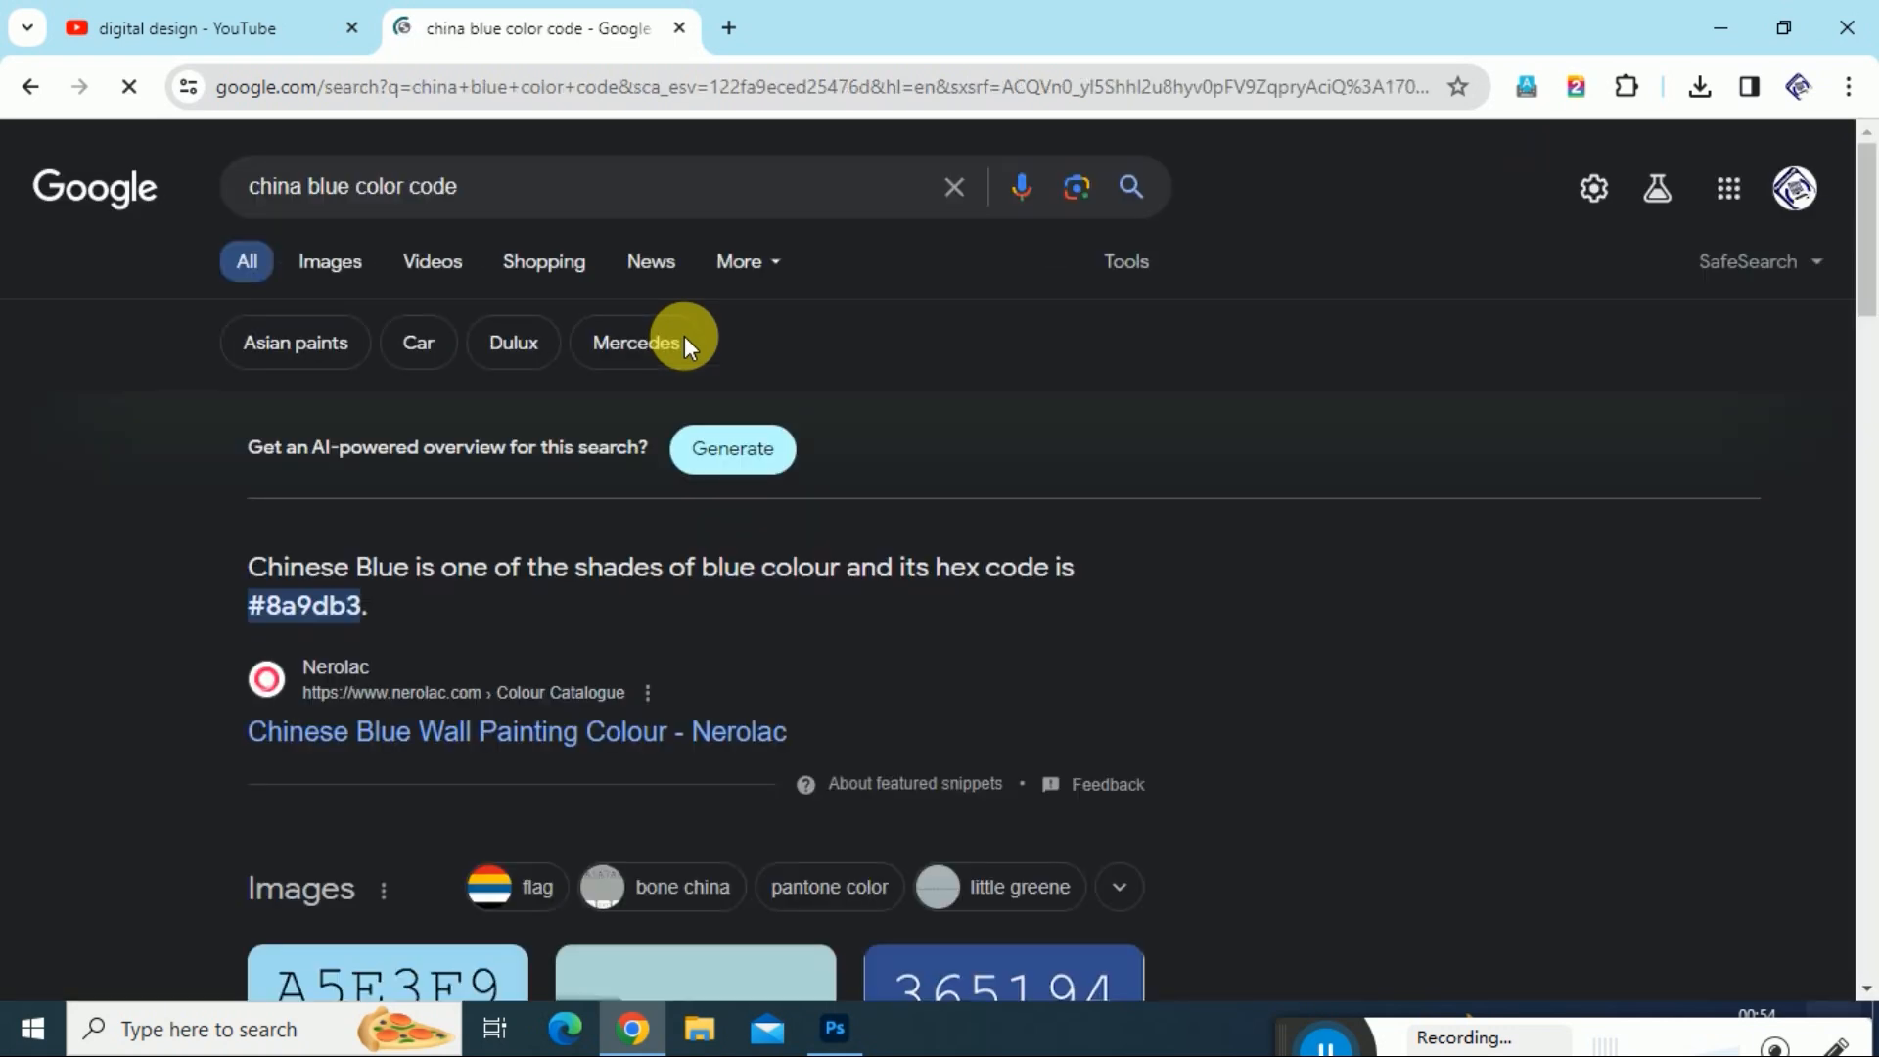
pyautogui.moveTo(245, 604); pyautogui.dragTo(378, 618)
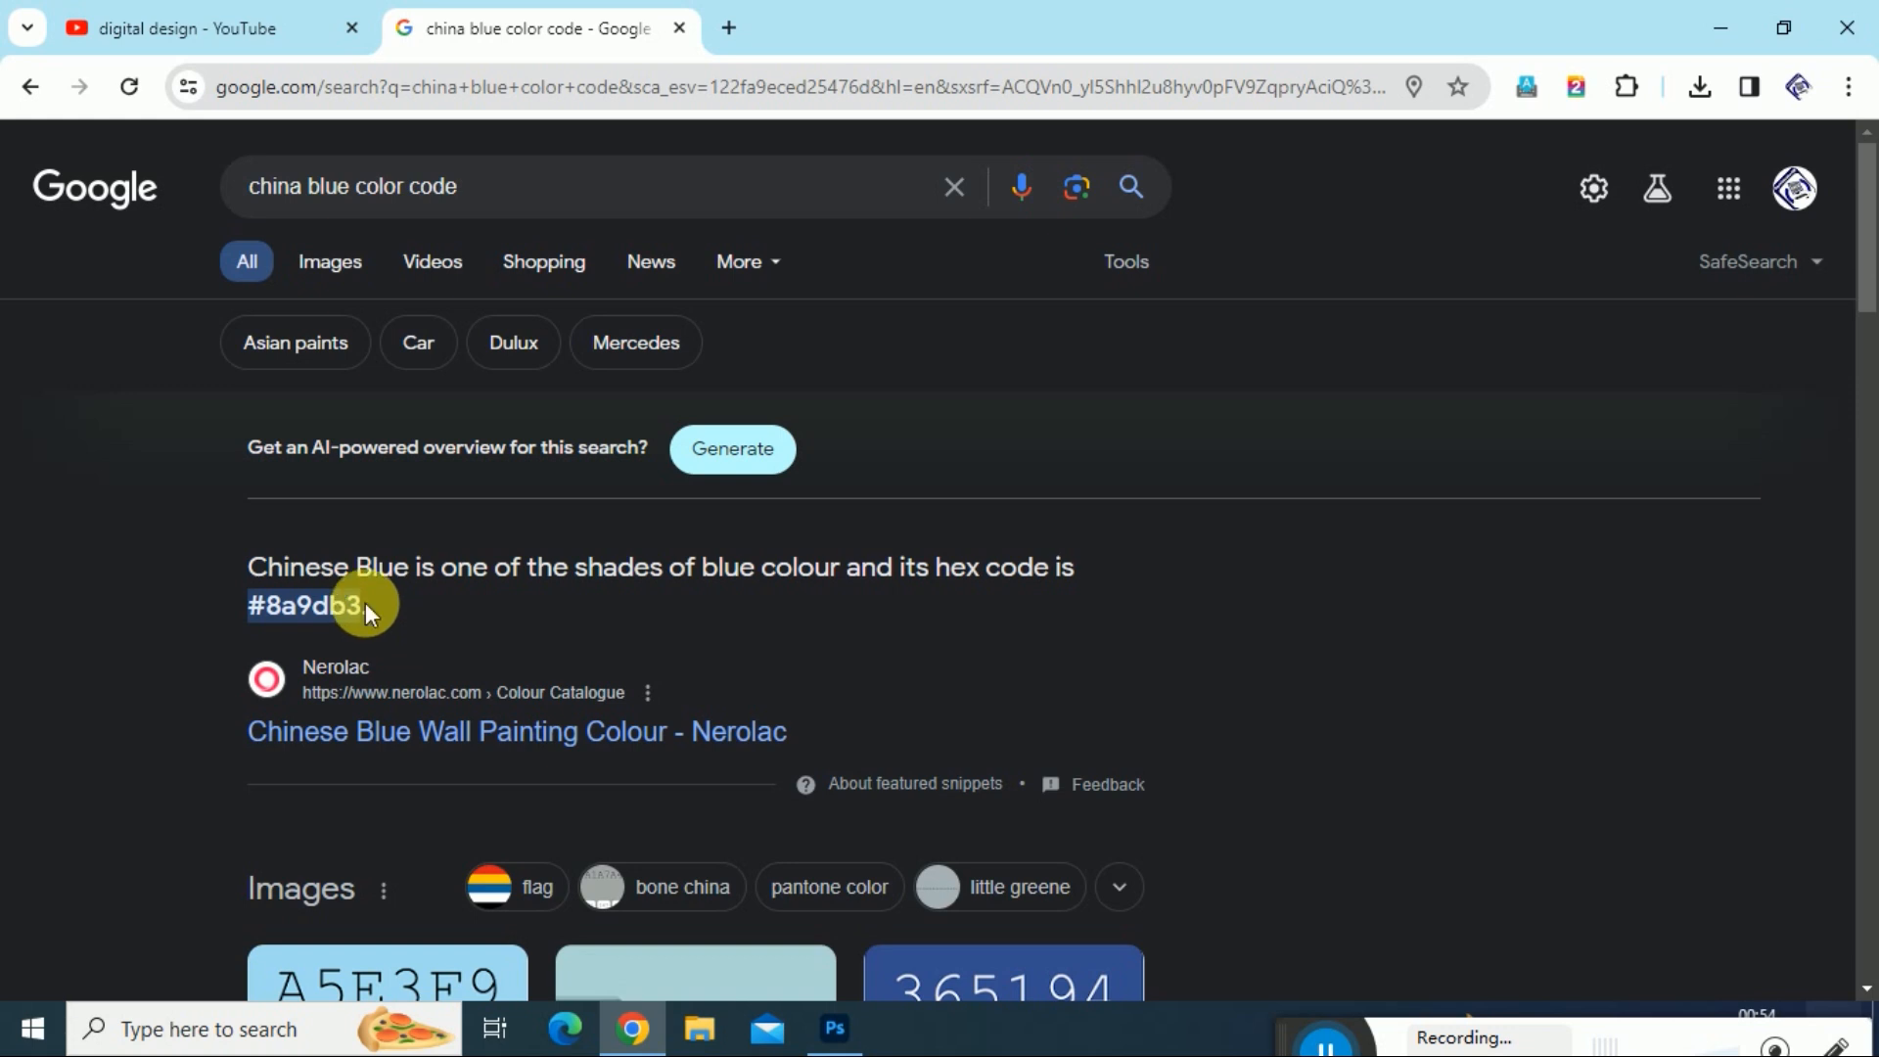
# - Switch to Photoshop and examine the floral saree reference photo, from the hem of the drape up to the blouse
pyautogui.click(835, 1029)
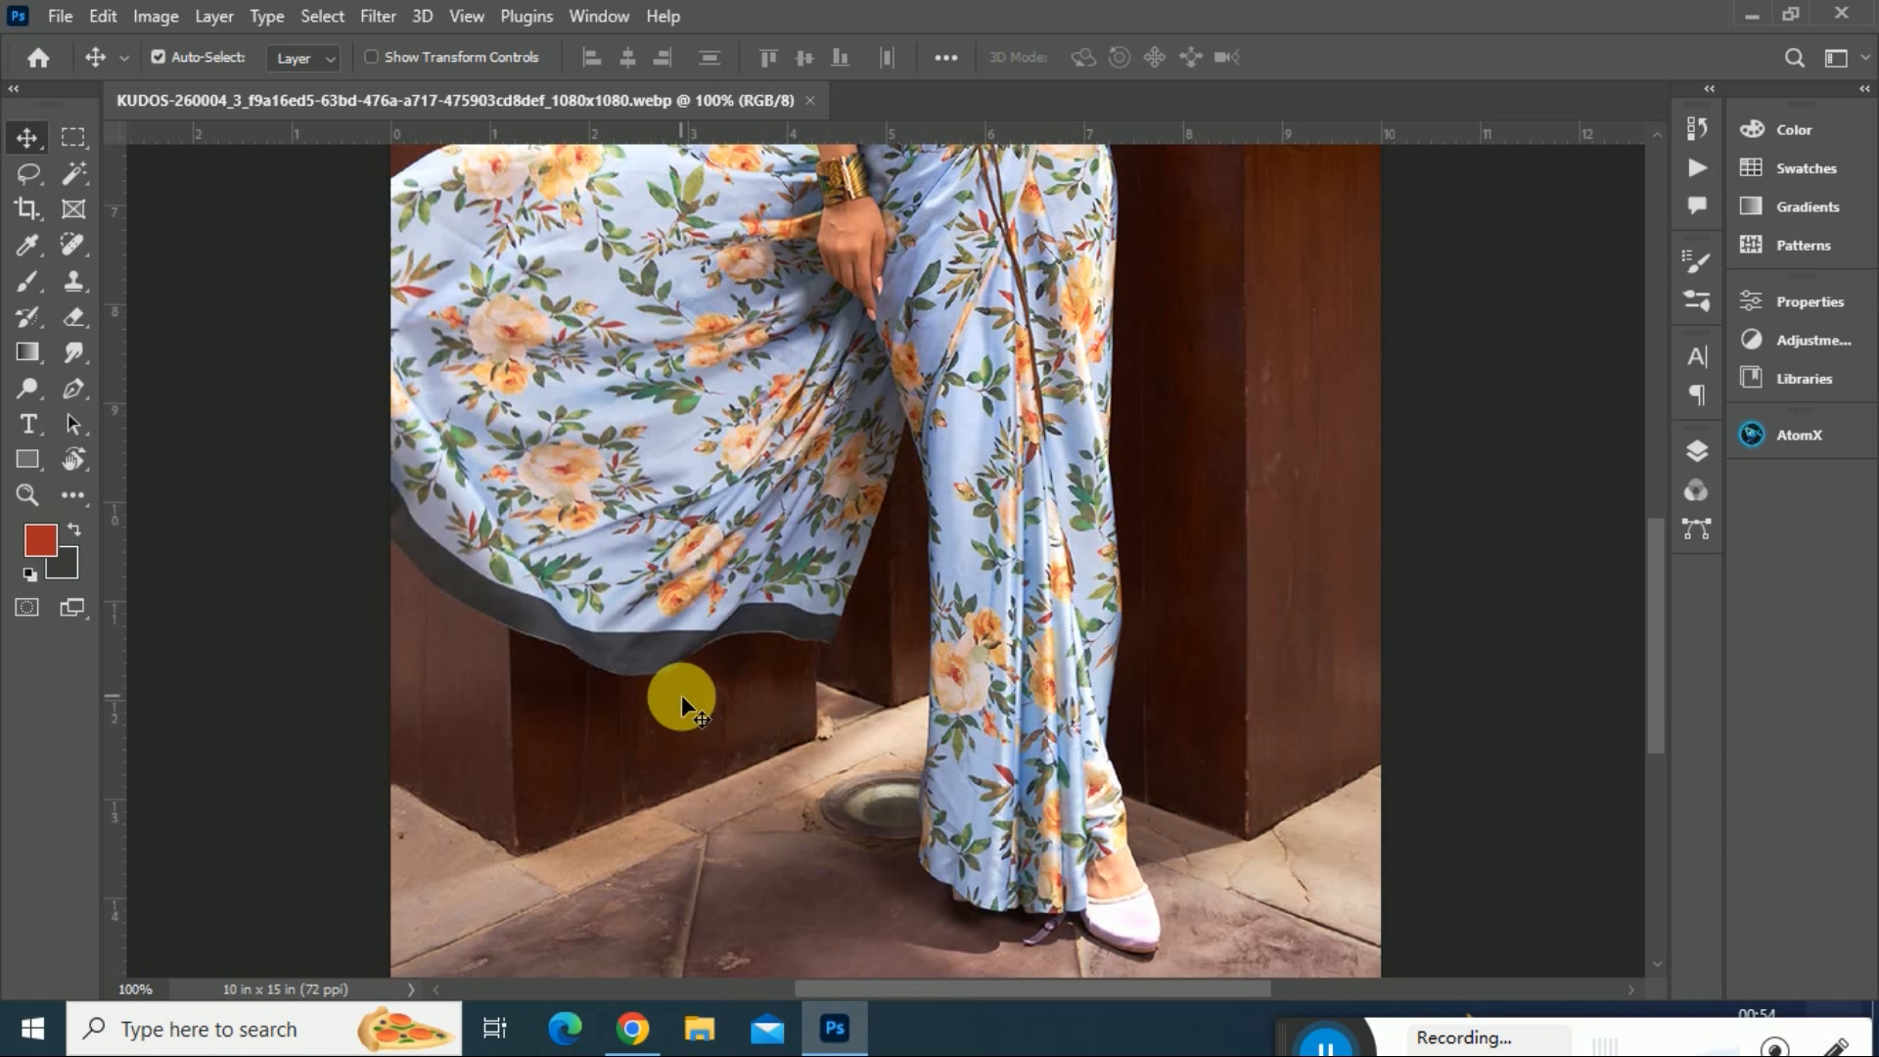
pyautogui.moveTo(1660, 593); pyautogui.dragTo(1661, 513)
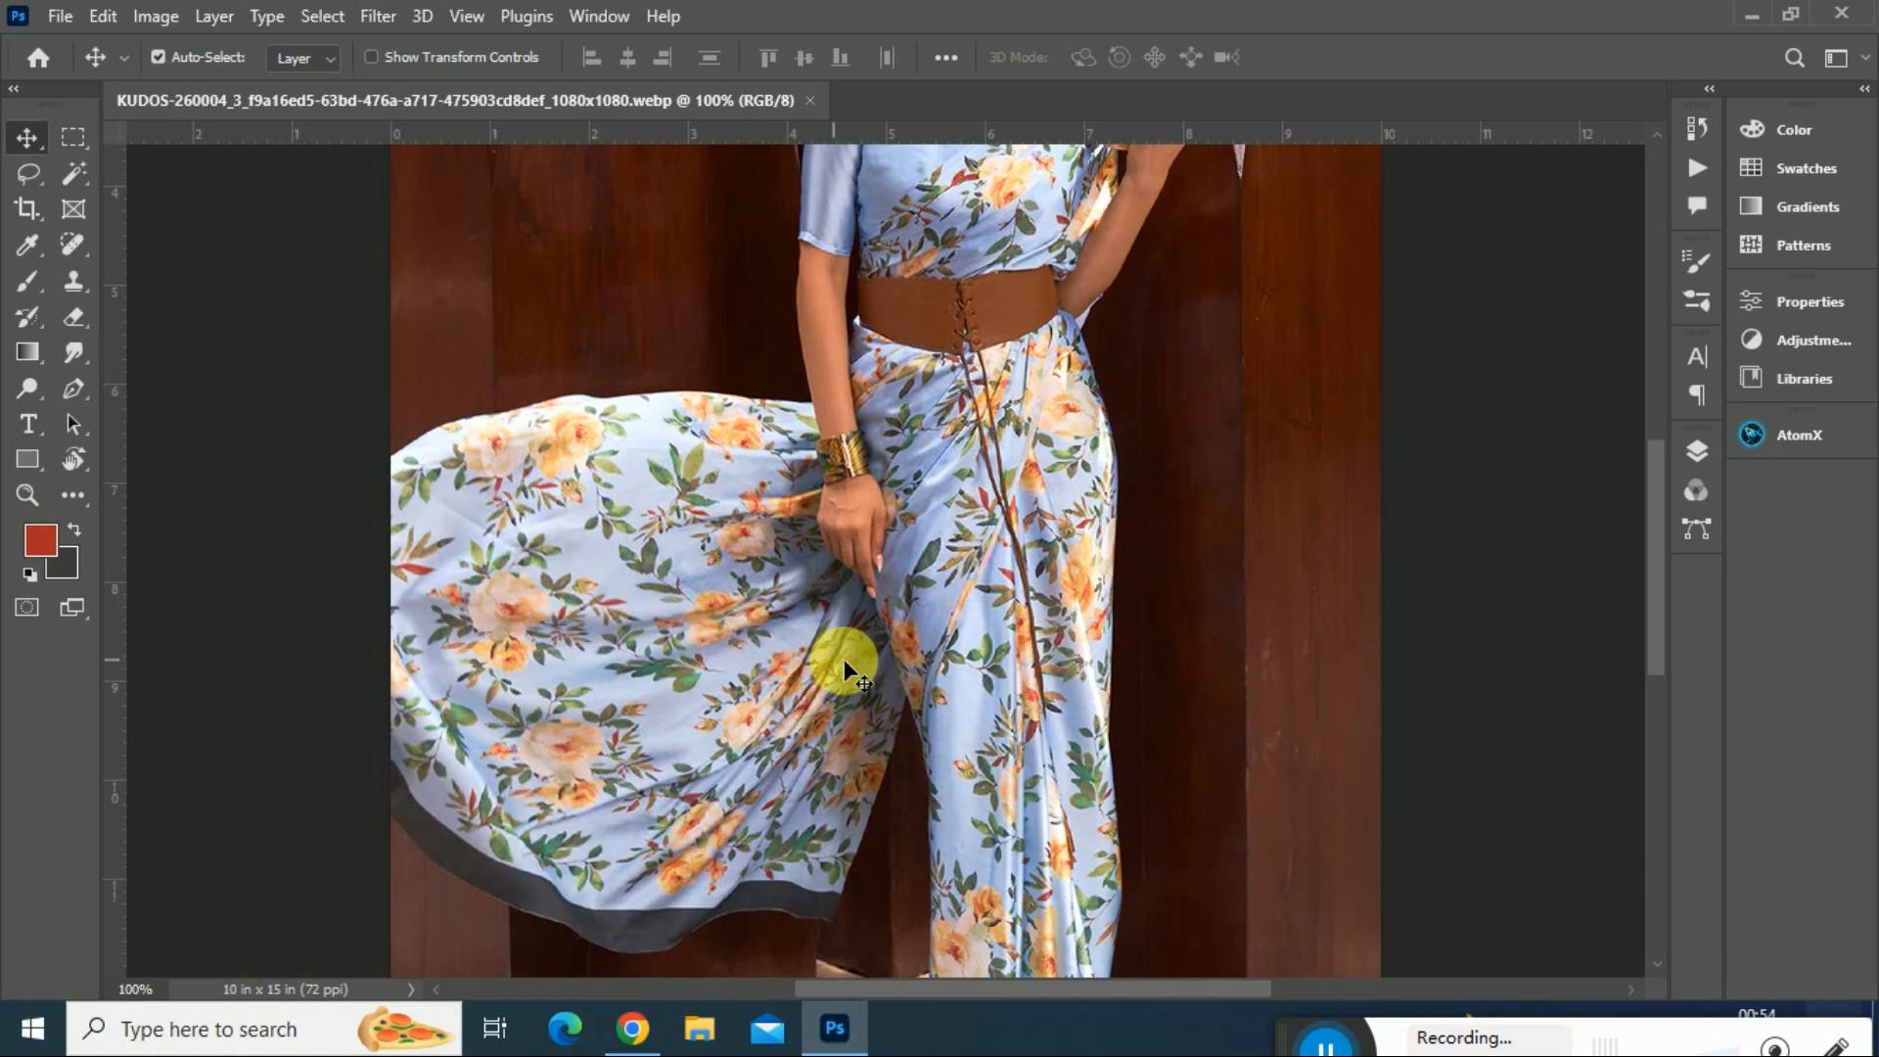
pyautogui.scroll(5, 996, 657)
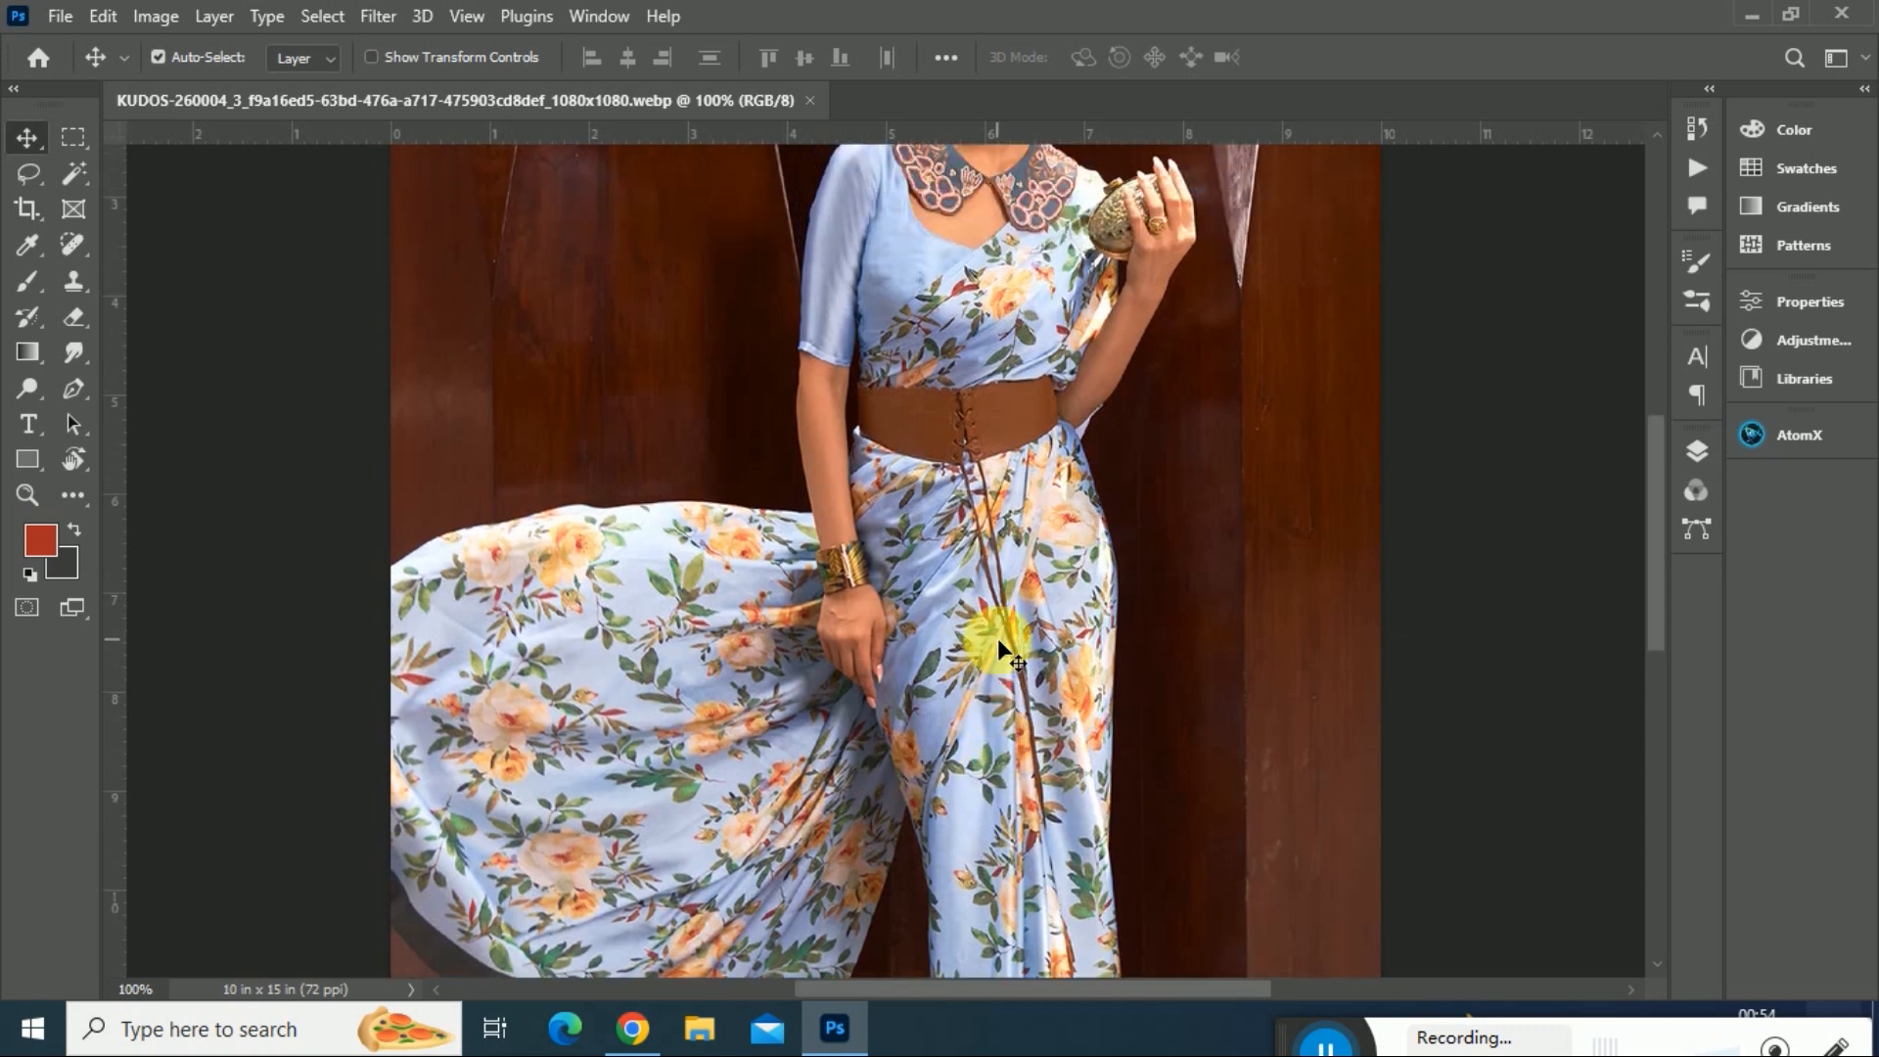
pyautogui.scroll(-5, 999, 646)
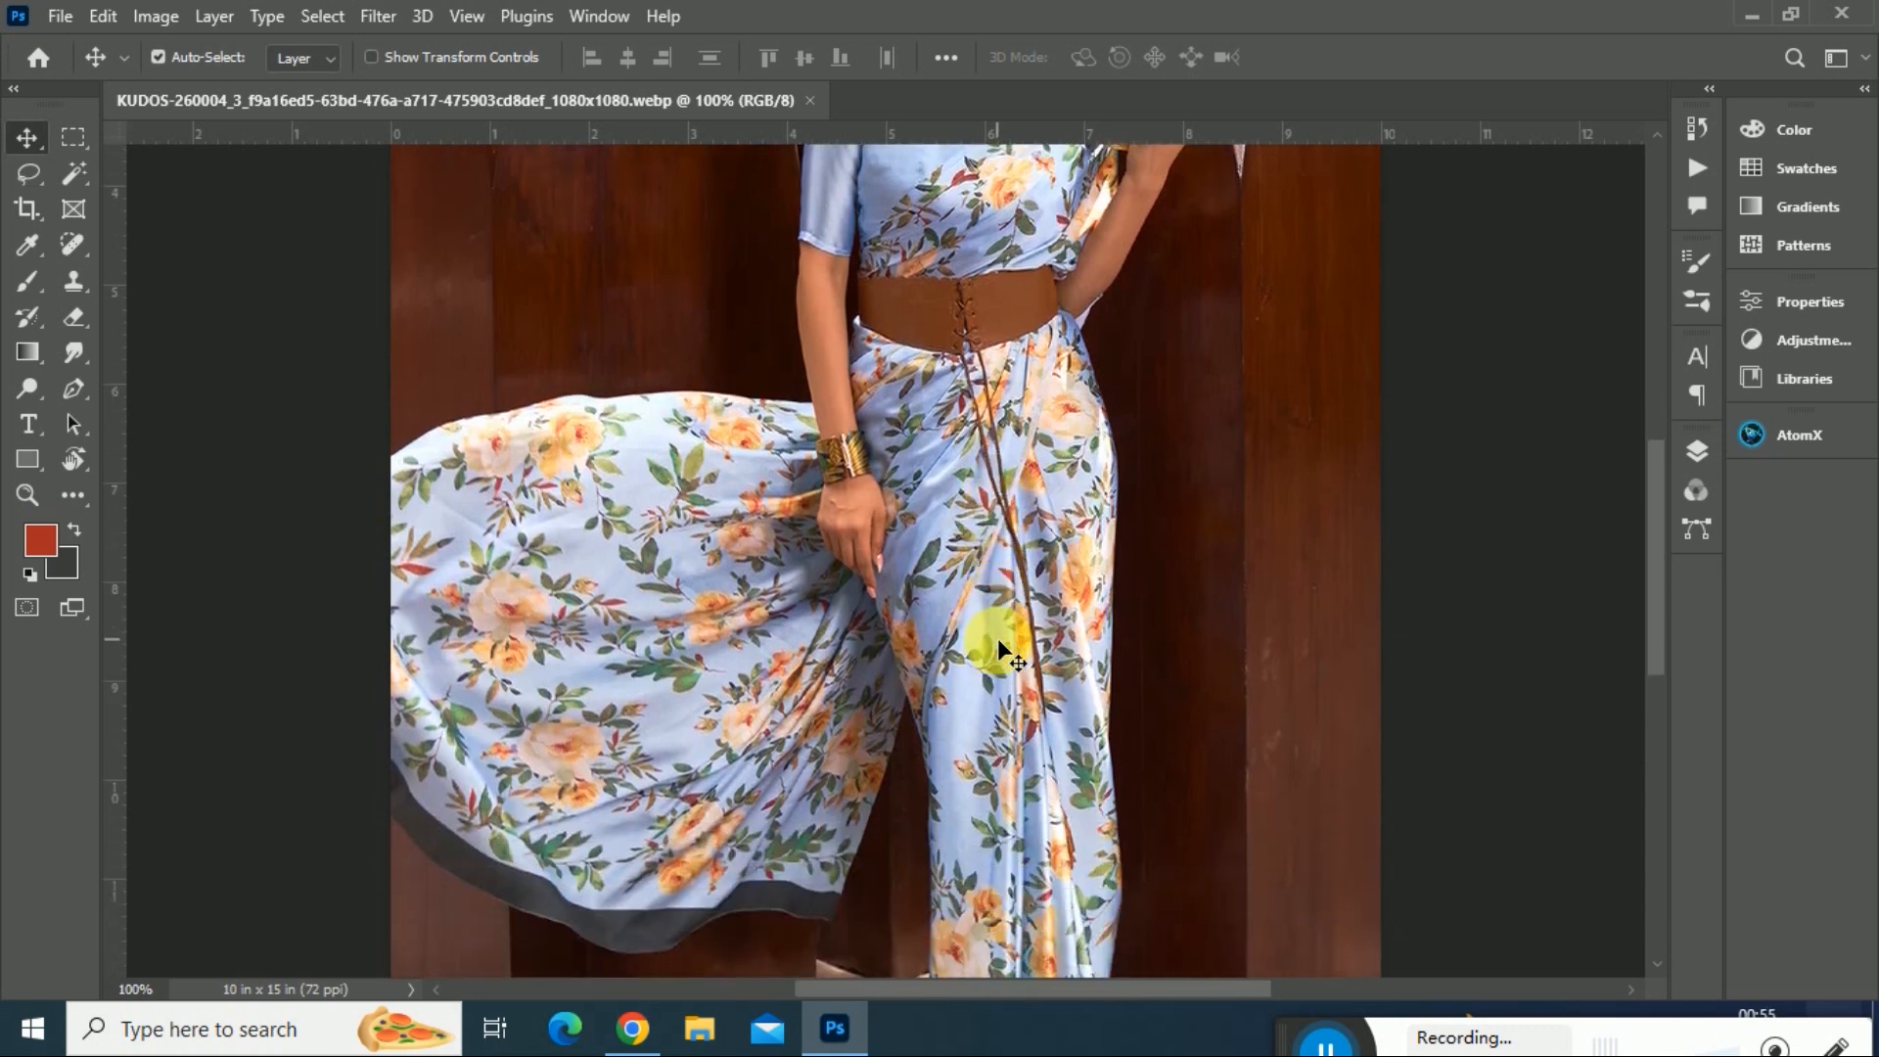
# - Open the New Document setup and look through the recent size presets
pyautogui.click(61, 17)
pyautogui.click(86, 54)
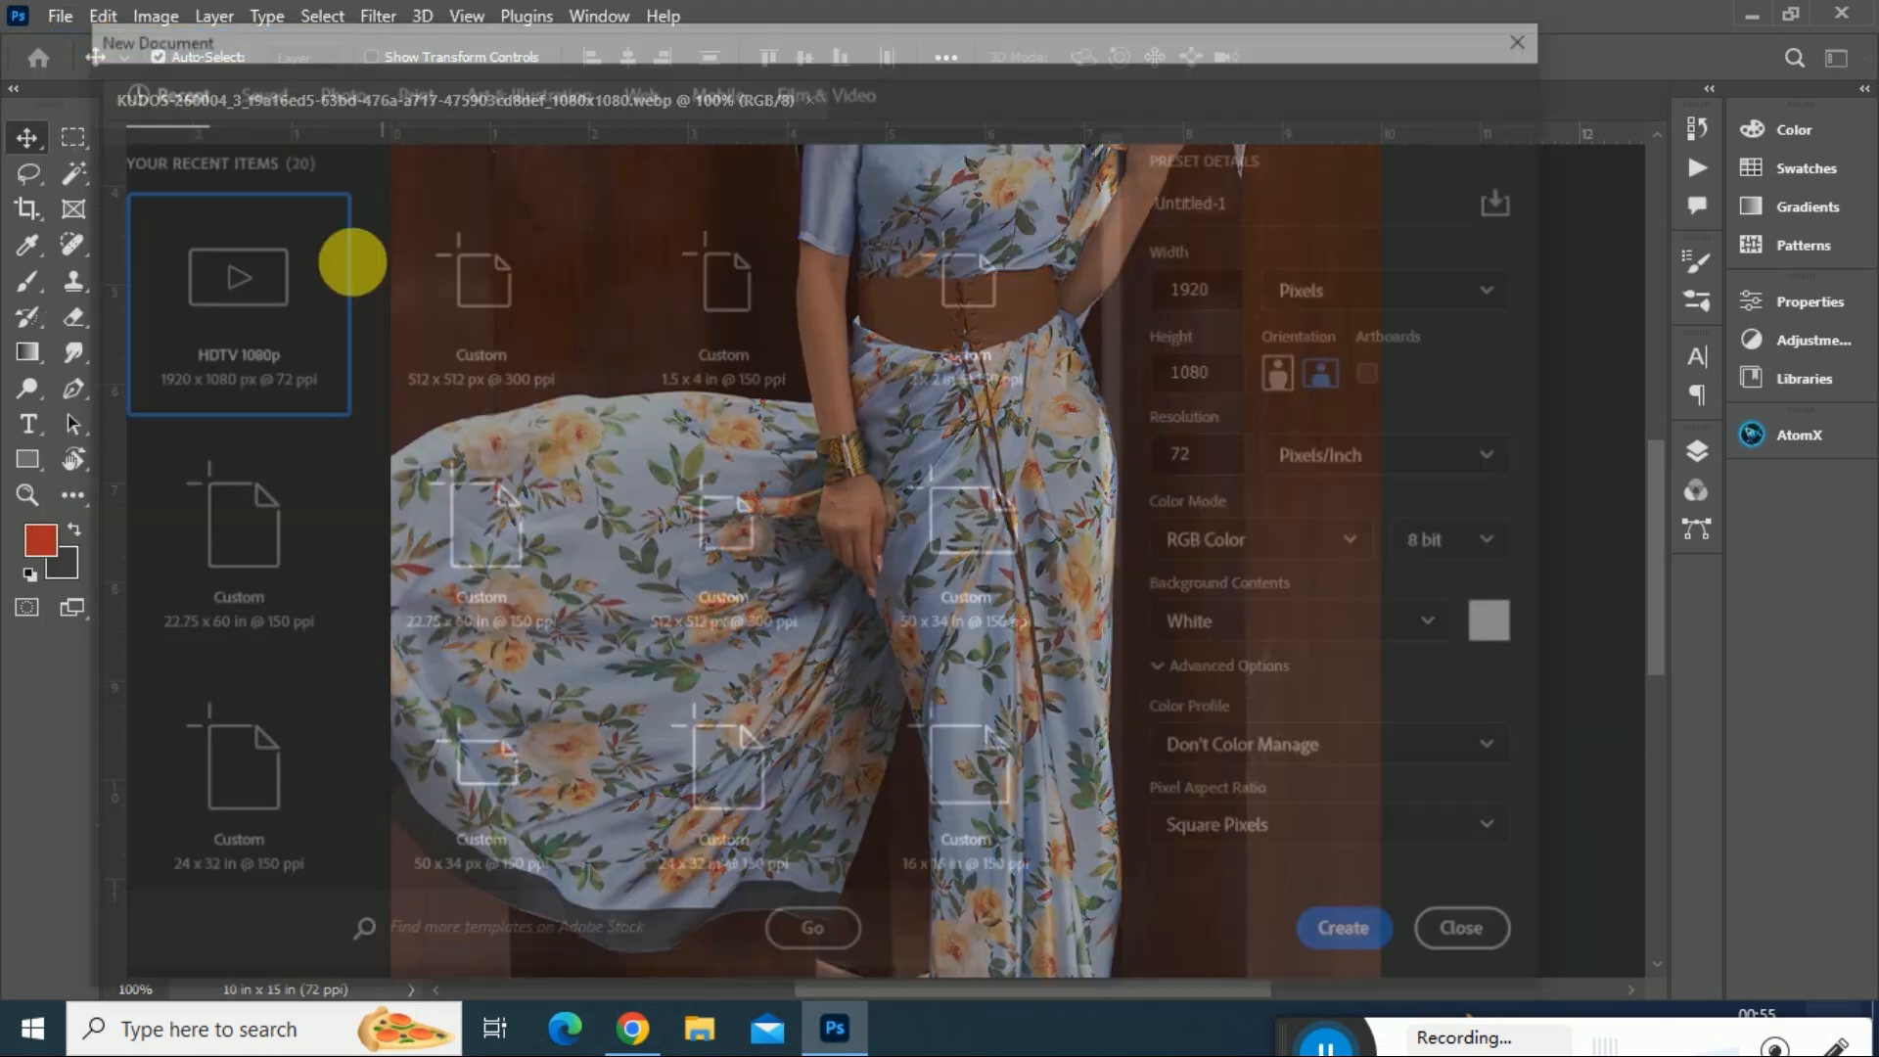
pyautogui.scroll(-3, 962, 426)
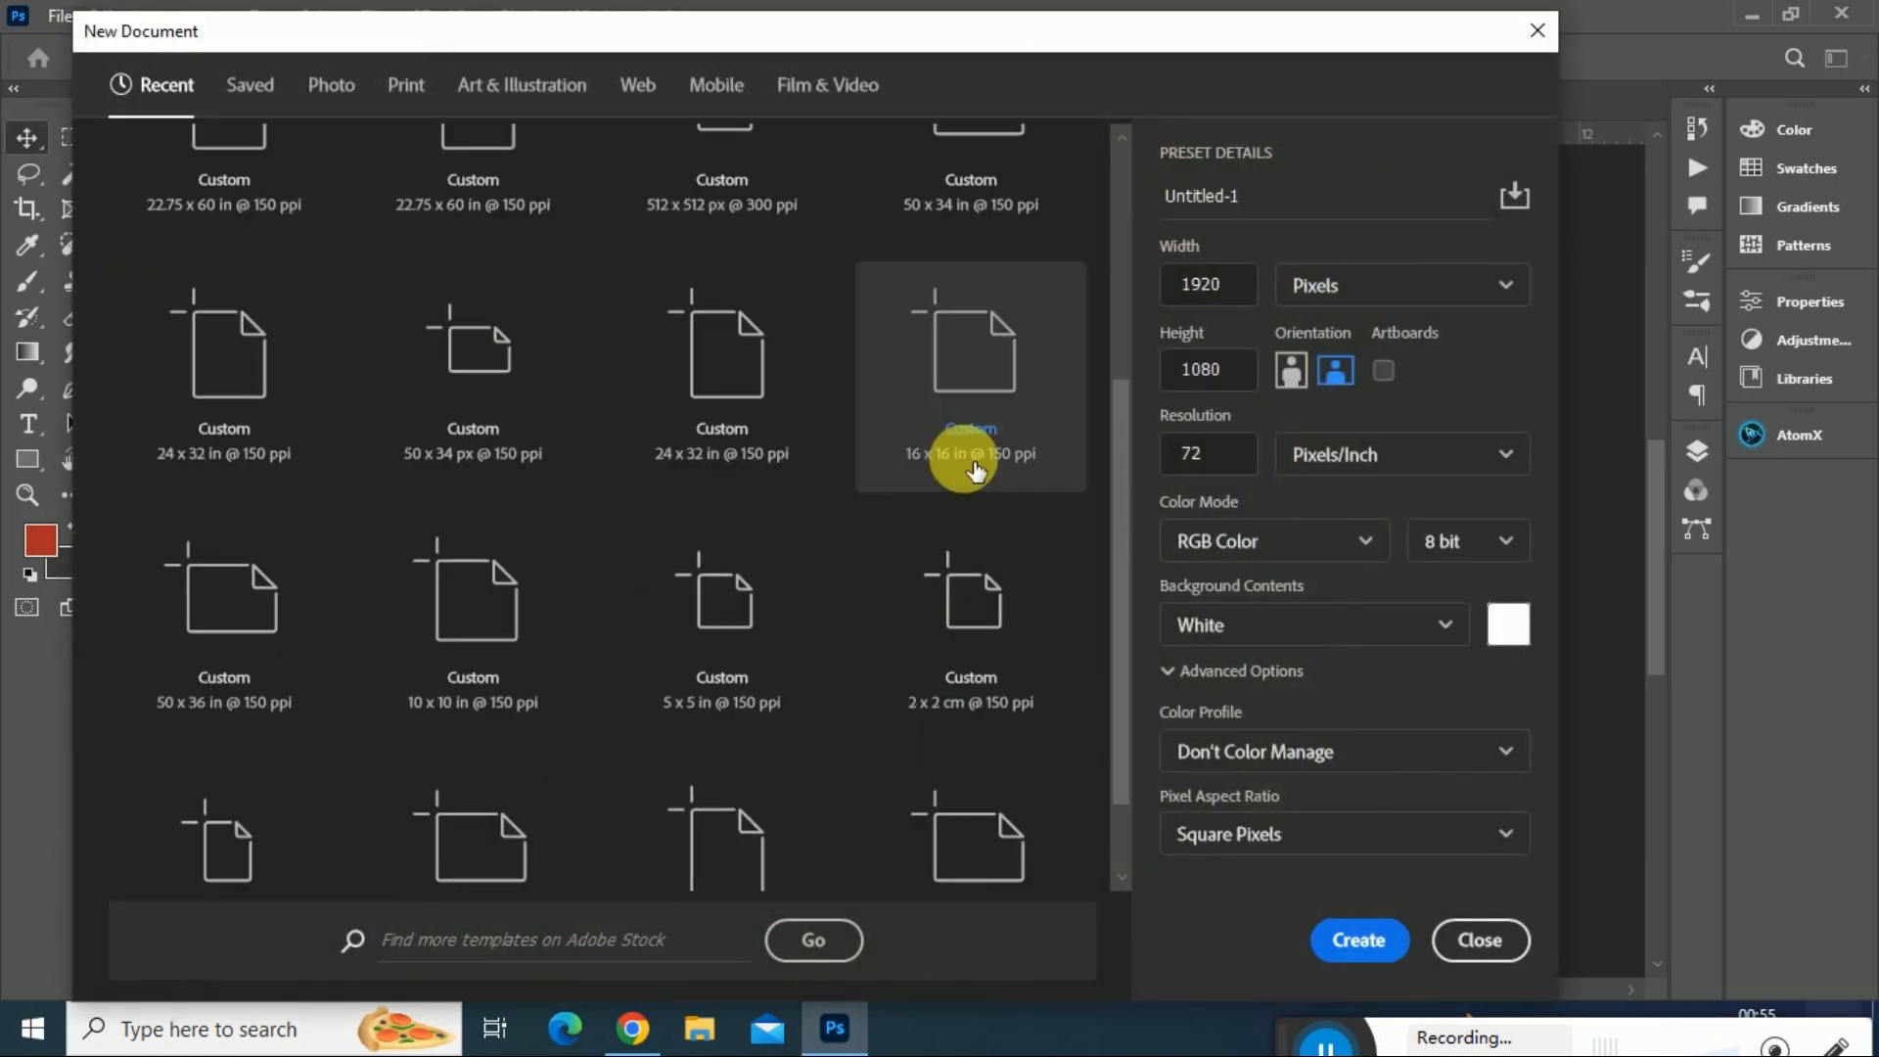
pyautogui.scroll(-1, 979, 545)
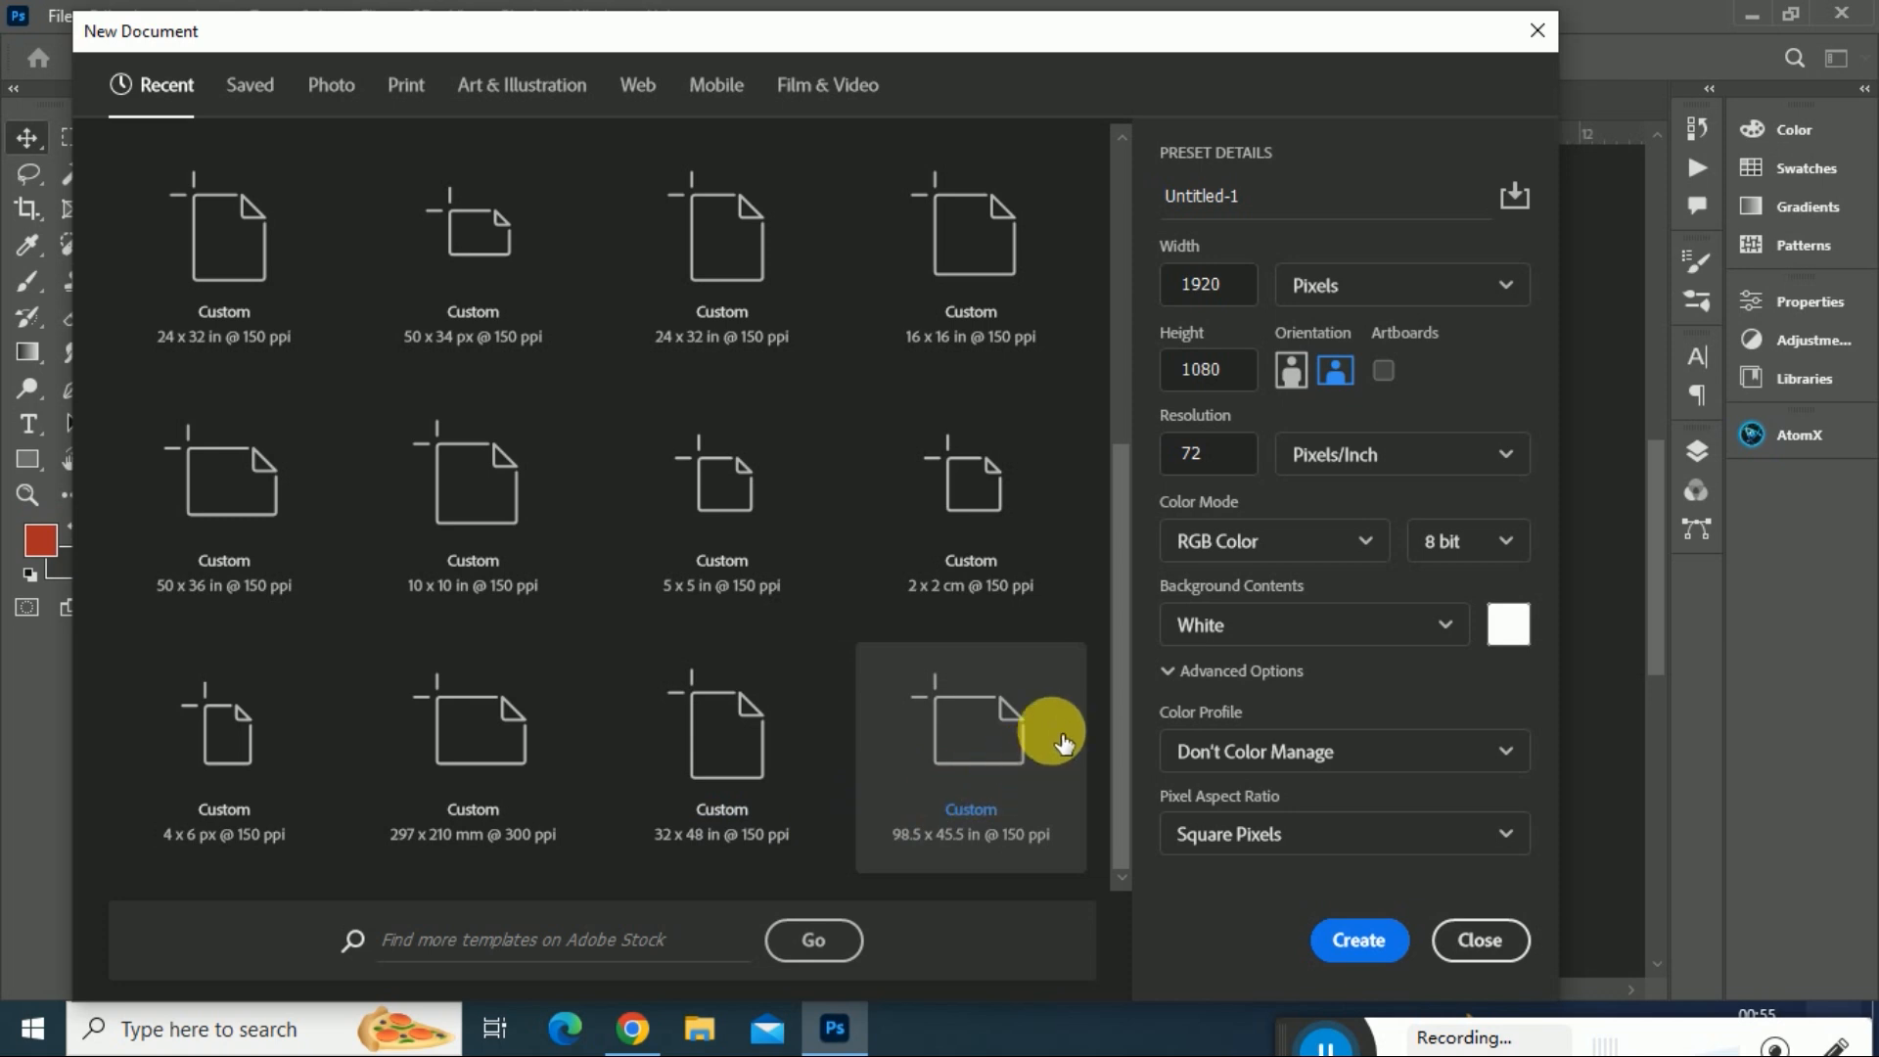
pyautogui.moveTo(1131, 696); pyautogui.dragTo(1168, 719)
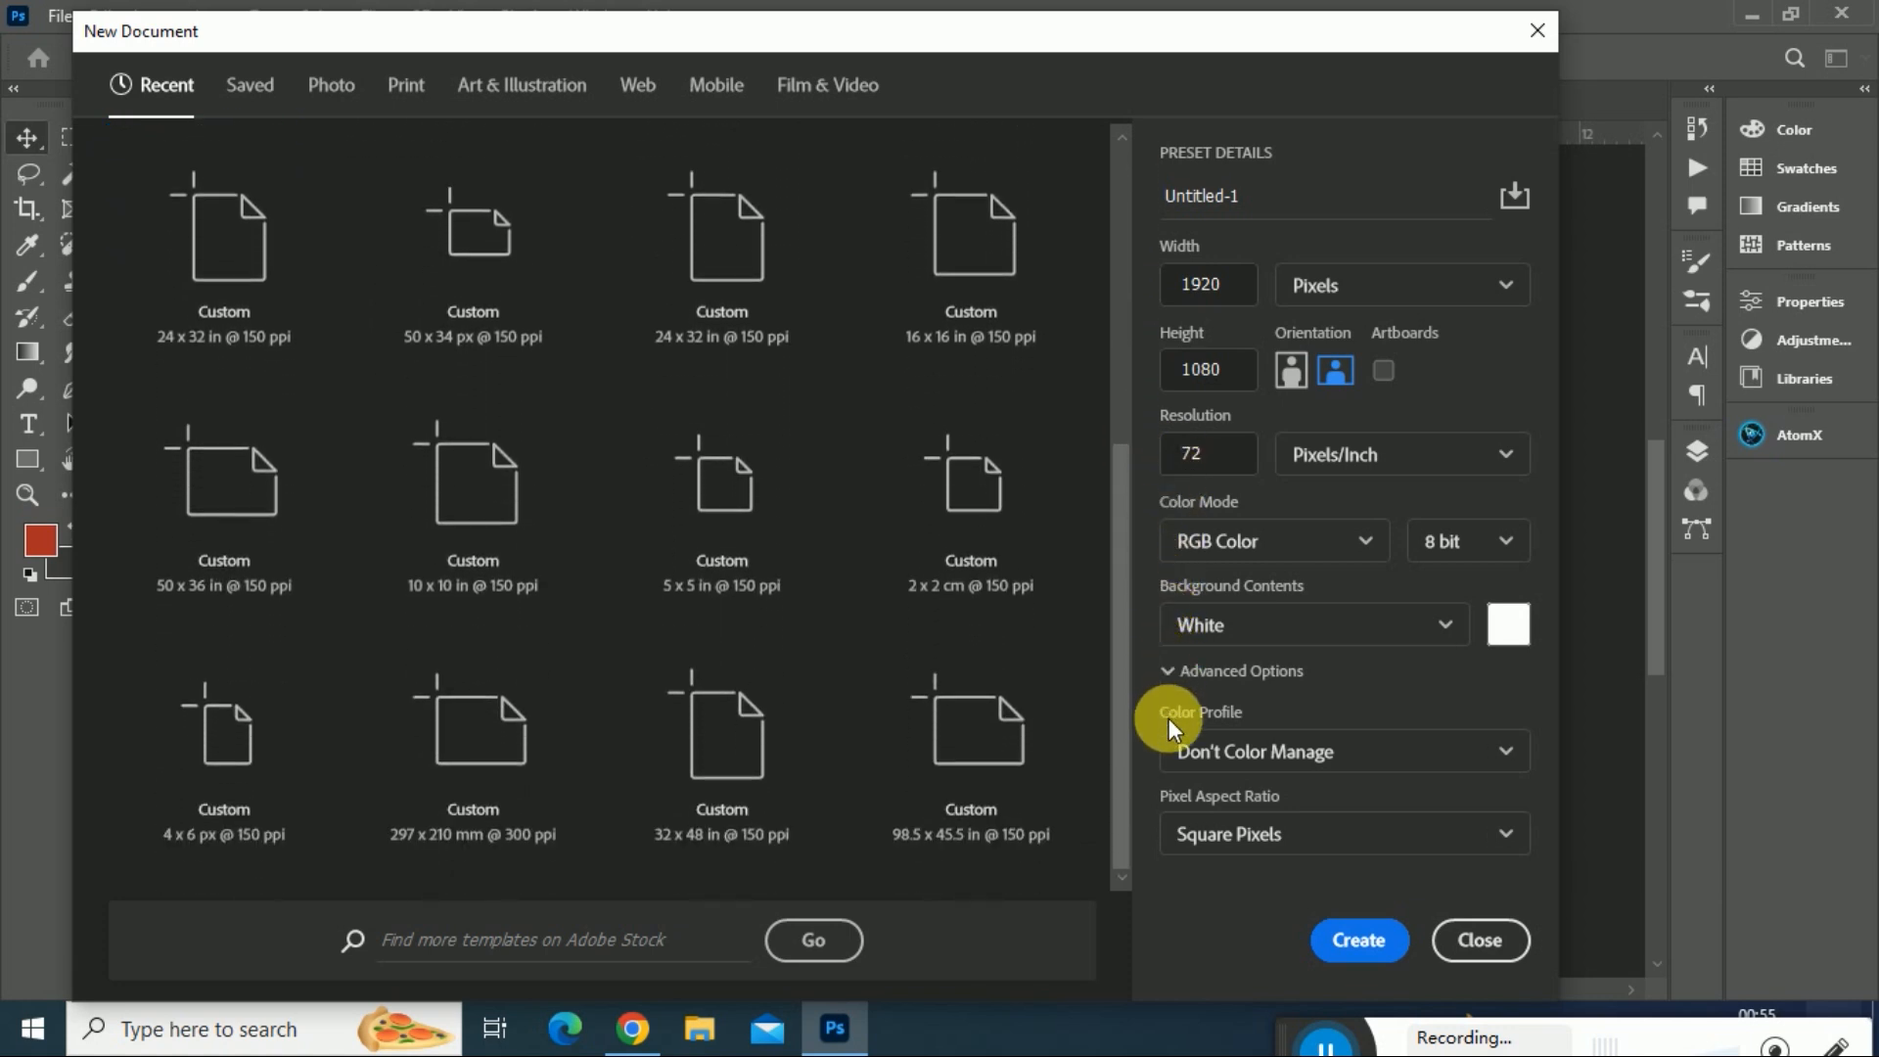
# - Open the saree measurement chart "saree copy.jpg" from New Volume (D:) and view it maximized
pyautogui.click(698, 1028)
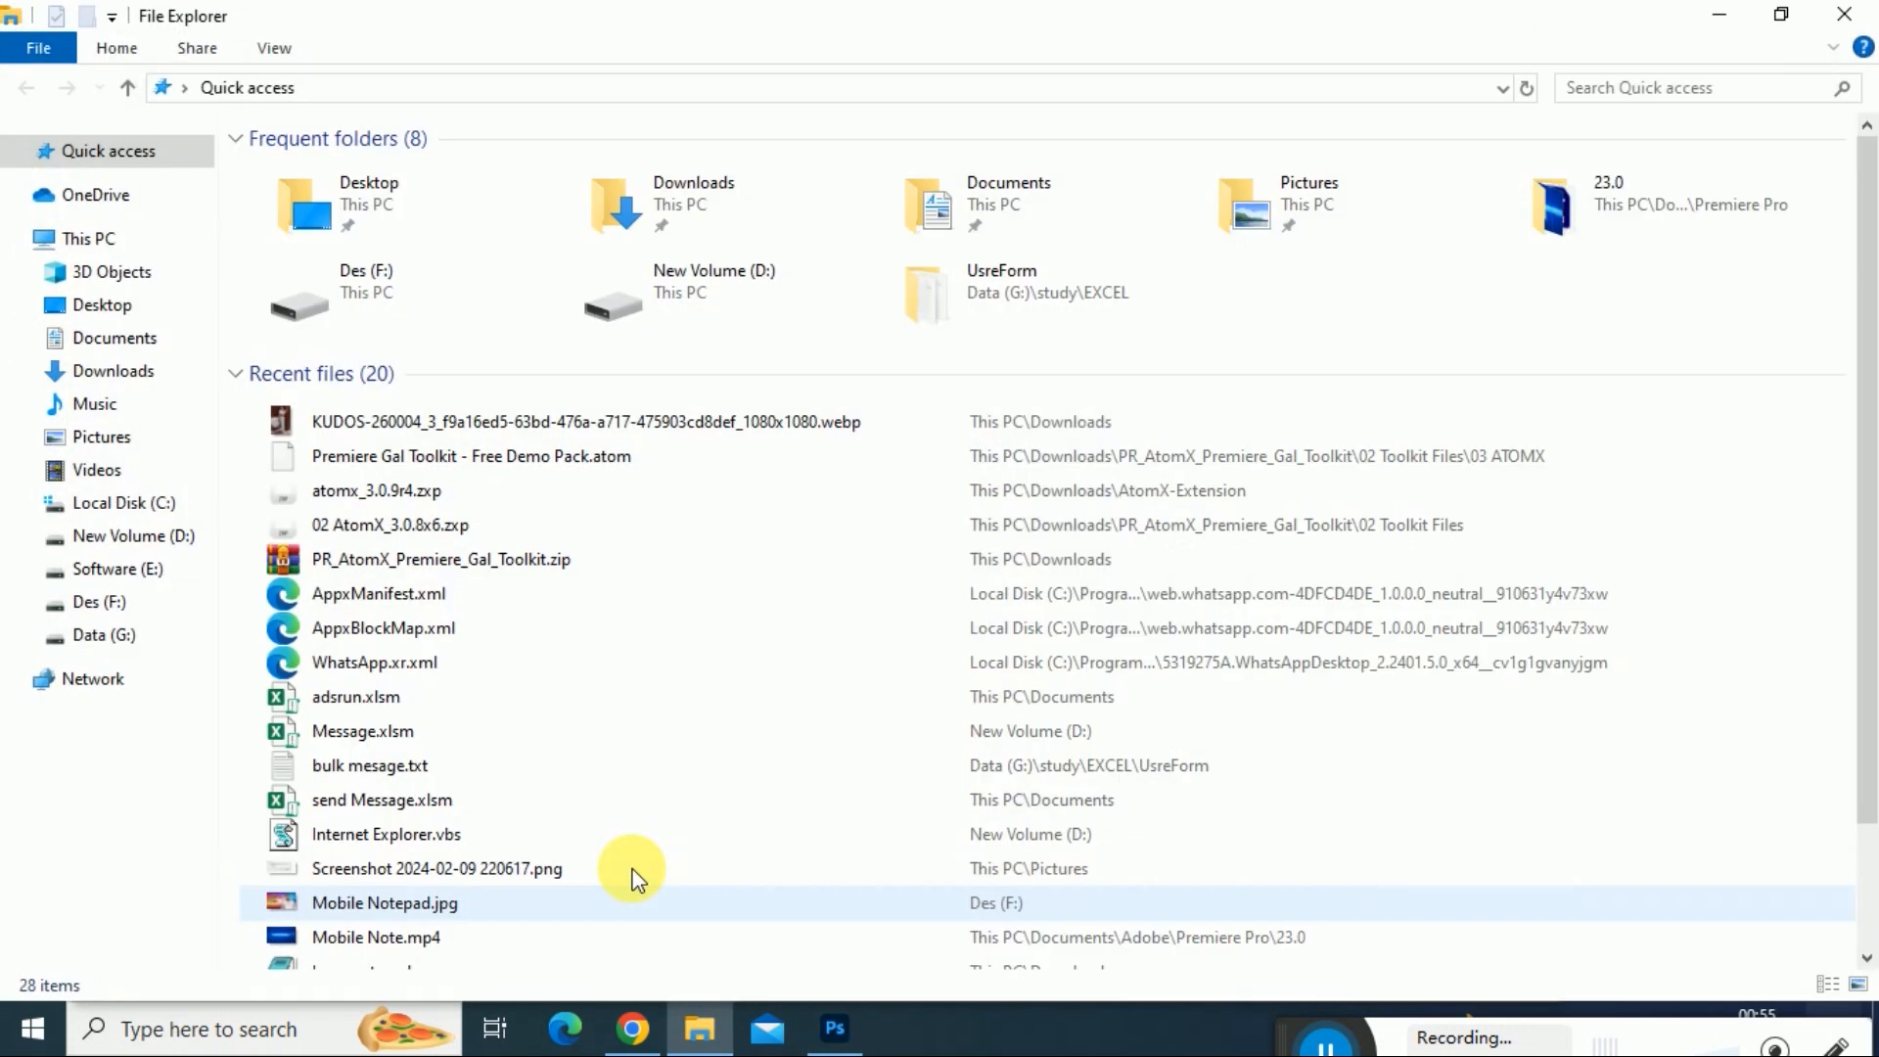
pyautogui.click(86, 603)
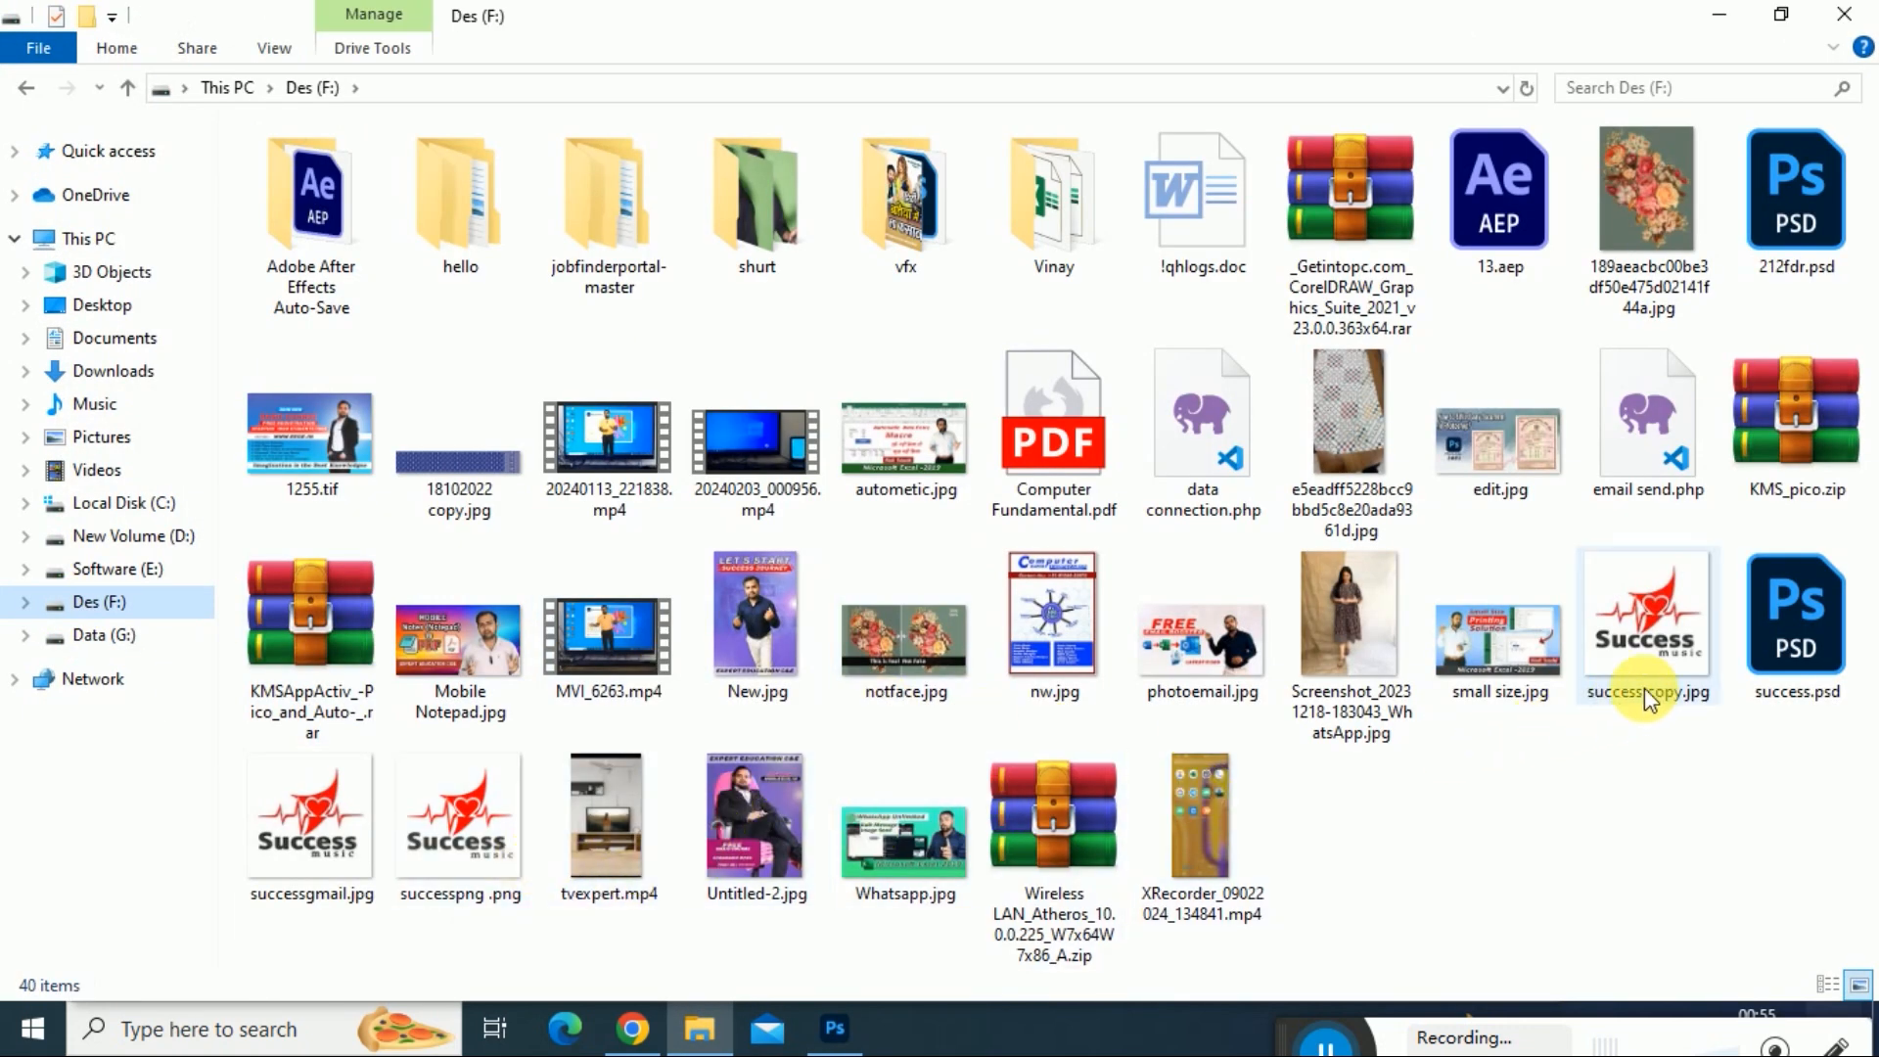
pyautogui.click(184, 546)
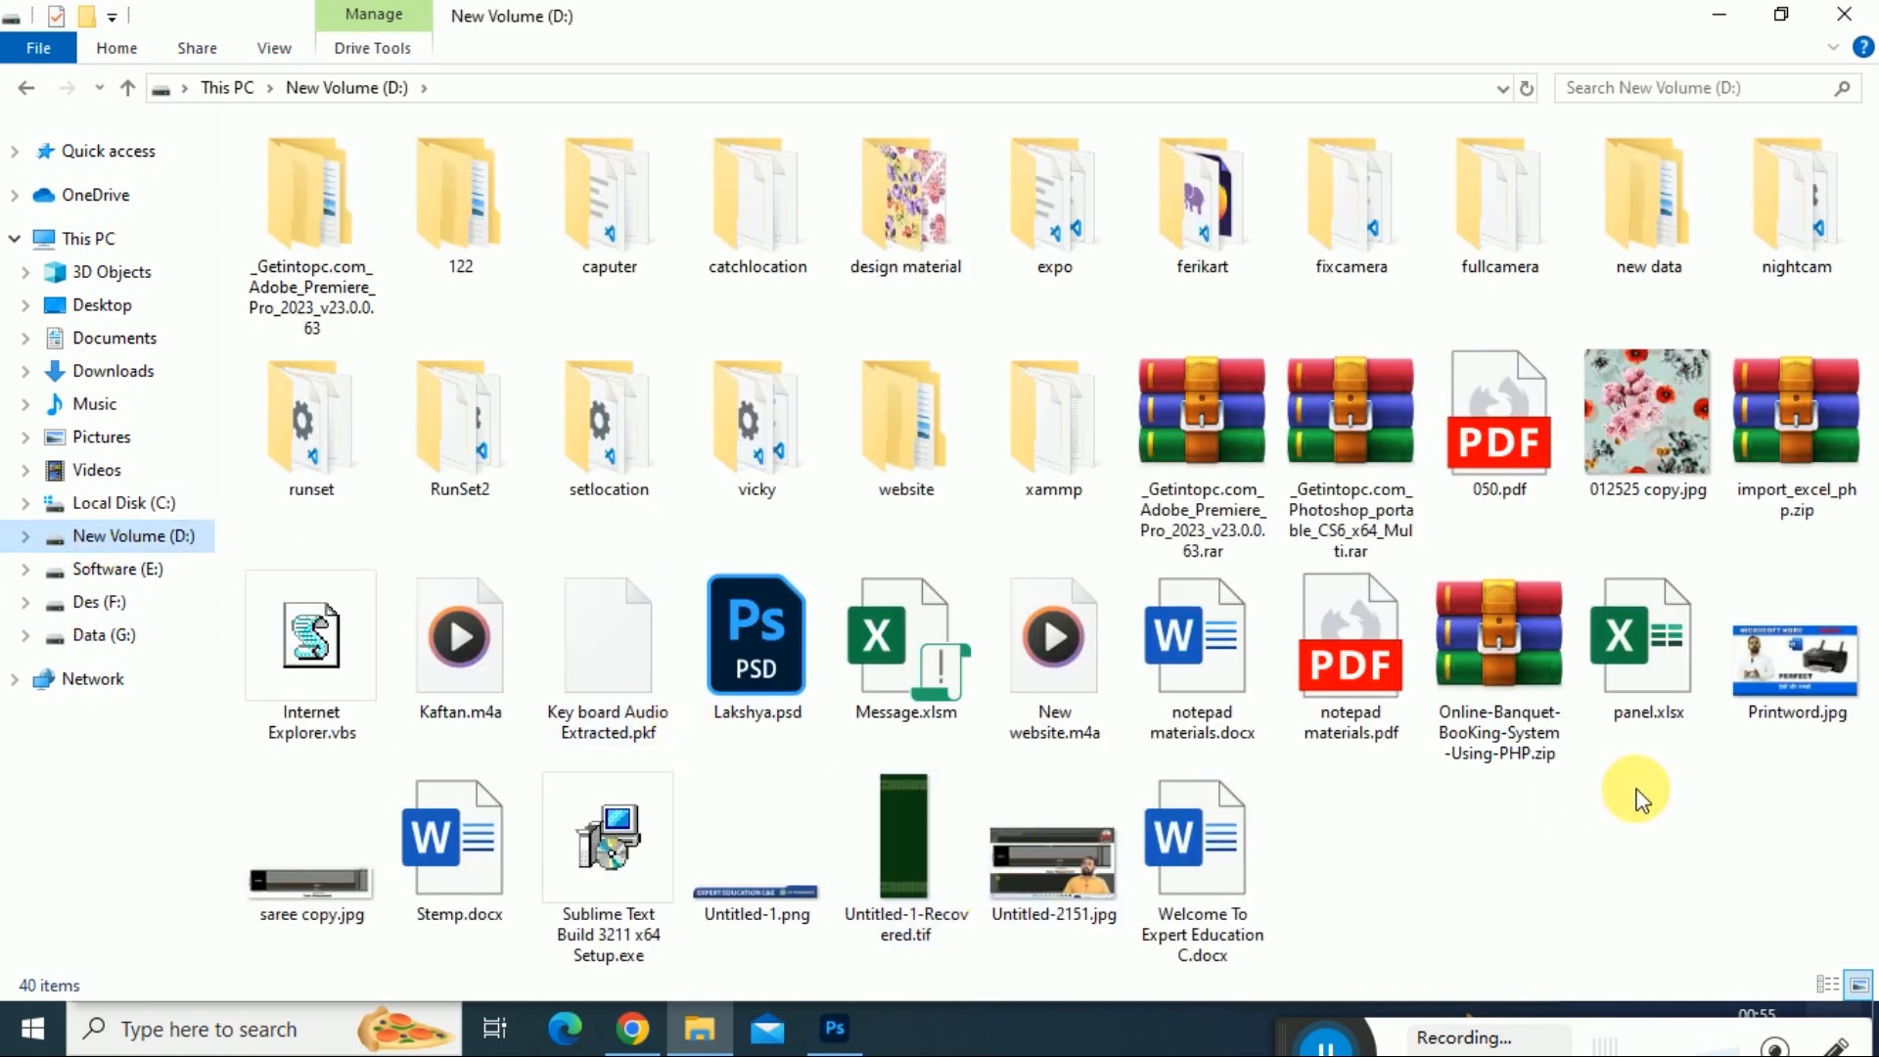
pyautogui.doubleClick(311, 881)
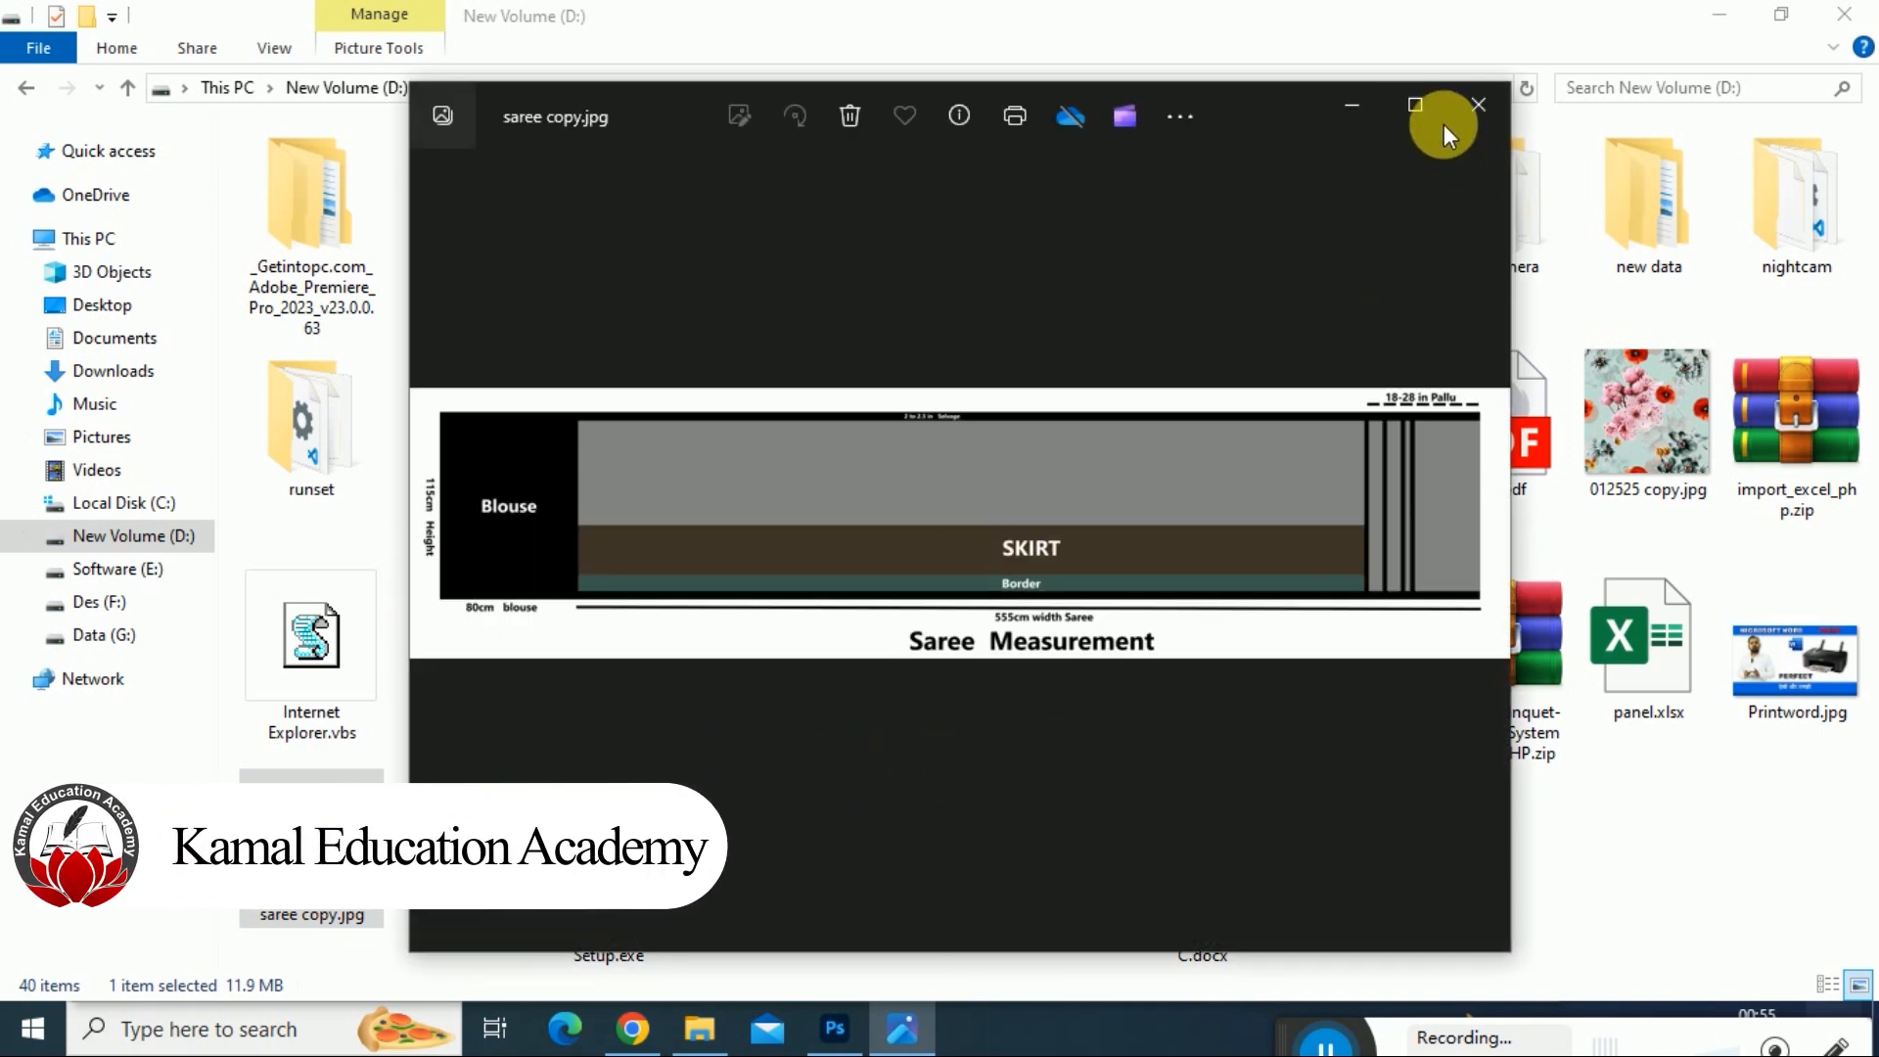
pyautogui.click(1430, 114)
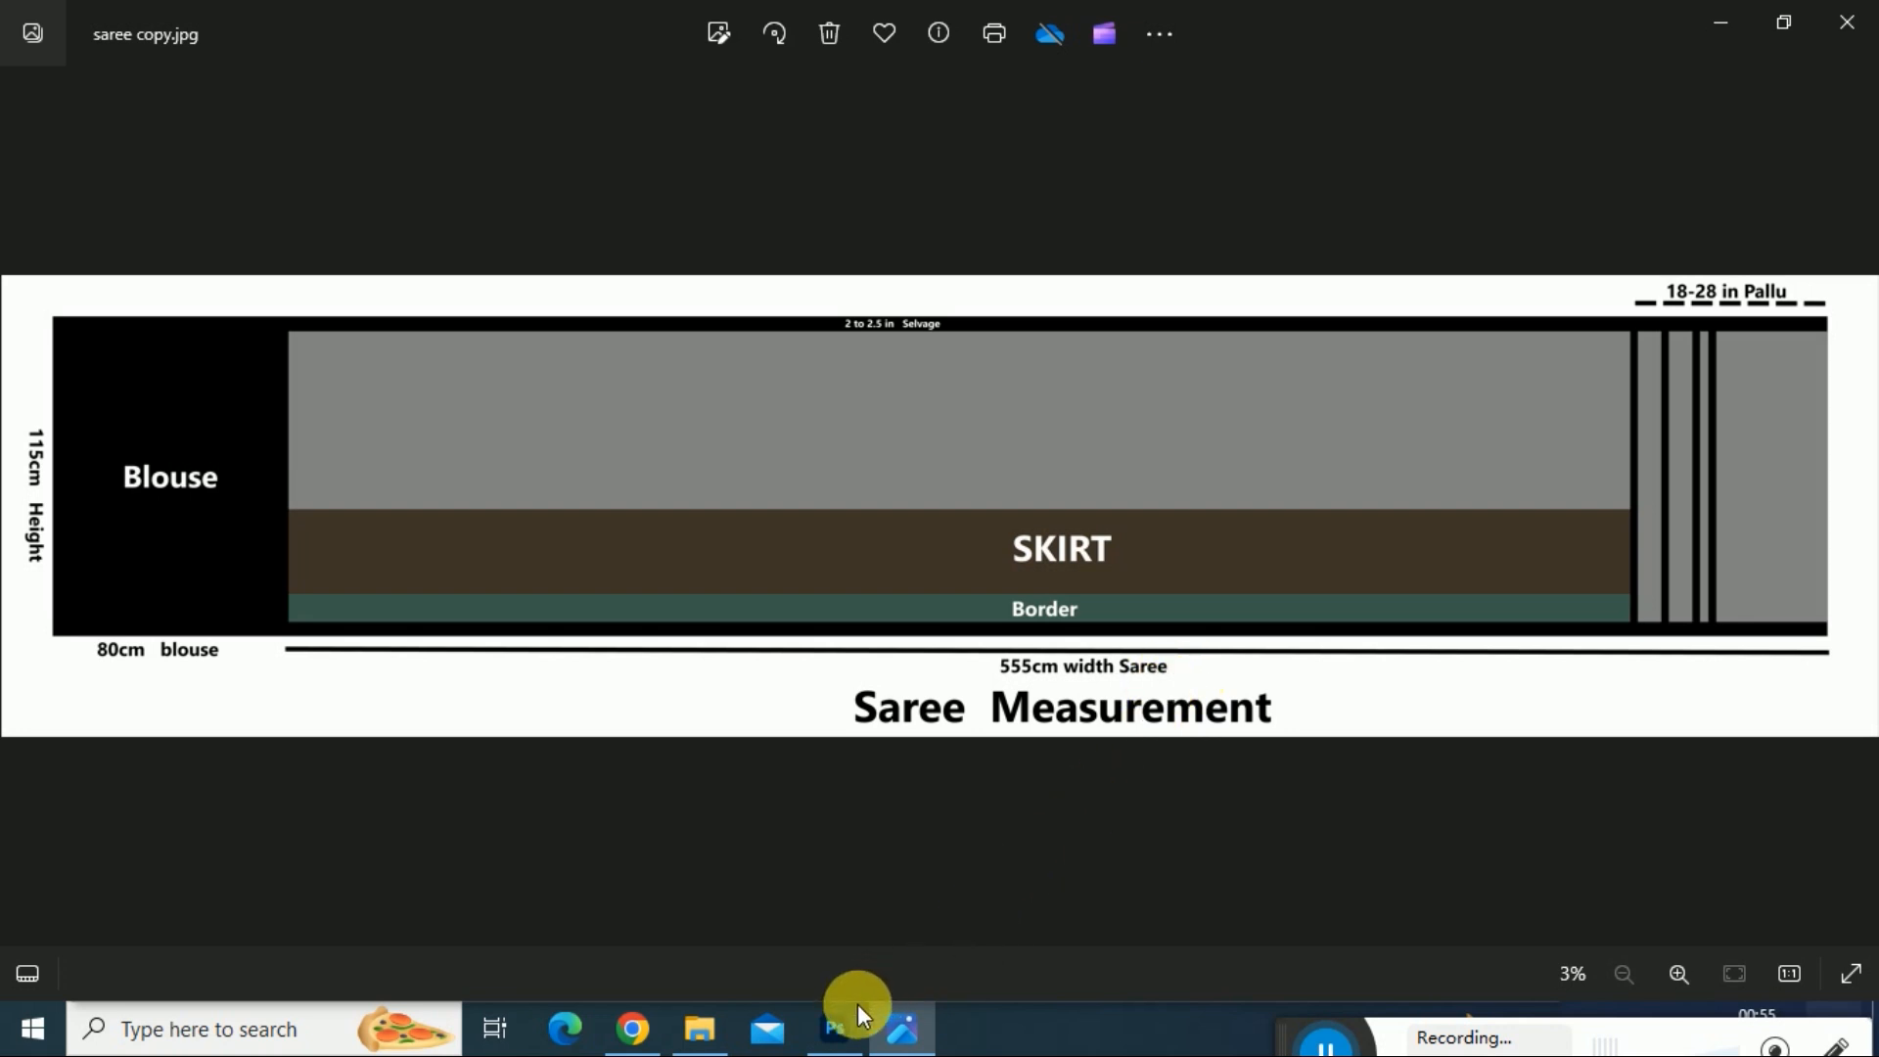
# - Return to Photoshop and create a new document 555 cm wide and 115 cm high at 150 pixels/inch
pyautogui.click(843, 1026)
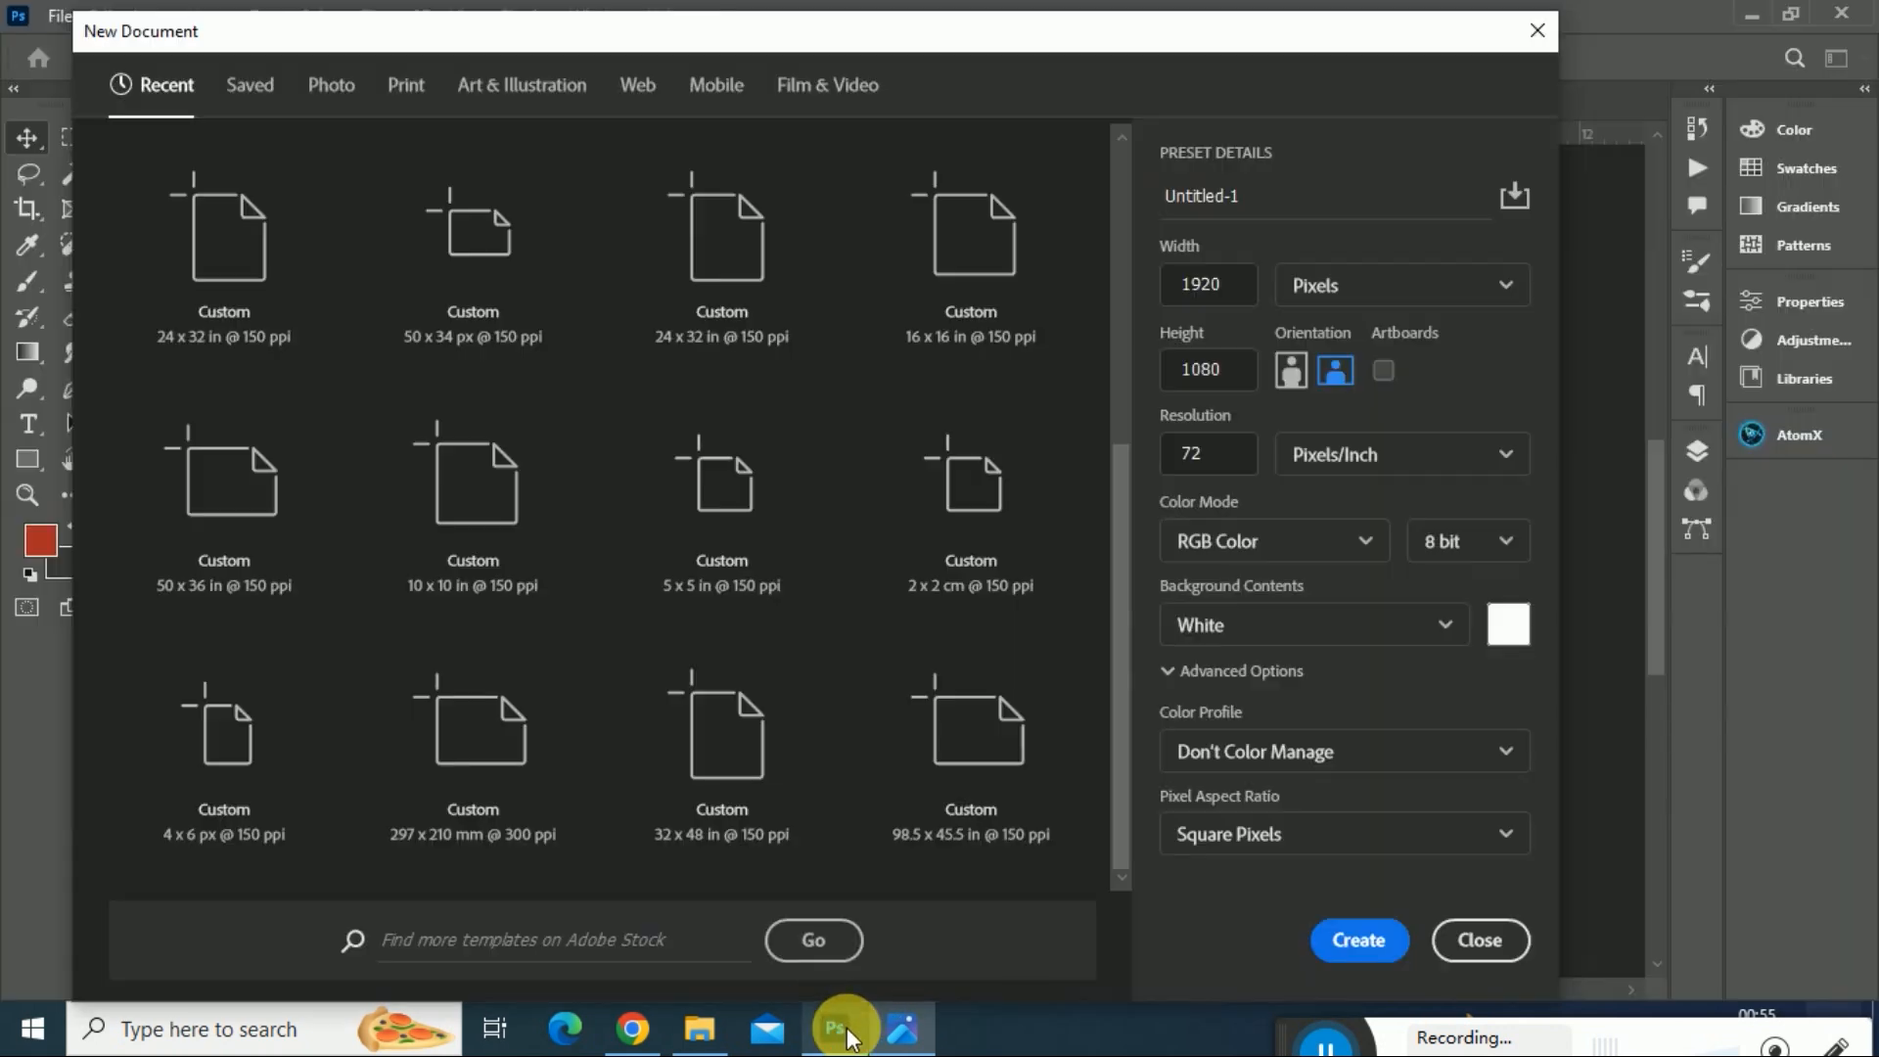
pyautogui.click(1323, 296)
pyautogui.click(1380, 431)
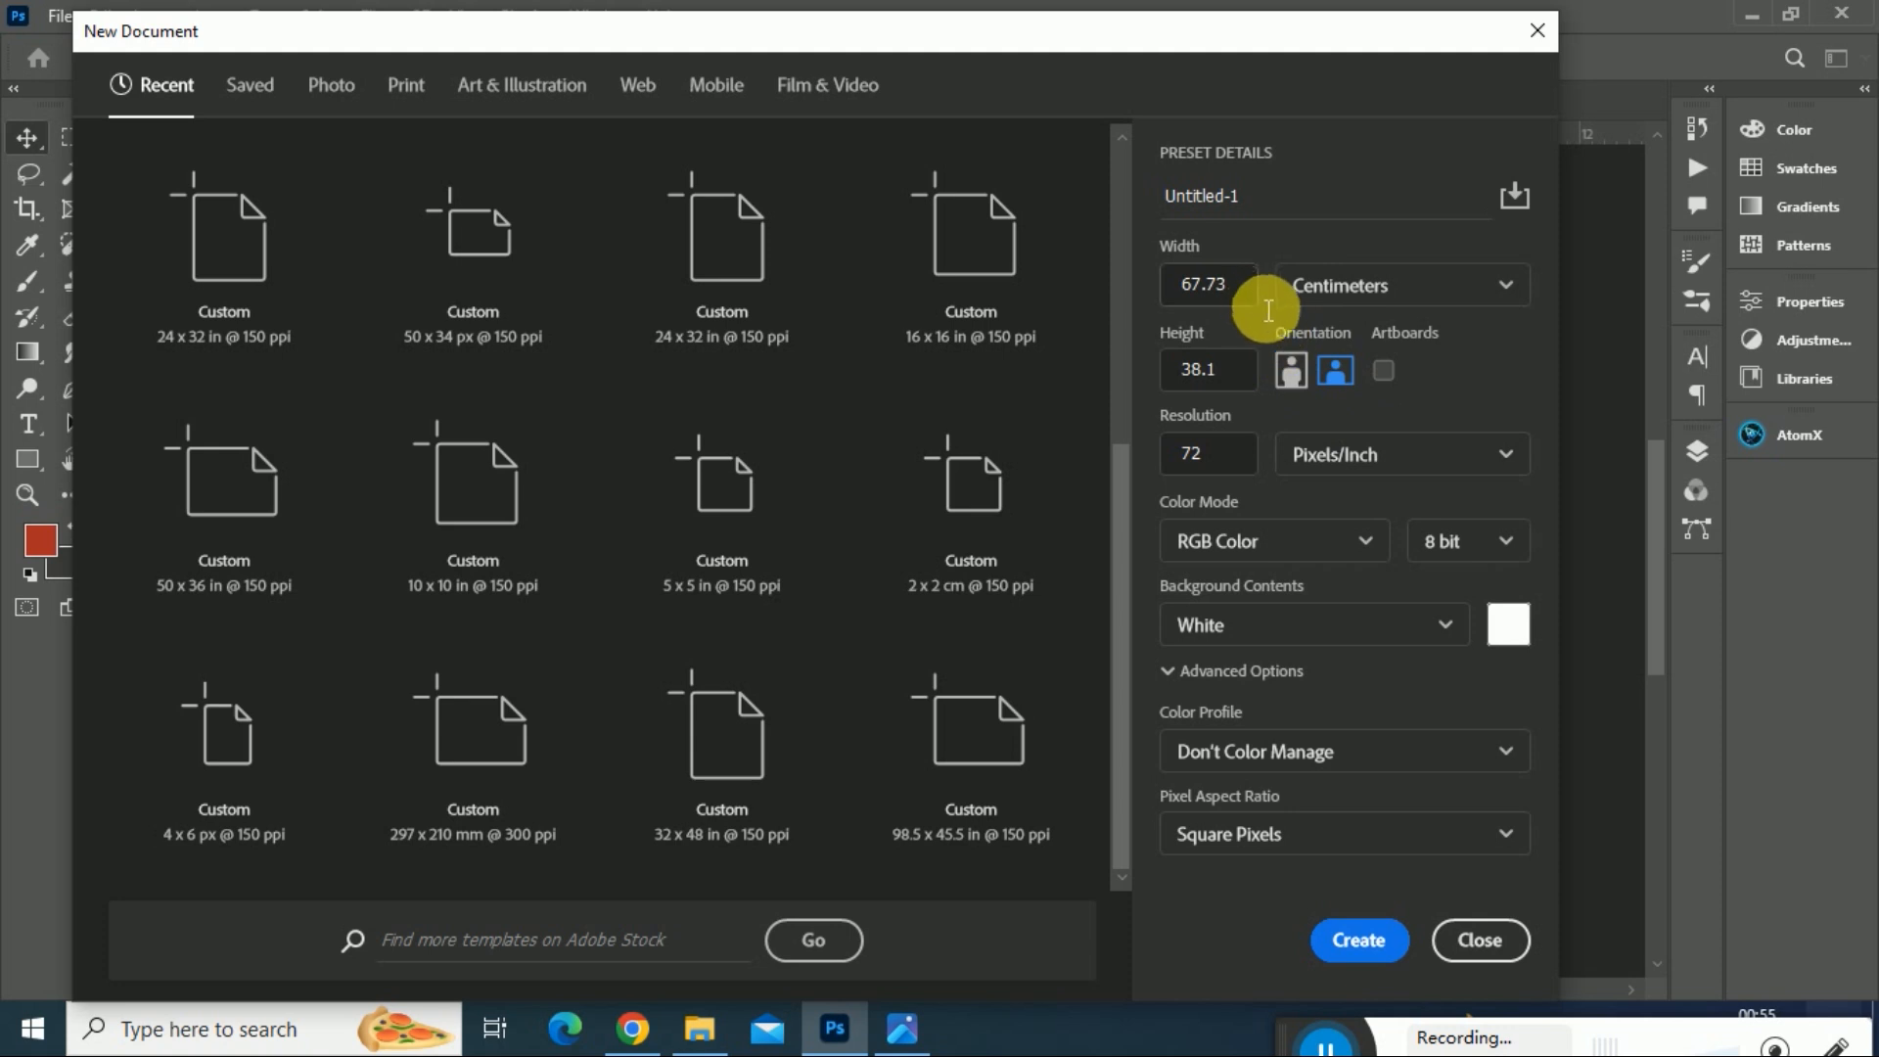
pyautogui.doubleClick(1195, 286)
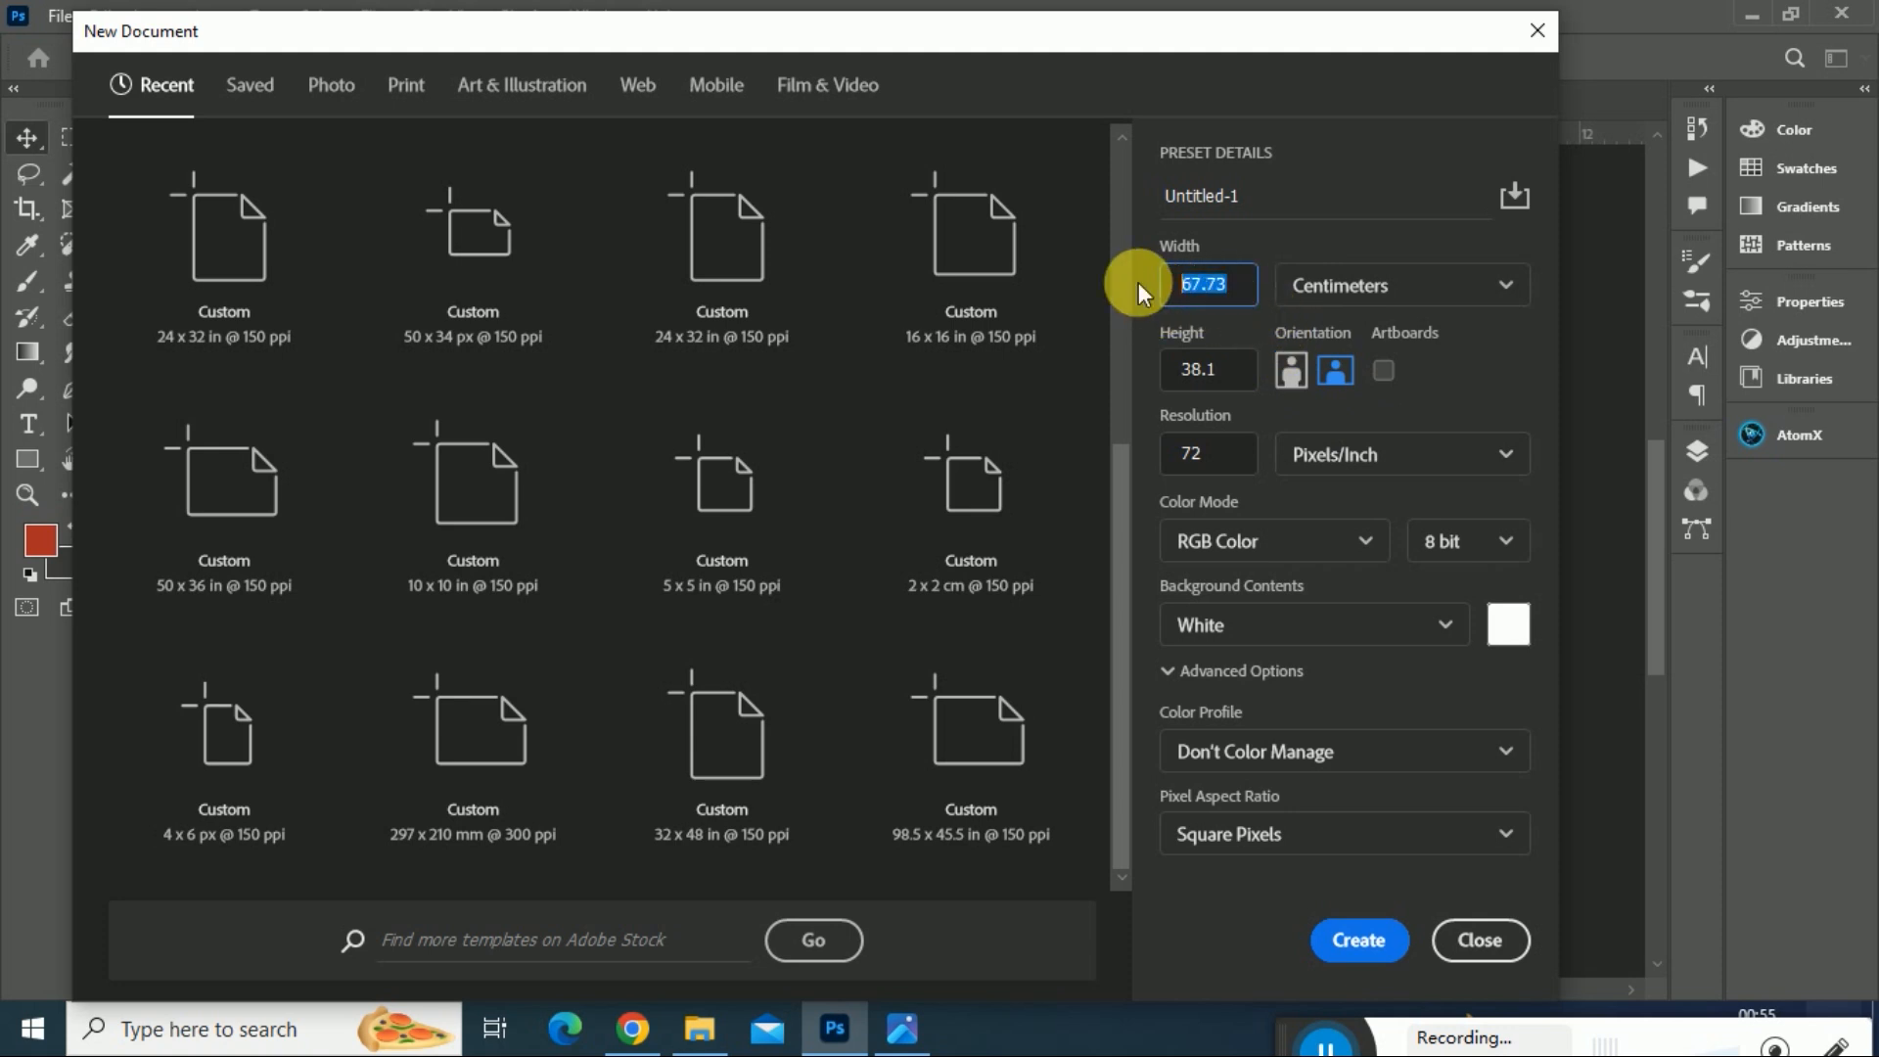
pyautogui.write('555')
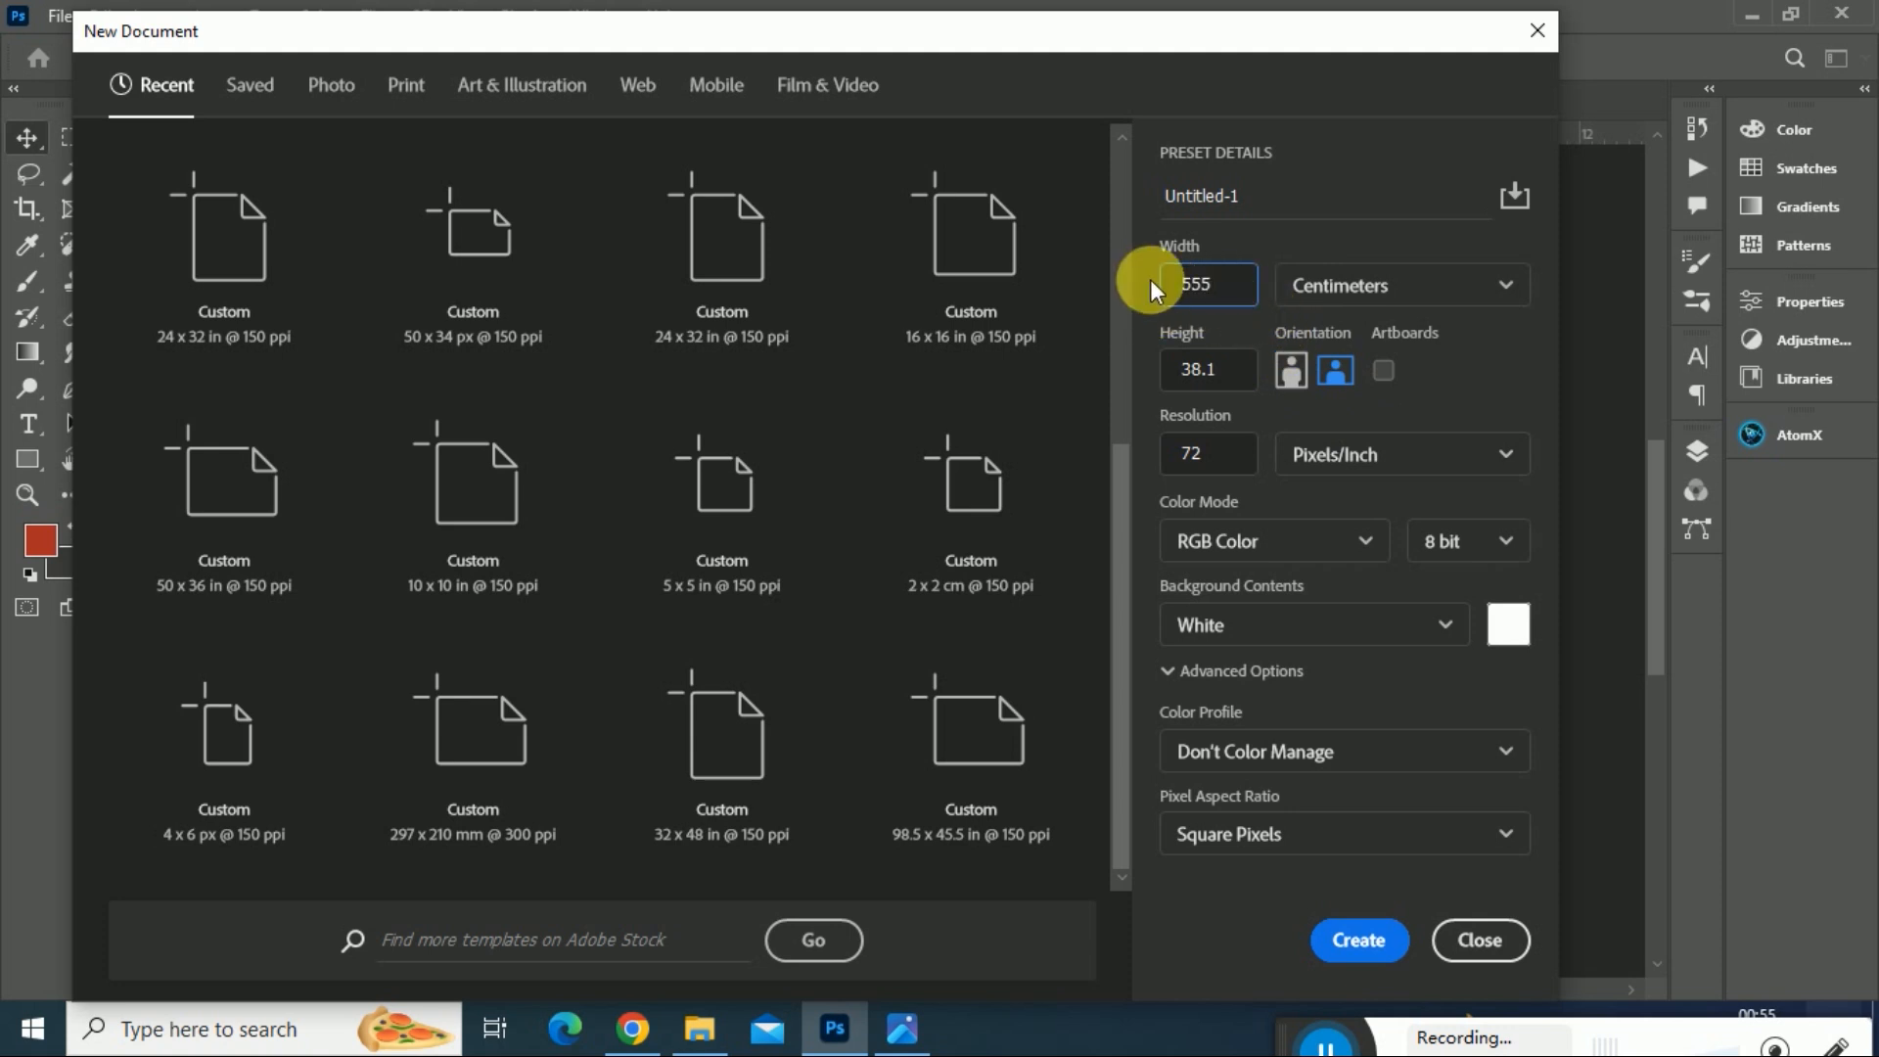
pyautogui.moveTo(1240, 369); pyautogui.dragTo(1147, 377)
pyautogui.write('115')
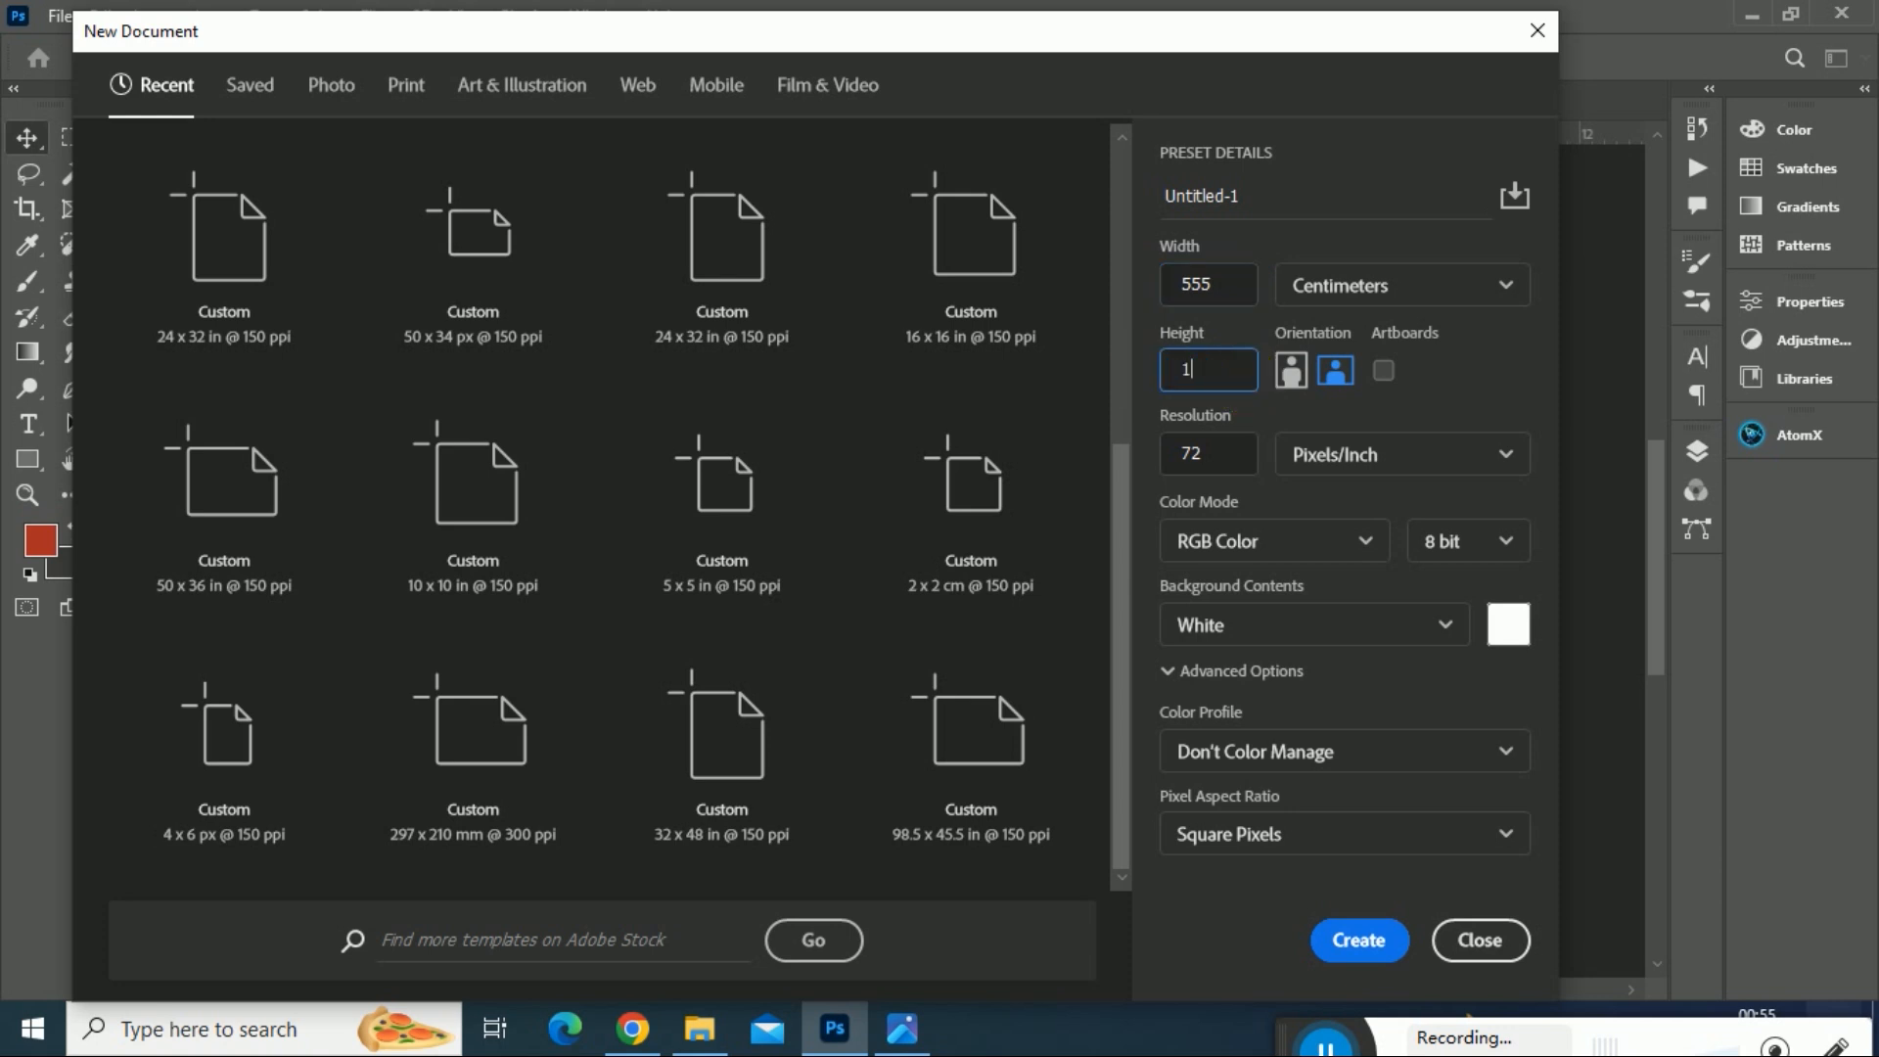
pyautogui.moveTo(1245, 456); pyautogui.dragTo(1129, 452)
pyautogui.write('150')
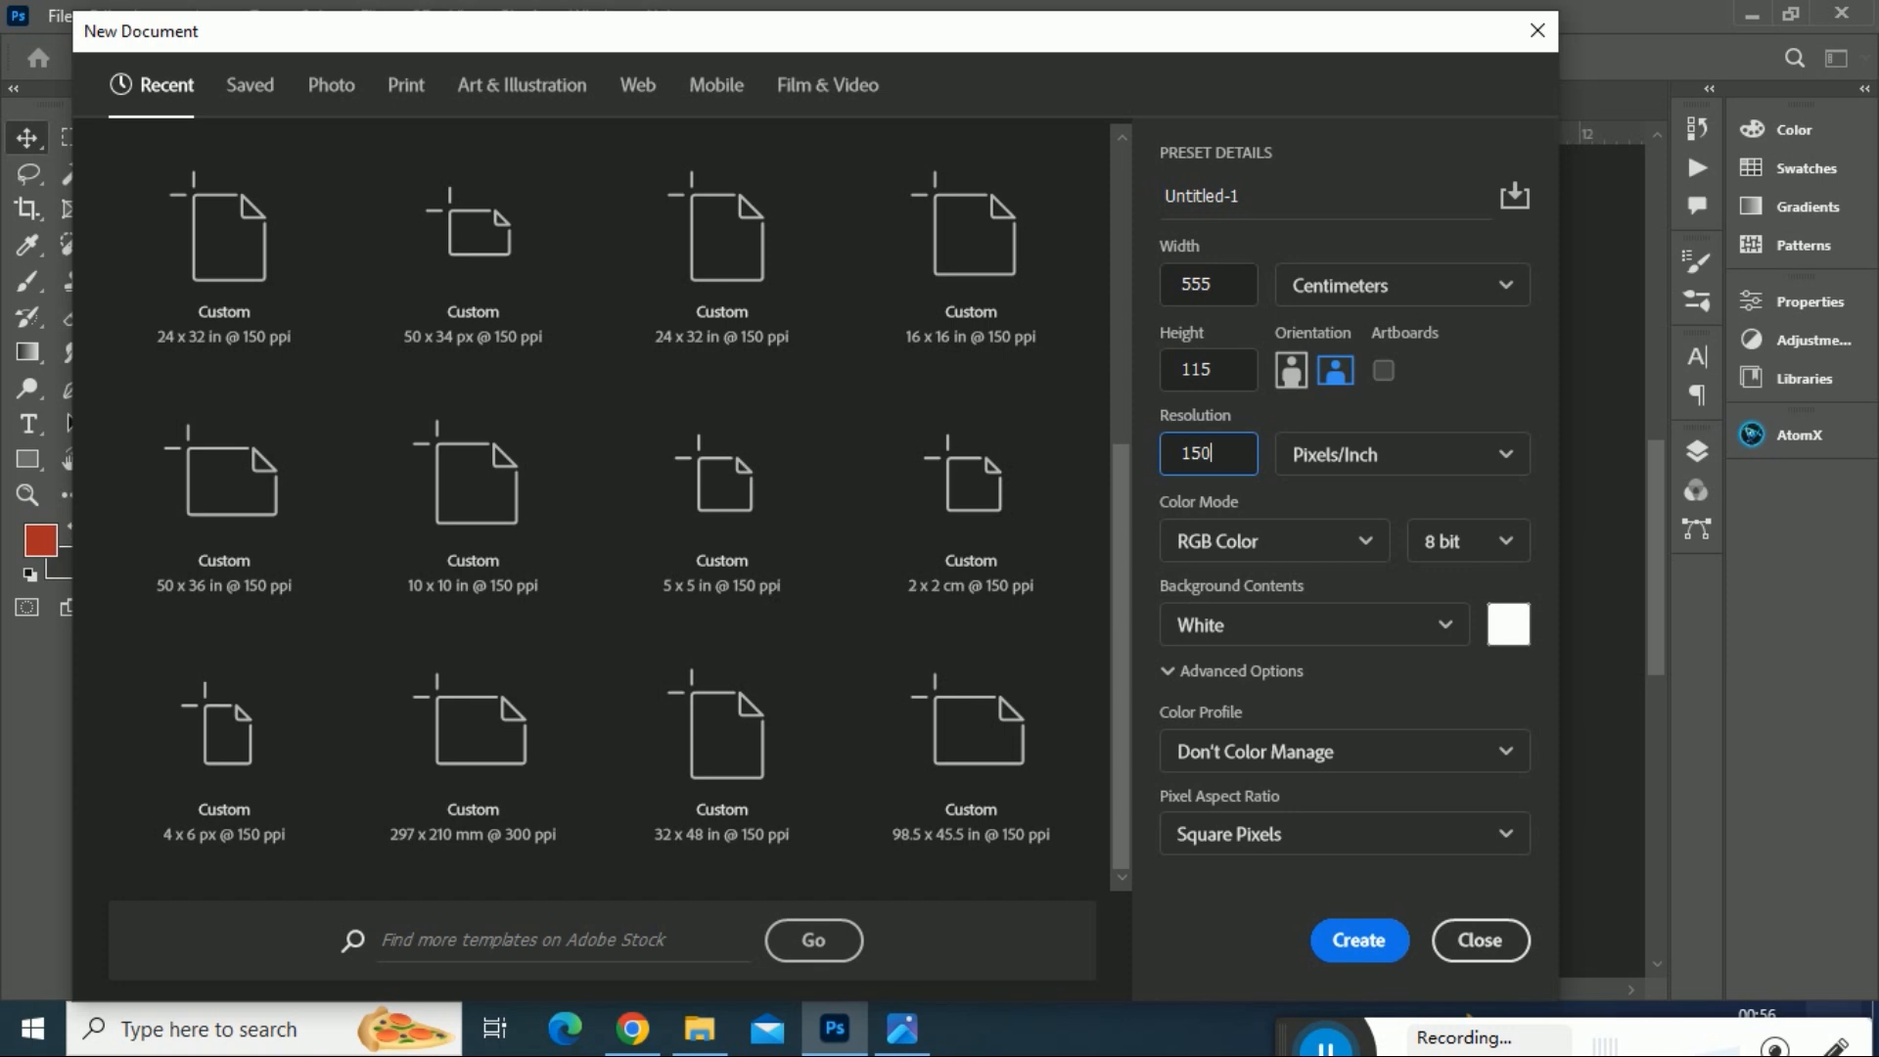
pyautogui.press('Return')
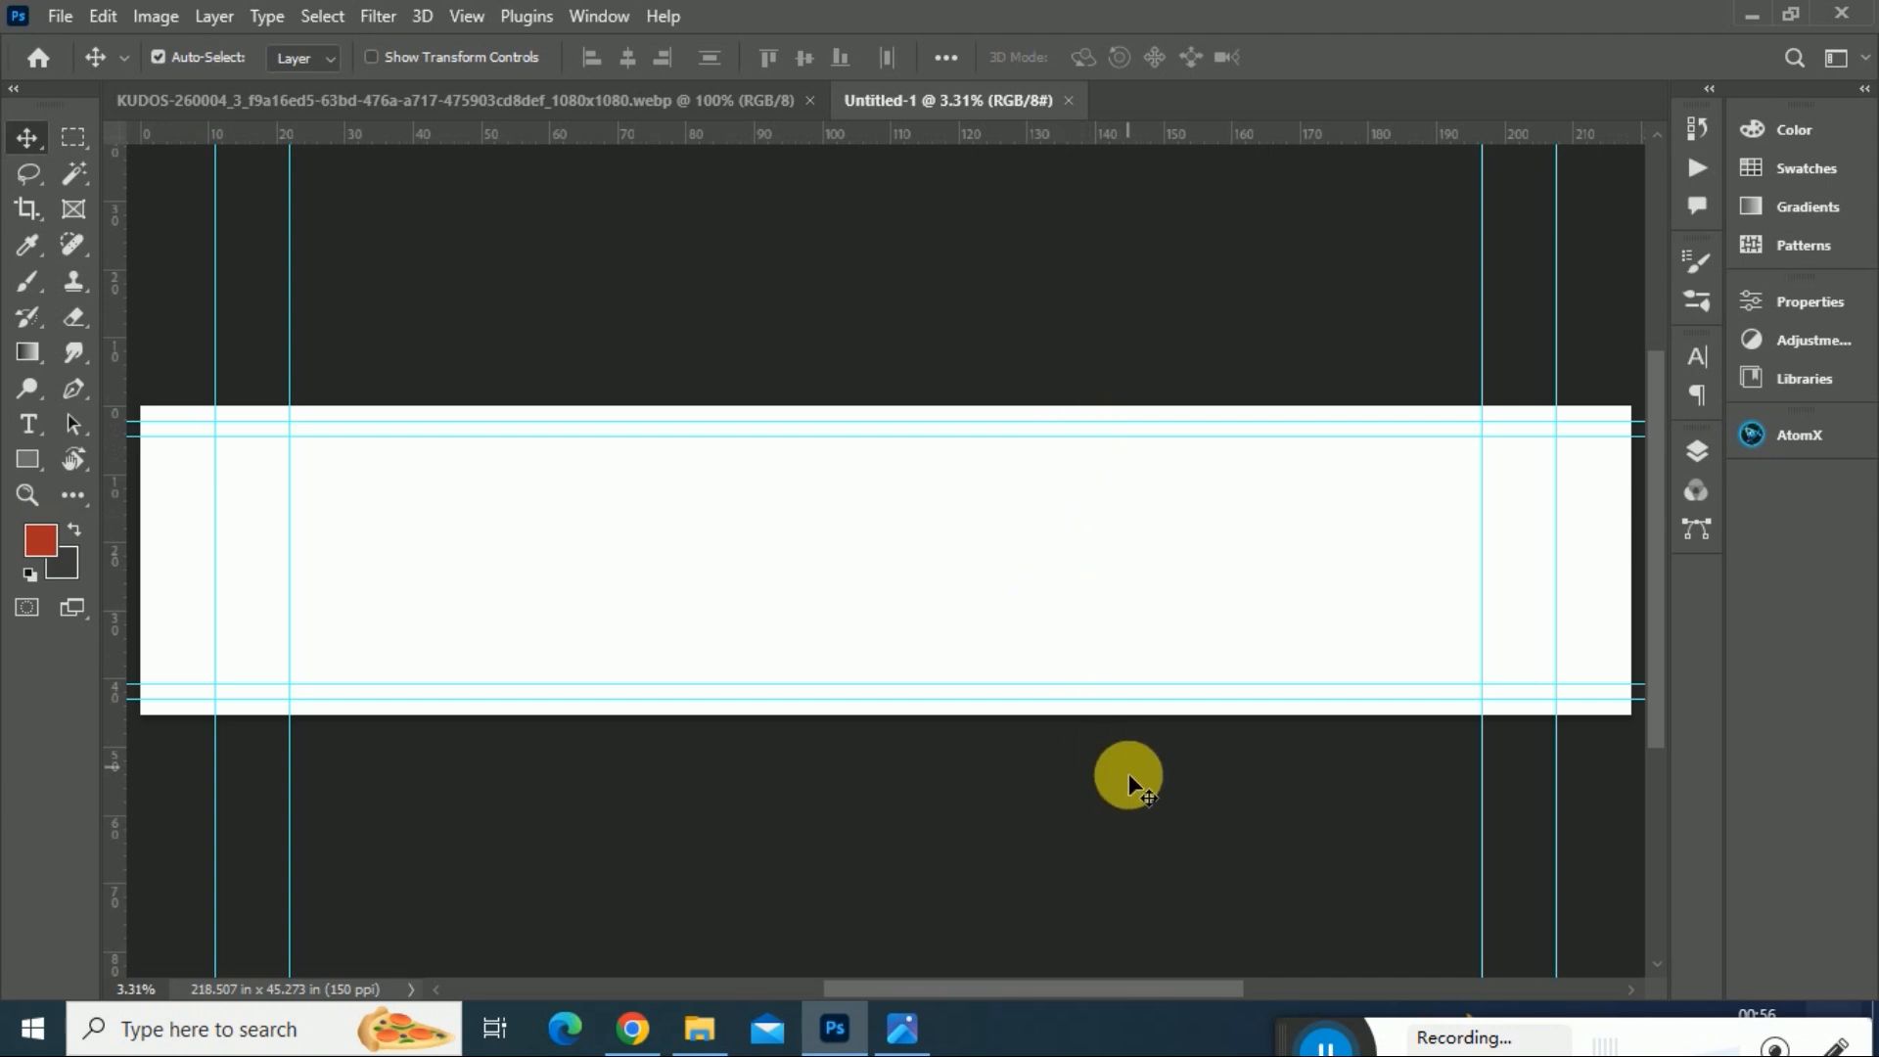
pyautogui.moveTo(1049, 996); pyautogui.dragTo(930, 978)
pyautogui.press('ctrl')
pyautogui.hotkey('ctrl', '+')
pyautogui.hotkey('ctrl', '+')
pyautogui.hotkey('ctrl', '+')
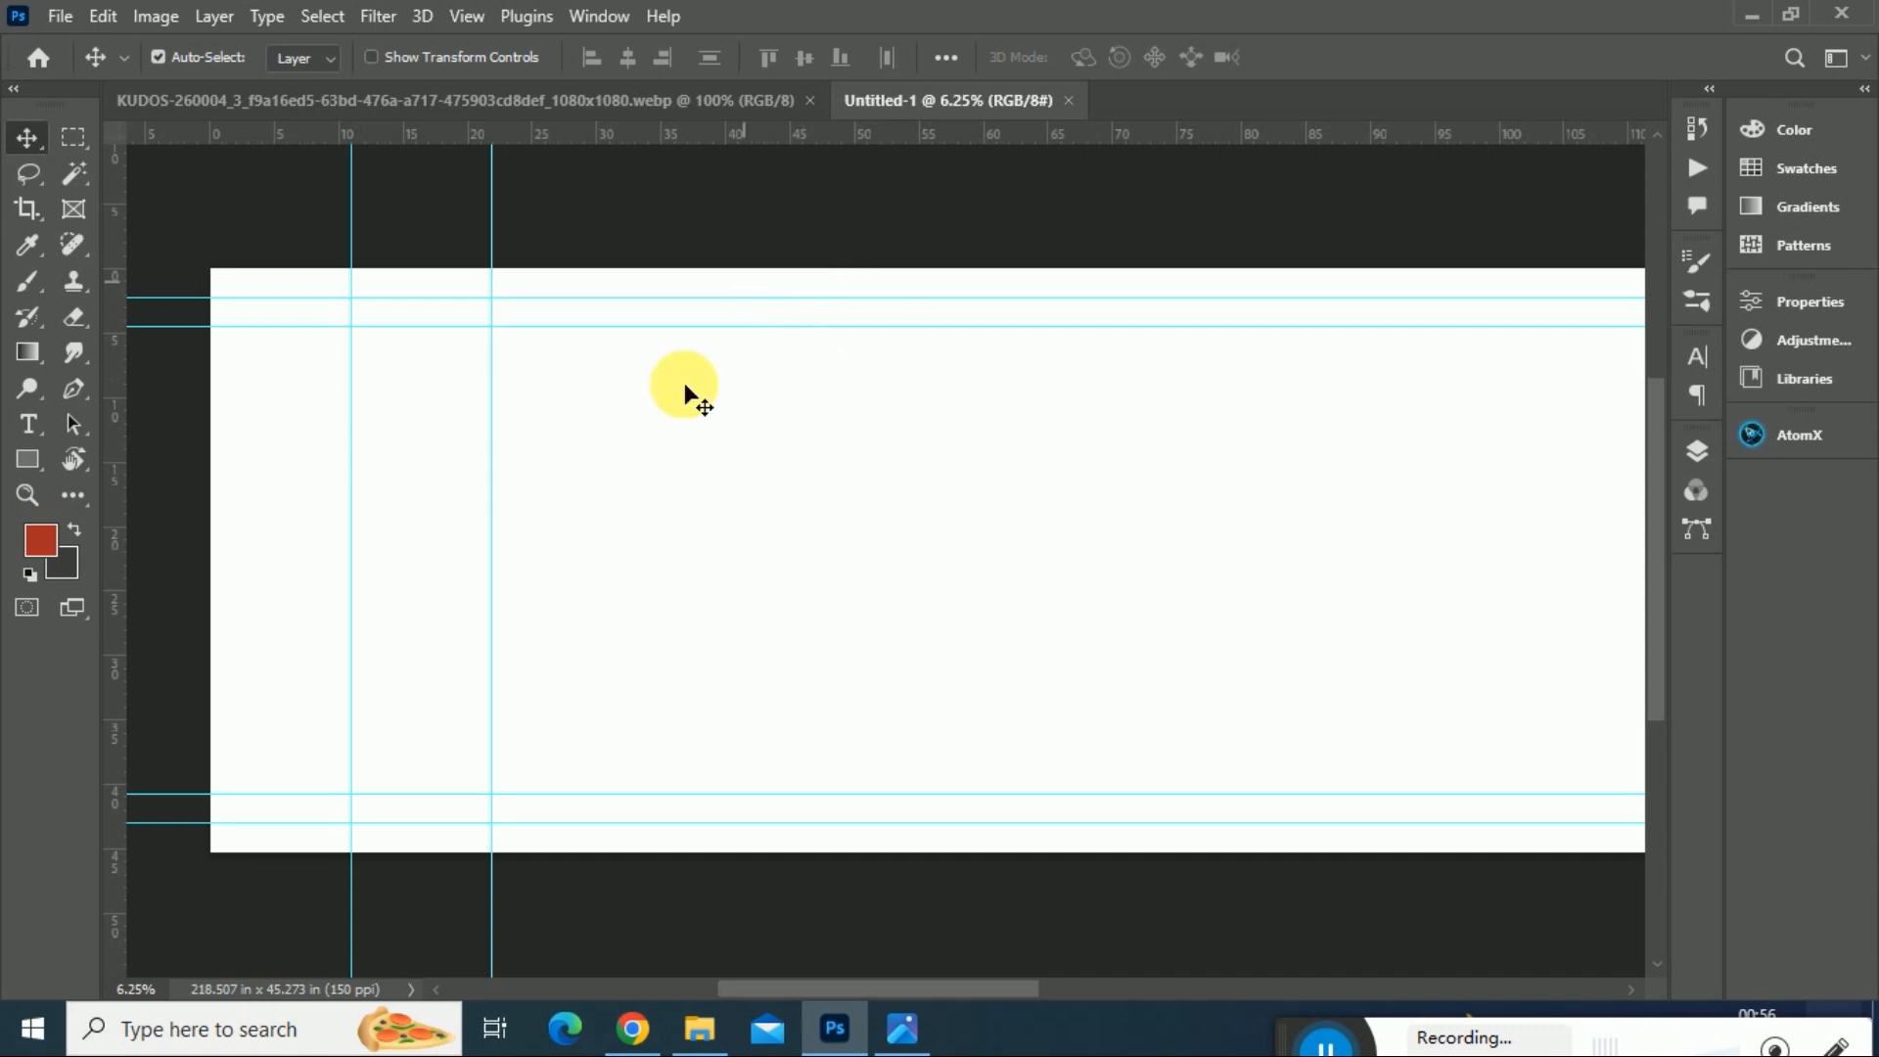
# - Create another new document 90 cm wide, keeping the 115 cm height and 150 pixels/inch resolution
pyautogui.click(496, 97)
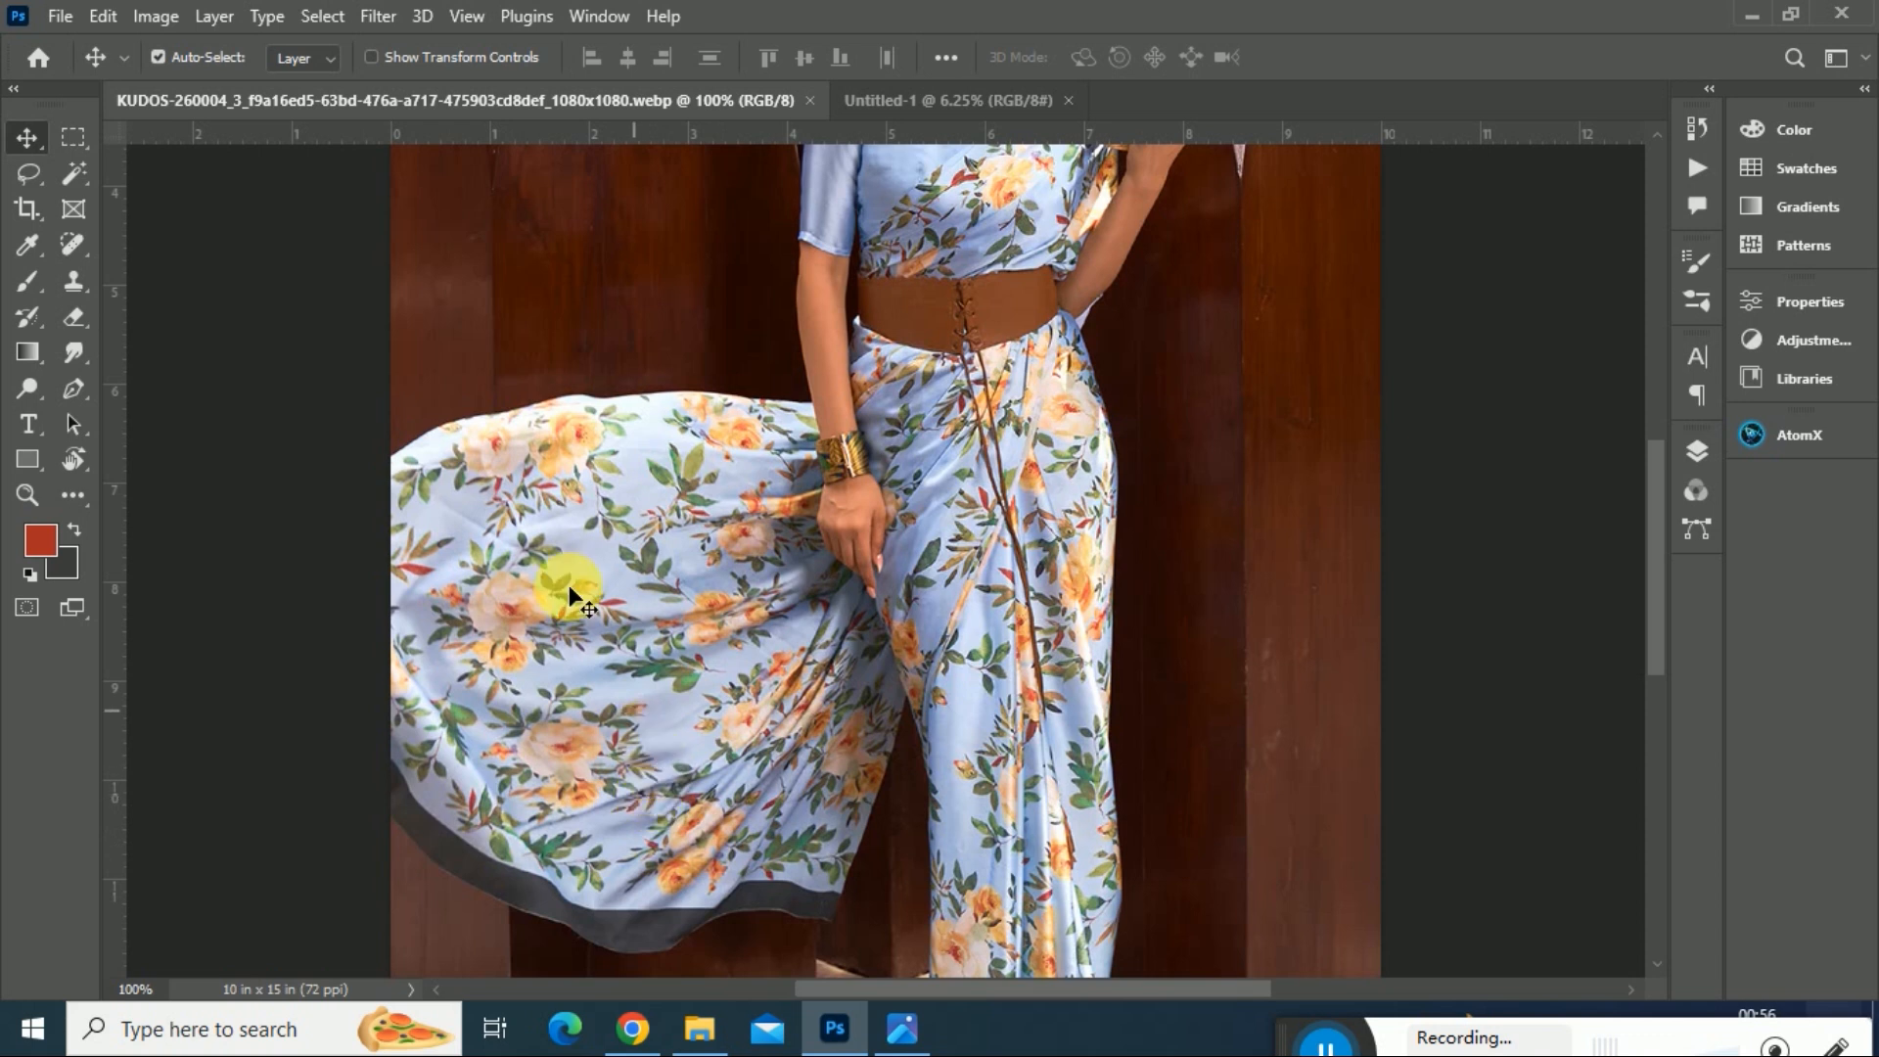
pyautogui.click(61, 17)
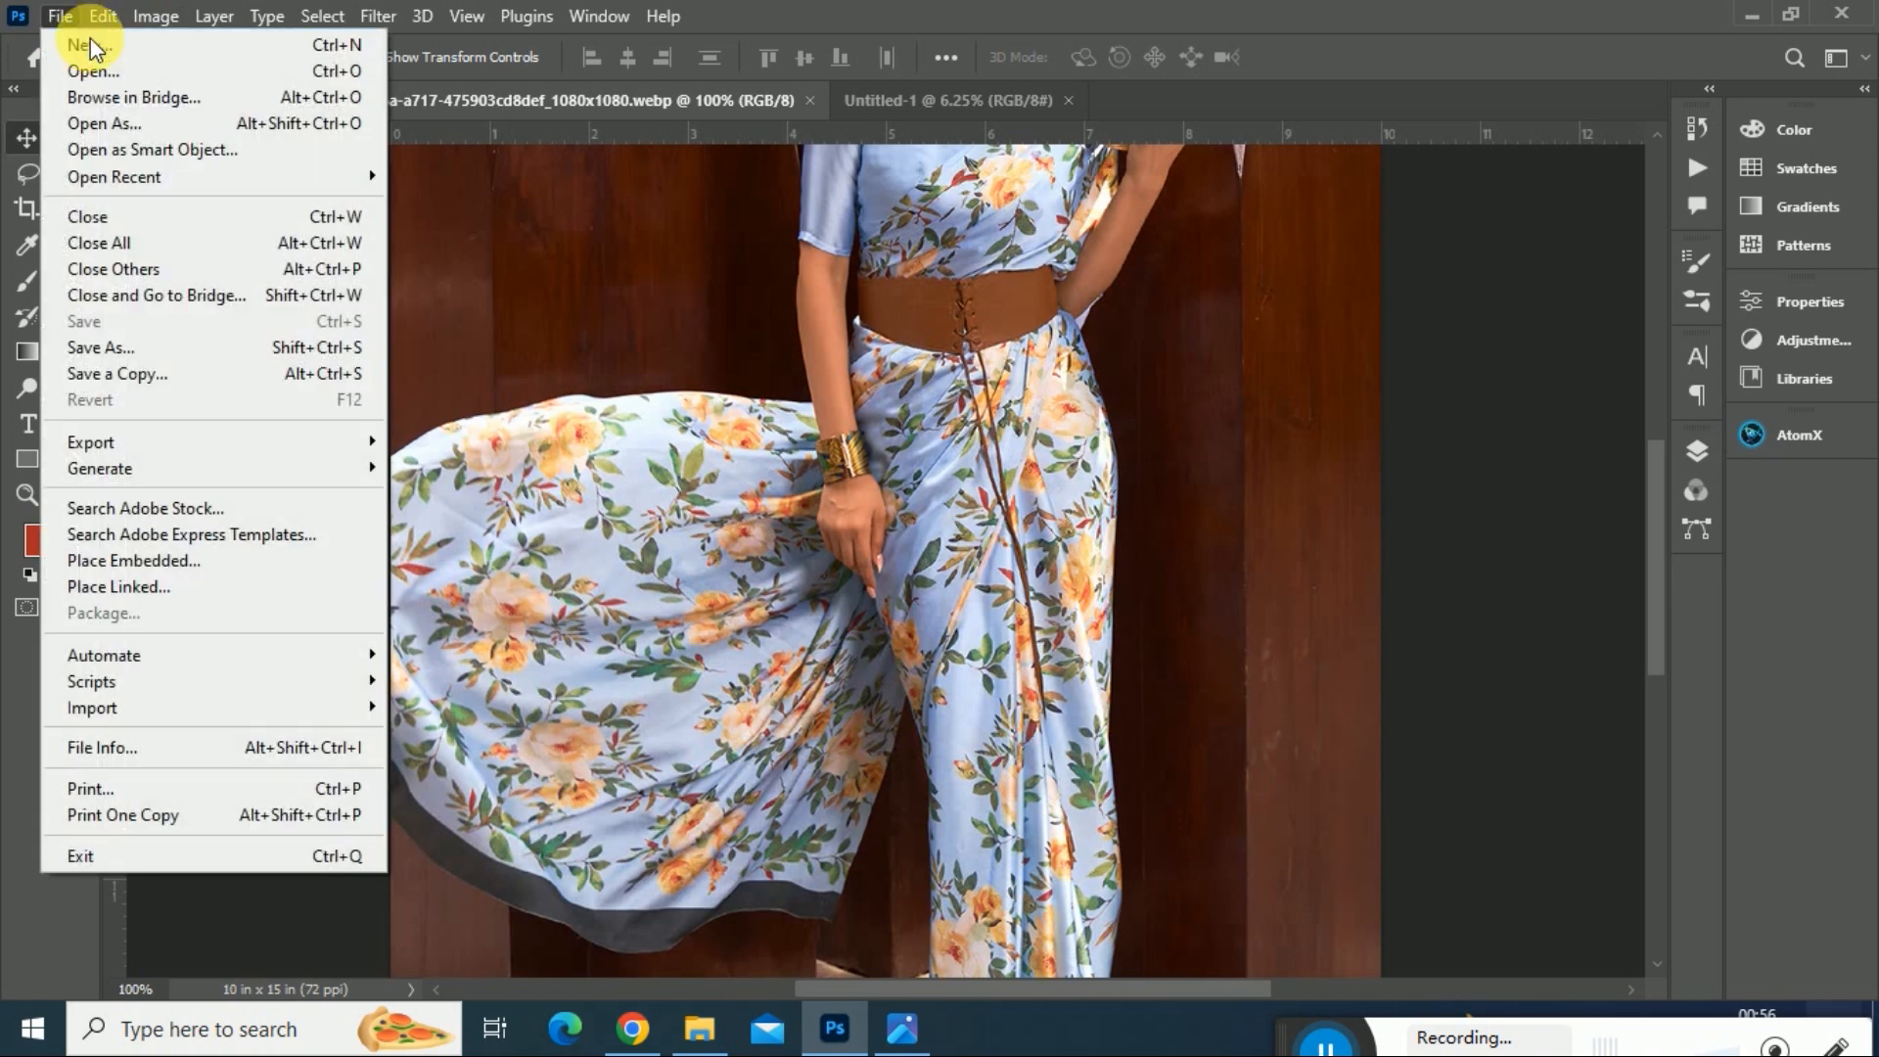
pyautogui.click(90, 41)
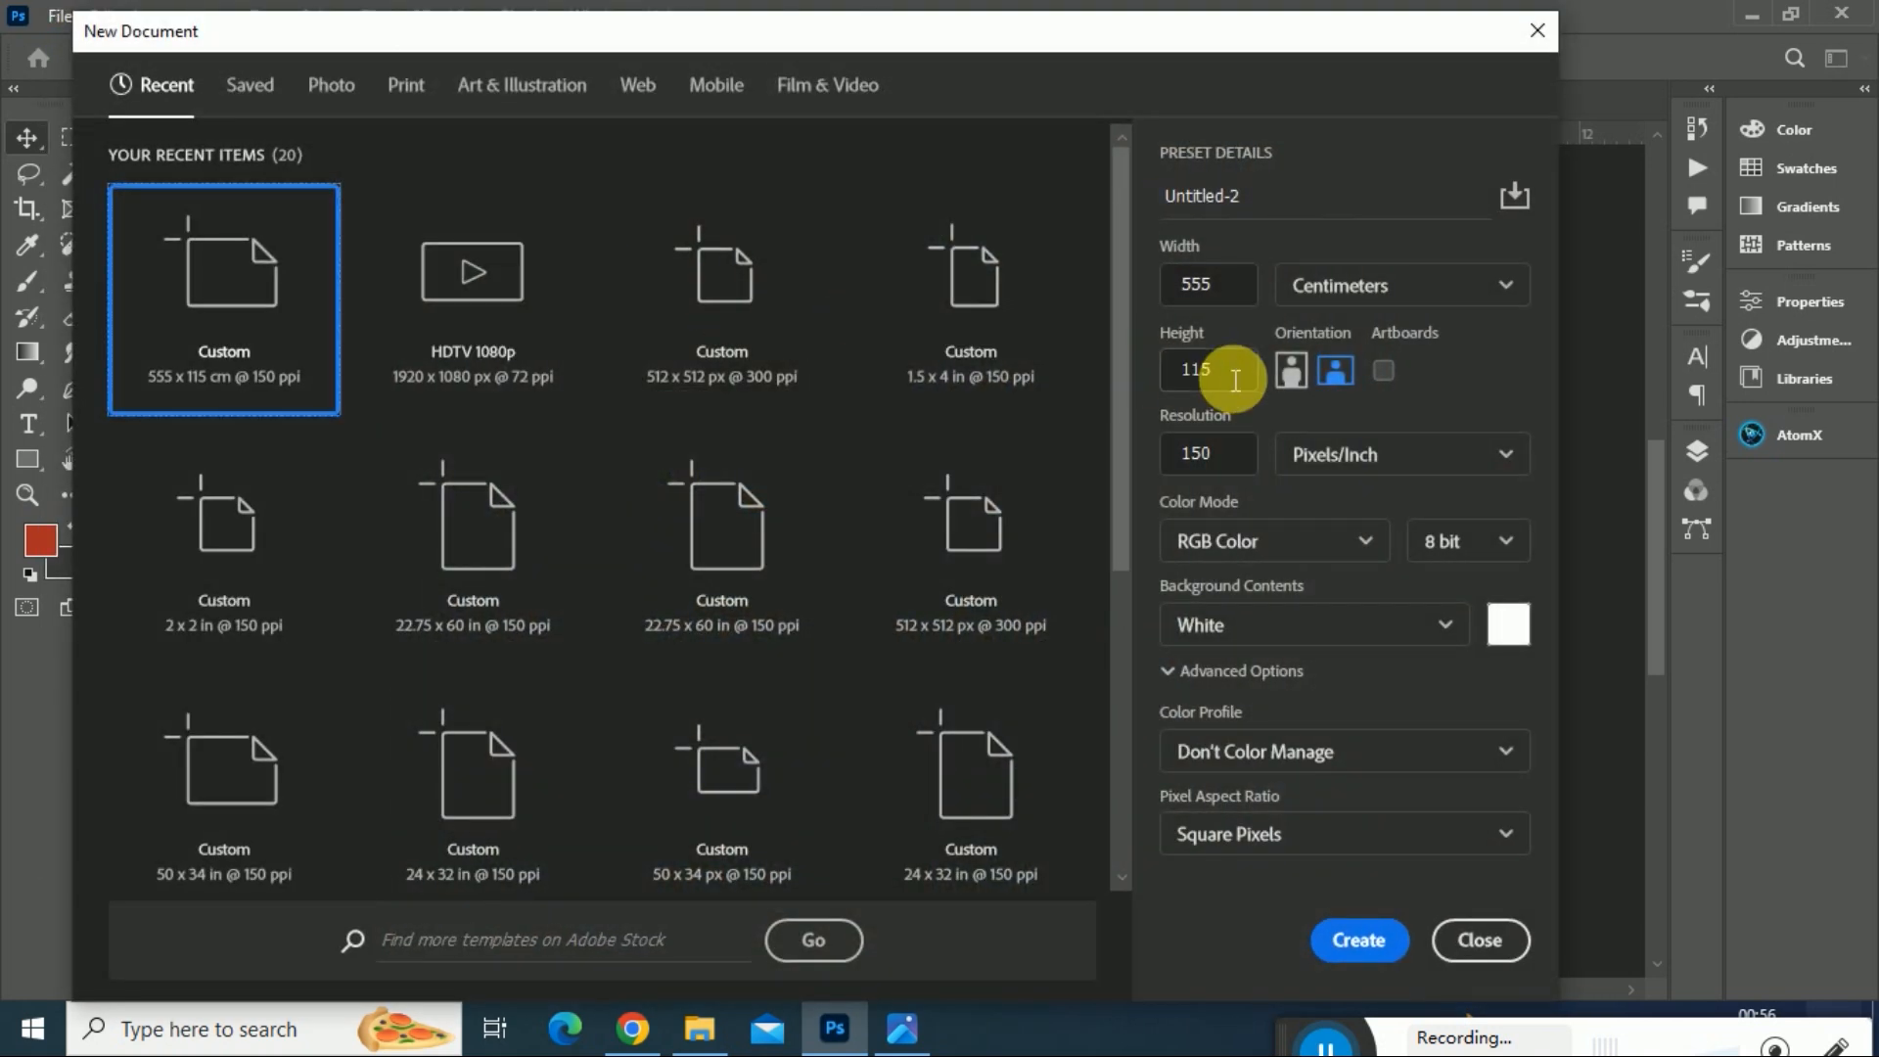
pyautogui.doubleClick(1248, 287)
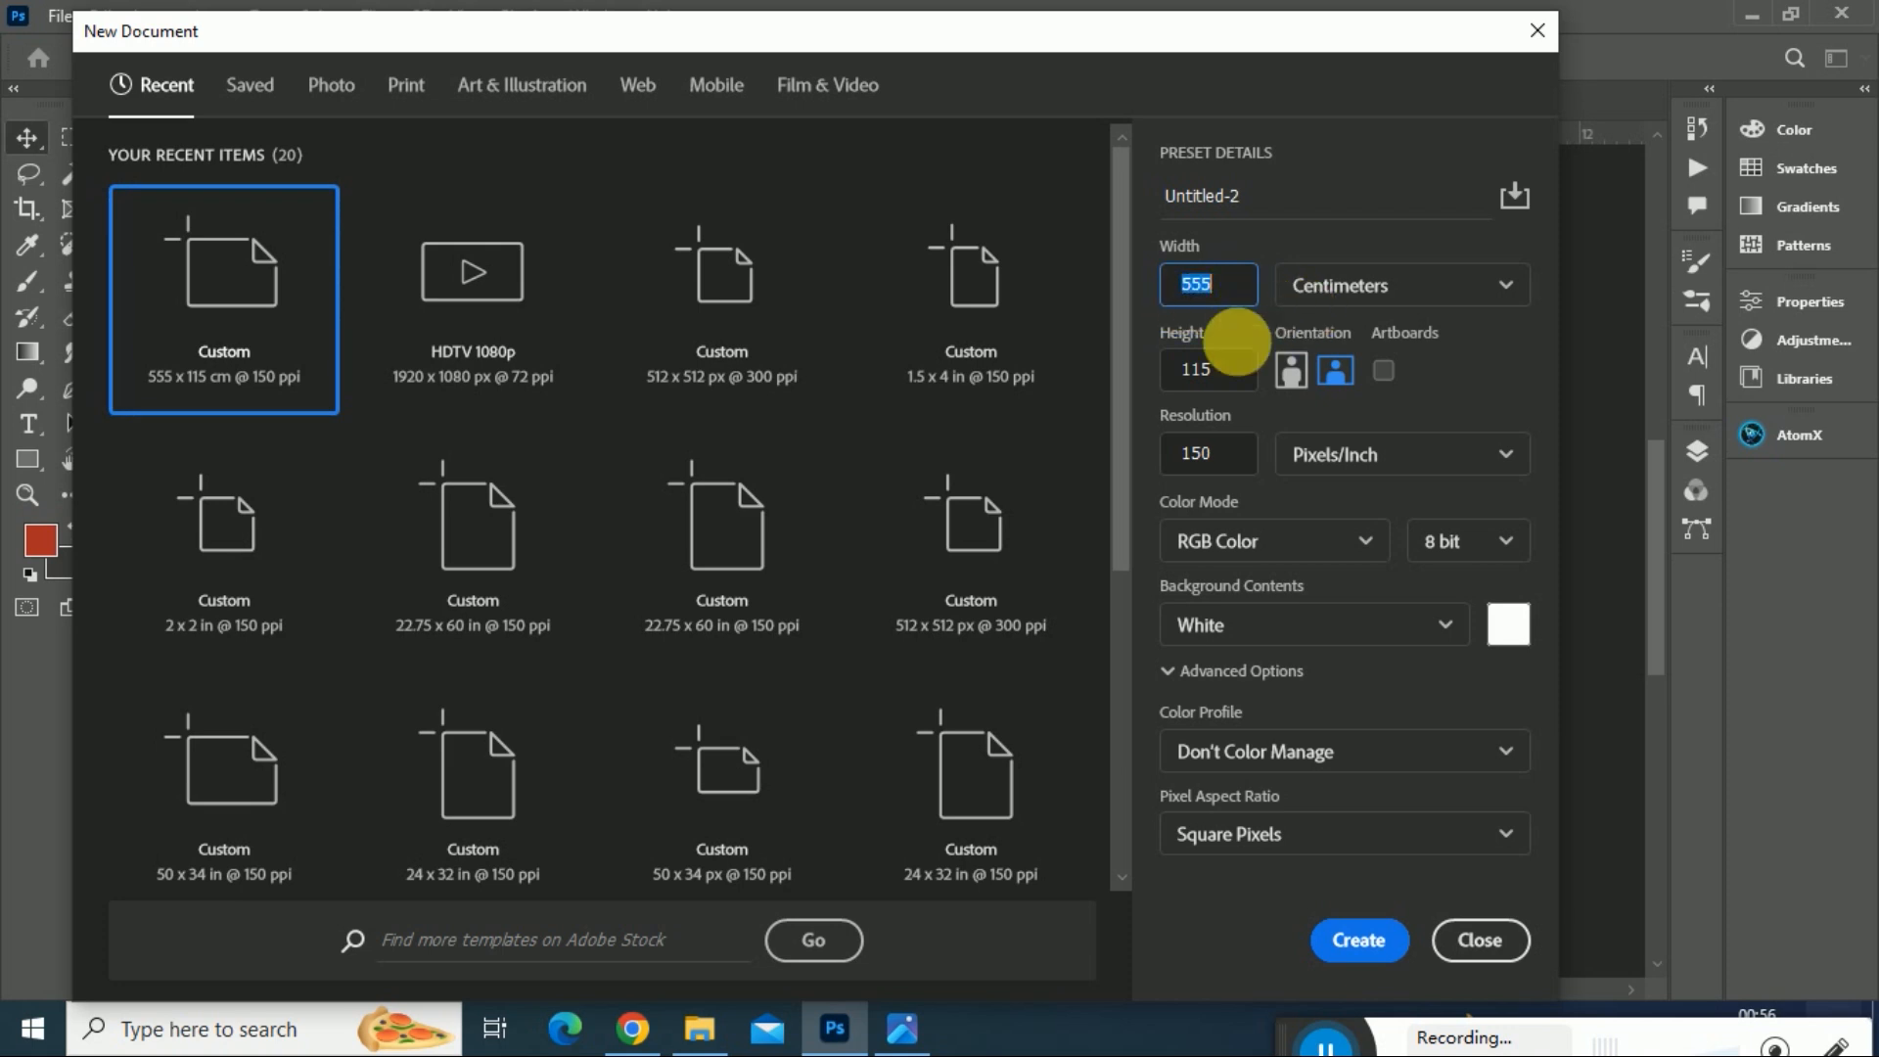
pyautogui.moveTo(1247, 296); pyautogui.dragTo(1121, 279)
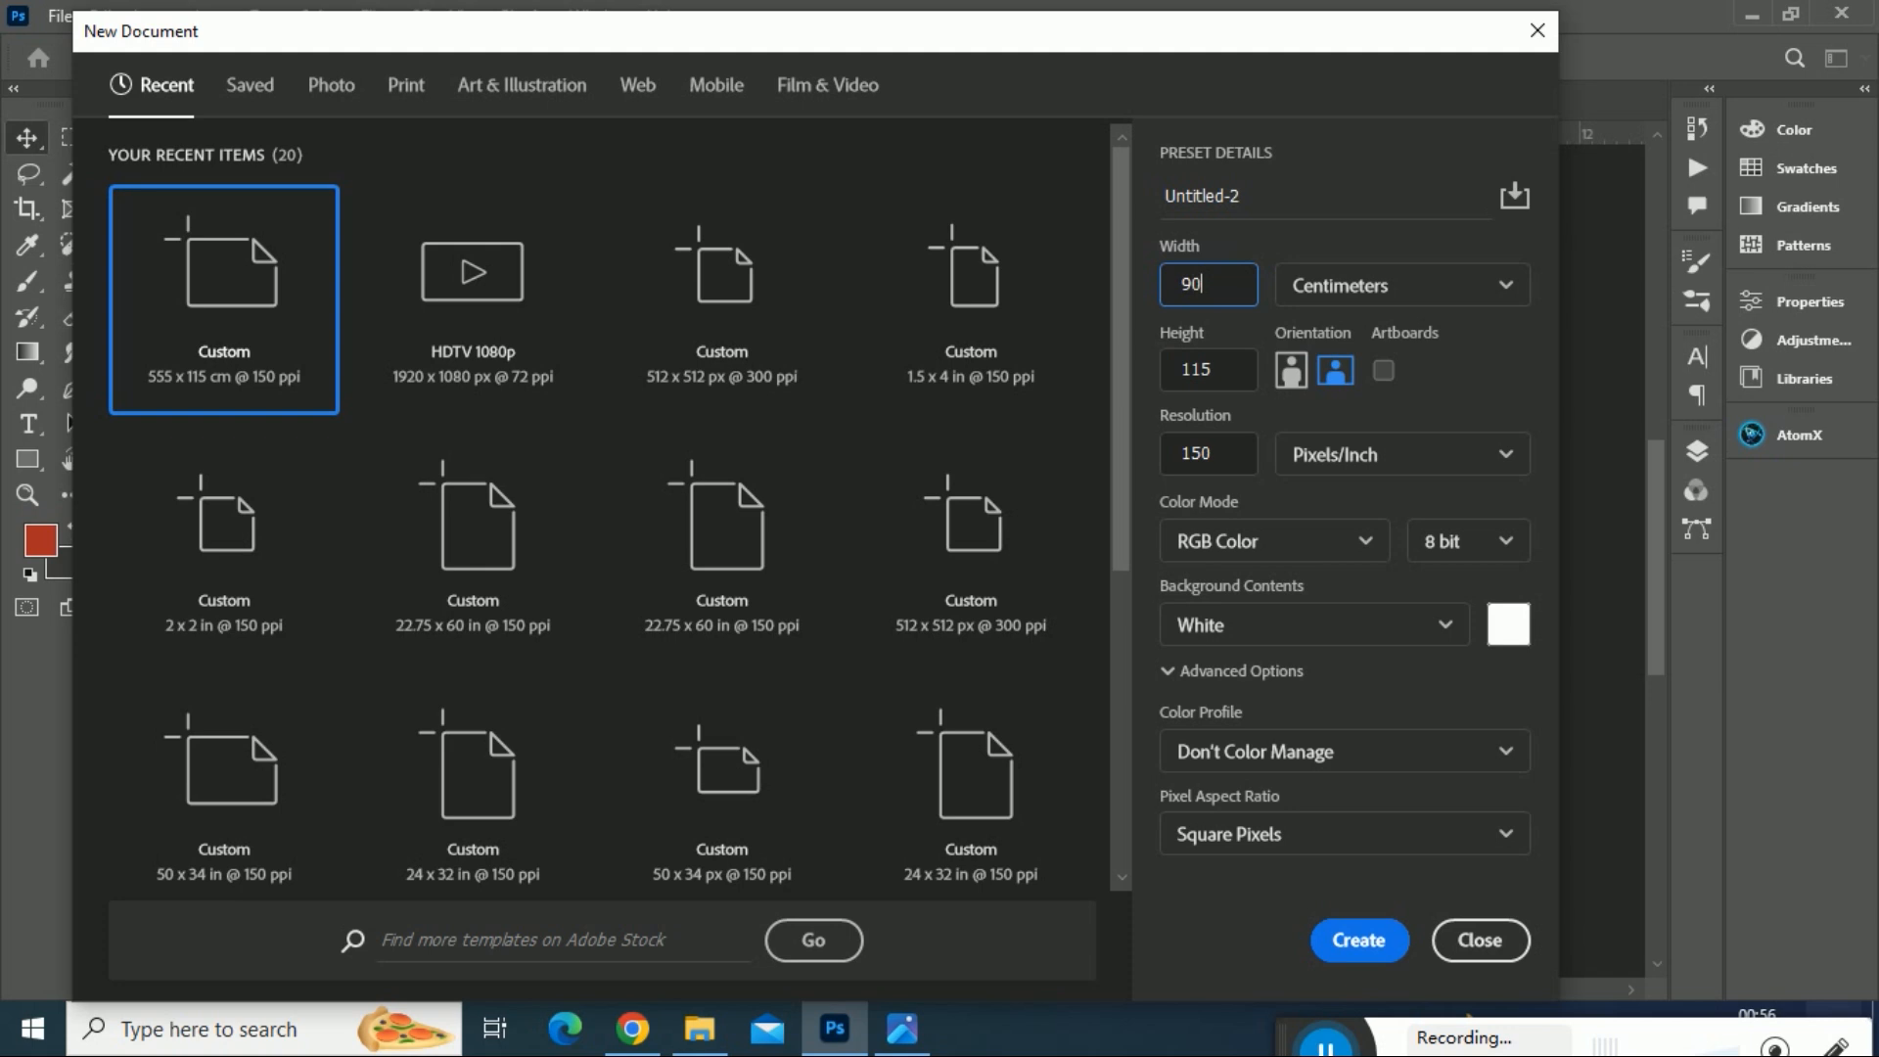
pyautogui.write('90')
pyautogui.press('Return')
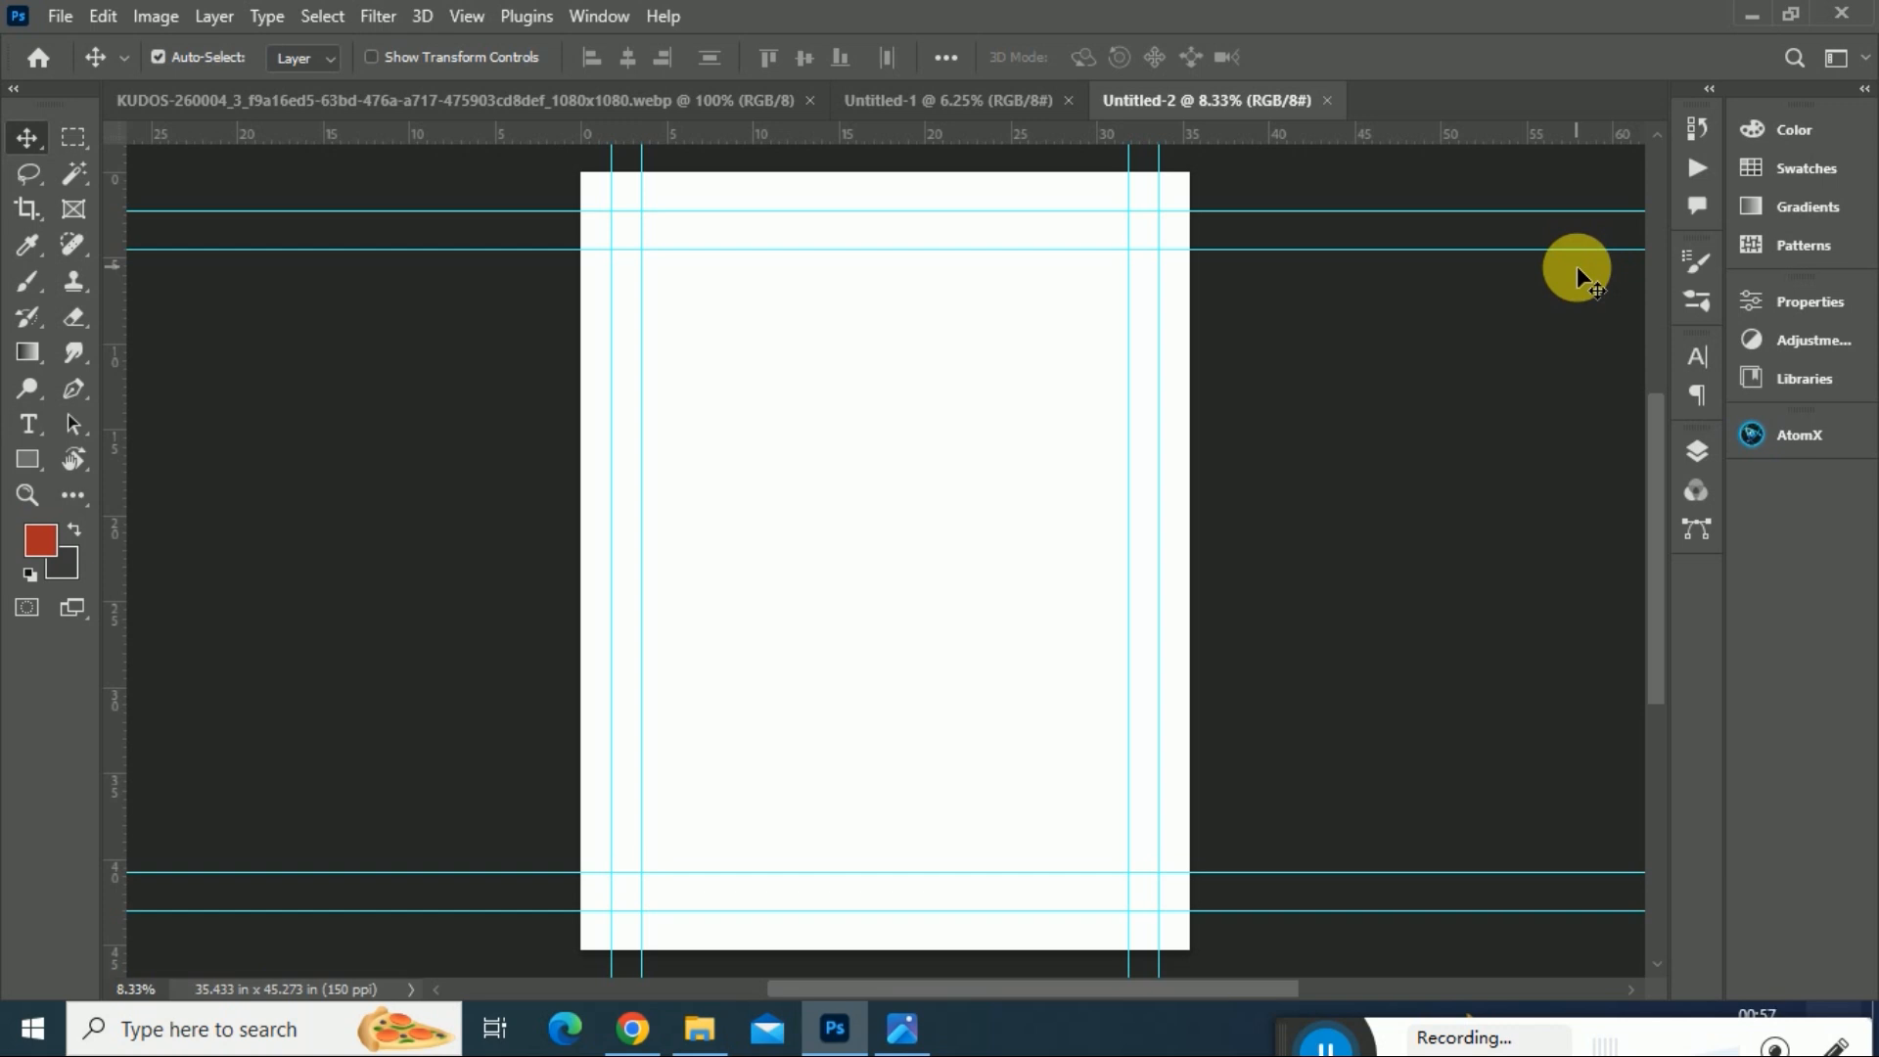
# - Switch to Chrome and open the Yandex Images site in a new tab
pyautogui.click(636, 1025)
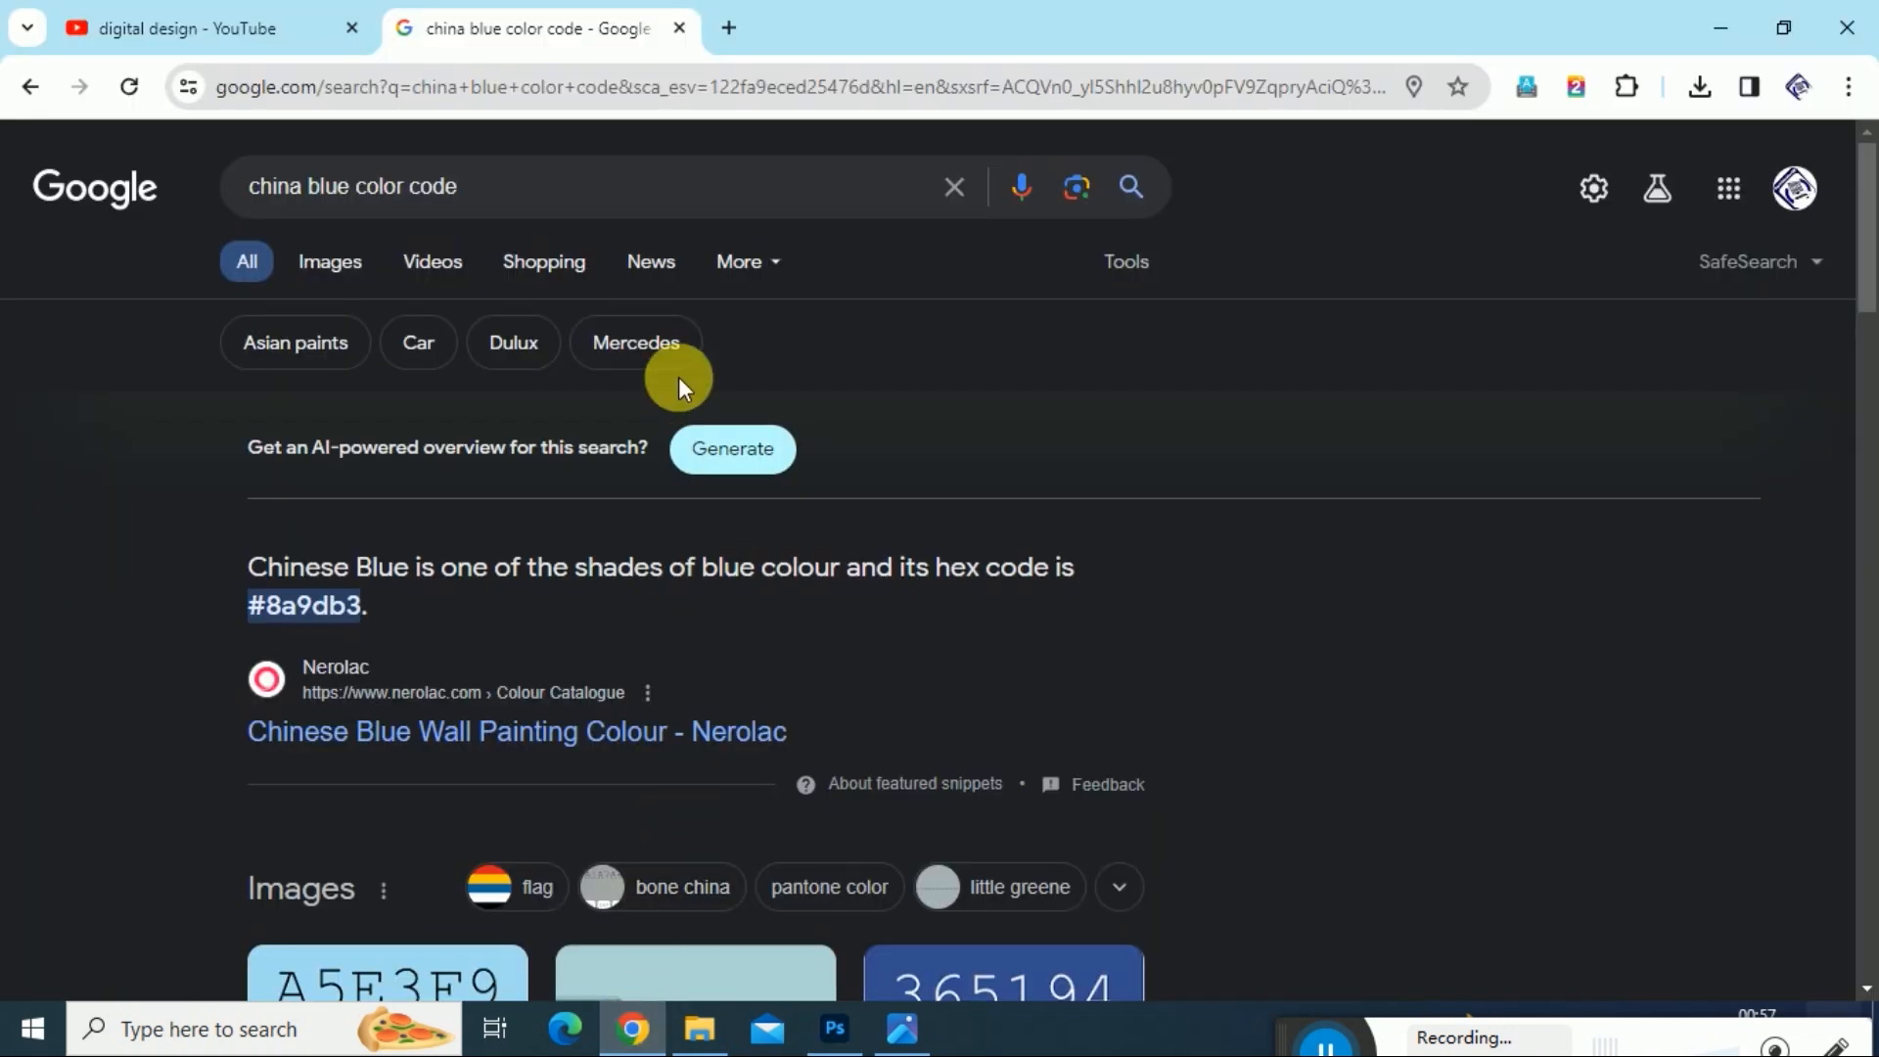
pyautogui.click(724, 28)
pyautogui.write('yandex.com/images/?utm_source=yandex&utm_medium=com&utm_campaign=morda')
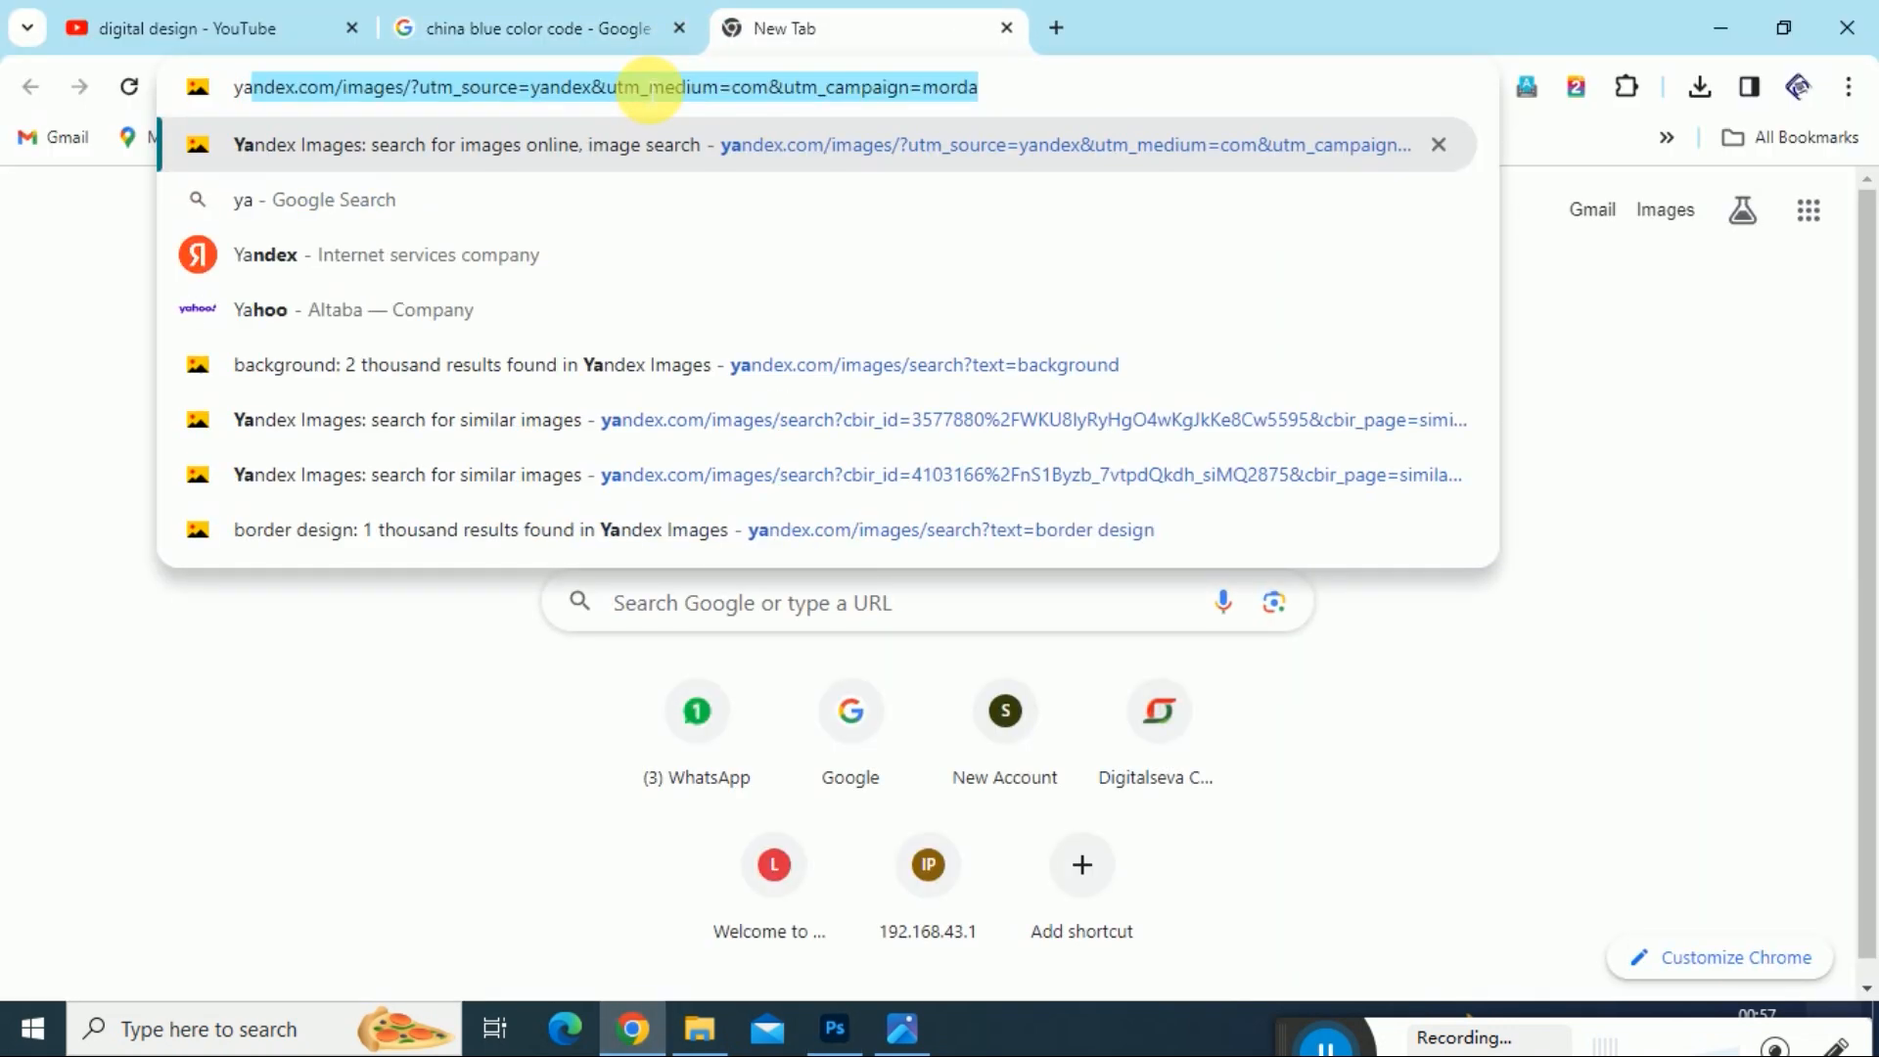
pyautogui.press('Return')
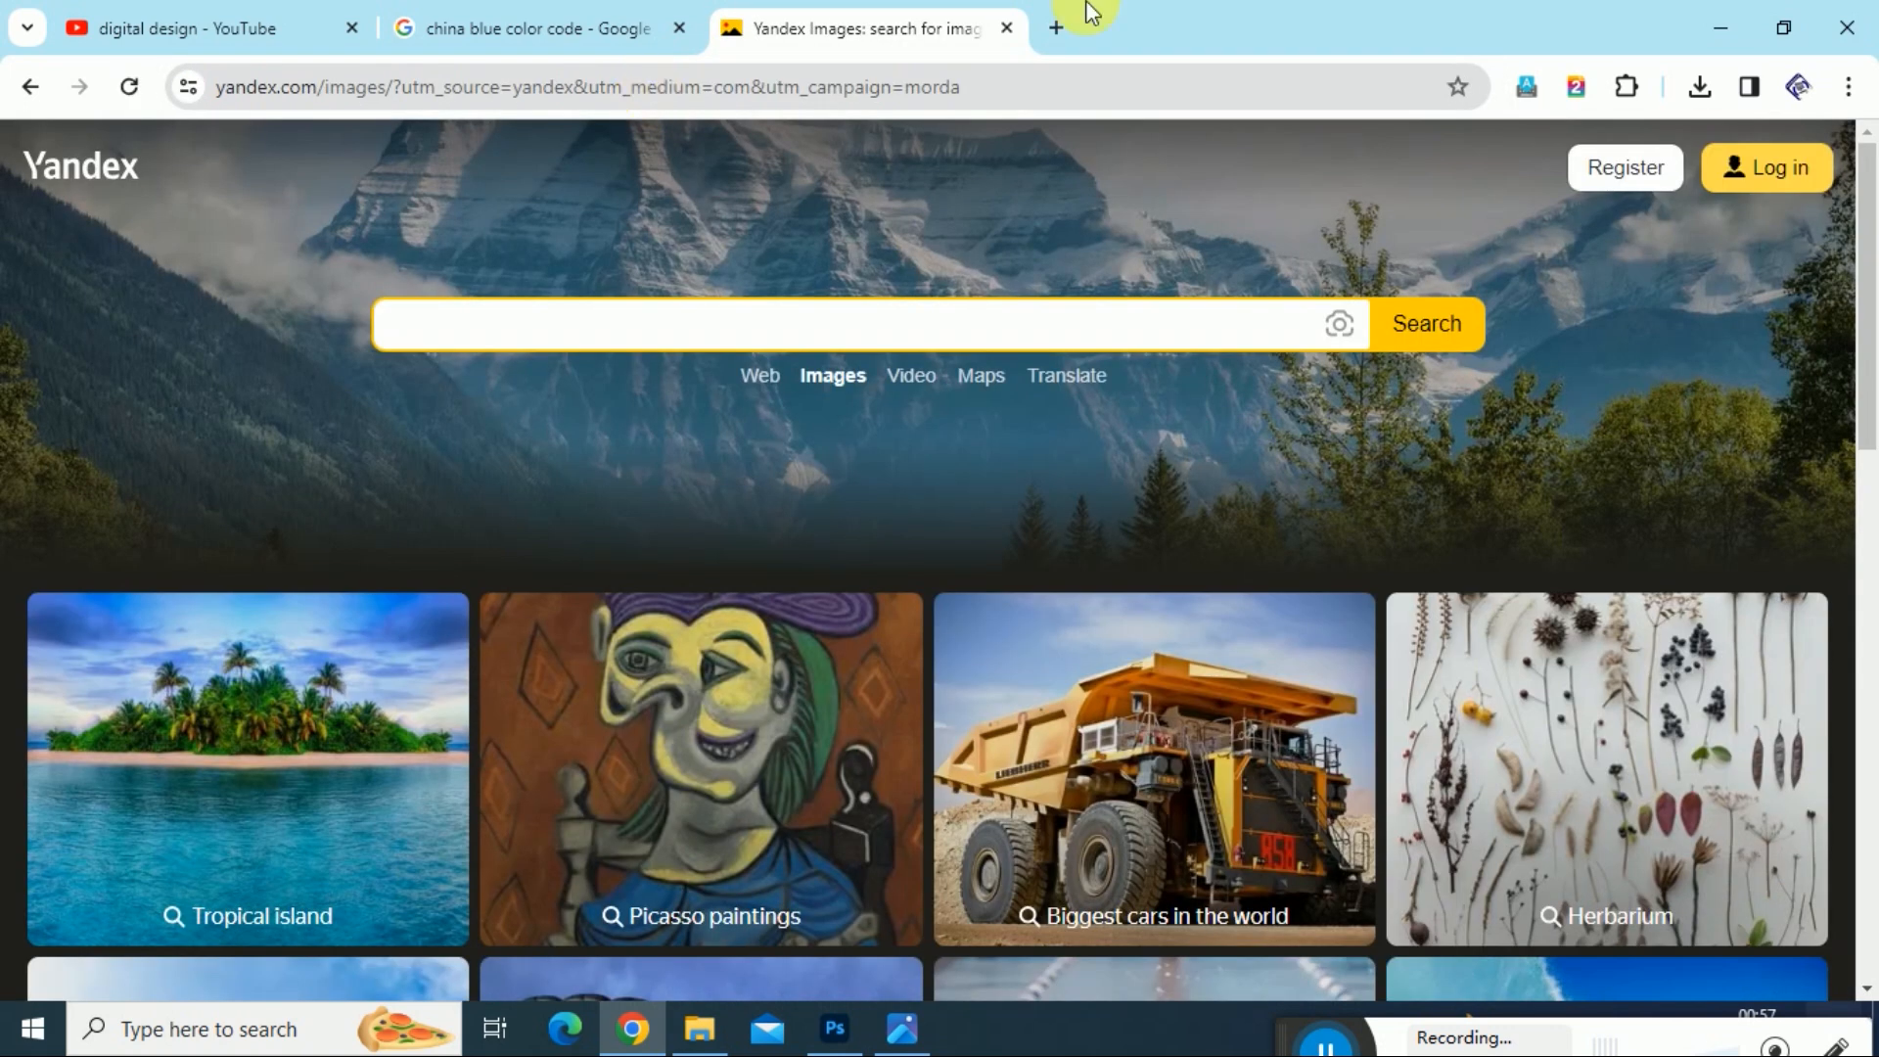
# - Search Yandex Images for "flowers watercolor rose" using the earlier search suggestion
pyautogui.click(1149, 326)
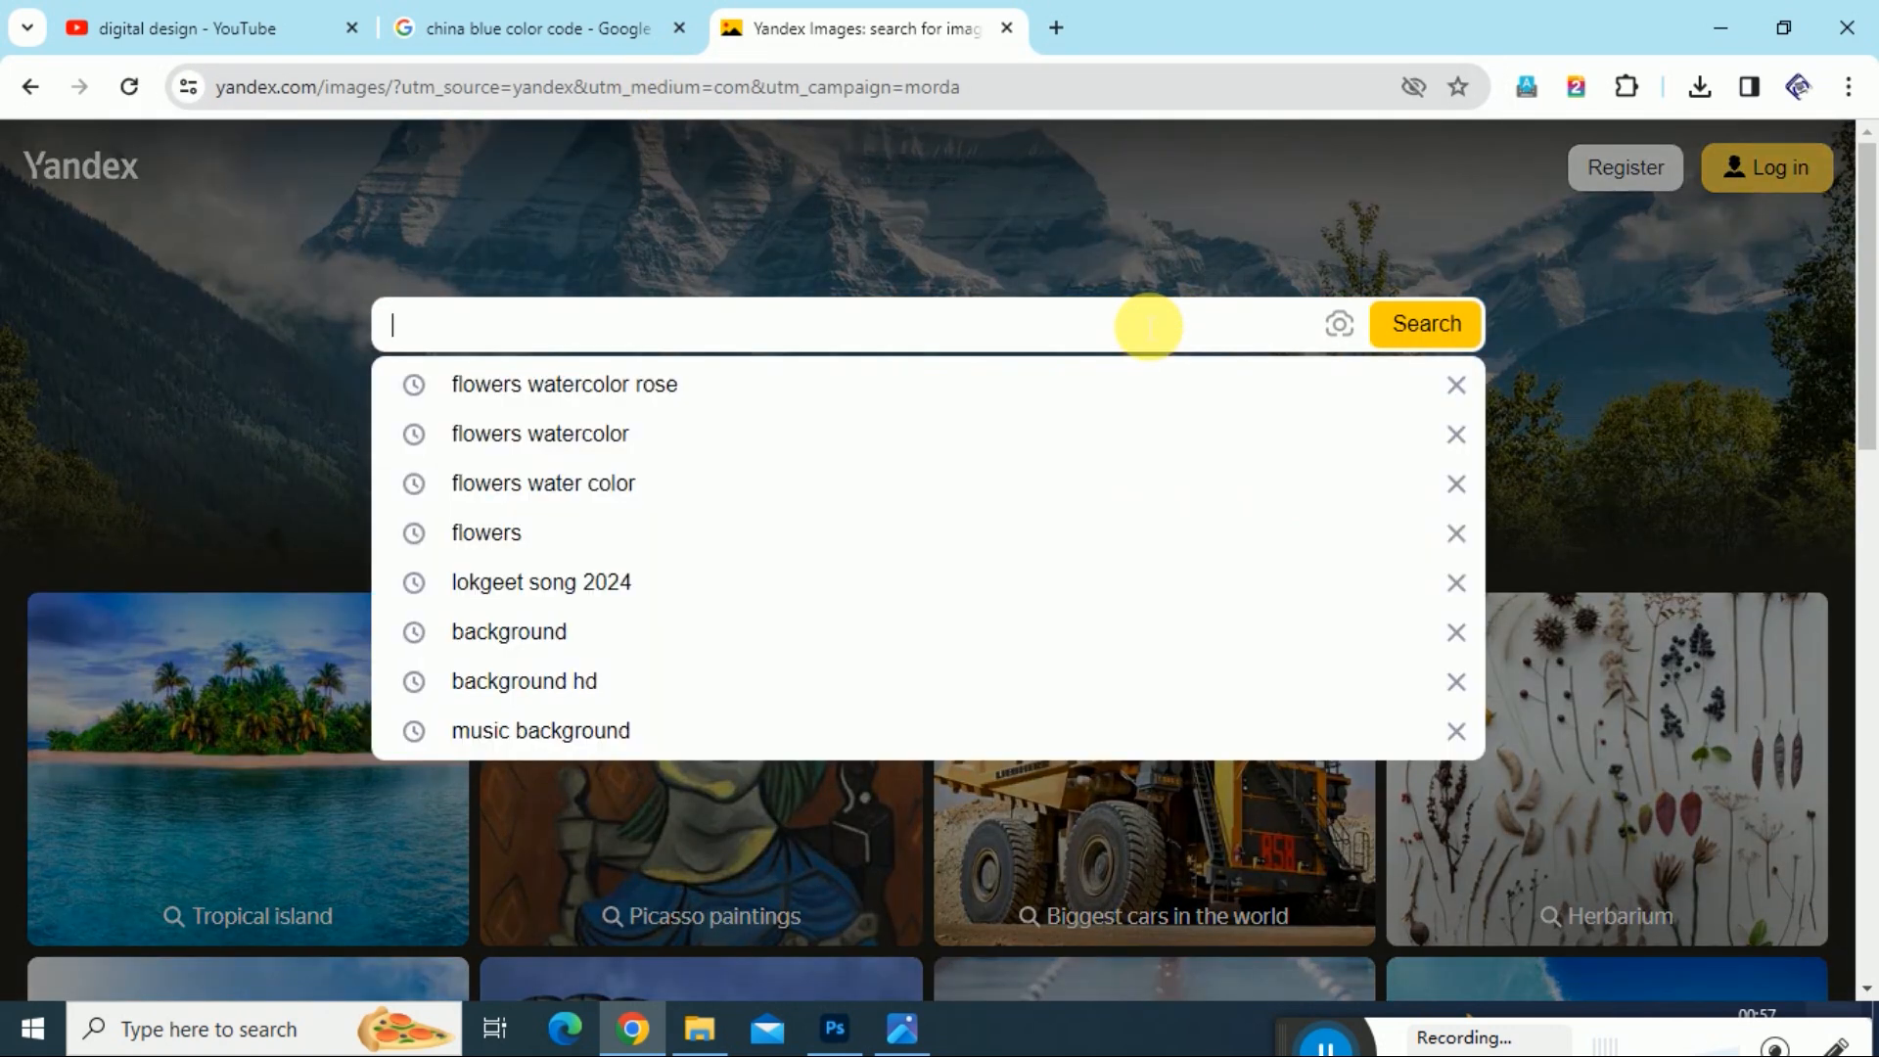
pyautogui.press('Down')
pyautogui.press('Return')
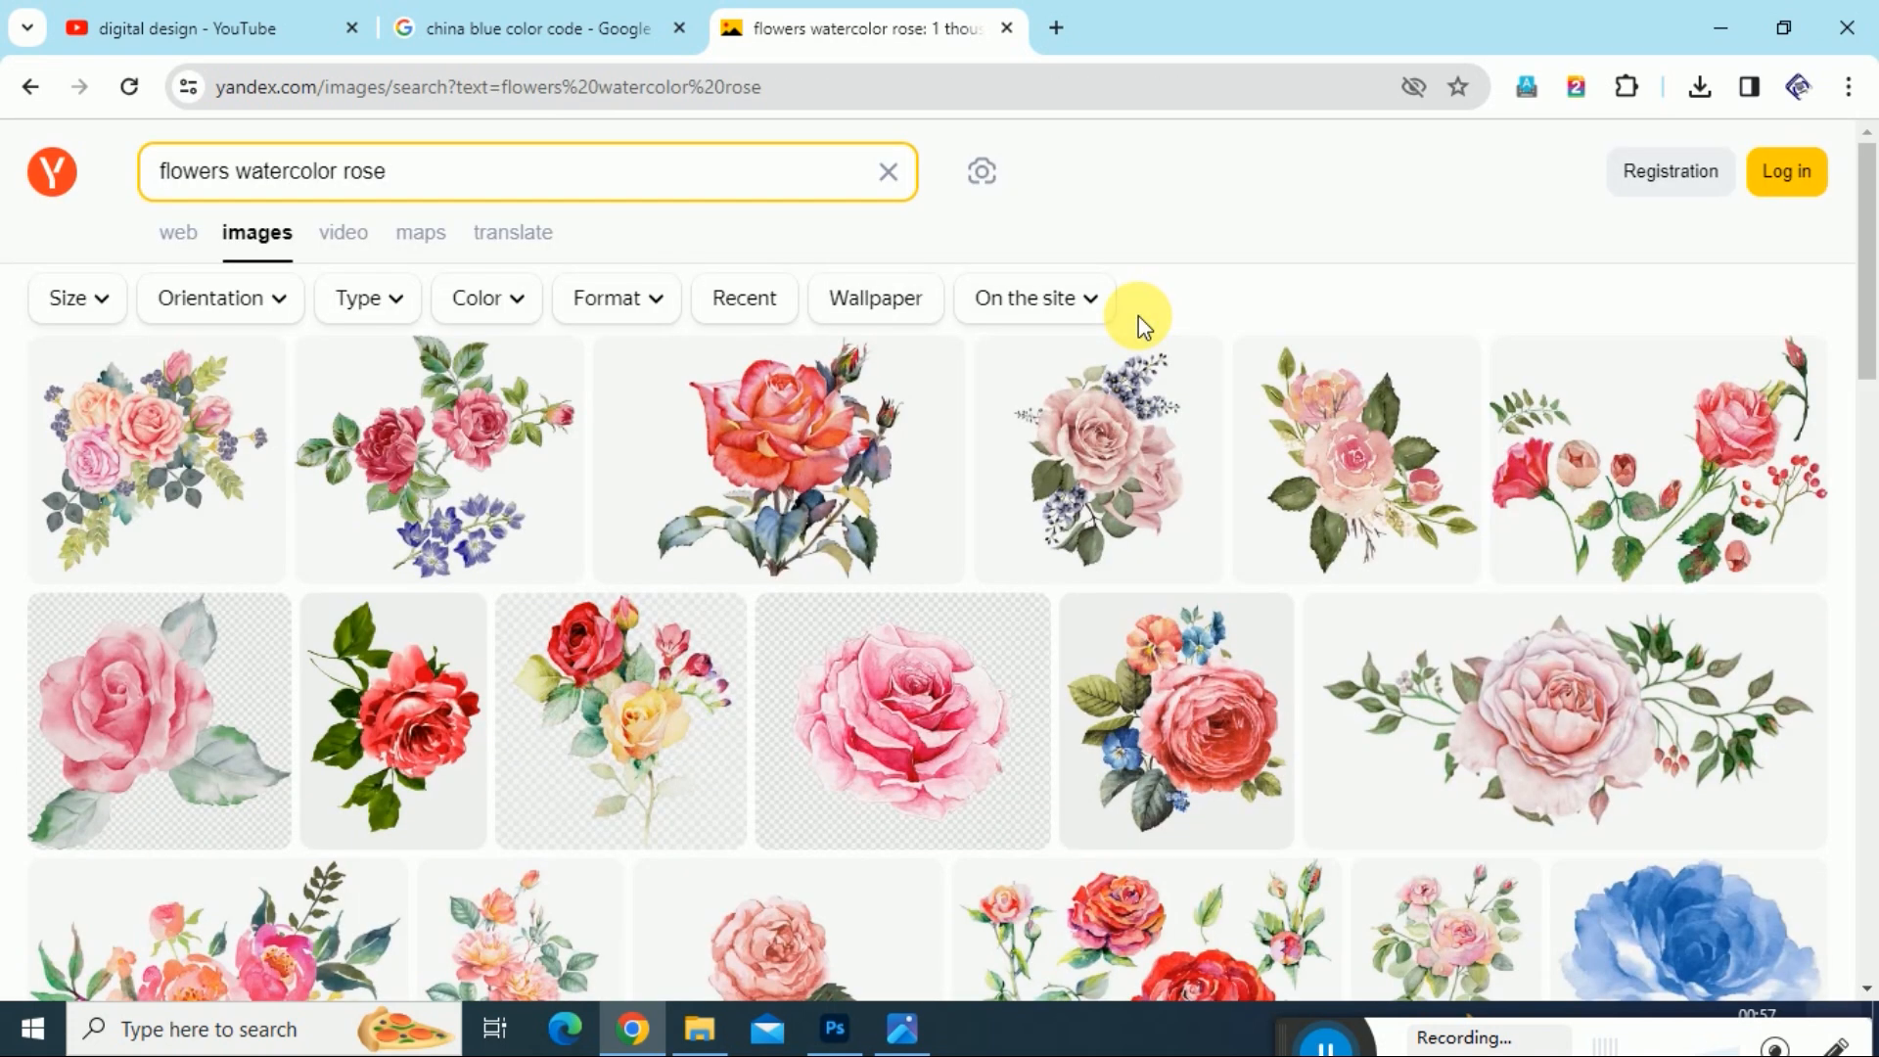
pyautogui.moveTo(233, 599)
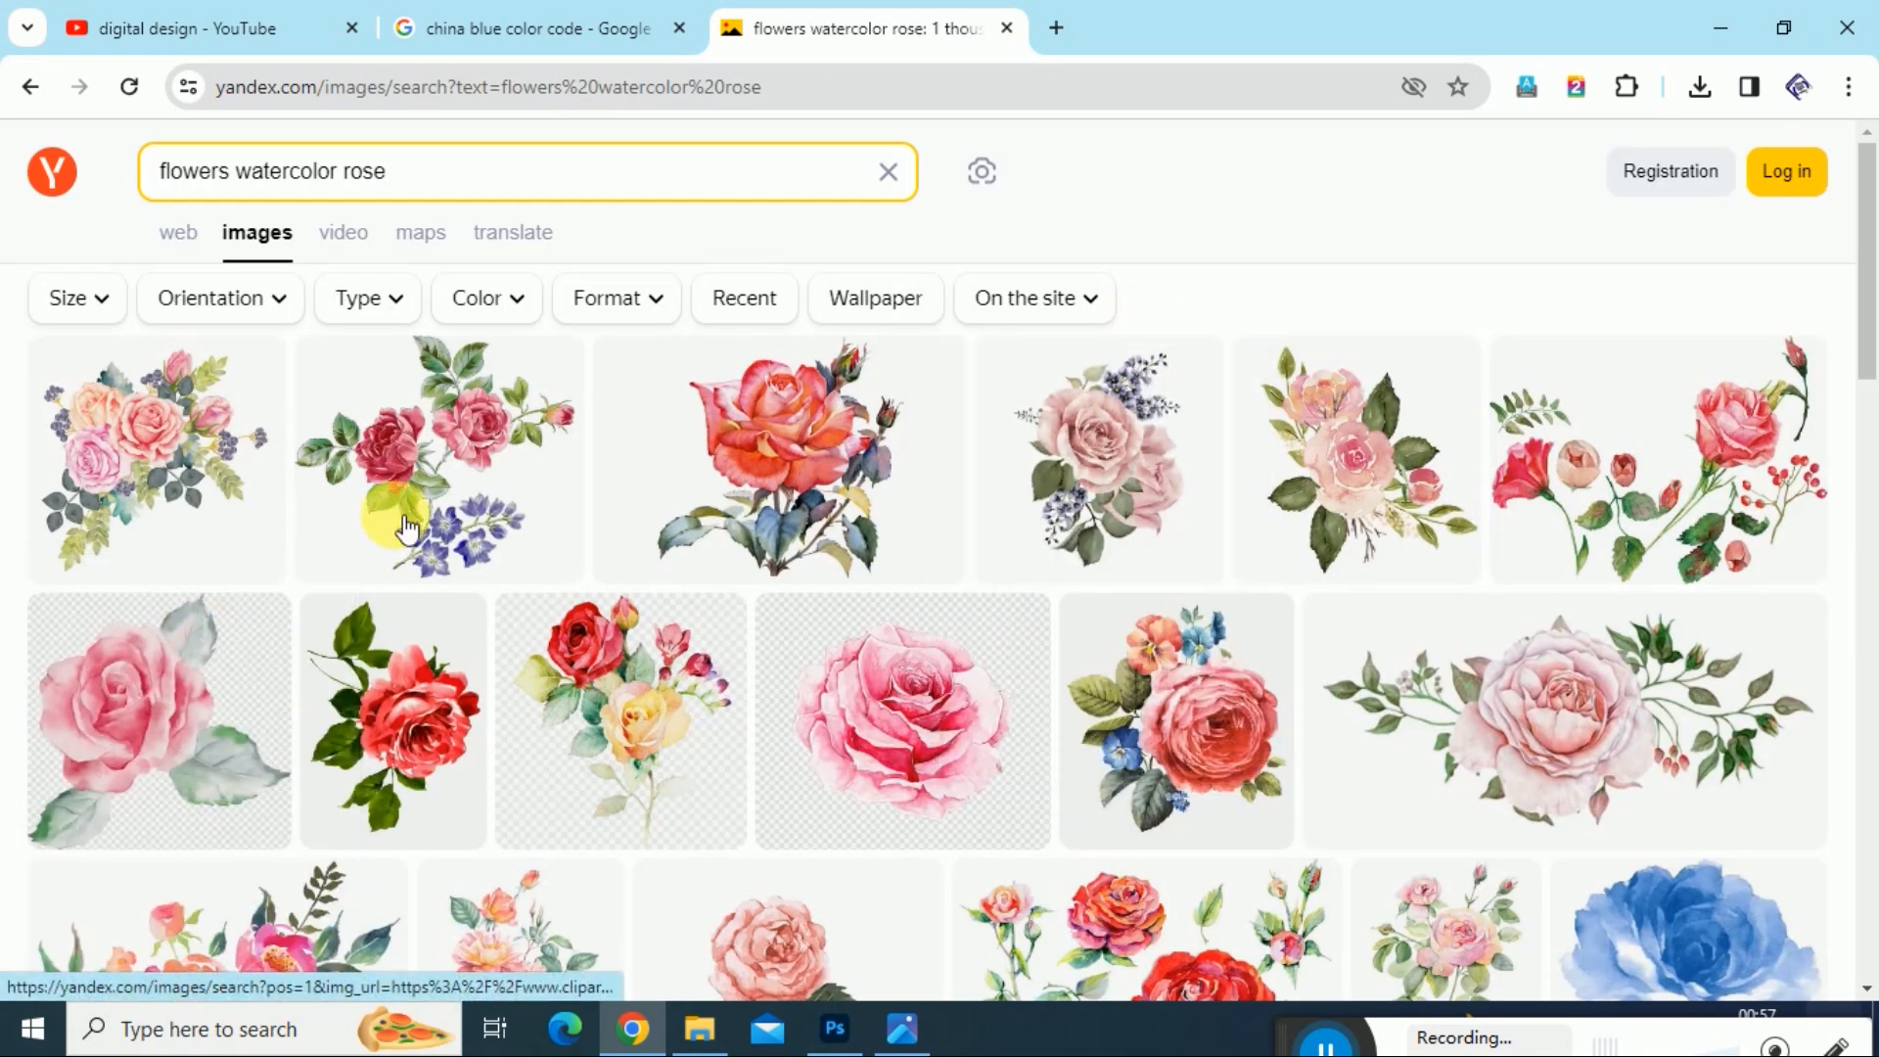
# - Save the 1024×1024 pink watercolor rose bouquet with dark green leaves as a PNG image in the Downloads folder
pyautogui.click(445, 472)
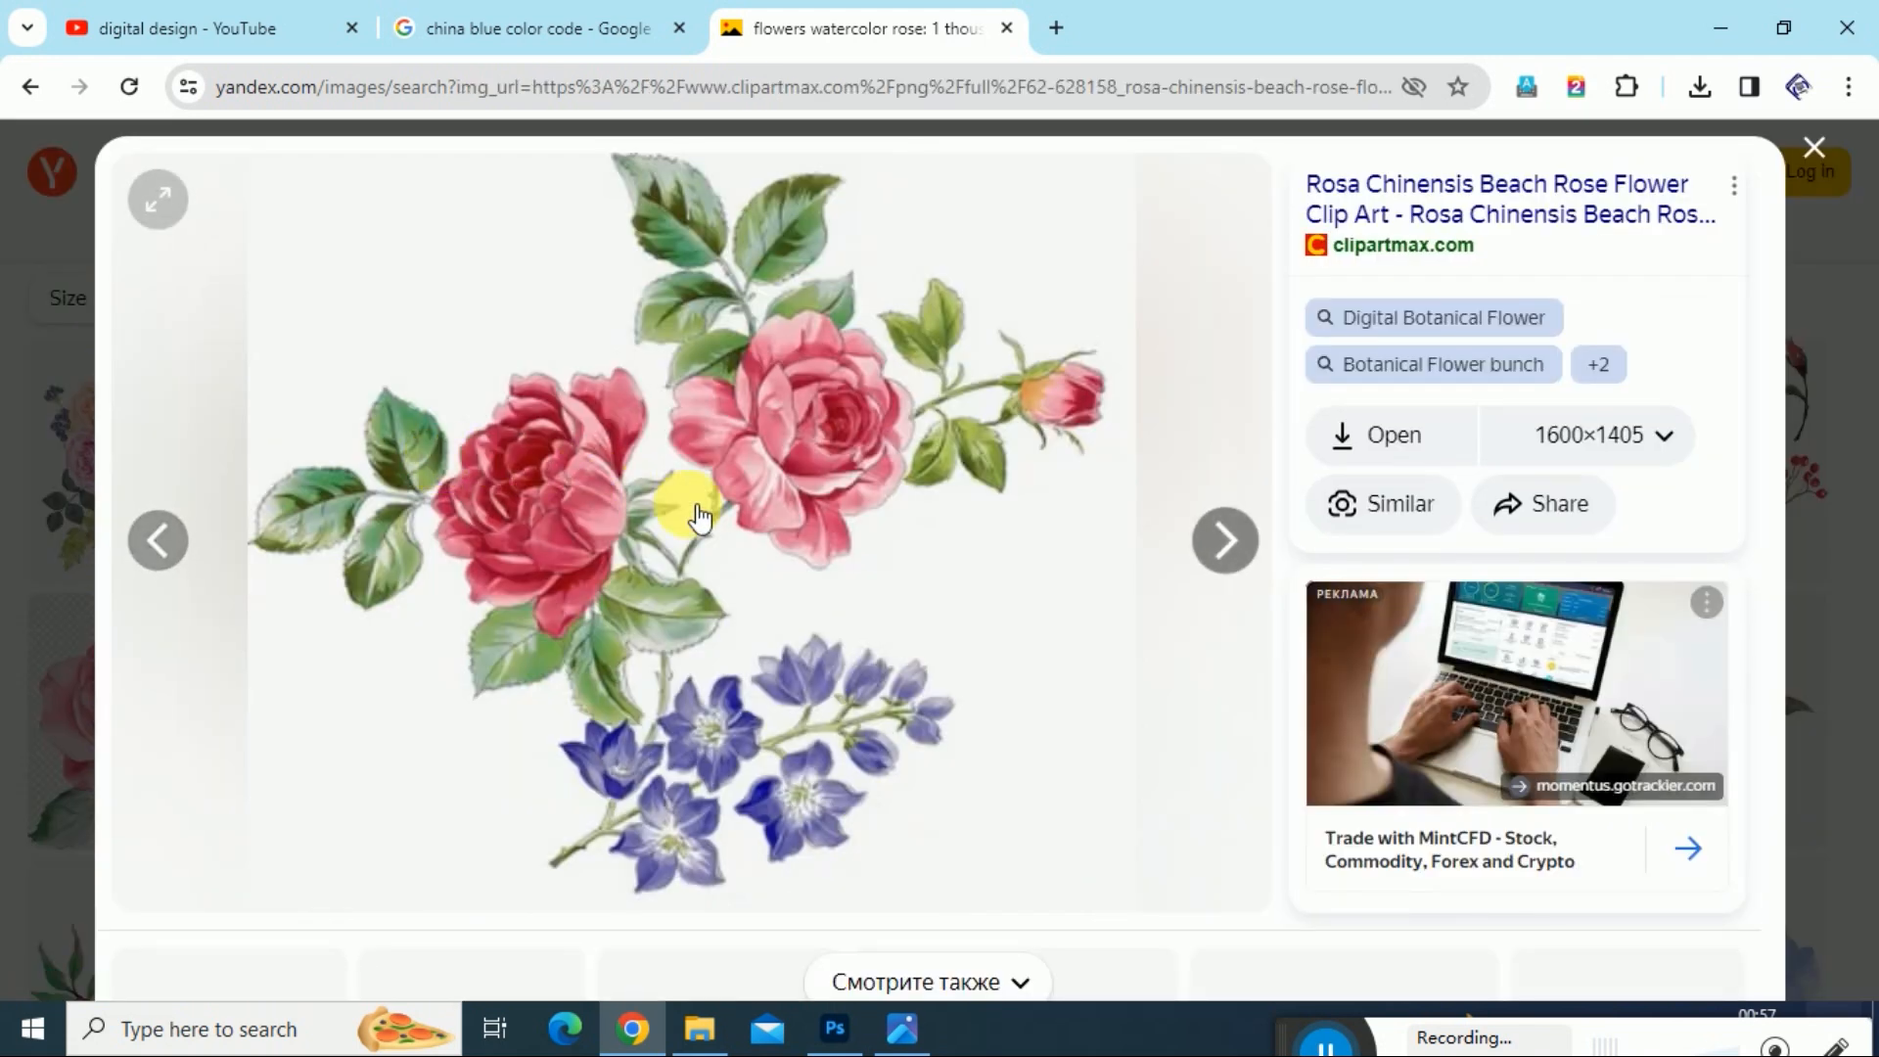
pyautogui.click(1818, 152)
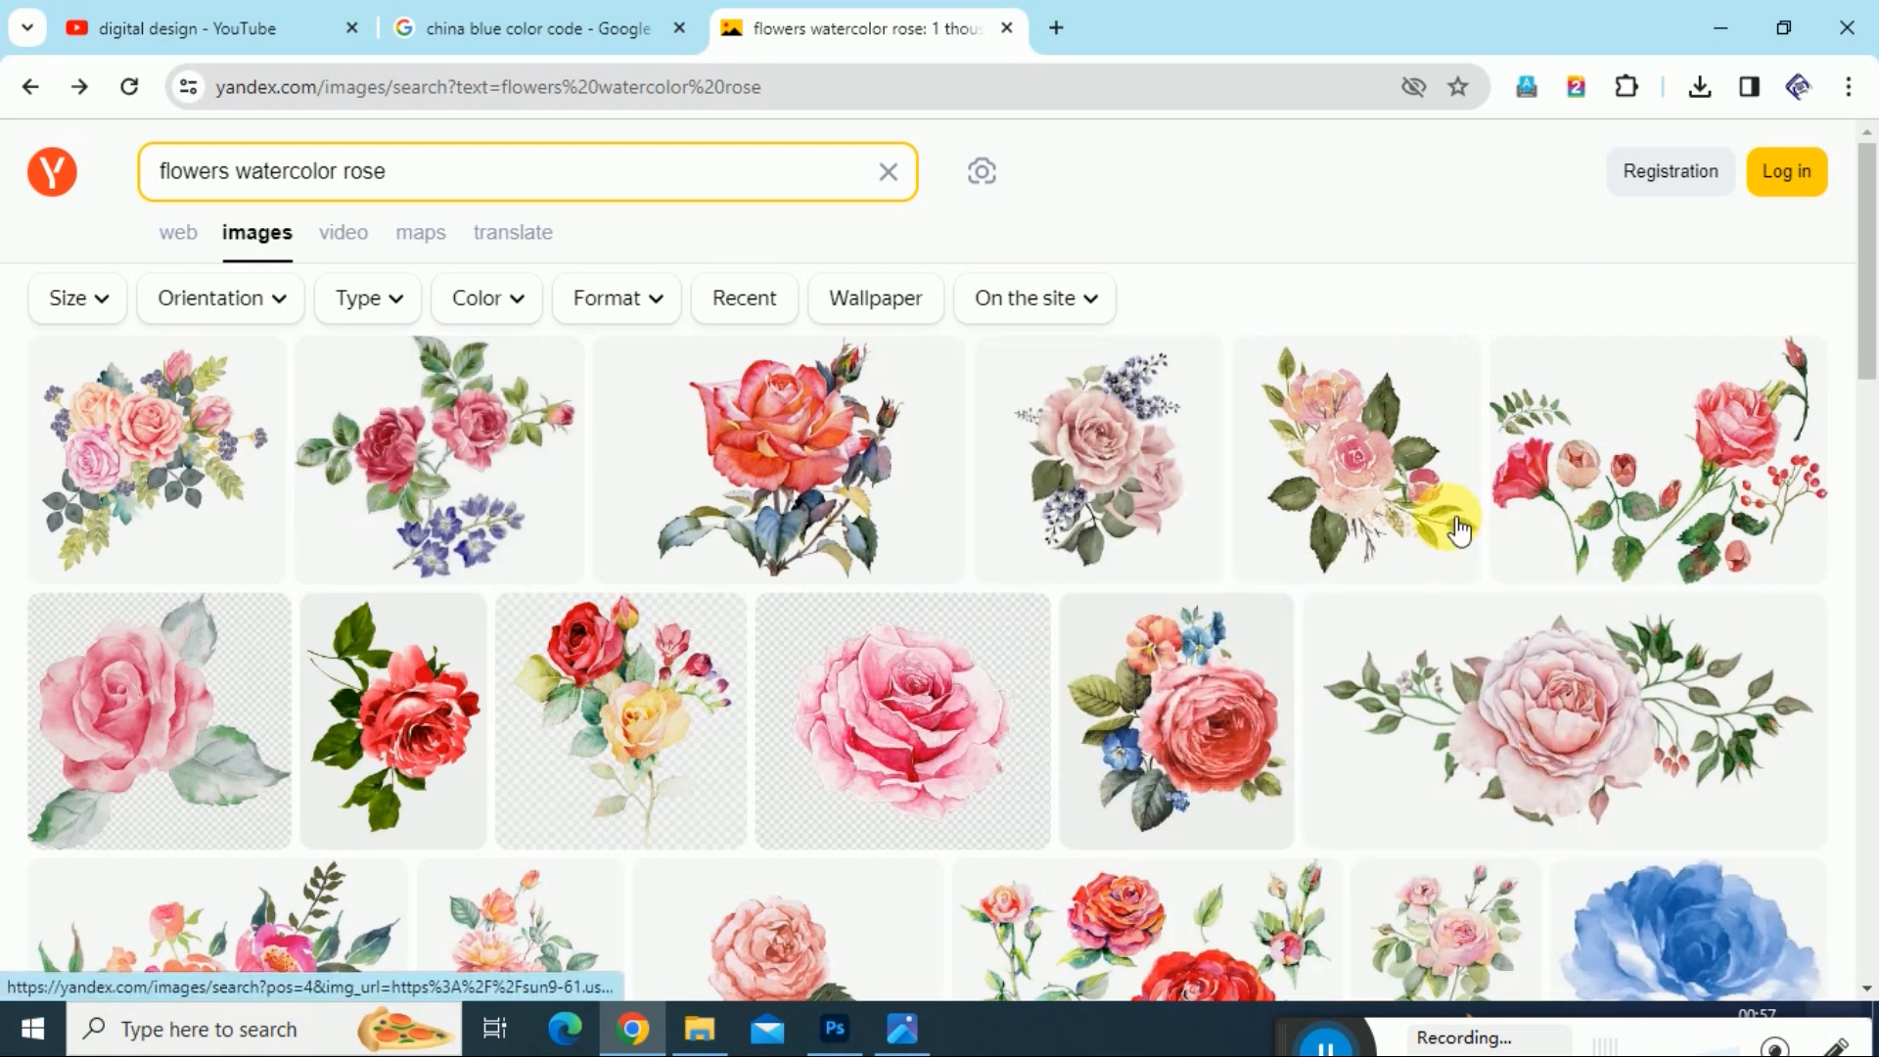
pyautogui.click(1380, 465)
pyautogui.scroll(-4, 1101, 556)
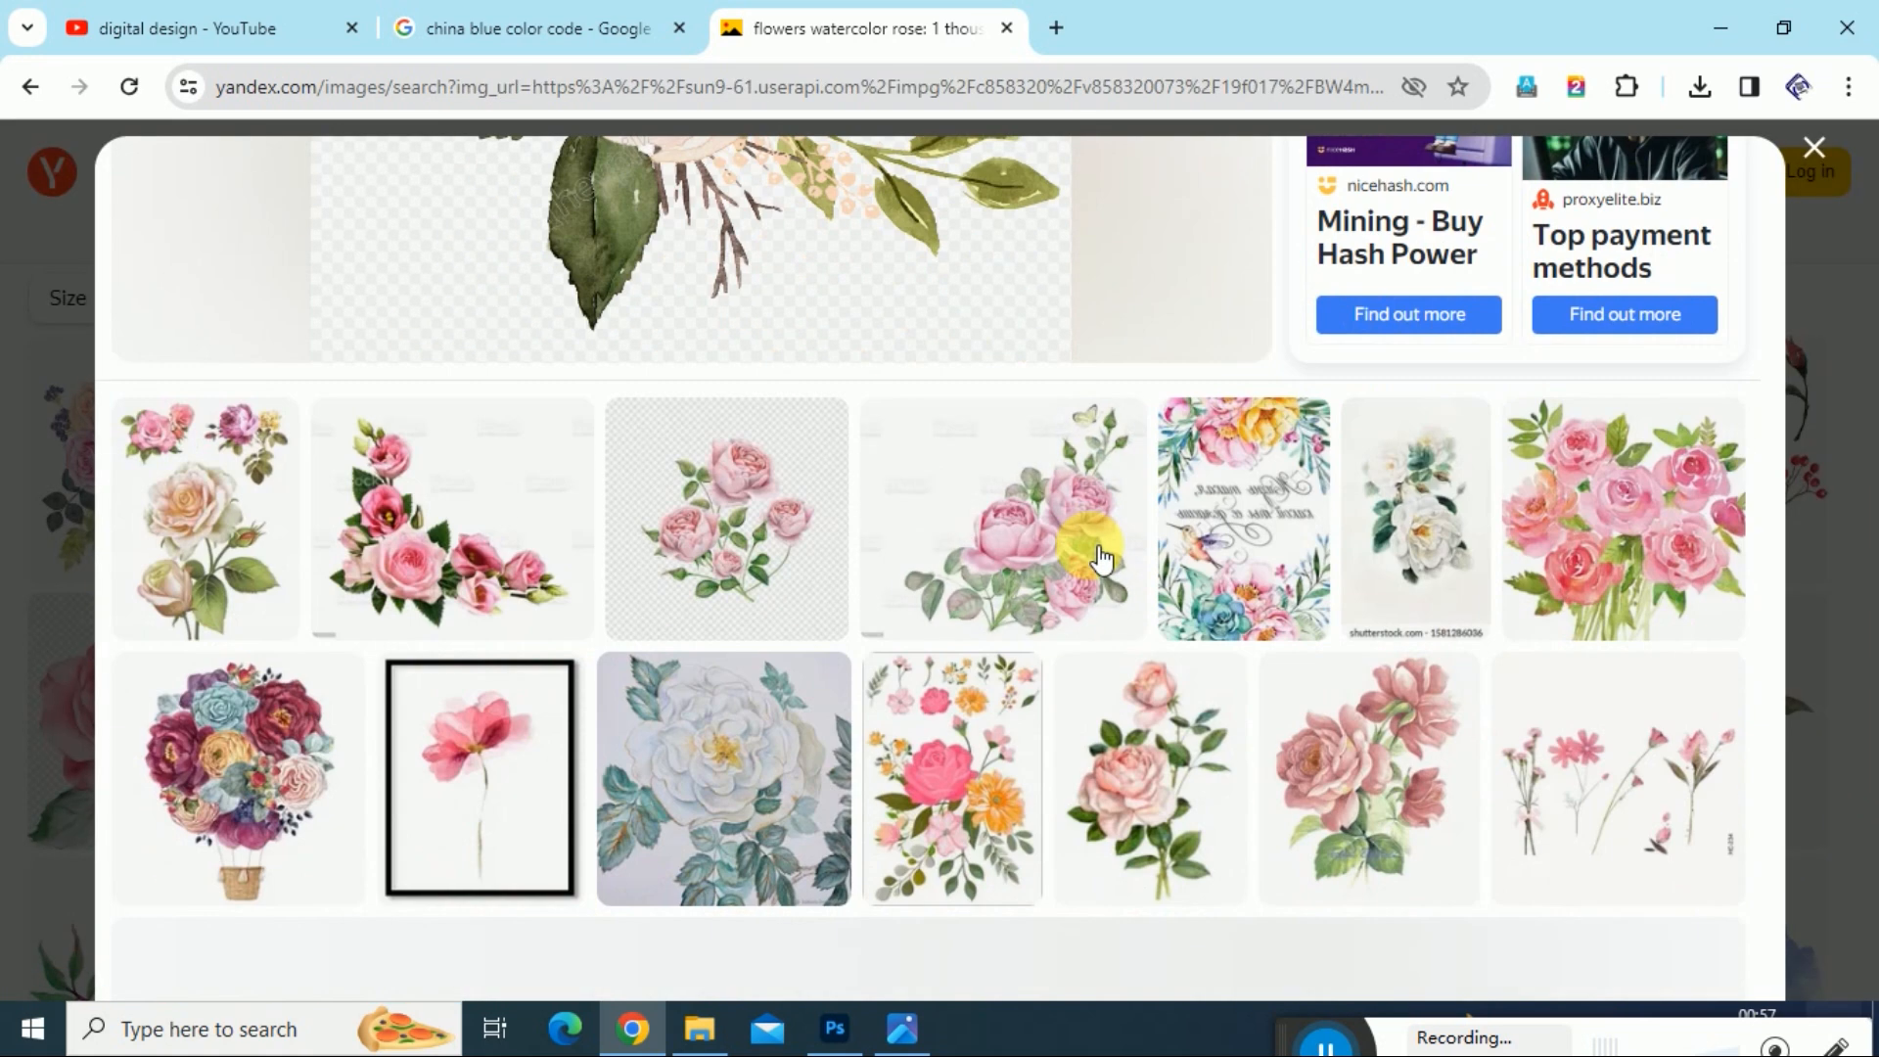
pyautogui.scroll(2, 1101, 555)
pyautogui.scroll(1, 1101, 556)
pyautogui.rightClick(703, 434)
pyautogui.click(865, 503)
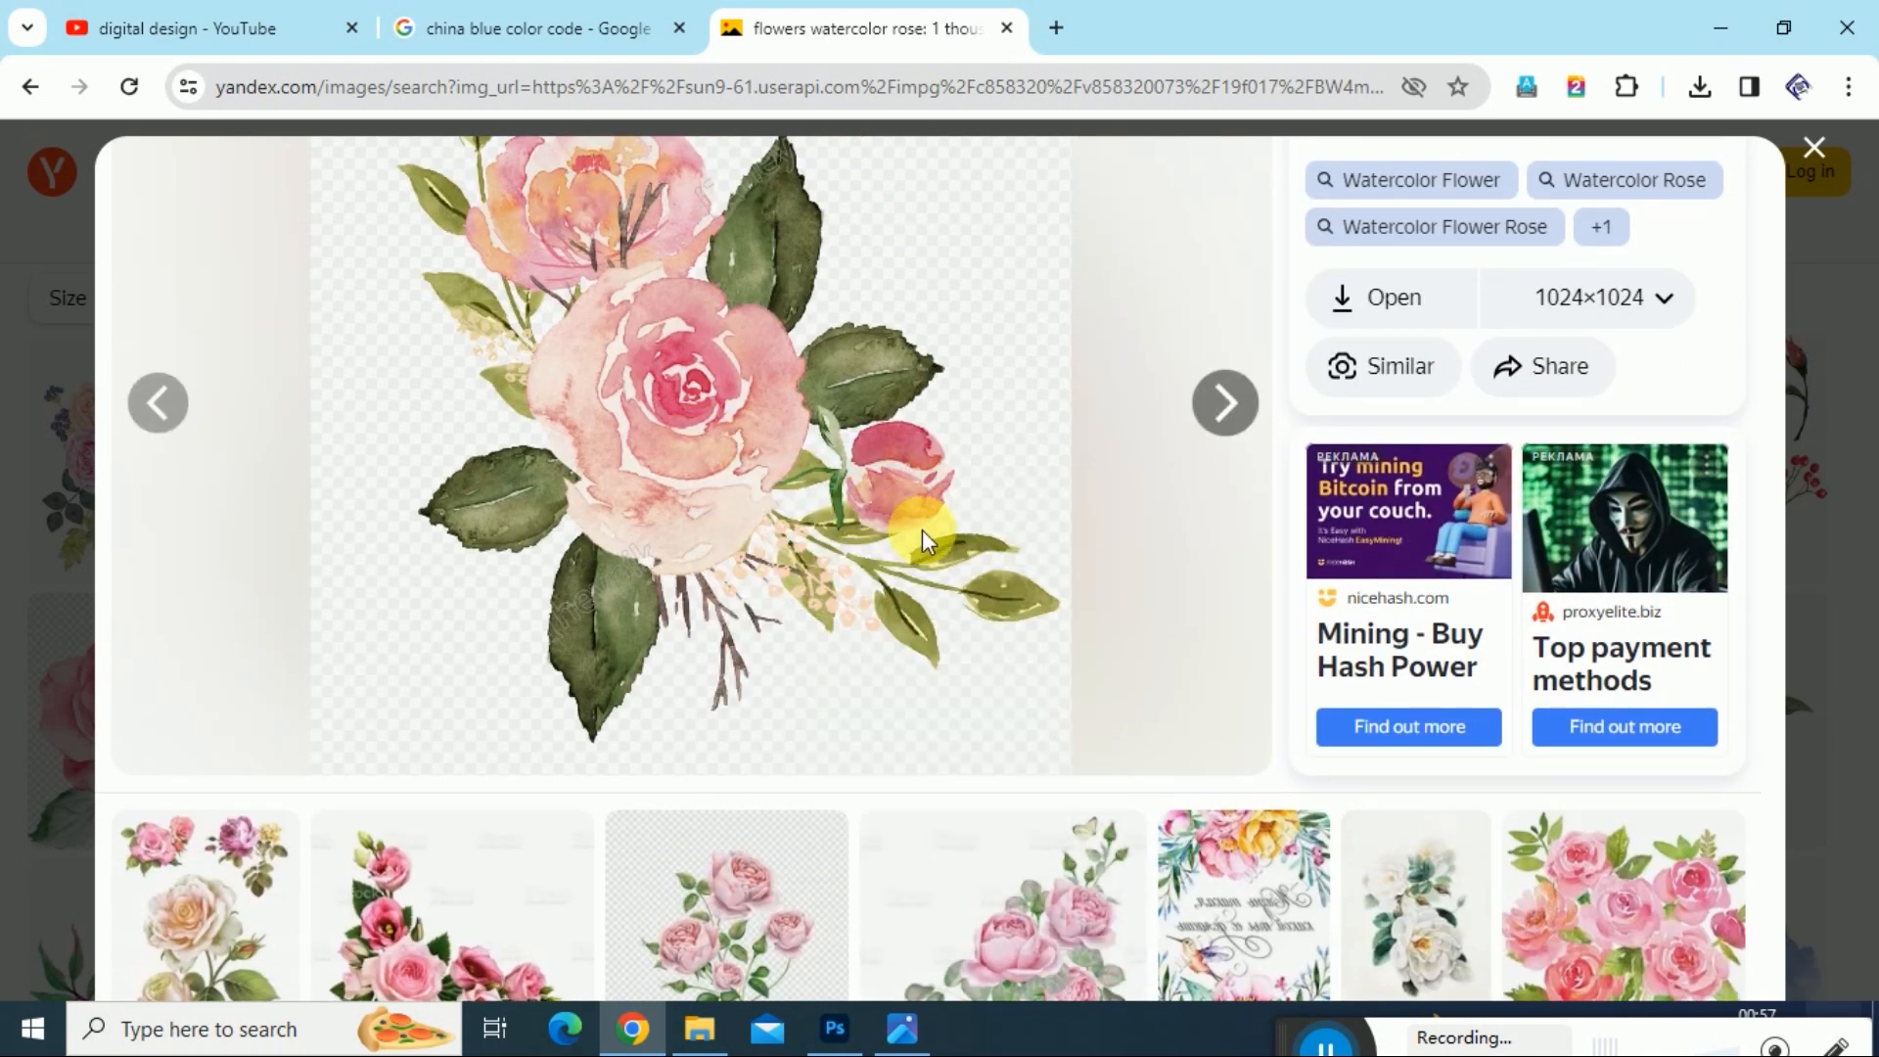
pyautogui.click(1119, 902)
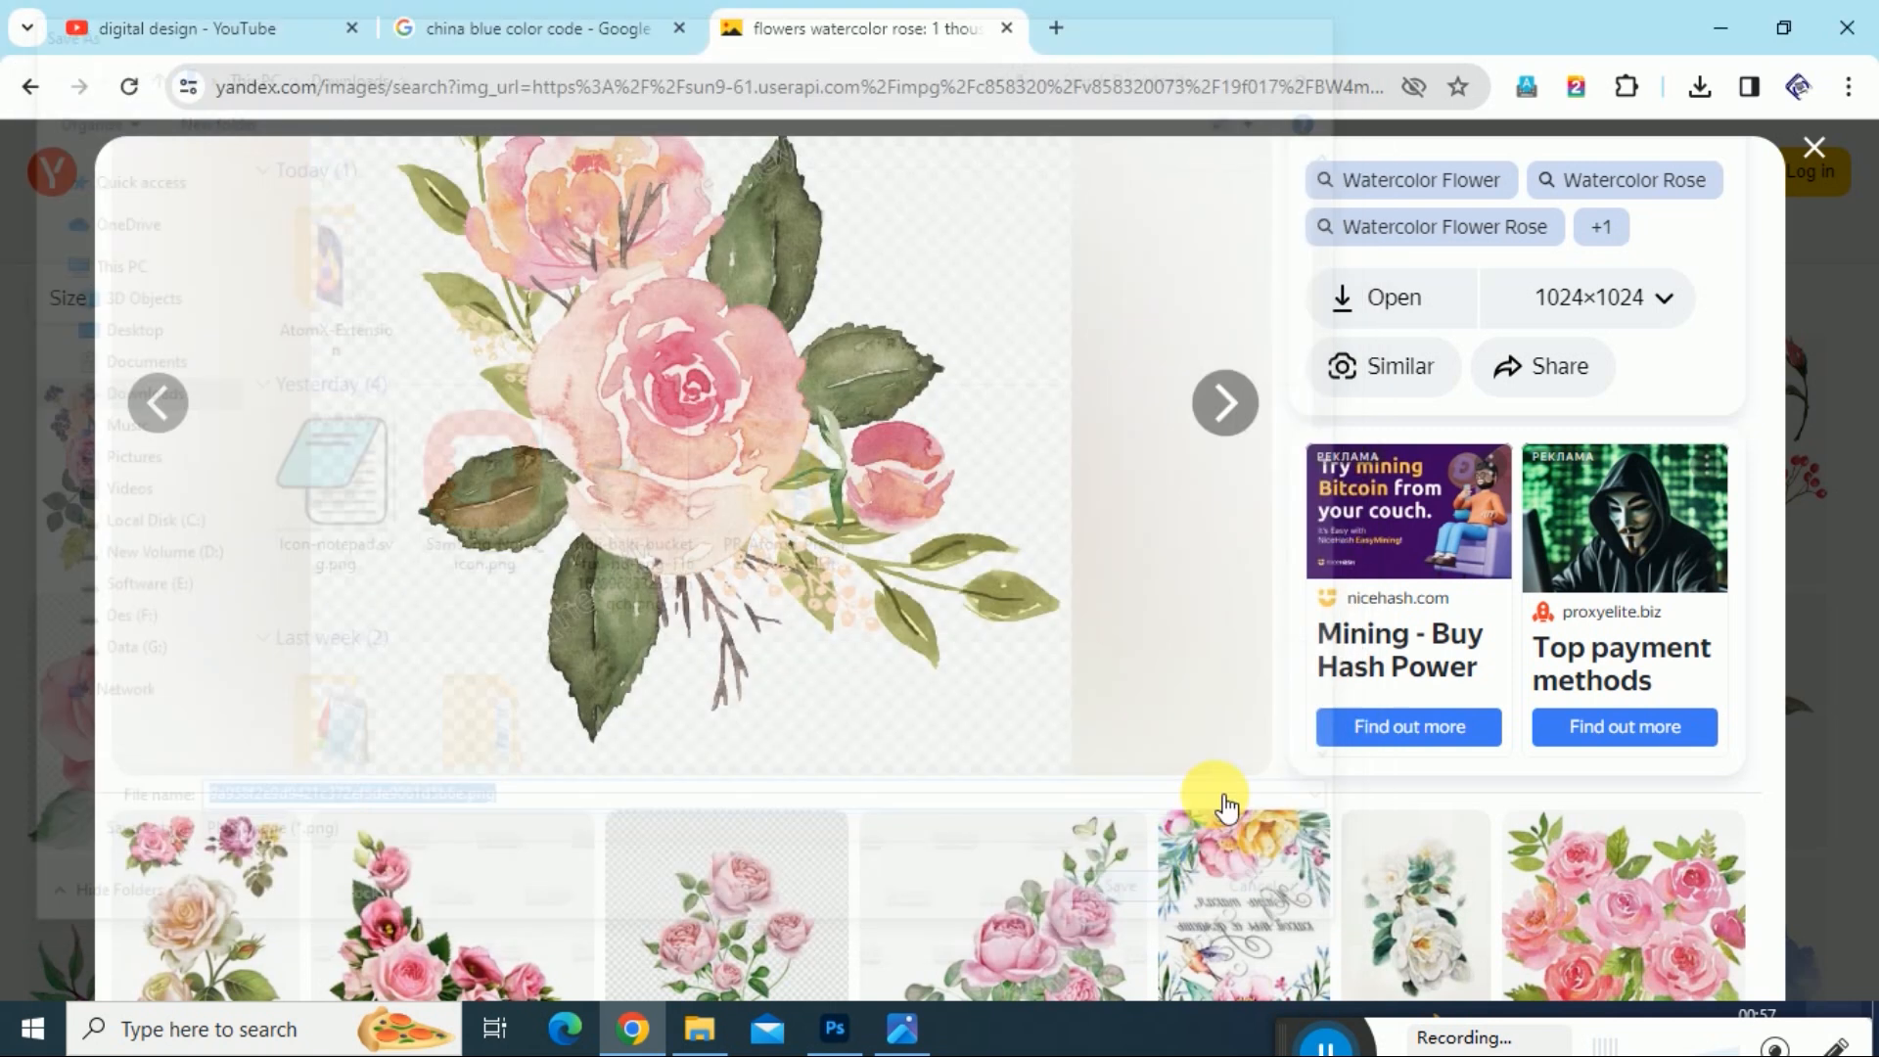
pyautogui.click(1811, 149)
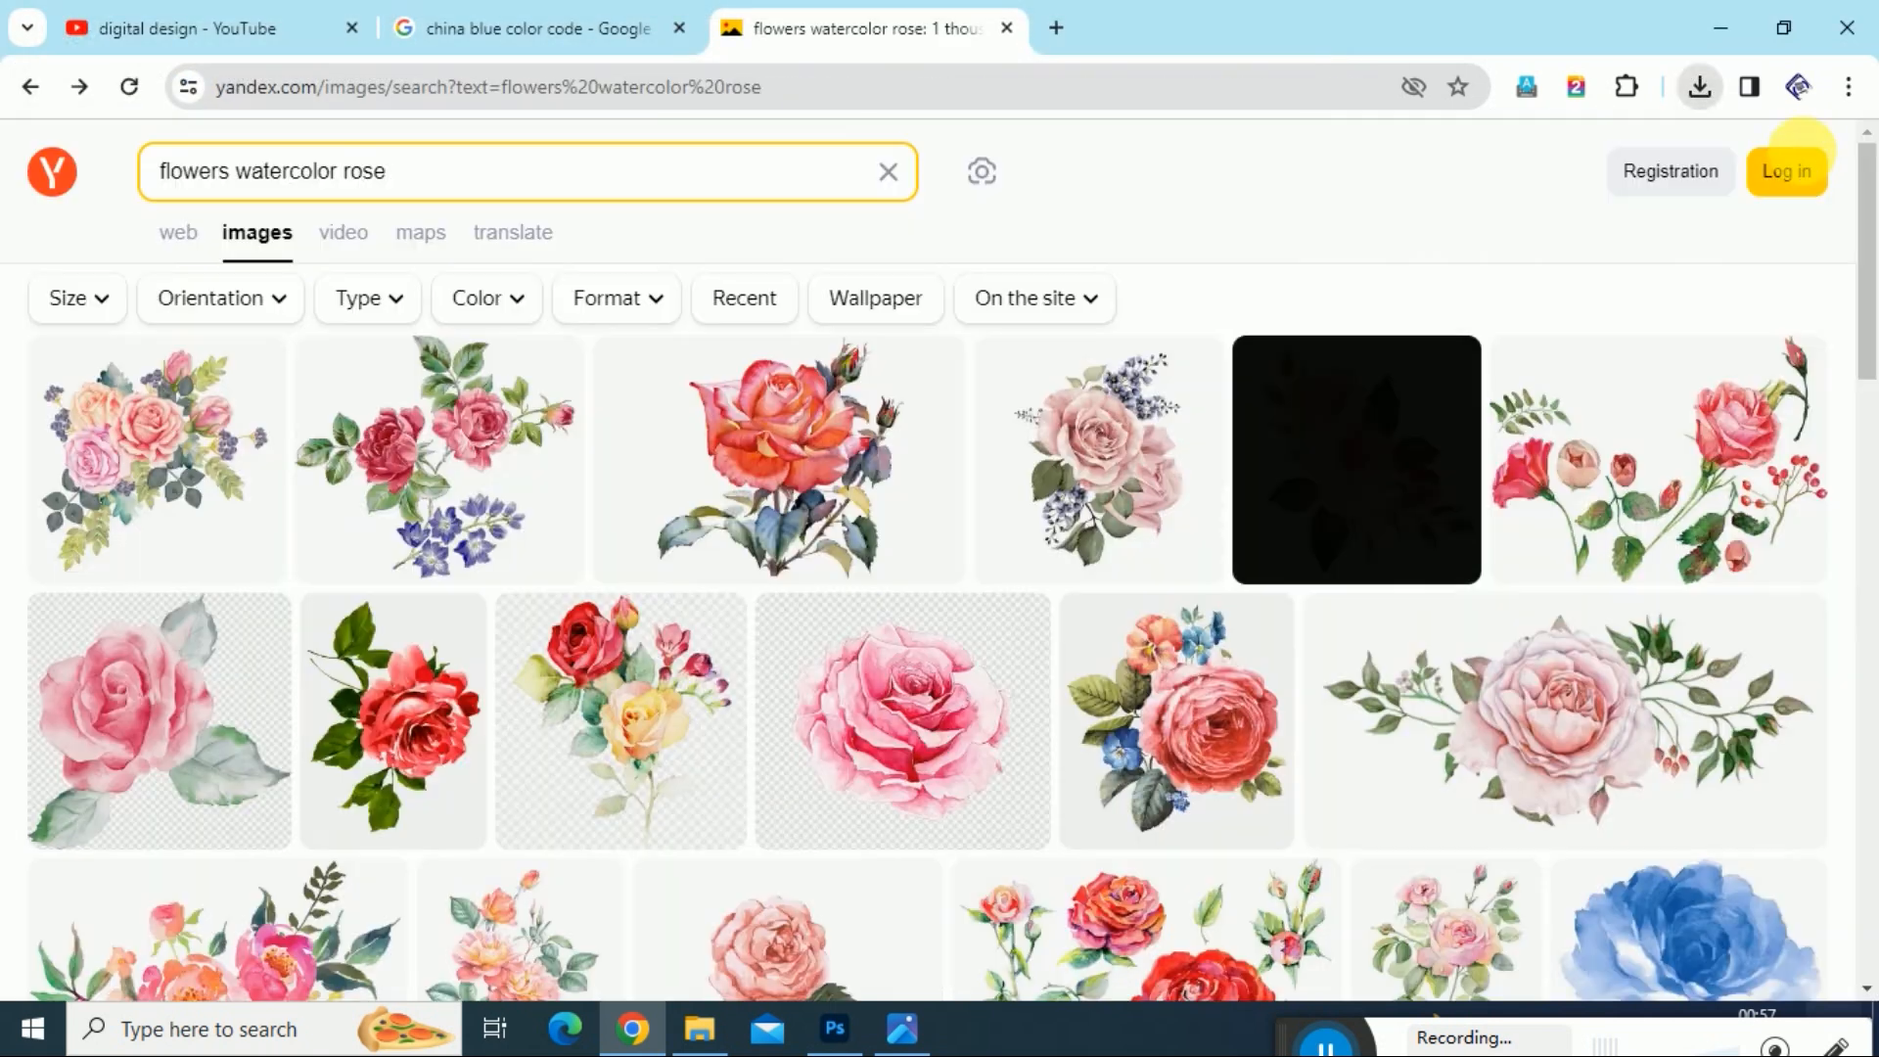
# - Examine further rose results for usable artwork, previewing the pink and orange "Pin on Creative" watercolor flower arrangement
pyautogui.moveTo(1453, 682)
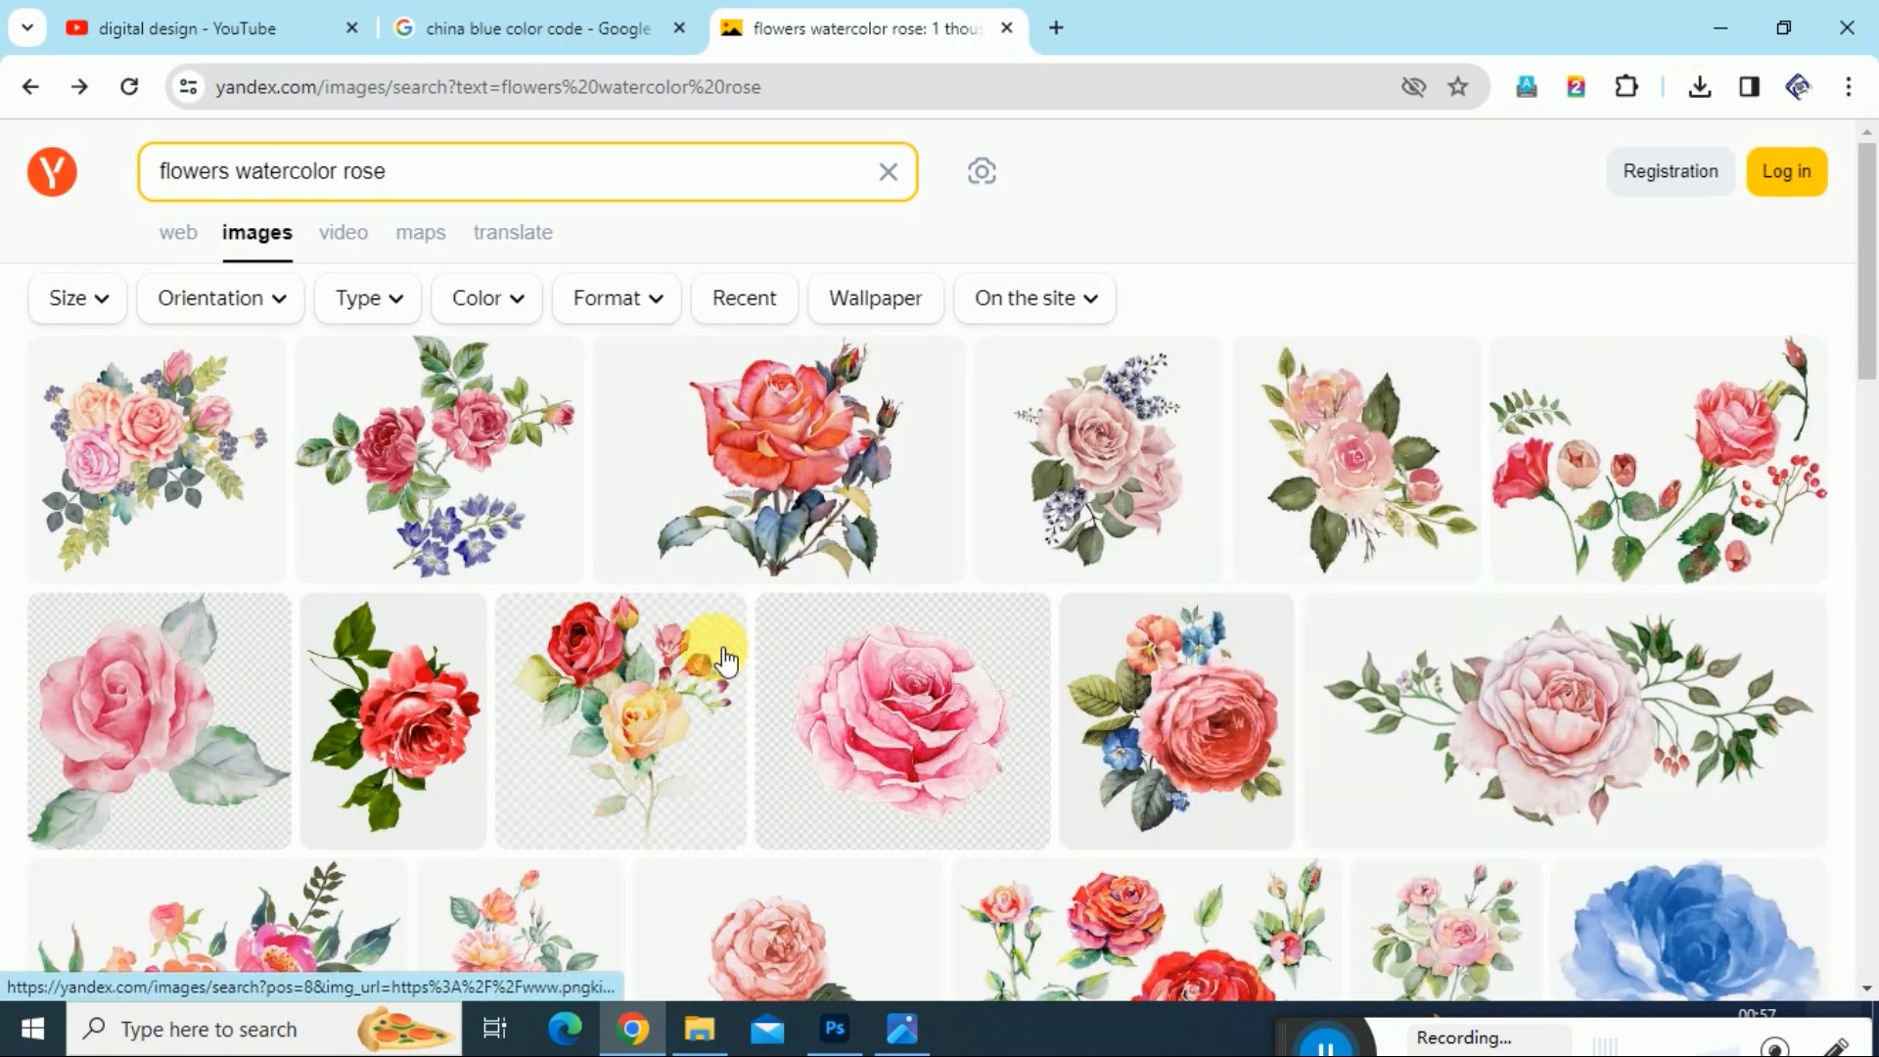
pyautogui.scroll(-4, 721, 650)
pyautogui.moveTo(161, 616)
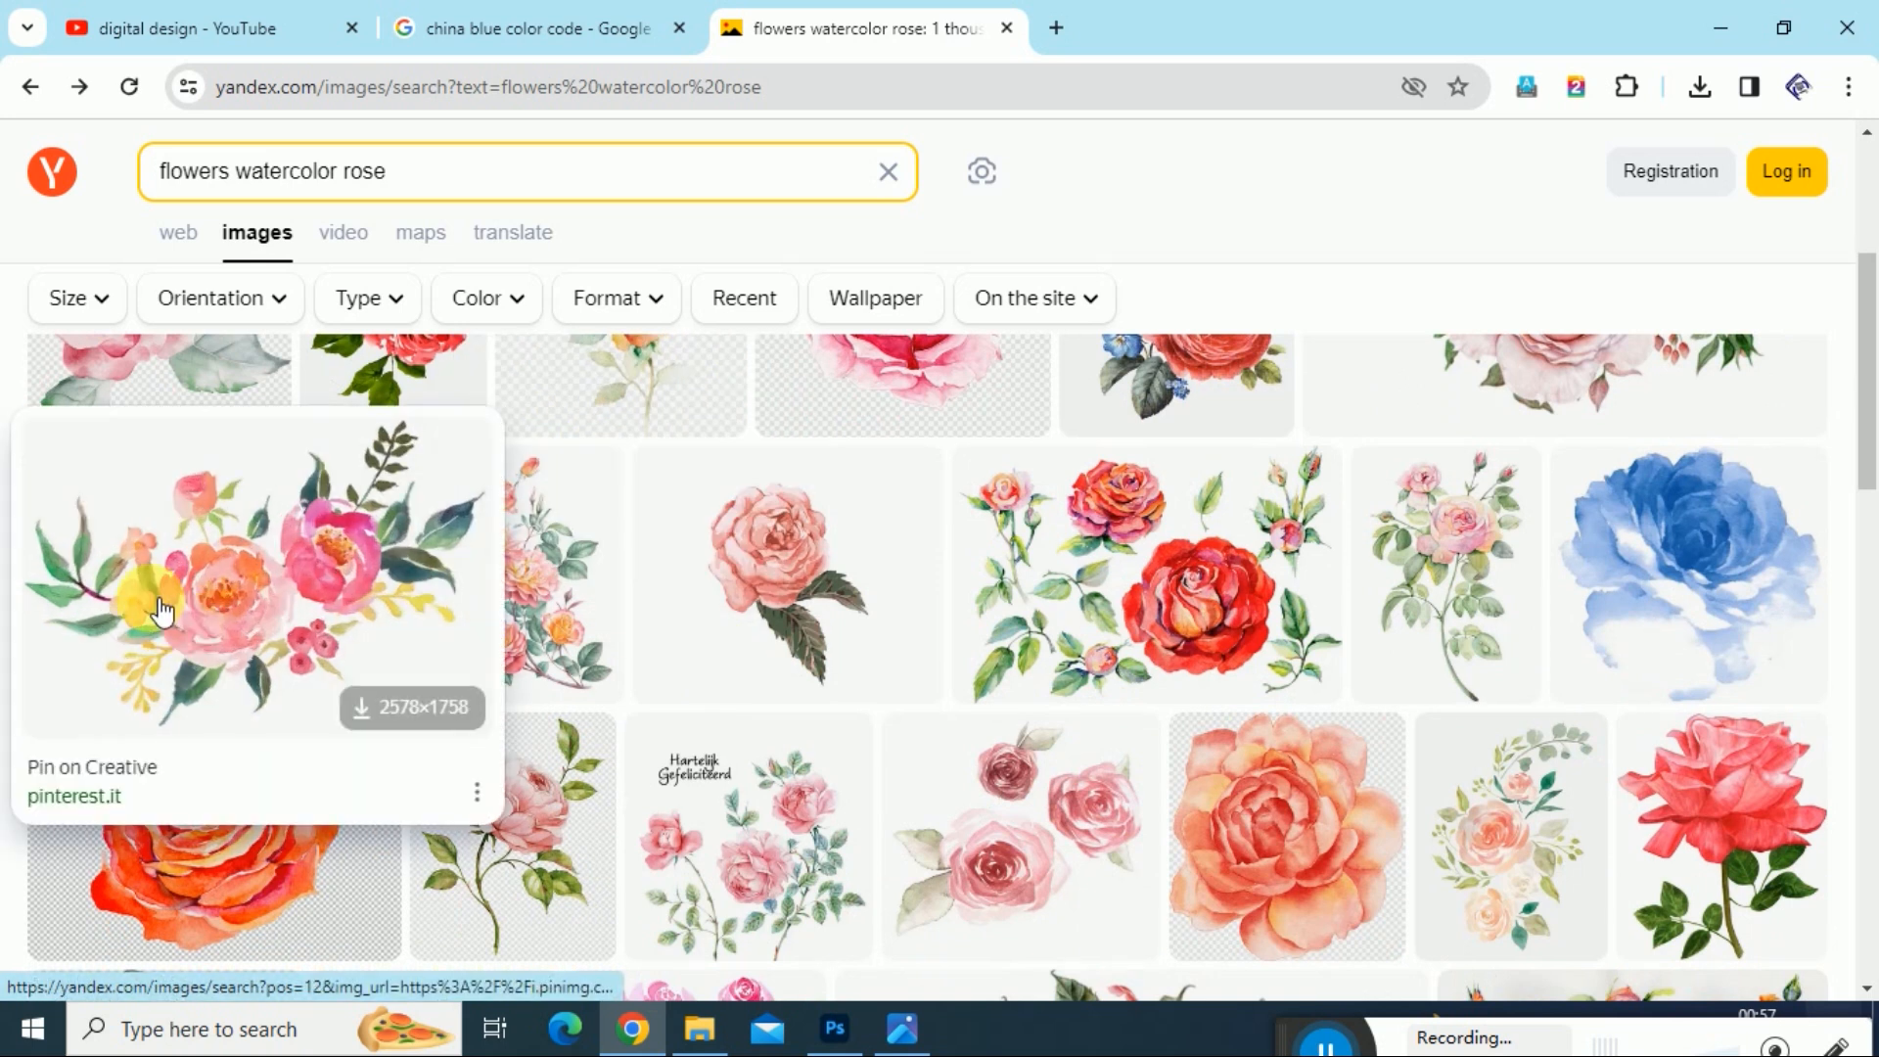
pyautogui.click(162, 613)
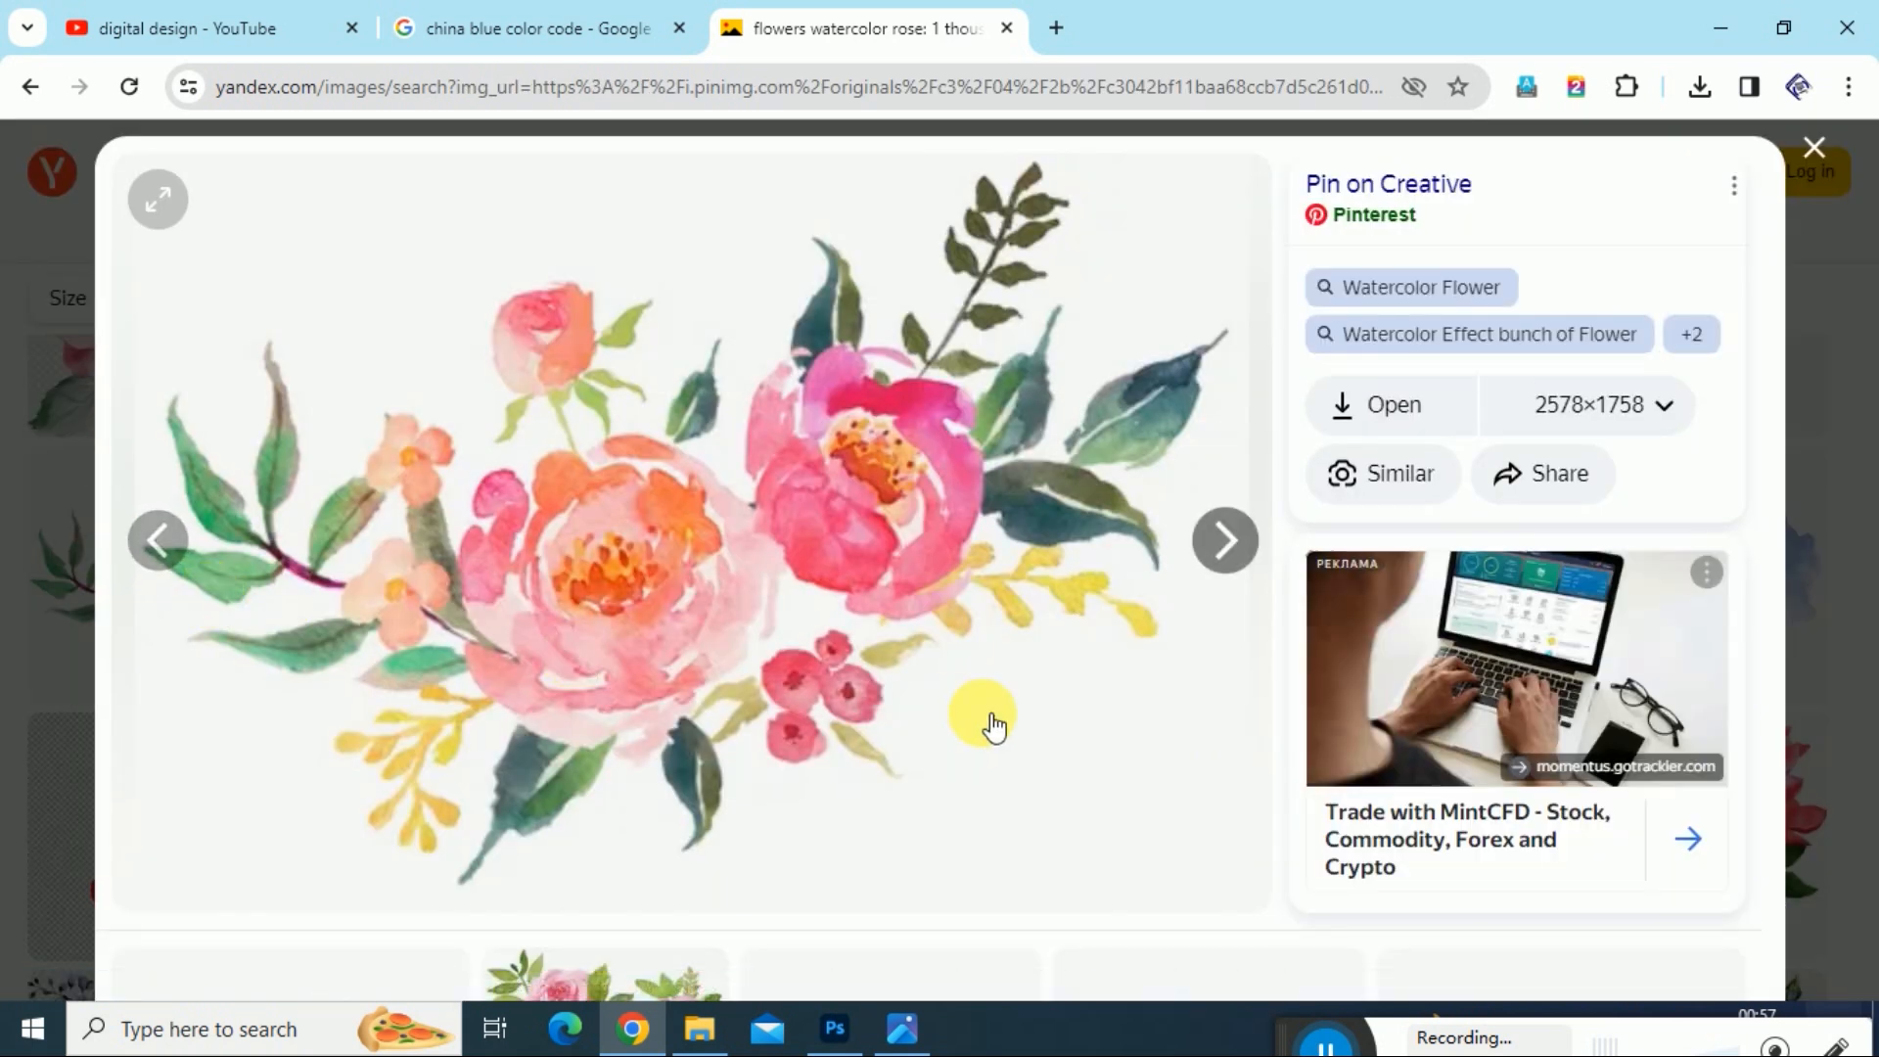
pyautogui.click(1814, 148)
pyautogui.moveTo(1401, 663)
pyautogui.scroll(4, 1401, 663)
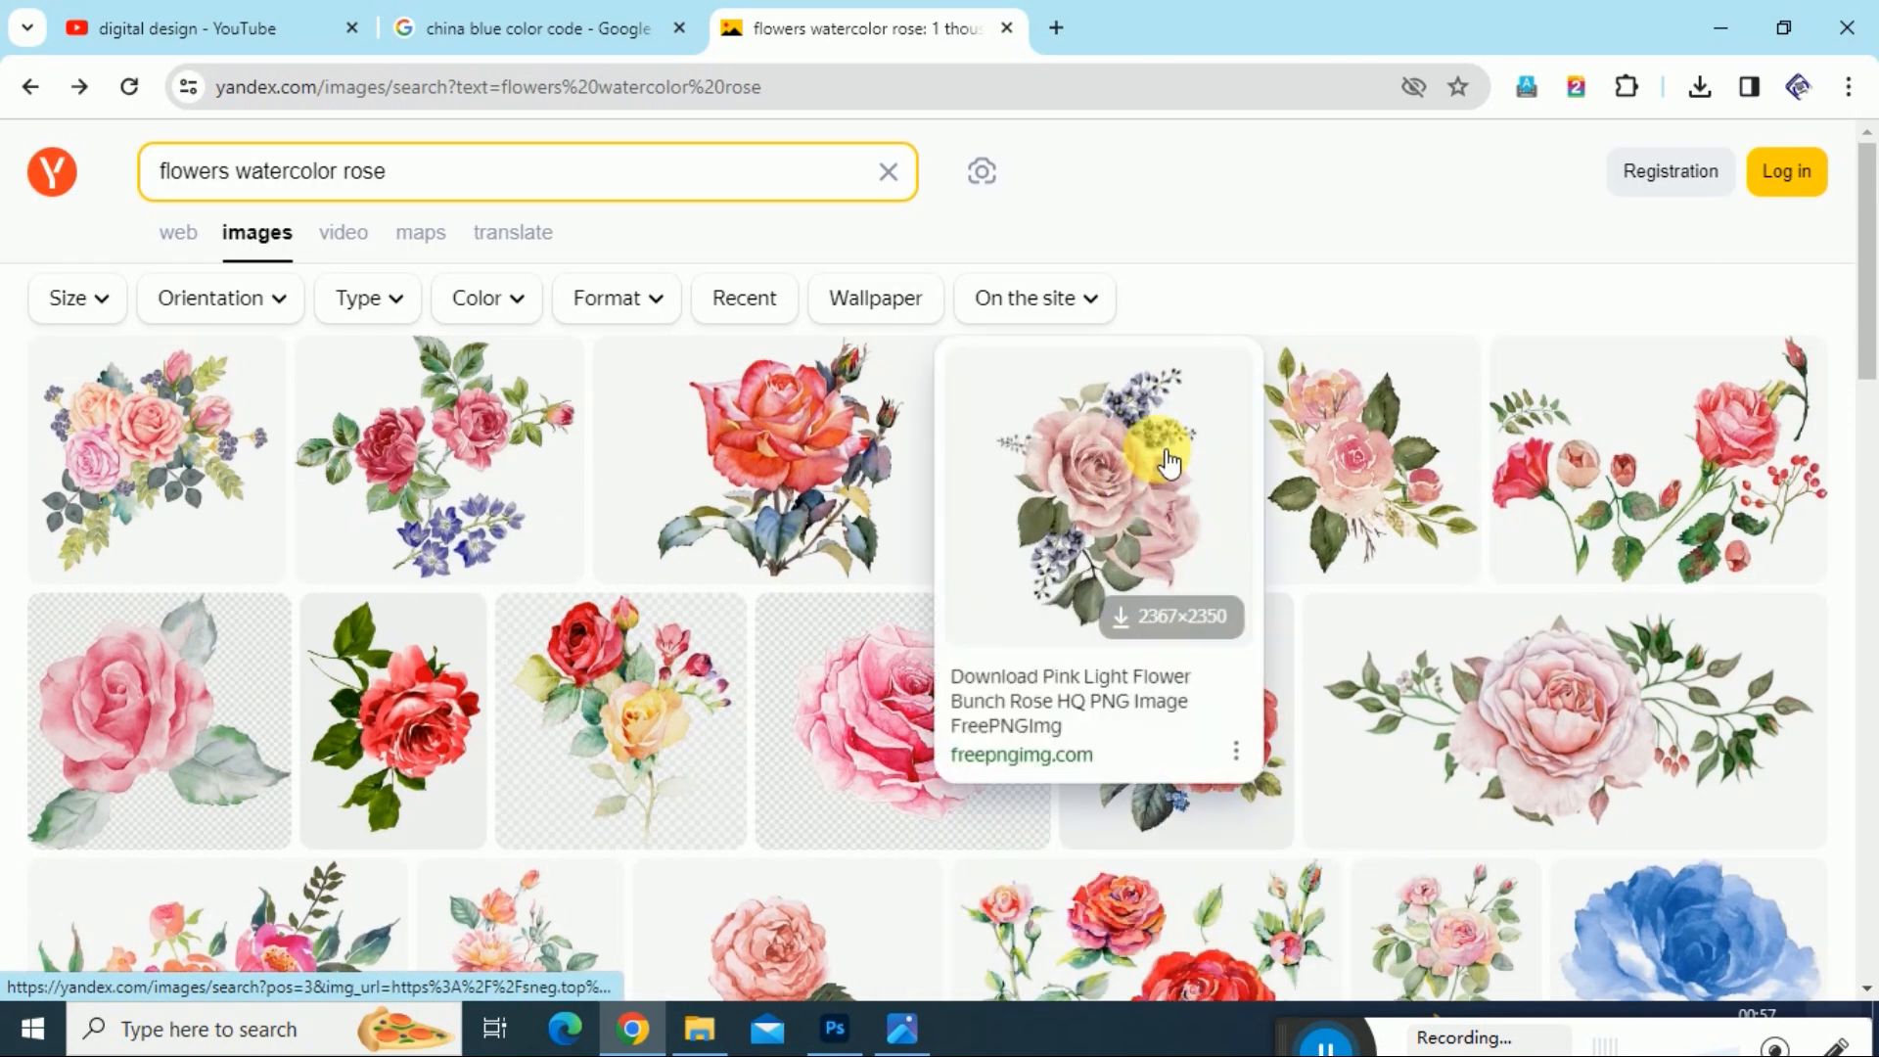
pyautogui.moveTo(1473, 480)
pyautogui.scroll(-2, 1427, 427)
pyautogui.scroll(2, 1427, 430)
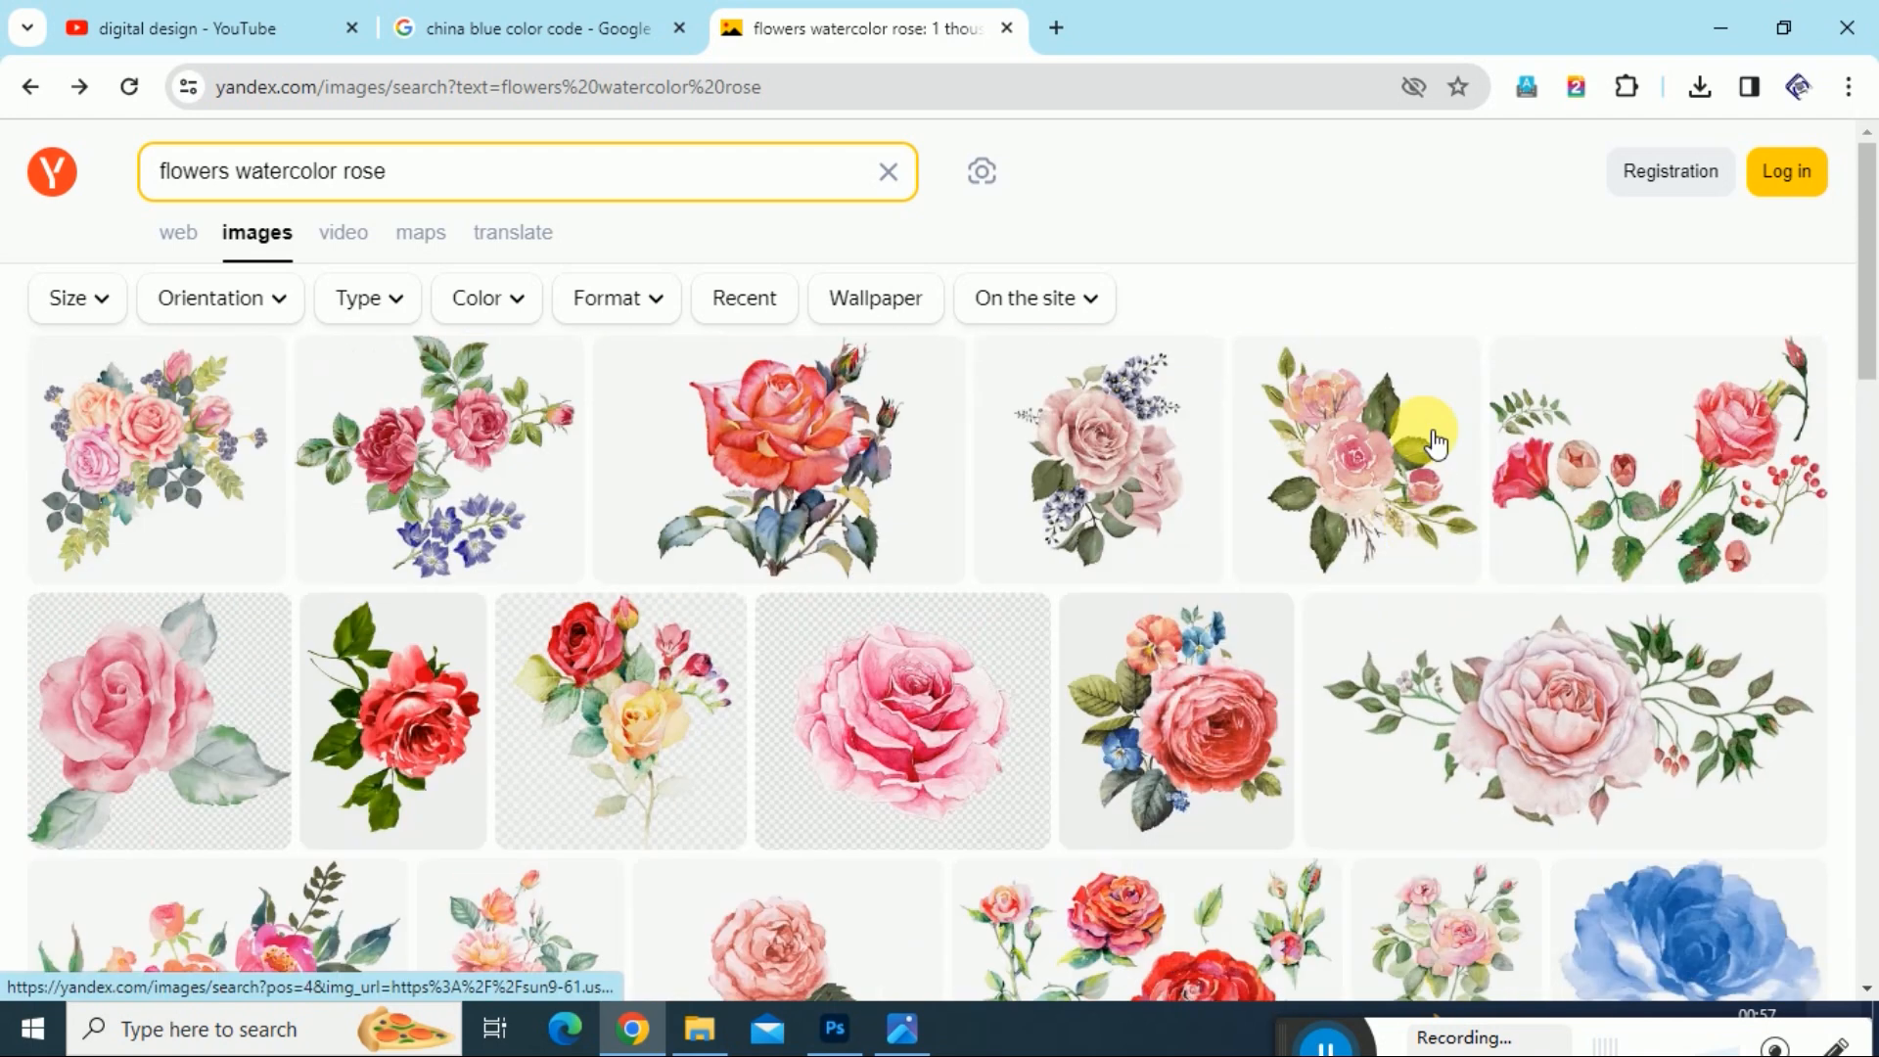
# - Review the images related to the saved pink rose bouquet for more matching floral artwork
pyautogui.click(1419, 431)
pyautogui.scroll(-6, 1011, 597)
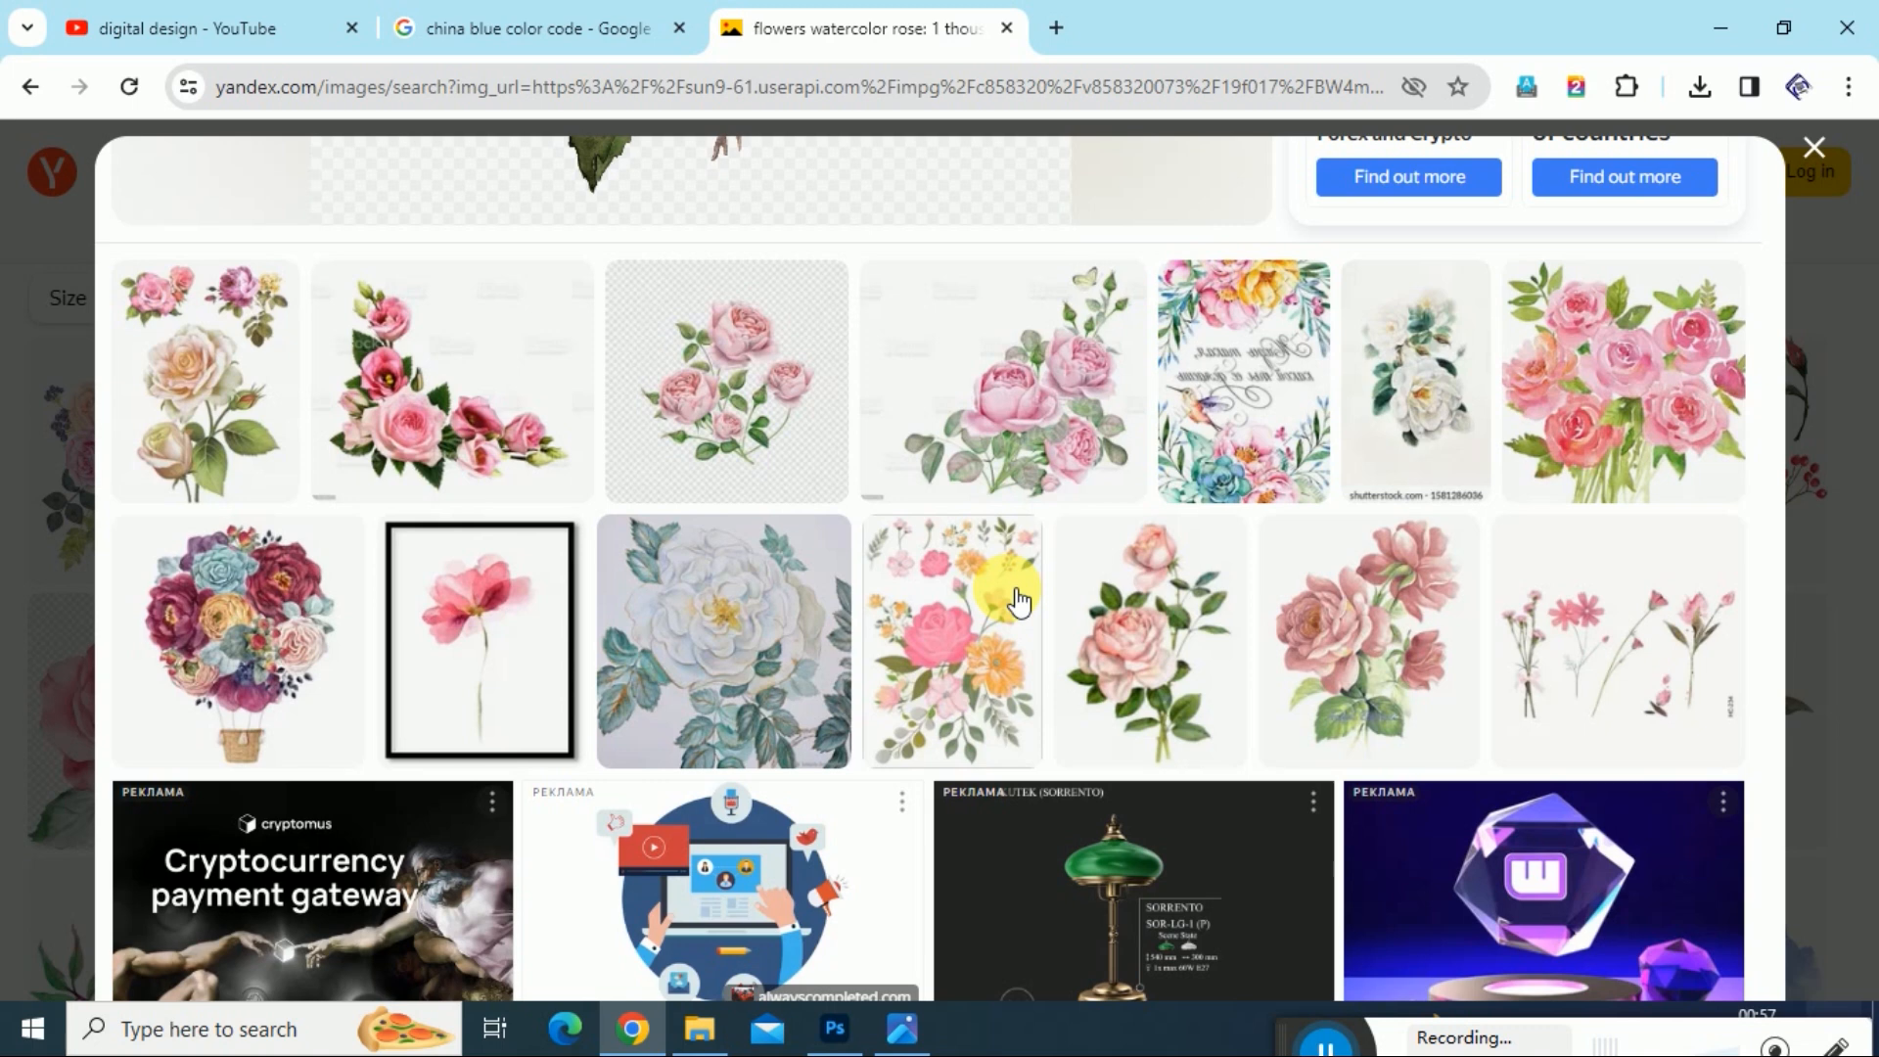
pyautogui.scroll(-10, 1017, 602)
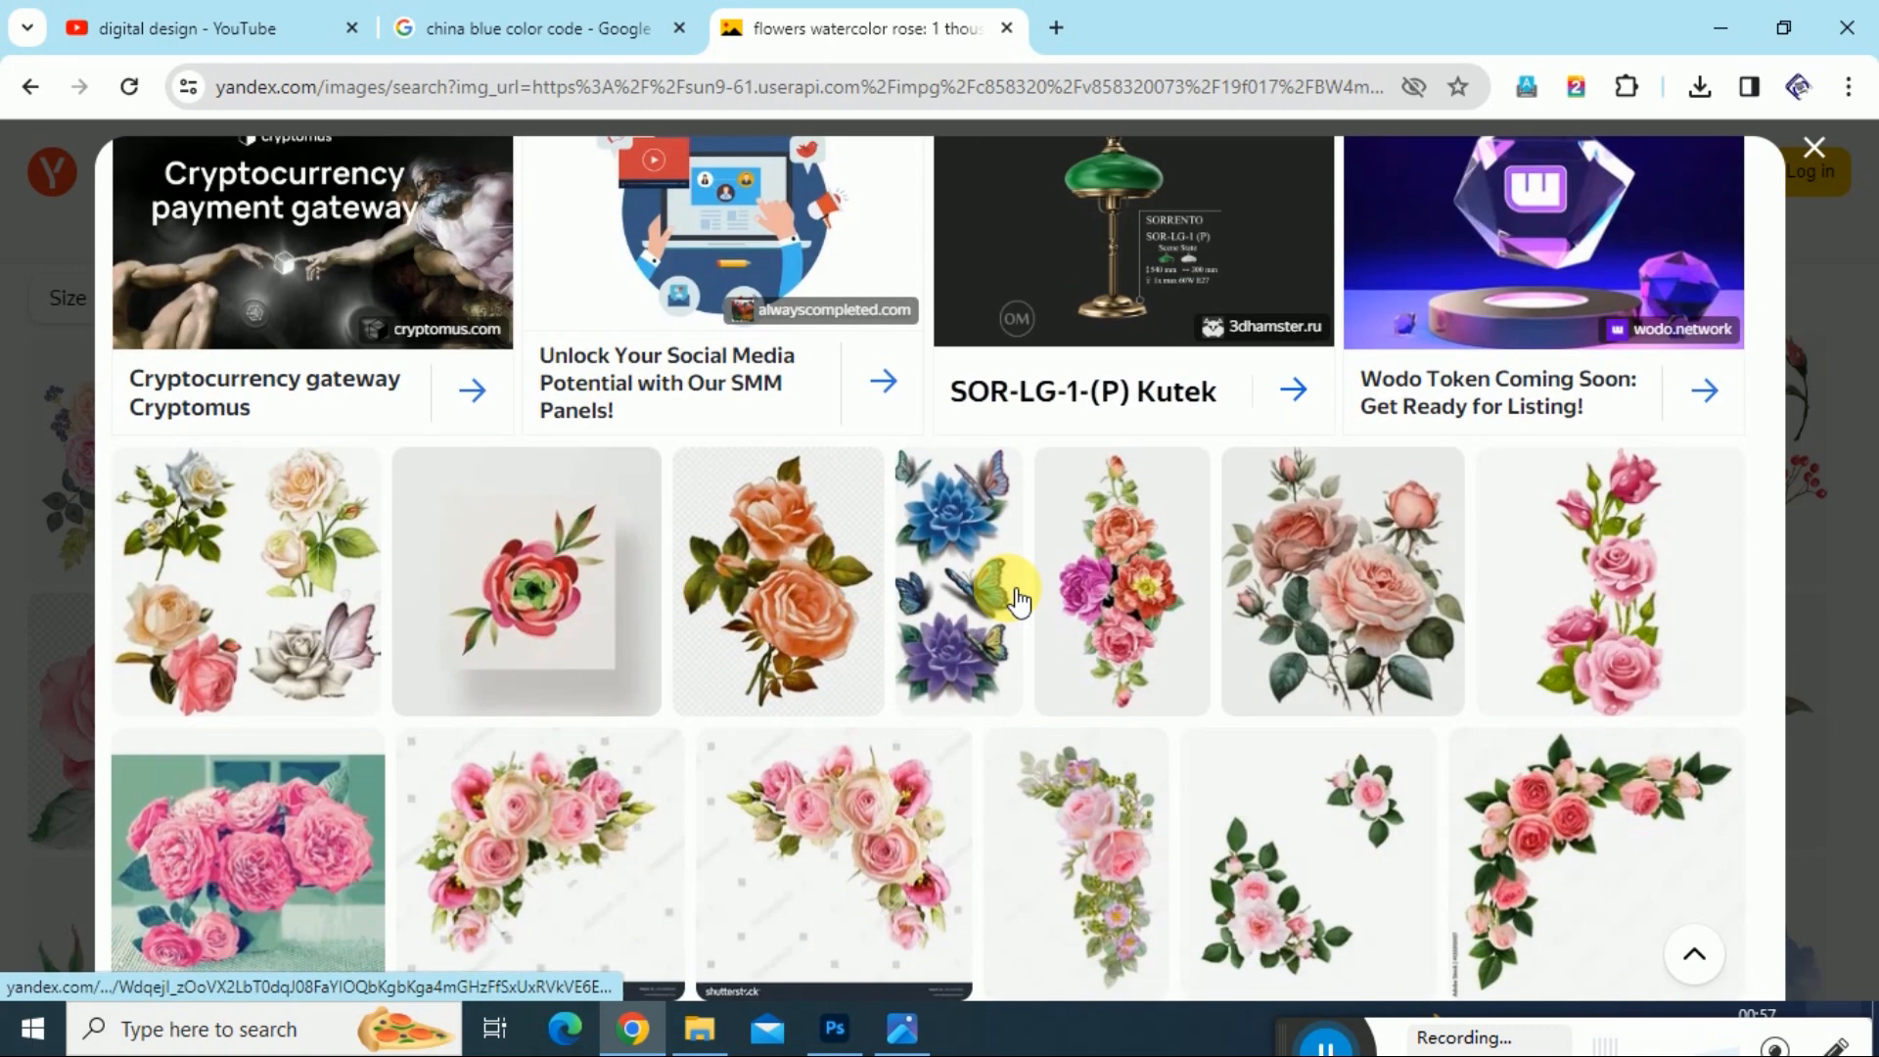
pyautogui.scroll(-5, 1018, 602)
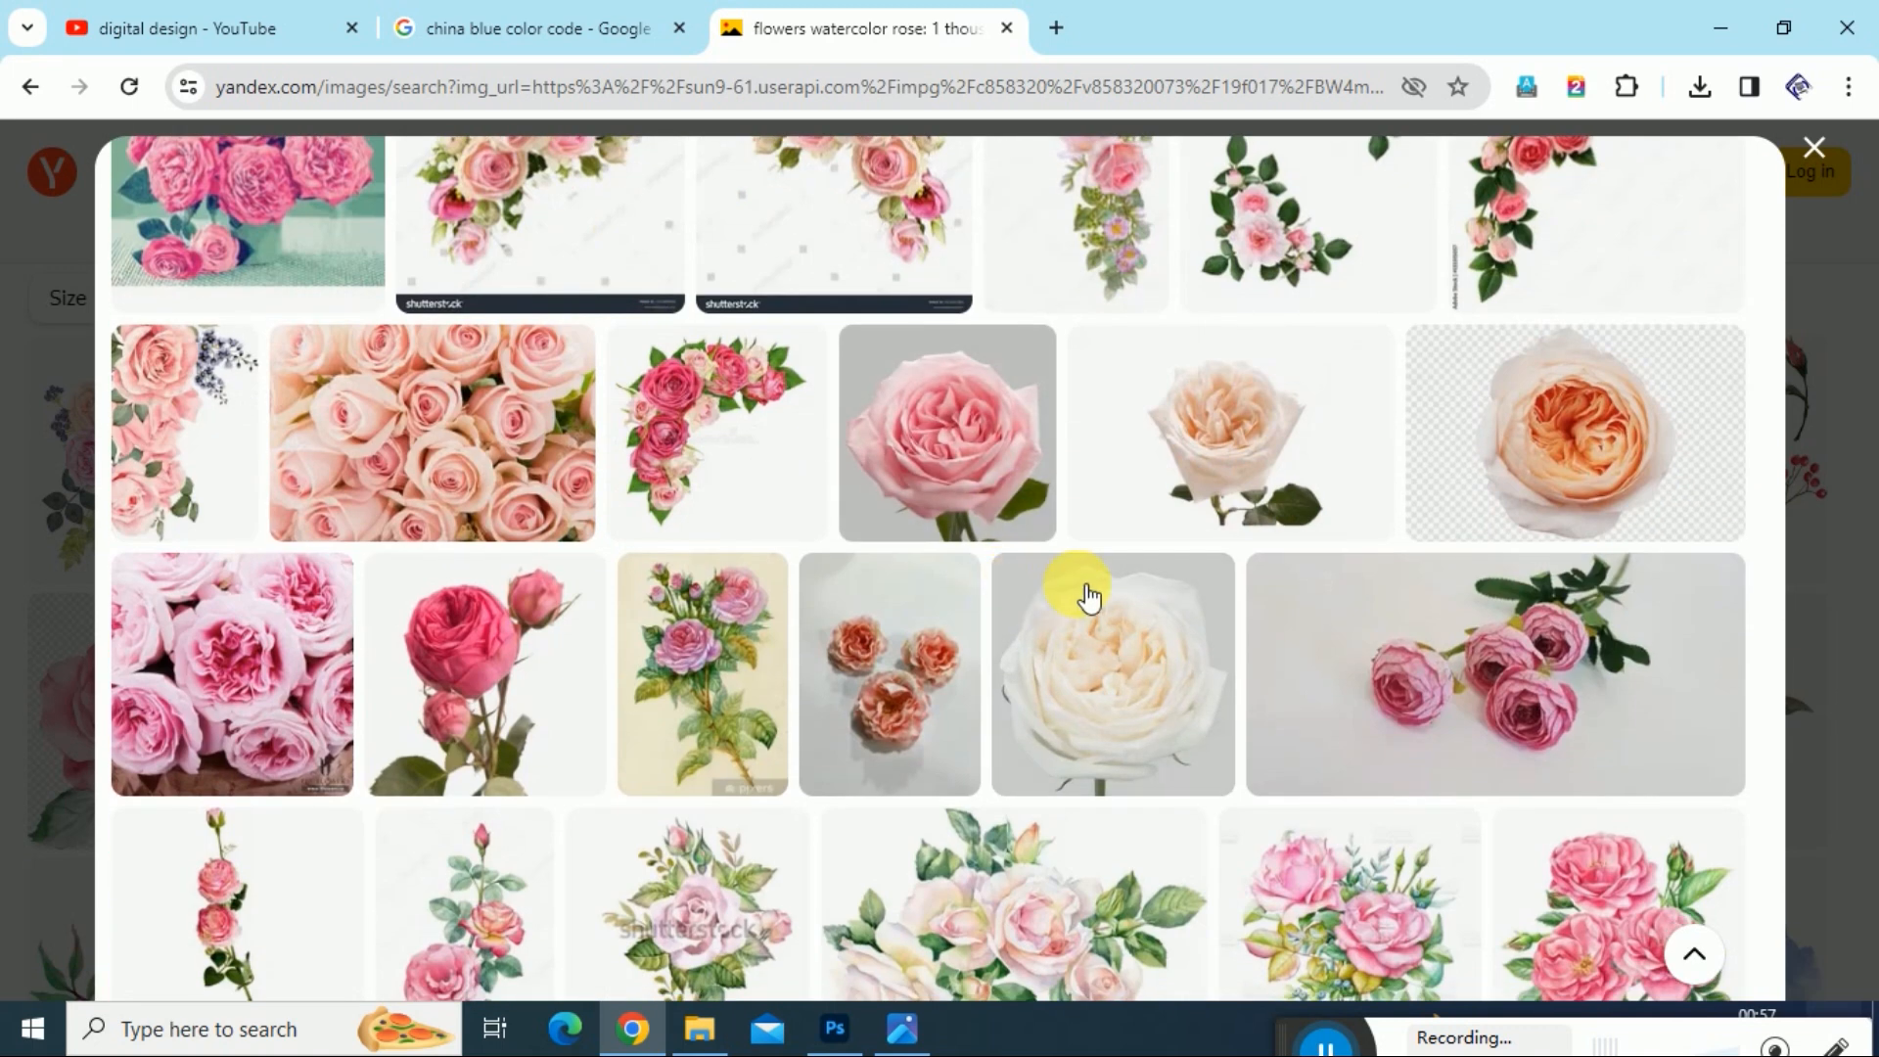
pyautogui.scroll(-2, 1082, 596)
pyautogui.scroll(-8, 1194, 679)
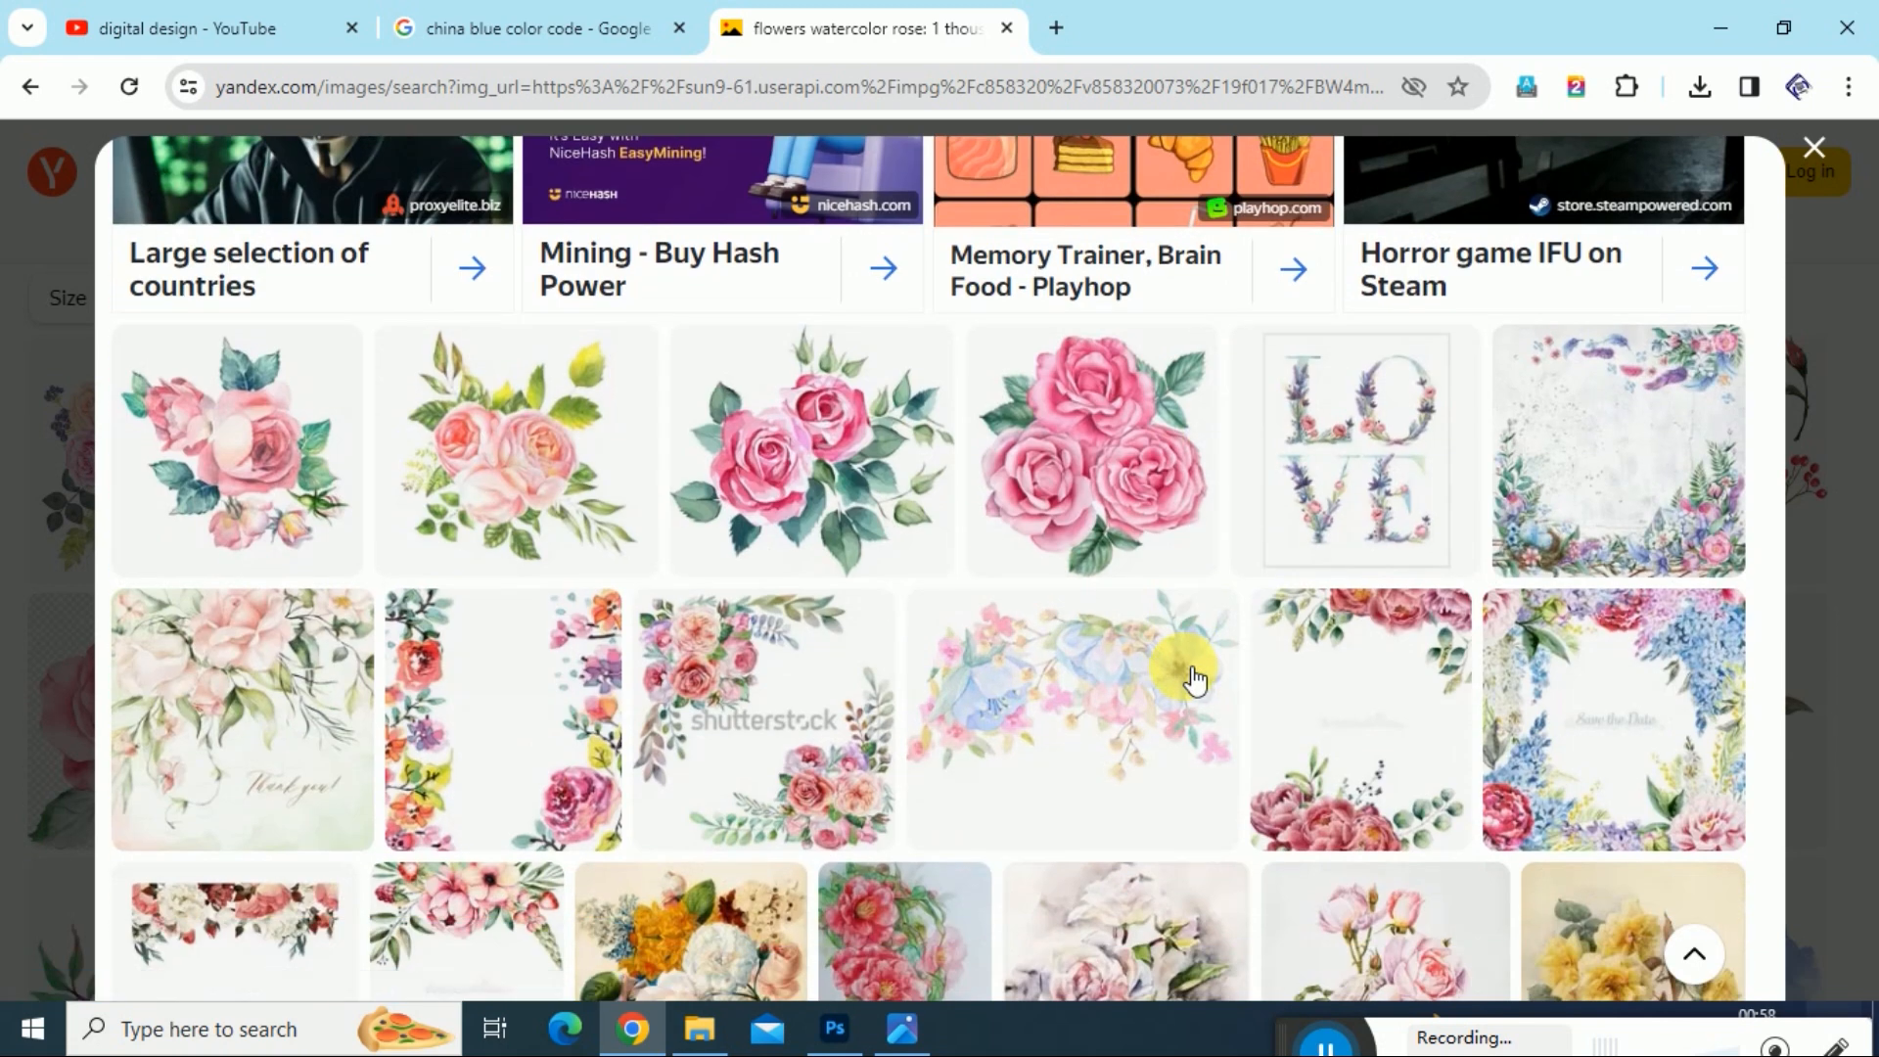
pyautogui.click(1815, 164)
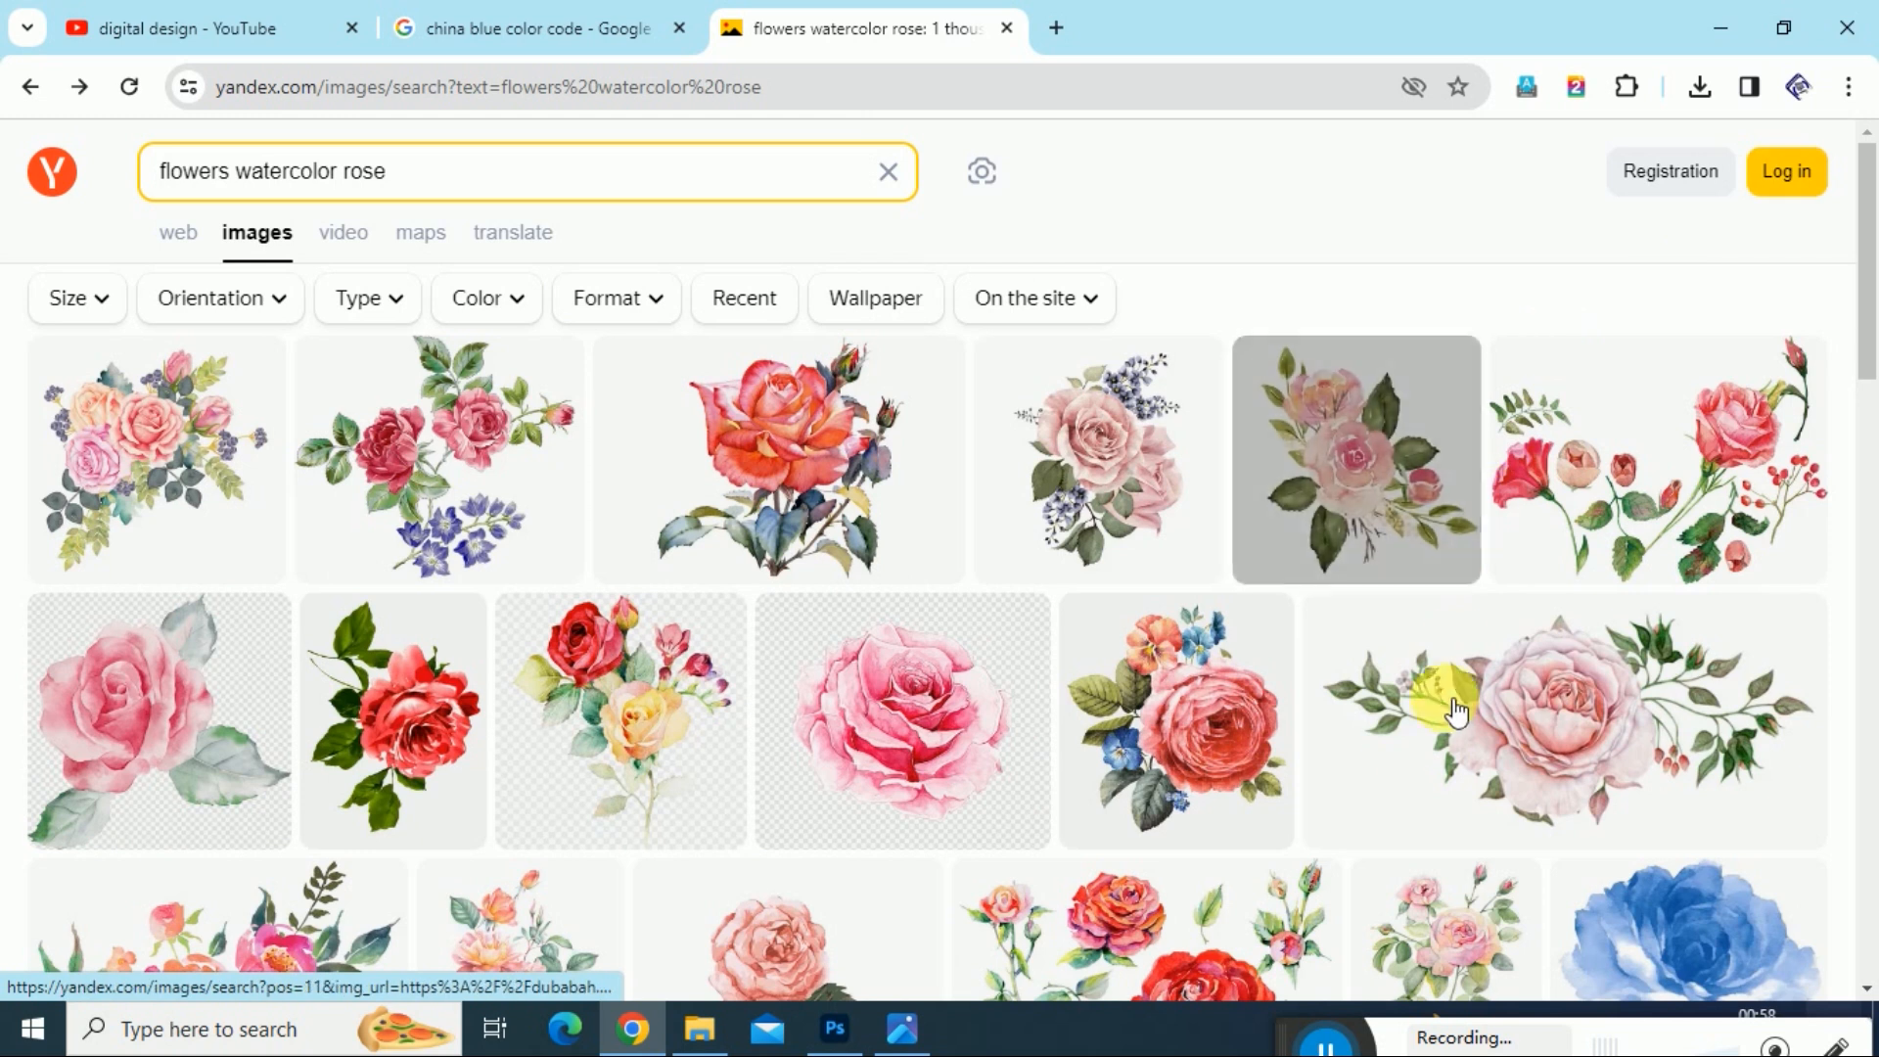
# - Find the pastel peach rose spray from kindpng.com and save it as a PNG in the Downloads folder
pyautogui.scroll(-7, 1409, 699)
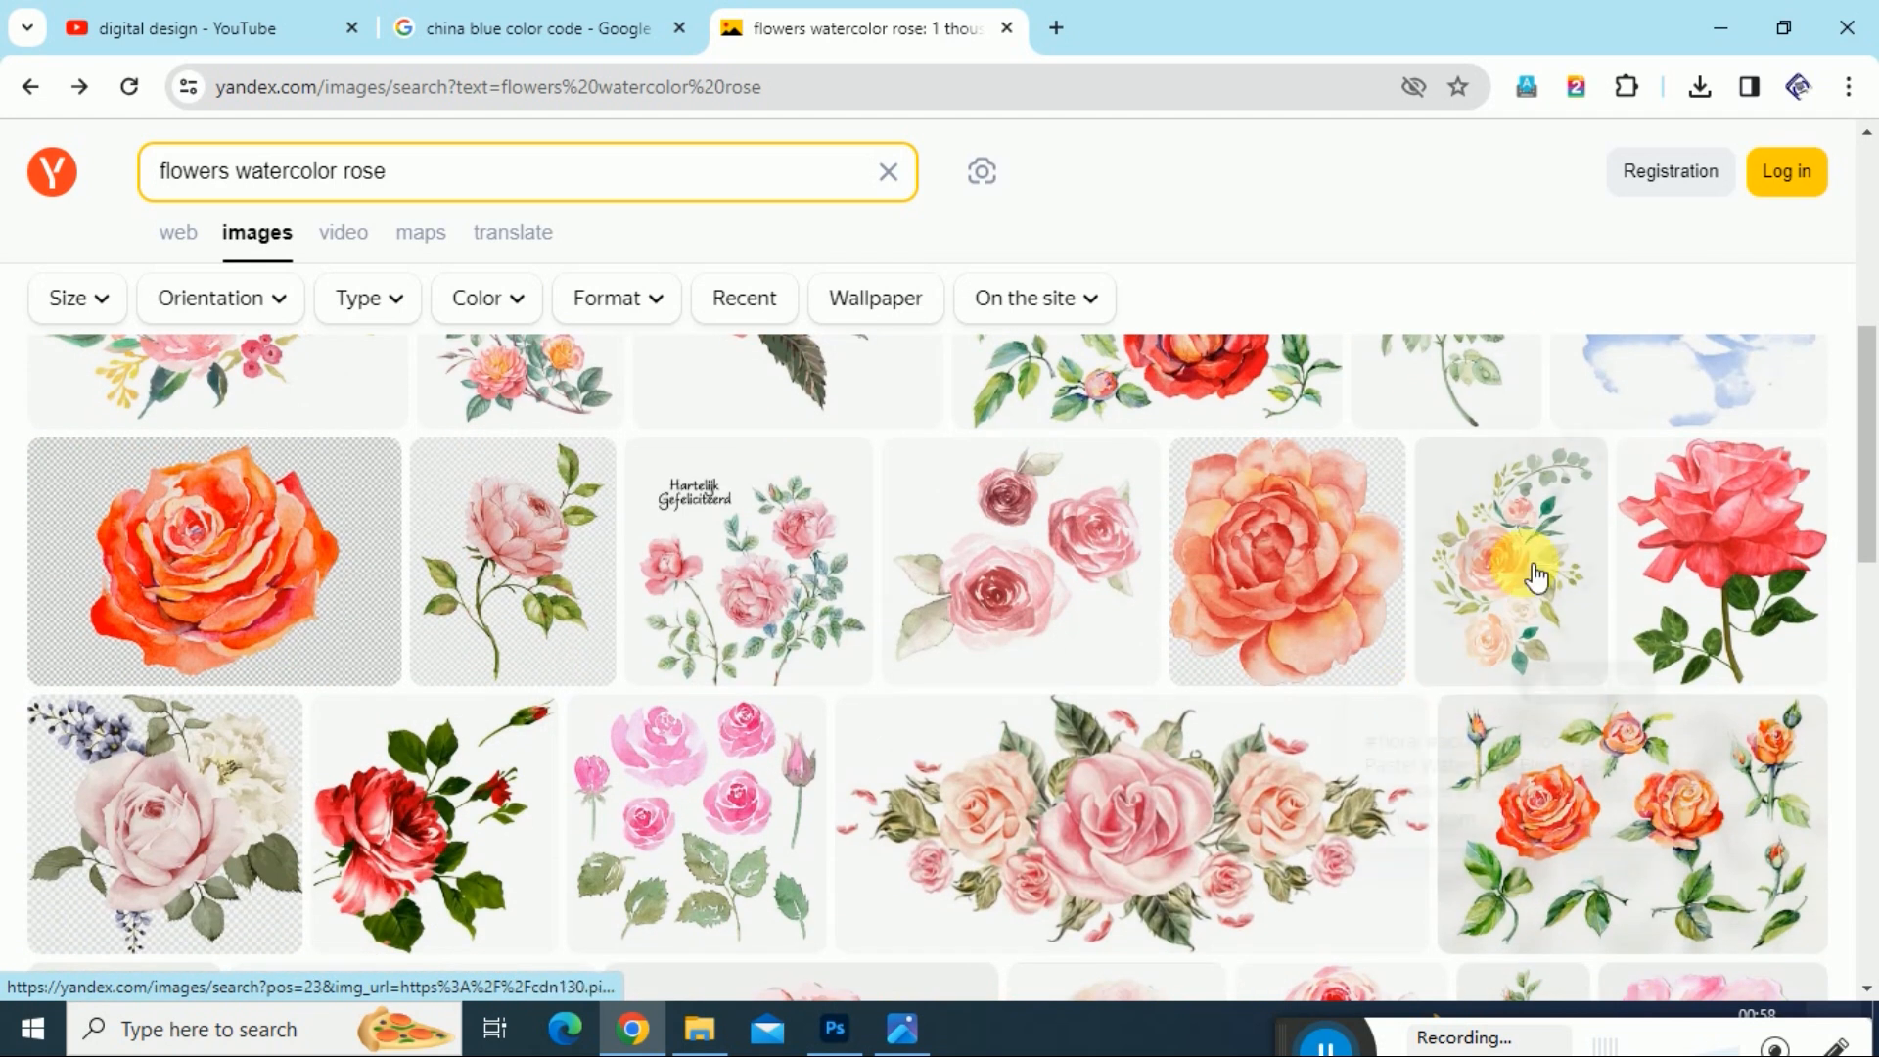
pyautogui.click(1531, 570)
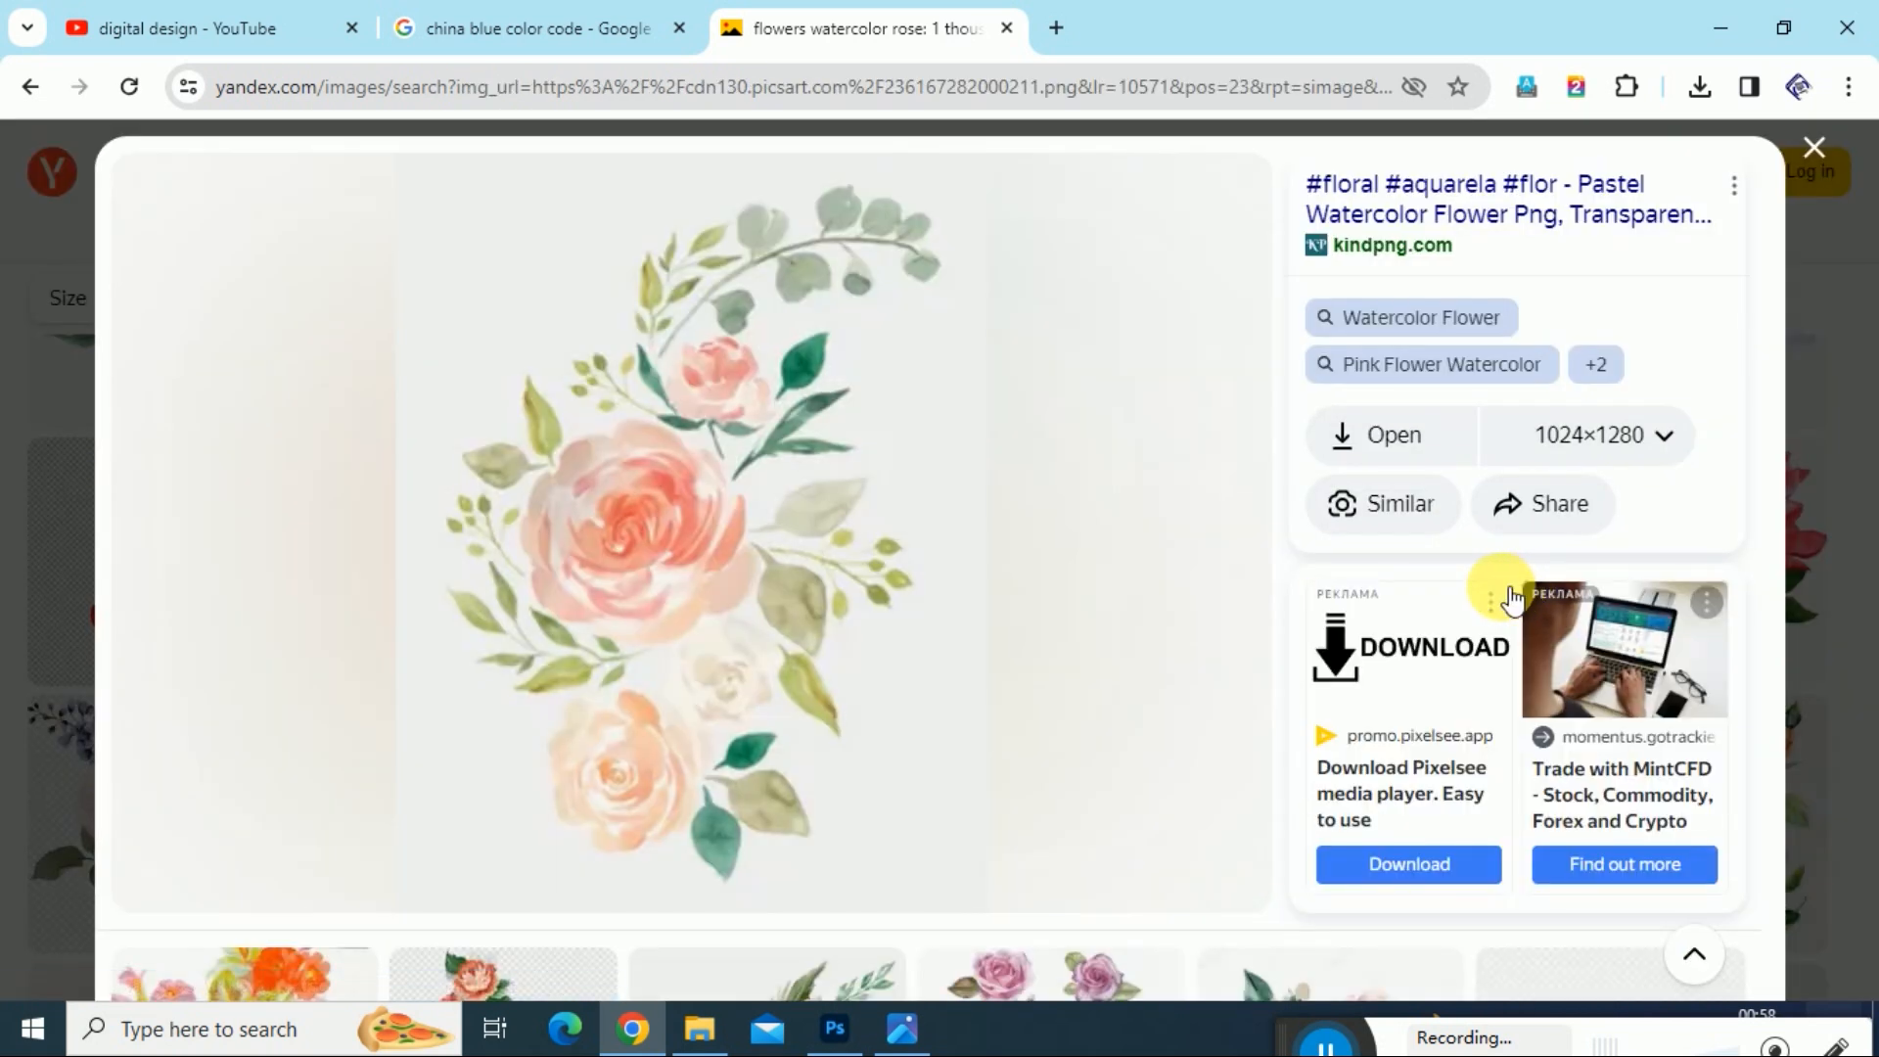
pyautogui.scroll(-5, 902, 504)
pyautogui.scroll(4, 910, 506)
pyautogui.scroll(-1, 912, 509)
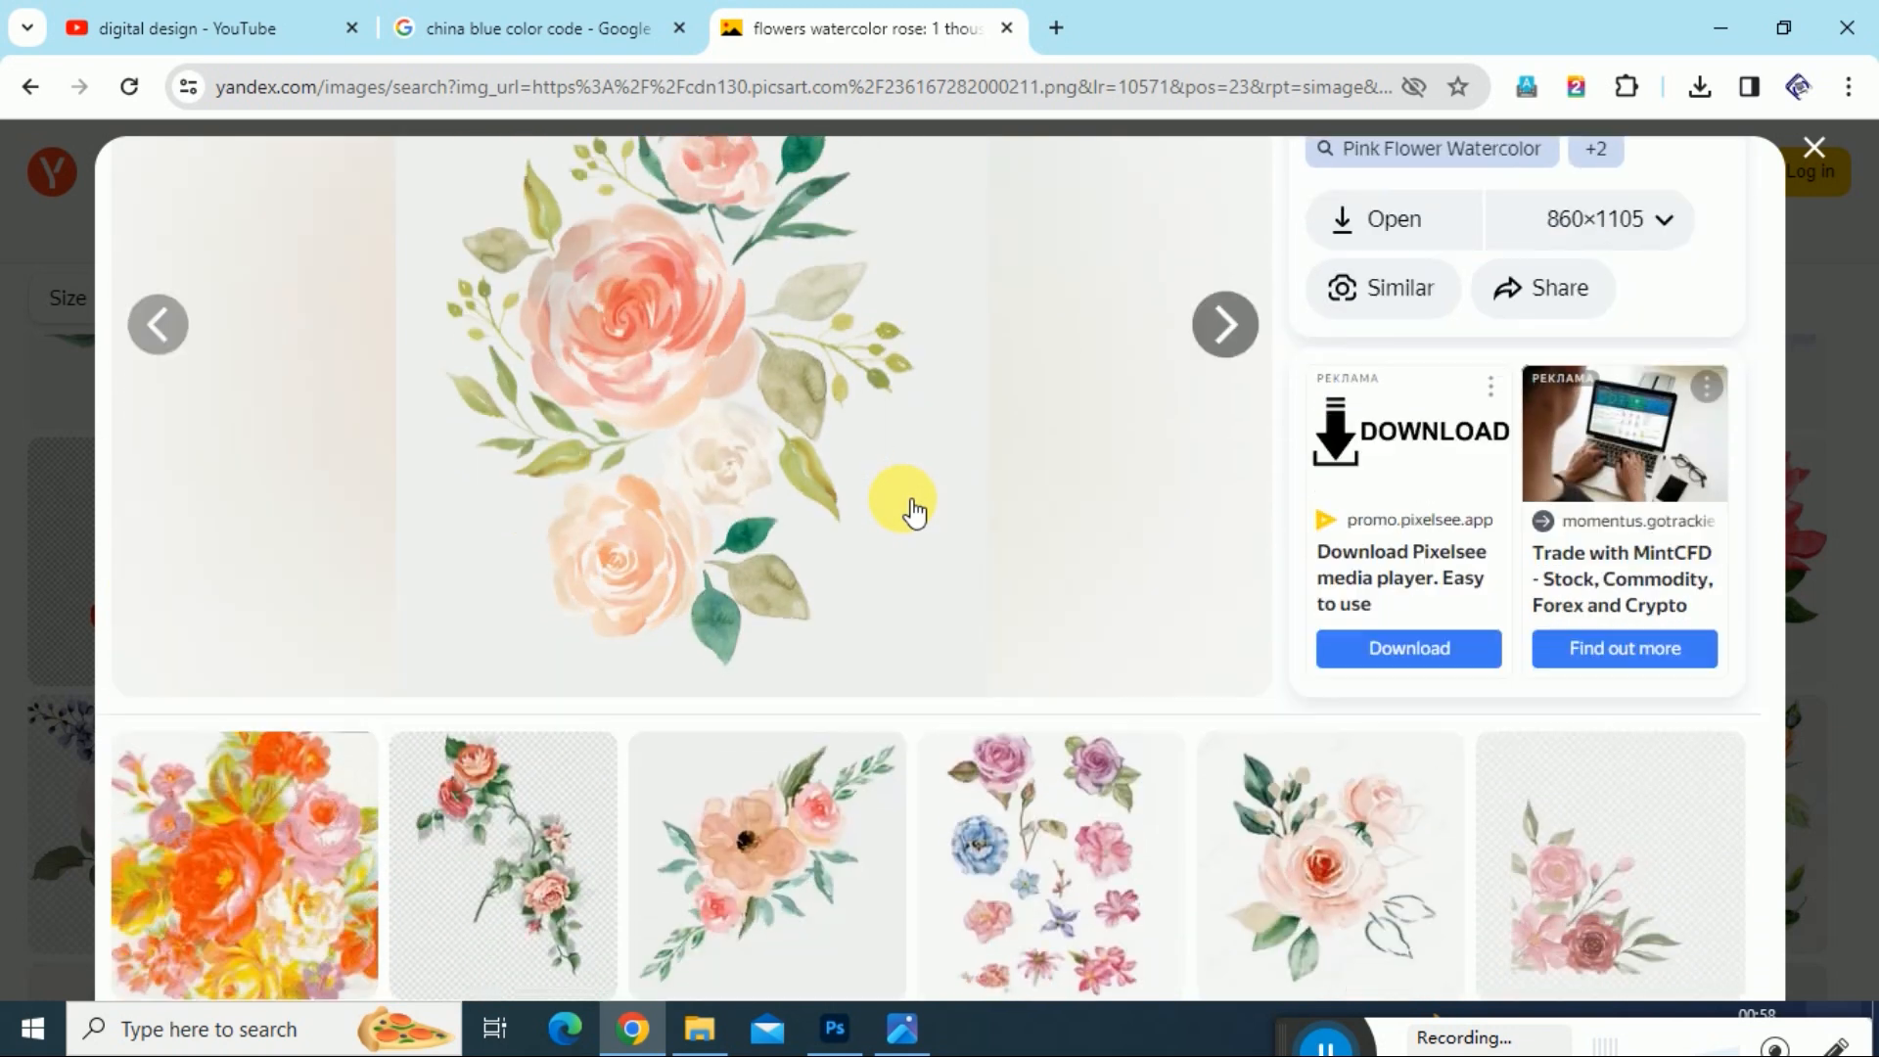
pyautogui.rightClick(715, 309)
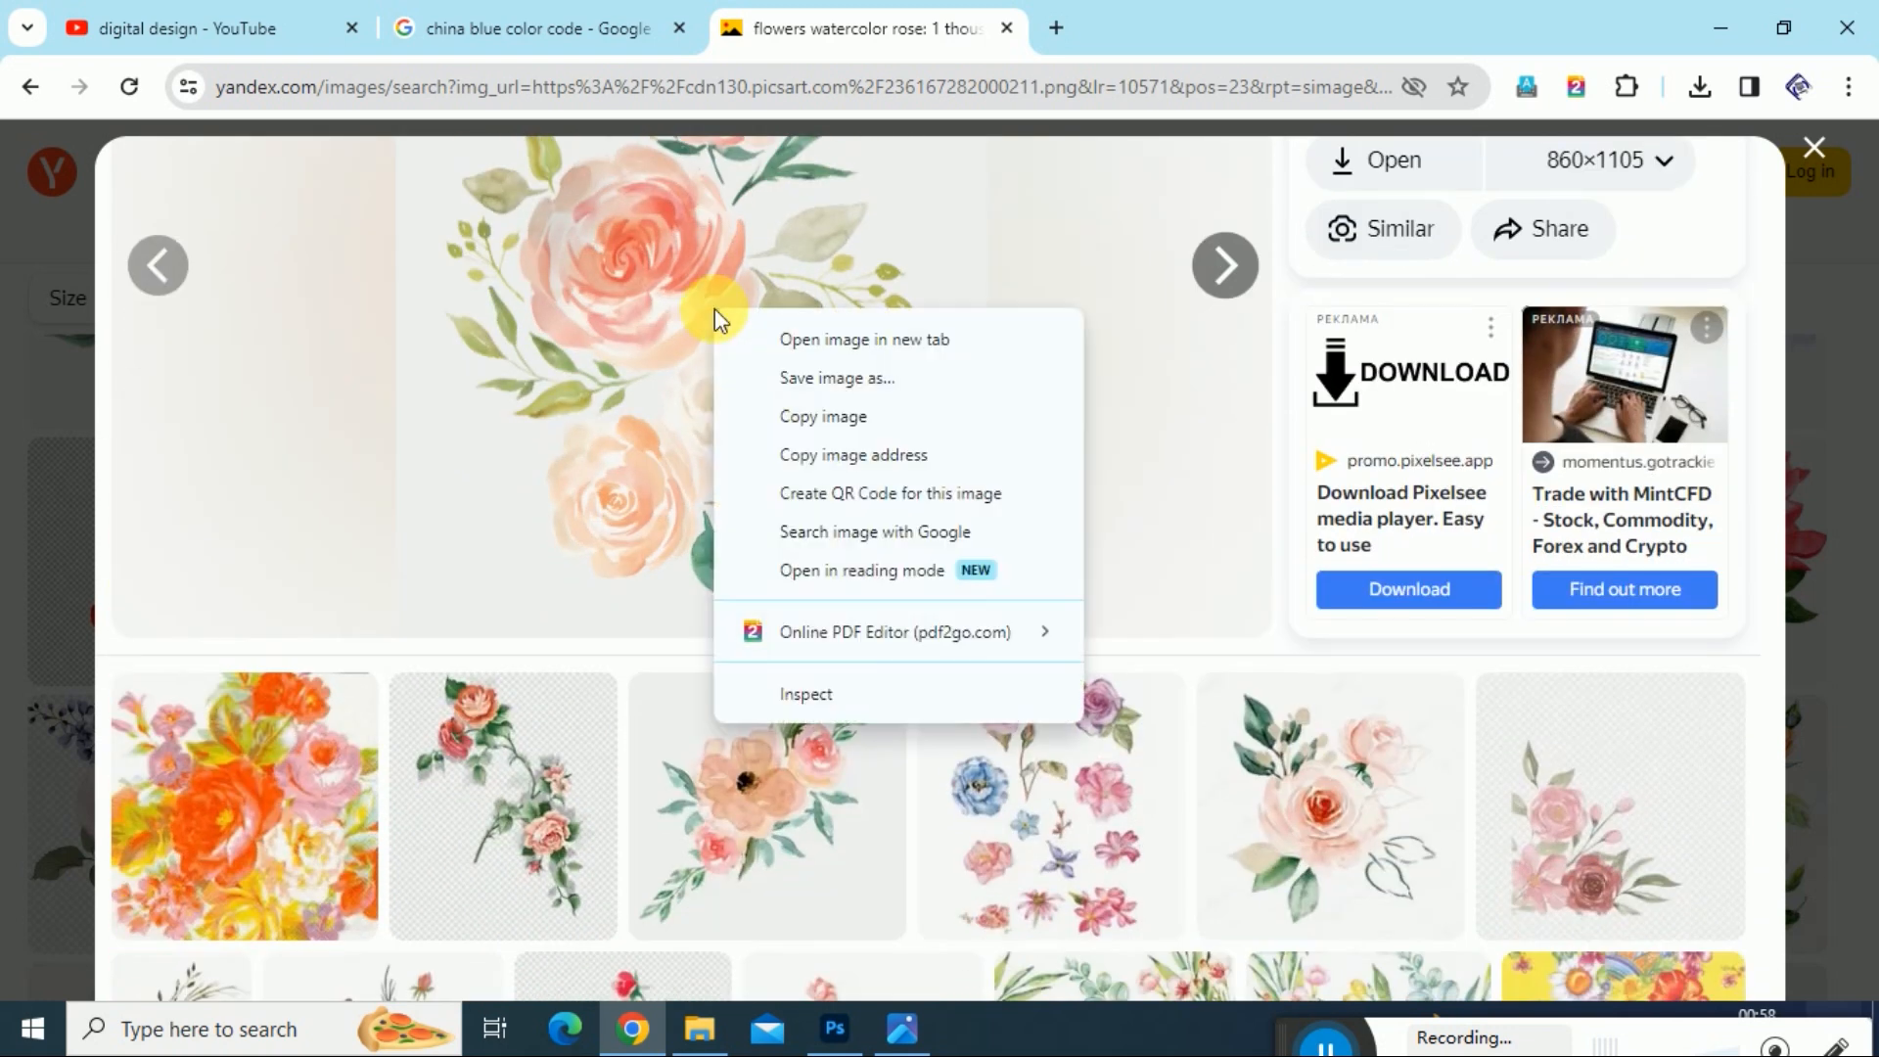
pyautogui.click(899, 385)
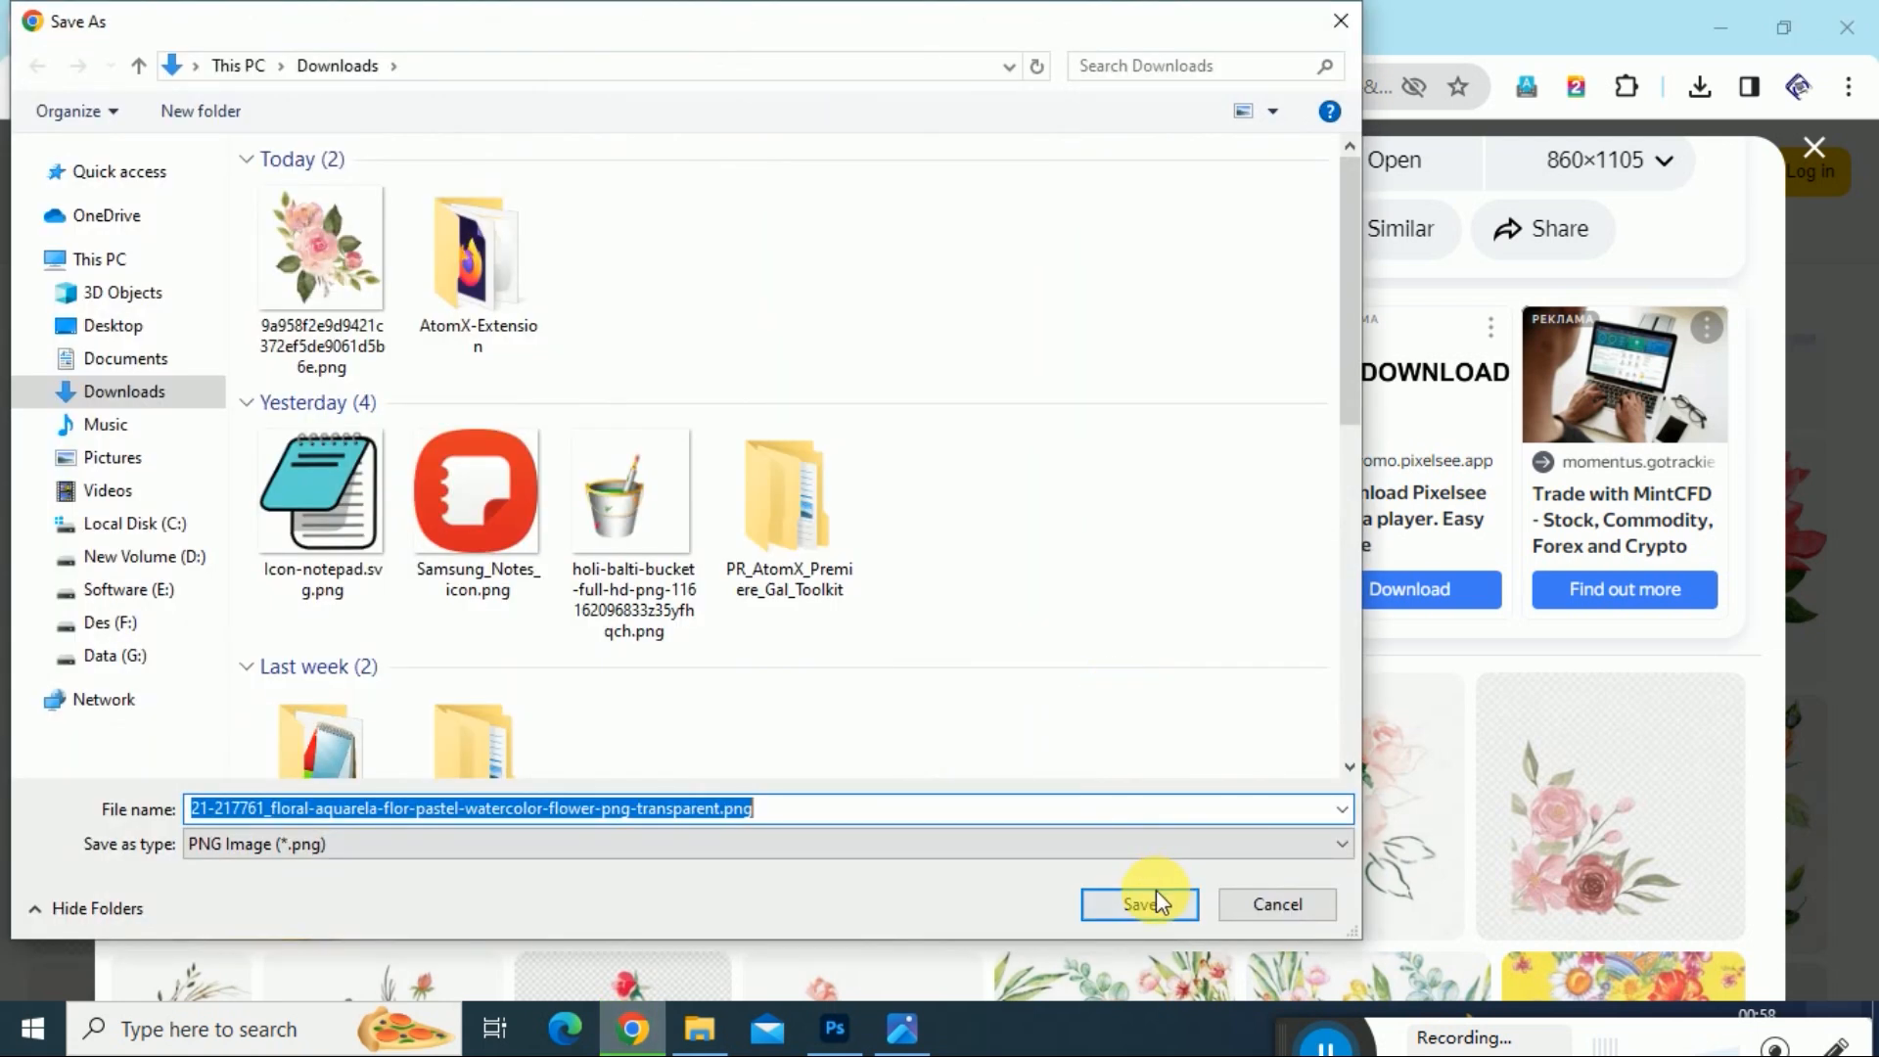
pyautogui.click(1154, 898)
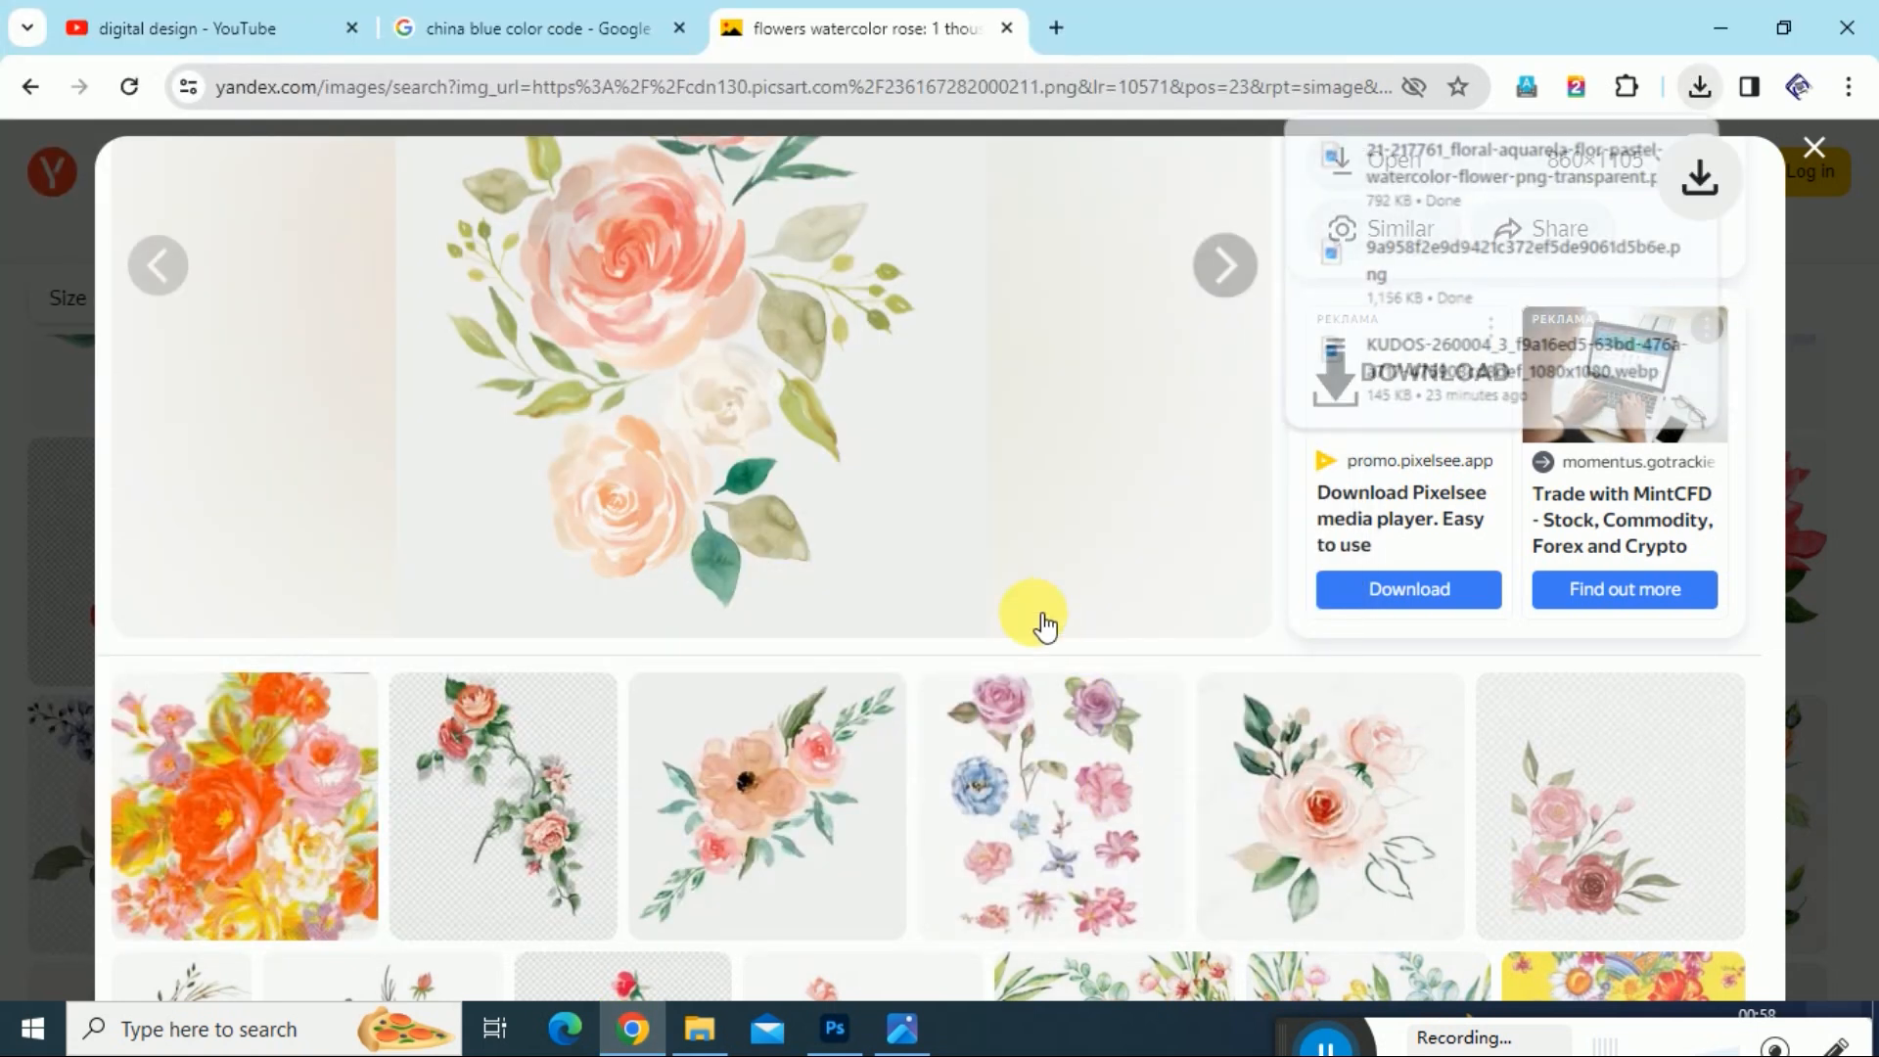
pyautogui.click(1826, 165)
# - Find the coral Beach Rose Rosa Chinensis stem illustration from favpng.com and save it as a JPEG in the Downloads folder
pyautogui.scroll(-3, 973, 534)
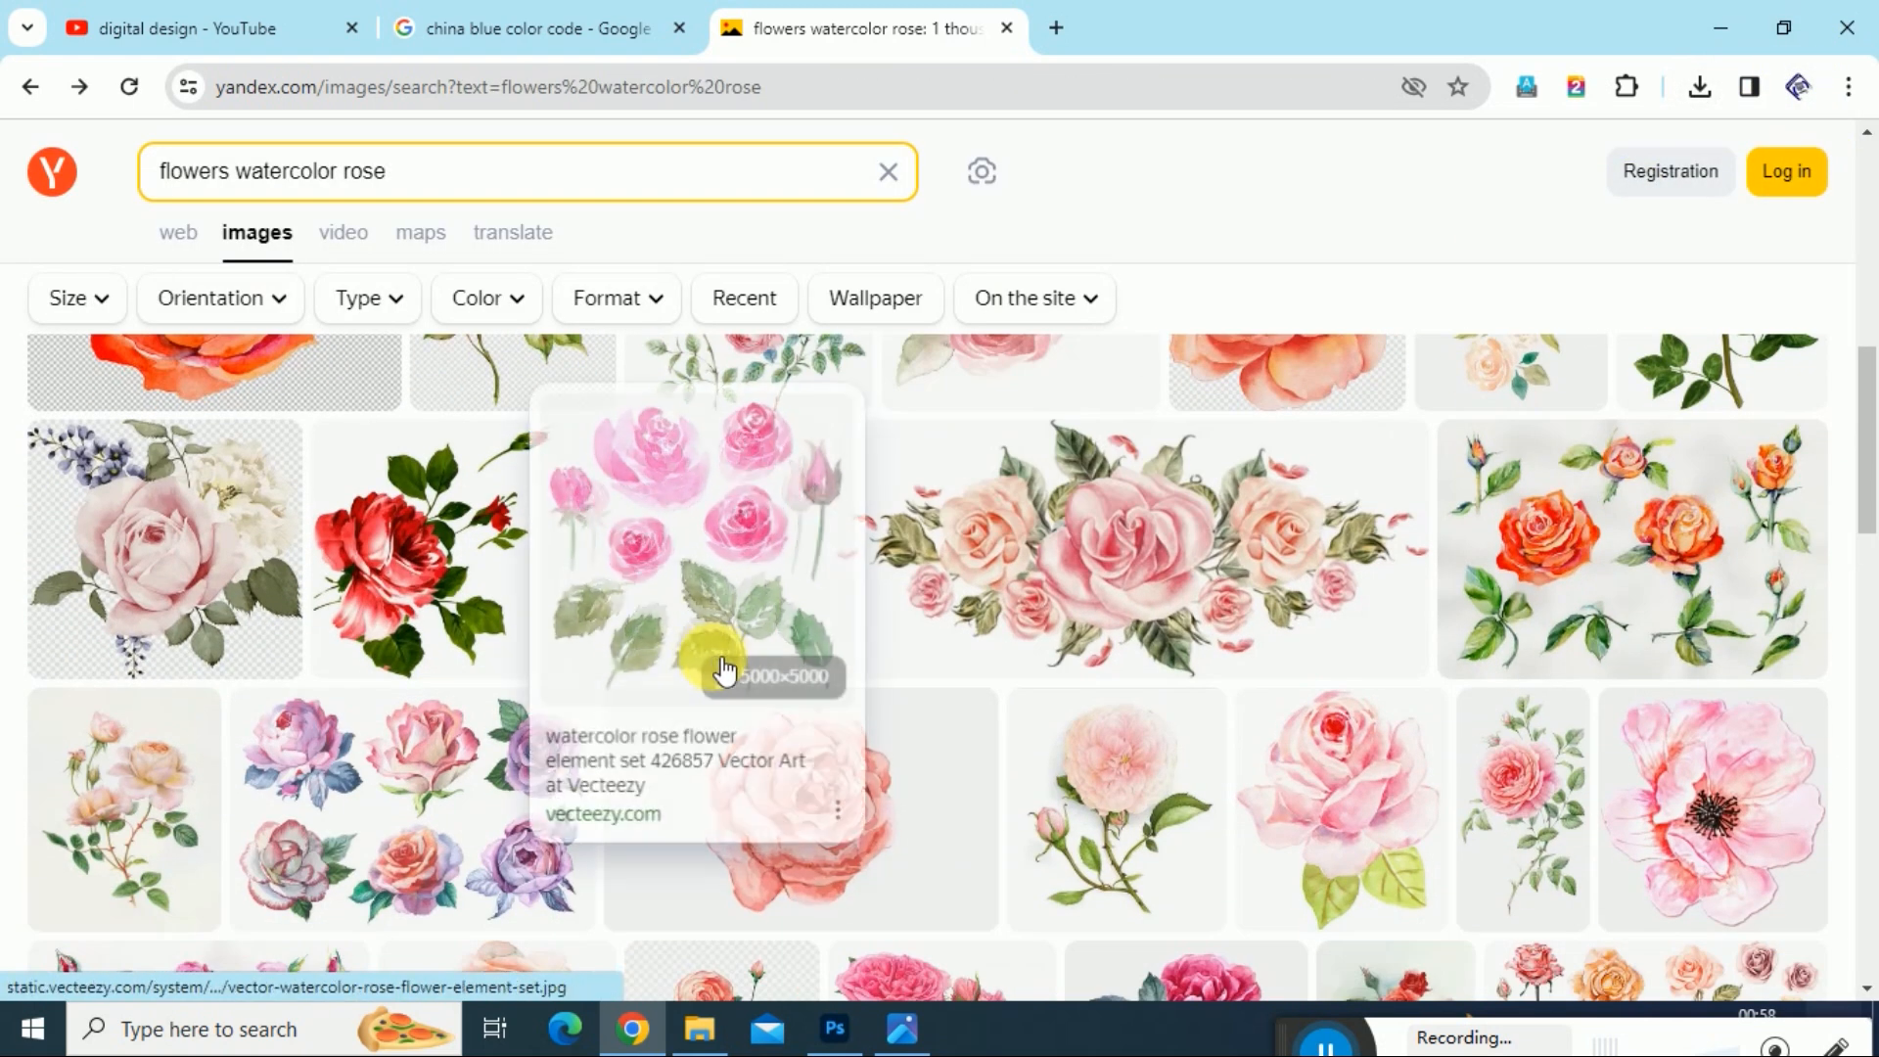
pyautogui.scroll(-3, 68, 721)
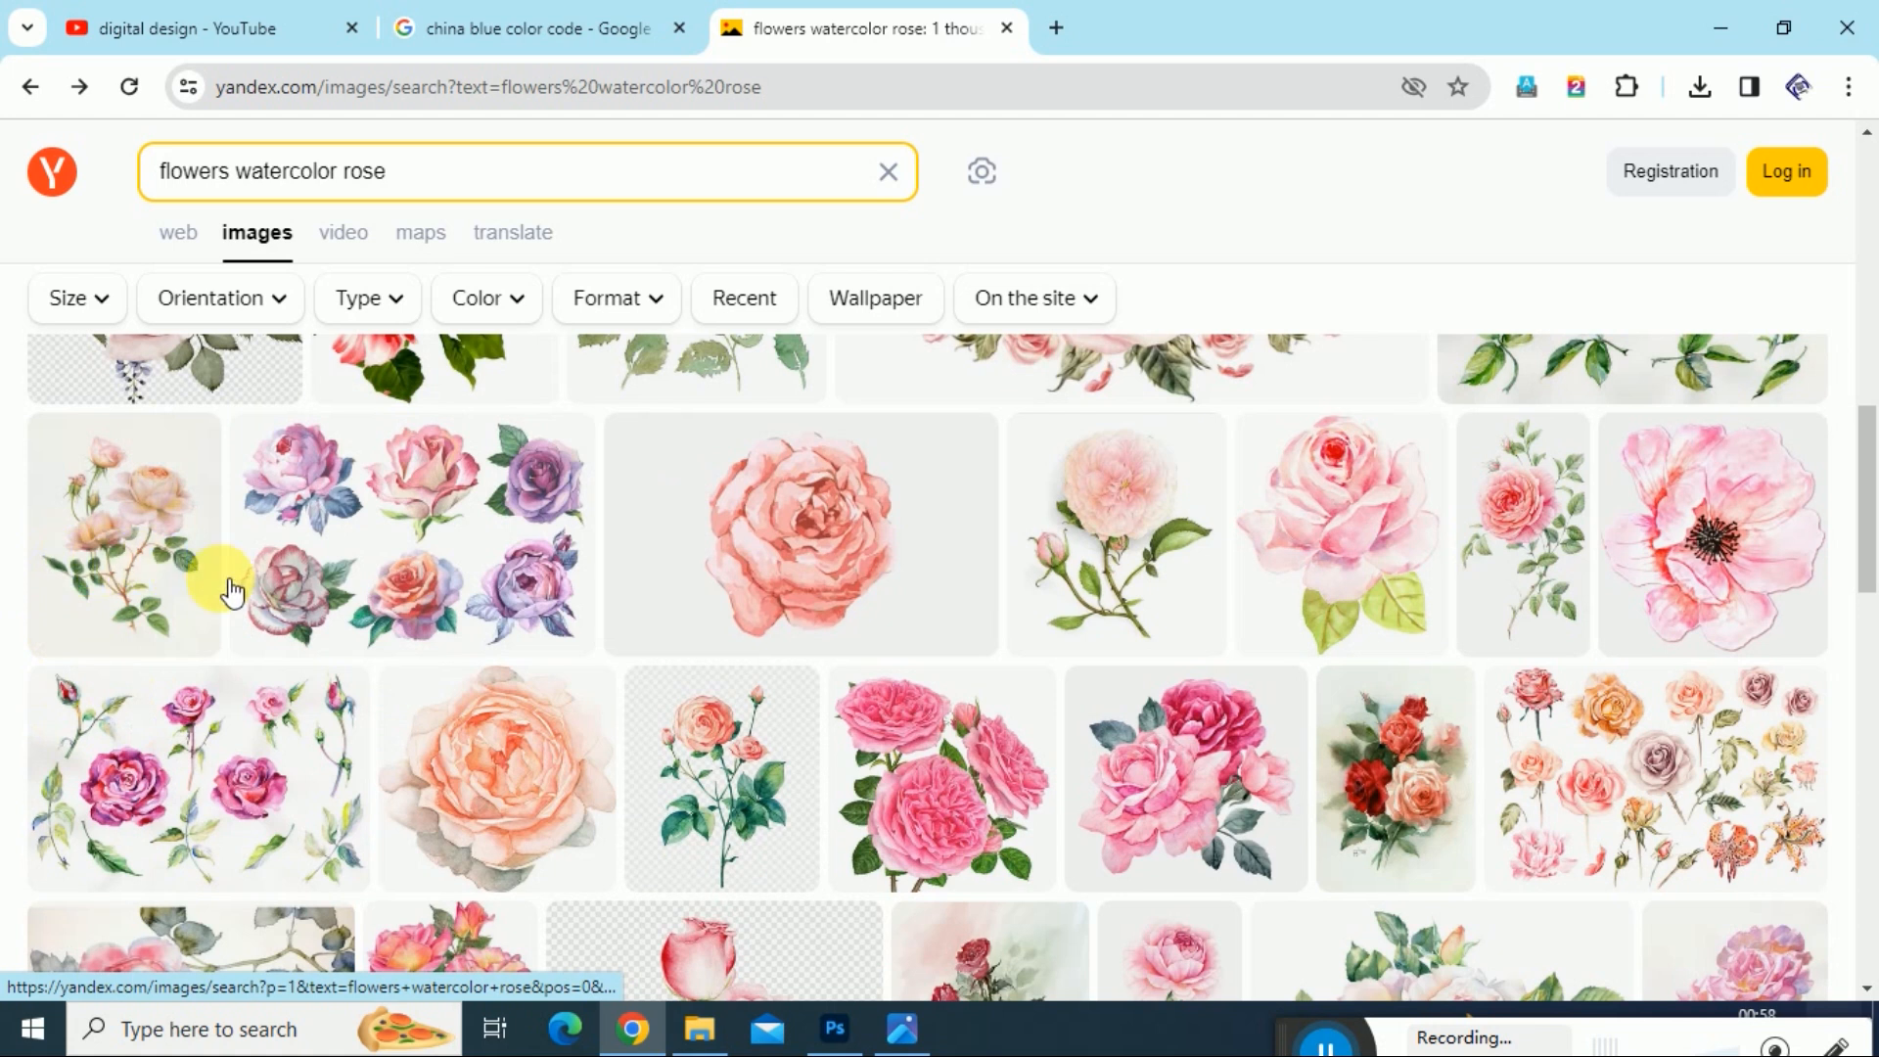
pyautogui.scroll(-3, 504, 676)
pyautogui.scroll(2, 1263, 736)
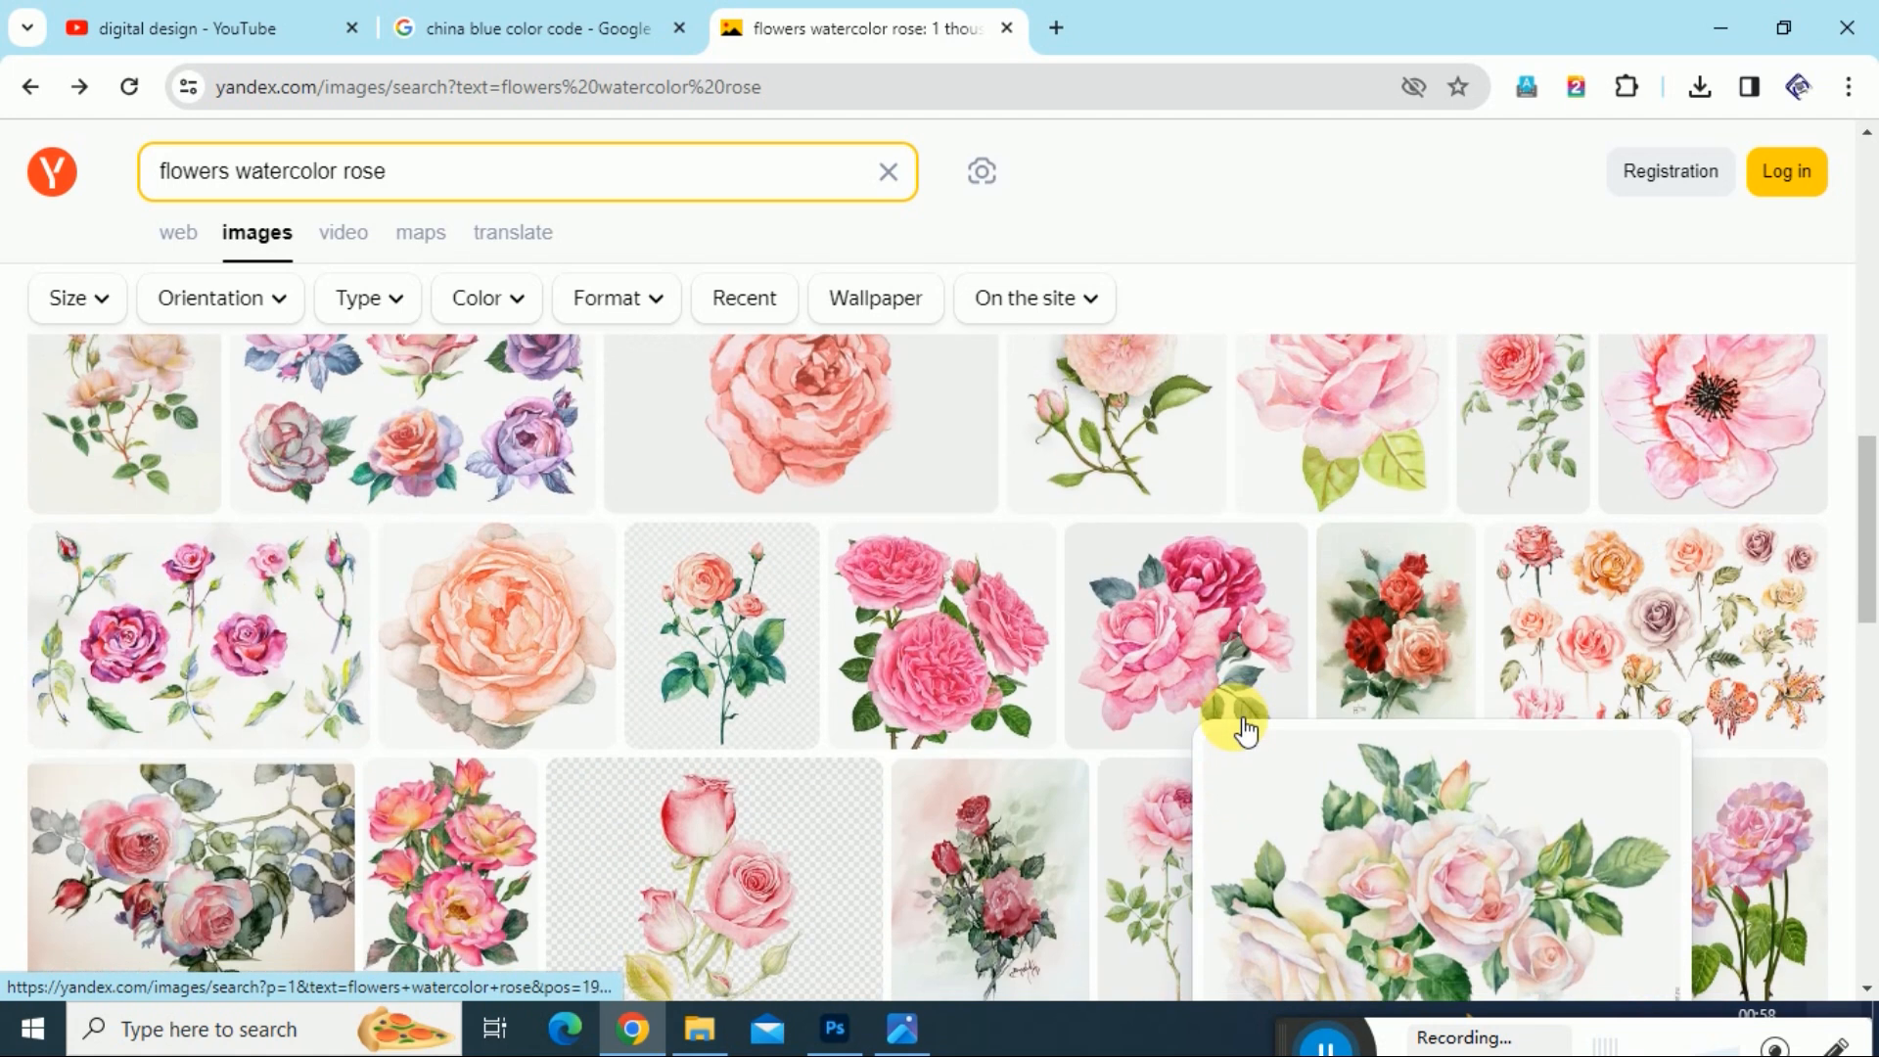
pyautogui.moveTo(773, 619)
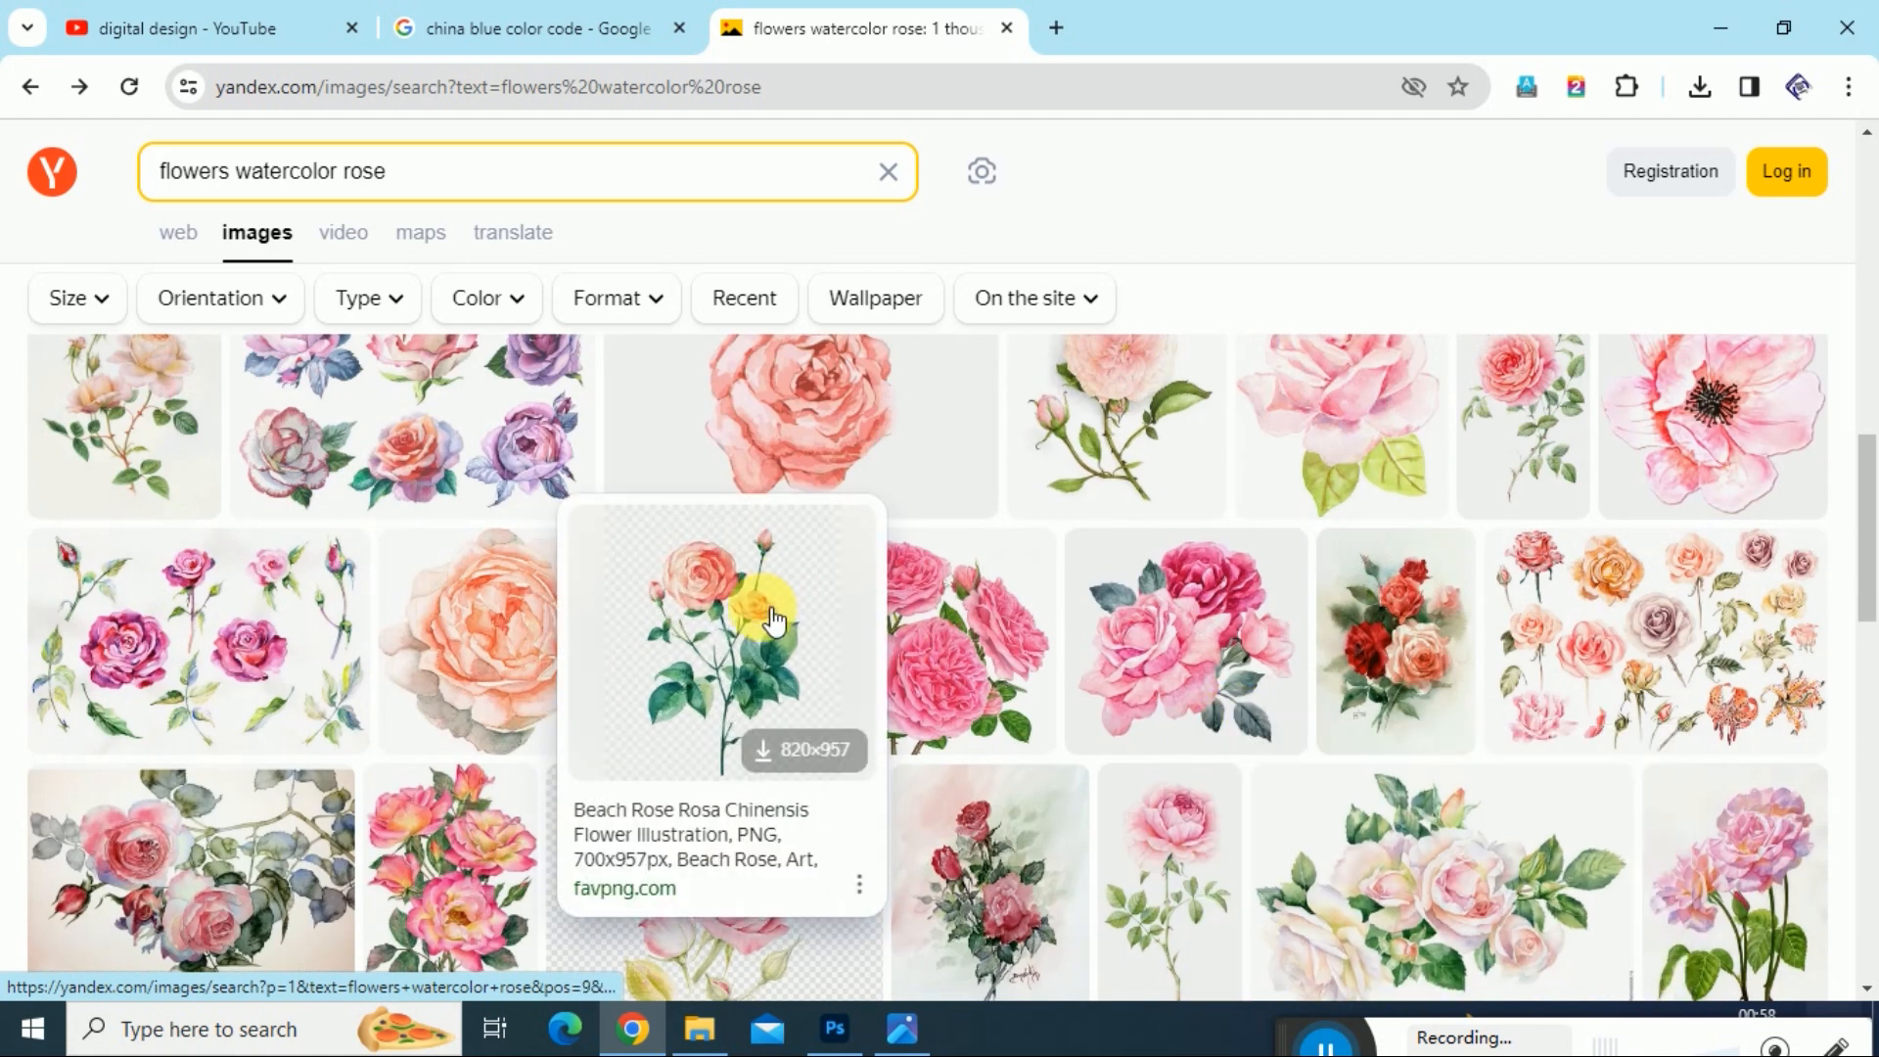
pyautogui.click(811, 423)
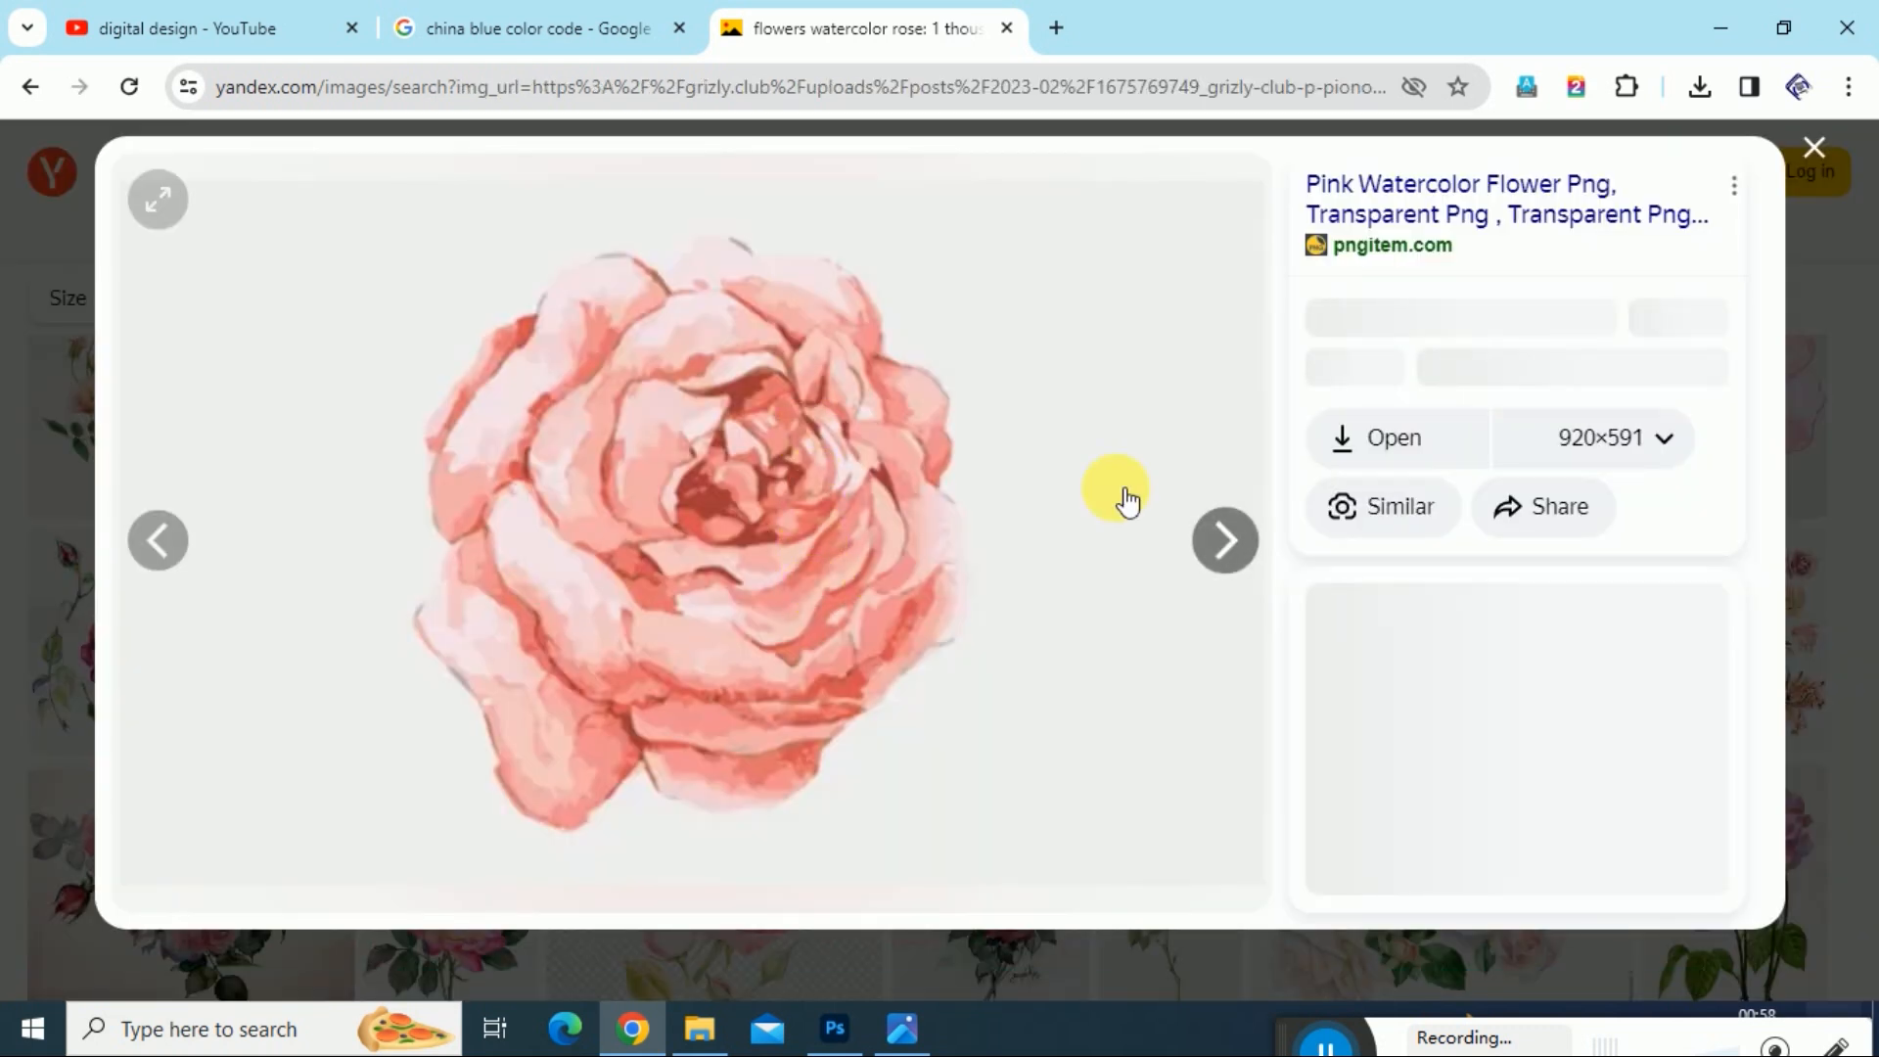
pyautogui.click(1822, 147)
pyautogui.click(705, 672)
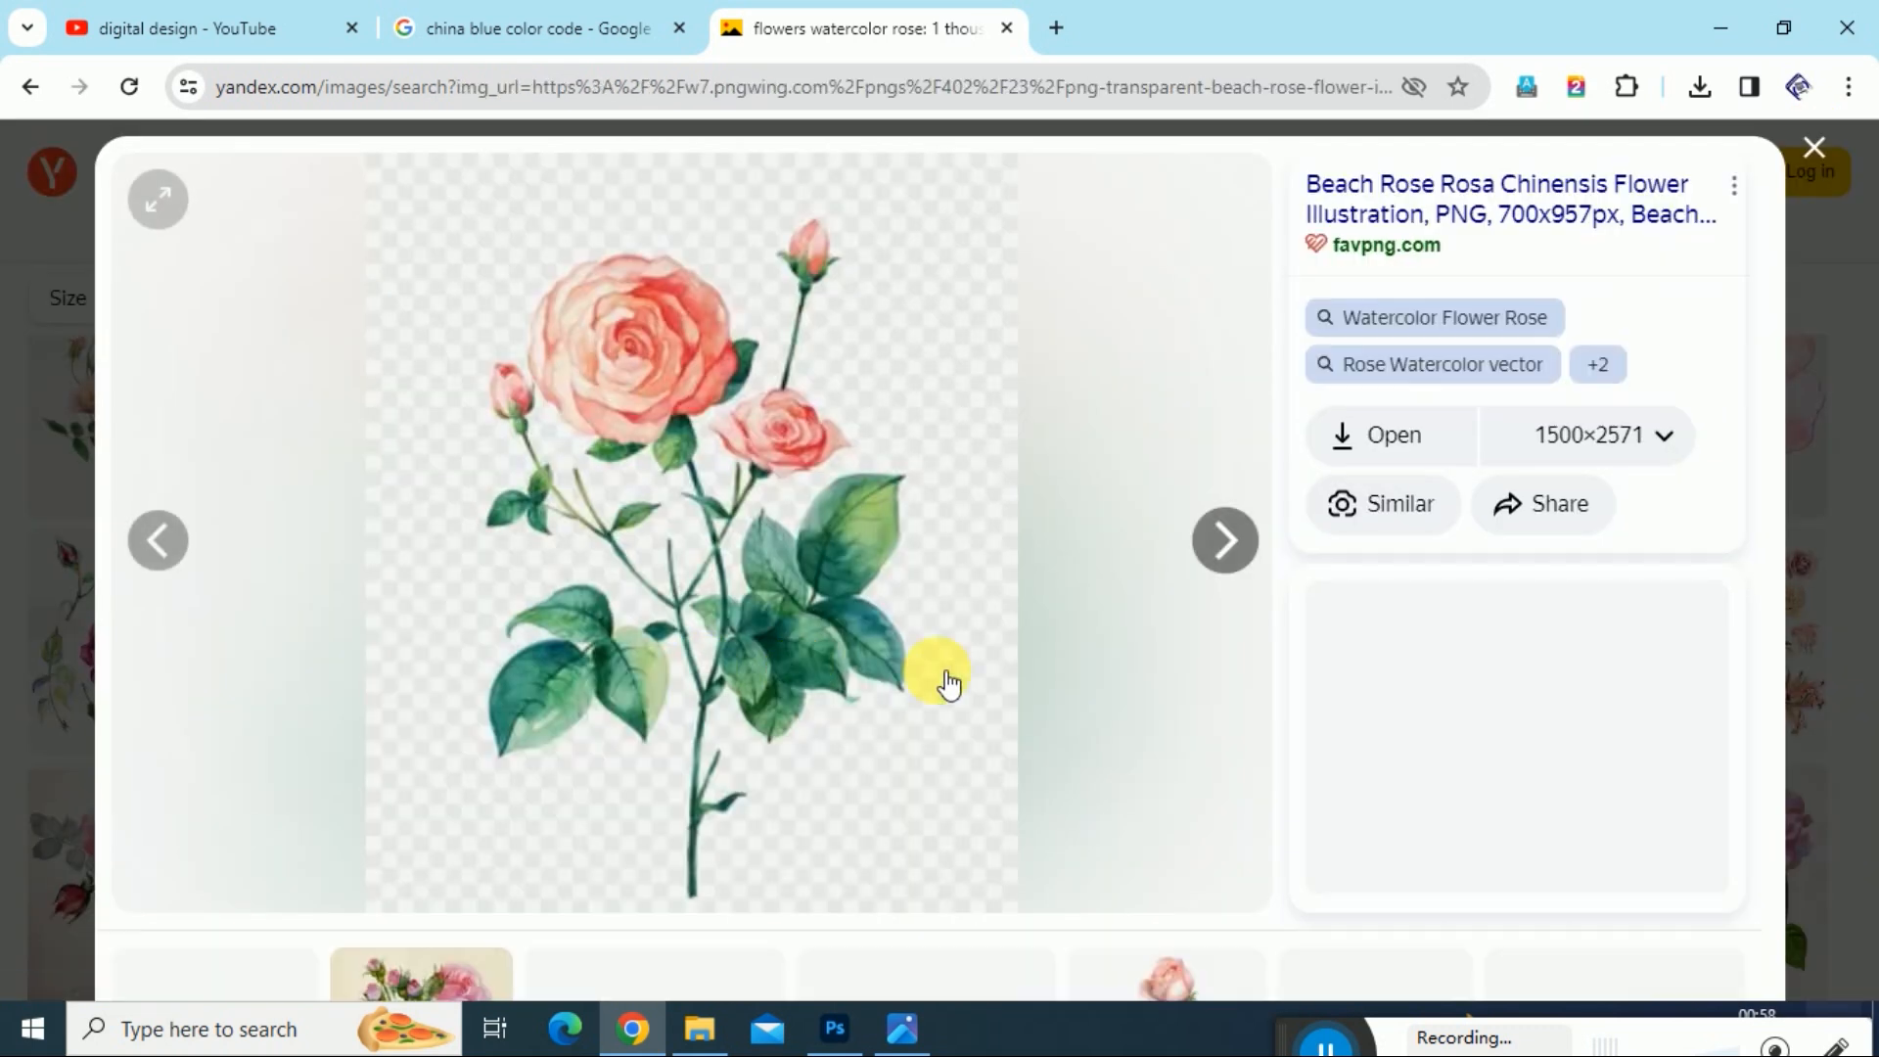
pyautogui.rightClick(752, 462)
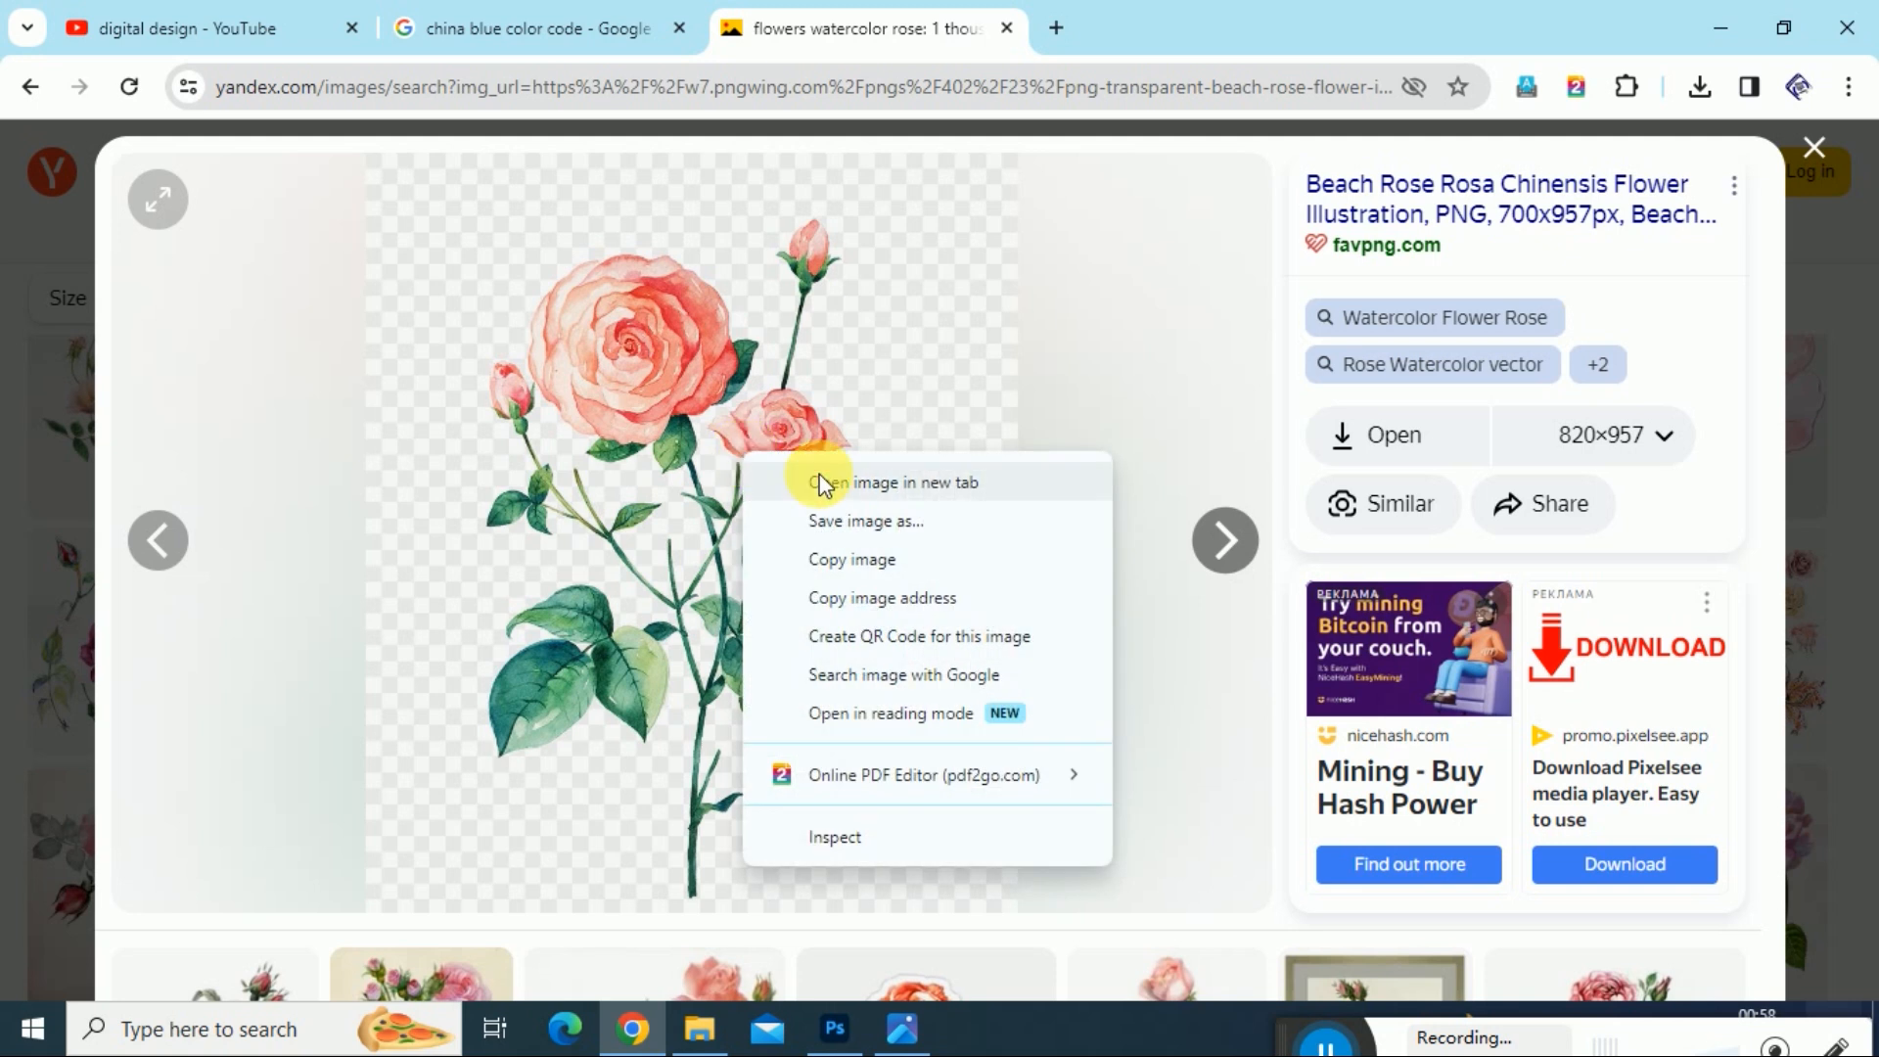
pyautogui.click(932, 530)
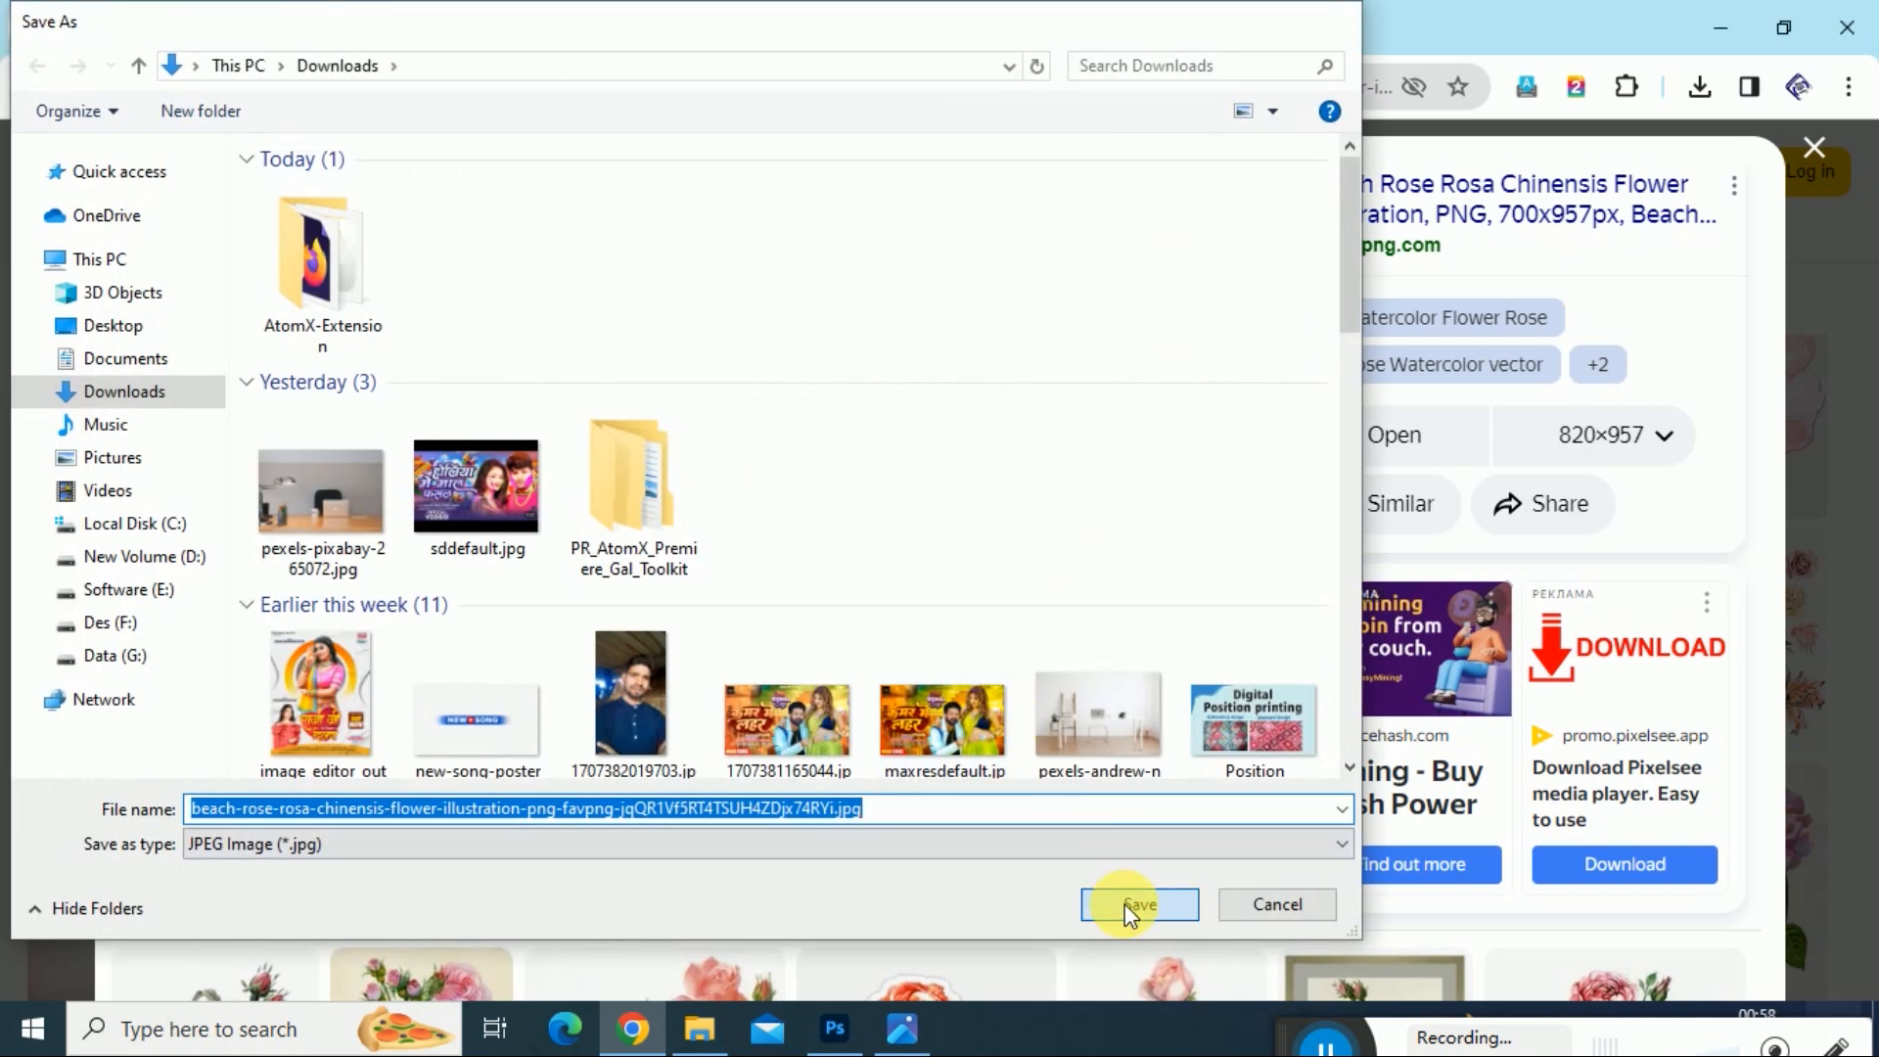
pyautogui.click(1127, 900)
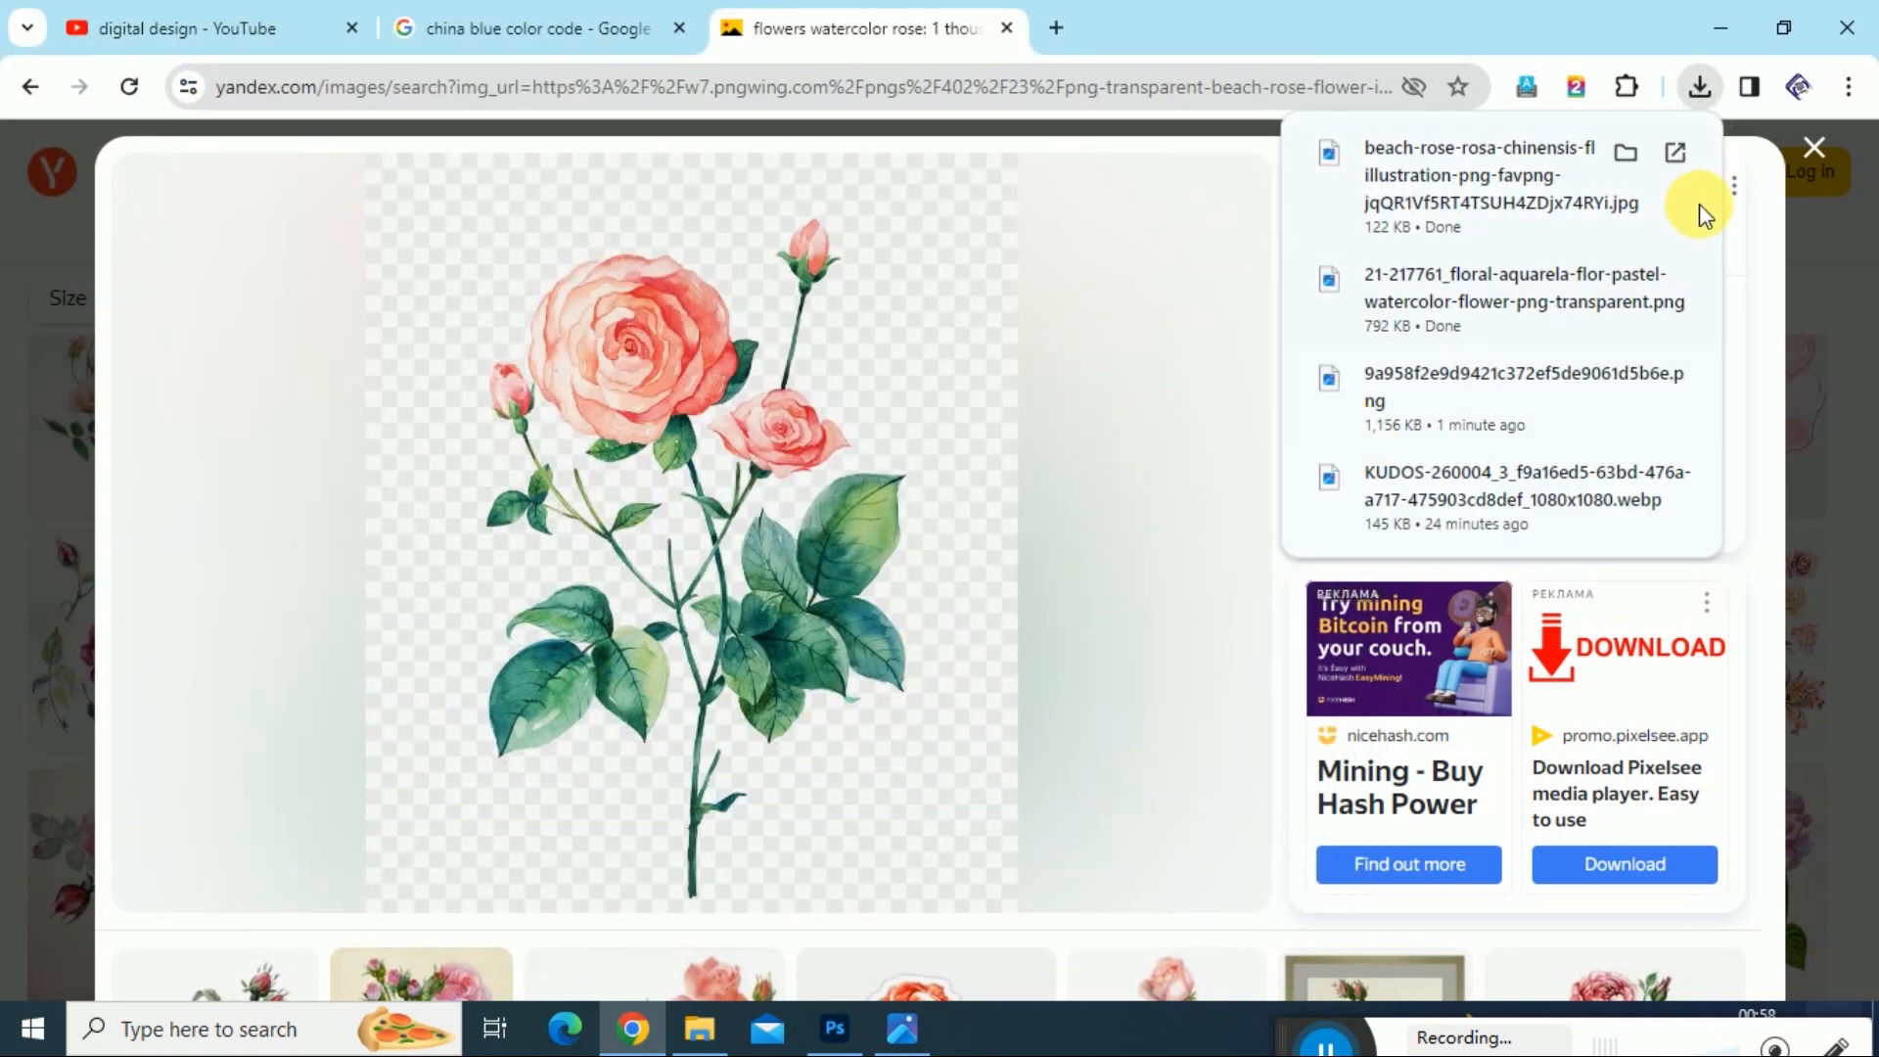
pyautogui.click(1813, 149)
# - Search Yandex Images for "flowers watercolor rose leafs" and preview the Shutterstock set of watercolor leaves and wildflowers
pyautogui.click(495, 177)
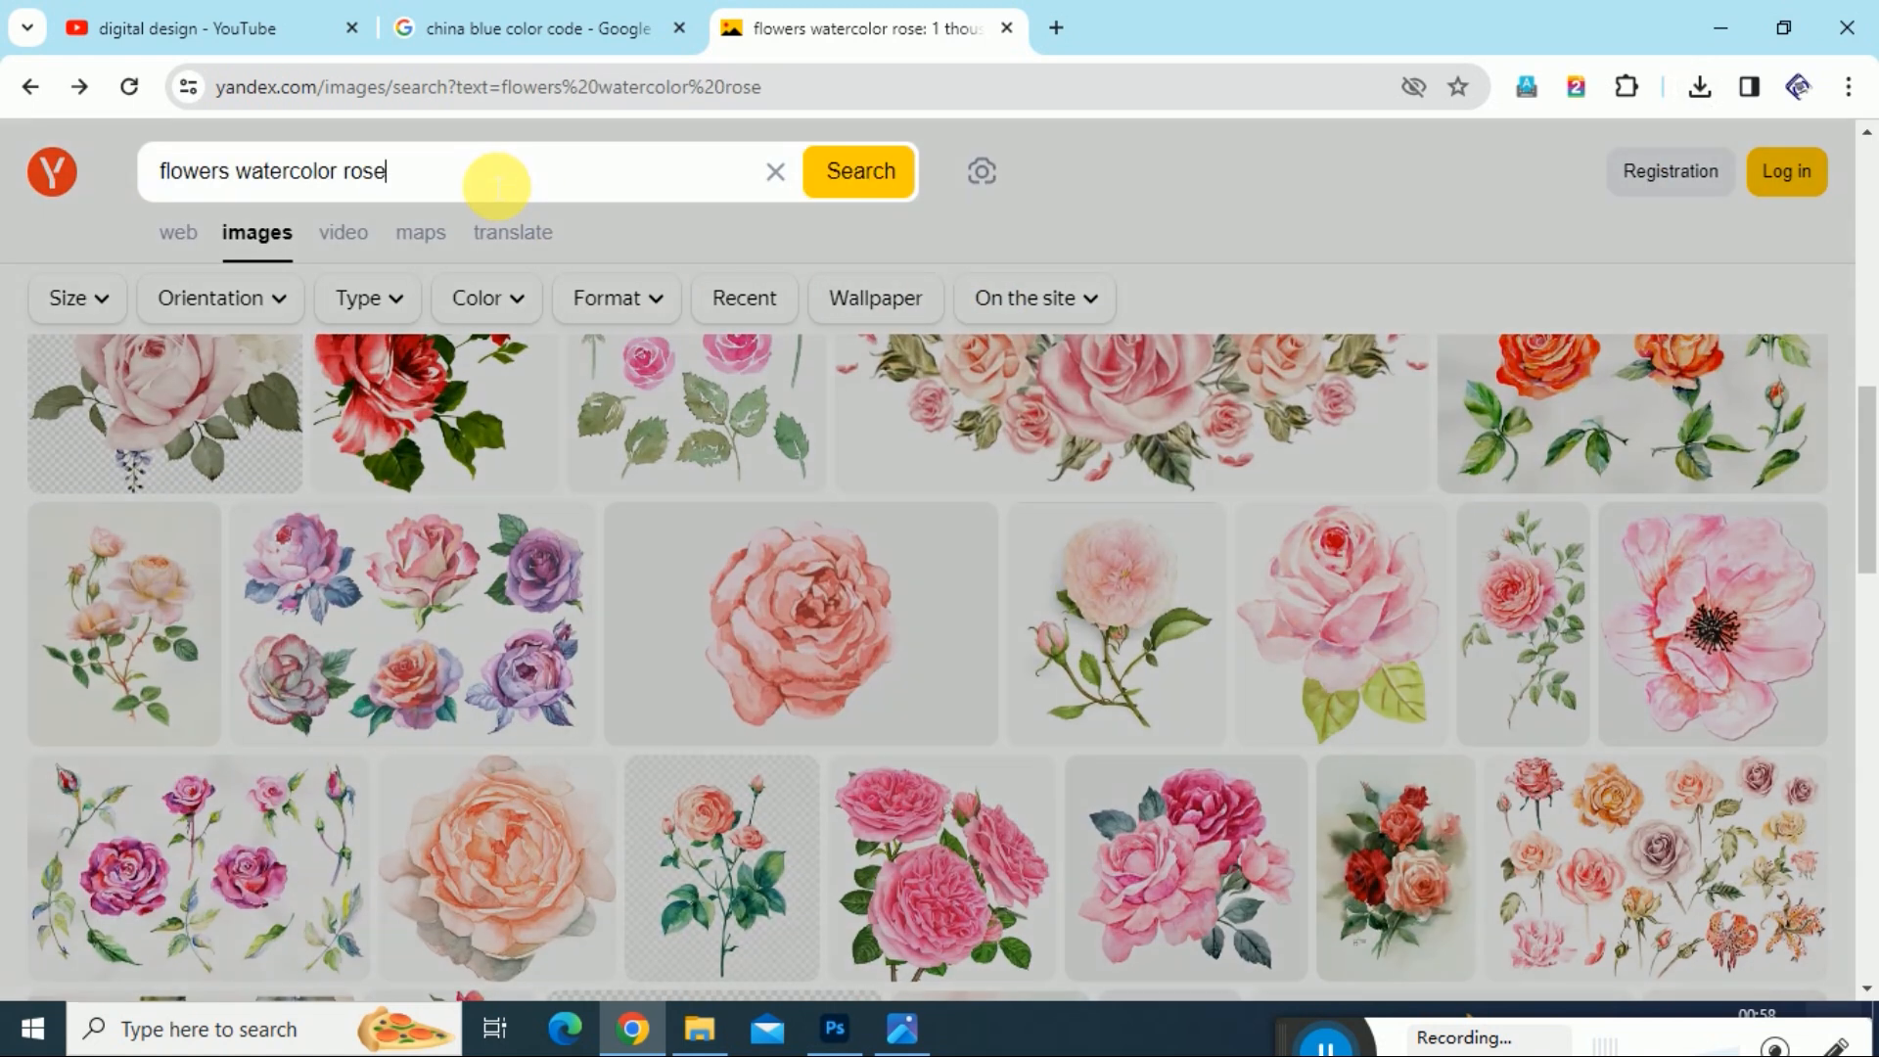
pyautogui.write('leafs')
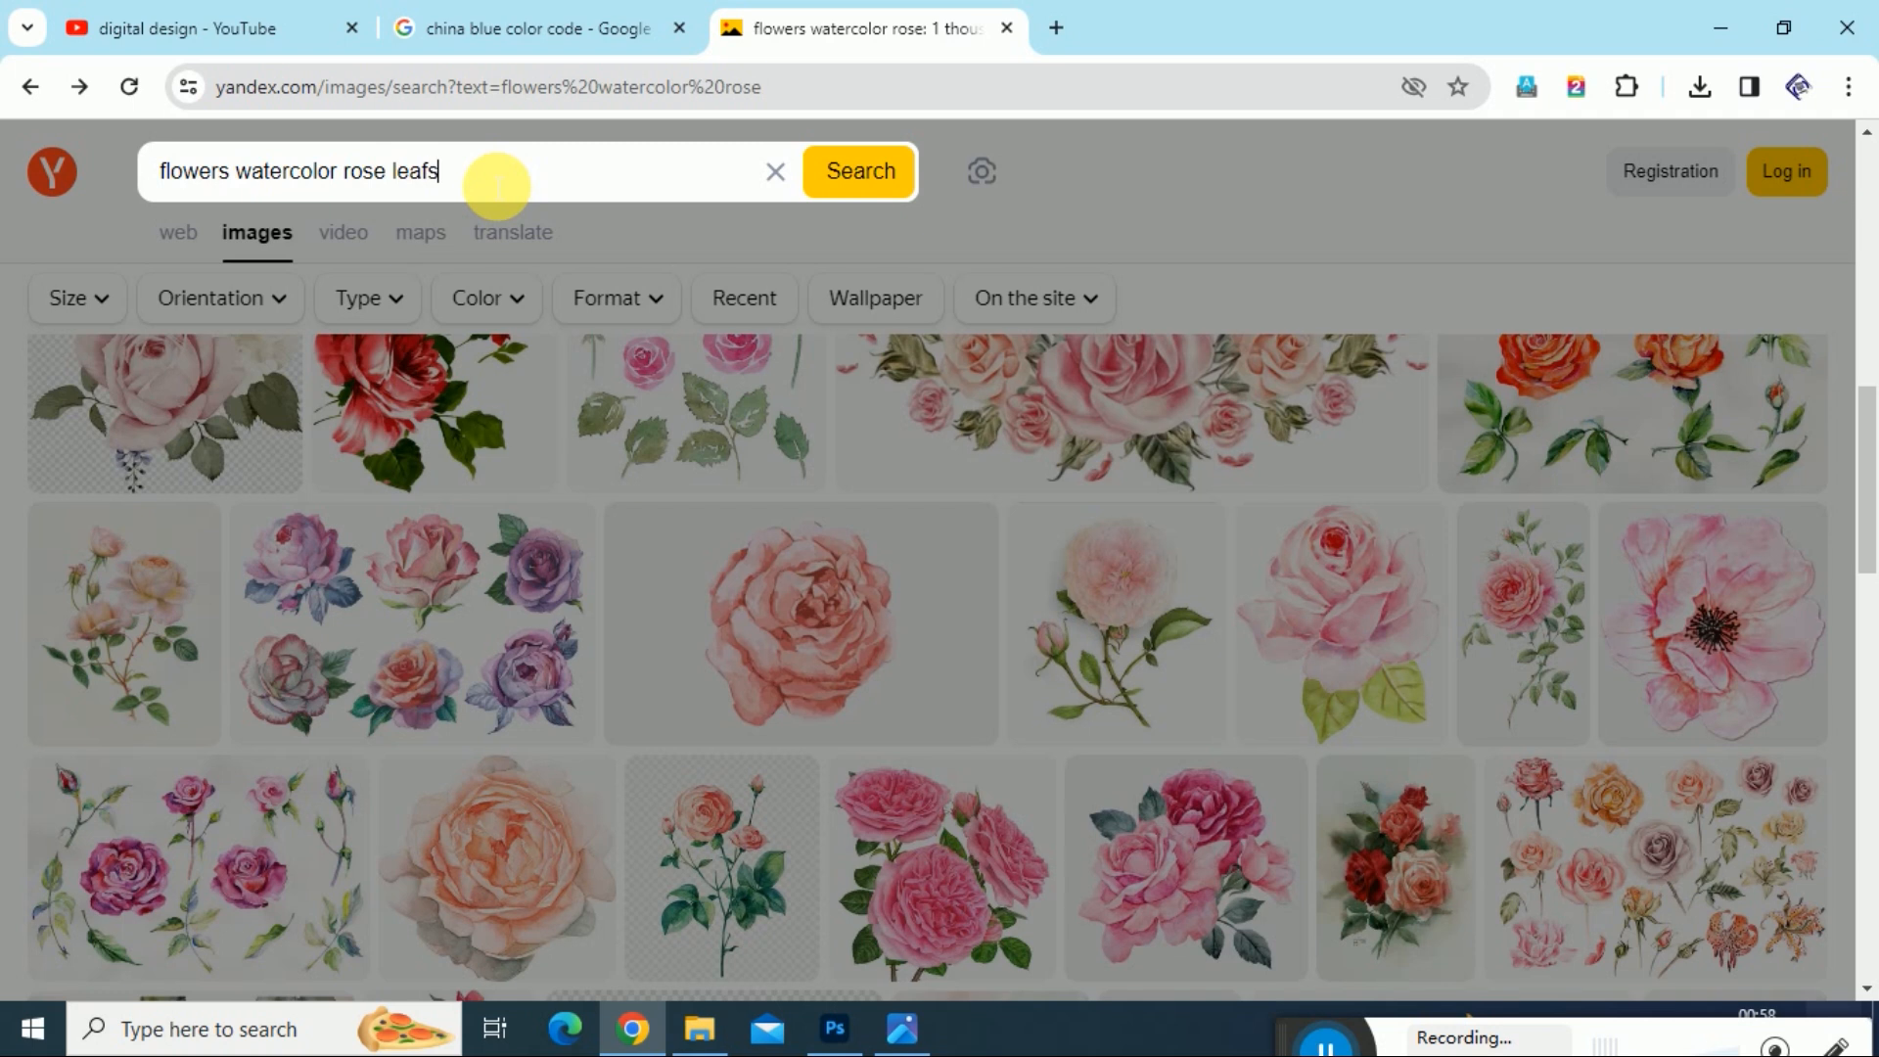
pyautogui.press('Return')
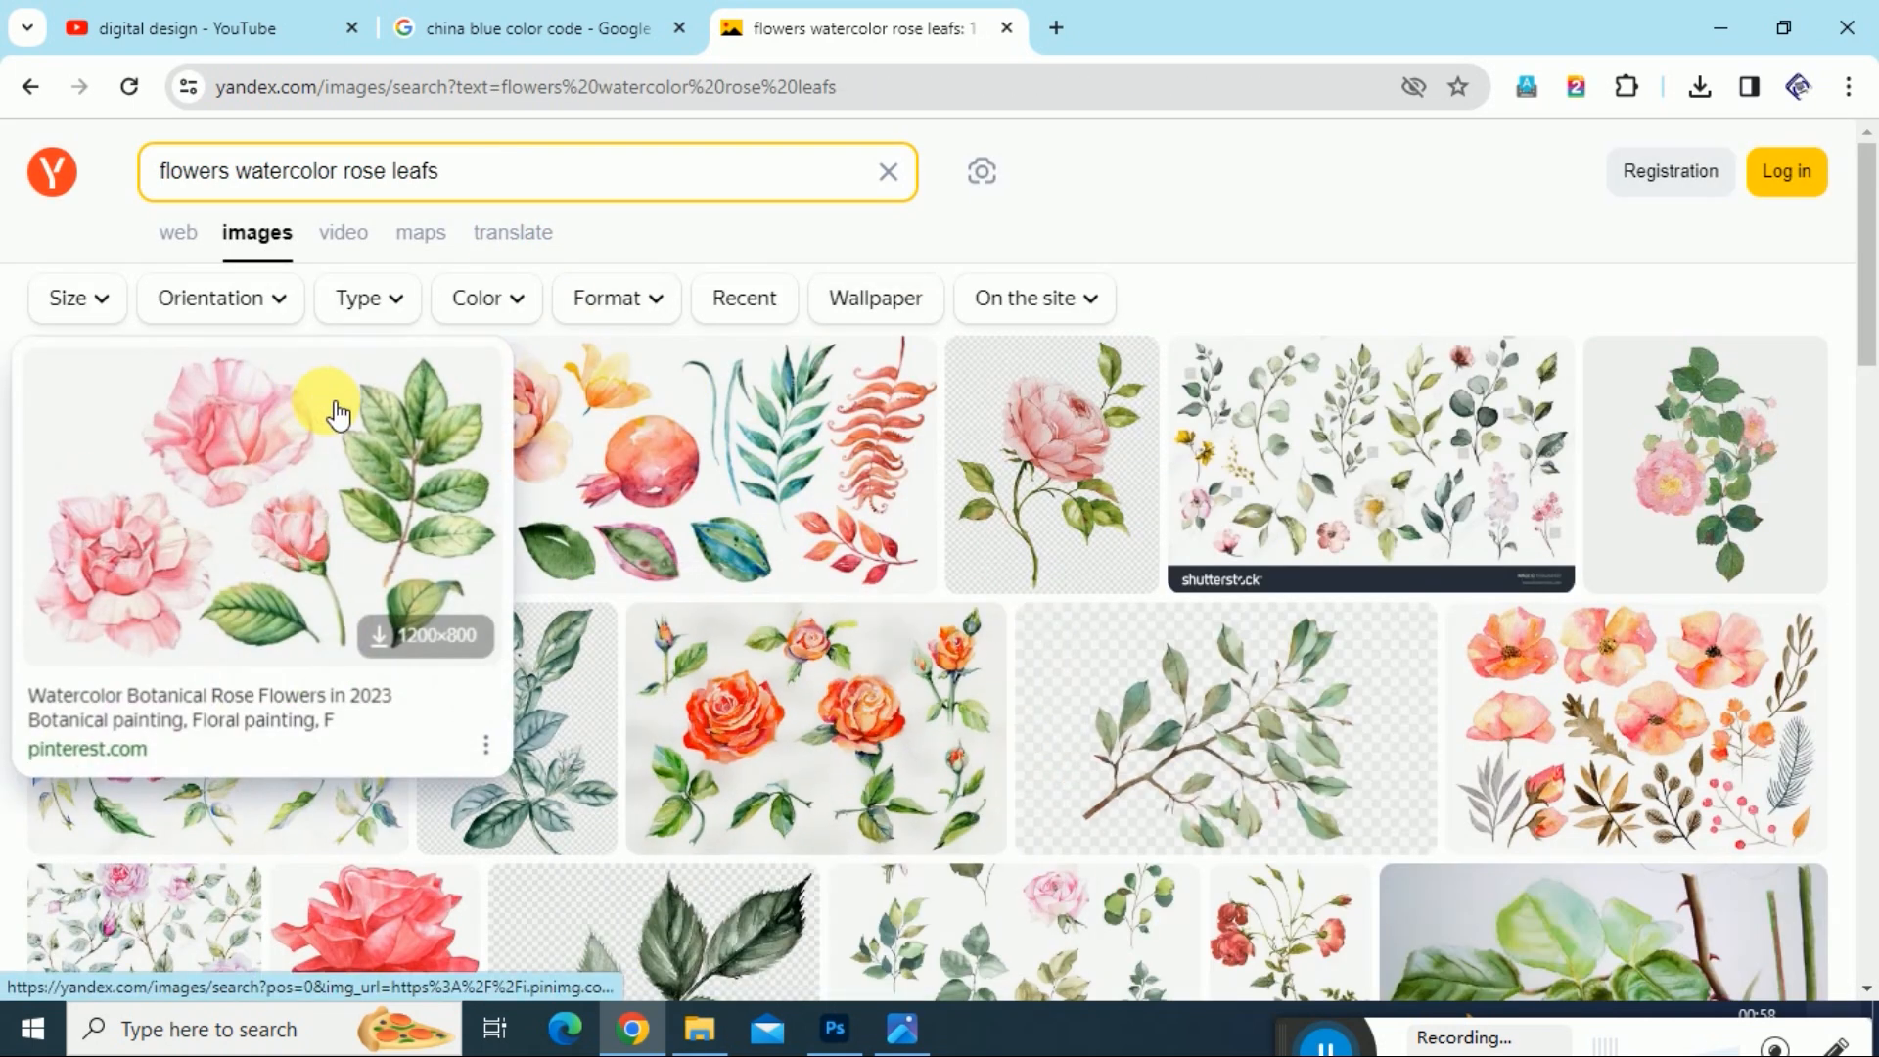
pyautogui.click(1456, 428)
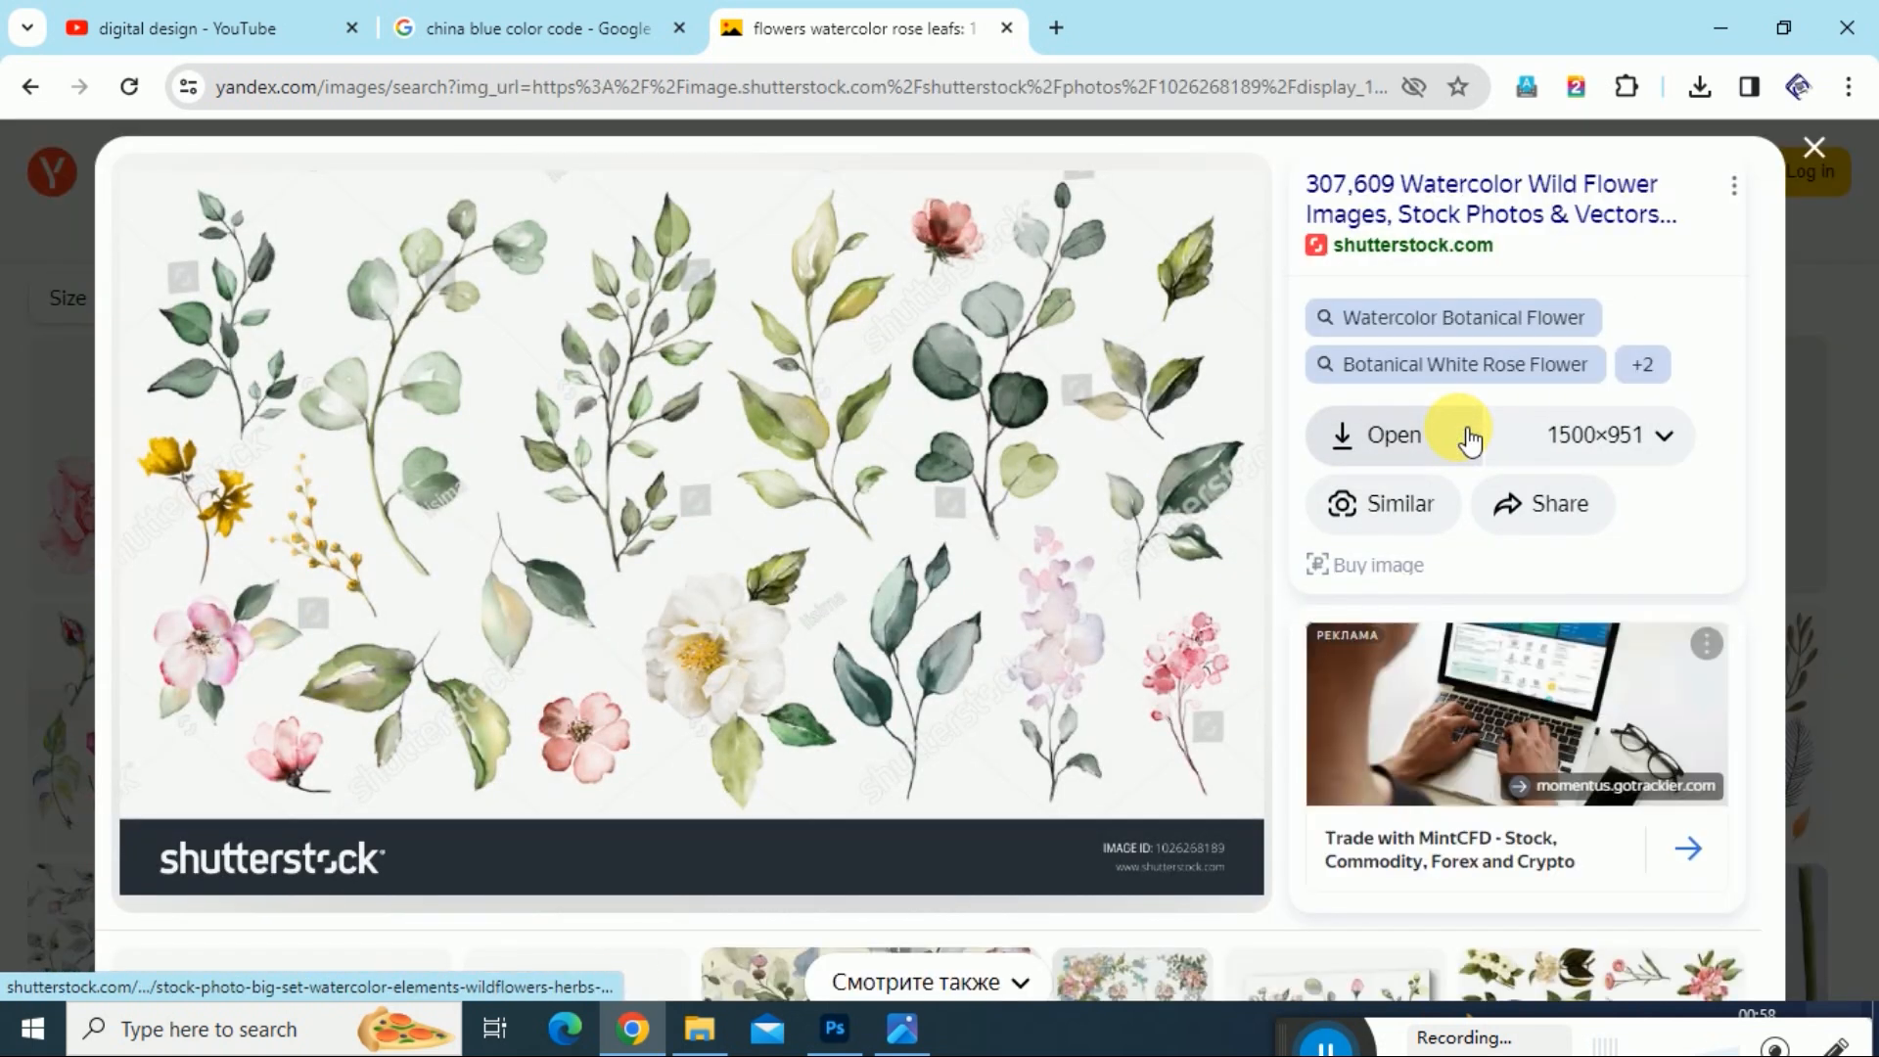
# - Find the green watercolor rose leaves image from pngegg.com and save it as a PNG in the Downloads folder
pyautogui.click(1811, 157)
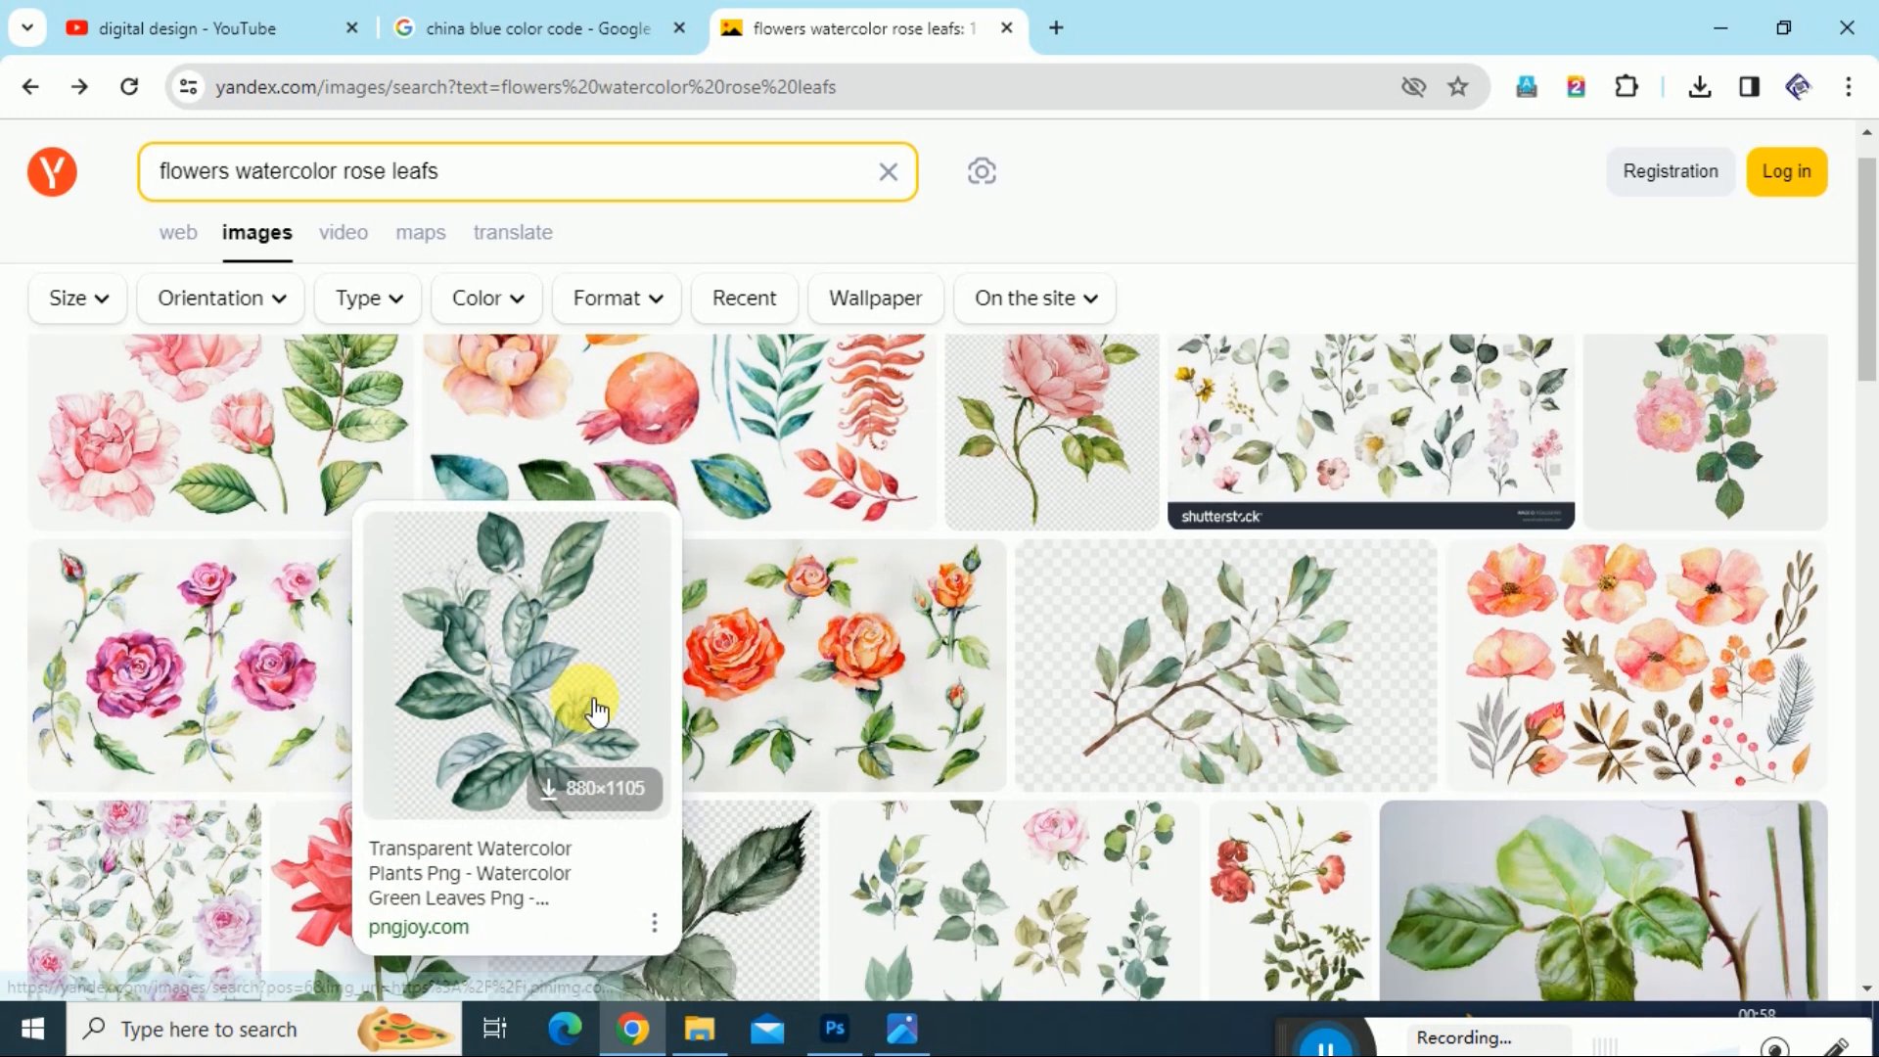
pyautogui.scroll(-3, 502, 749)
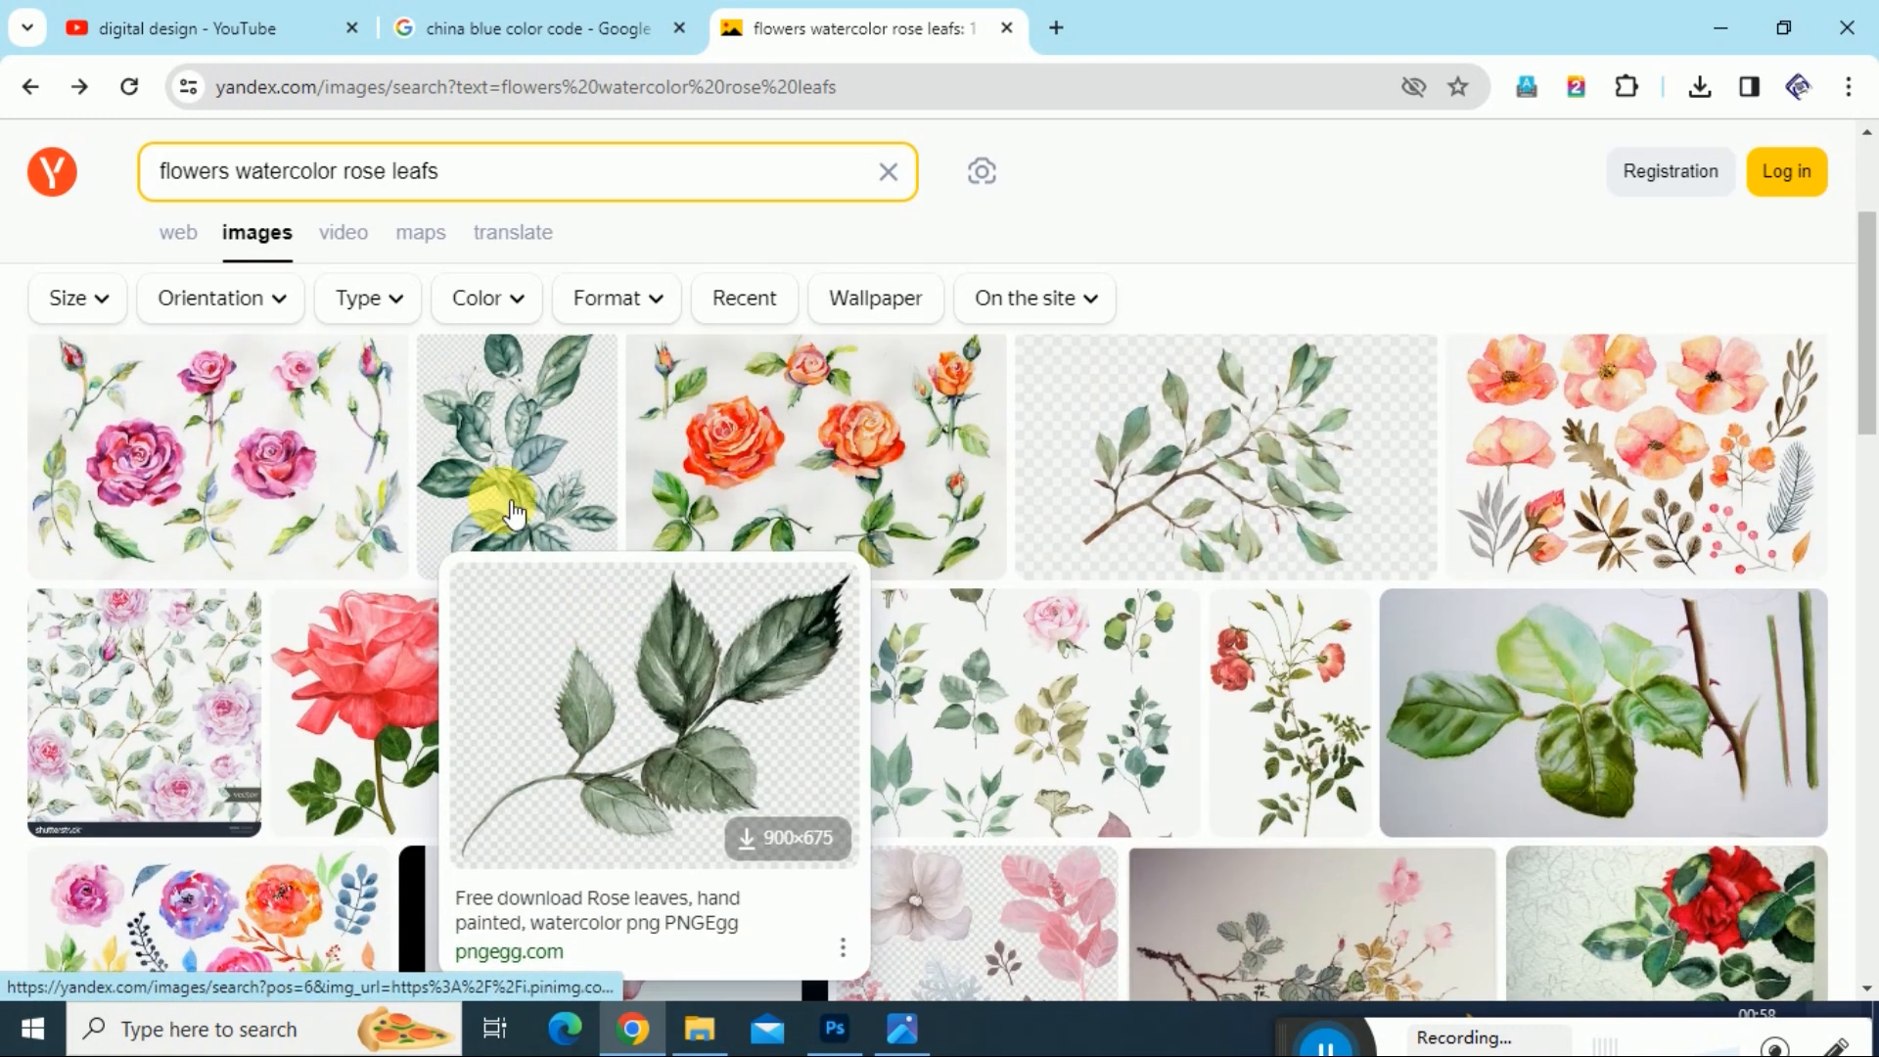
pyautogui.moveTo(508, 492)
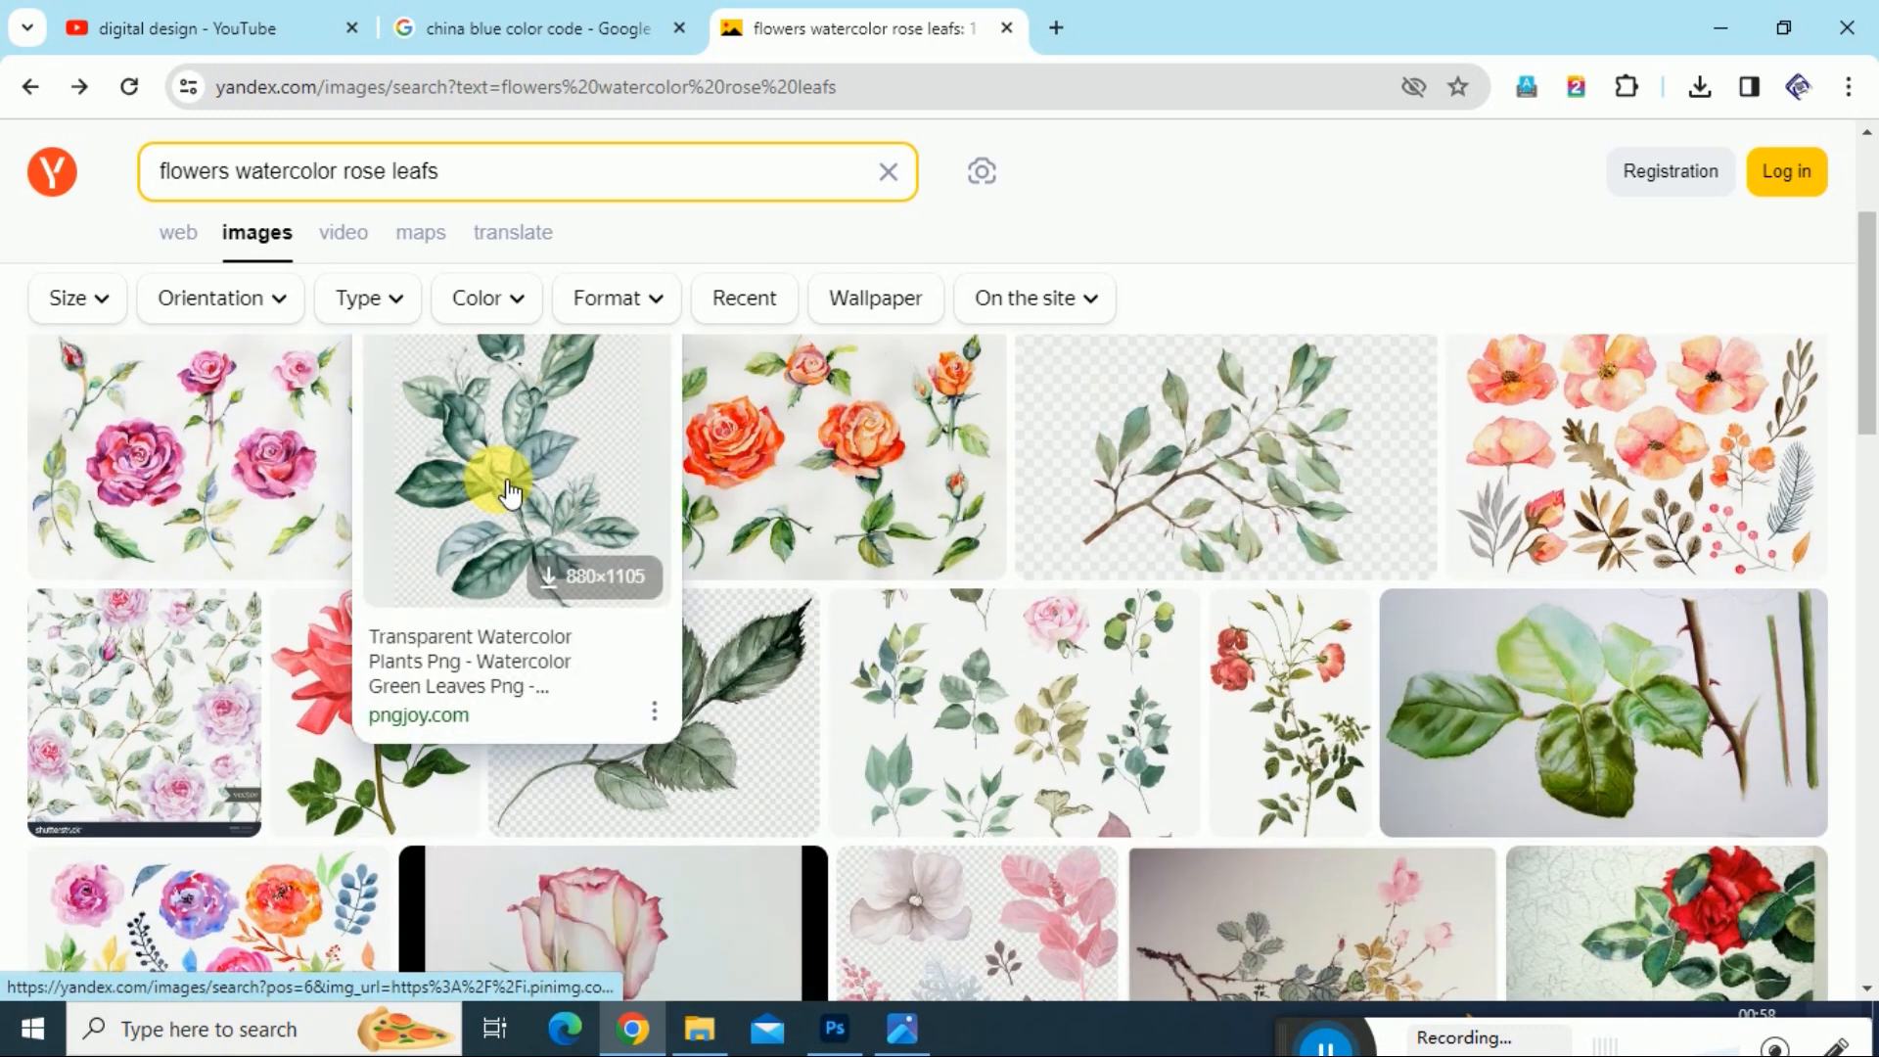
pyautogui.click(747, 713)
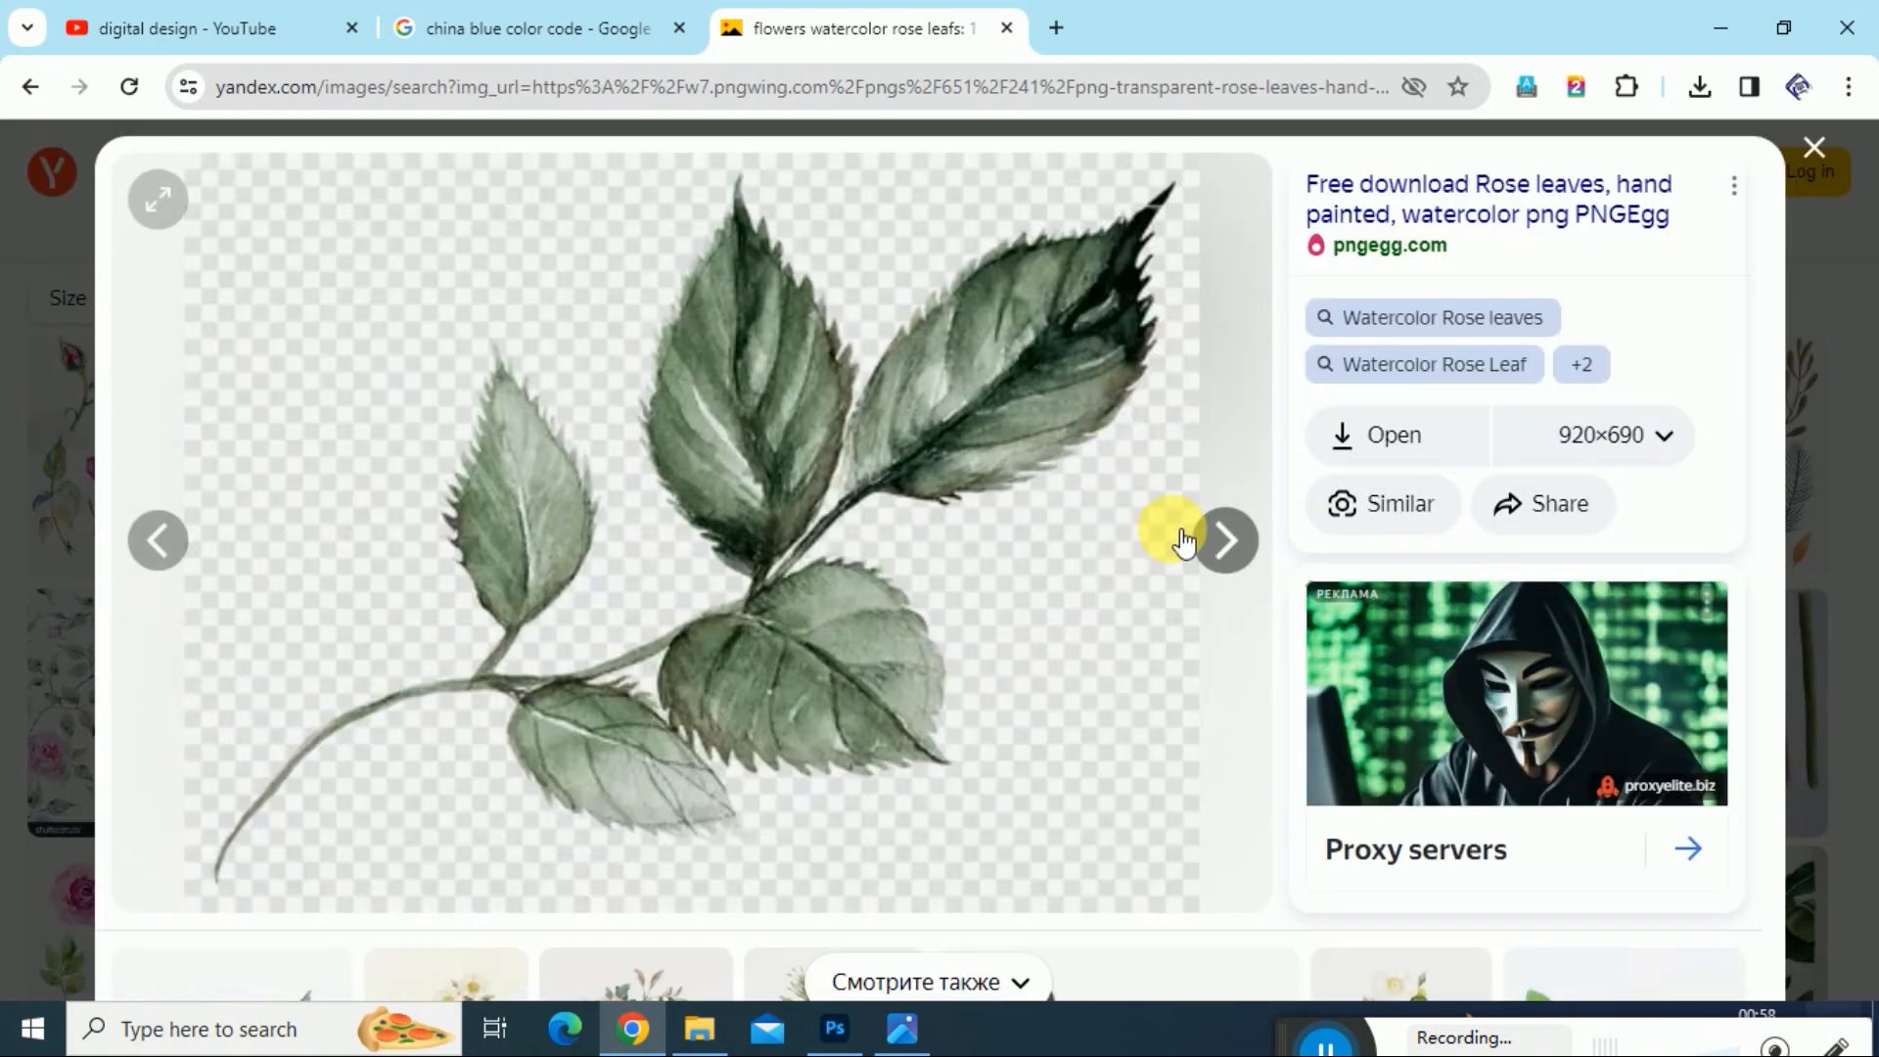
pyautogui.rightClick(949, 440)
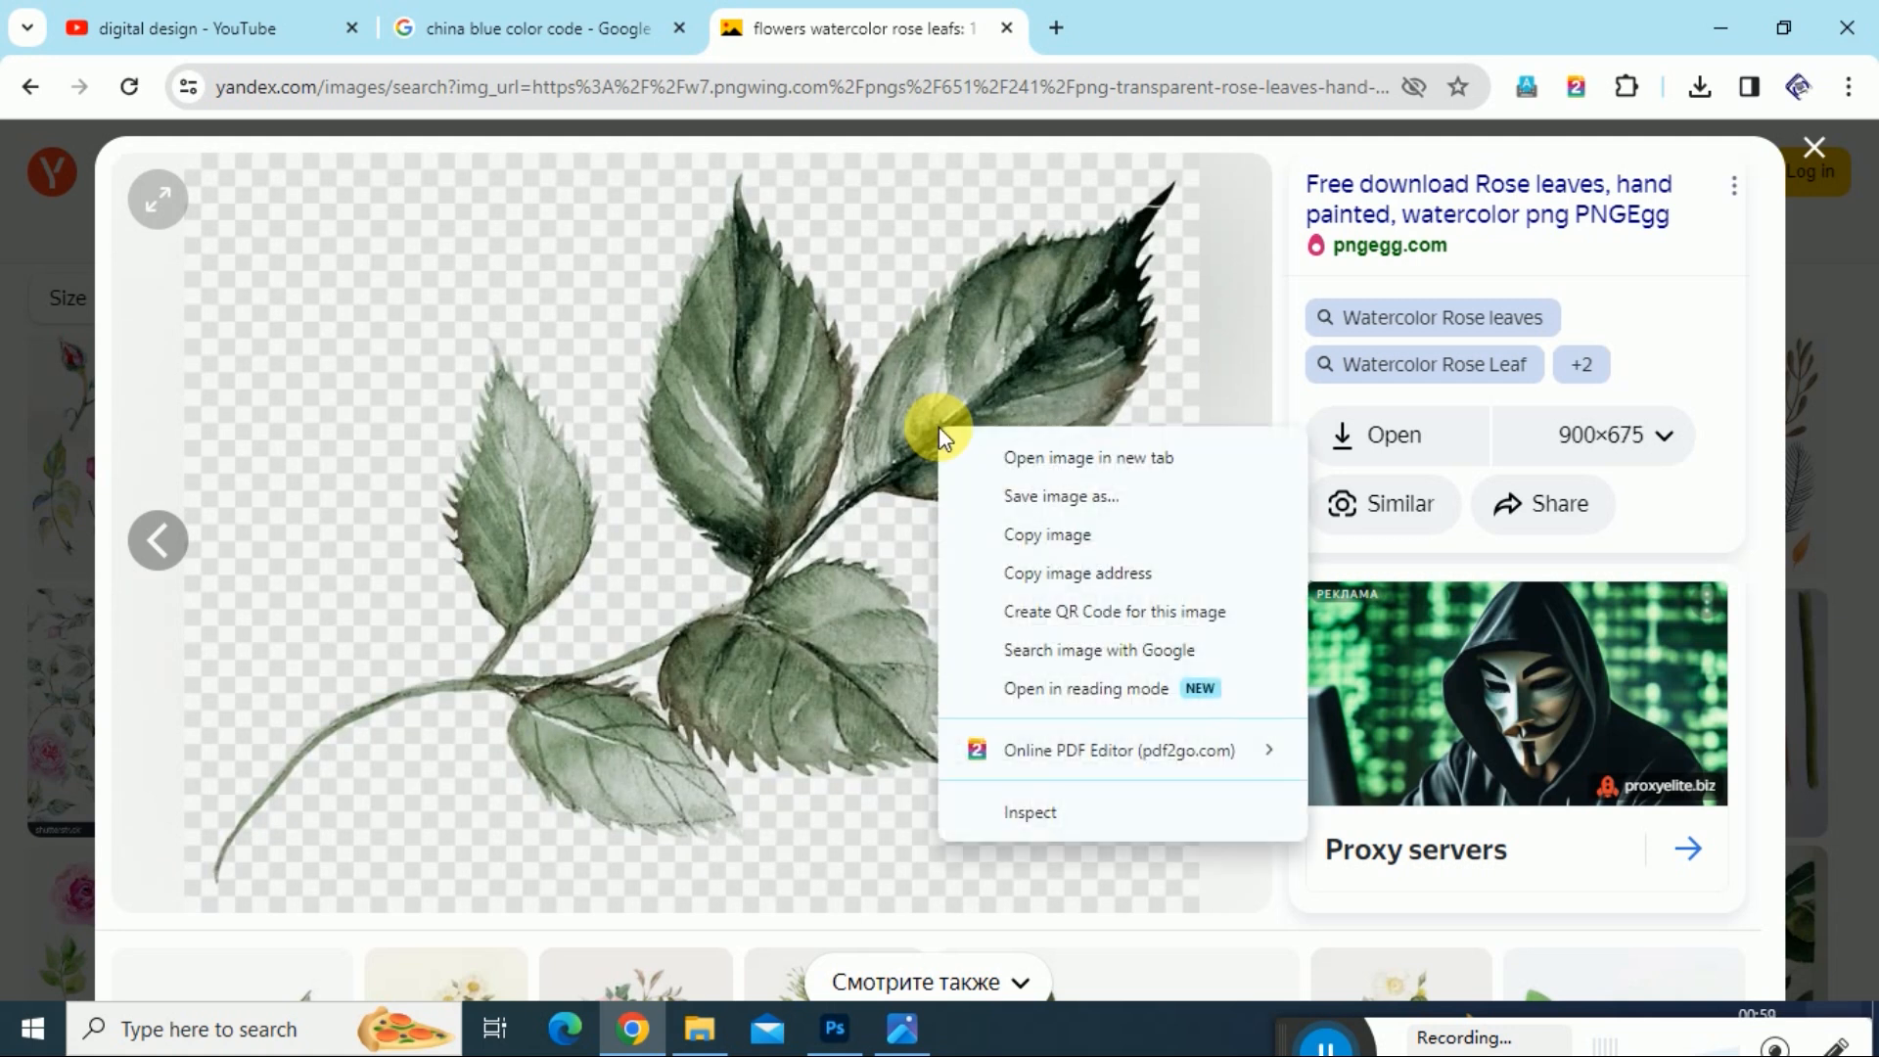
pyautogui.click(1157, 585)
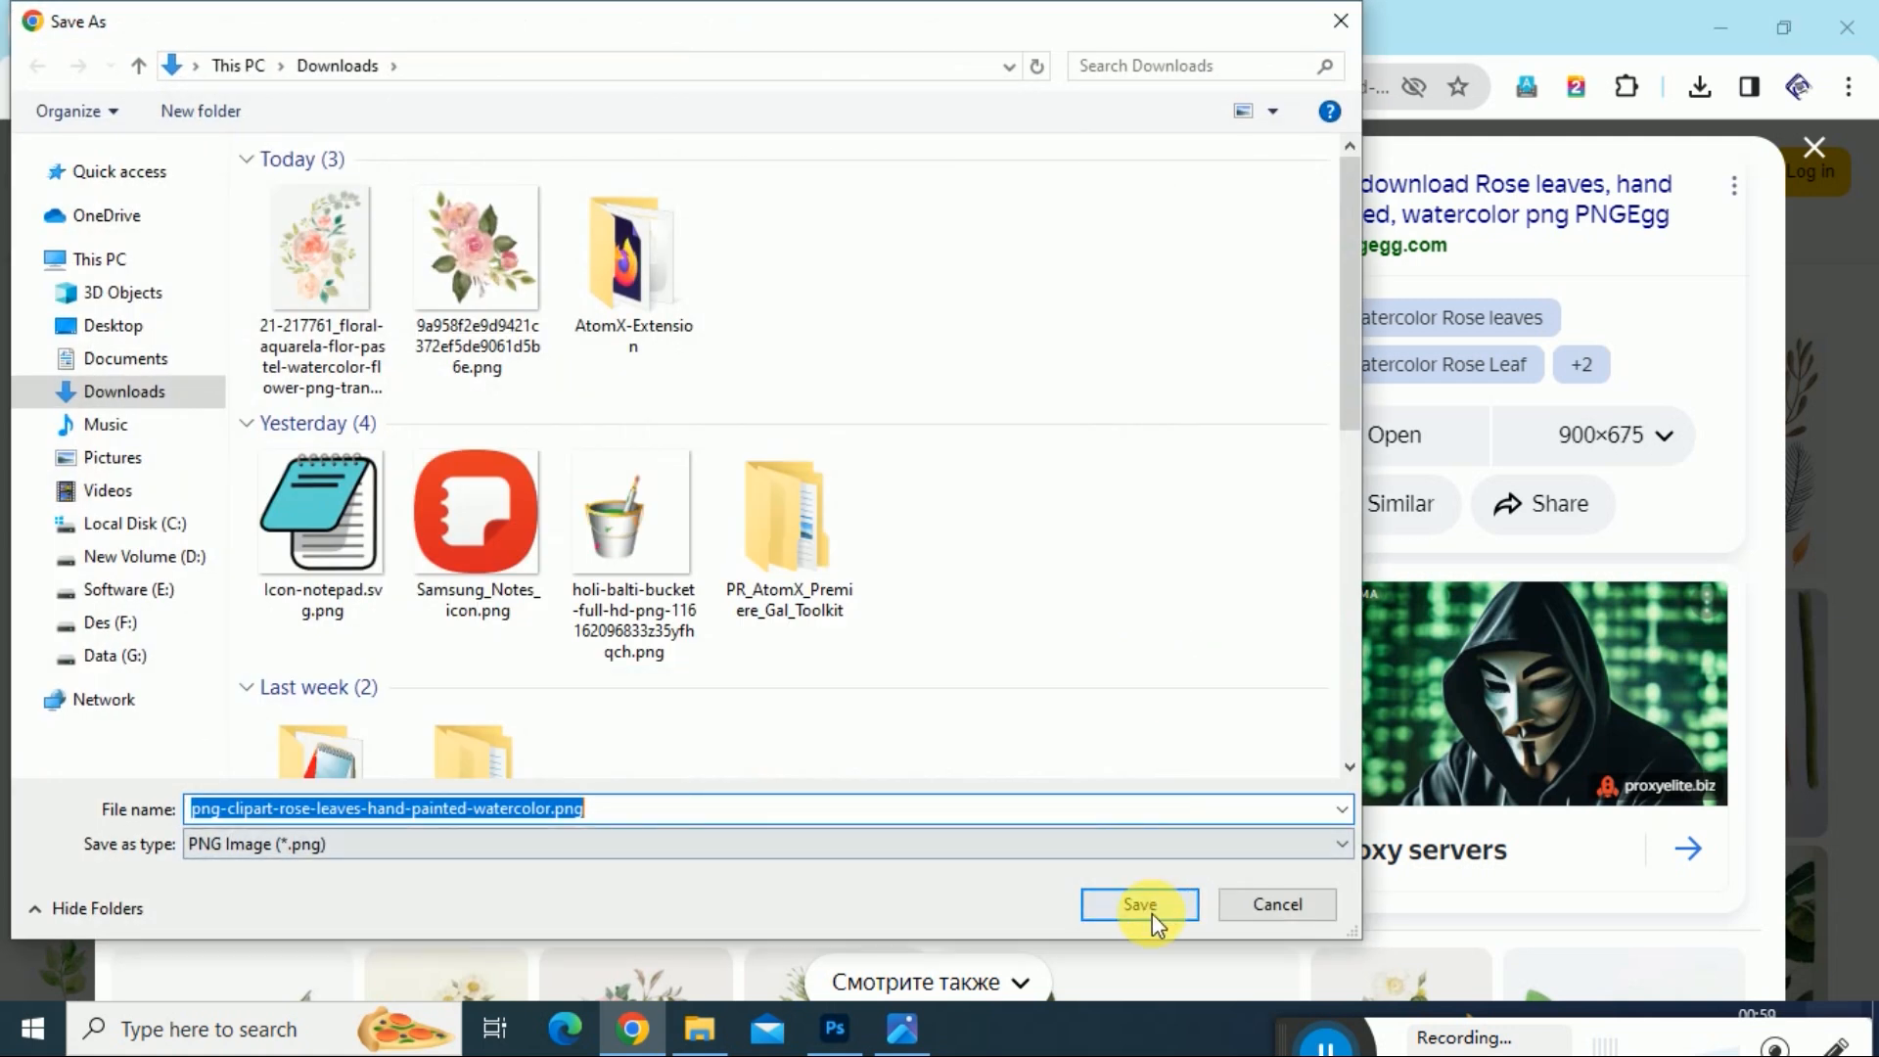
pyautogui.click(1150, 911)
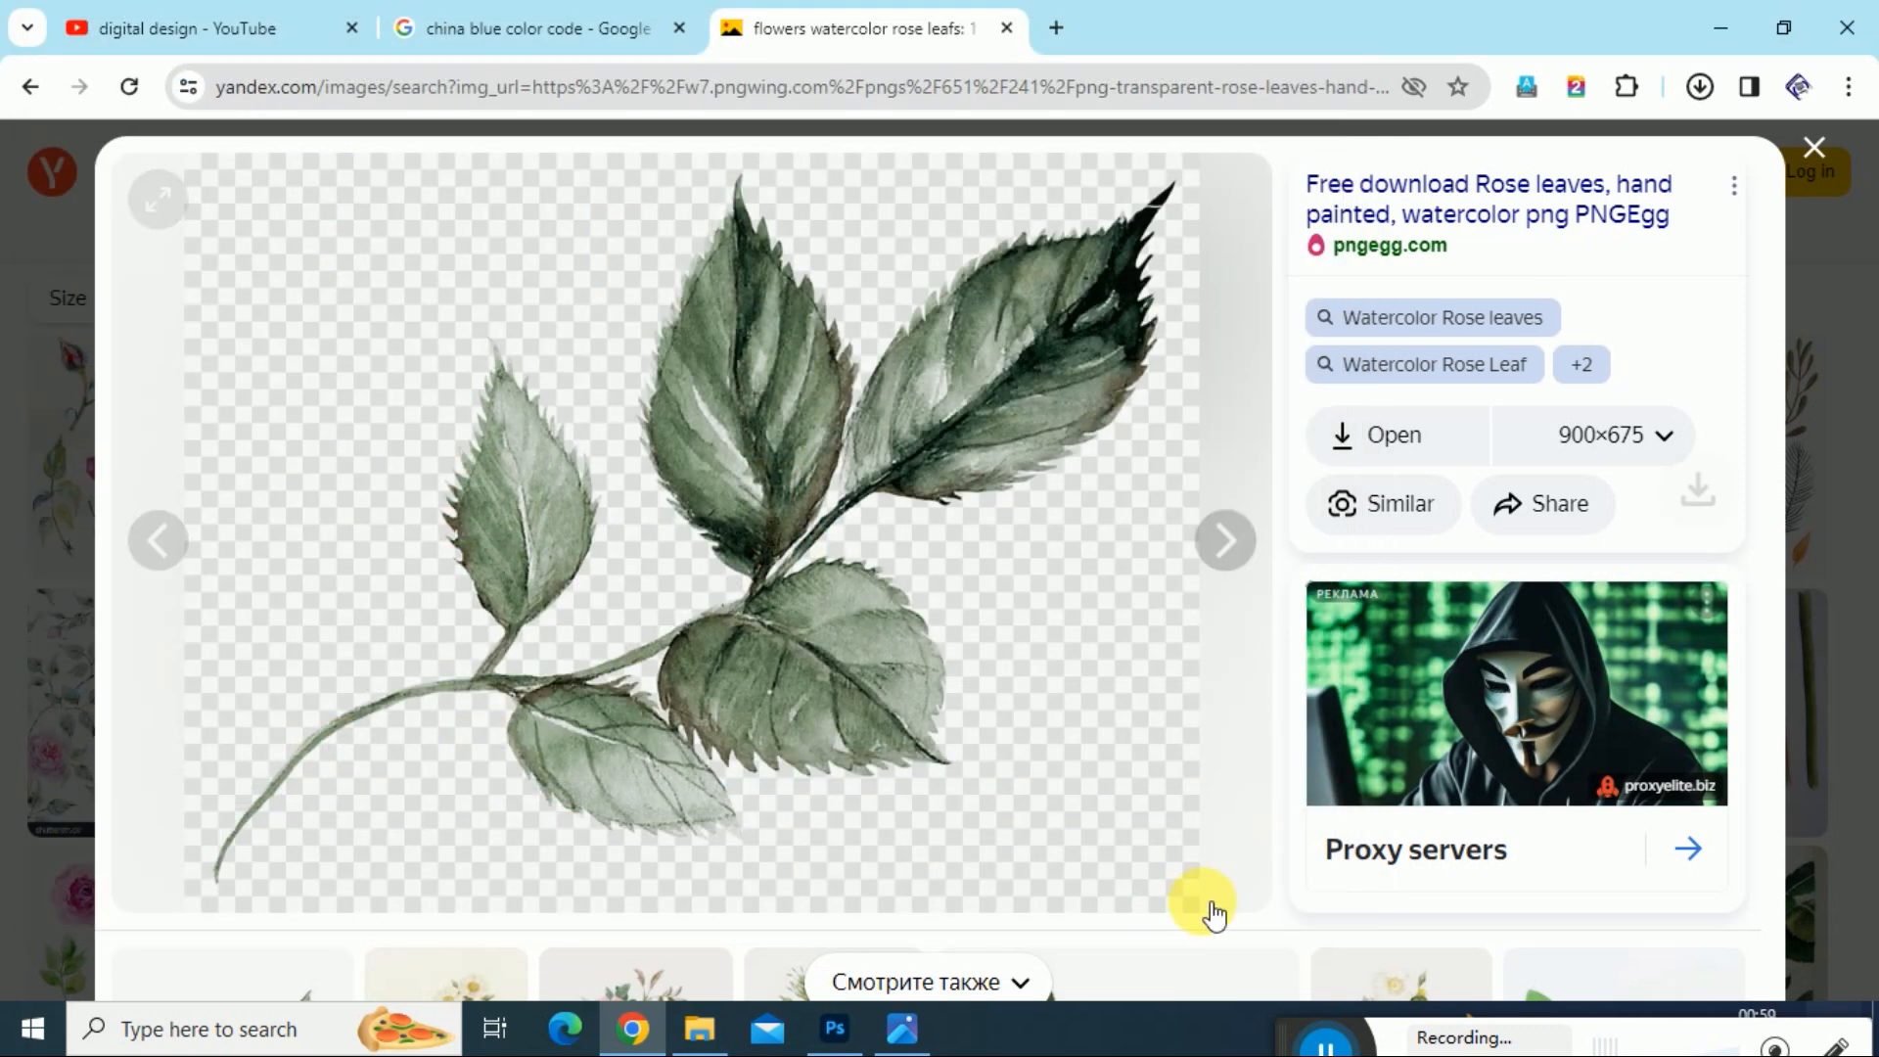
# - Find the Vintage Set Pink Roses Leaves illustration from realbarta.com and save it as a JPEG in the Downloads folder
pyautogui.scroll(-7, 959, 675)
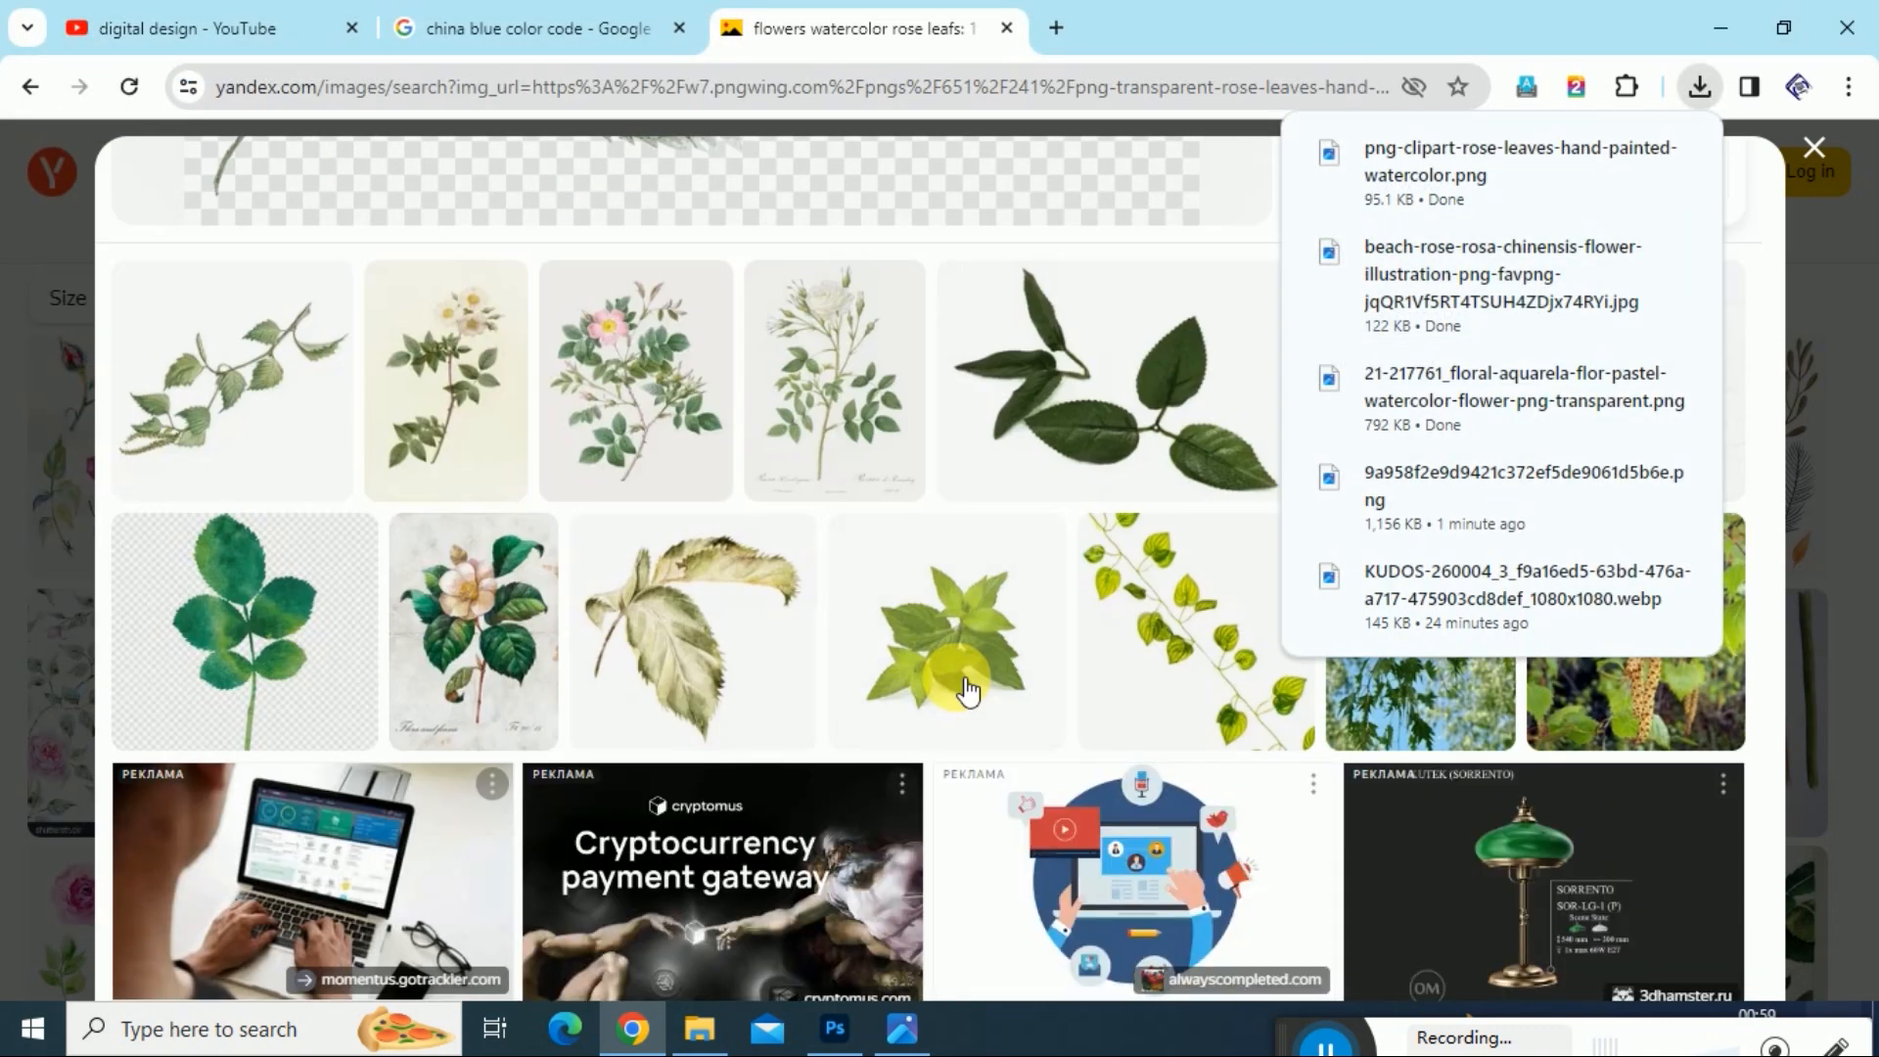
pyautogui.scroll(-4, 967, 689)
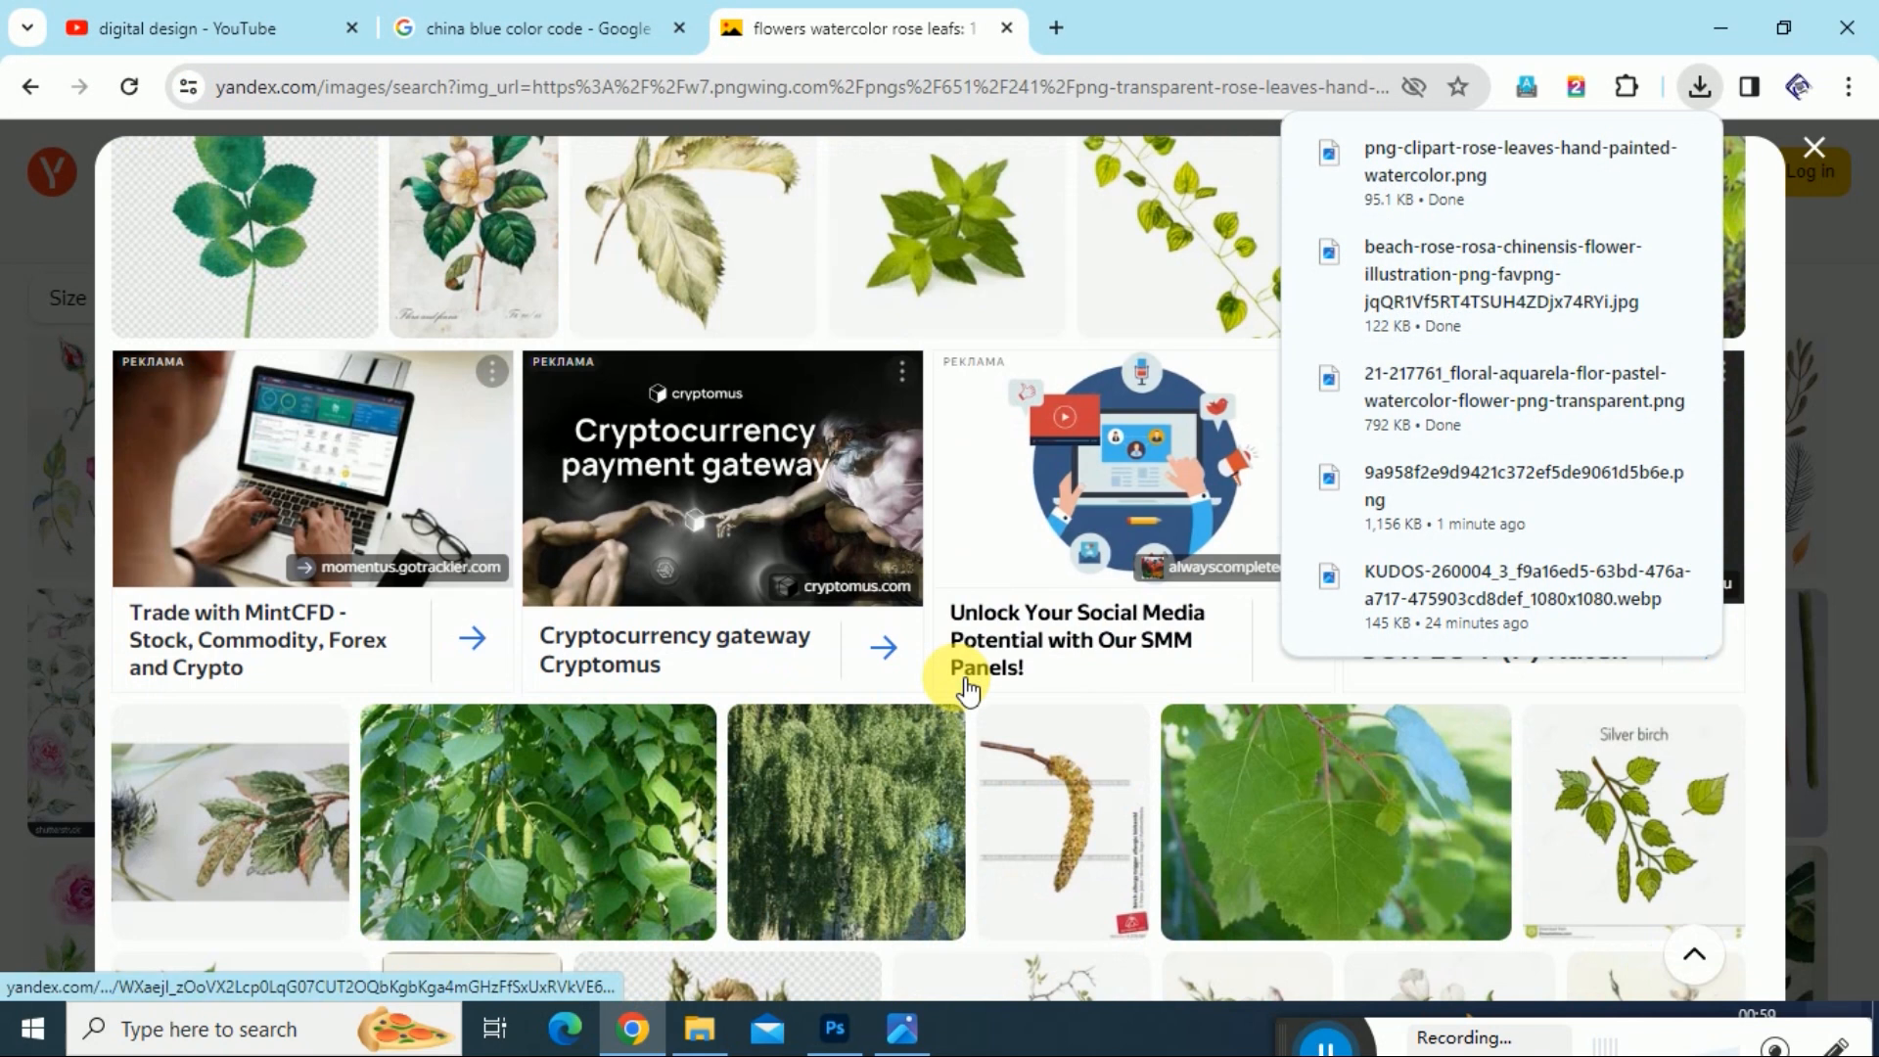
pyautogui.scroll(10, 966, 690)
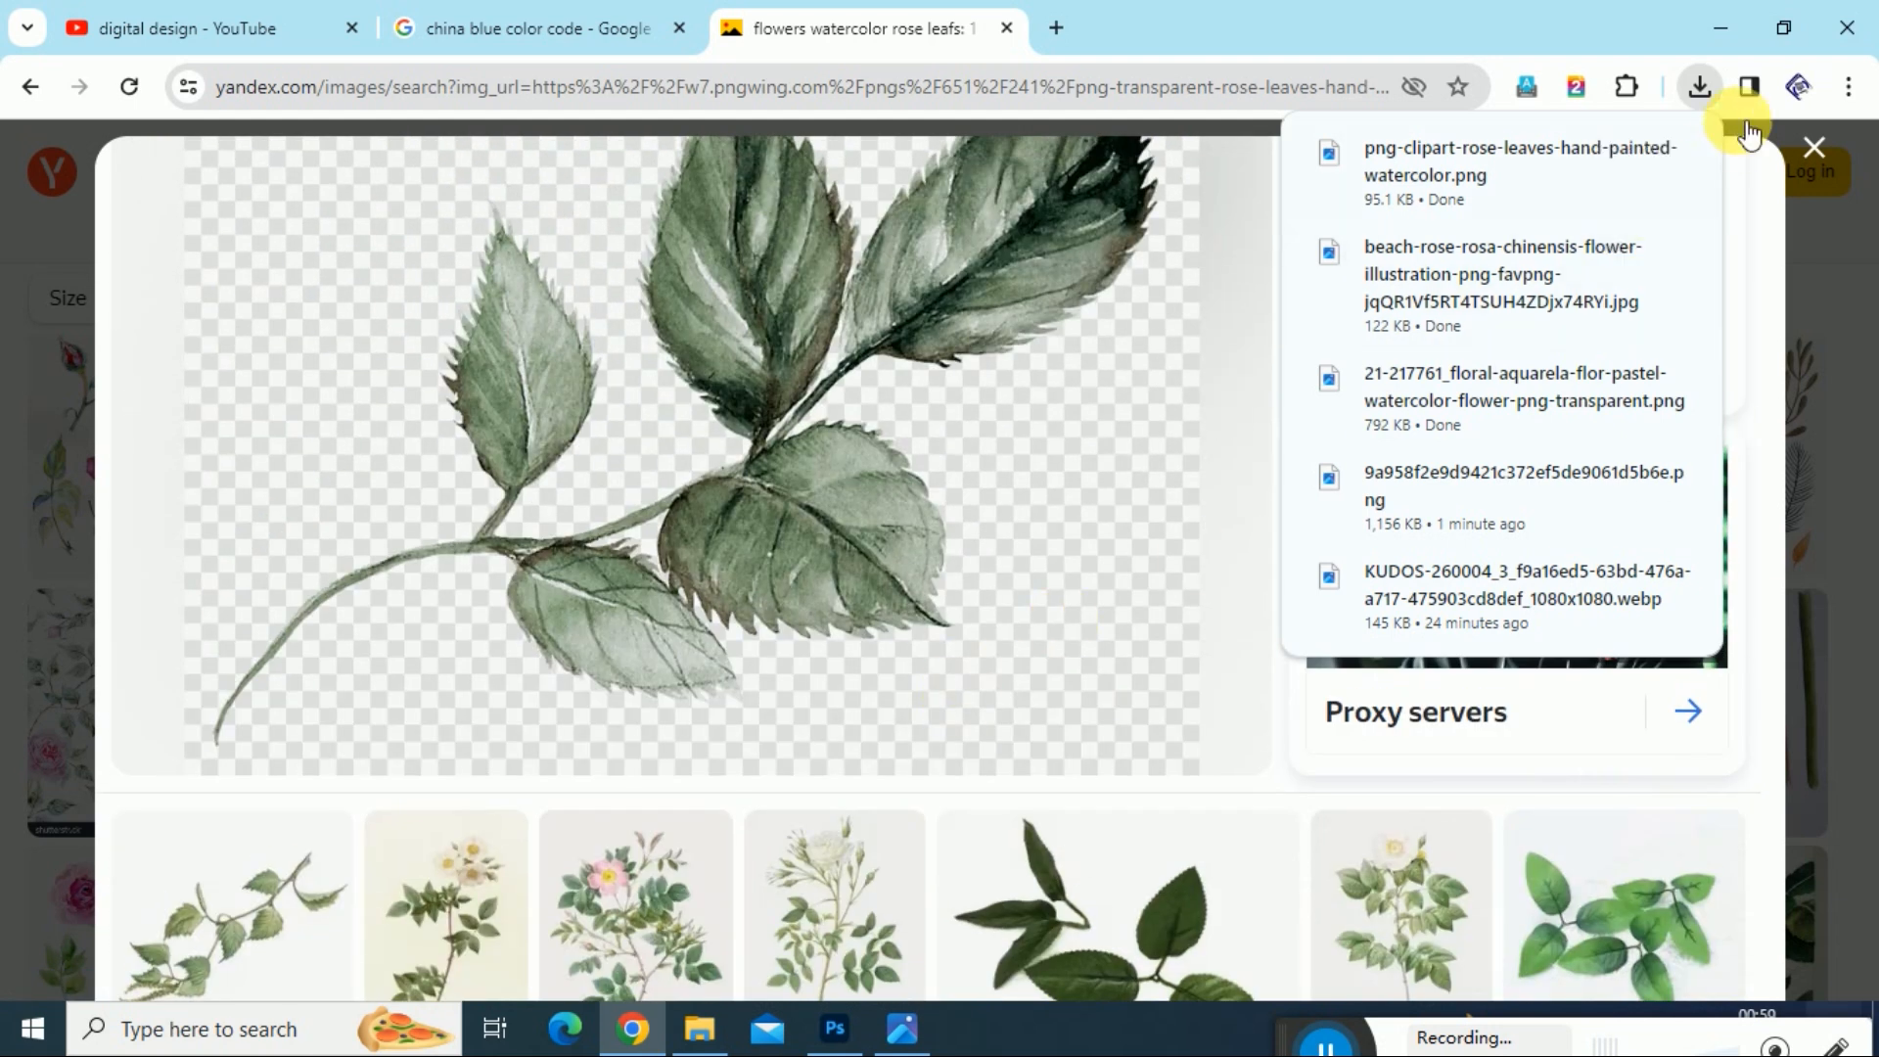
pyautogui.click(1811, 147)
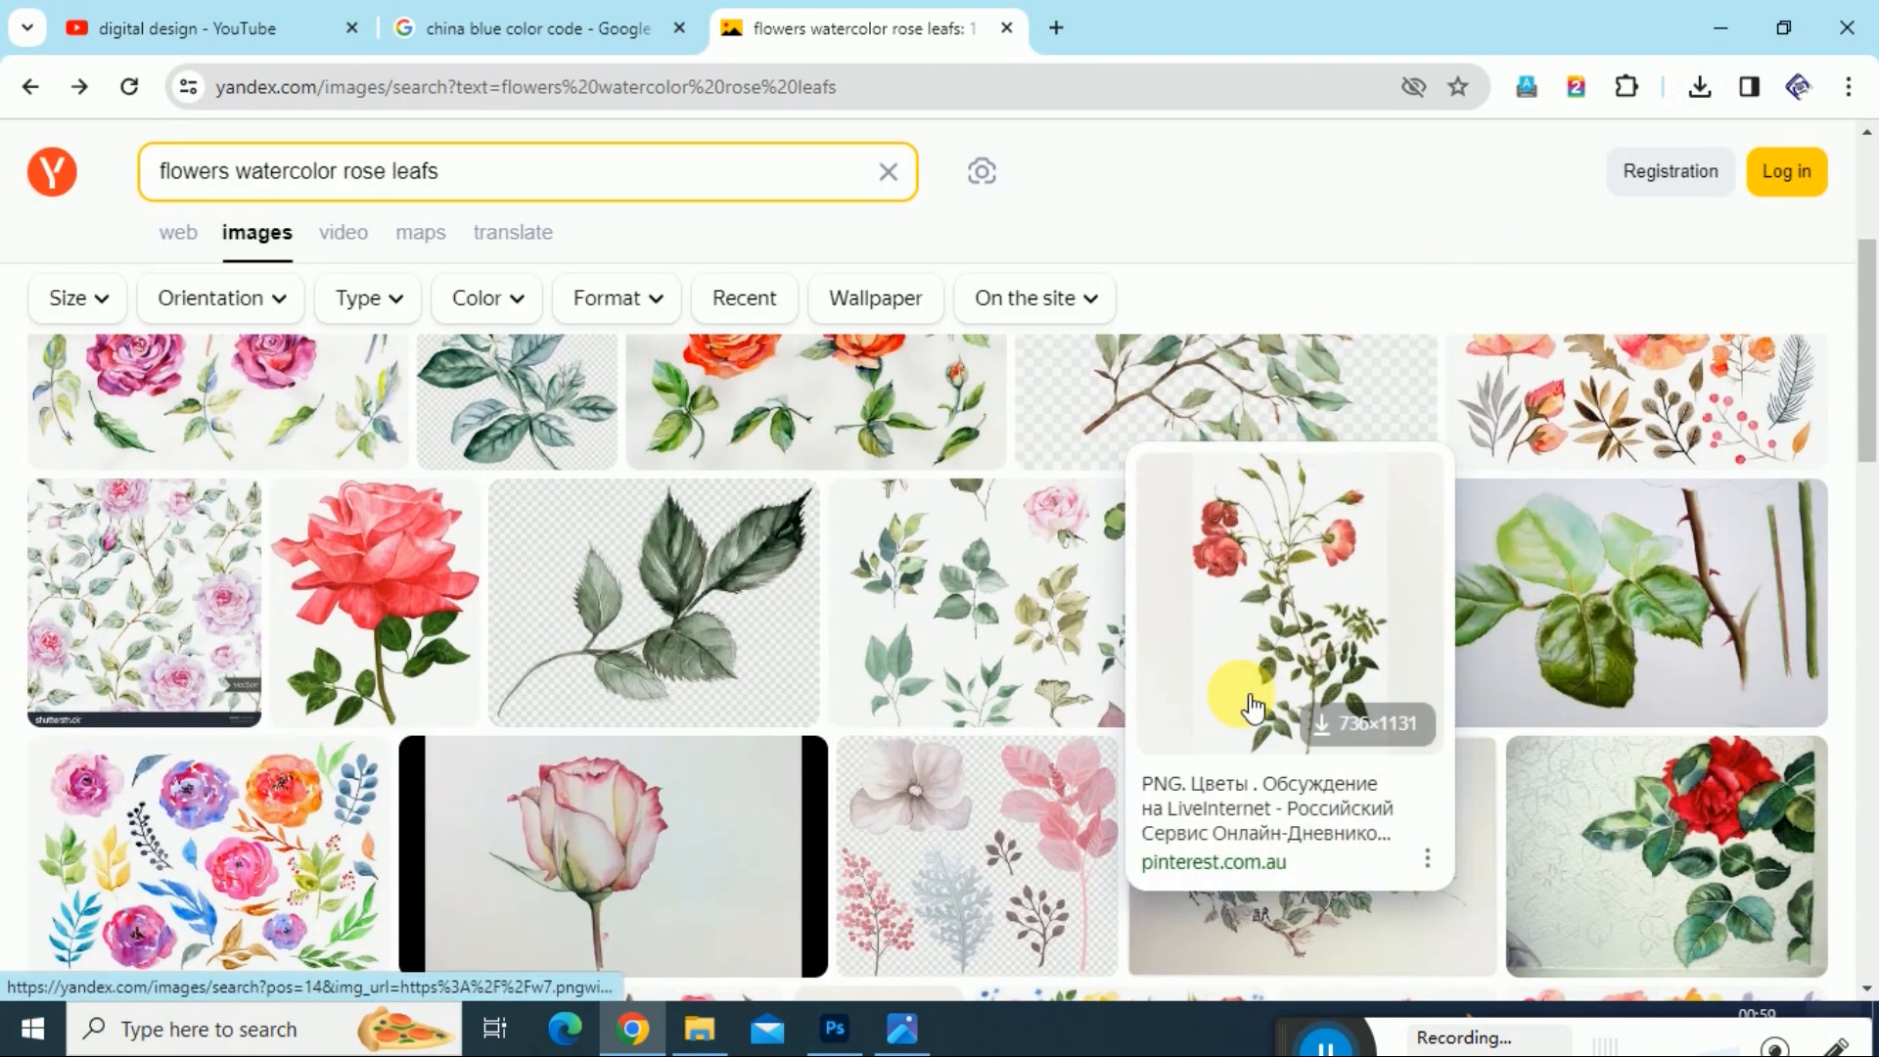
pyautogui.click(964, 624)
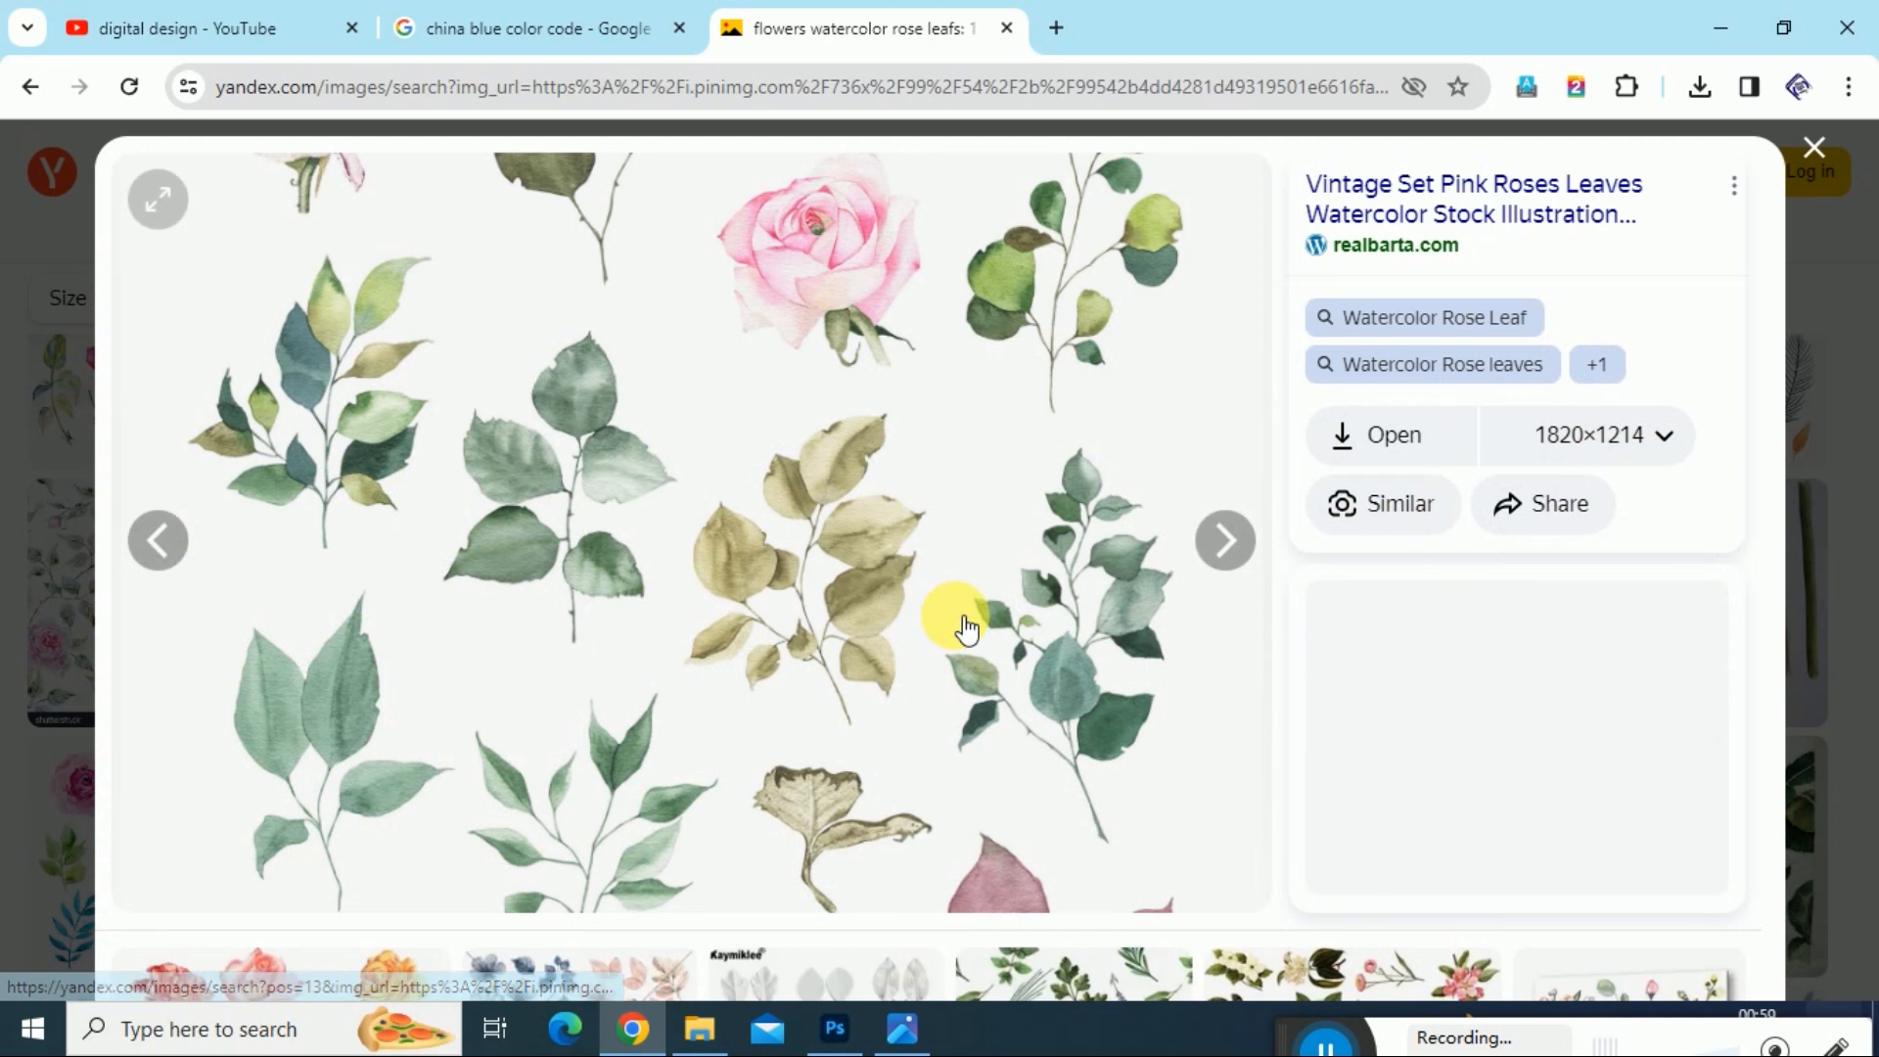
pyautogui.rightClick(881, 439)
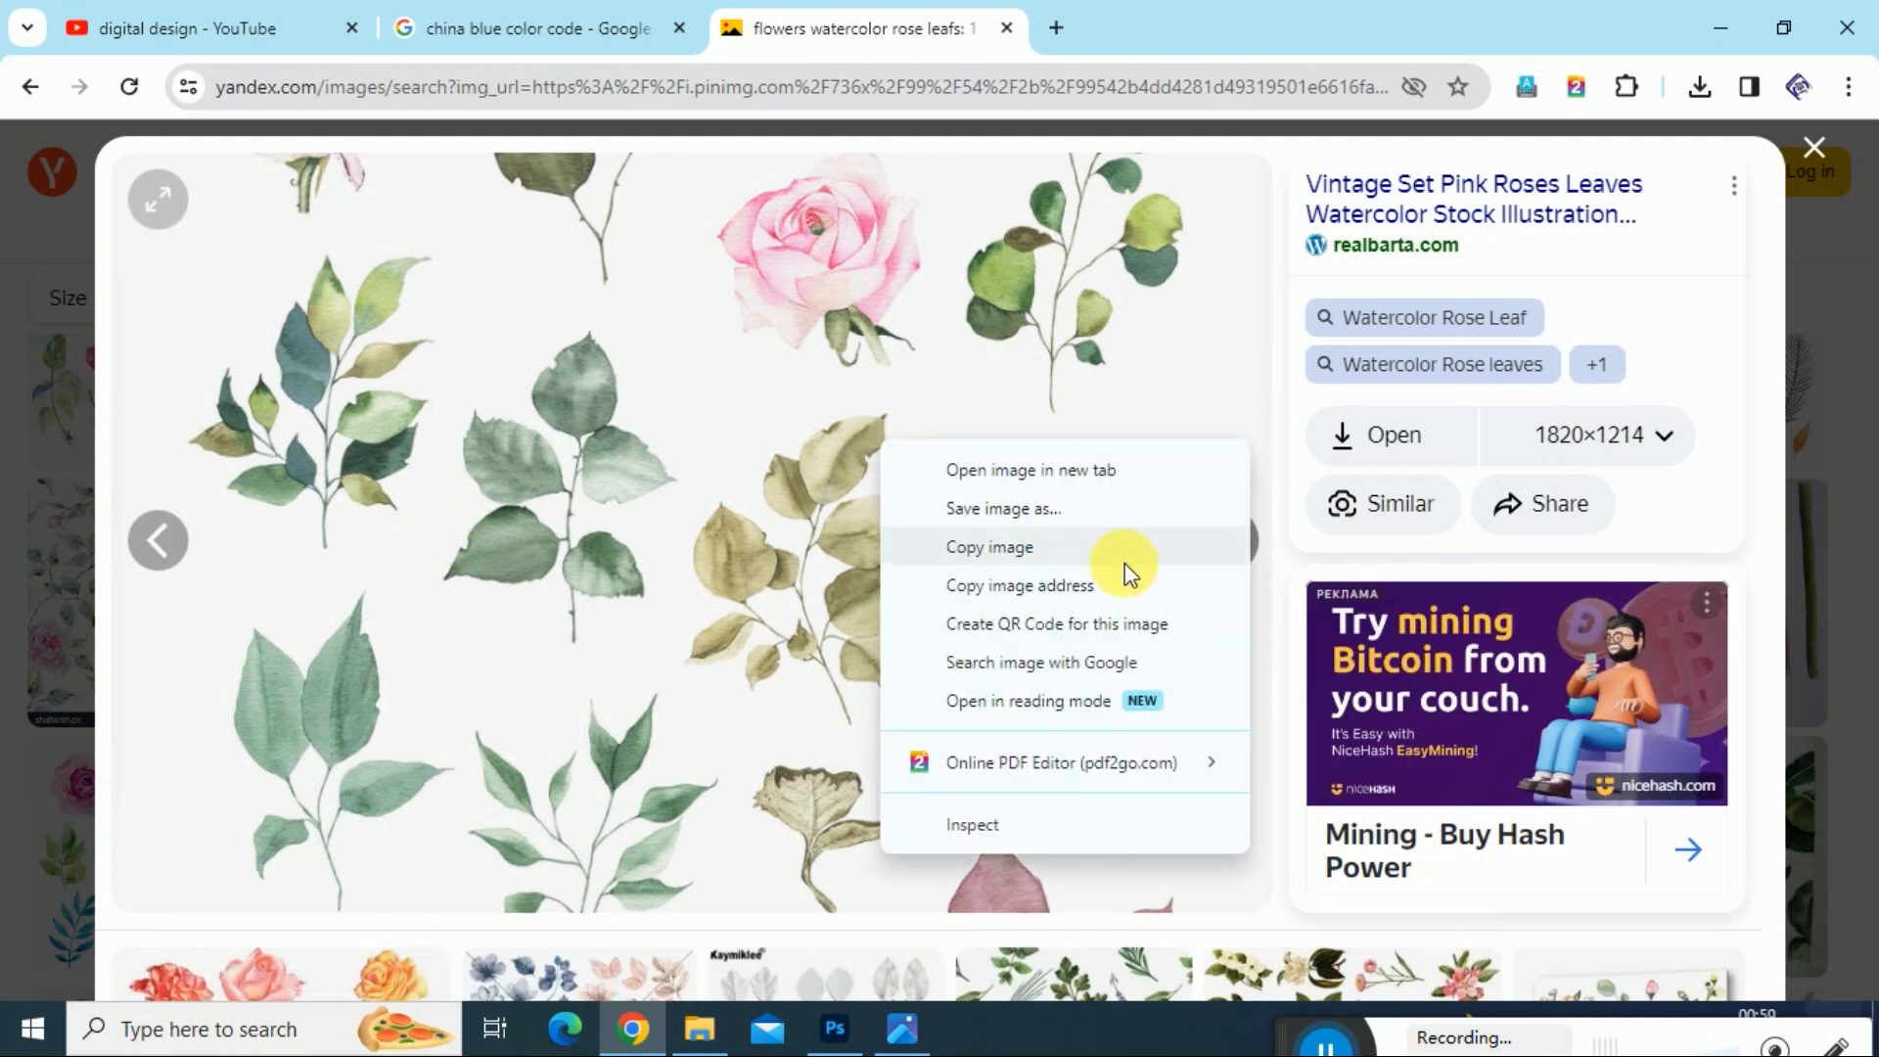
pyautogui.click(1089, 511)
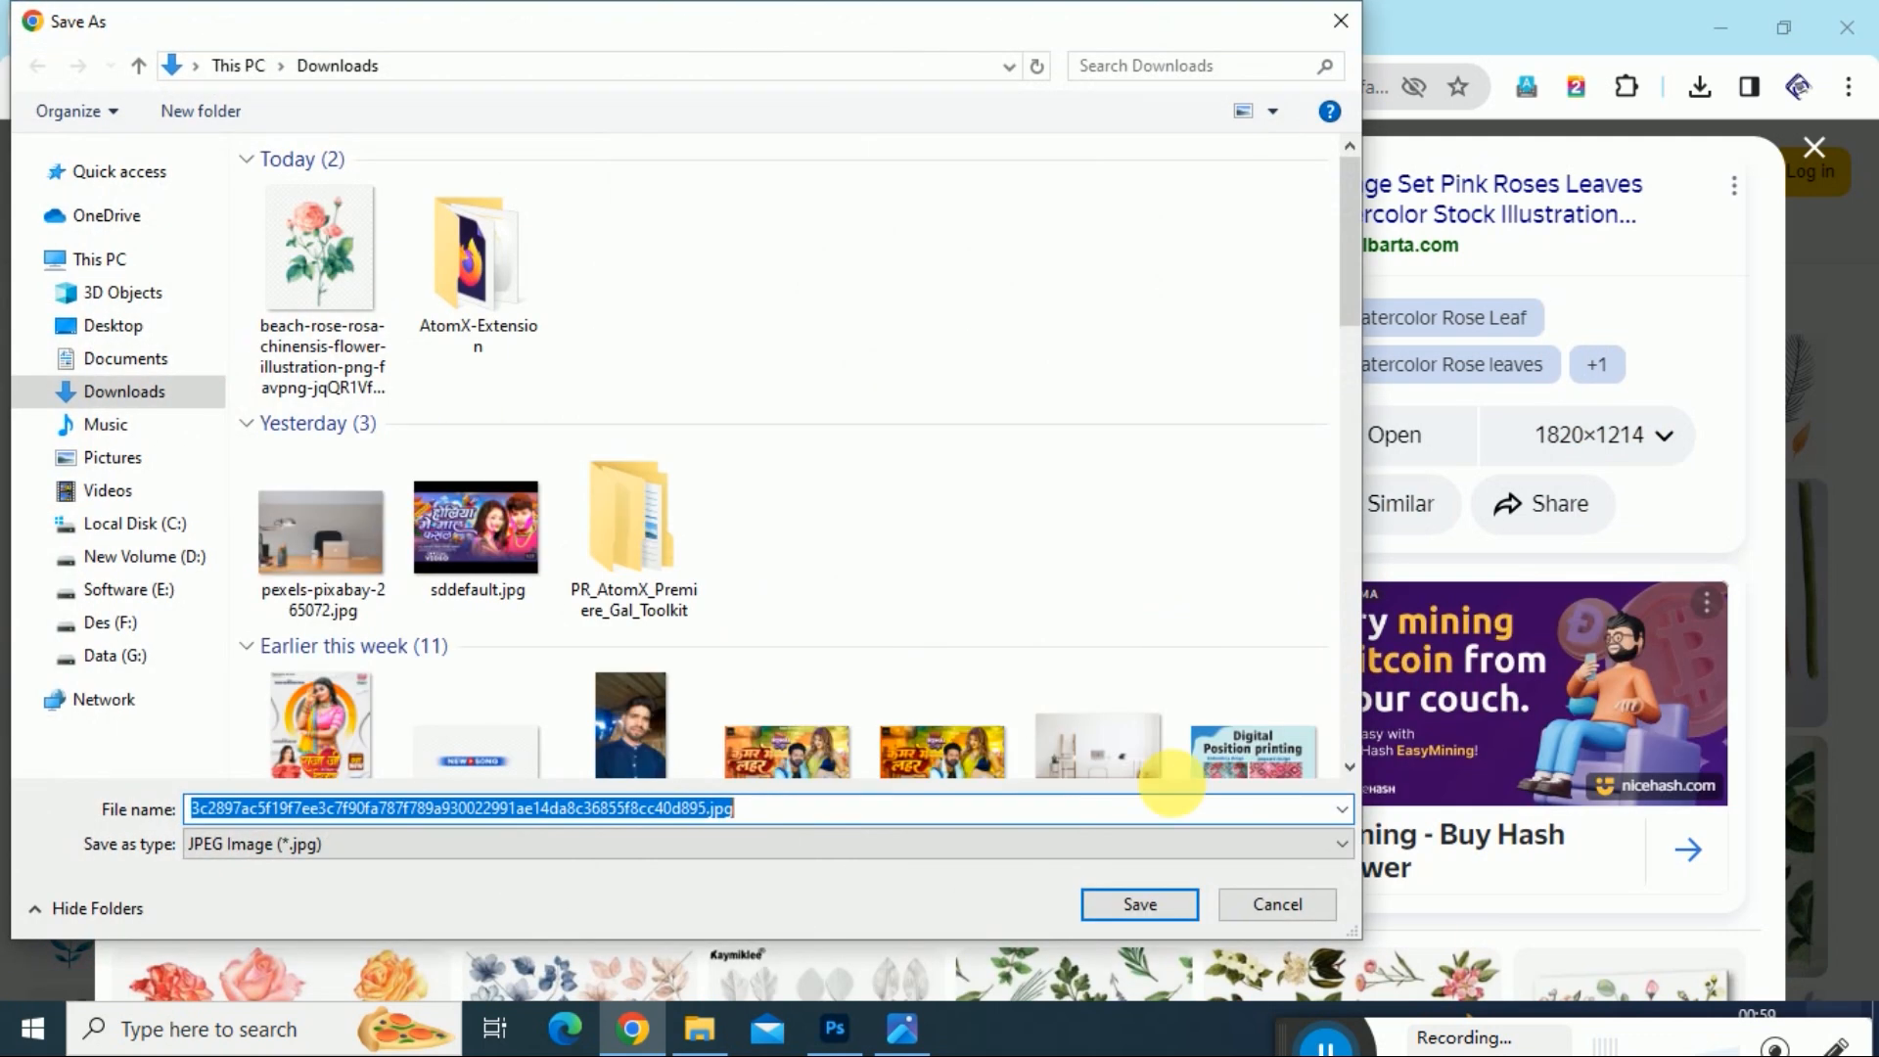
pyautogui.click(1140, 904)
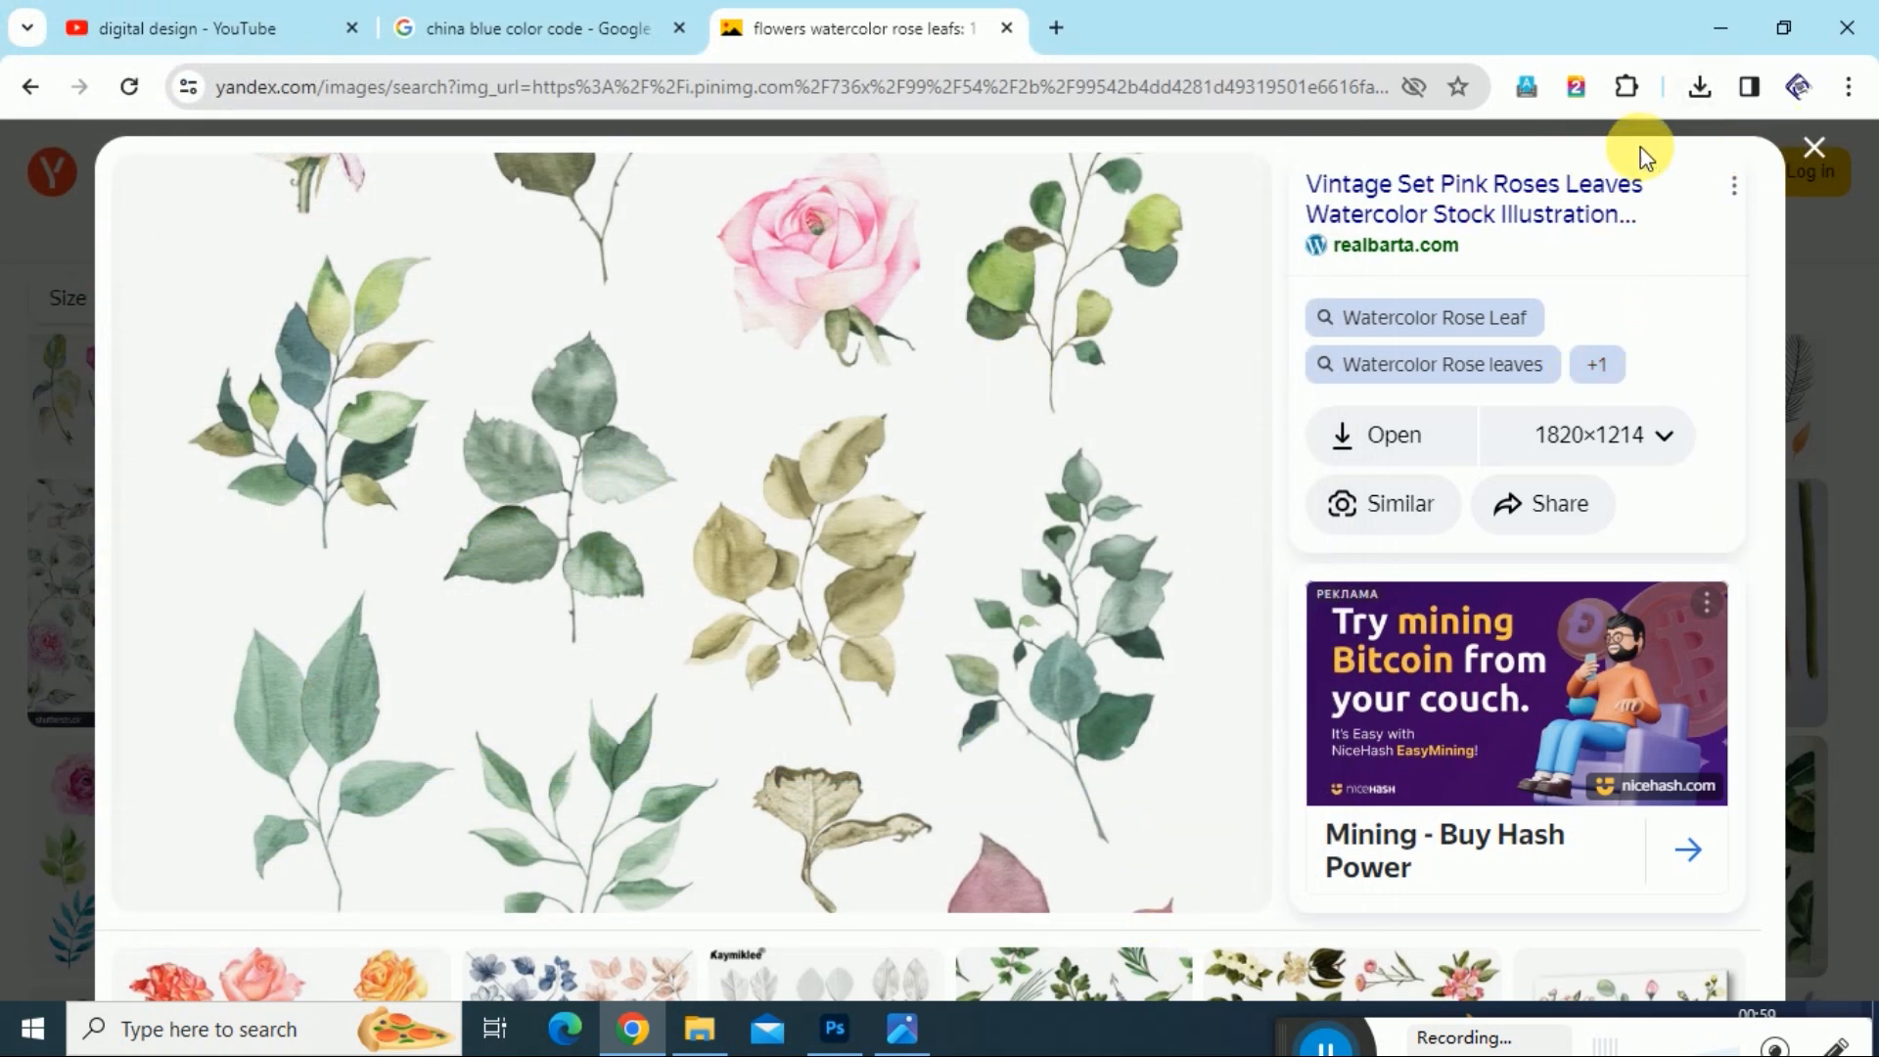
pyautogui.click(1828, 155)
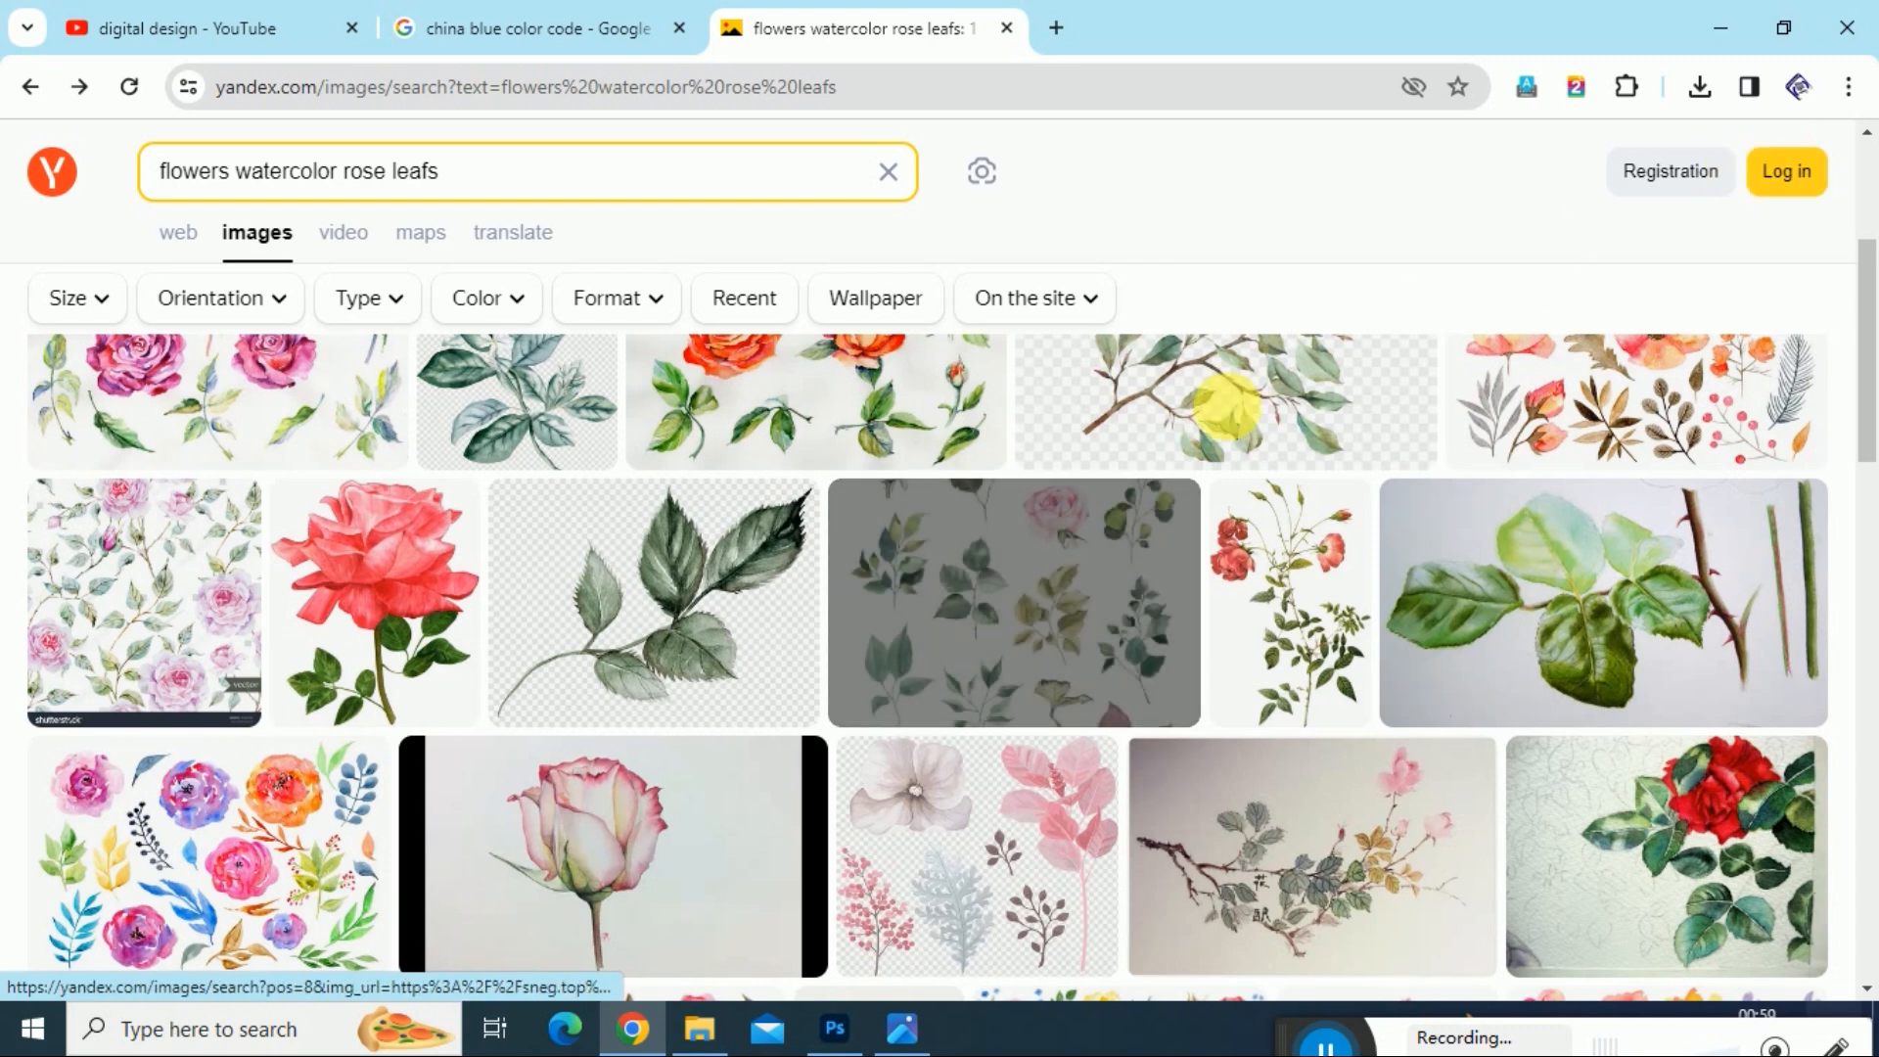
# - Place the saved pink rose bouquet PNG from the Downloads folder into the Untitled-2 document in Photoshop
pyautogui.click(835, 1028)
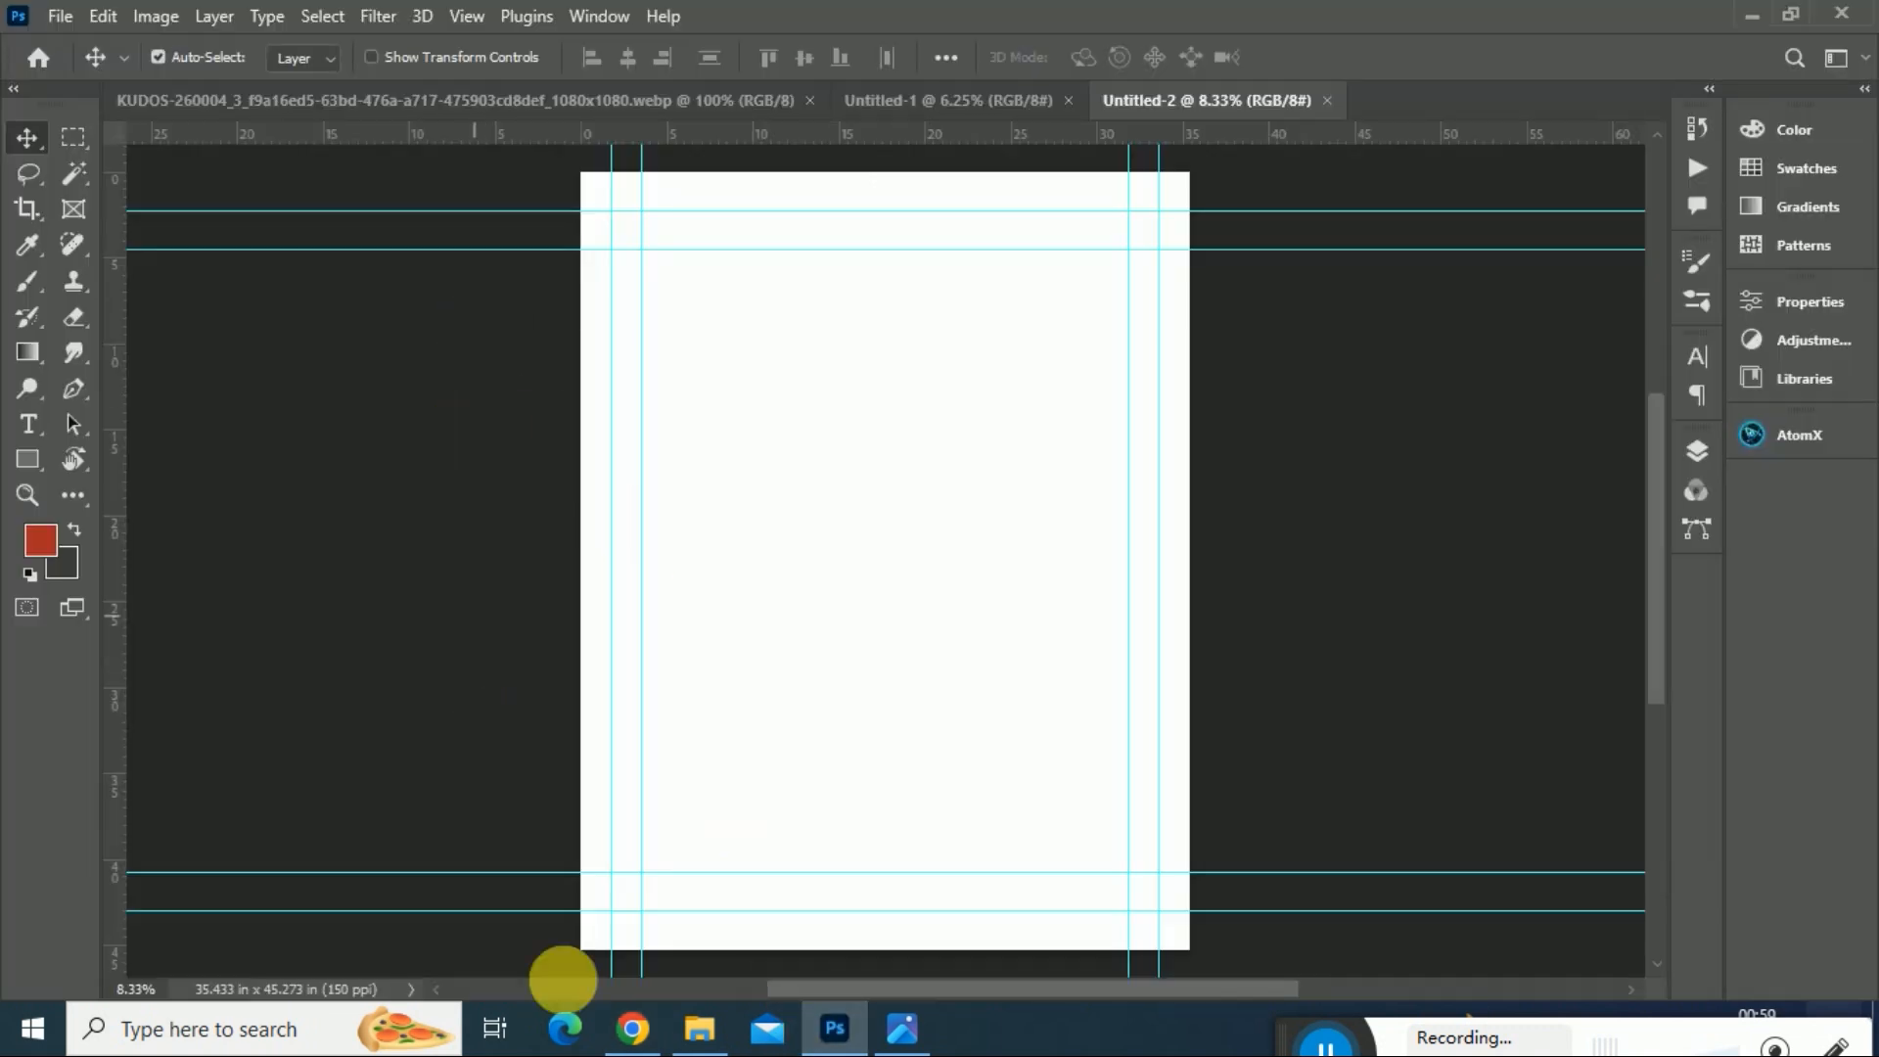
pyautogui.click(698, 1028)
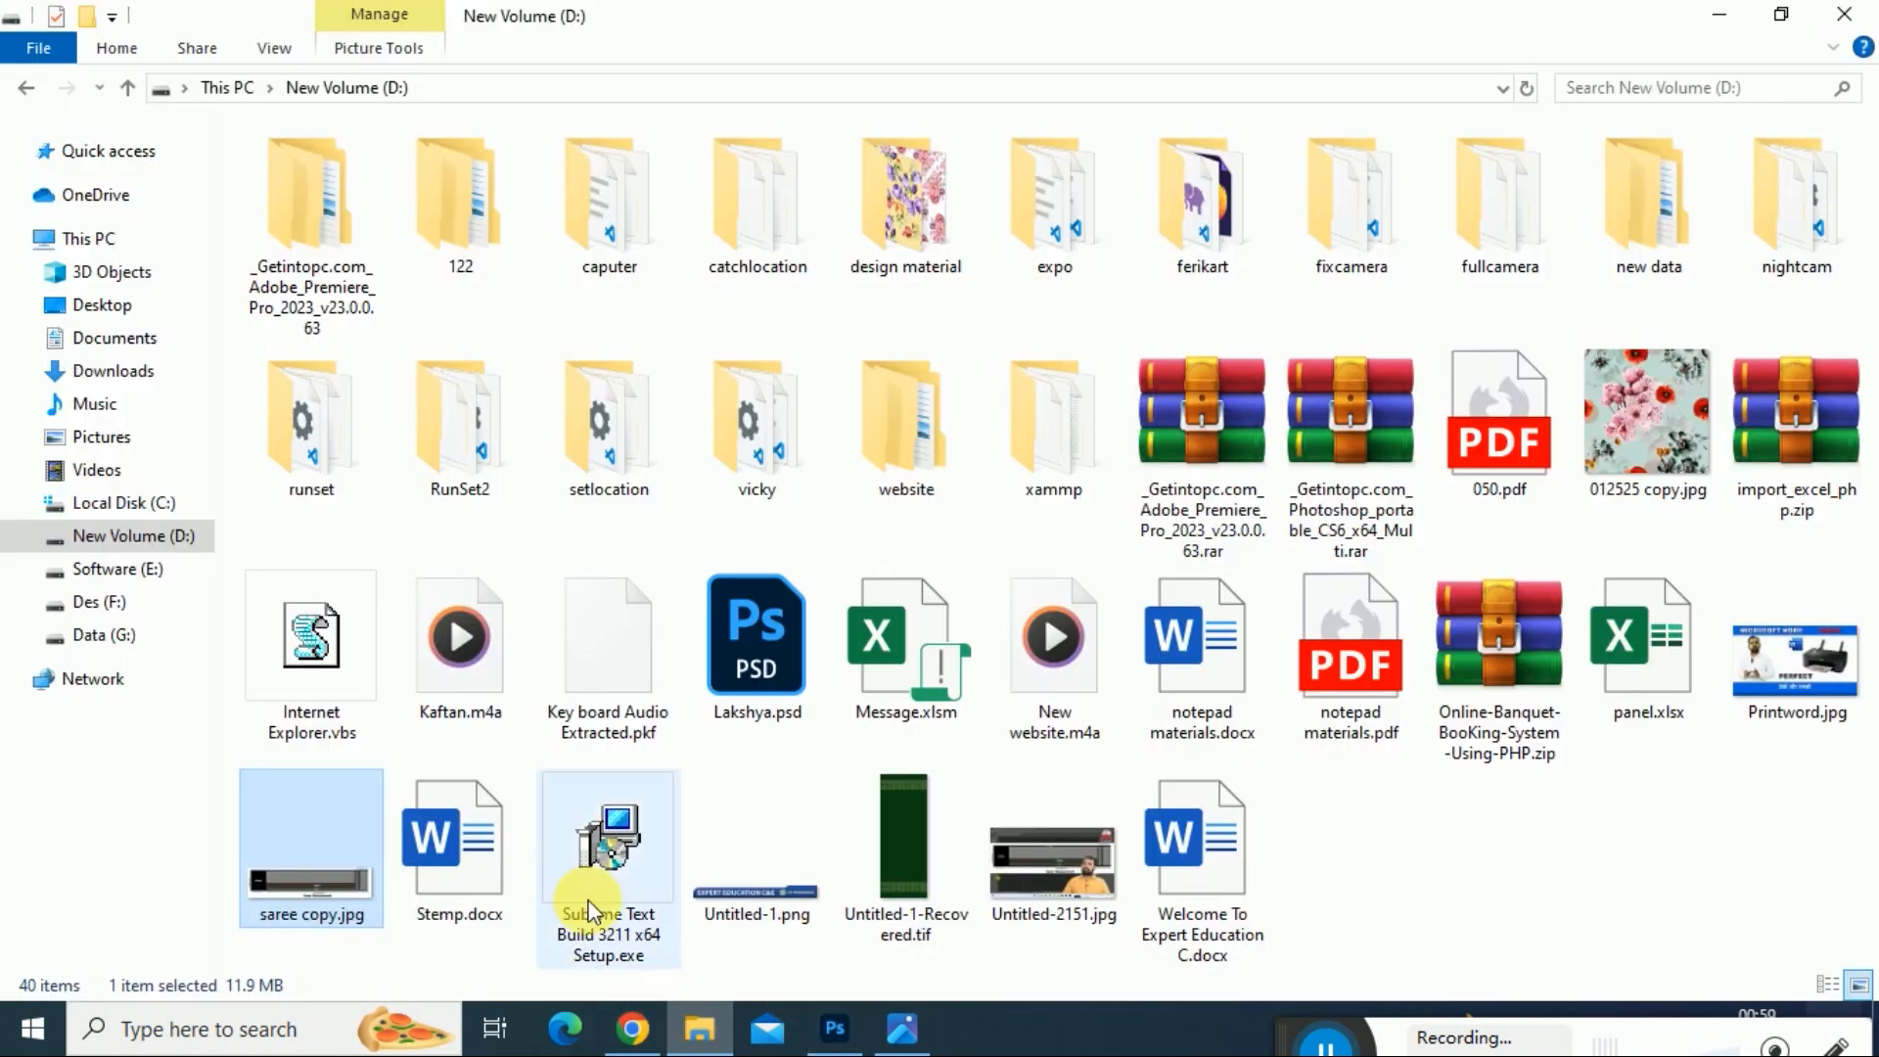
pyautogui.click(108, 370)
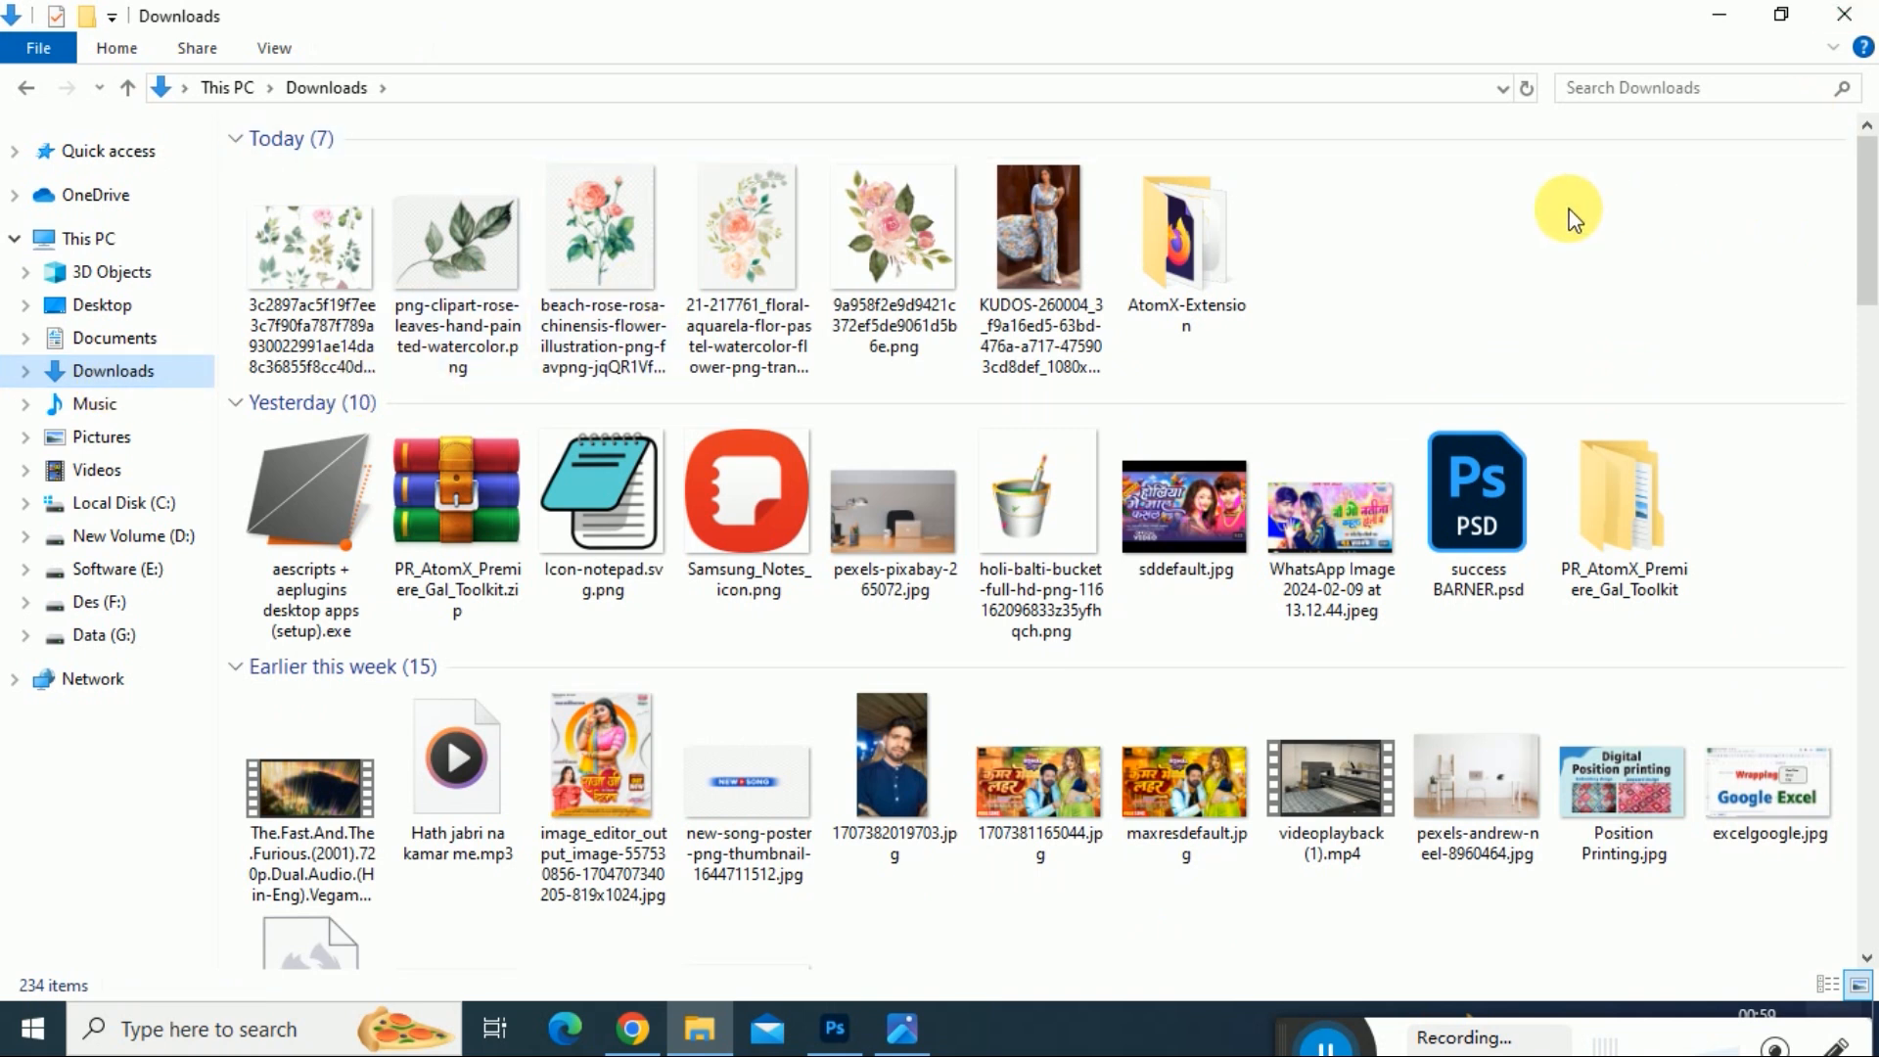
pyautogui.moveTo(892, 230); pyautogui.dragTo(876, 666)
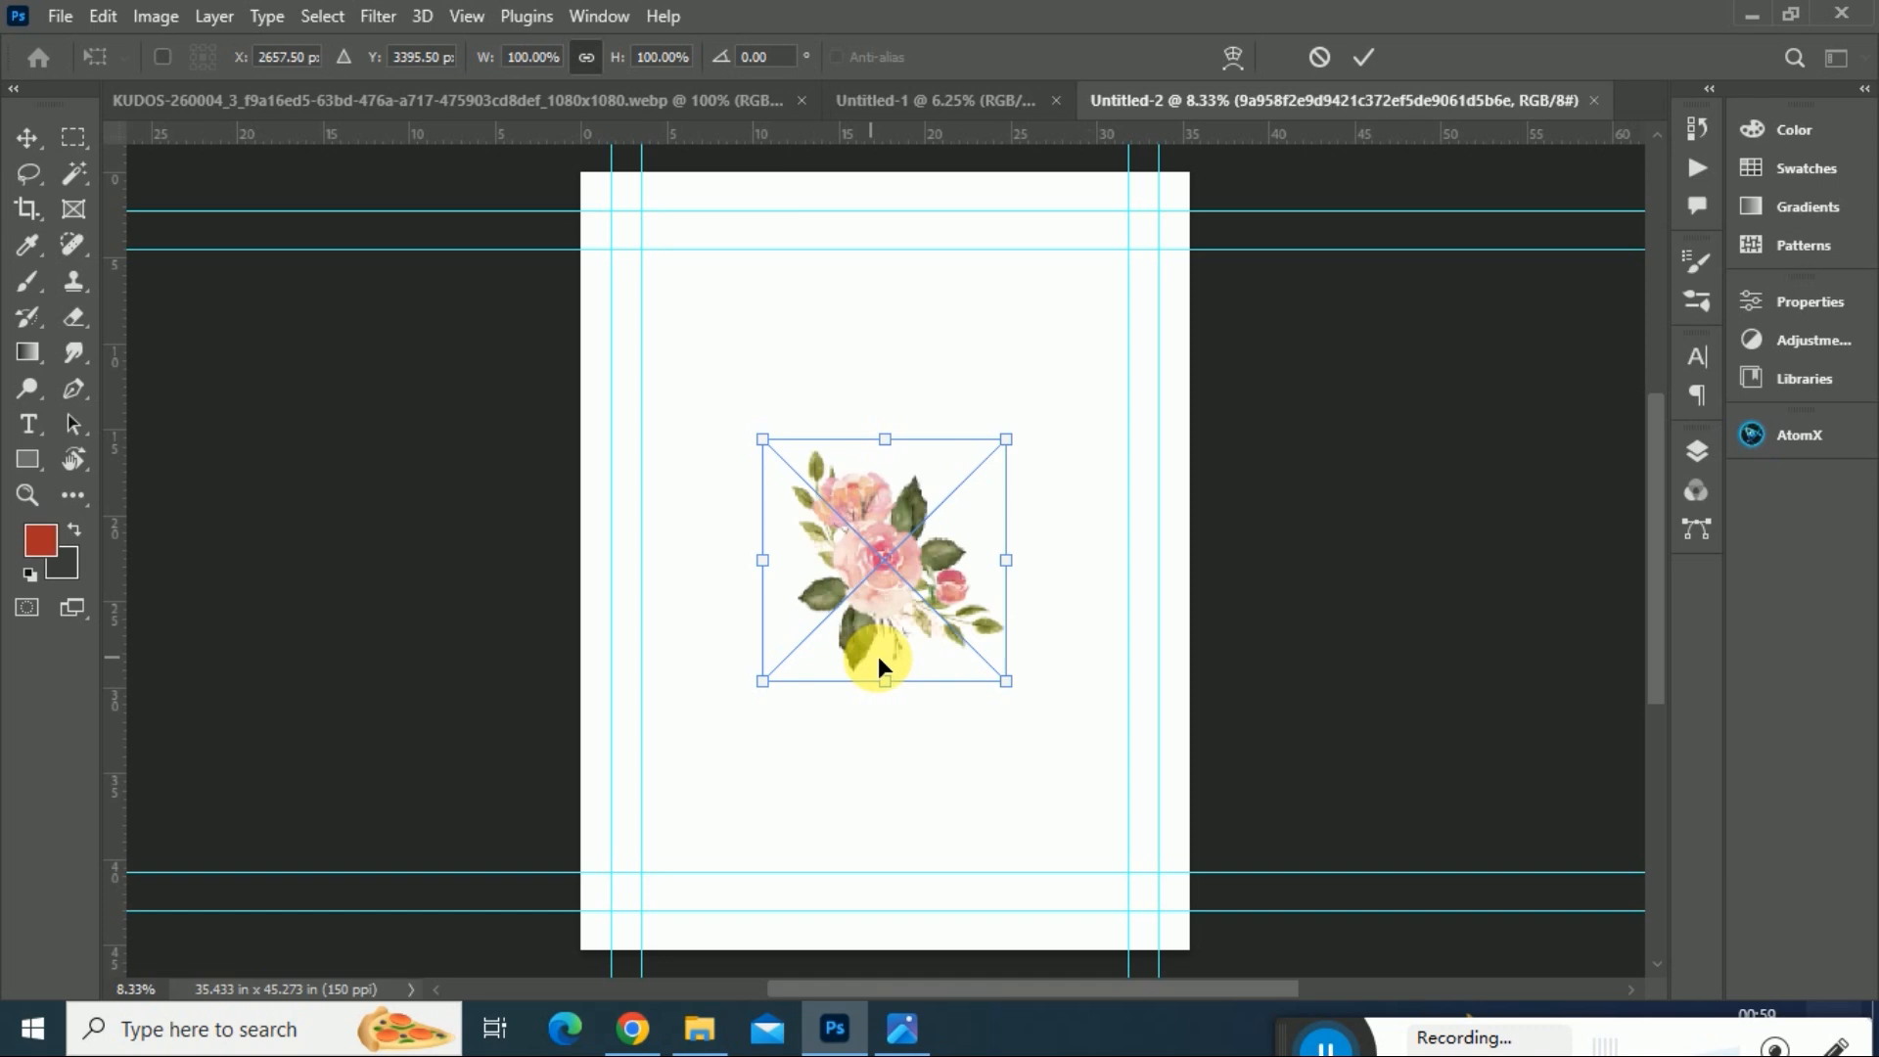
pyautogui.press('Return')
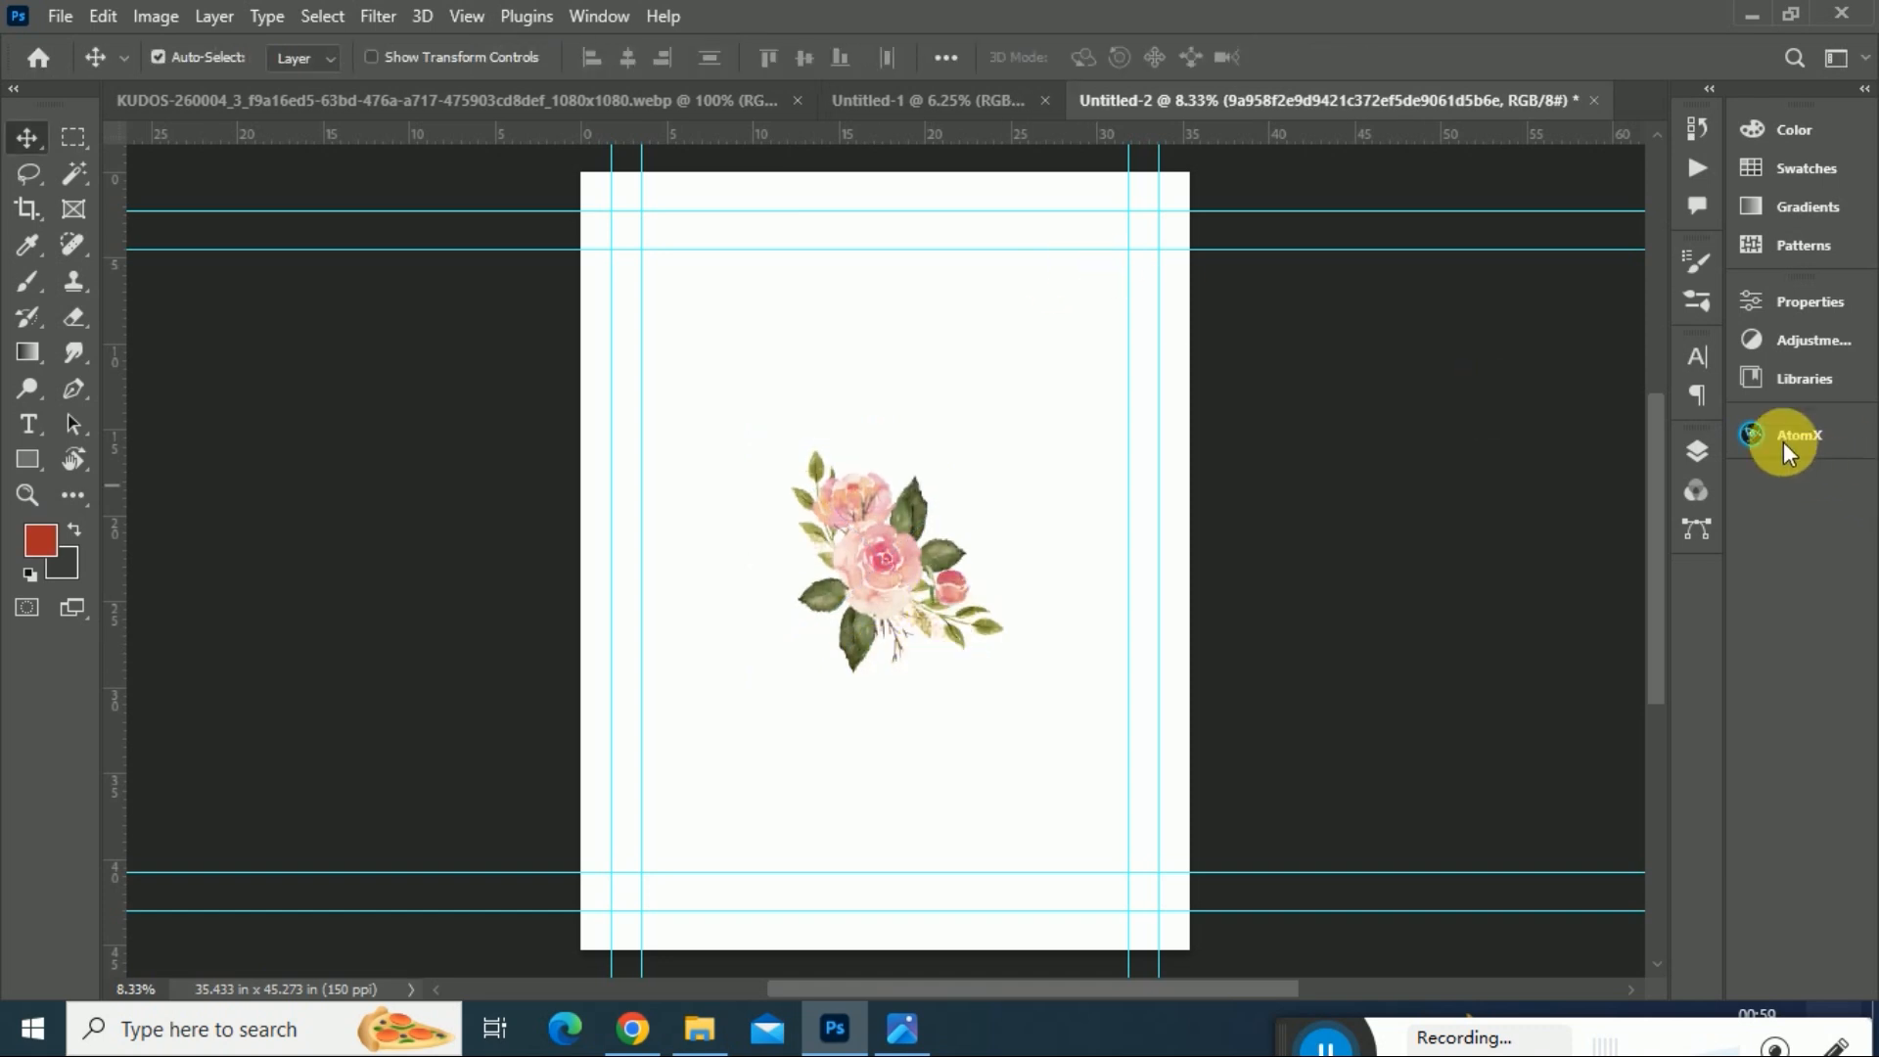
# - Show the layers and toggle the Background layer's visibility to check the bouquet image for transparency
pyautogui.click(1697, 450)
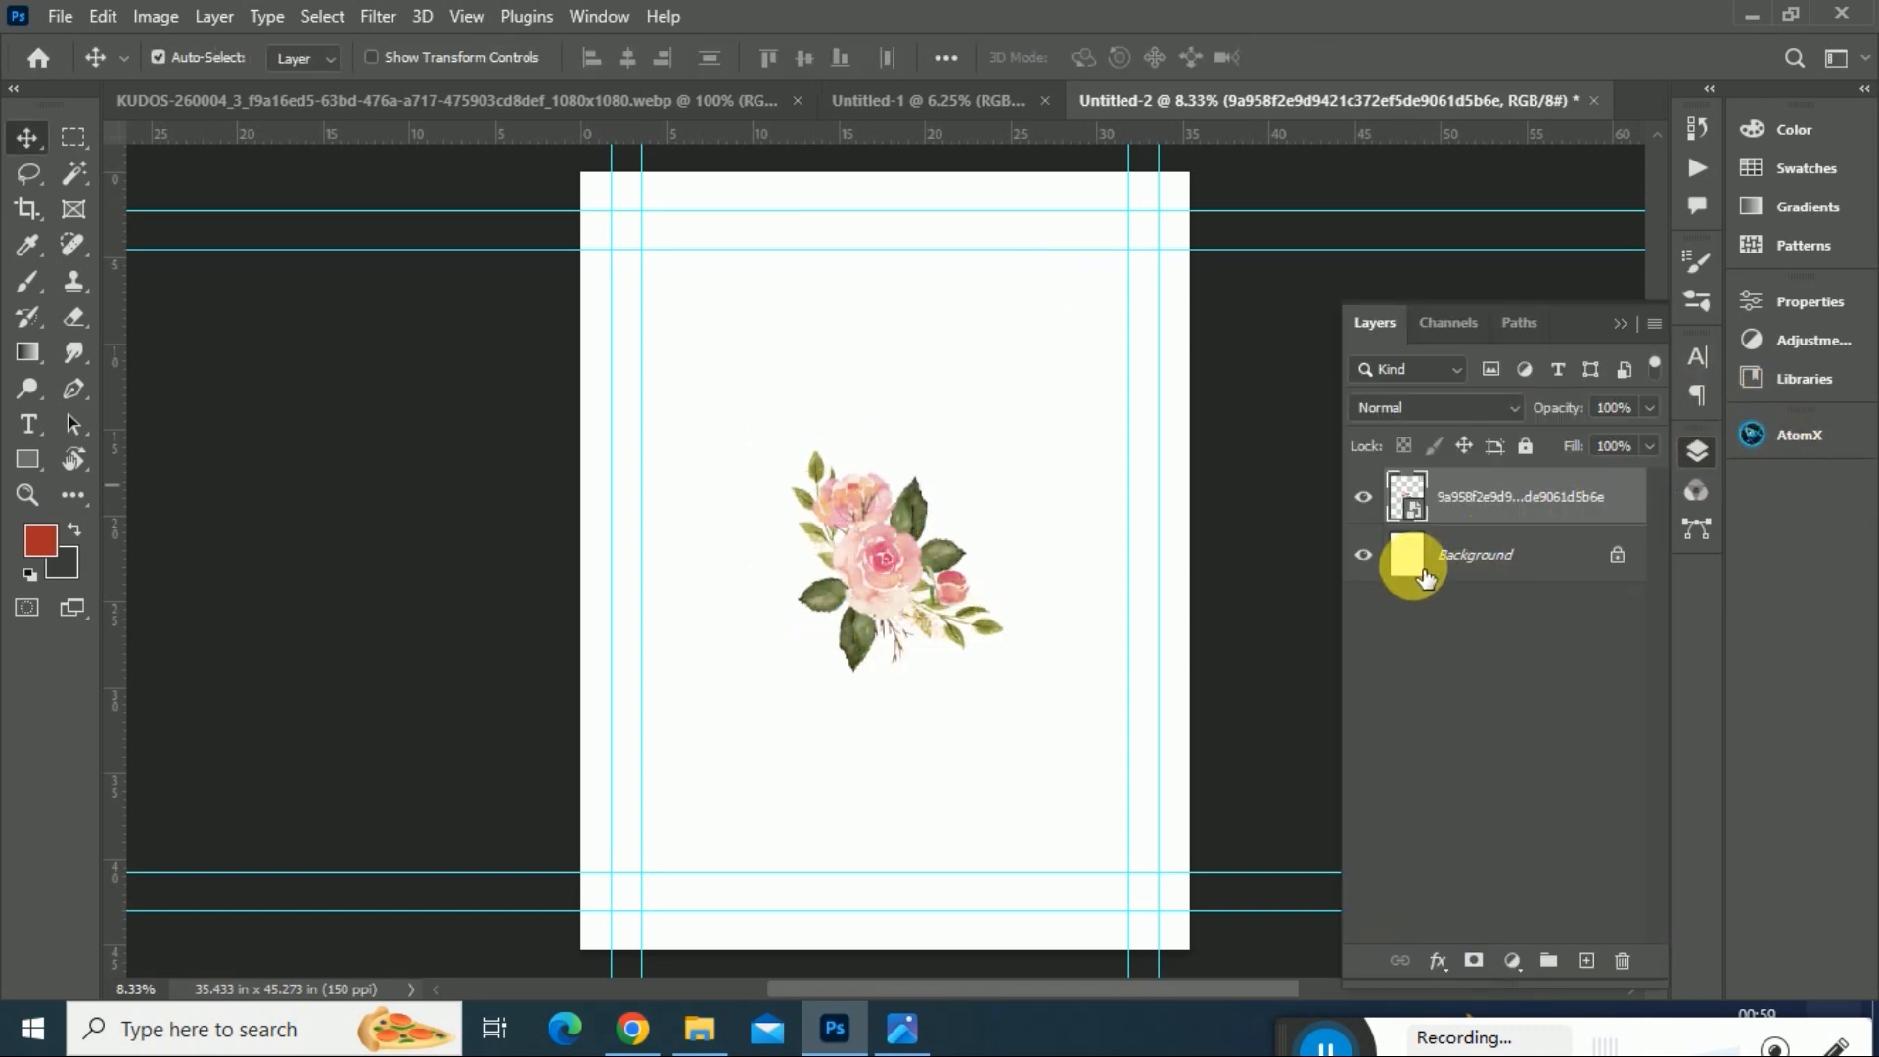
pyautogui.click(1370, 565)
pyautogui.click(1375, 566)
pyautogui.click(1375, 566)
pyautogui.click(1375, 567)
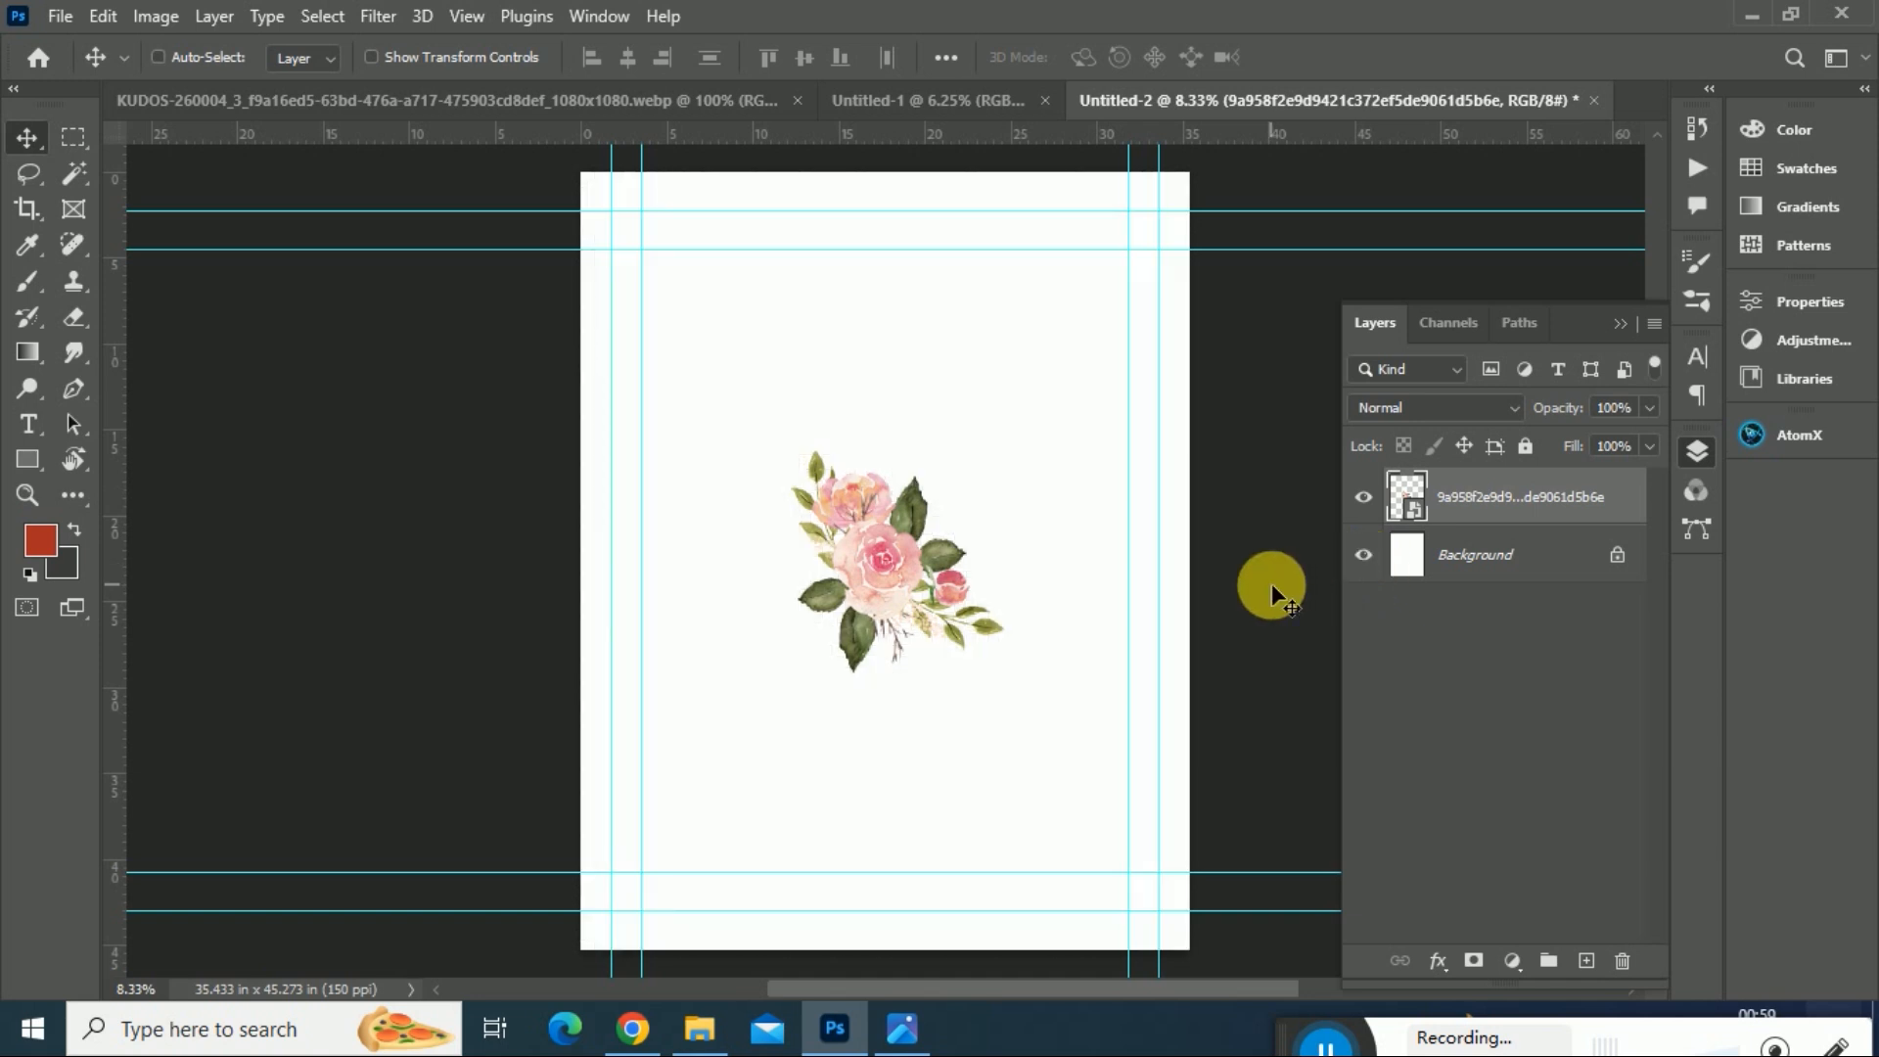
# - Enlarge the rose bouquet to about 110% and move it to the lower left part of the page
pyautogui.hotkey('ctrl', 't')
pyautogui.moveTo(764, 685)
pyautogui.mouseDown()
pyautogui.moveTo(738, 746)
pyautogui.moveTo(755, 738)
pyautogui.moveTo(744, 709)
pyautogui.mouseUp()
pyautogui.moveTo(885, 620); pyautogui.dragTo(670, 846)
pyautogui.press('Return')
# - Rotate the rose bouquet by about 53° and move it near the lower centre of the page
pyautogui.hotkey('ctrl', 't')
pyautogui.moveTo(818, 629); pyautogui.dragTo(928, 838)
pyautogui.moveTo(681, 838); pyautogui.dragTo(843, 753)
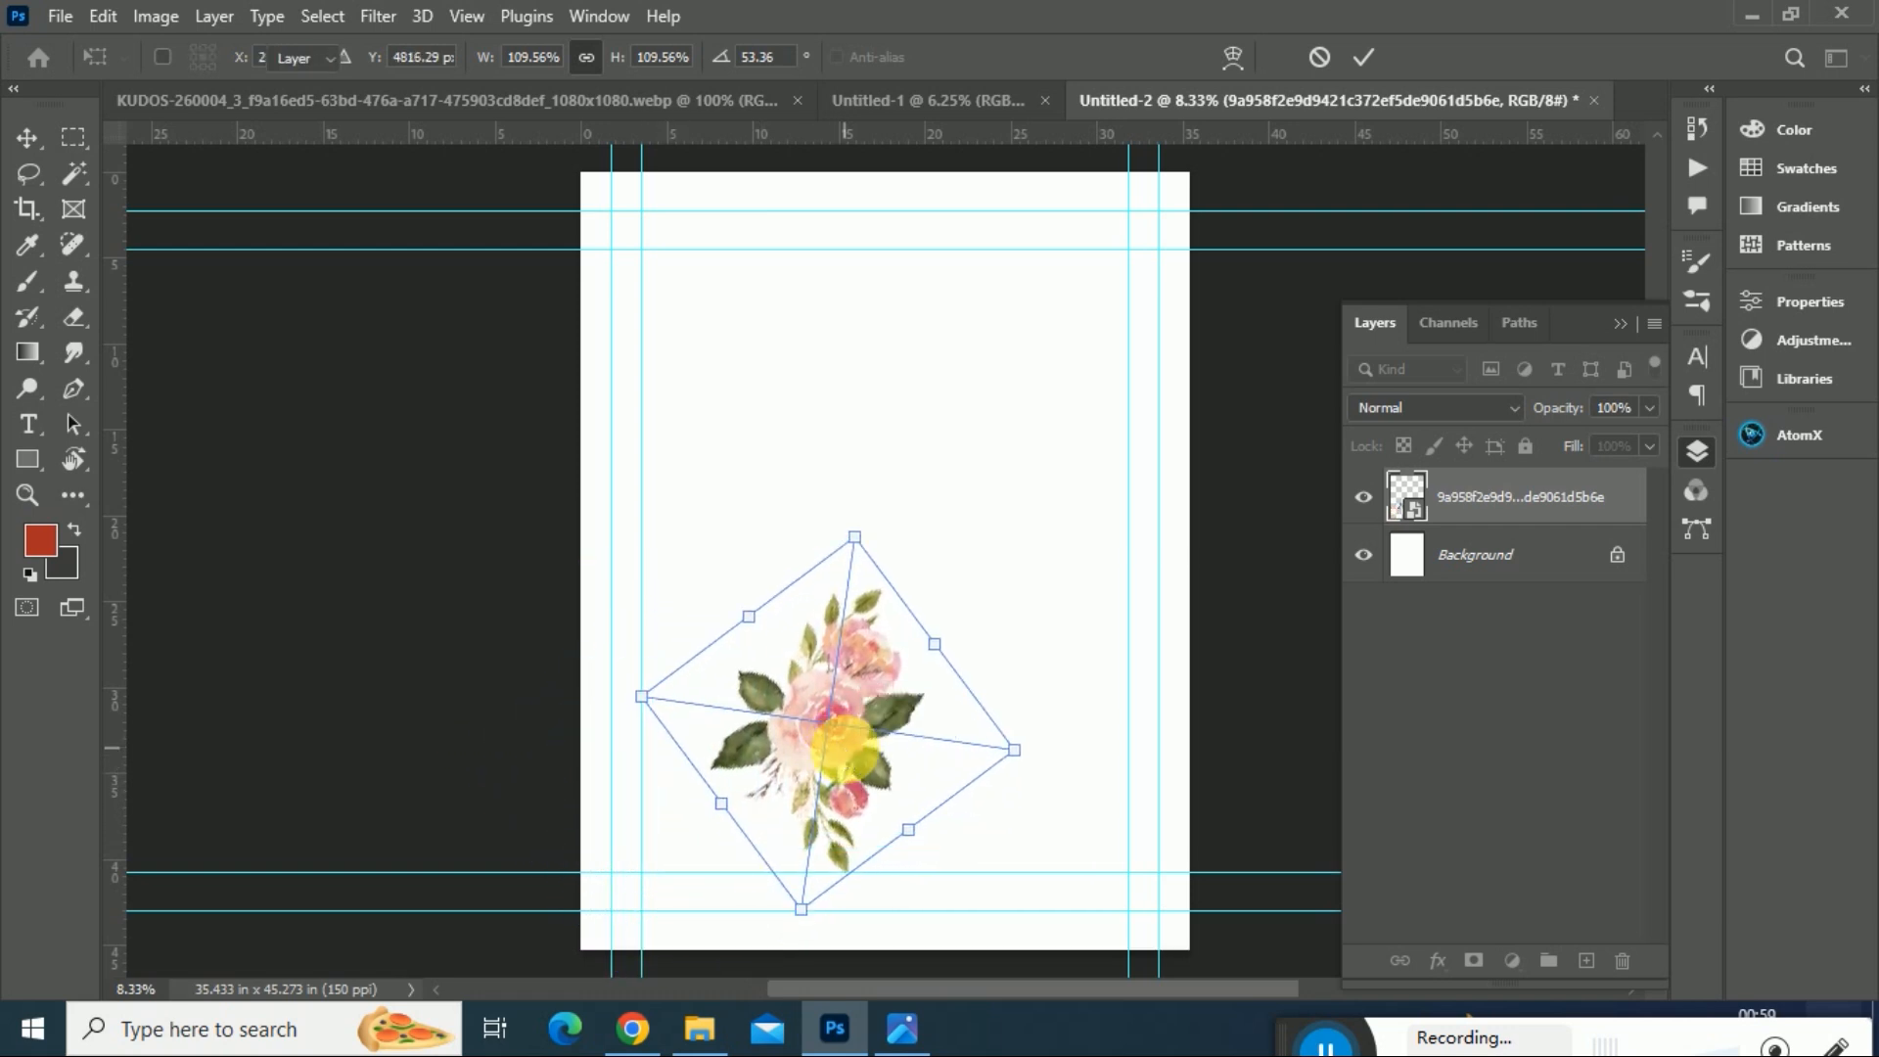
pyautogui.press('Return')
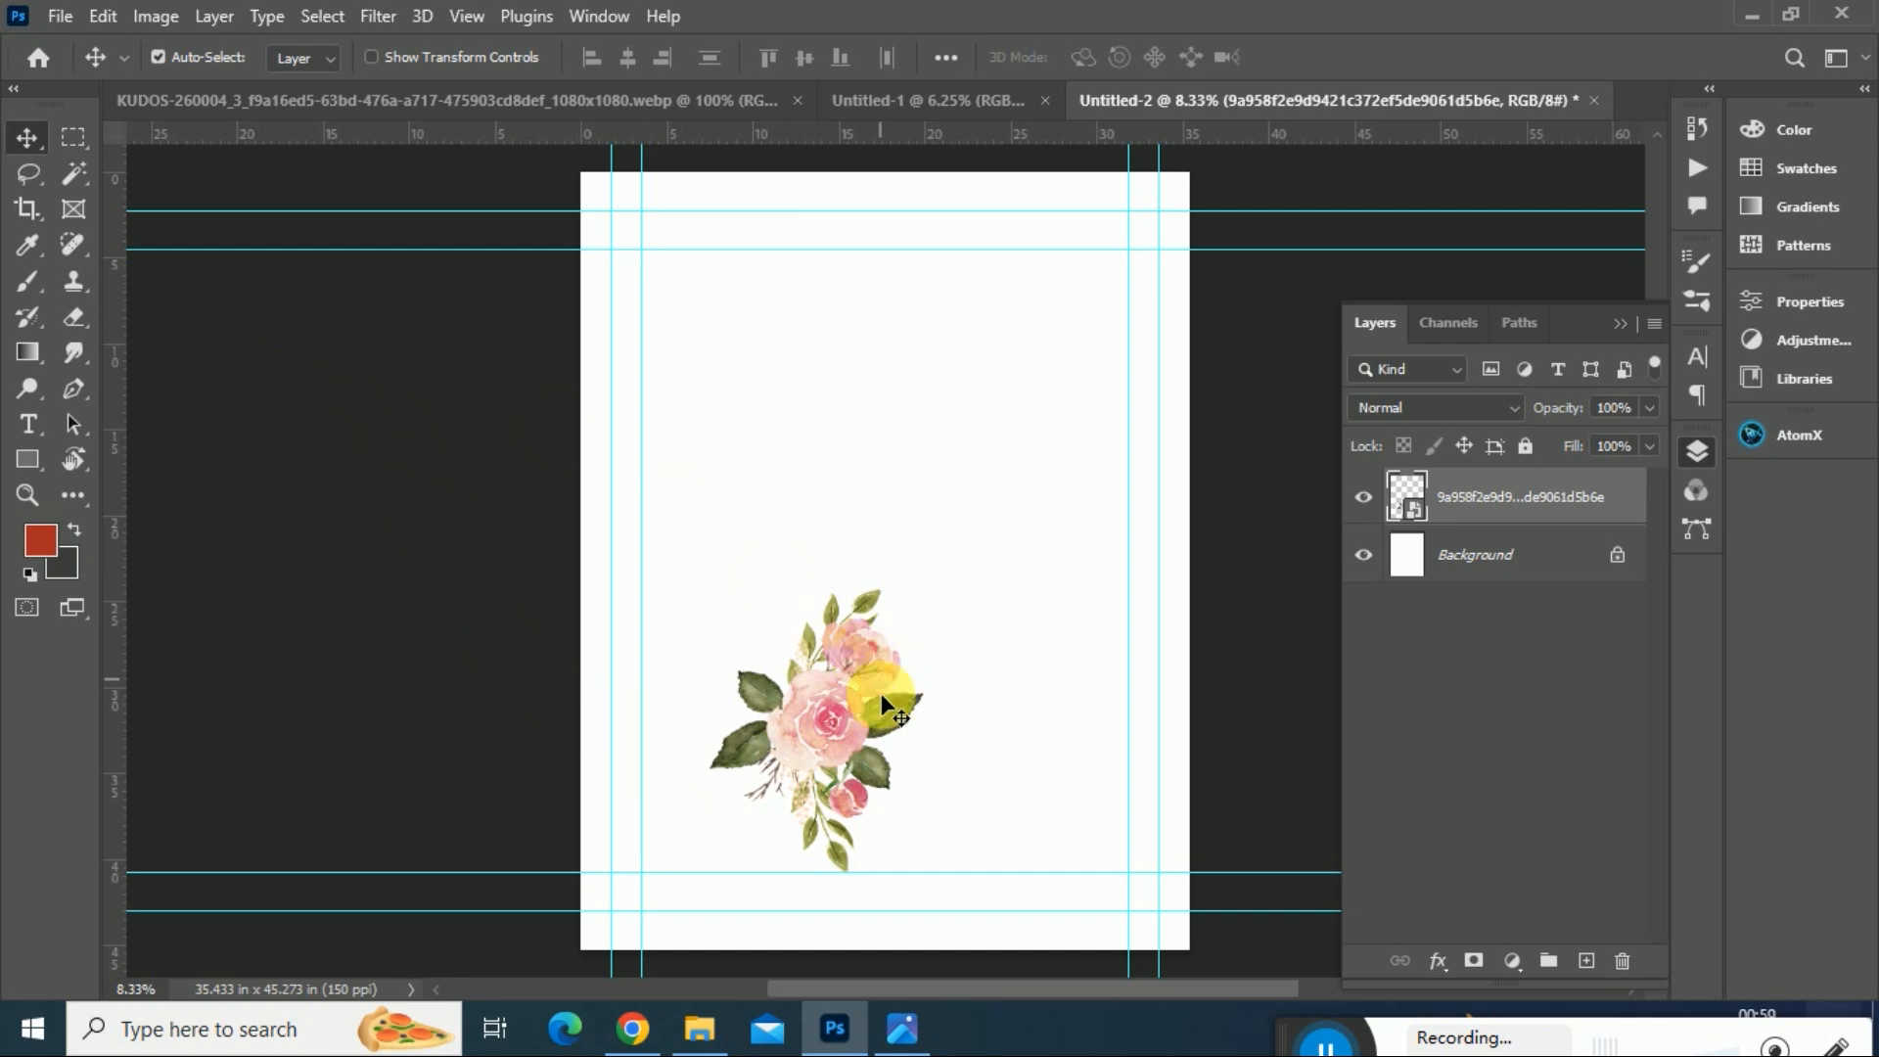
pyautogui.moveTo(841, 736); pyautogui.dragTo(904, 775)
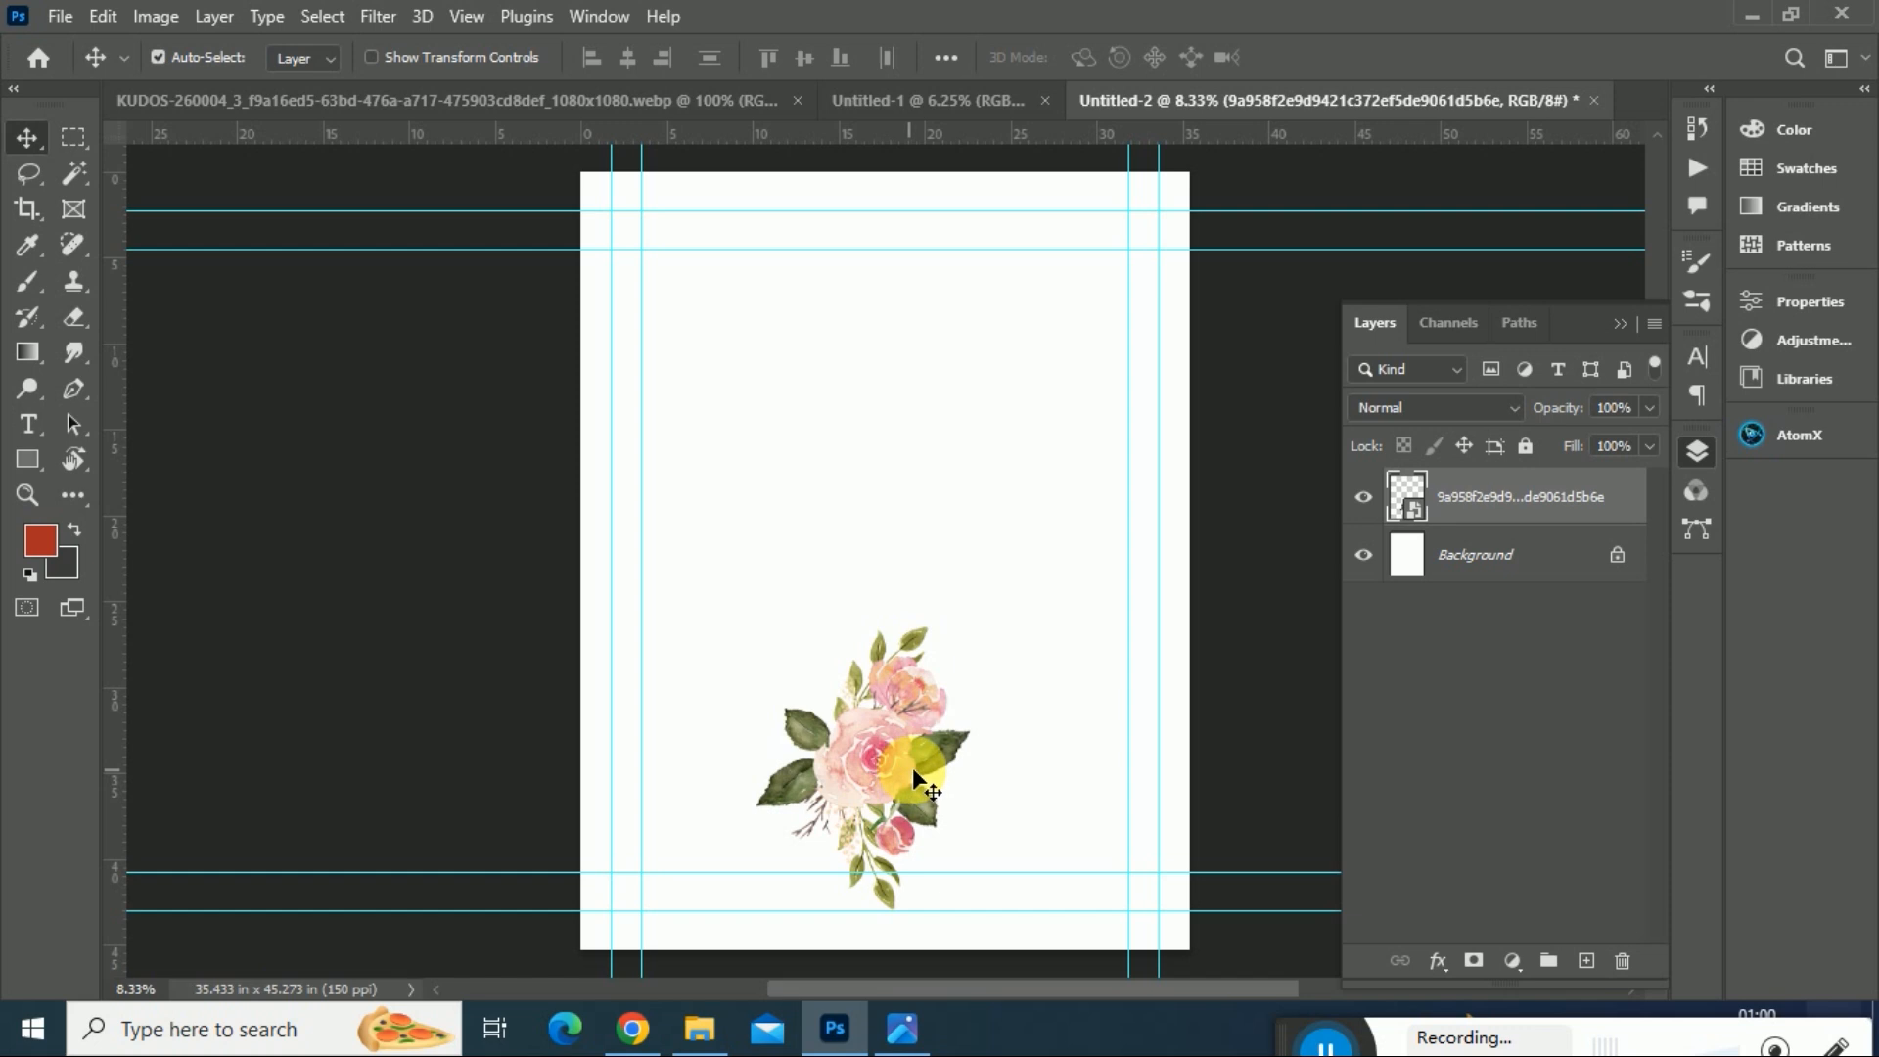
# - Place a copy of the bouquet in the upper half of the page and shift the lower original slightly upward
pyautogui.moveTo(896, 743); pyautogui.dragTo(960, 393)
pyautogui.click(875, 758)
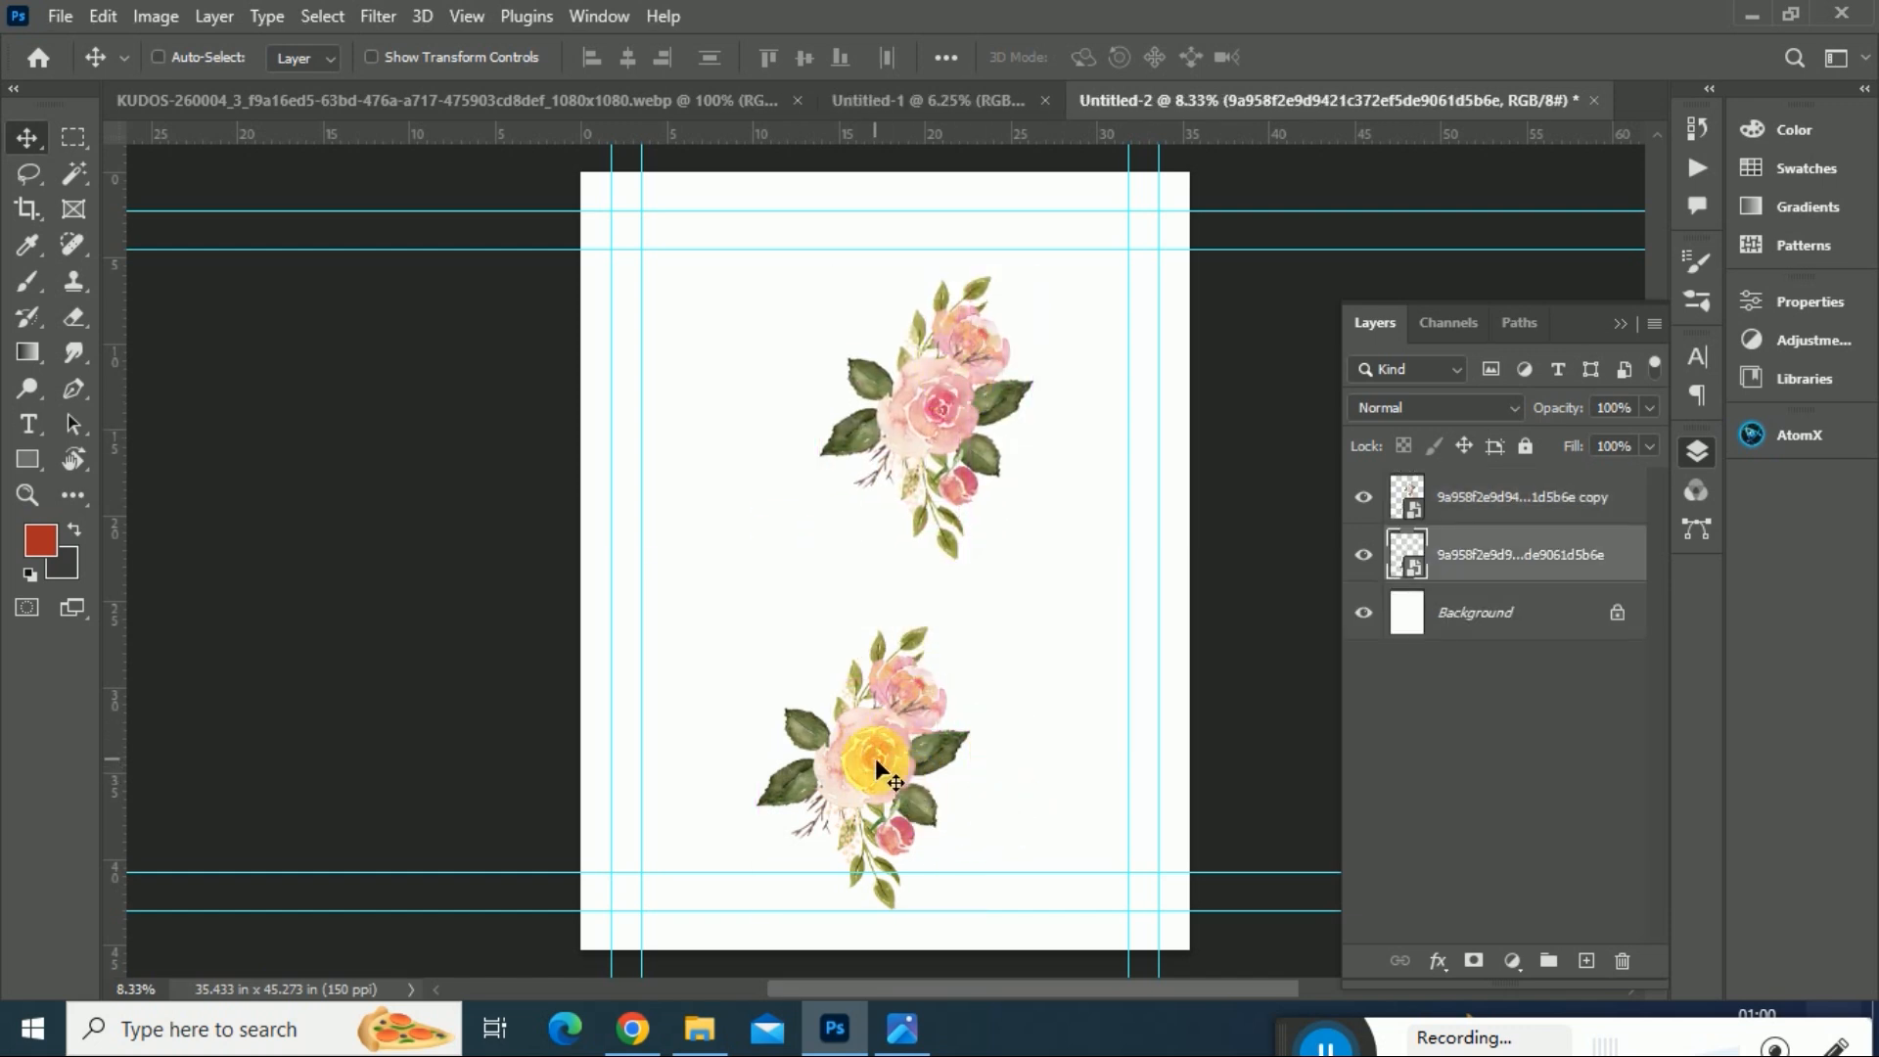
pyautogui.hotkey('ctrl', 't')
pyautogui.moveTo(978, 930); pyautogui.dragTo(1110, 839)
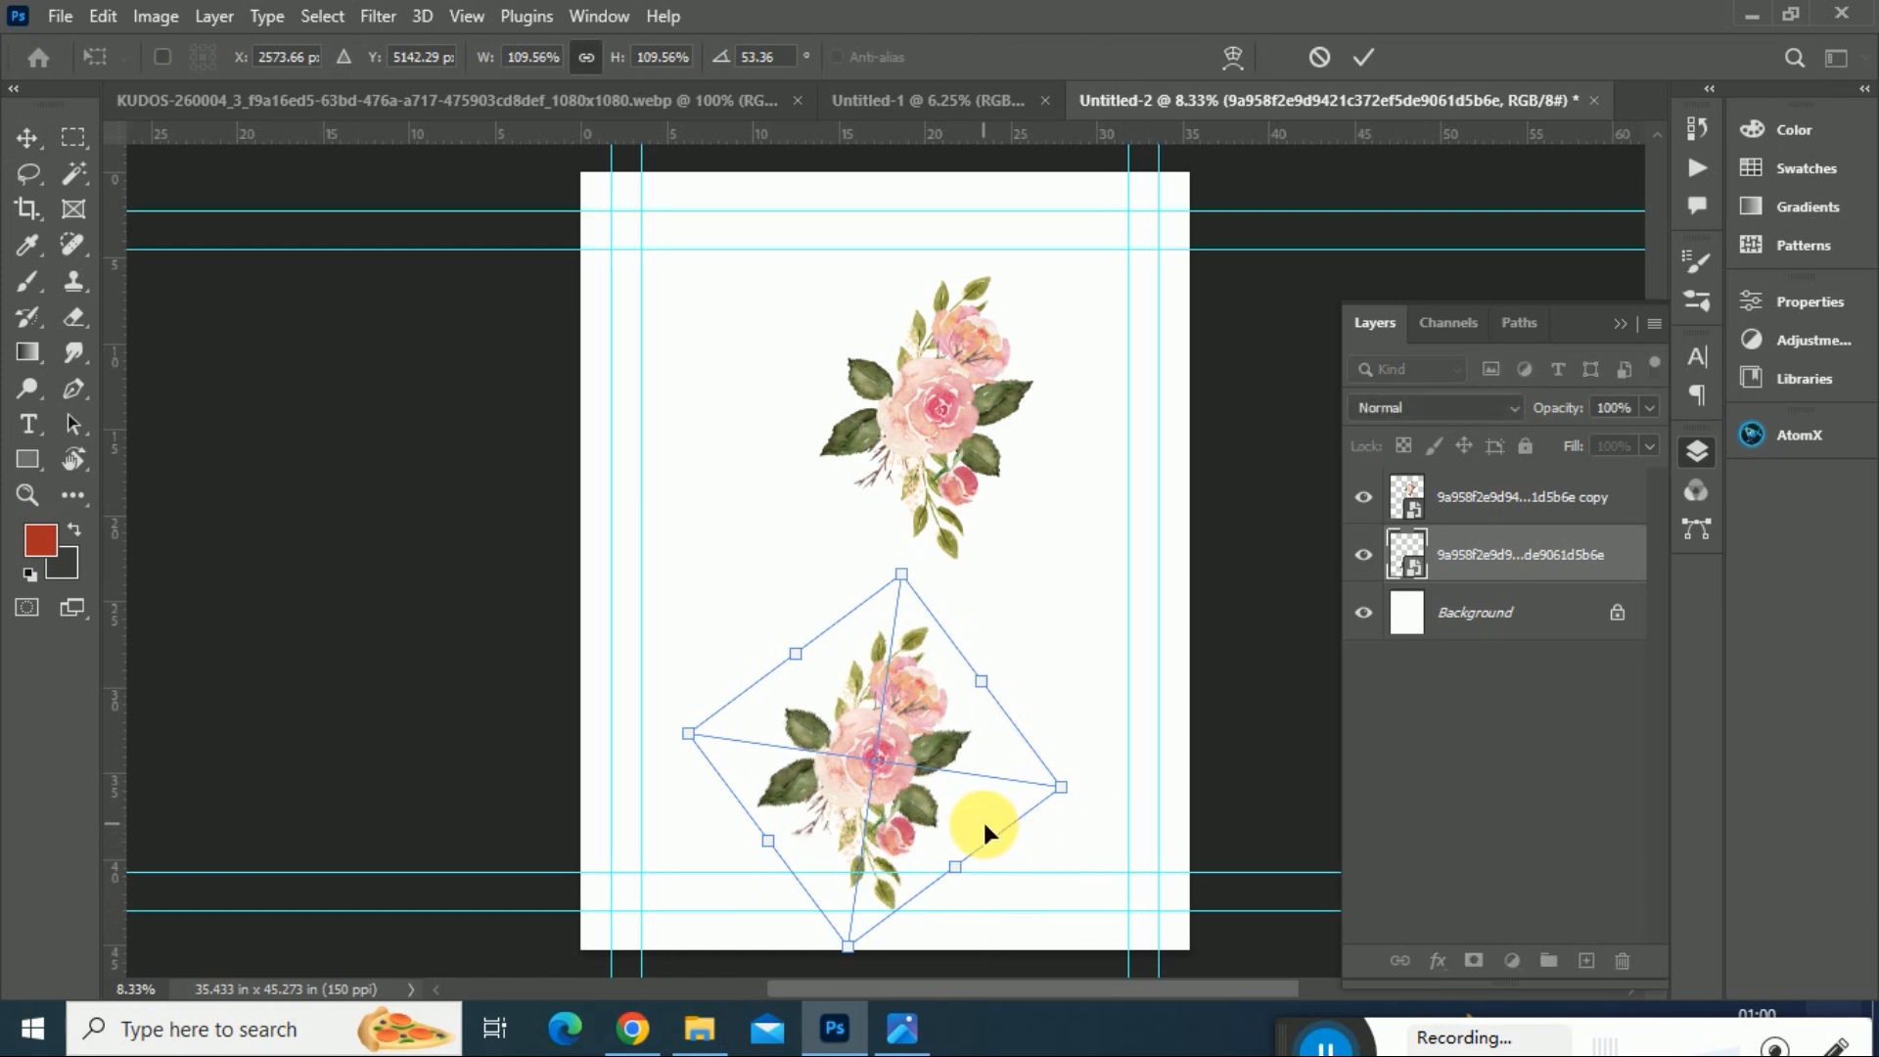
pyautogui.press('Return')
pyautogui.moveTo(898, 750); pyautogui.dragTo(892, 728)
# - Add a vertical guide at the page's centre and marquee-select the lower page area from the left edge to that guide
pyautogui.moveTo(117, 523); pyautogui.dragTo(885, 627)
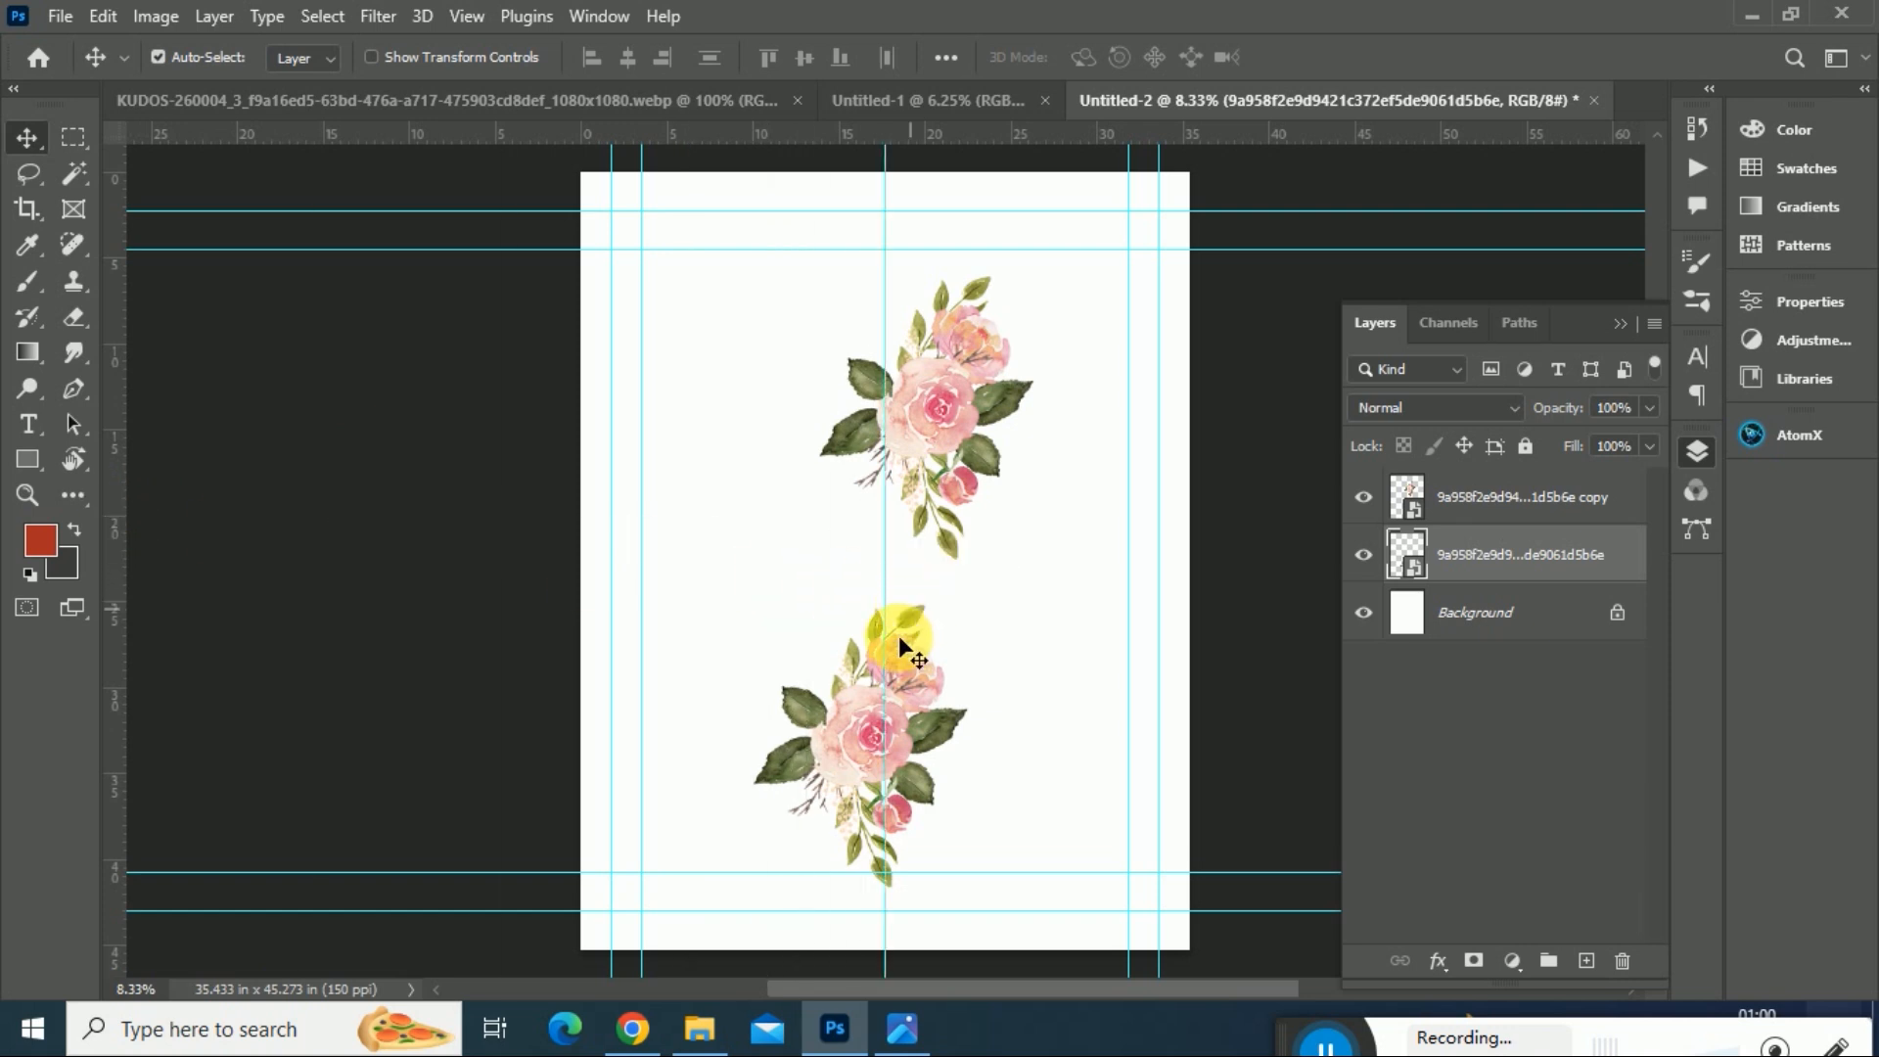
pyautogui.click(74, 137)
pyautogui.moveTo(592, 504); pyautogui.dragTo(935, 946)
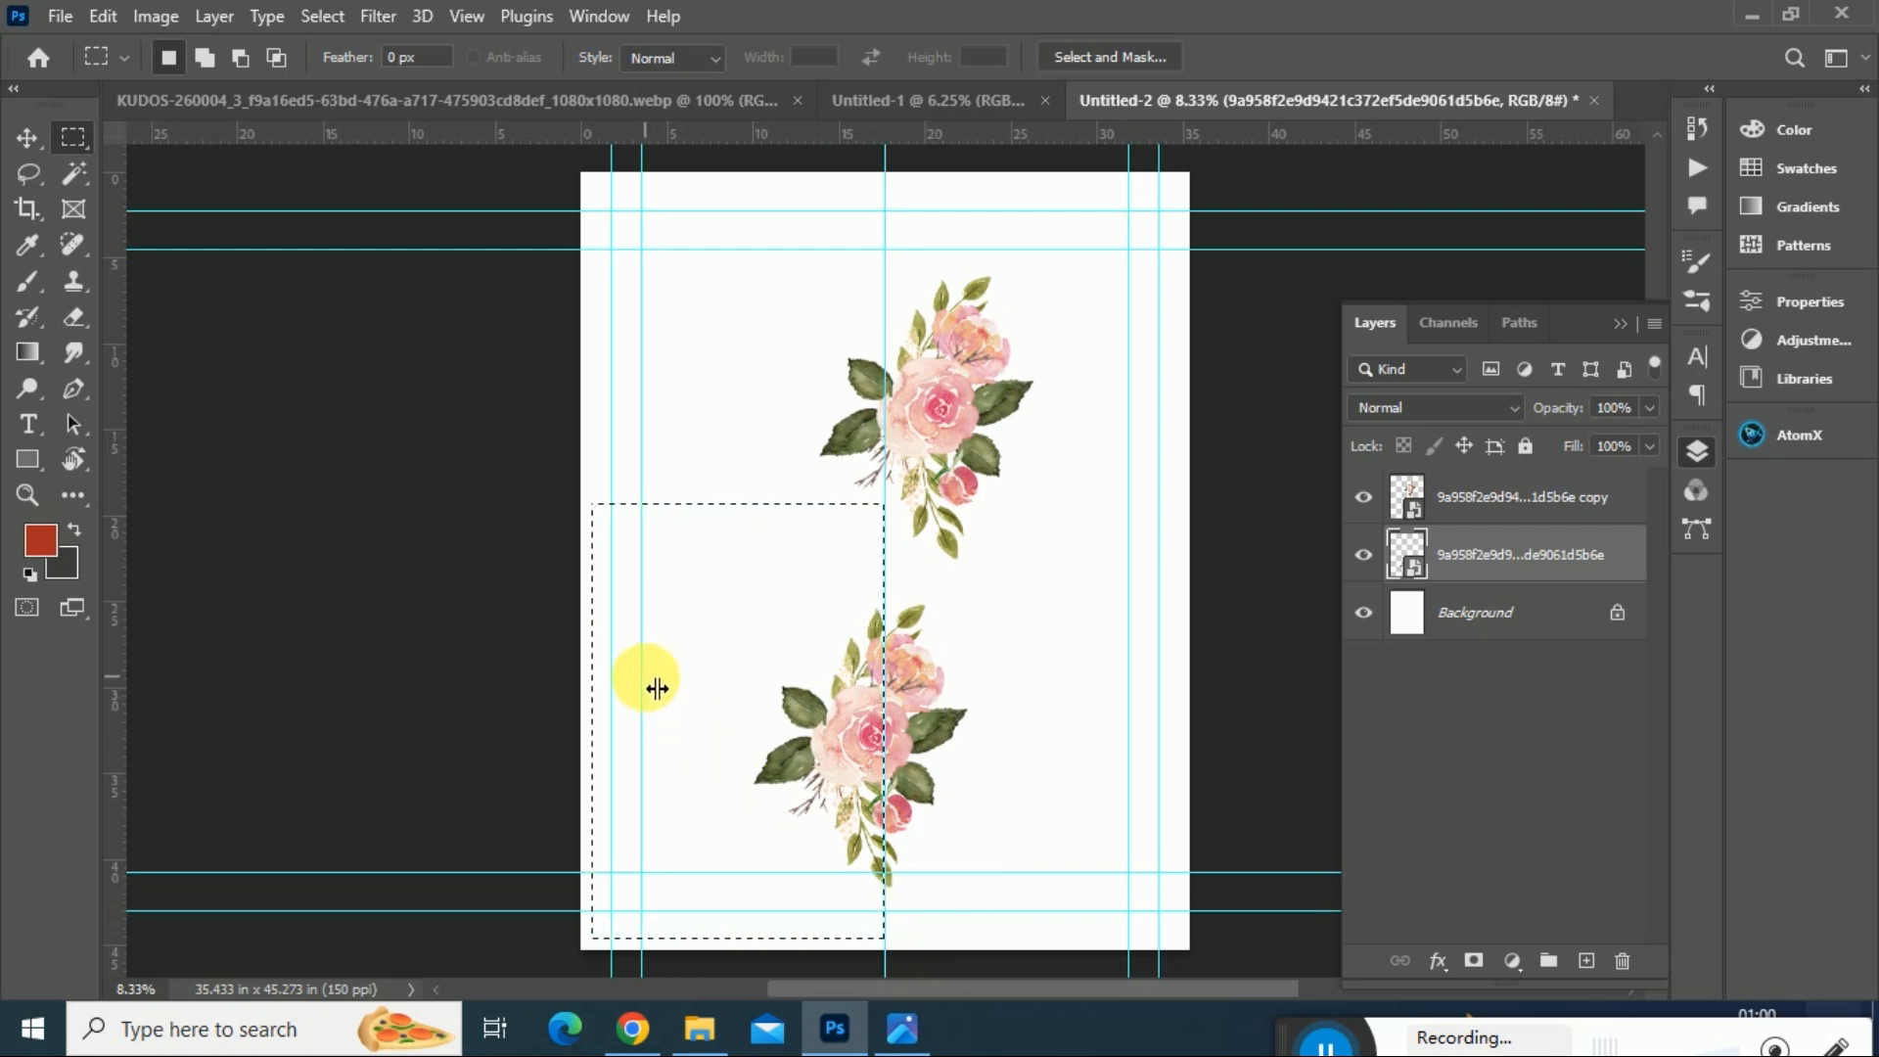
pyautogui.moveTo(582, 517); pyautogui.dragTo(887, 983)
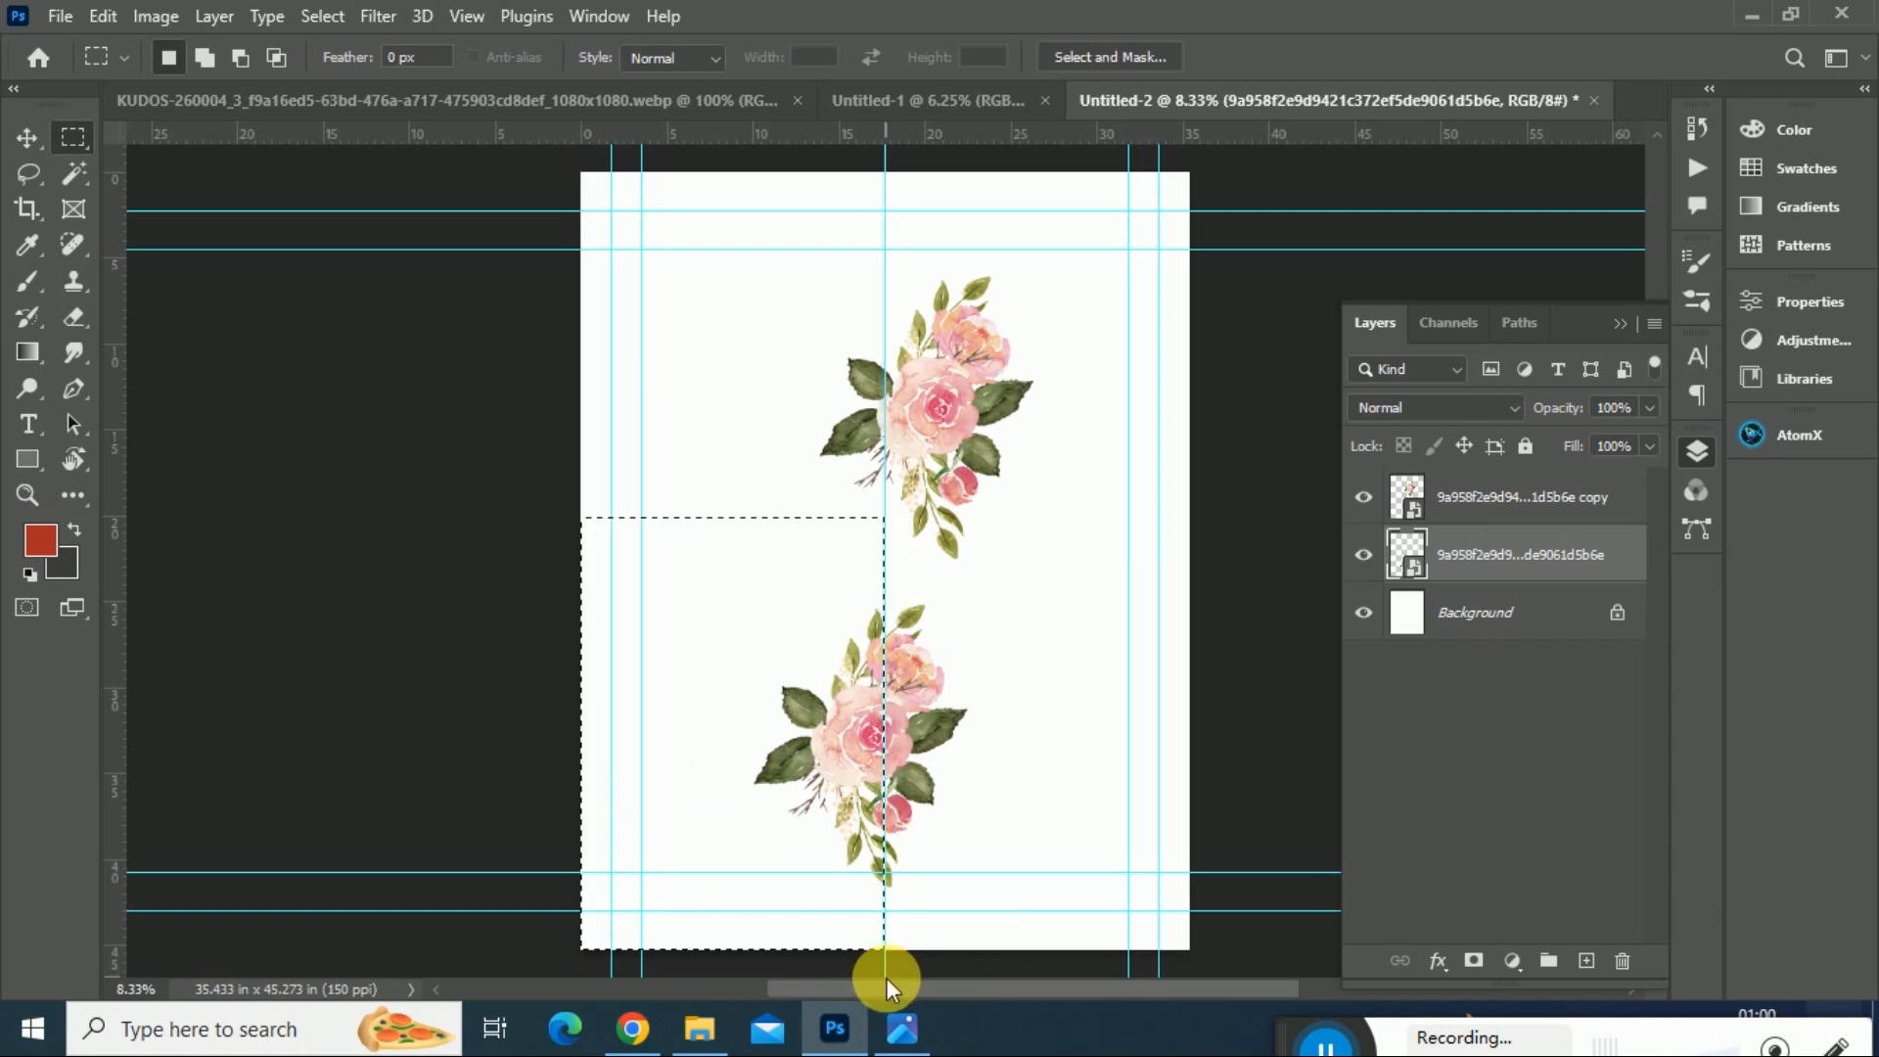
# - Rasterize the lower bouquet's layer and flip its selected left half horizontally
pyautogui.rightClick(1504, 577)
pyautogui.click(1565, 456)
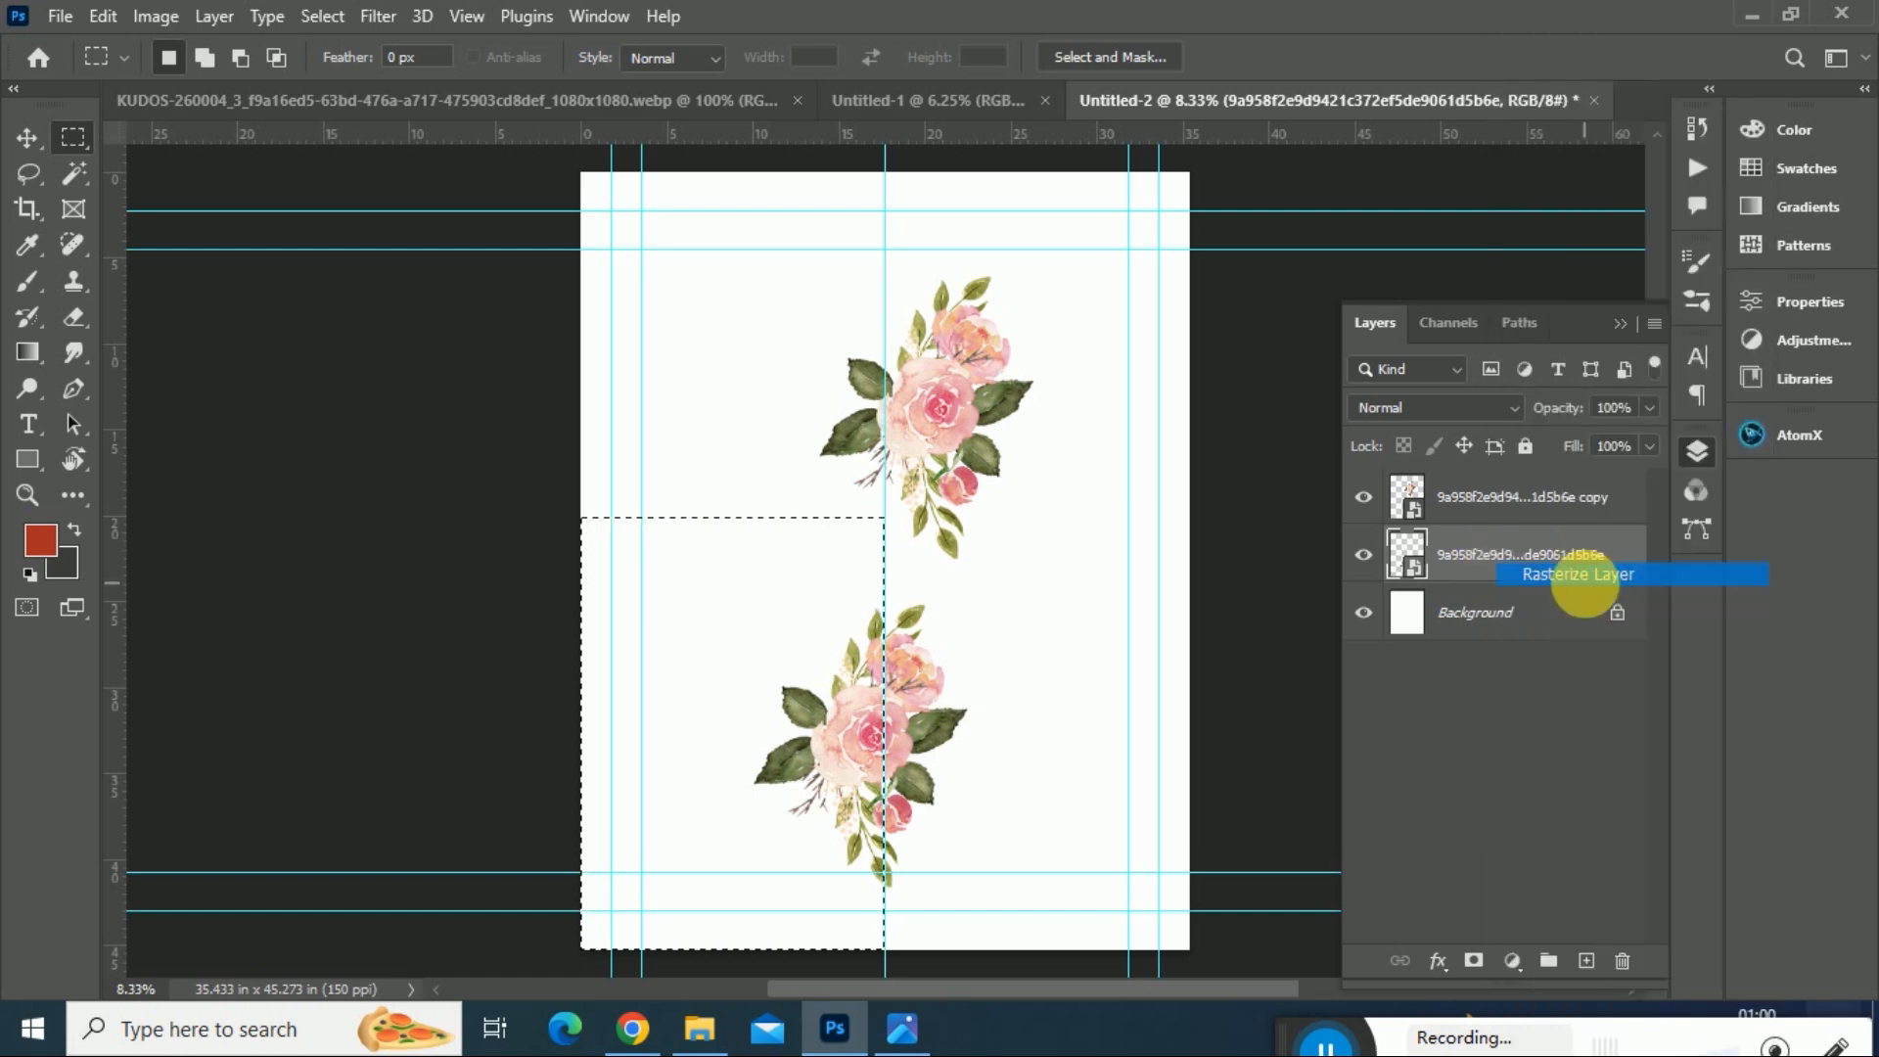
pyautogui.hotkey('ctrl', 't')
pyautogui.rightClick(859, 647)
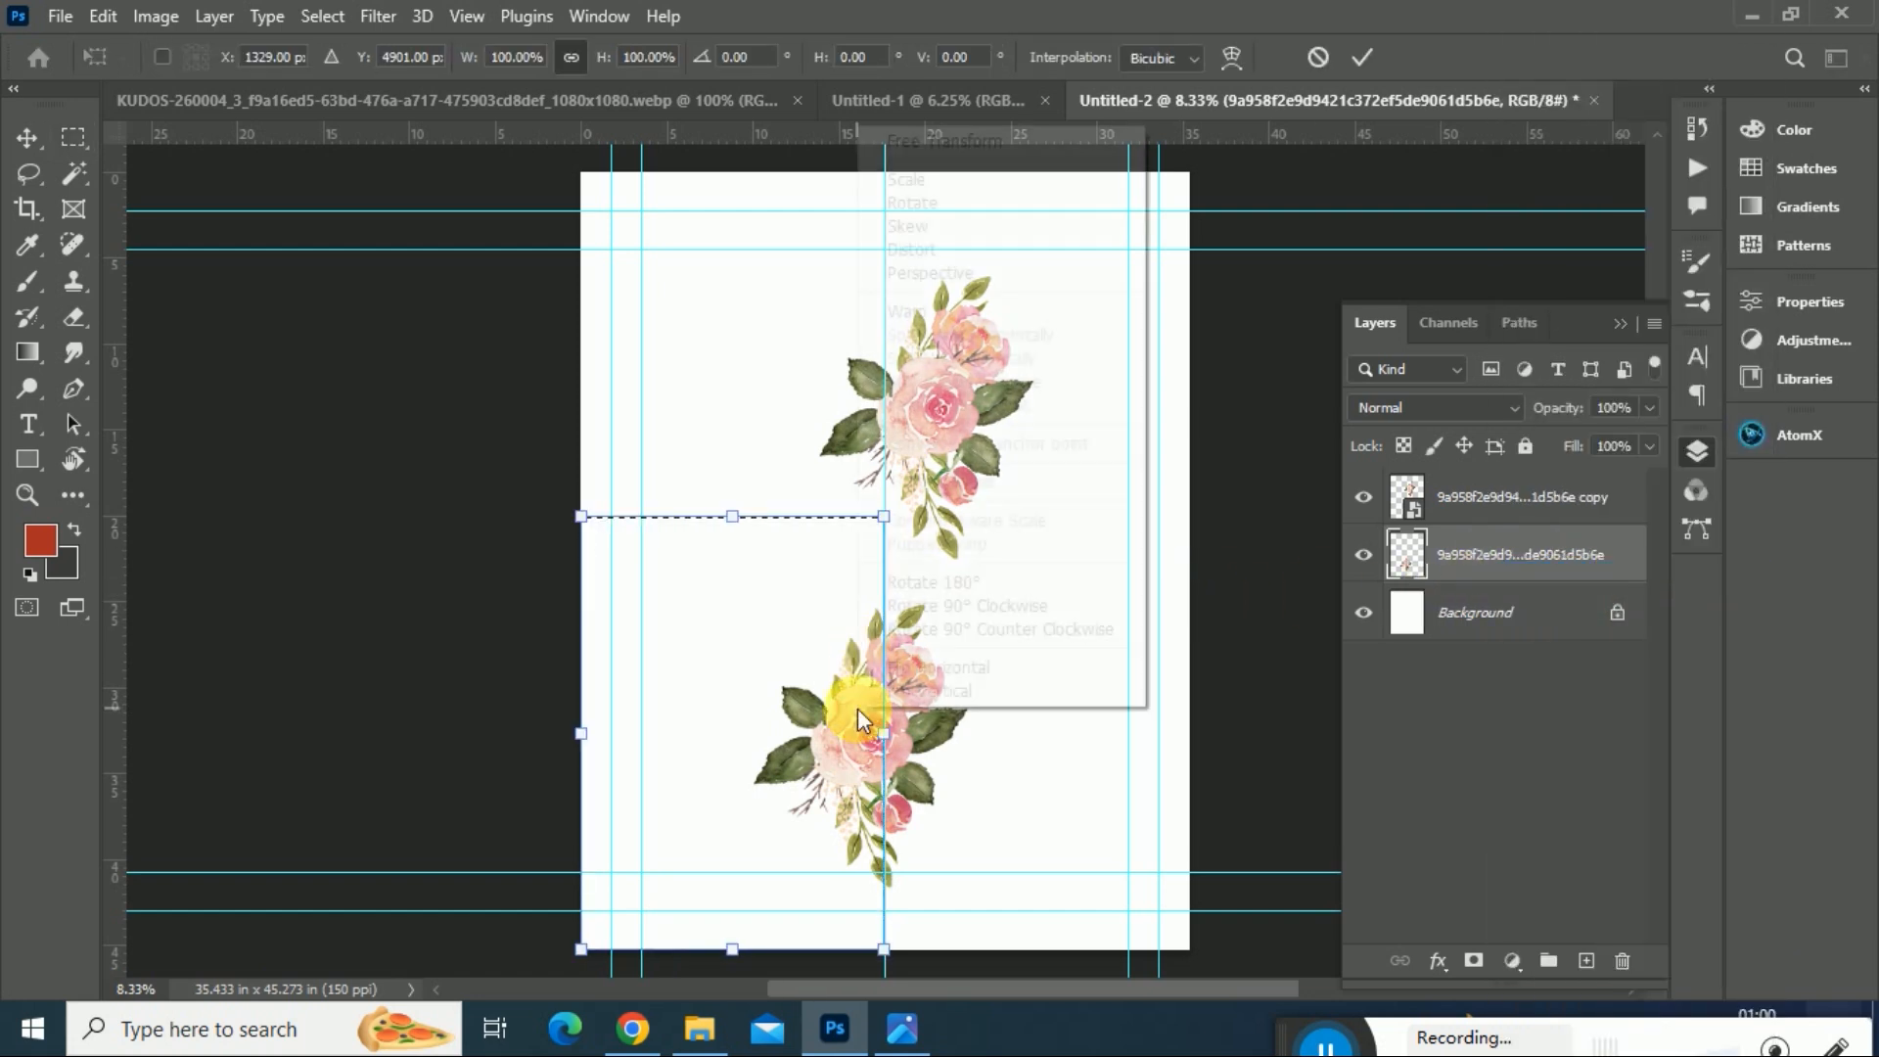
pyautogui.click(964, 667)
pyautogui.press('Return')
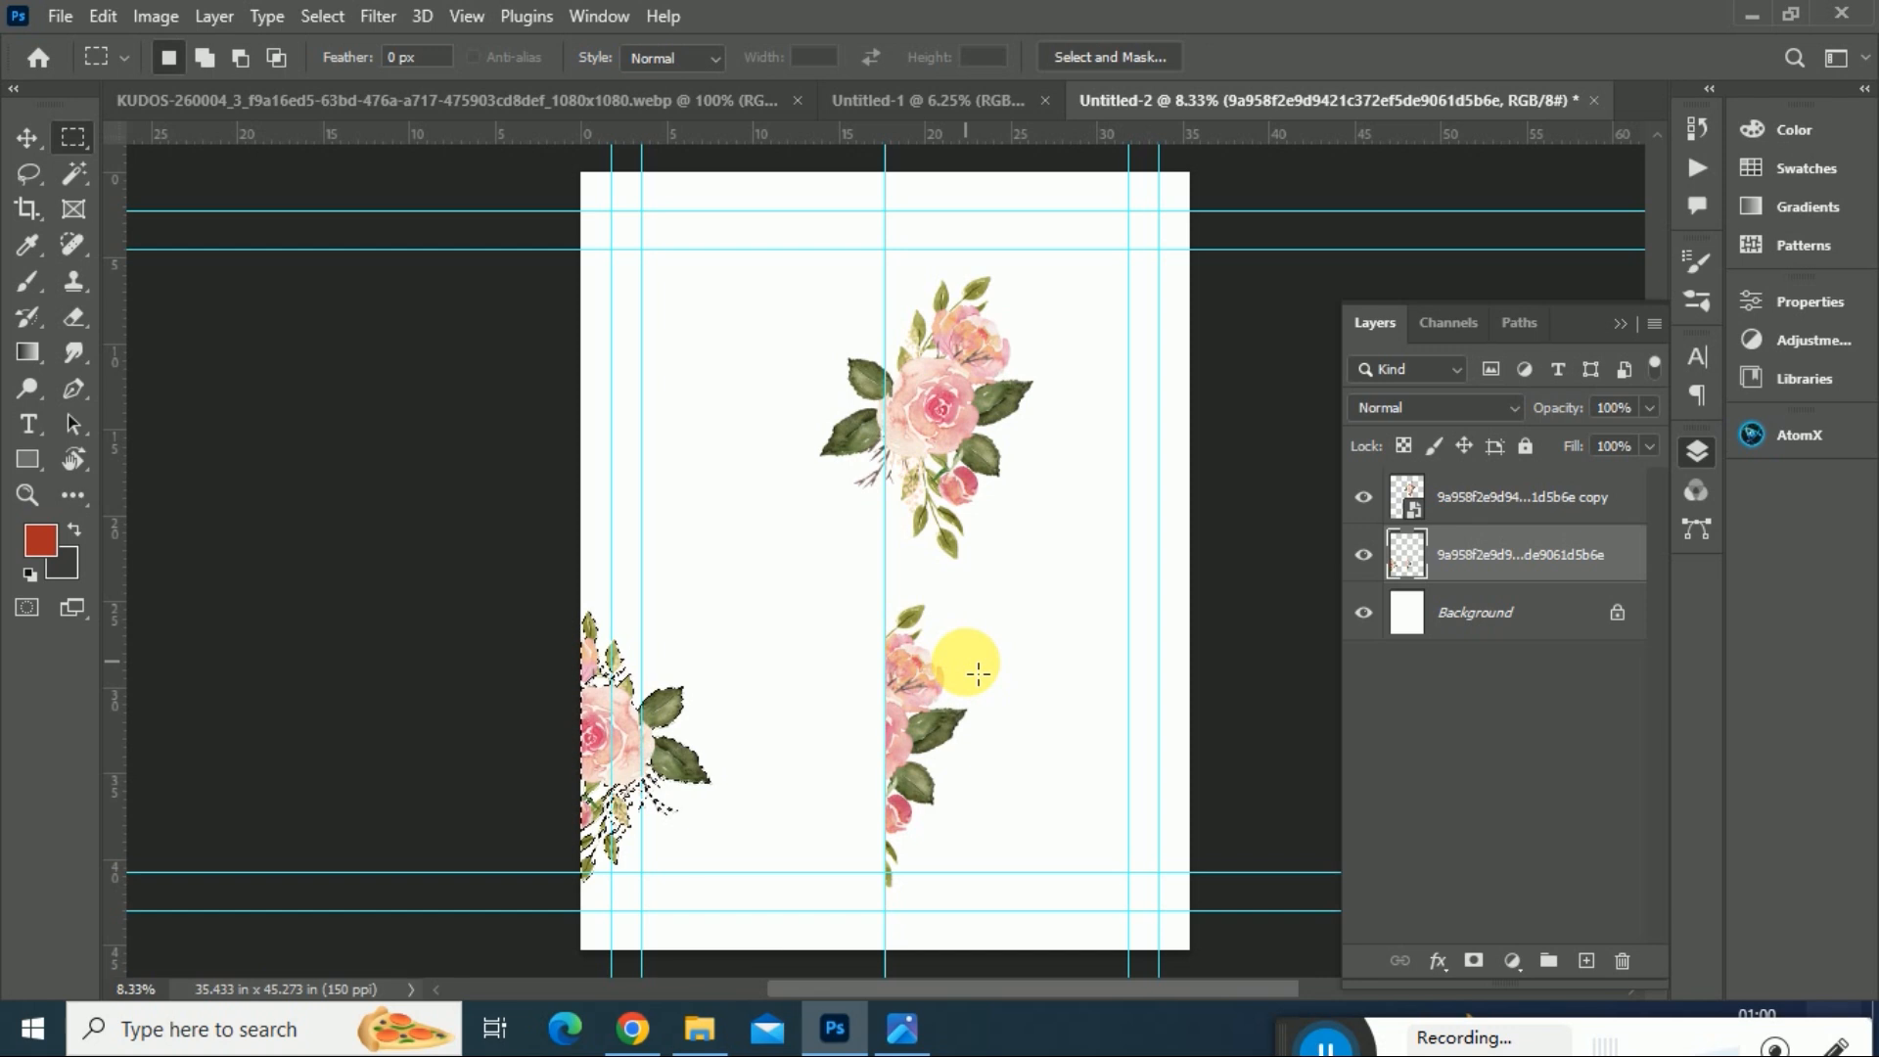
# - Marquee-select the lower page area from the centre guide to the right edge and flip the bouquet part inside it horizontally
pyautogui.moveTo(1270, 534); pyautogui.dragTo(888, 968)
pyautogui.hotkey('ctrl', 't')
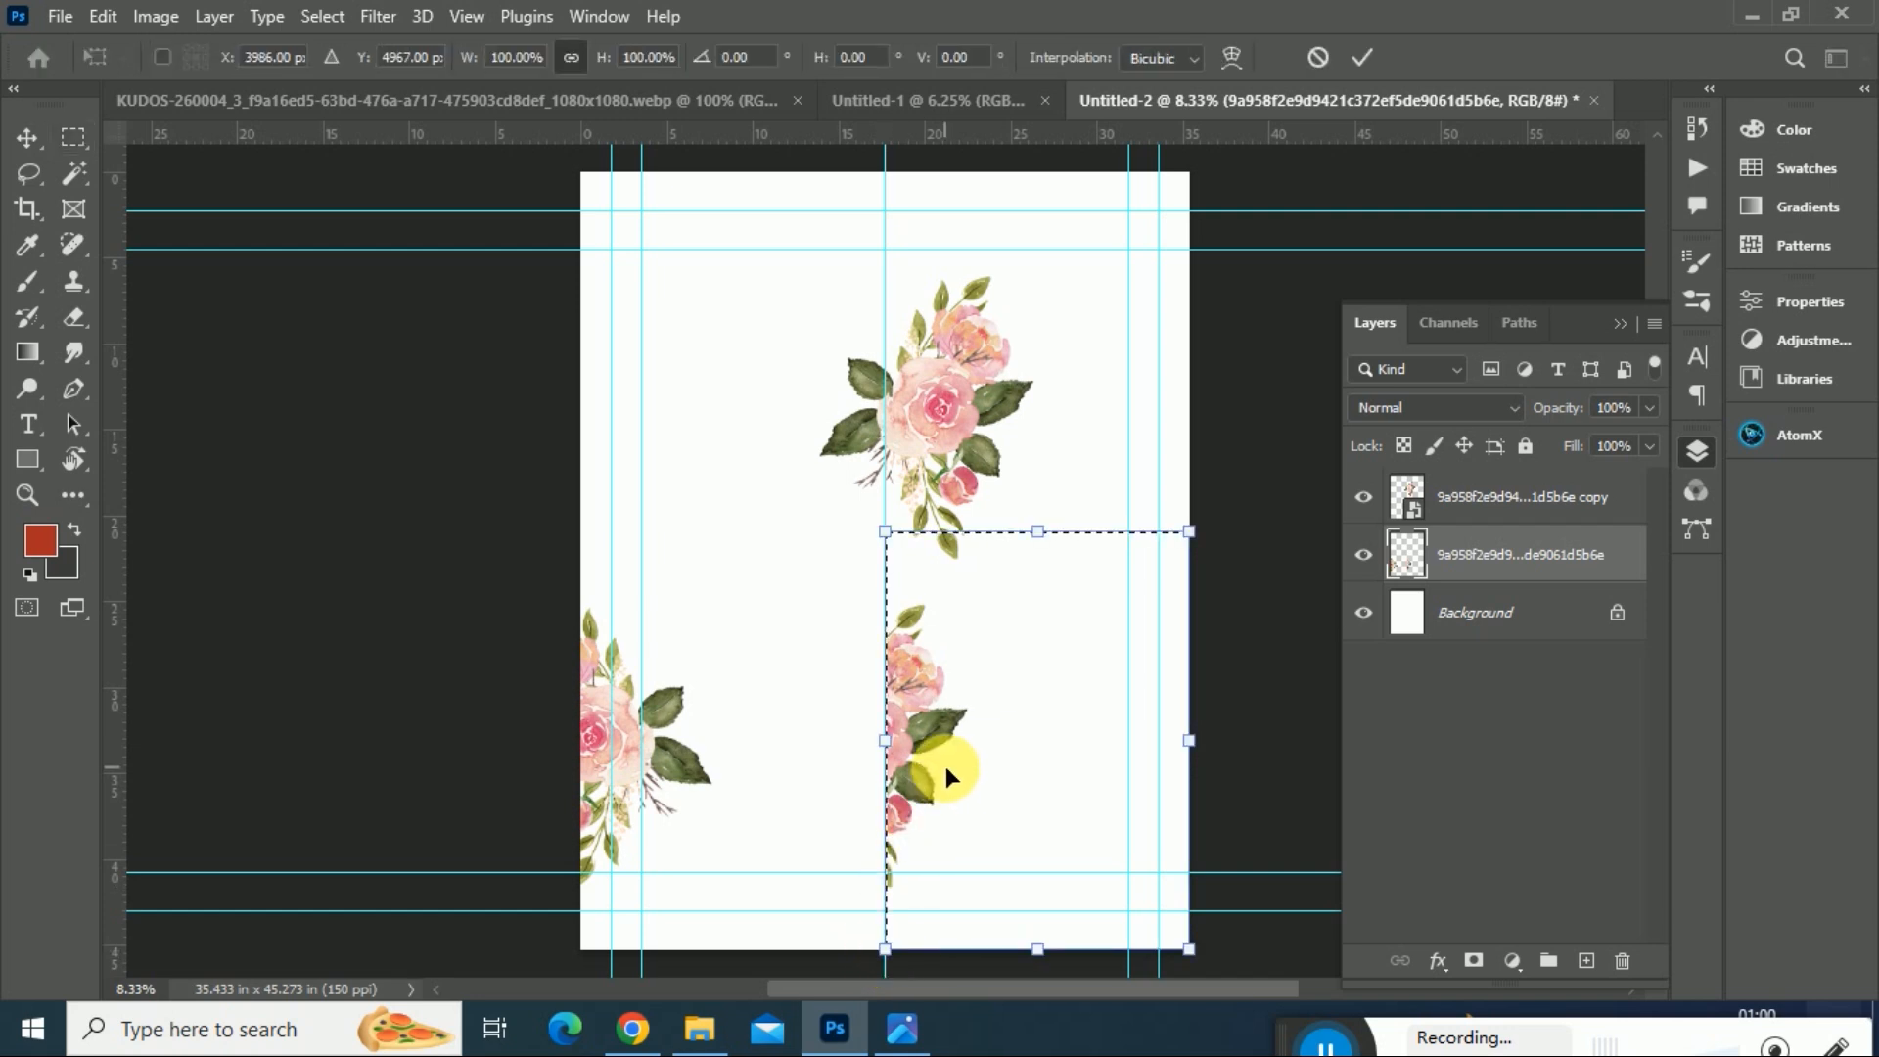
pyautogui.rightClick(956, 773)
pyautogui.click(1104, 726)
pyautogui.press('Return')
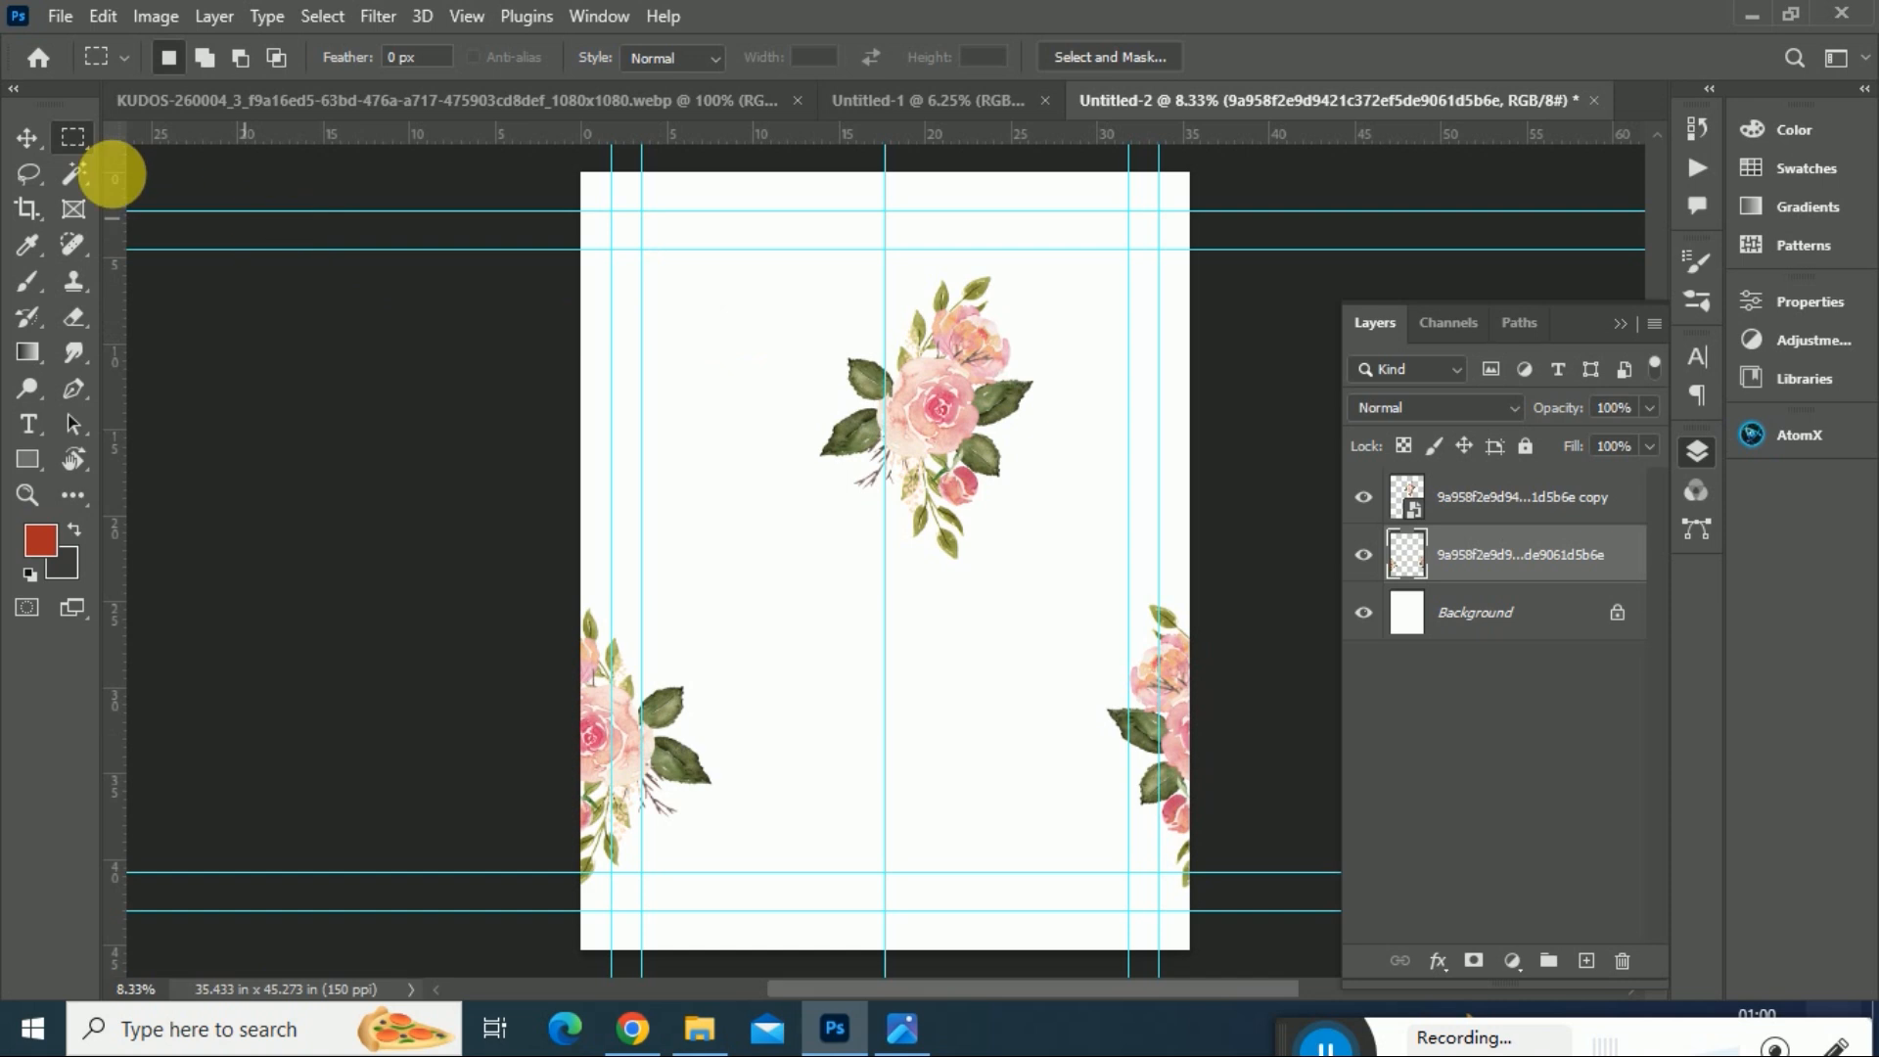
# - Move the whole bouquet copy down to the middle of the page and rotate it to about -5°
pyautogui.click(25, 138)
pyautogui.moveTo(954, 448); pyautogui.dragTo(932, 614)
pyautogui.hotkey('ctrl', 't')
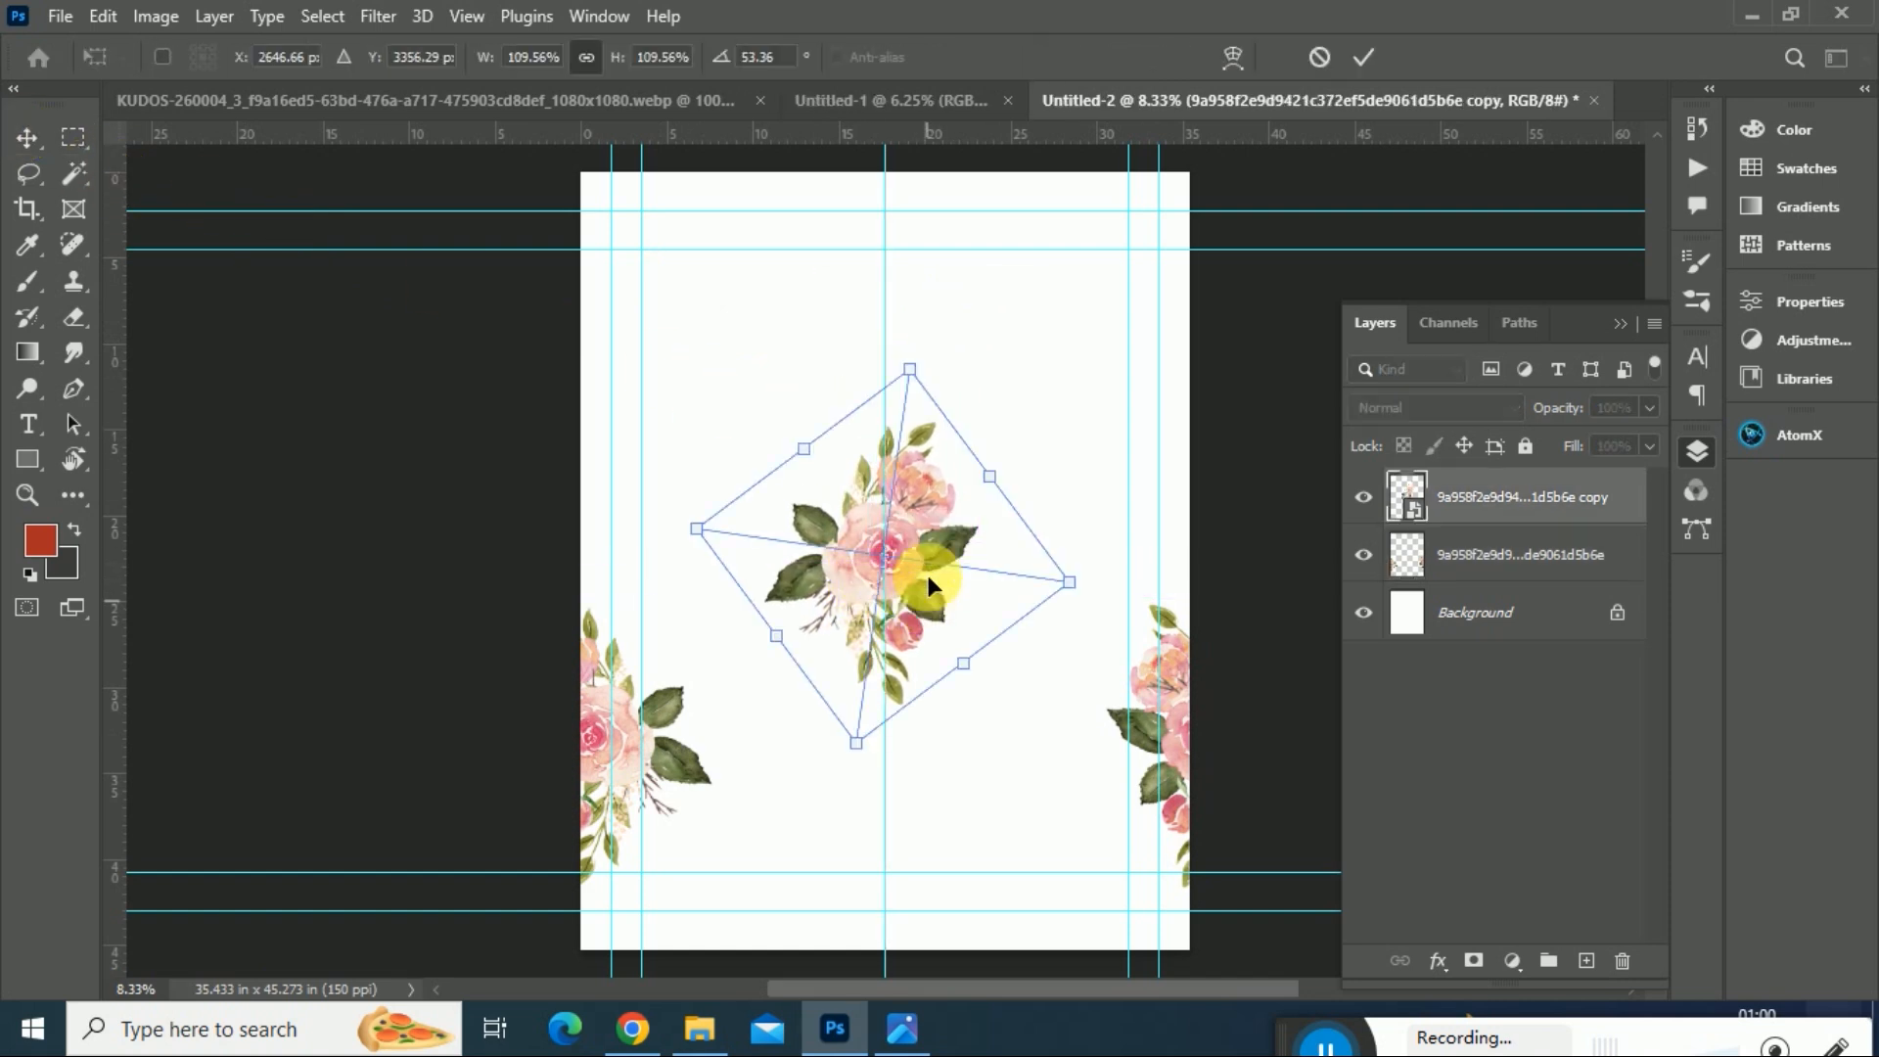
pyautogui.moveTo(1124, 588); pyautogui.dragTo(1120, 271)
pyautogui.moveTo(901, 611); pyautogui.dragTo(882, 649)
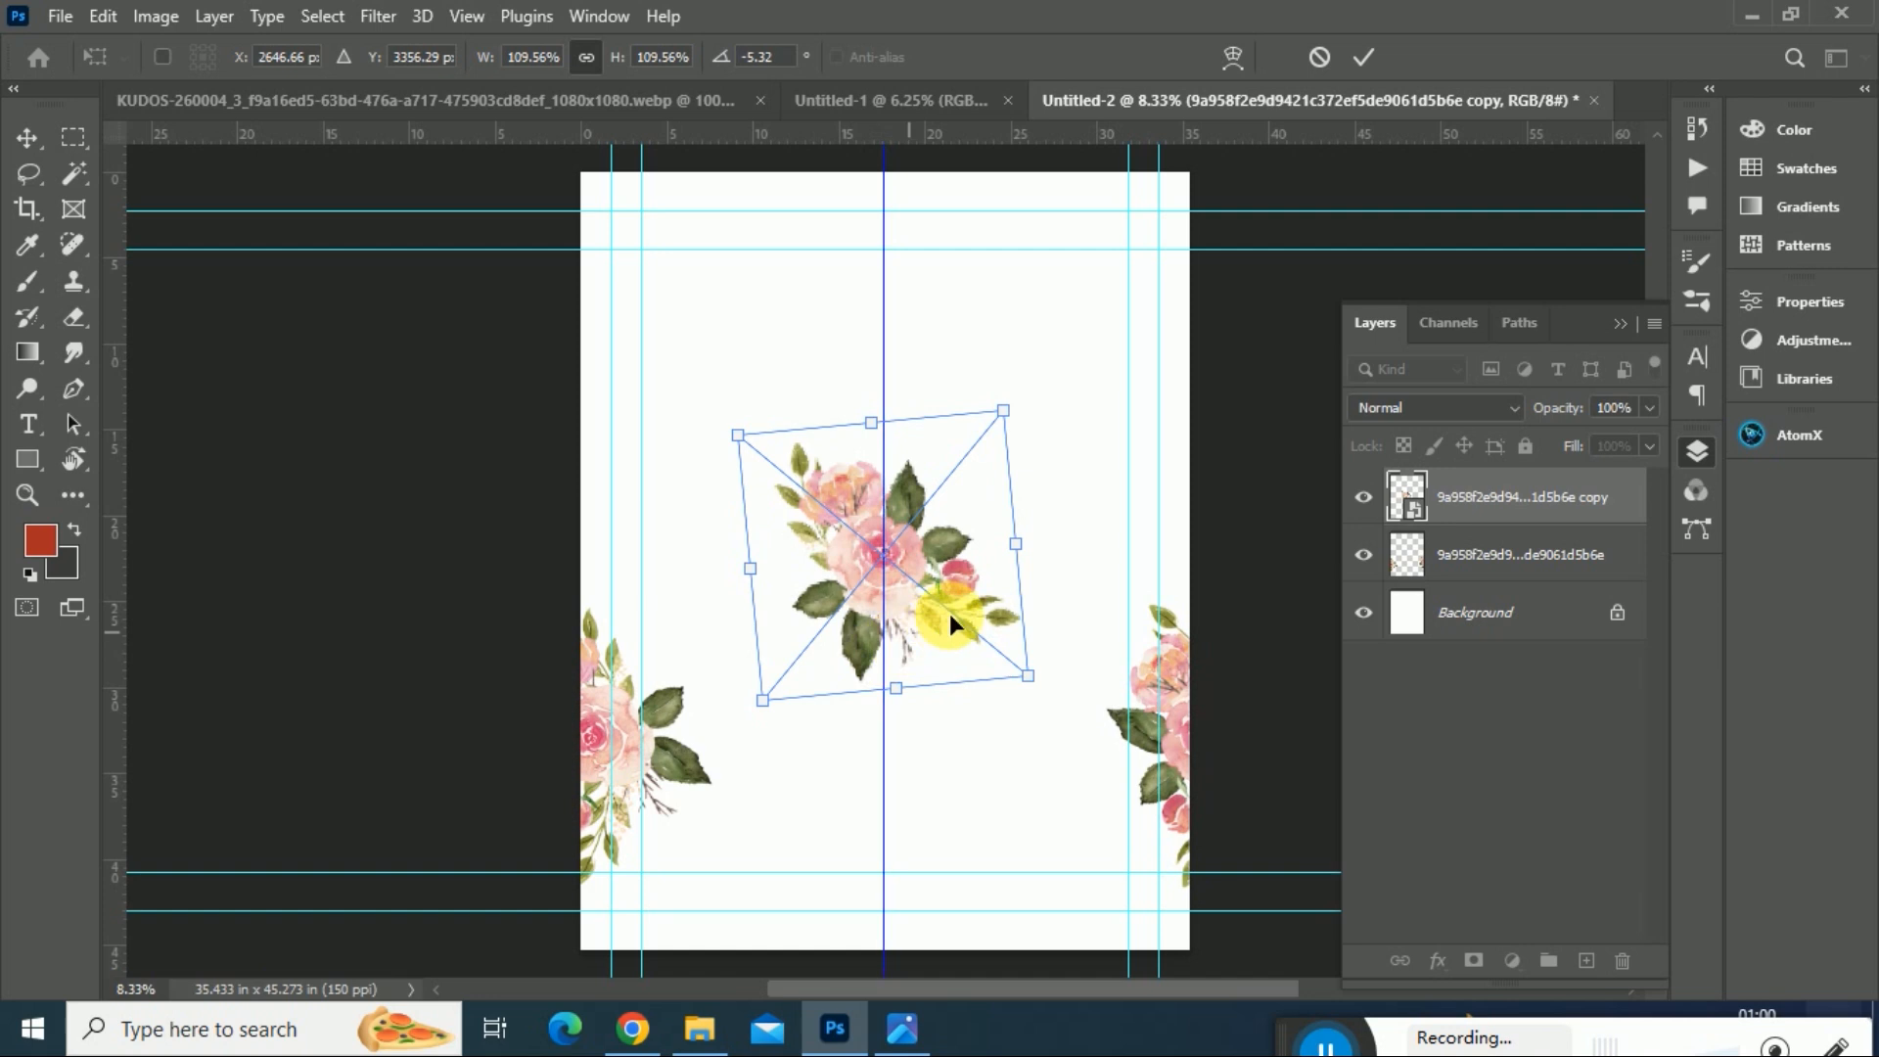
pyautogui.moveTo(959, 603); pyautogui.dragTo(977, 636)
pyautogui.press('Return')
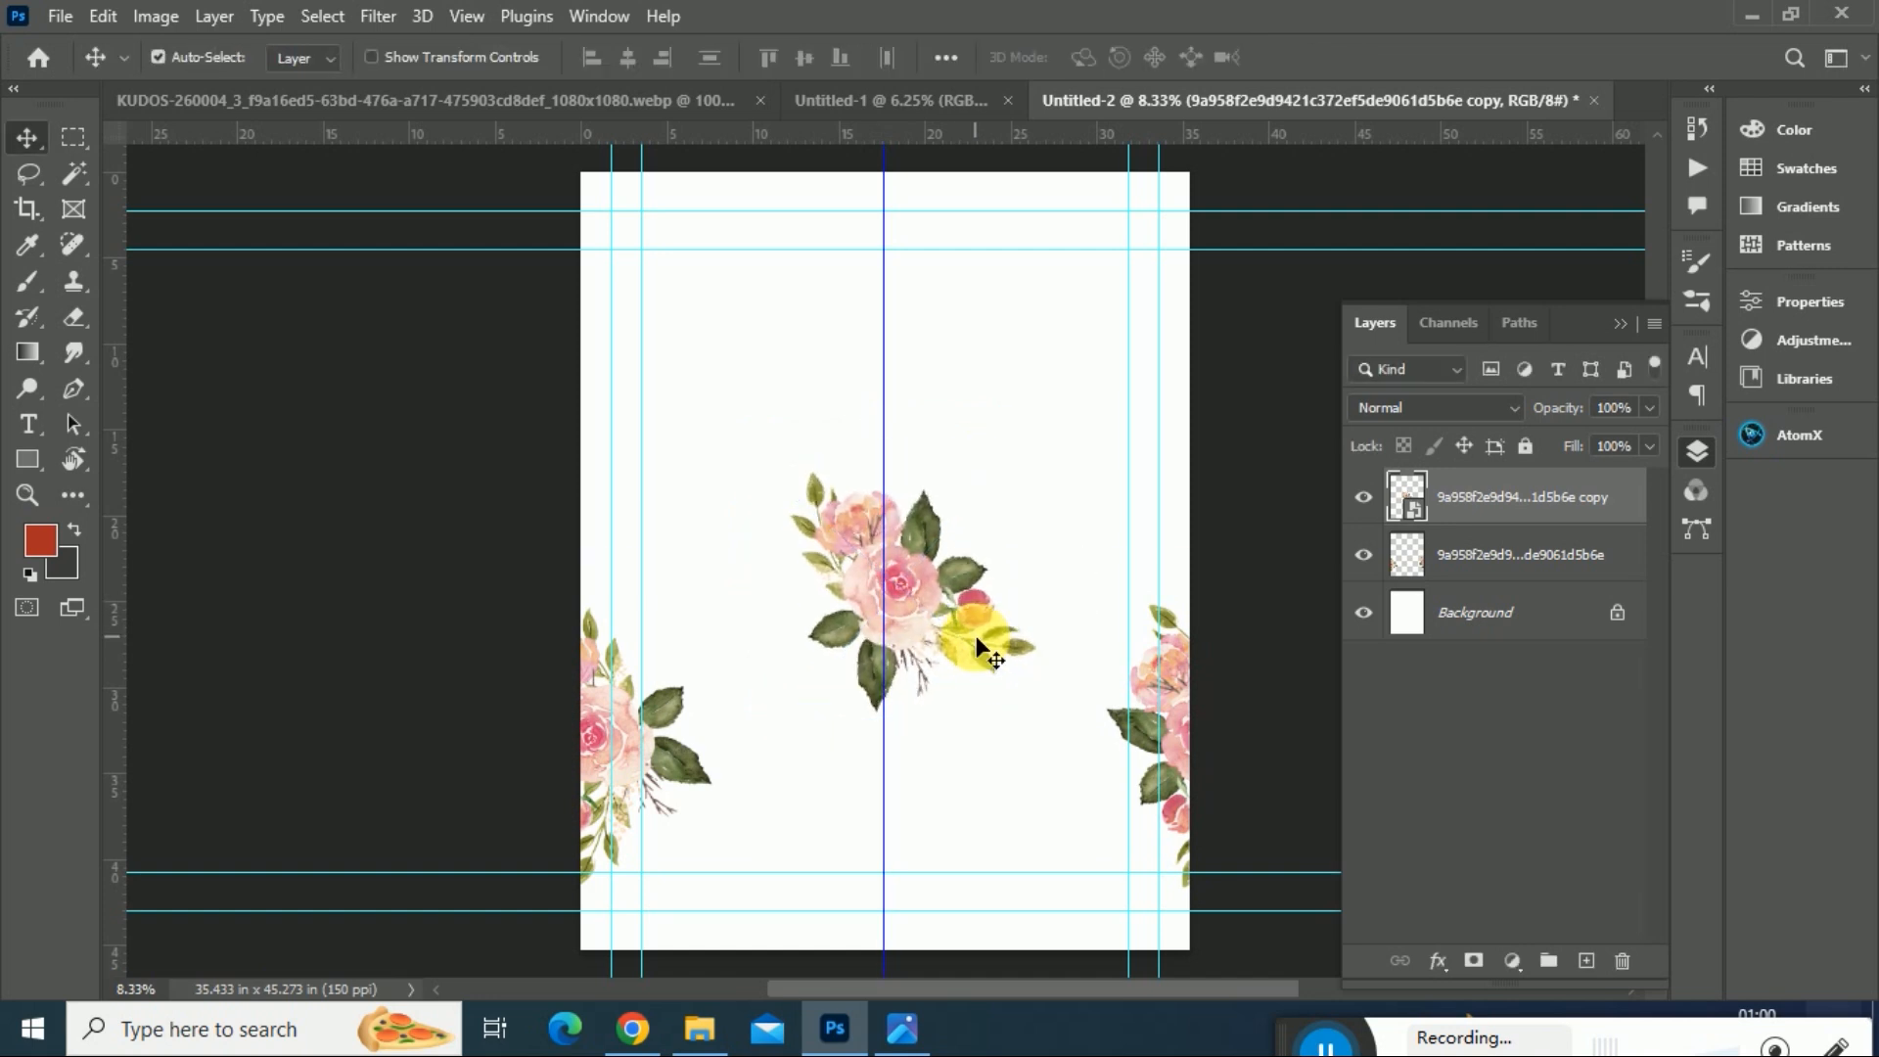
pyautogui.click(923, 590)
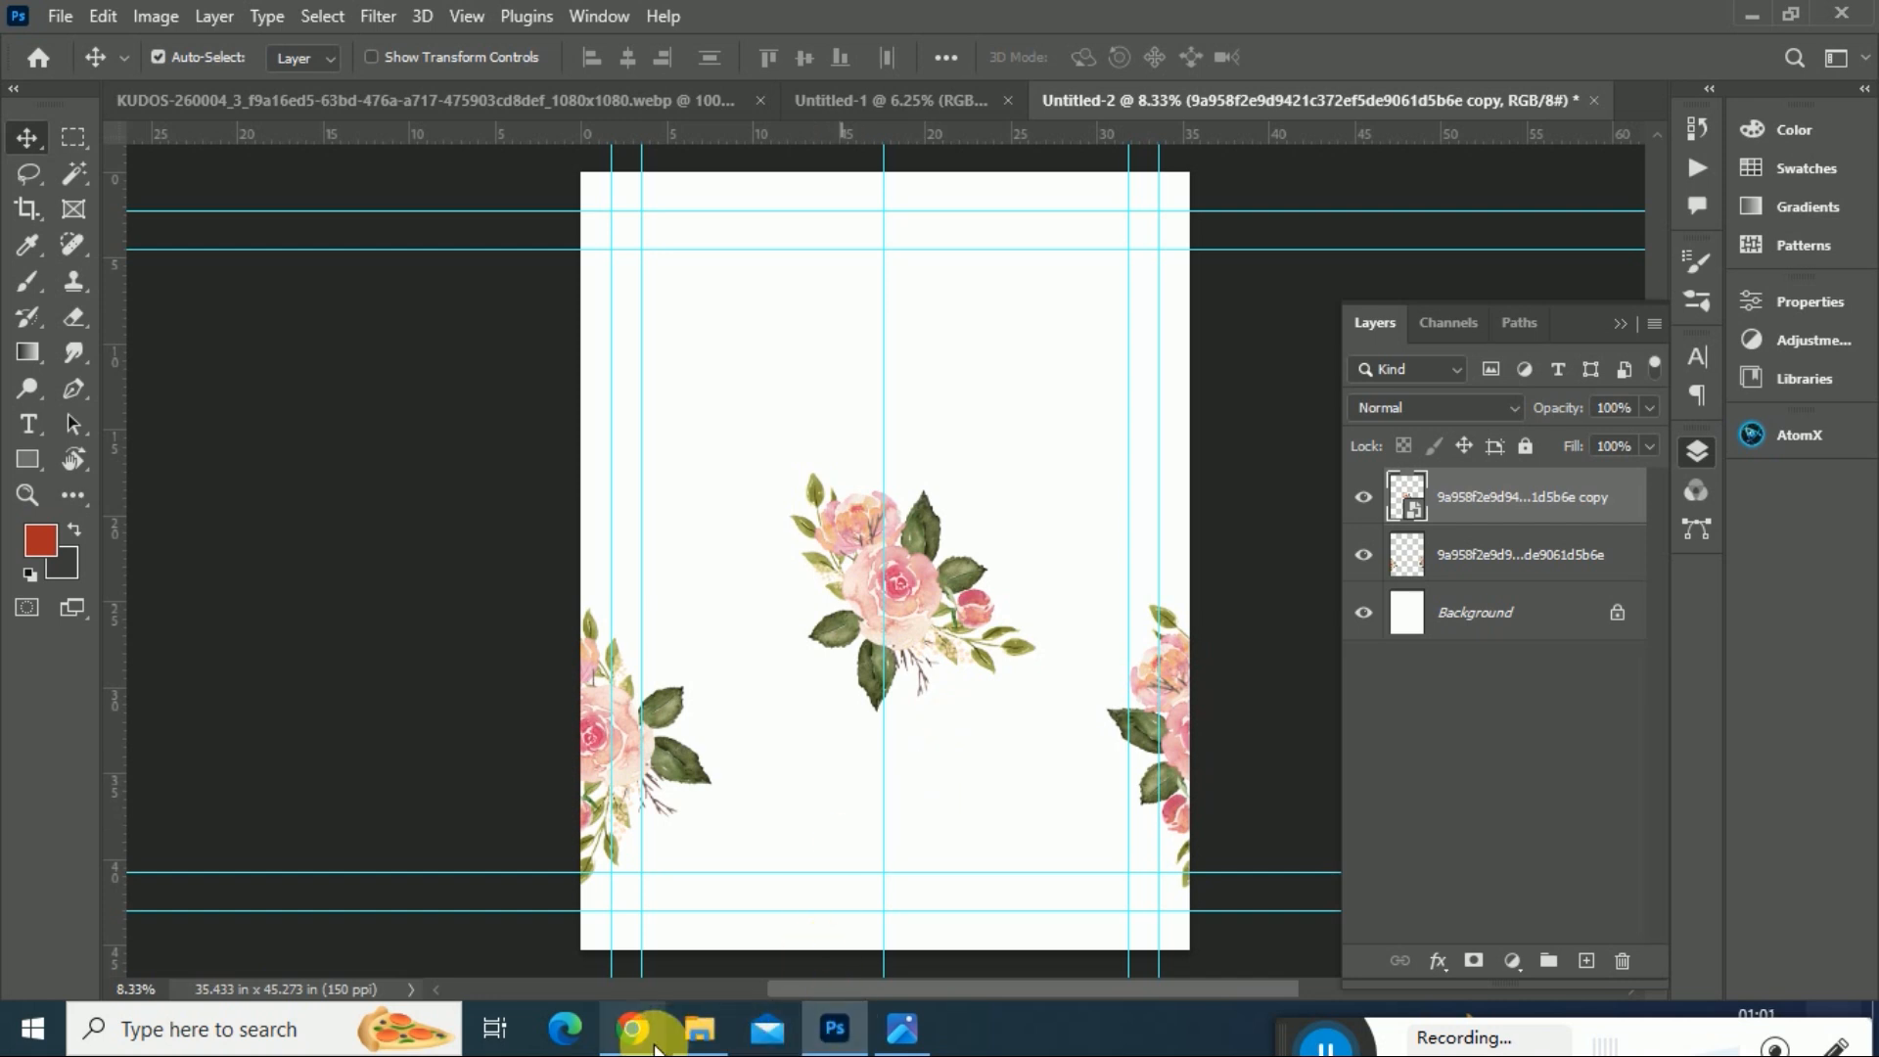
# - Place the beach-rose image from Downloads, enlarge it to about 208% and move it left of the page centre
pyautogui.click(702, 1025)
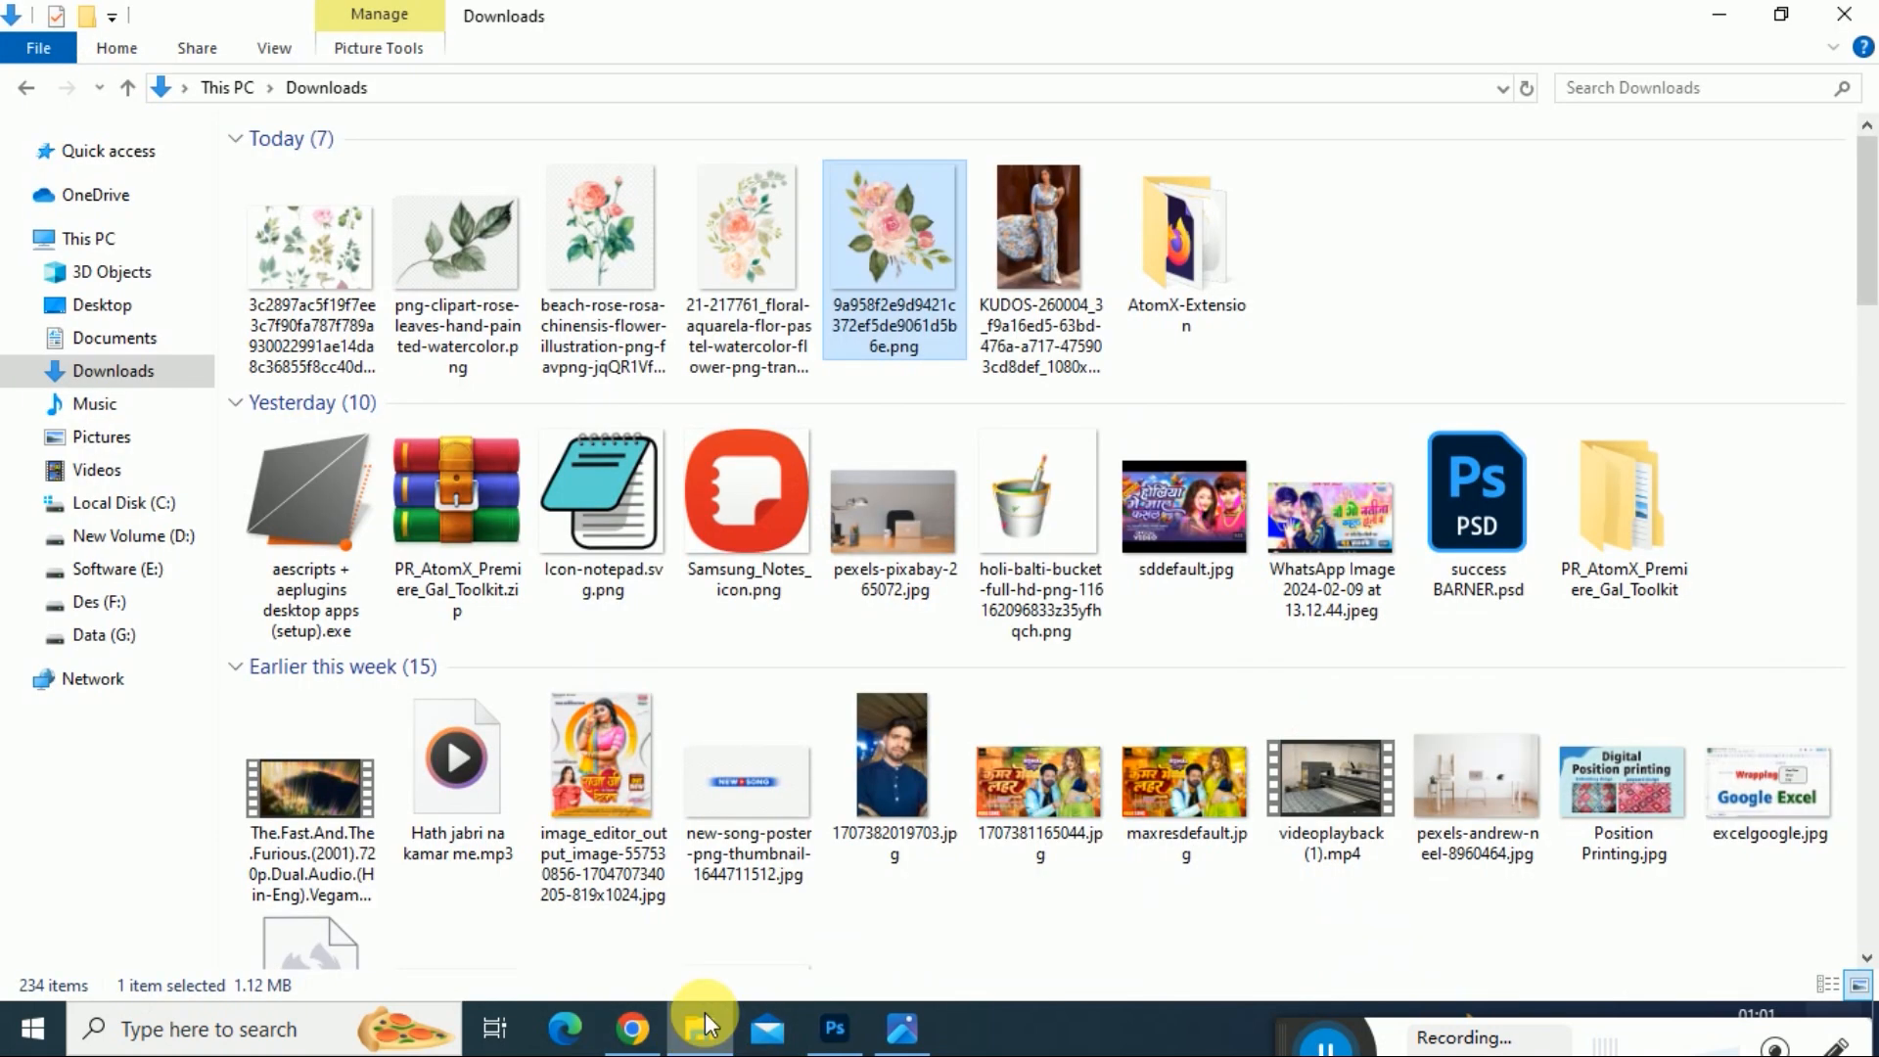
pyautogui.click(737, 232)
pyautogui.click(614, 235)
pyautogui.moveTo(614, 240); pyautogui.dragTo(928, 394)
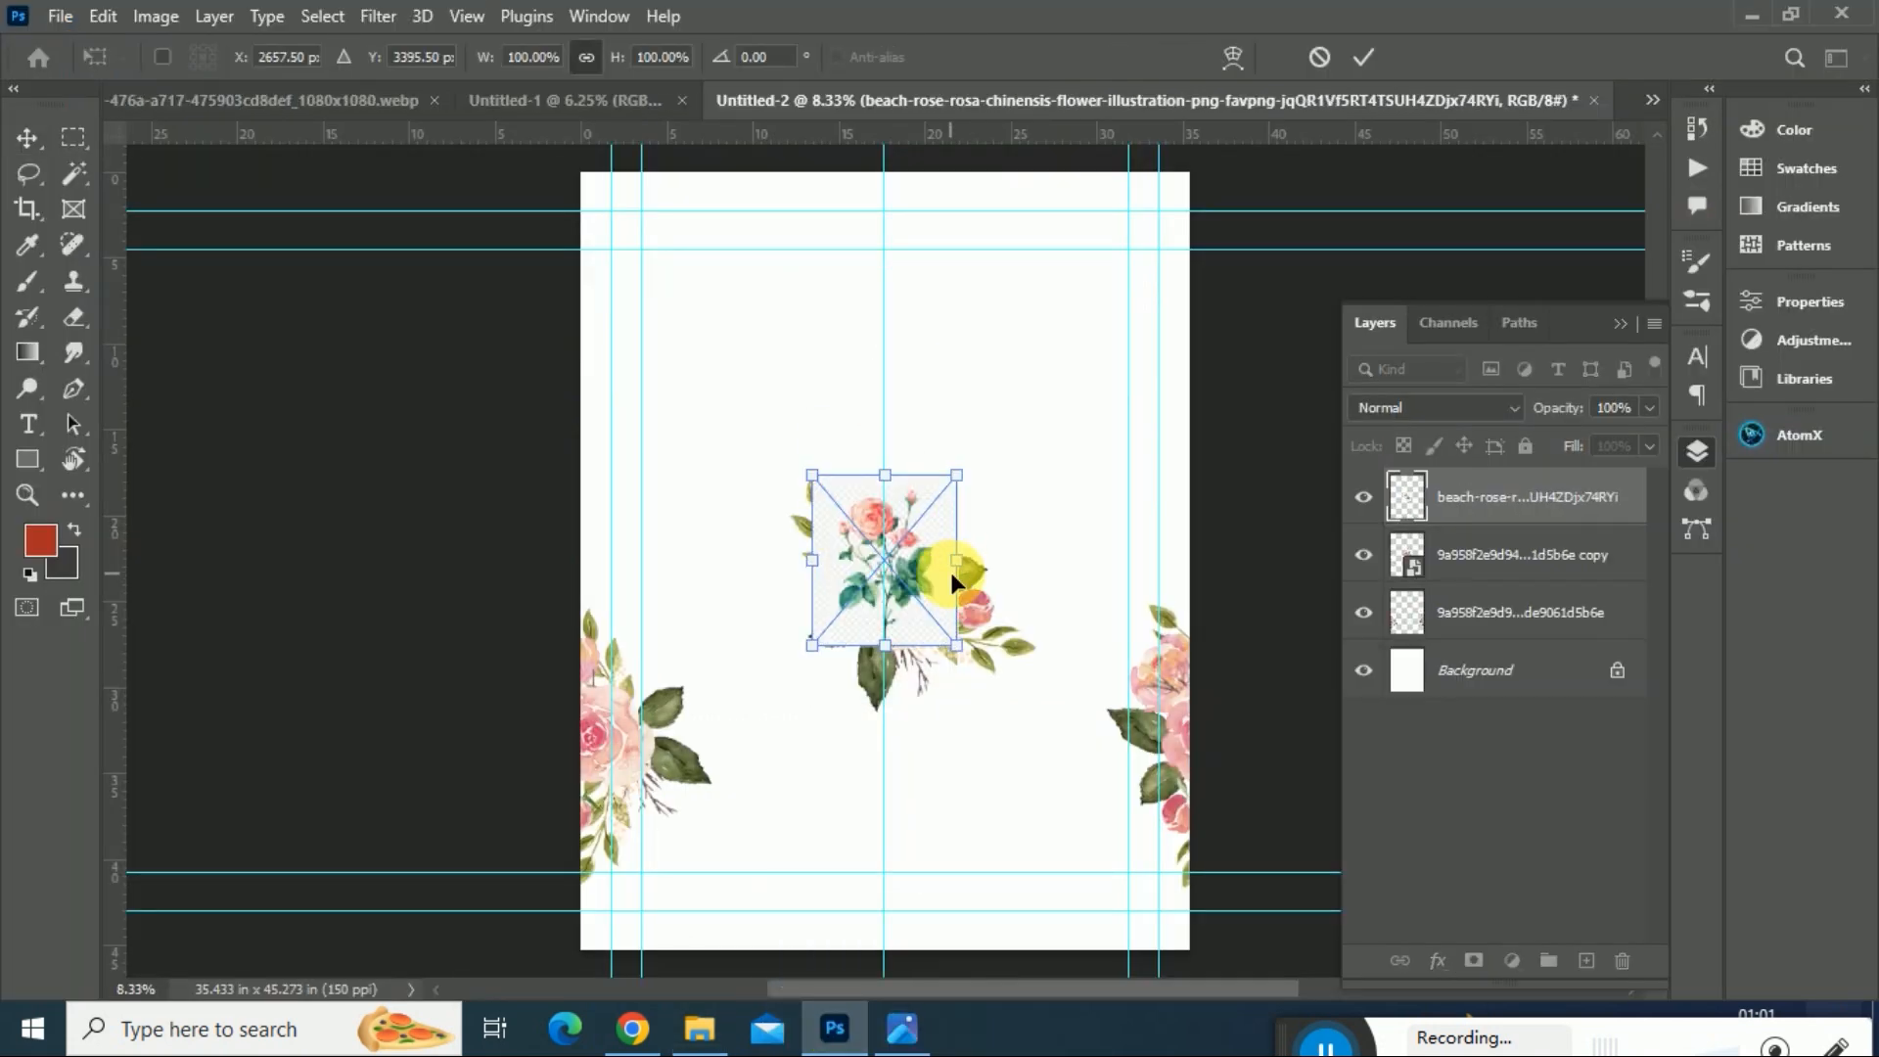
pyautogui.press('Return')
pyautogui.hotkey('ctrl', 't')
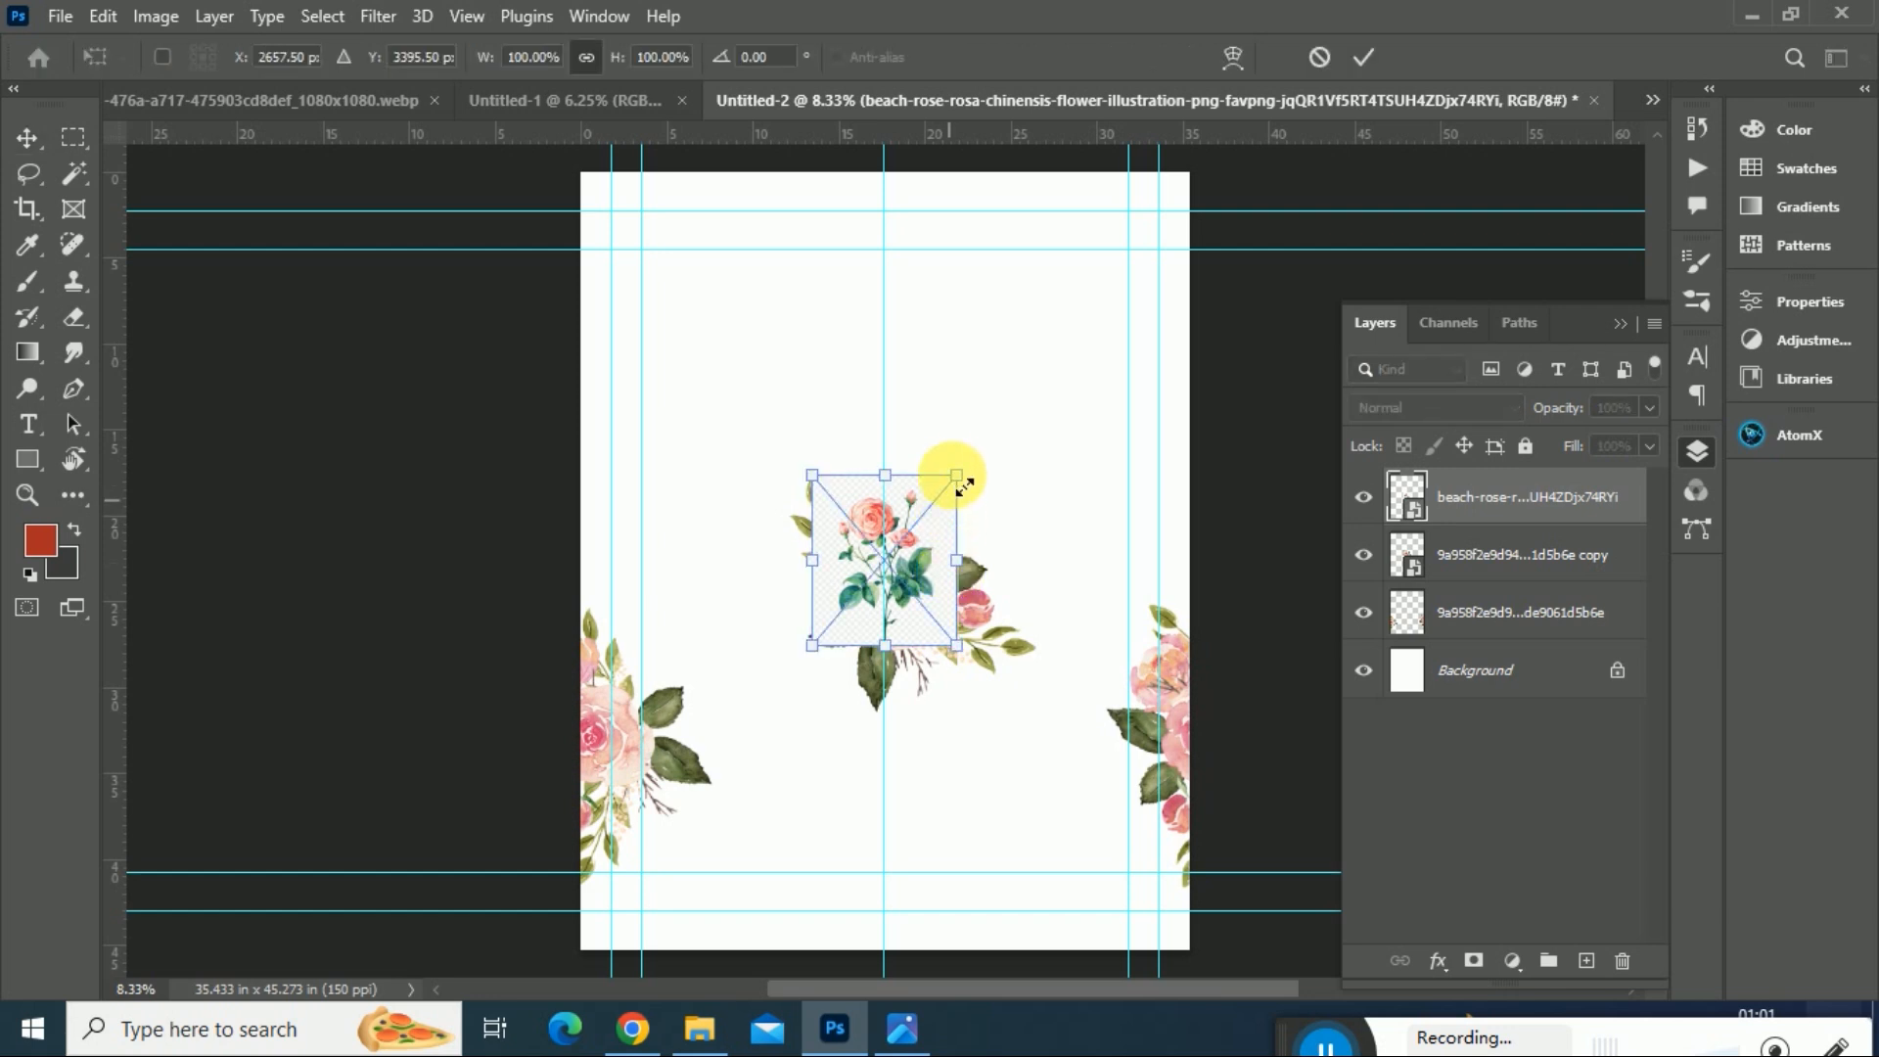
pyautogui.moveTo(956, 476); pyautogui.dragTo(1037, 293)
pyautogui.moveTo(1020, 417); pyautogui.dragTo(867, 556)
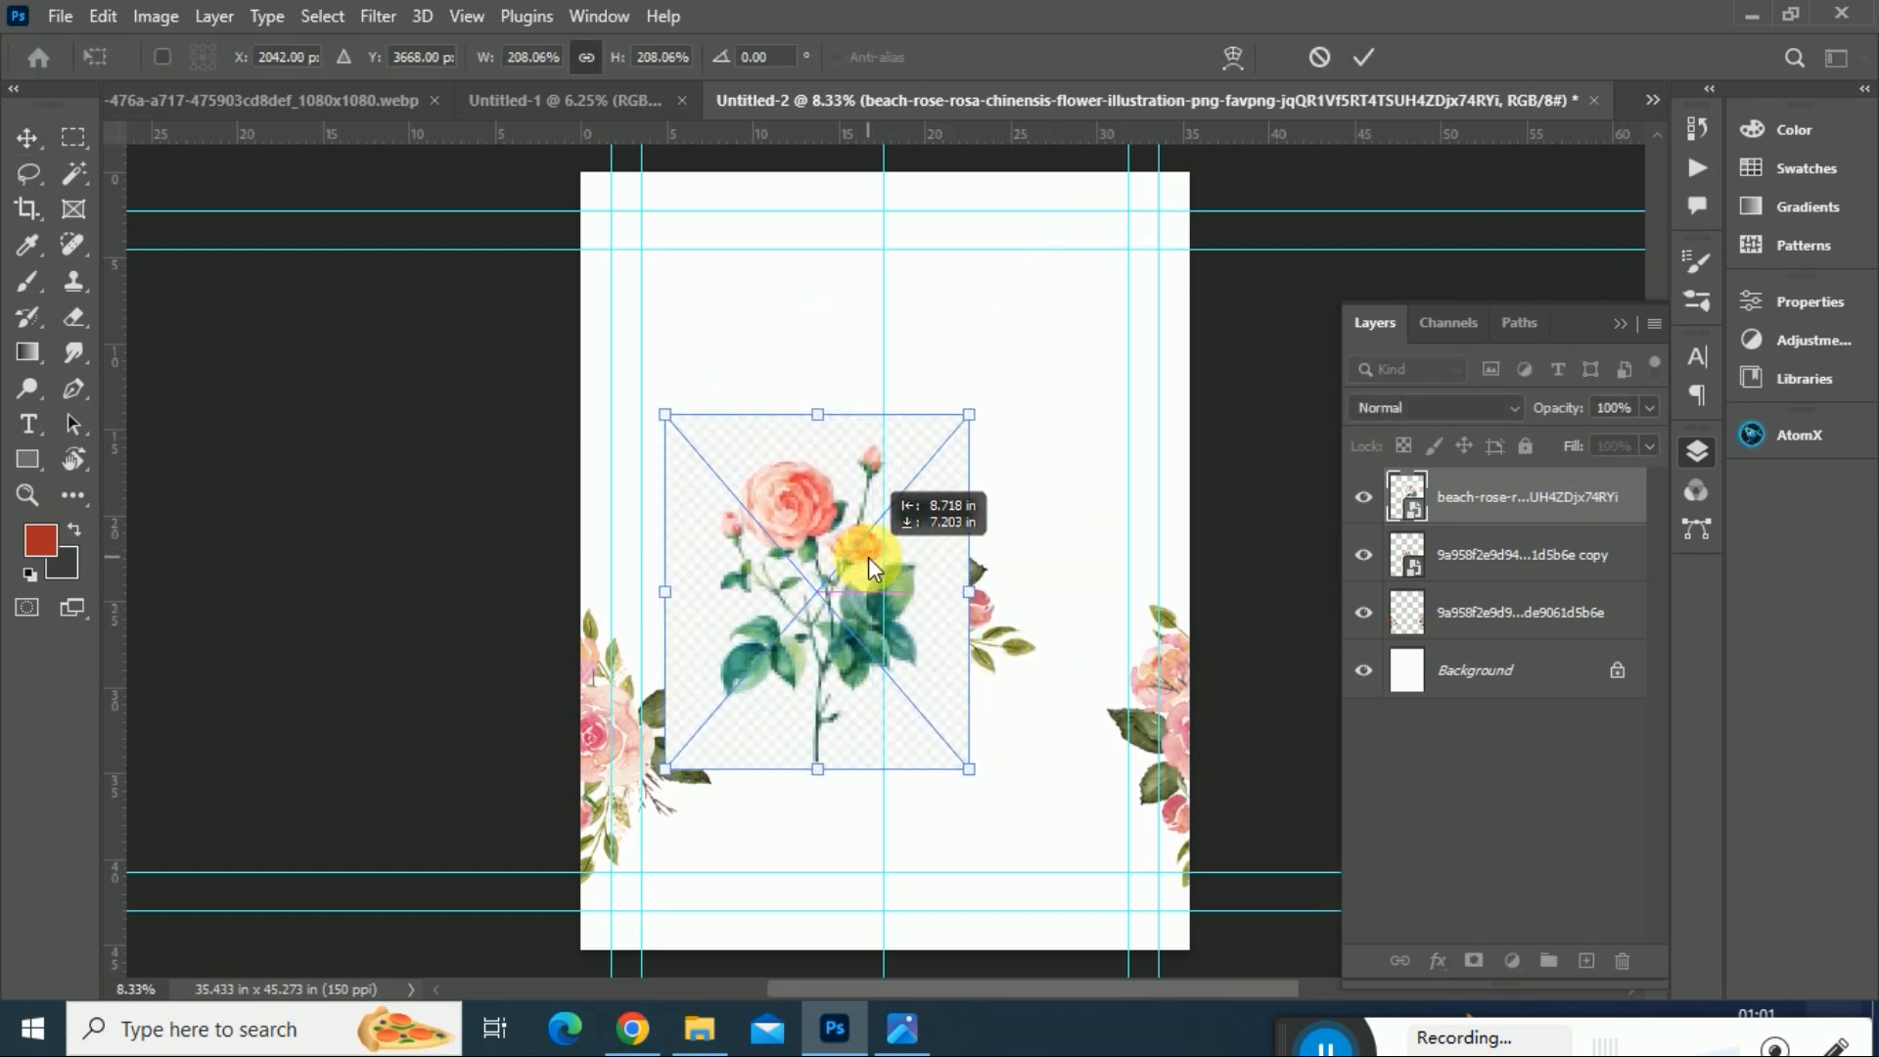
pyautogui.press('Return')
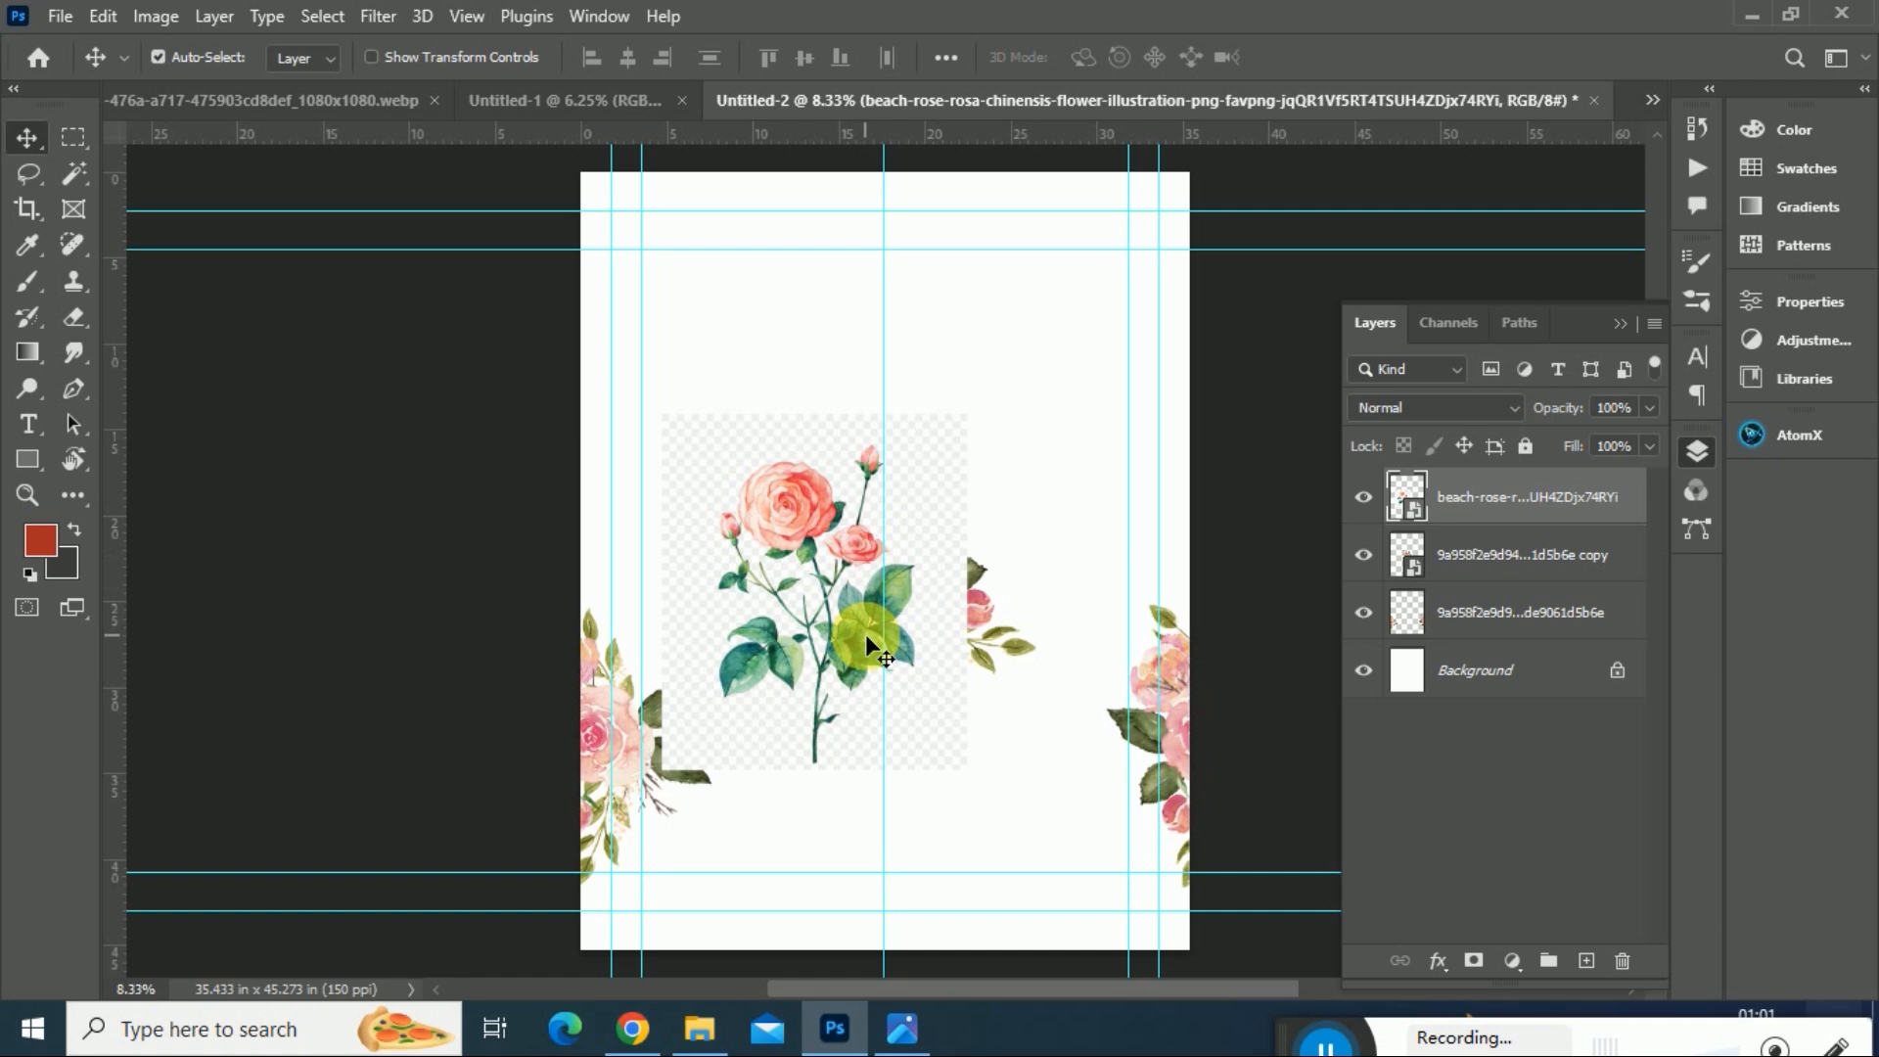
# - Rasterize the beach-rose layer and select its subject automatically with Select Subject
pyautogui.scroll(-2, 865, 636)
pyautogui.rightClick(1497, 497)
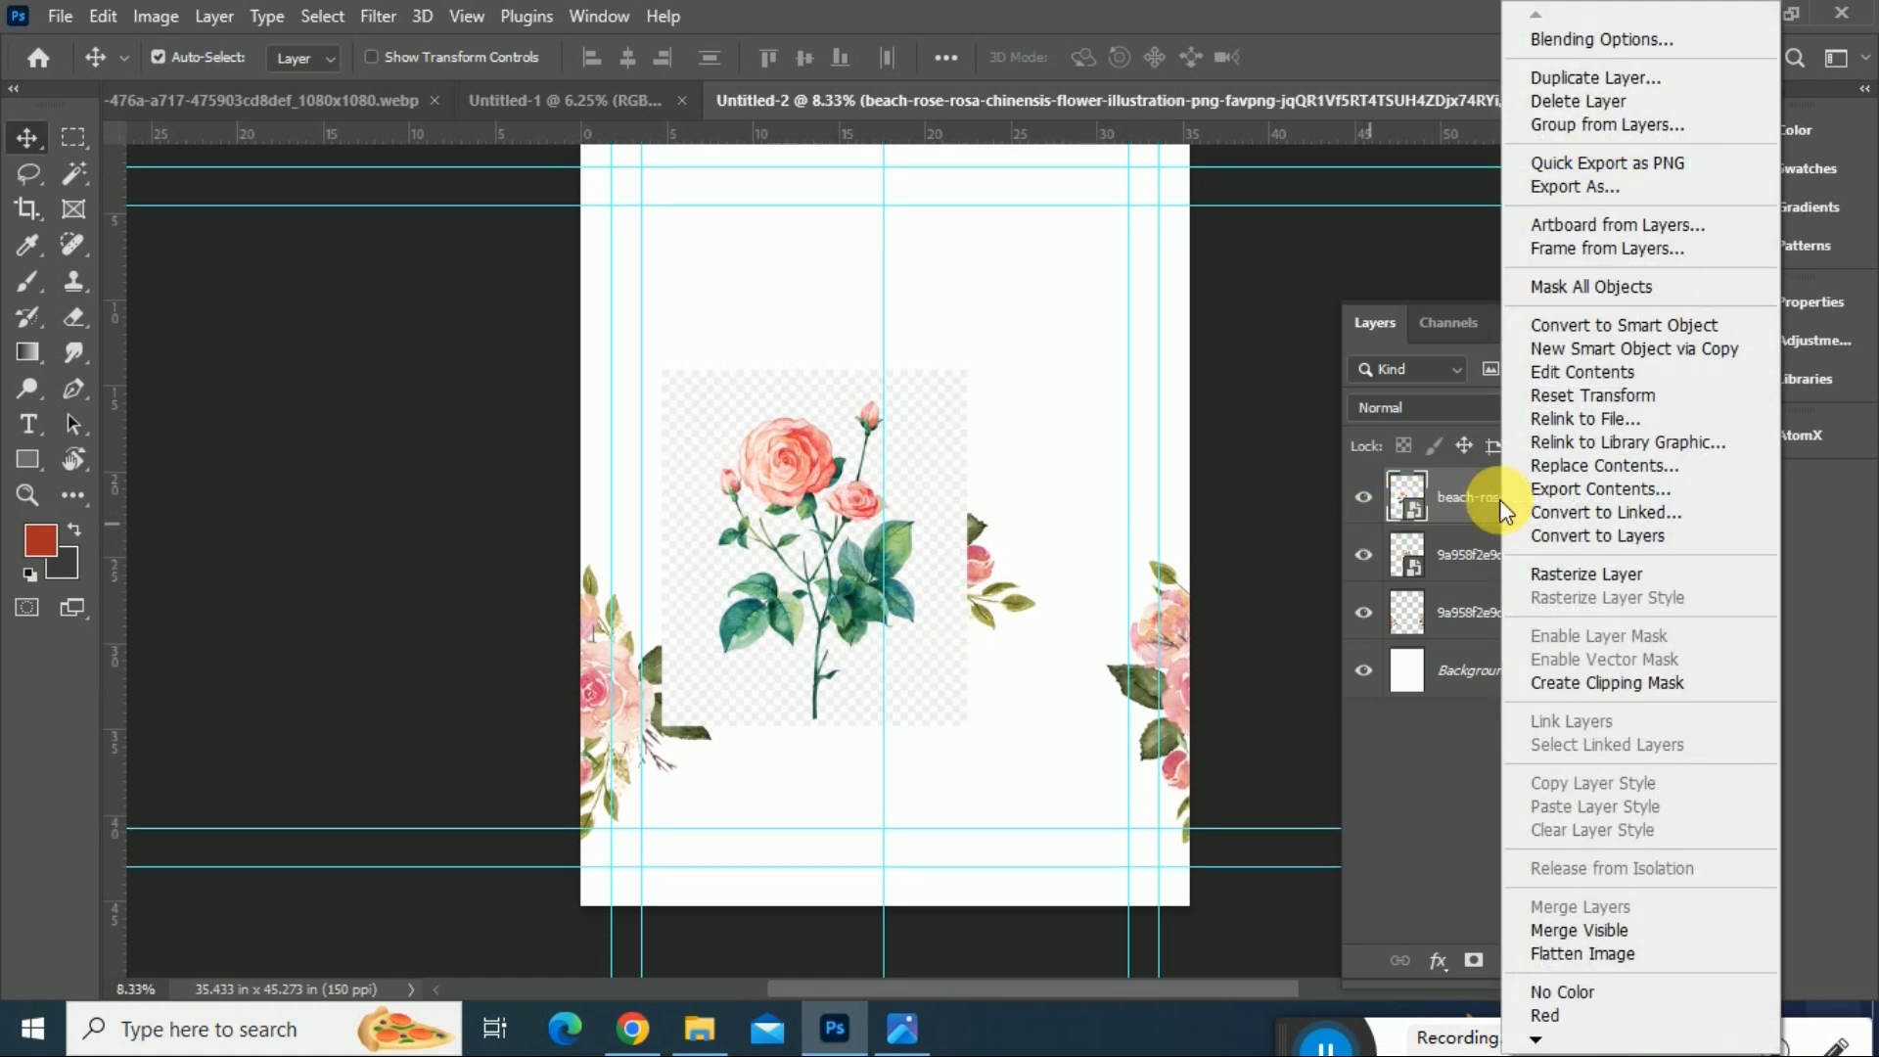
pyautogui.click(1610, 577)
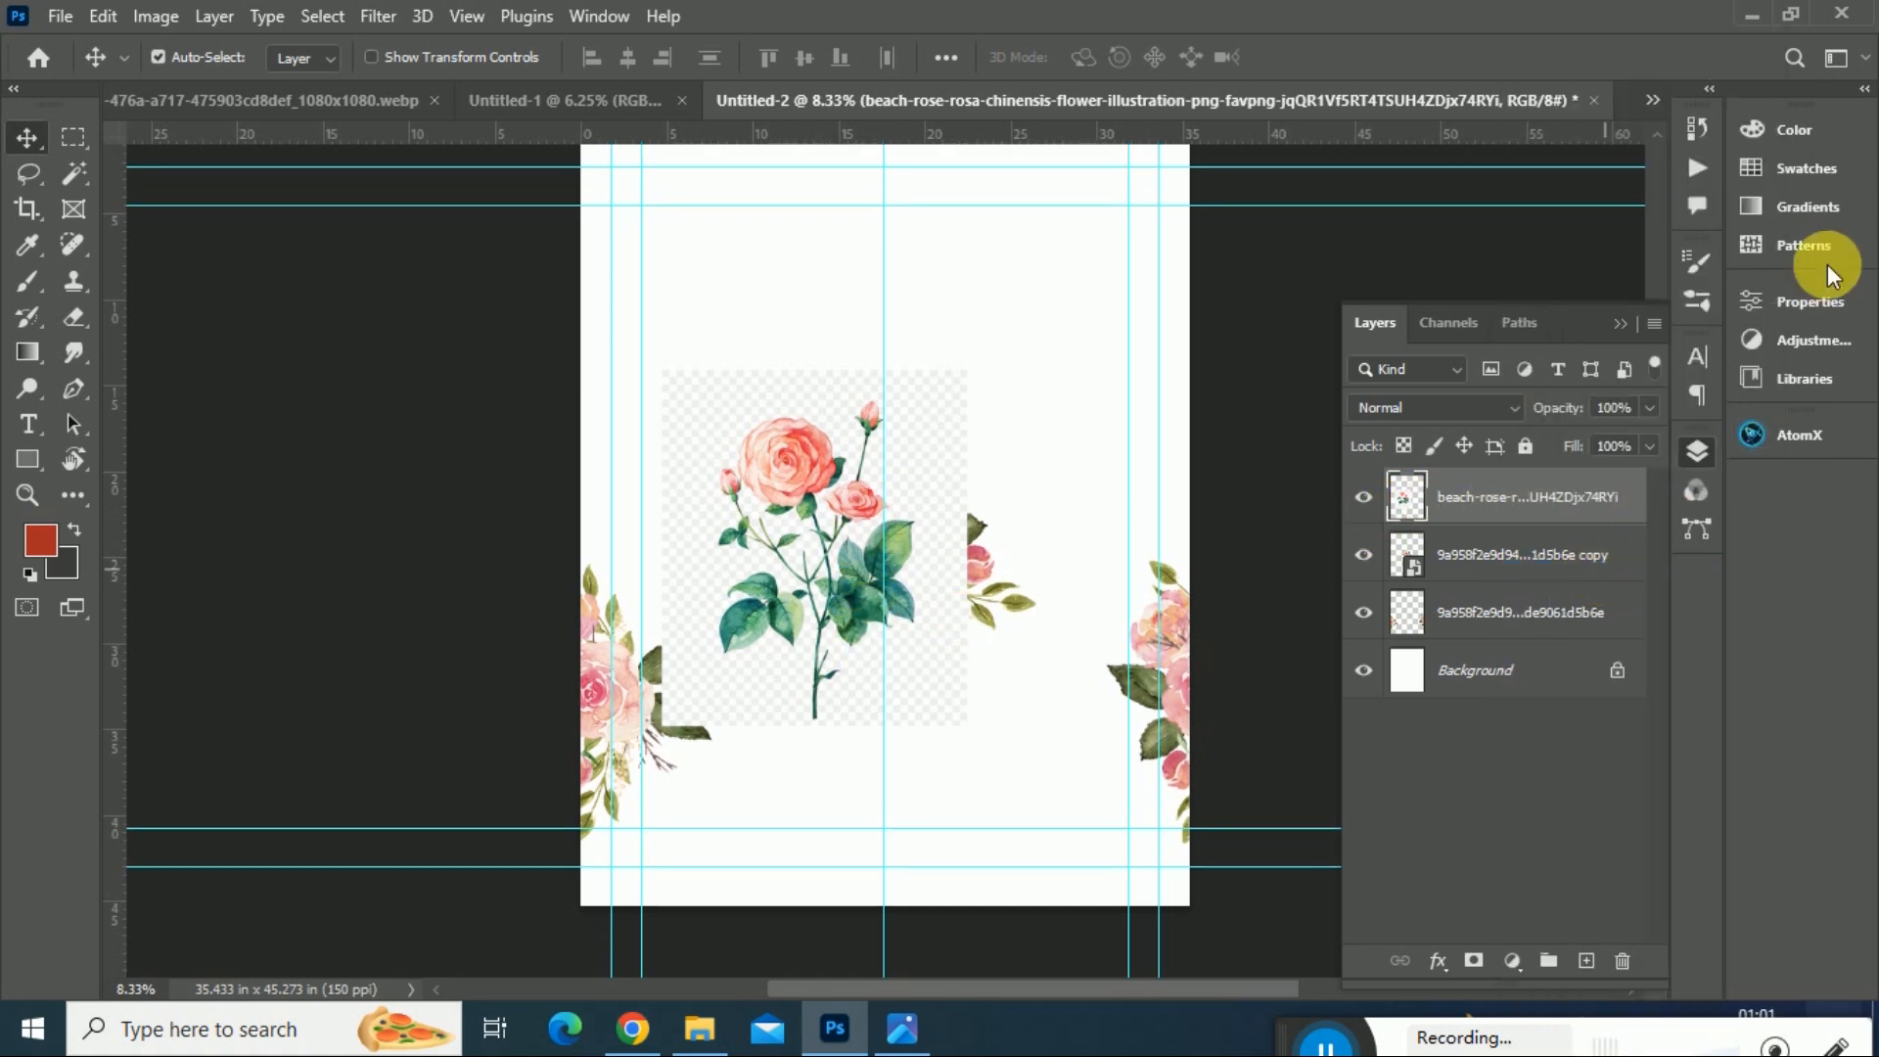
pyautogui.click(1802, 299)
pyautogui.scroll(-2, 1515, 590)
pyautogui.click(1495, 664)
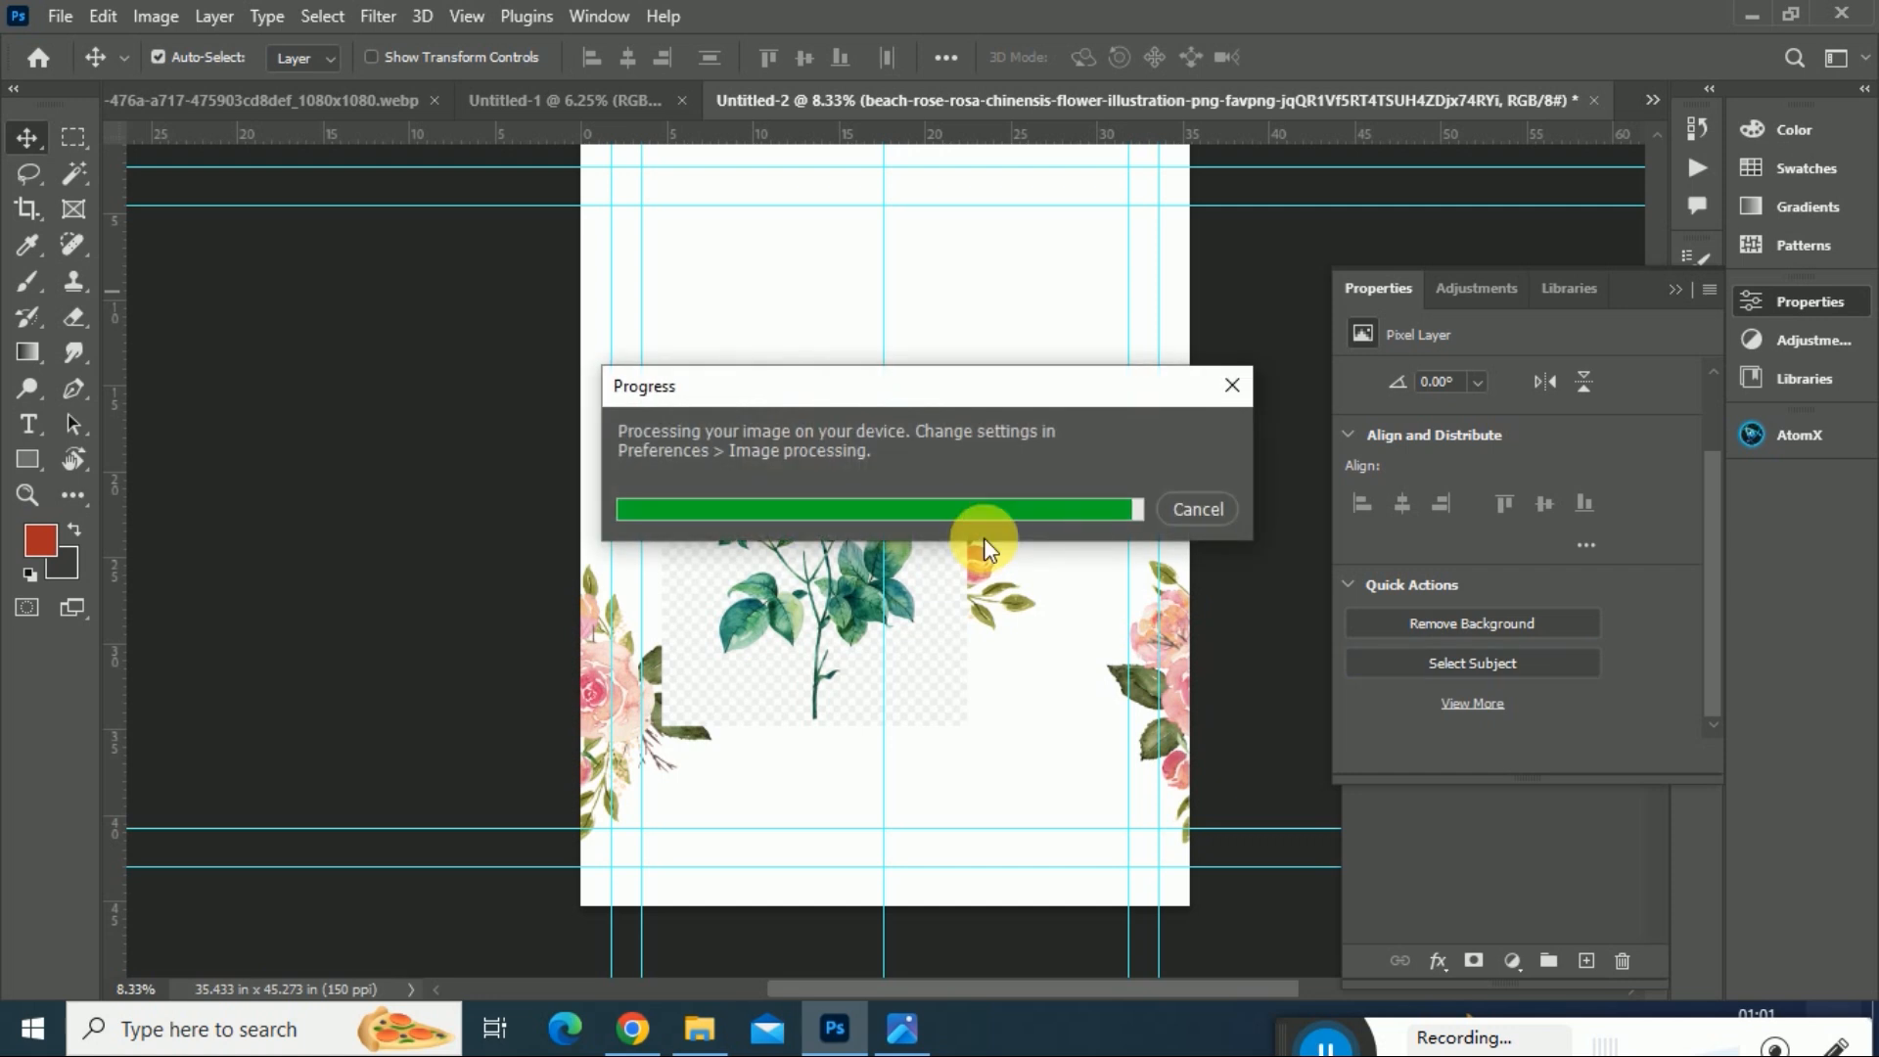
pyautogui.hotkey('ctrl', '+')
pyautogui.hotkey('ctrl', '+')
pyautogui.hotkey('ctrl', '+')
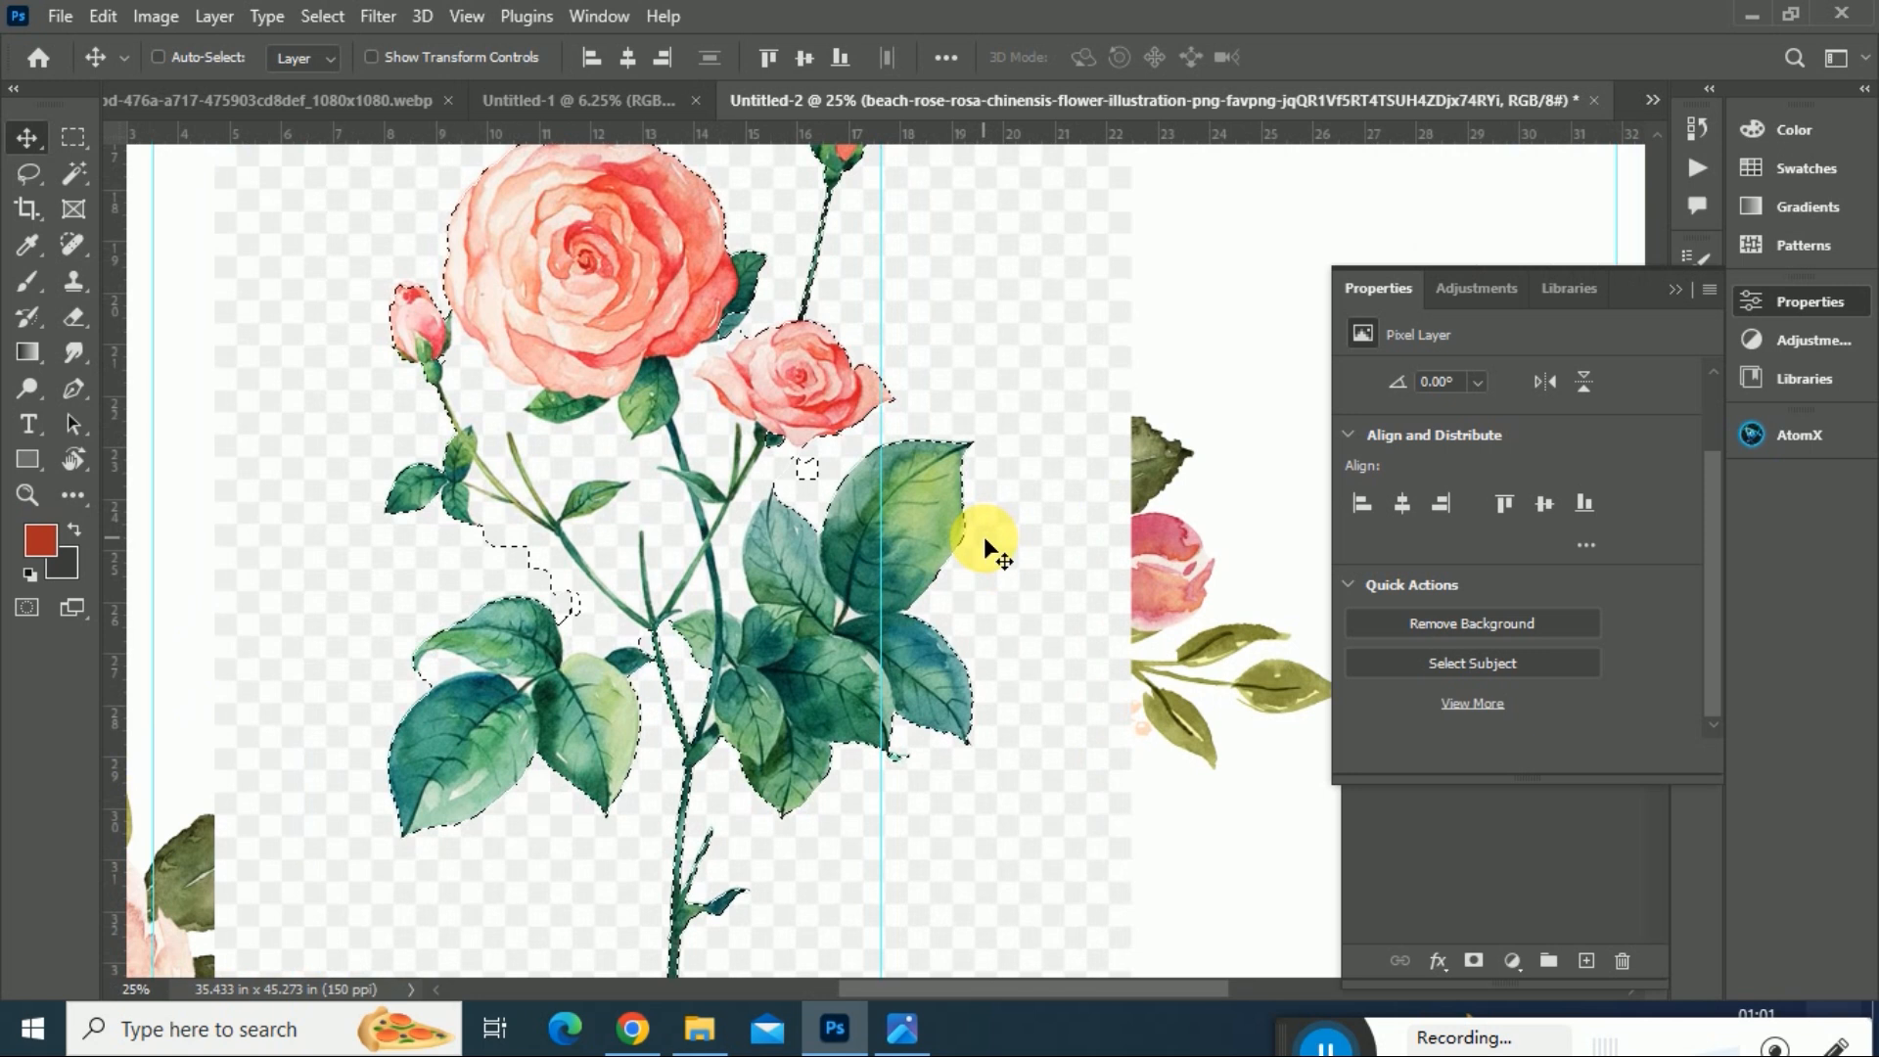
pyautogui.scroll(3, 994, 465)
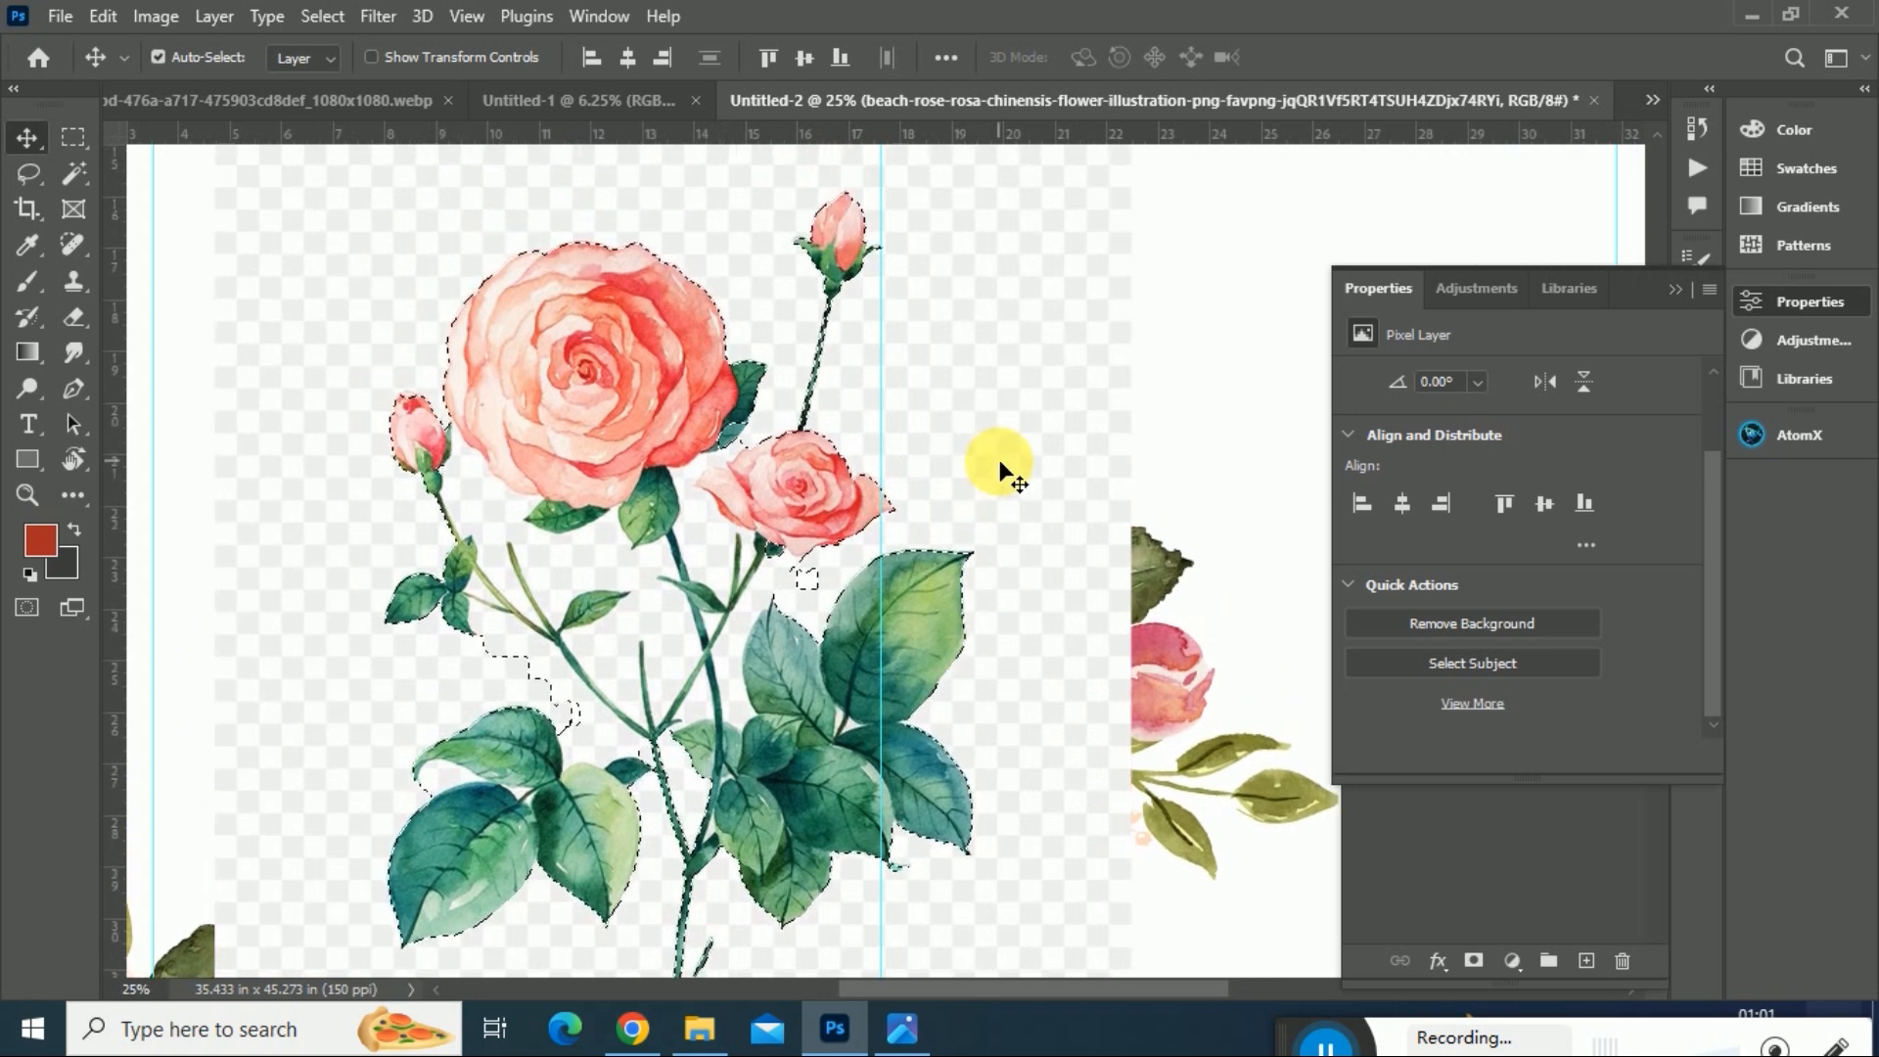
pyautogui.hotkey('ctrl', '+')
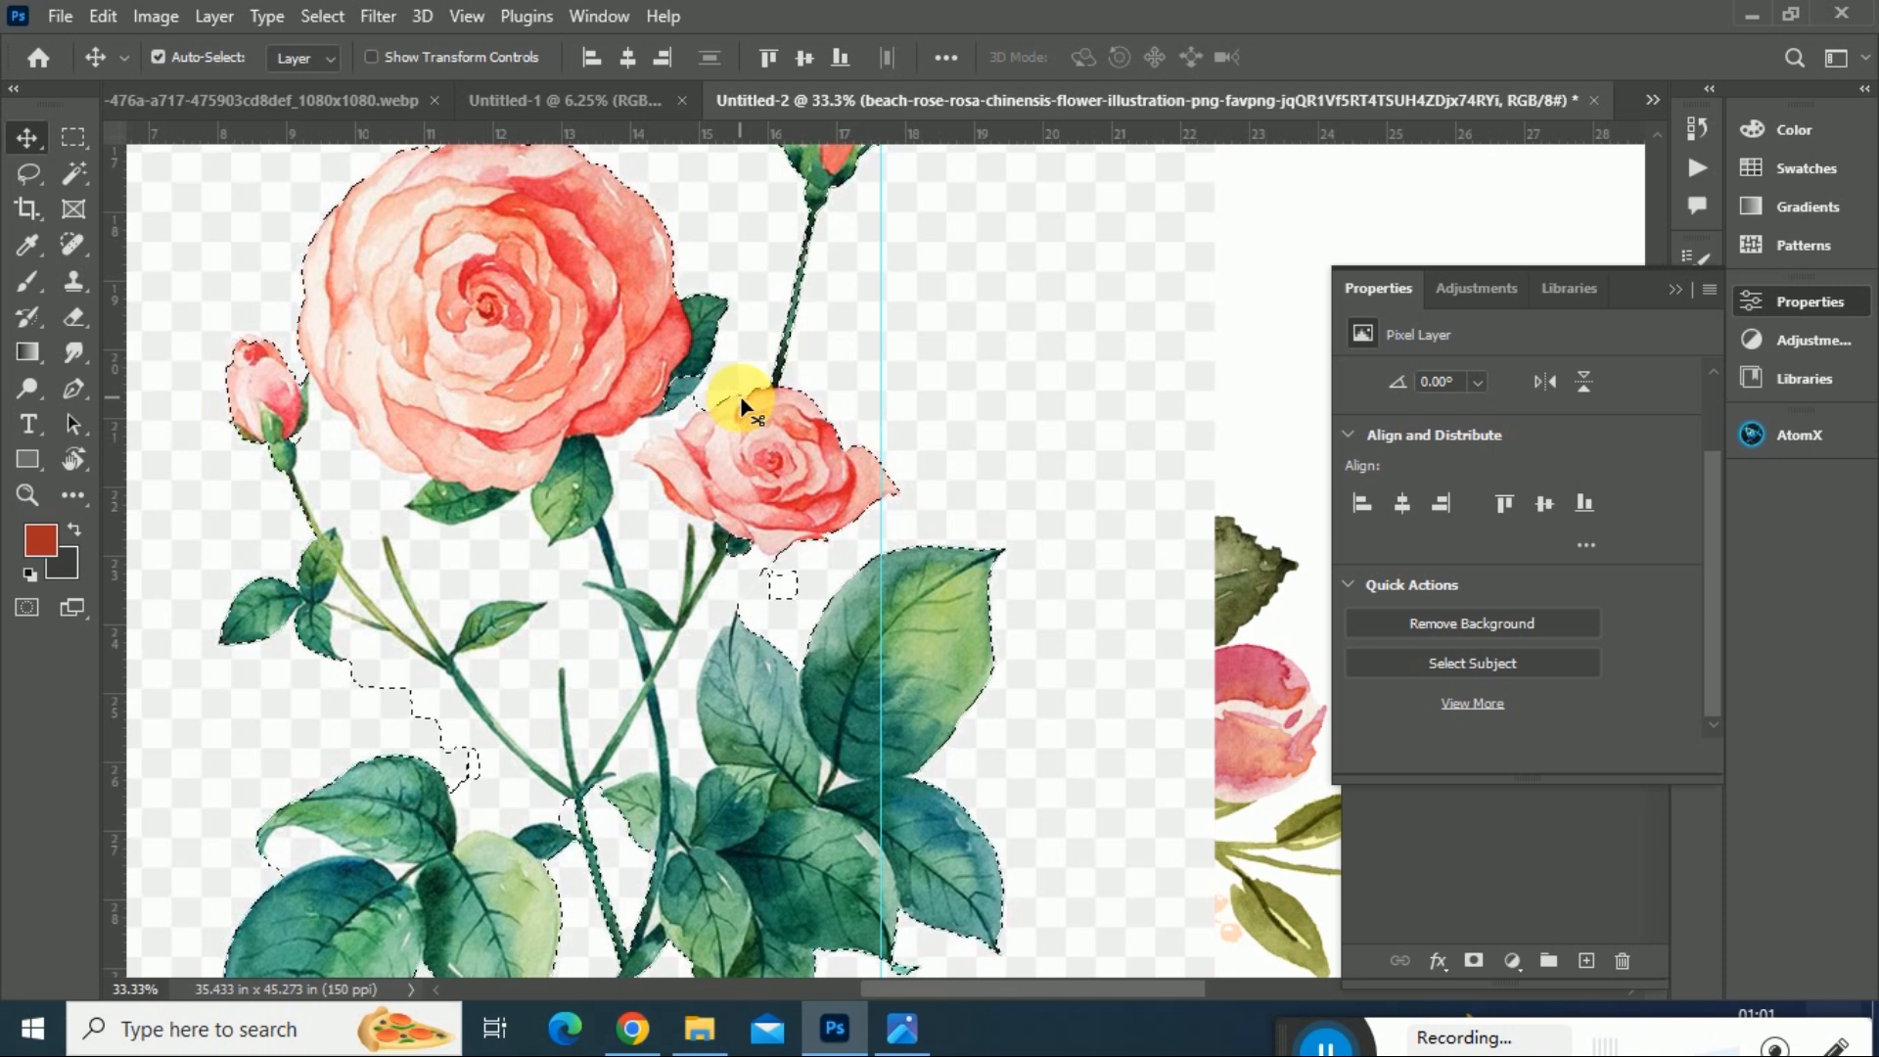
pyautogui.click(73, 172)
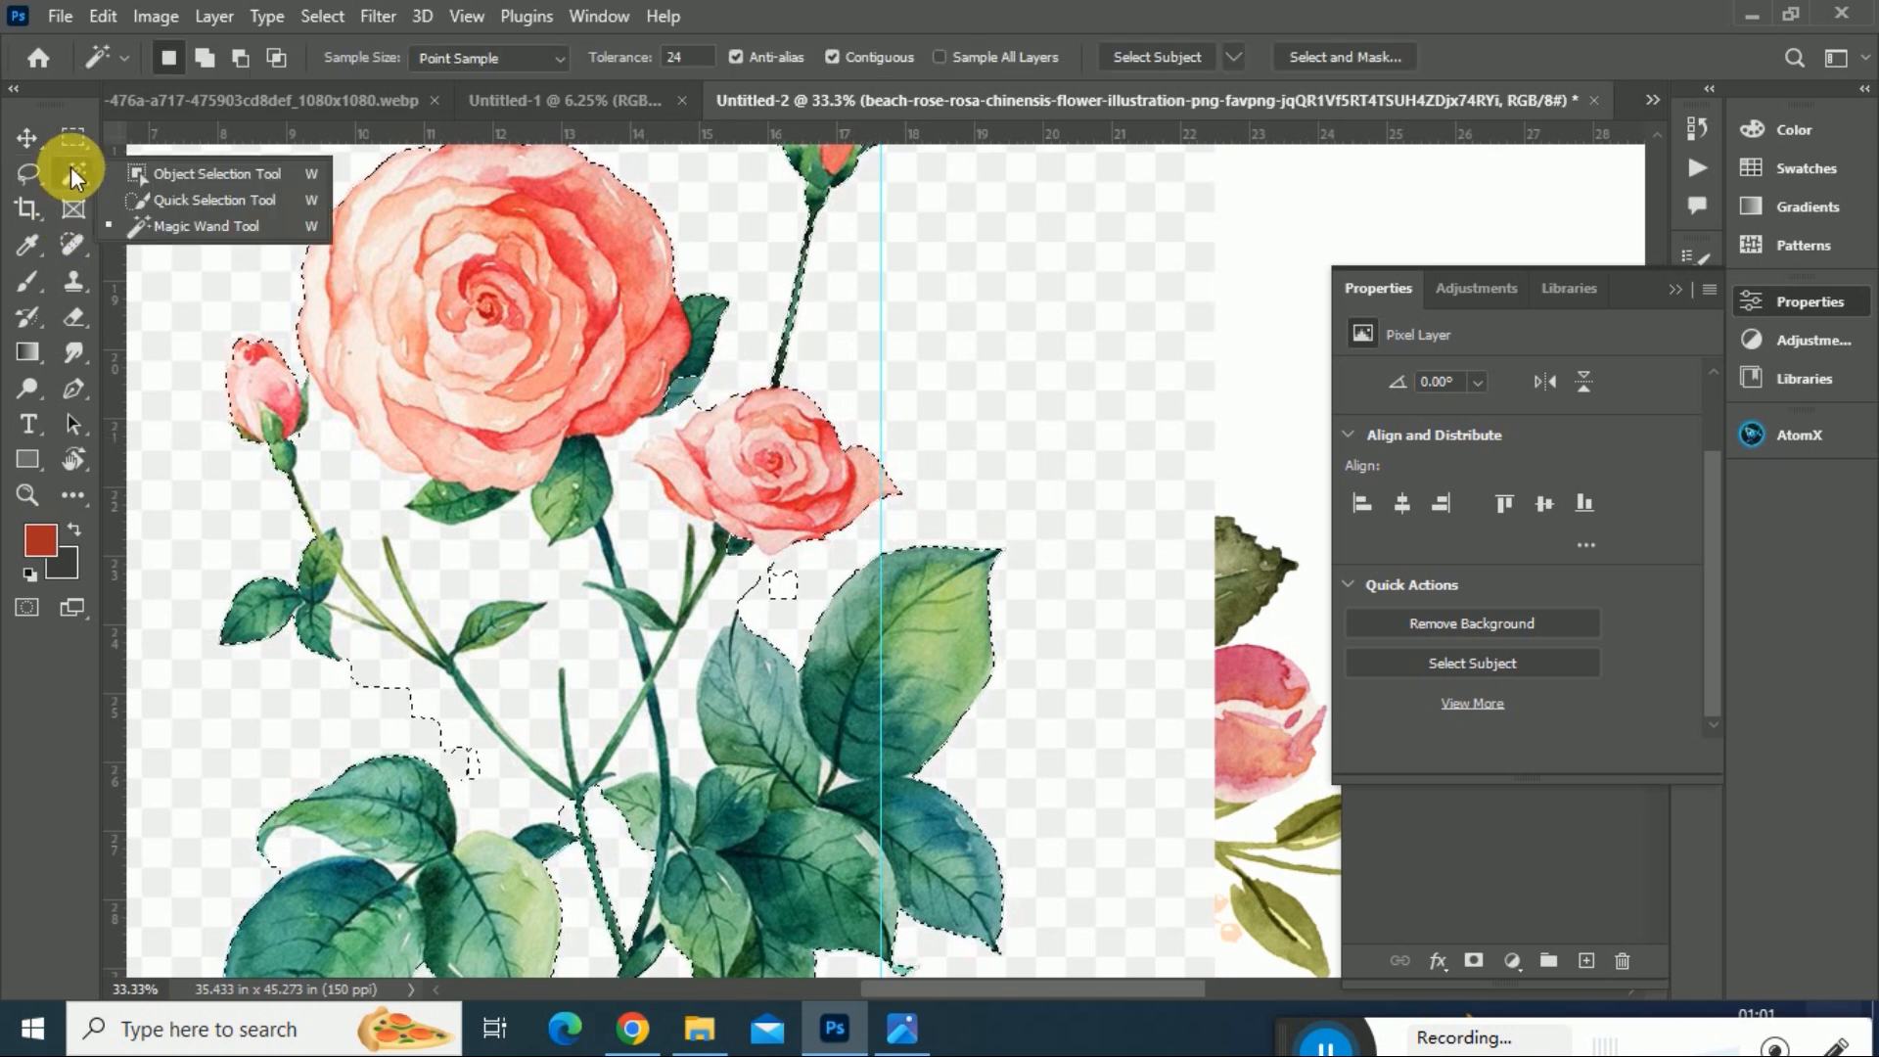
pyautogui.click(215, 196)
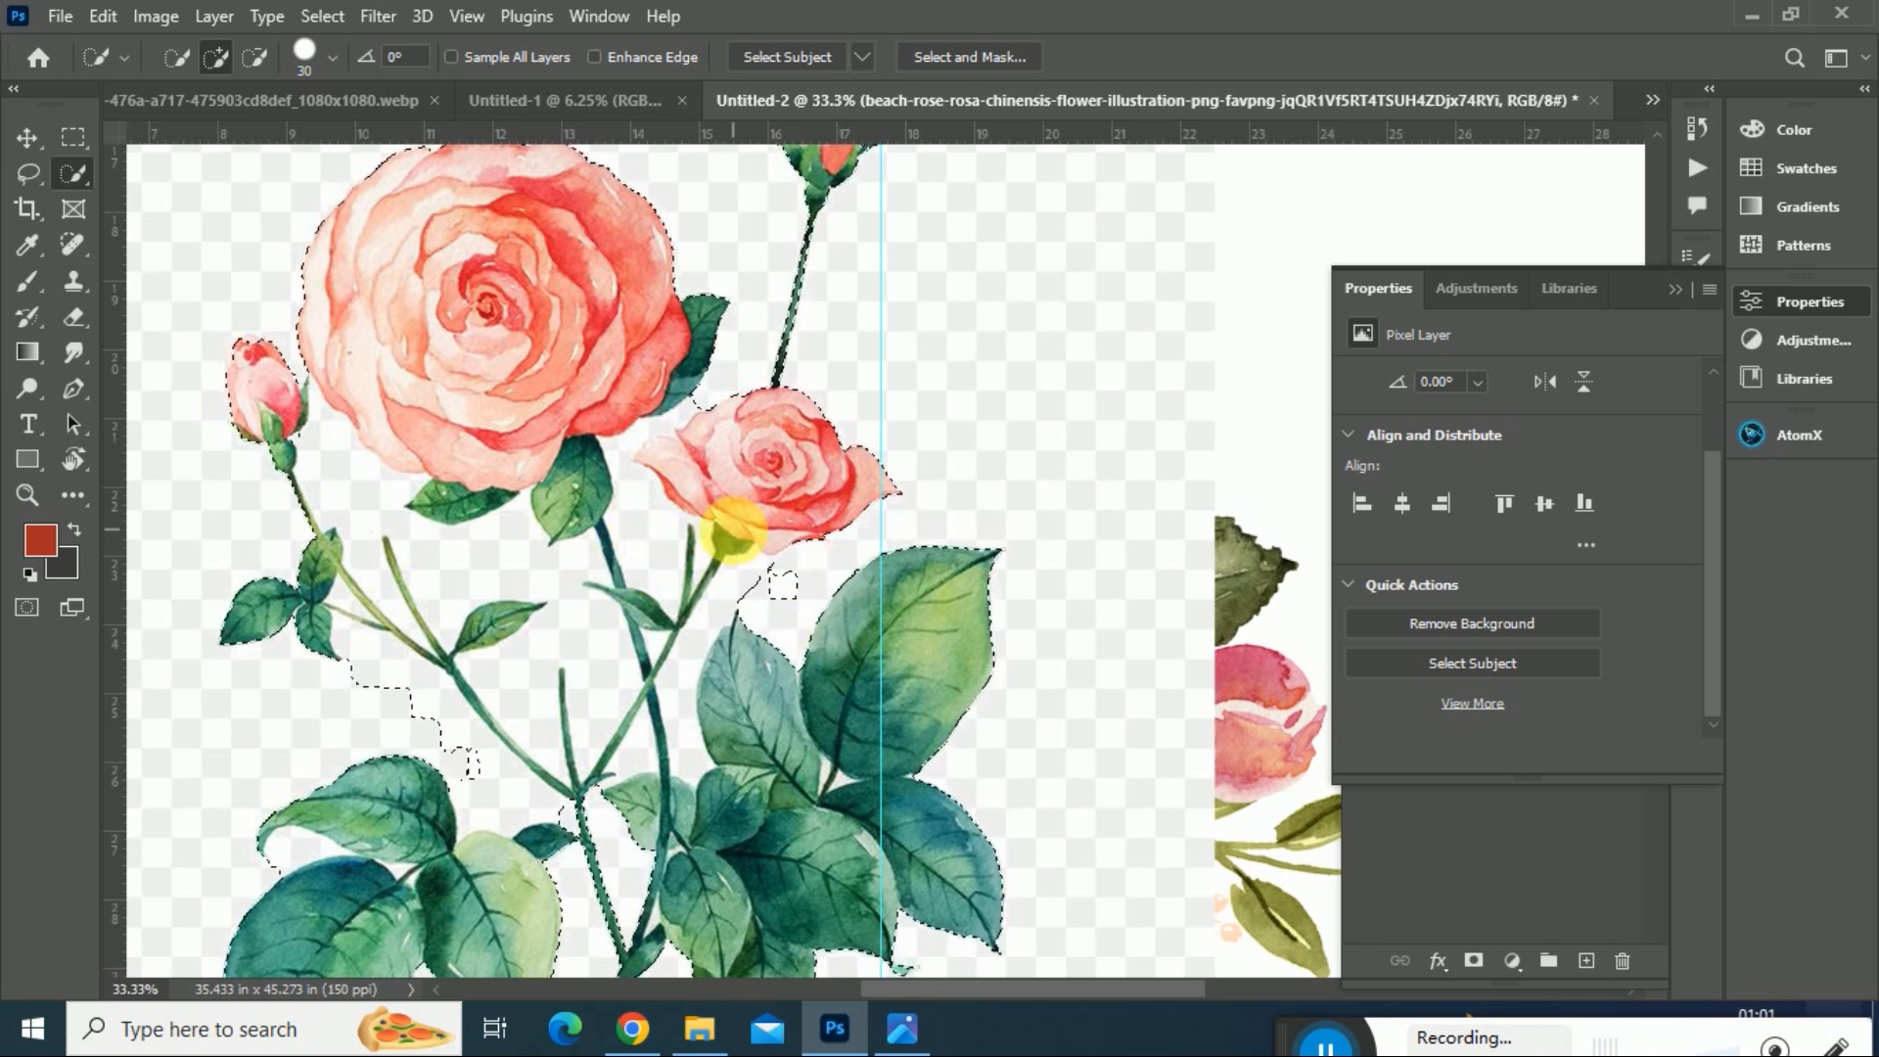
pyautogui.scroll(-2, 750, 719)
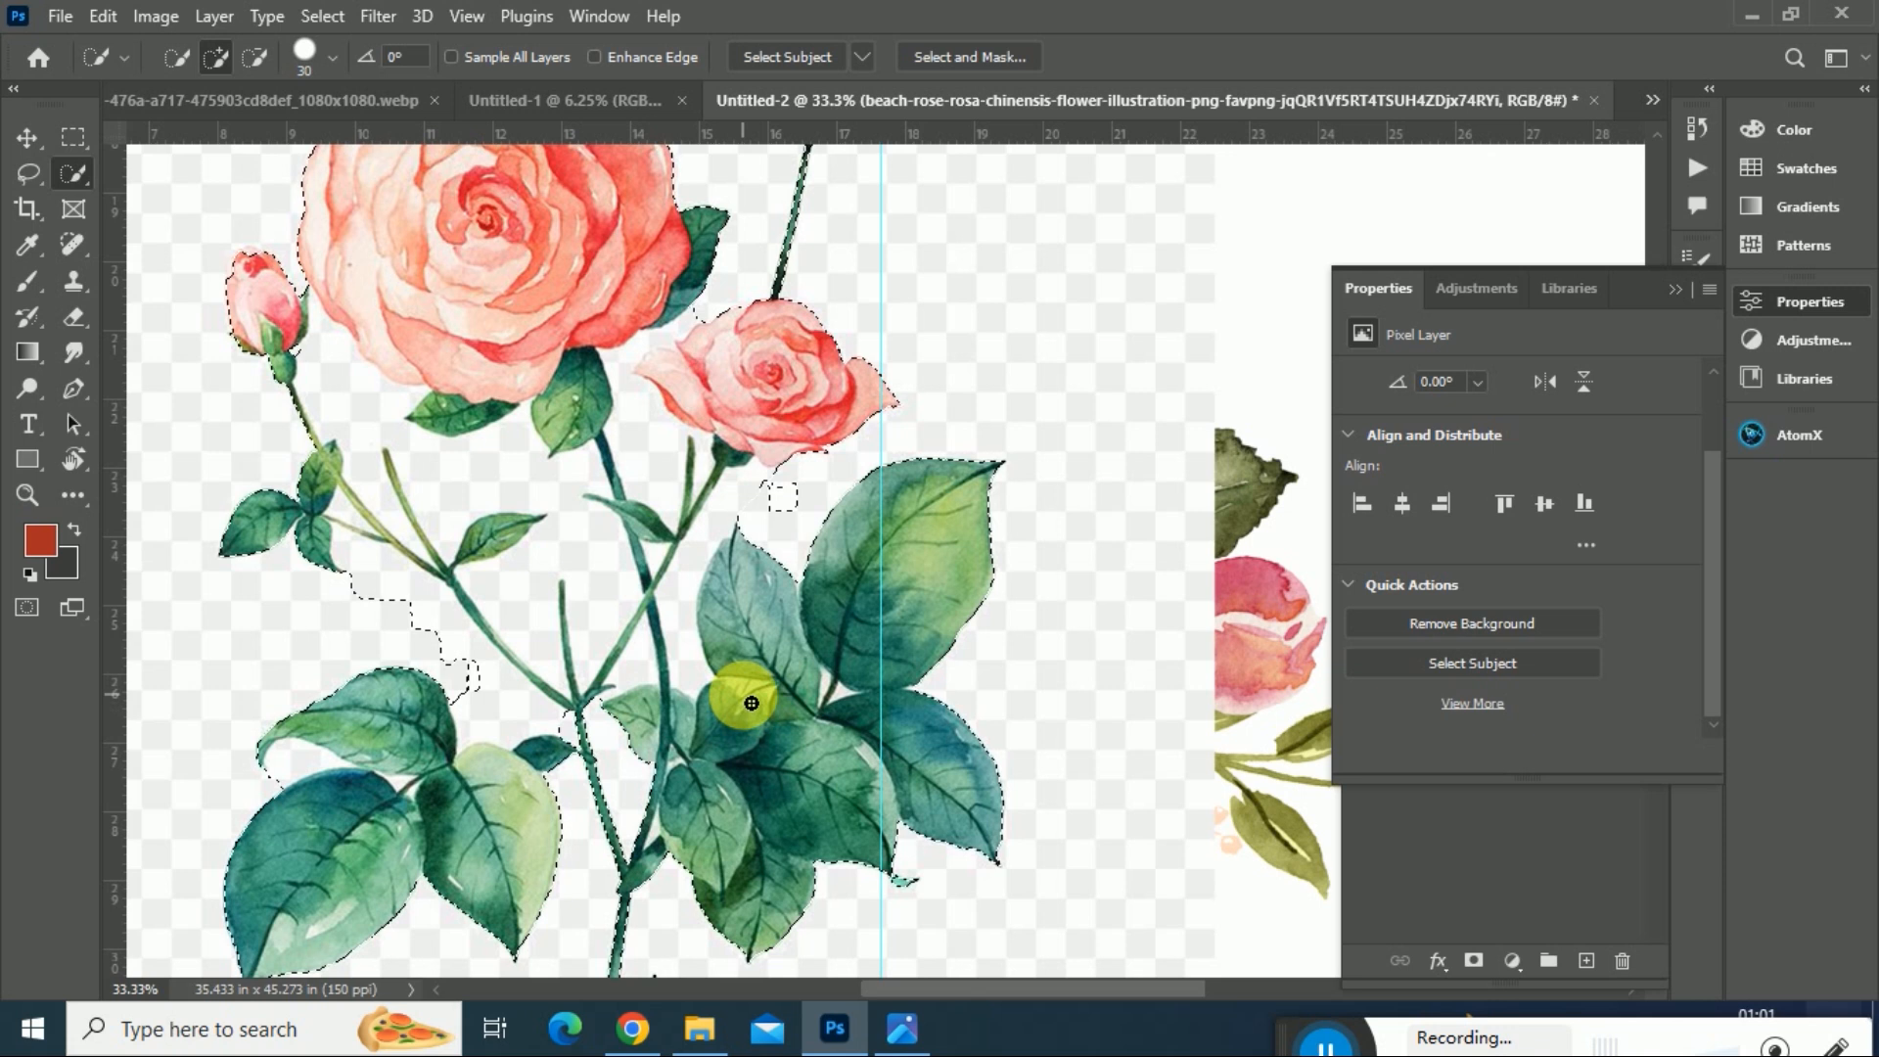
pyautogui.hotkey('ctrl', 'shift', 'alt', 'v')
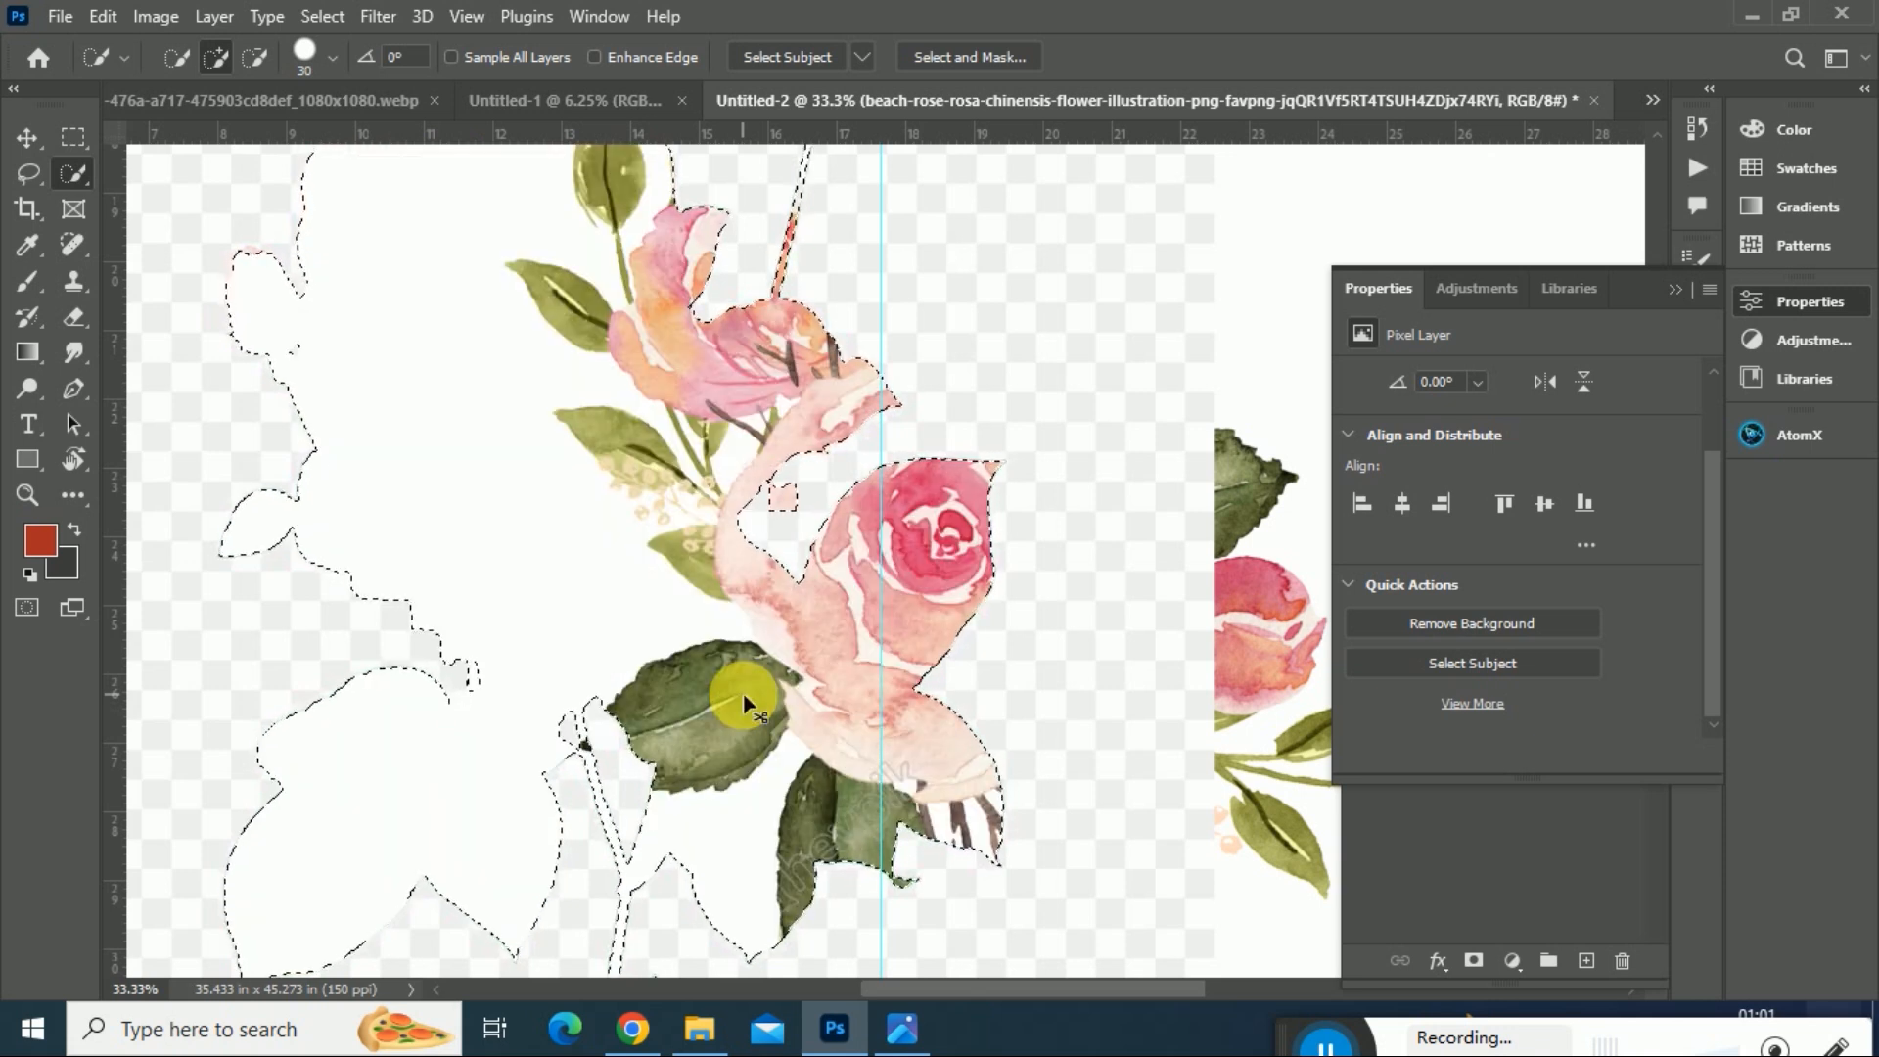
pyautogui.hotkey('ctrl', 'z')
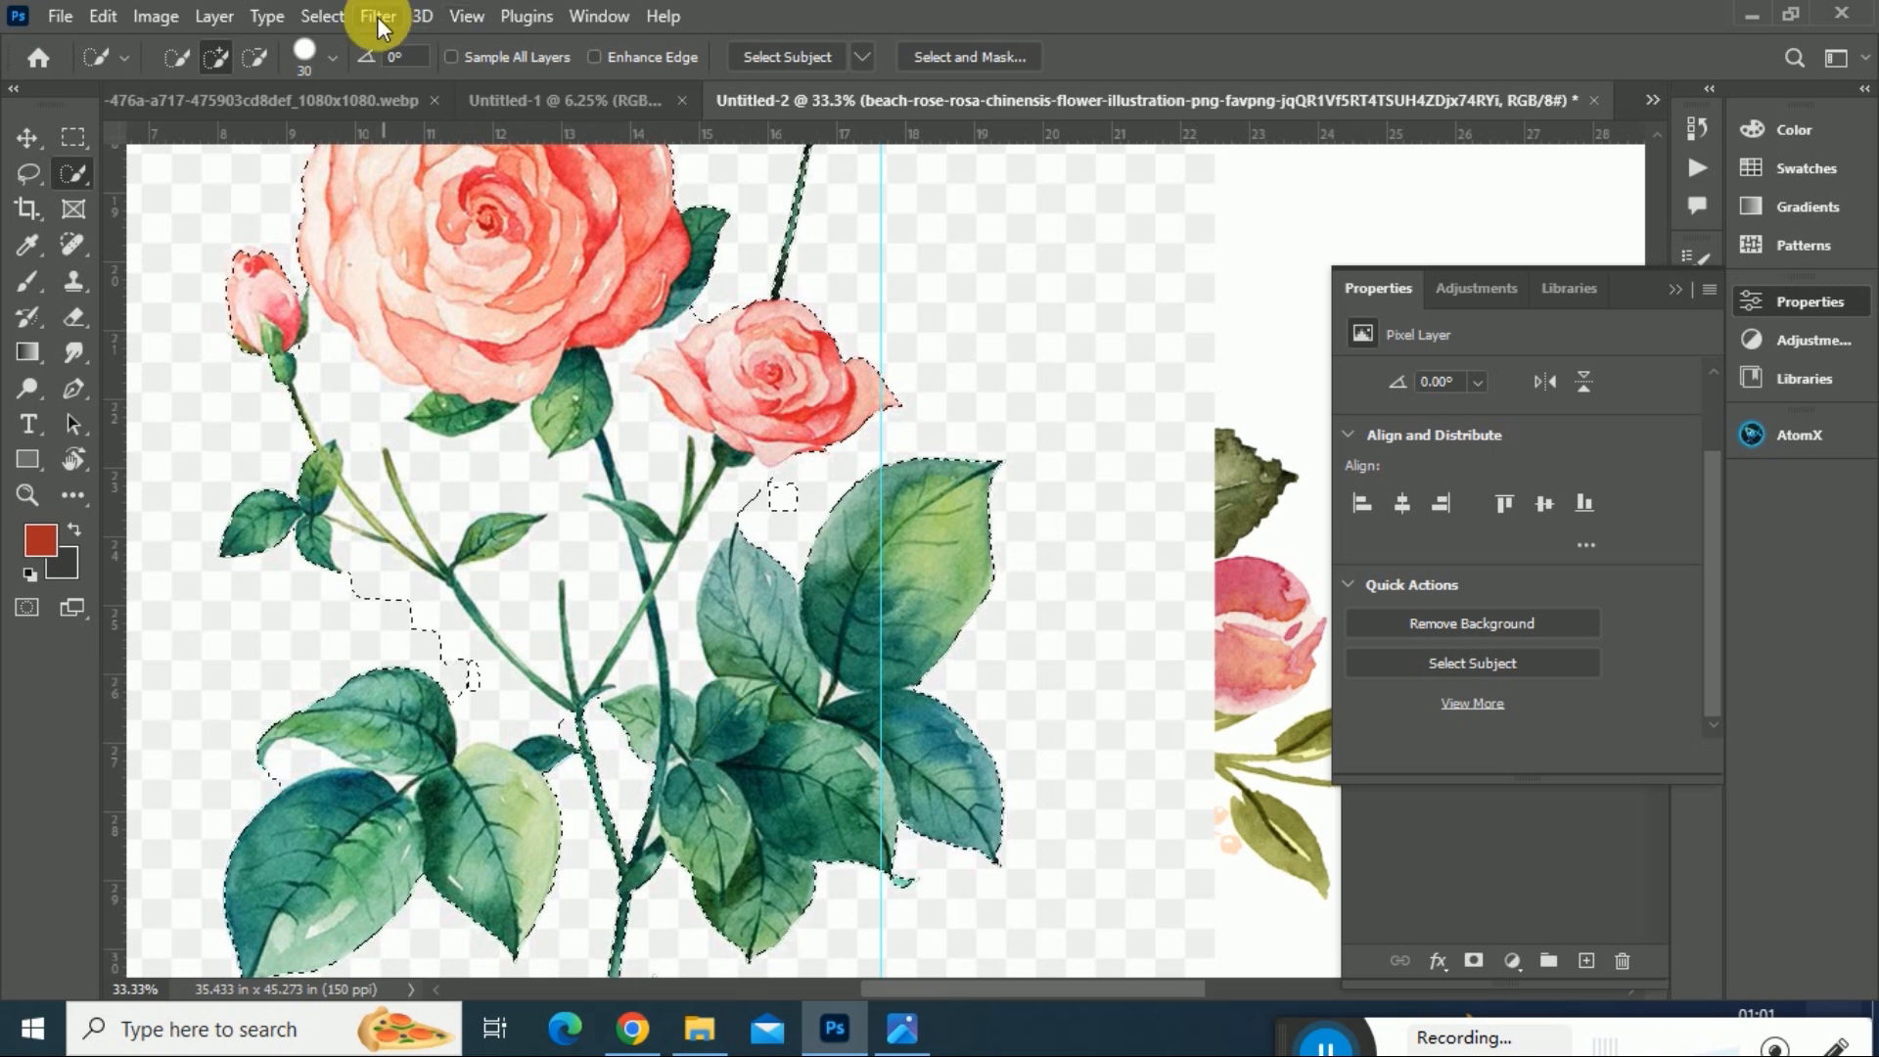
# - Invert the selection, delete the checkerboard background around the rose, and clear the selection
pyautogui.click(326, 16)
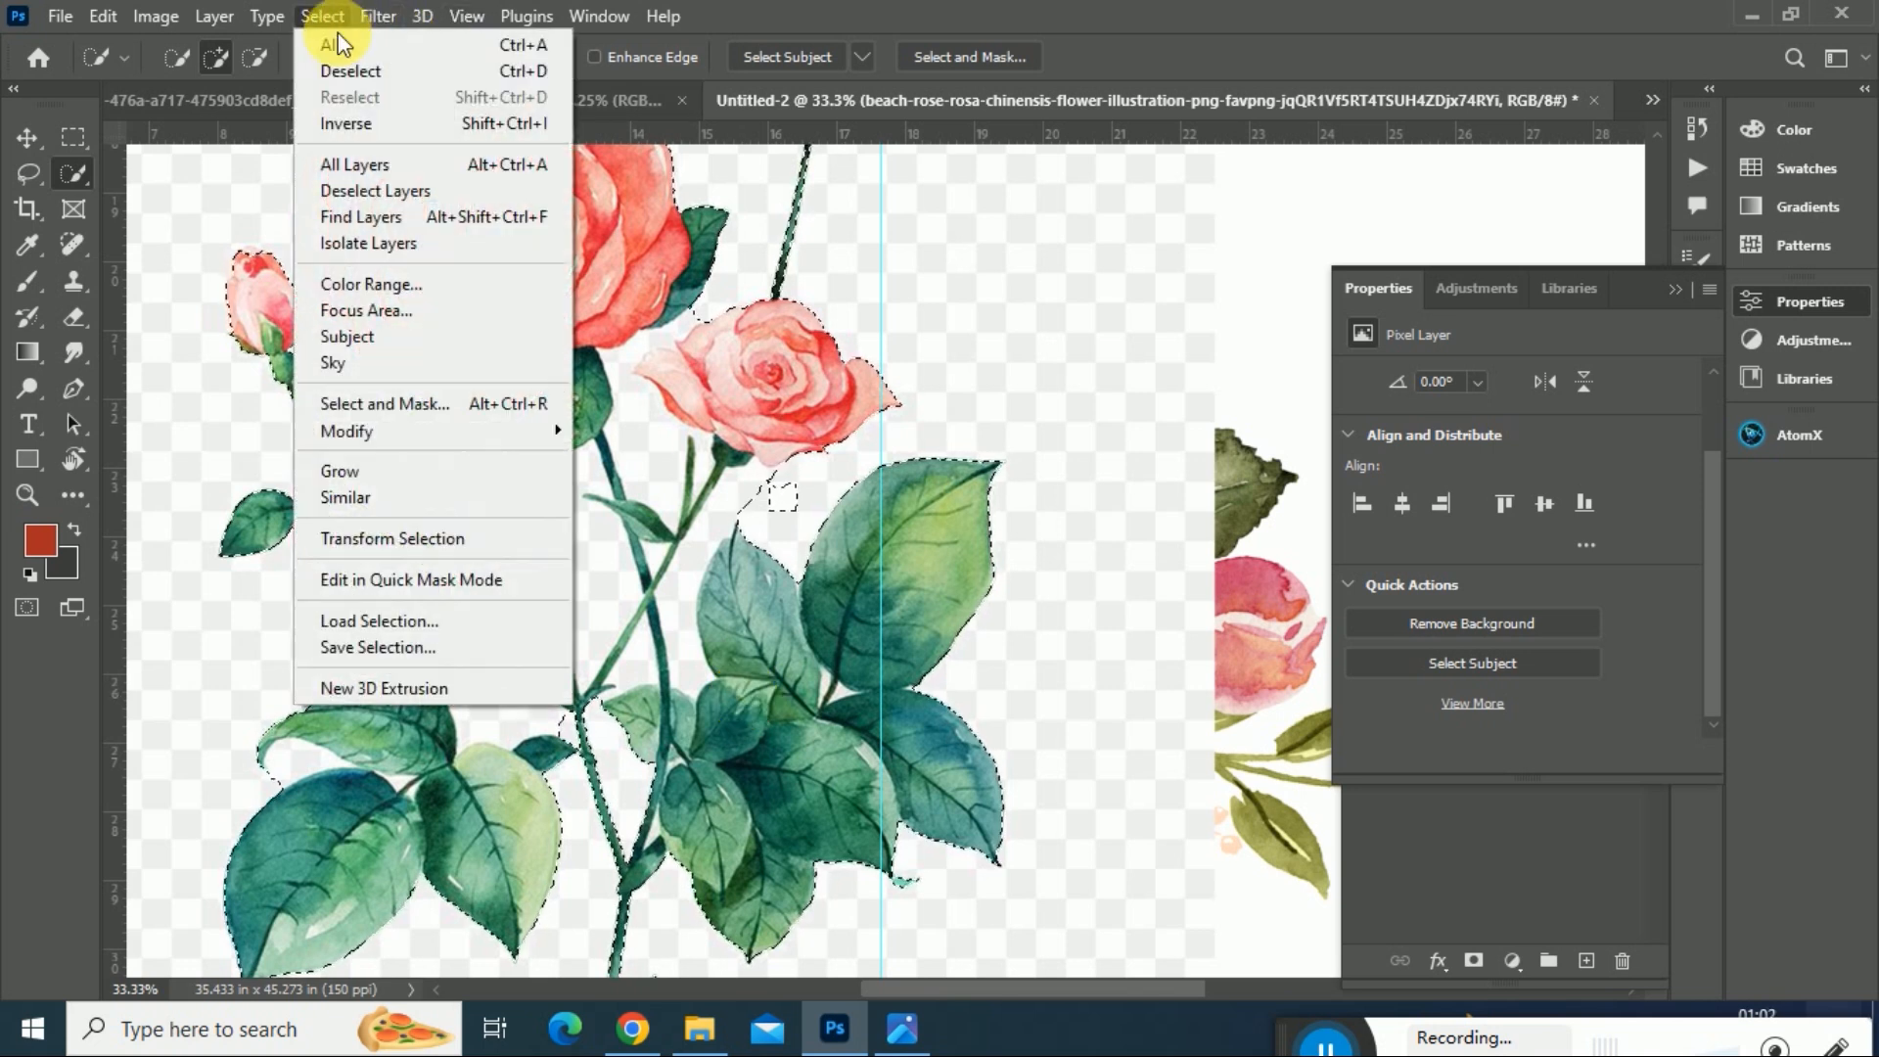
pyautogui.click(360, 123)
pyautogui.press('Delete')
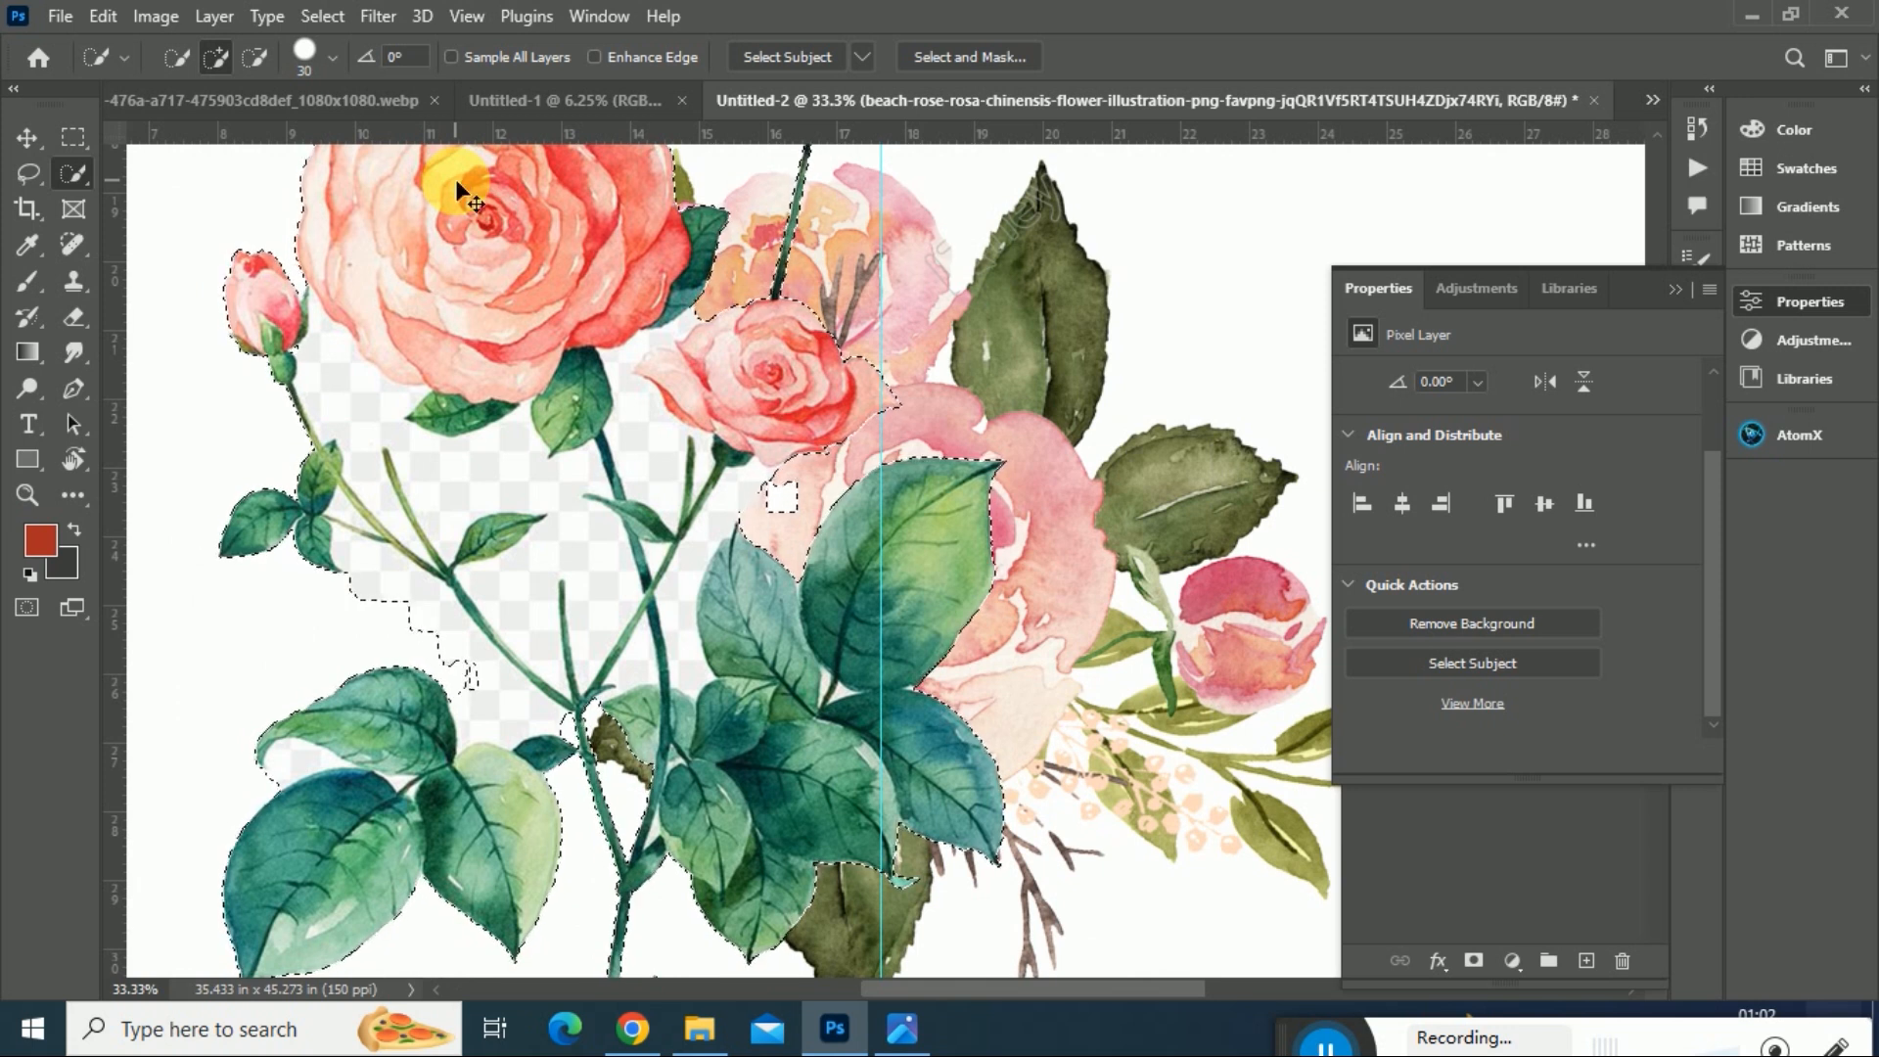
pyautogui.hotkey('ctrl', '-')
pyautogui.hotkey('ctrl', '-')
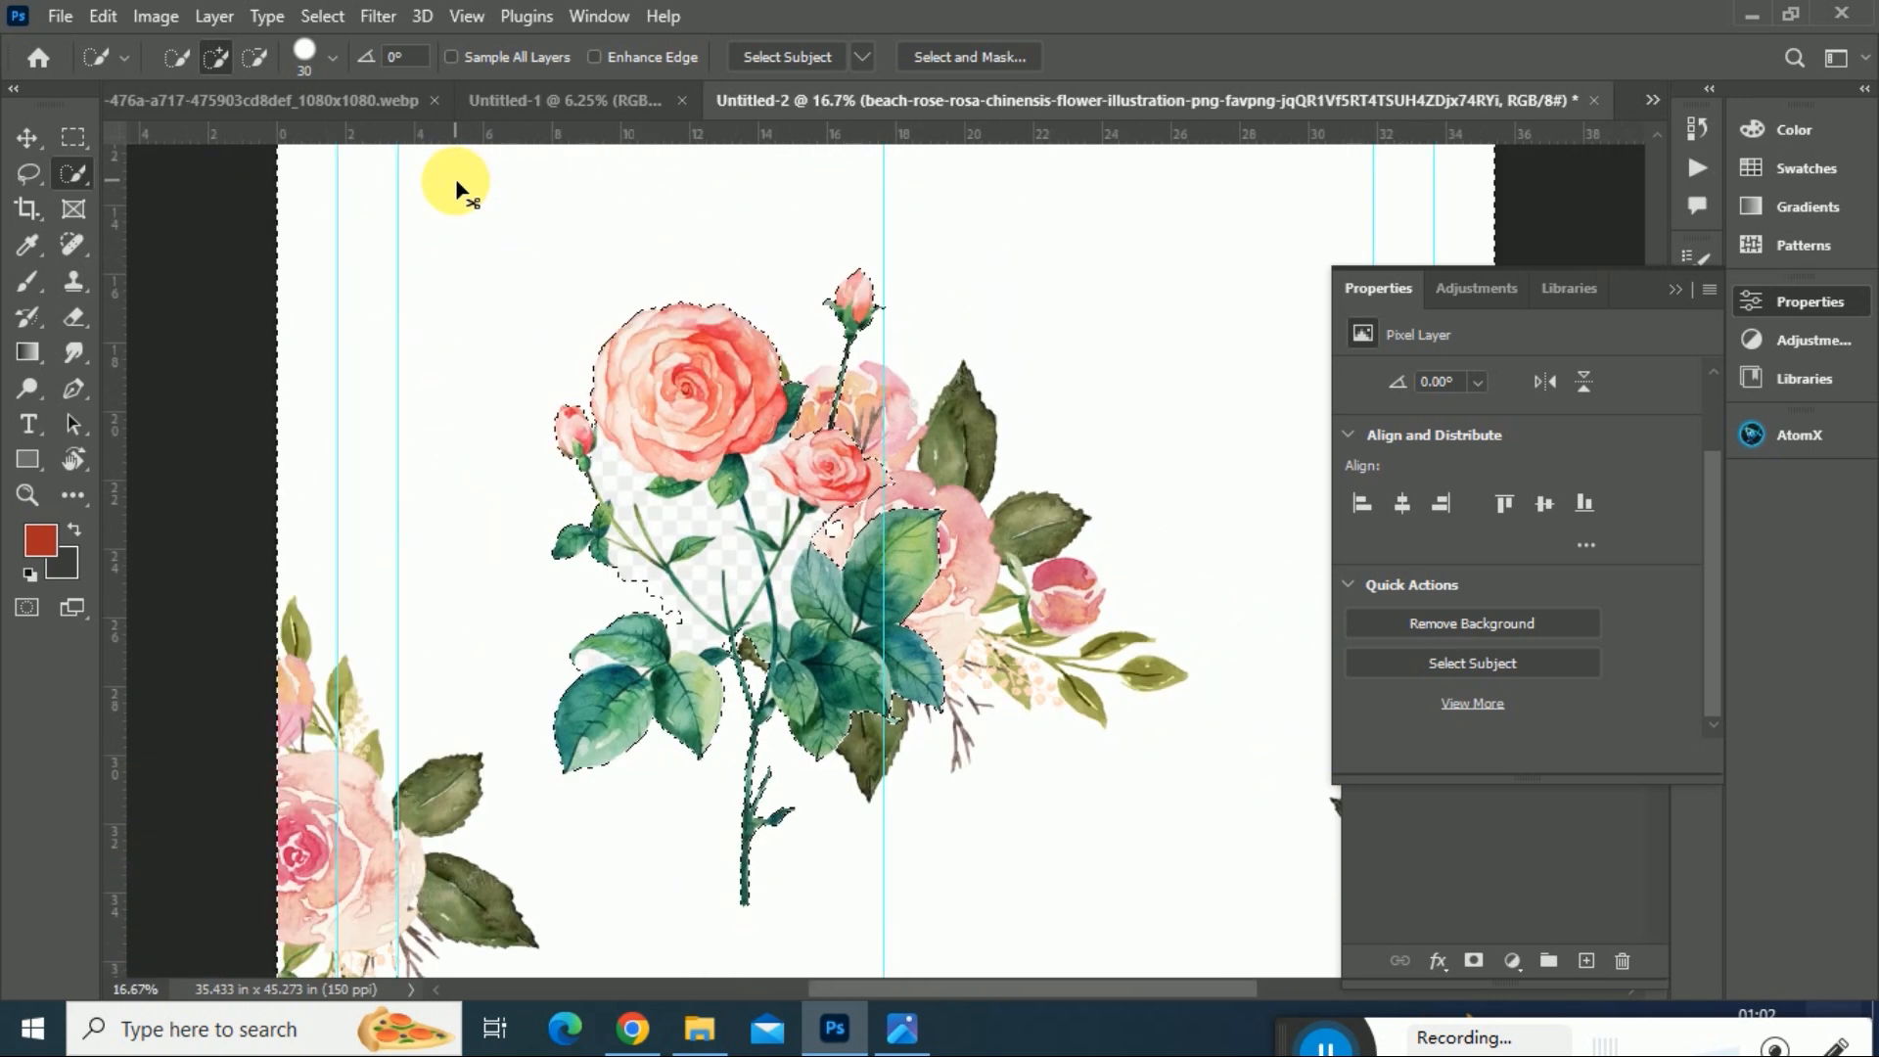
pyautogui.hotkey('ctrl', 'd')
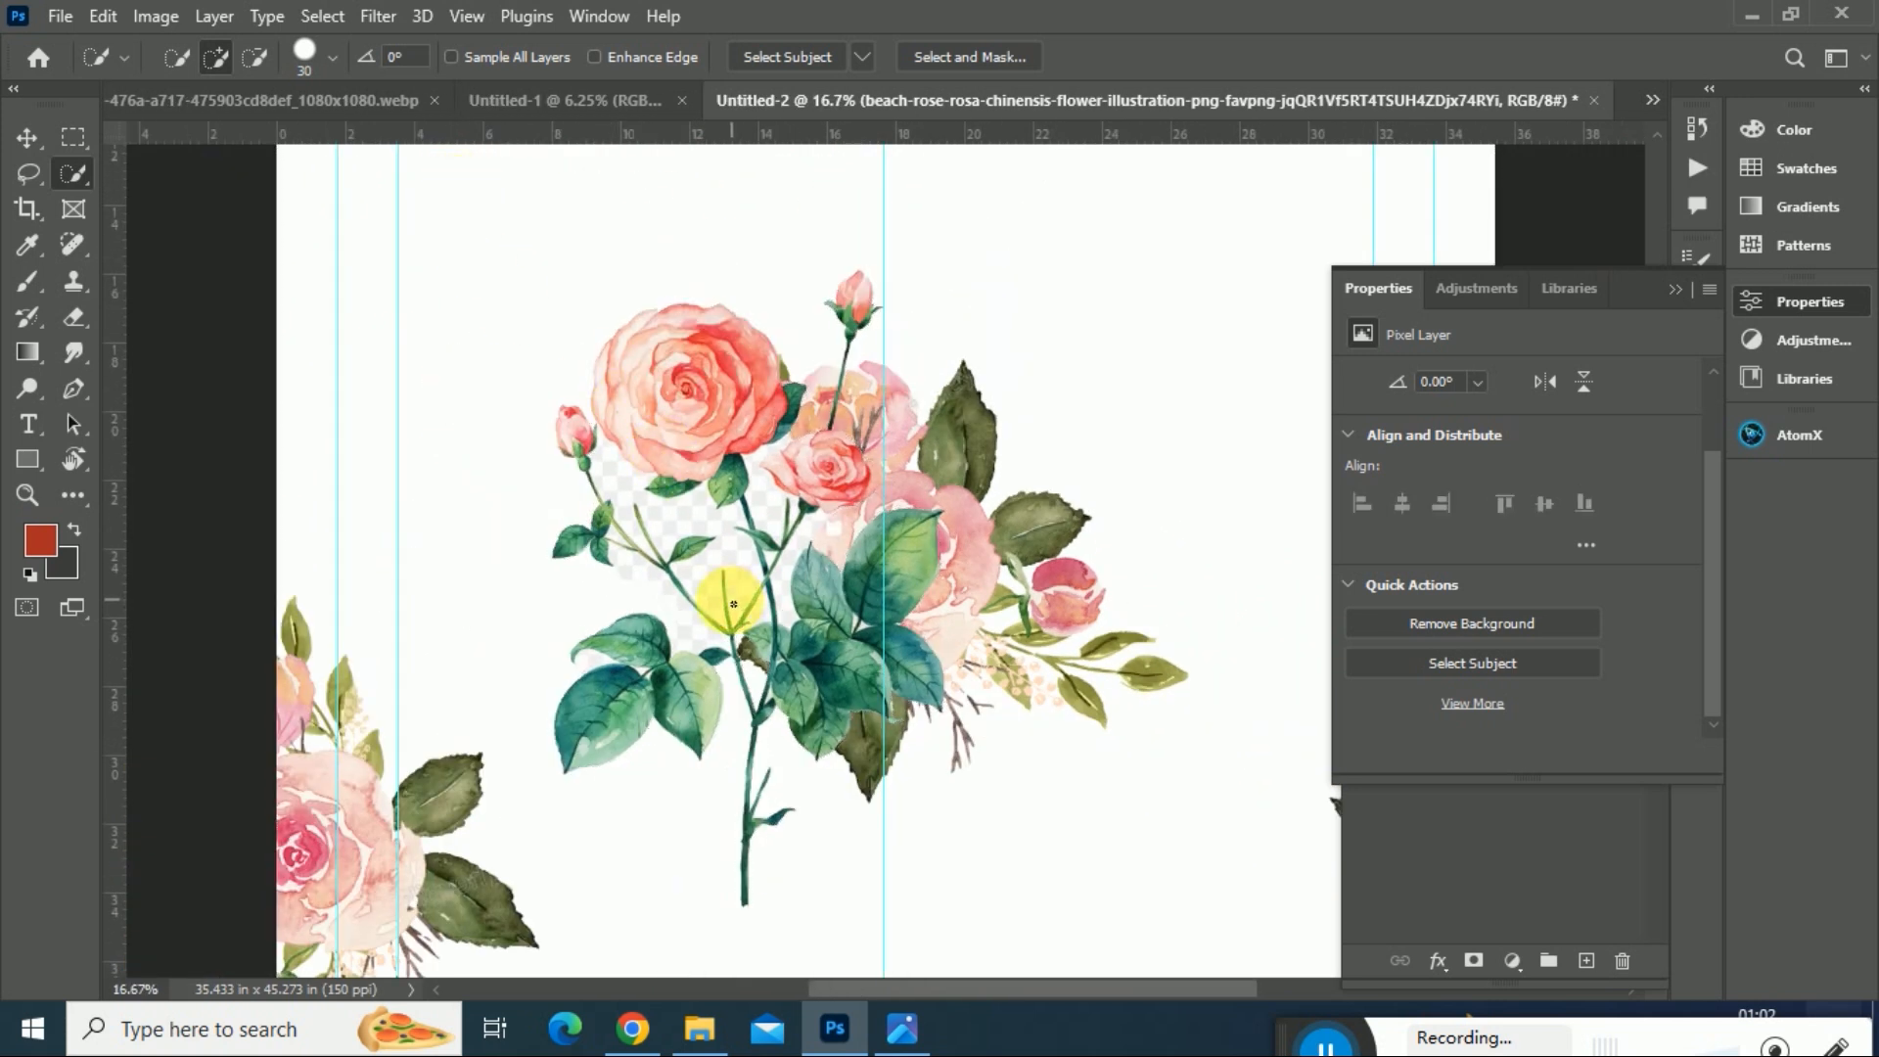
# - Set the Background Eraser's brush size to 377 px and apply it to the leftover checkerboard between the rose stems
pyautogui.click(78, 318)
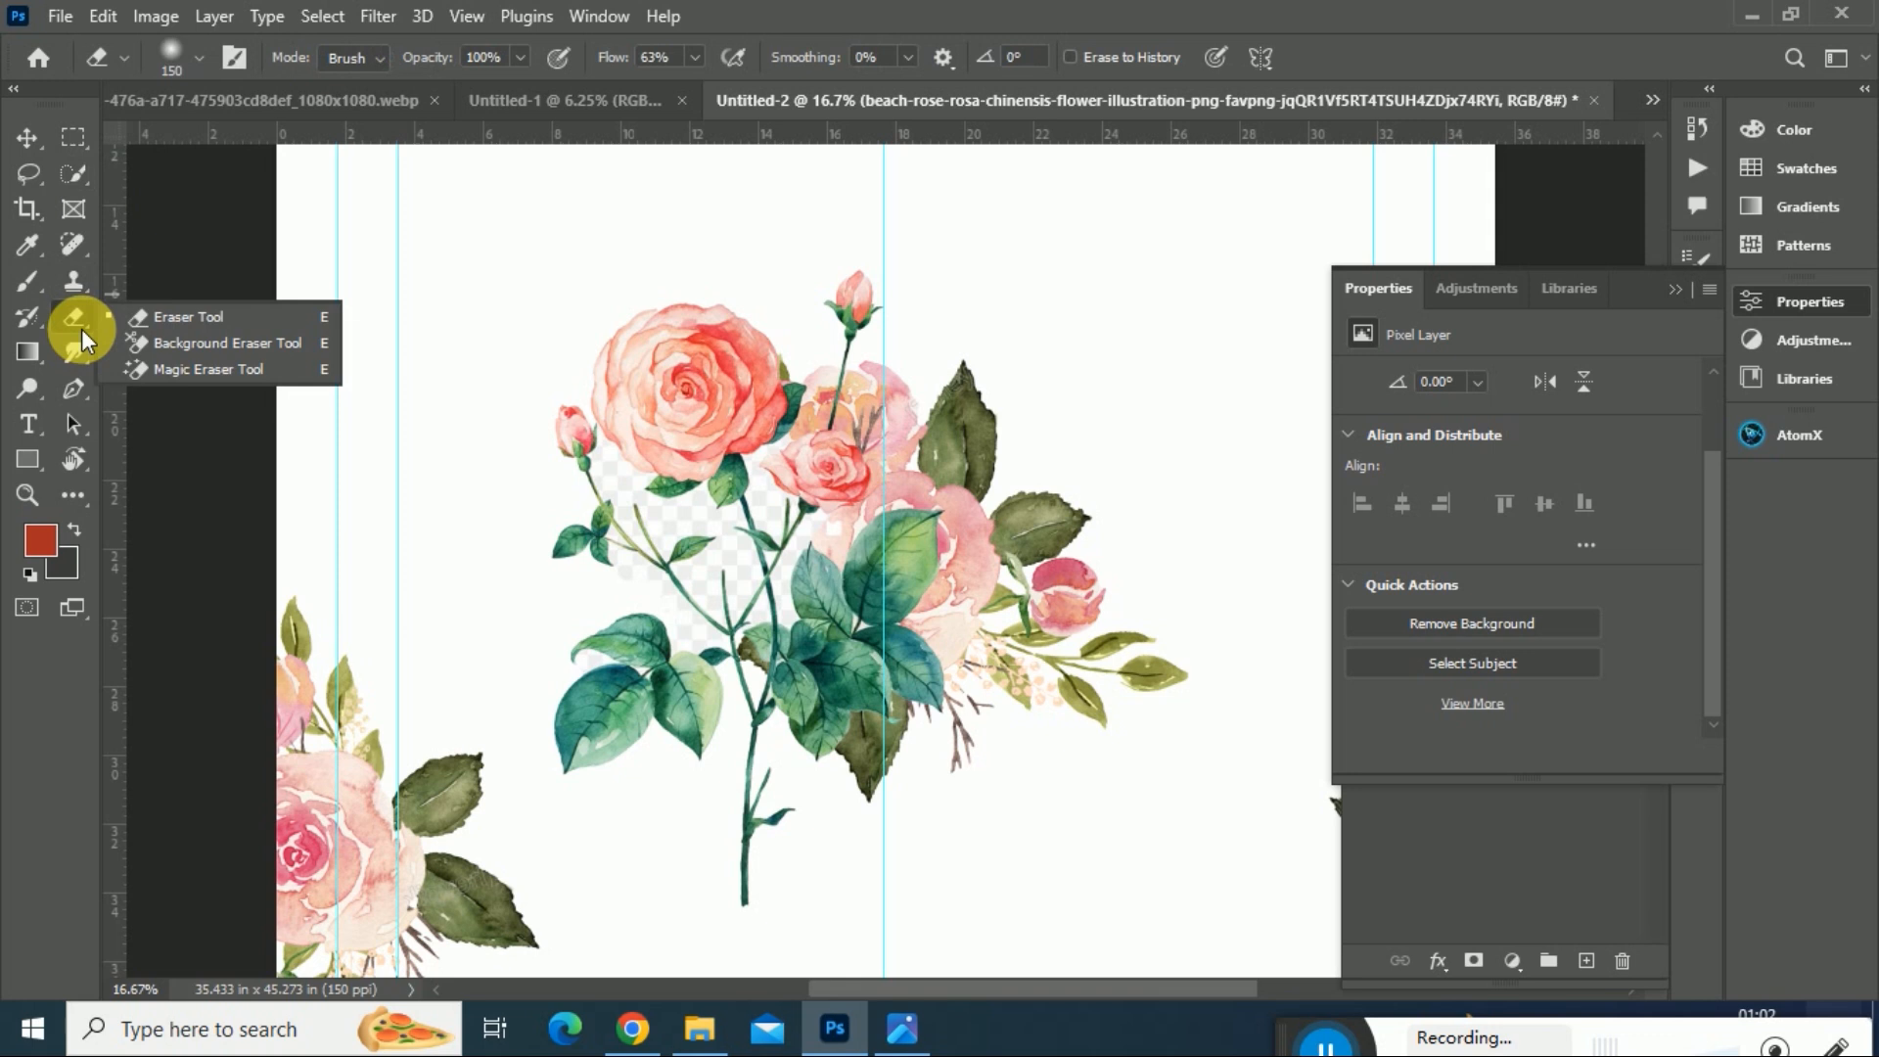
pyautogui.click(239, 342)
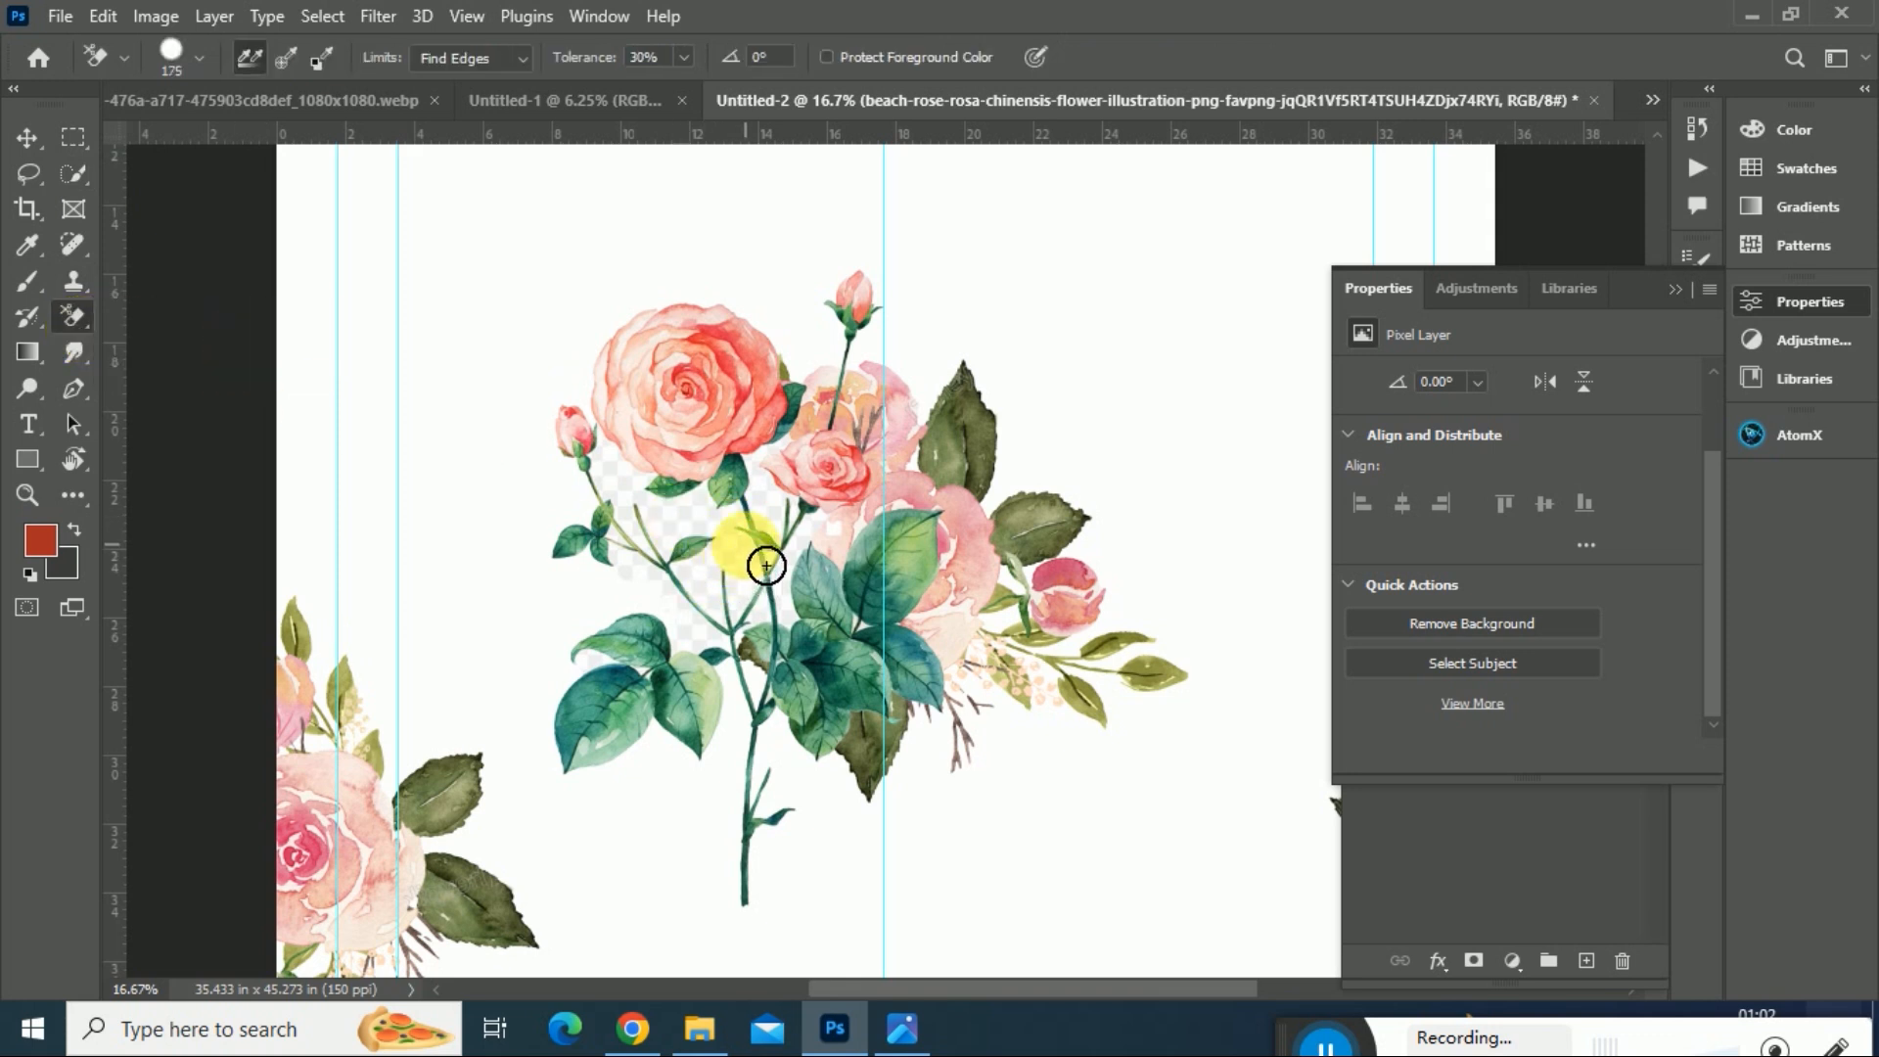
pyautogui.hotkey('ctrl', '+')
pyautogui.hotkey('ctrl', '+')
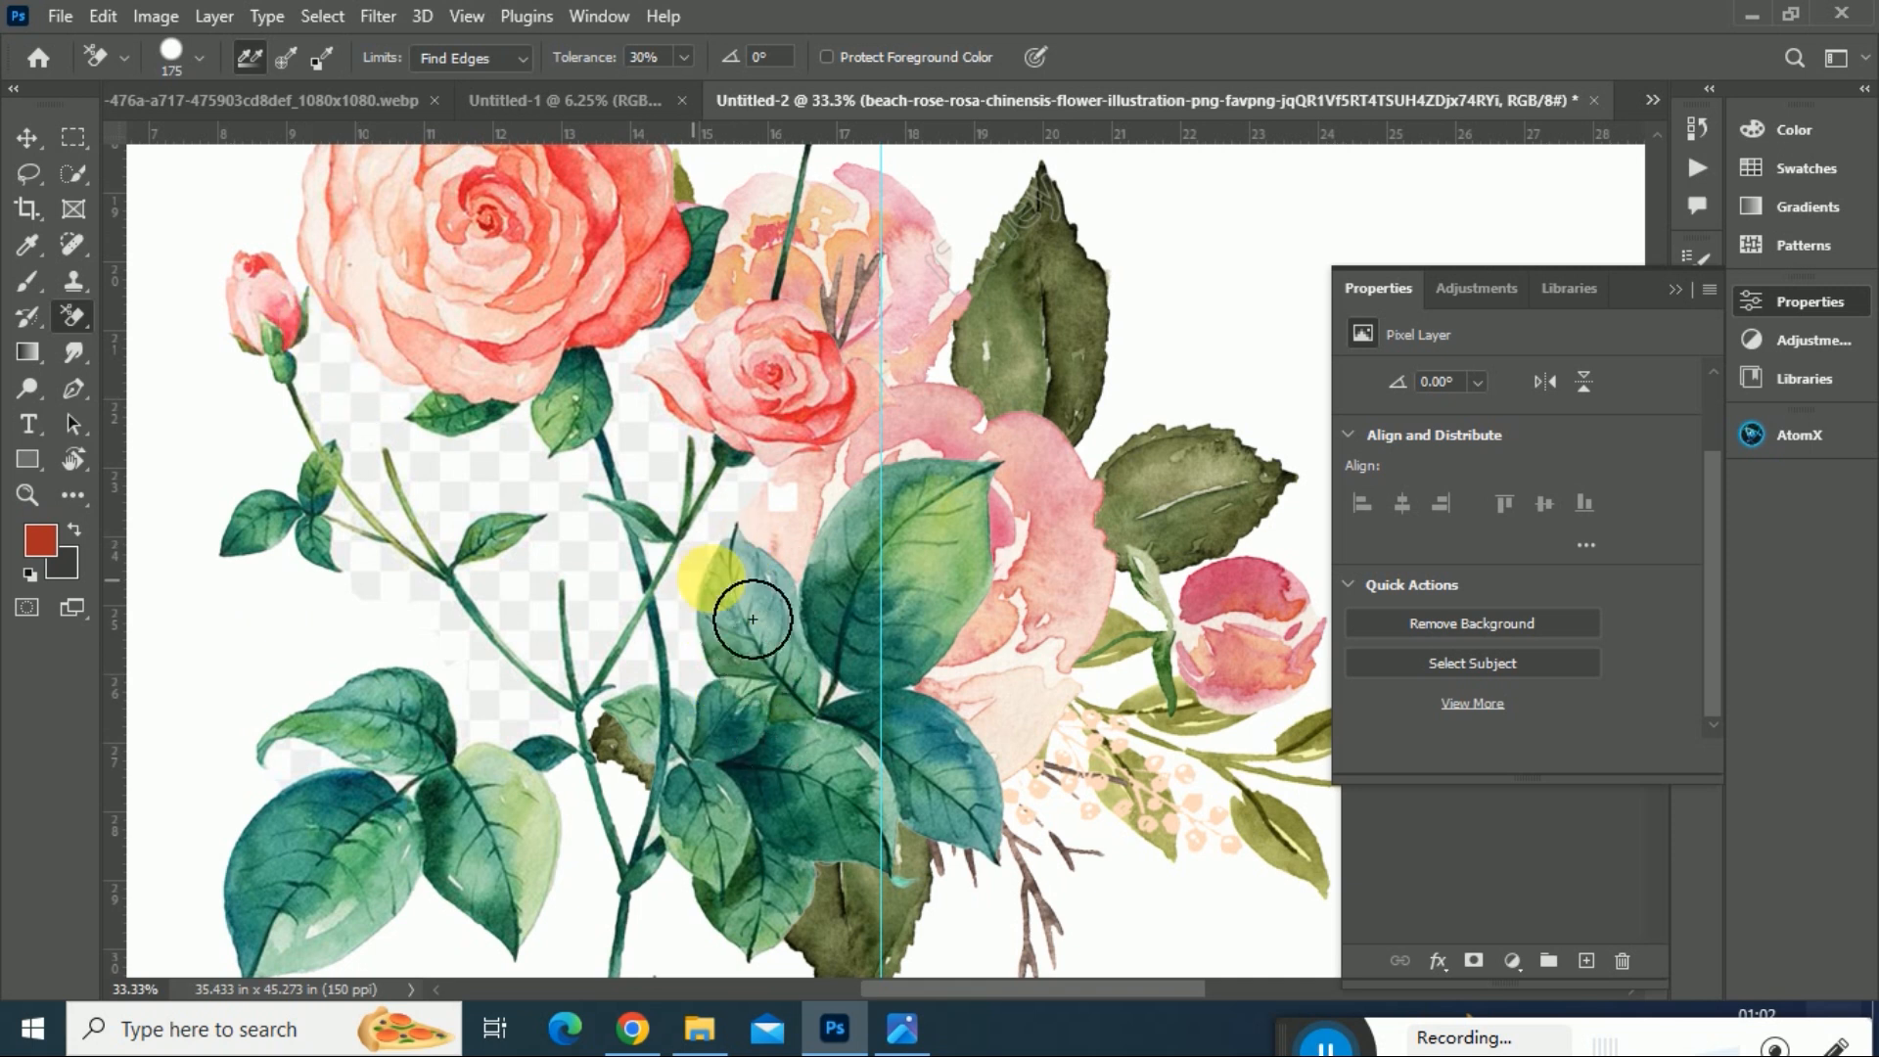
pyautogui.click(1685, 291)
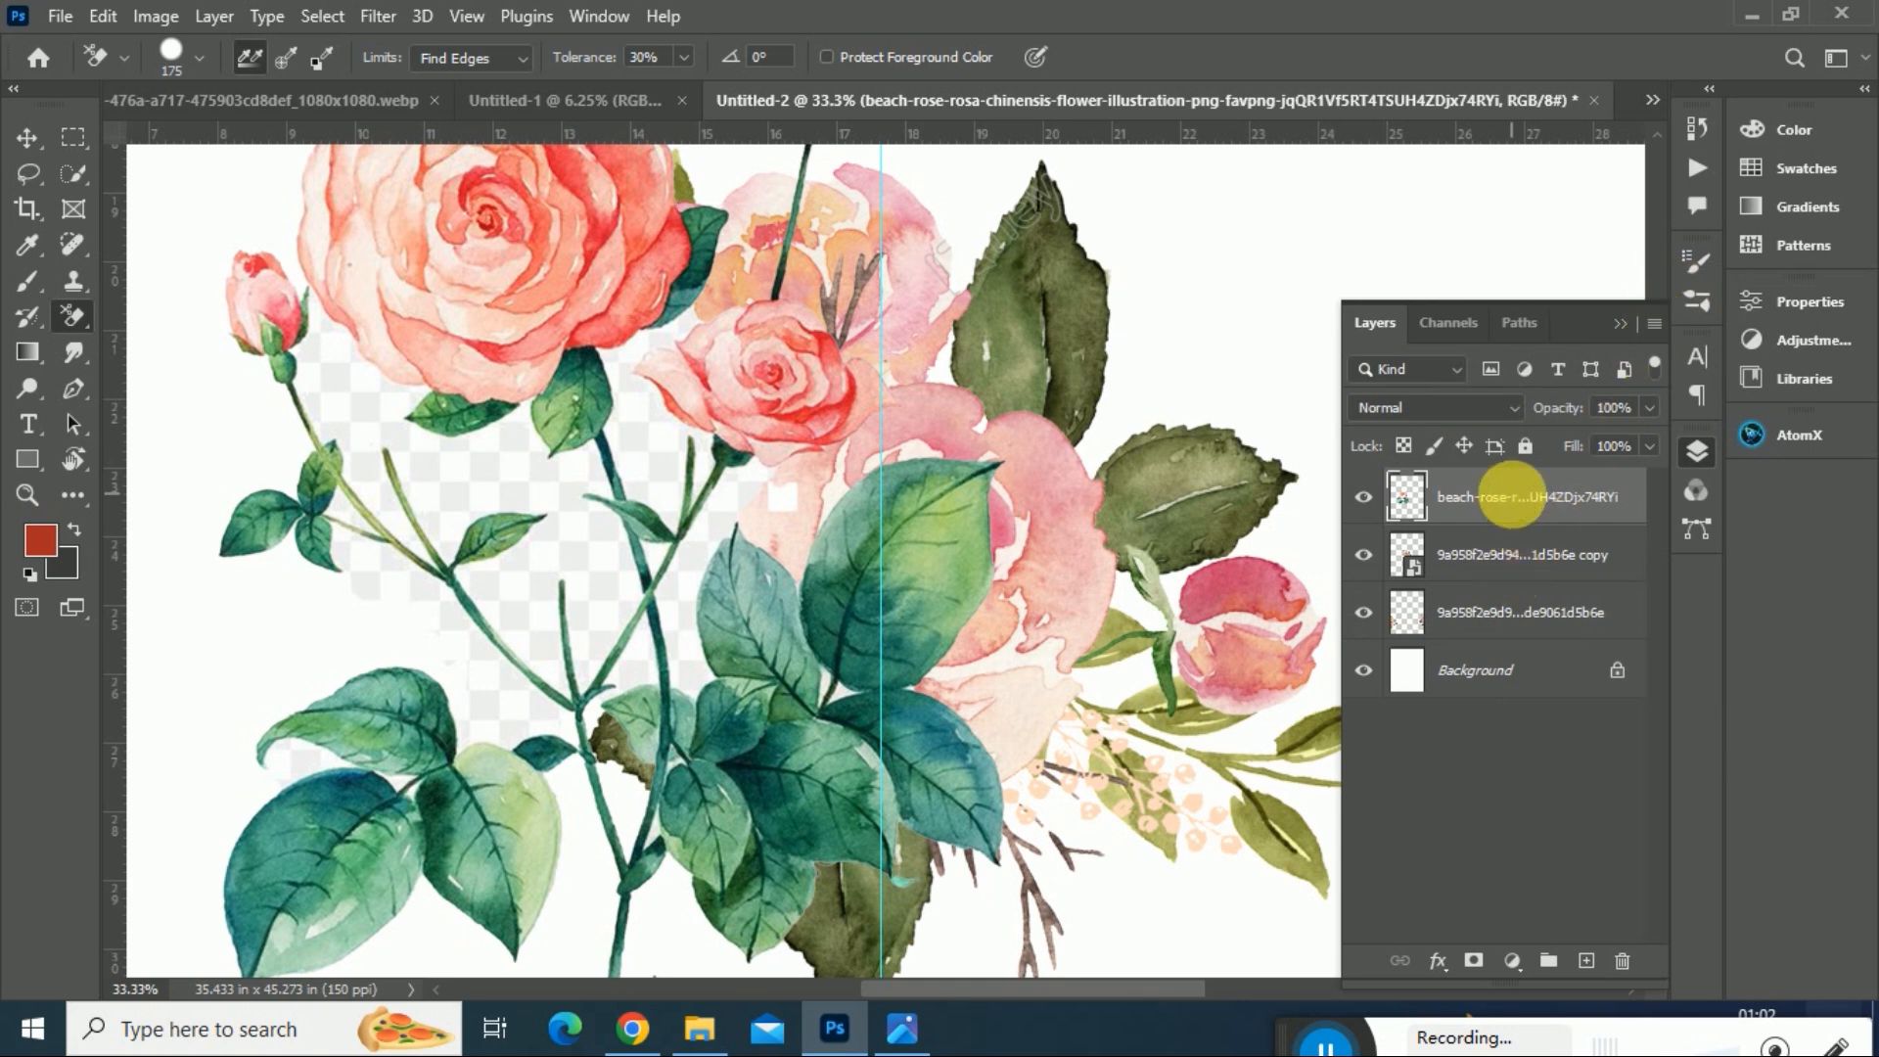
pyautogui.rightClick(1523, 503)
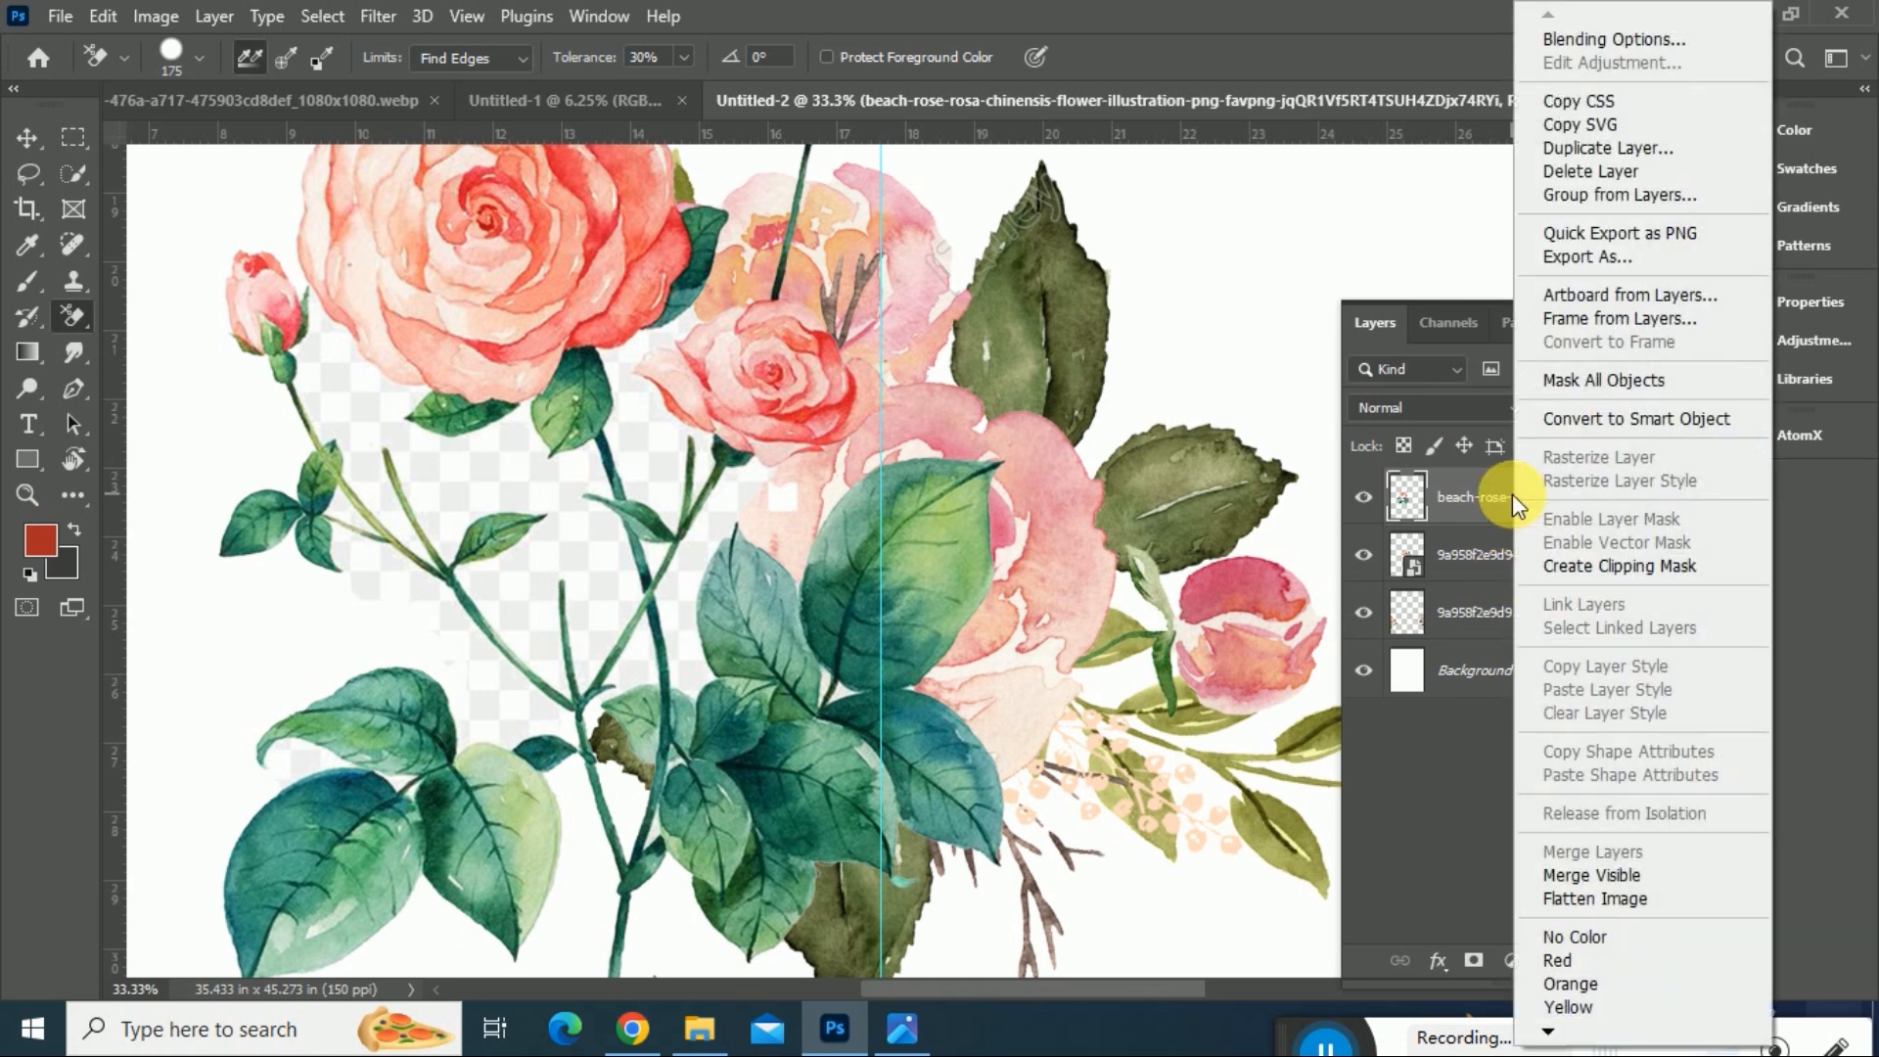
pyautogui.click(594, 481)
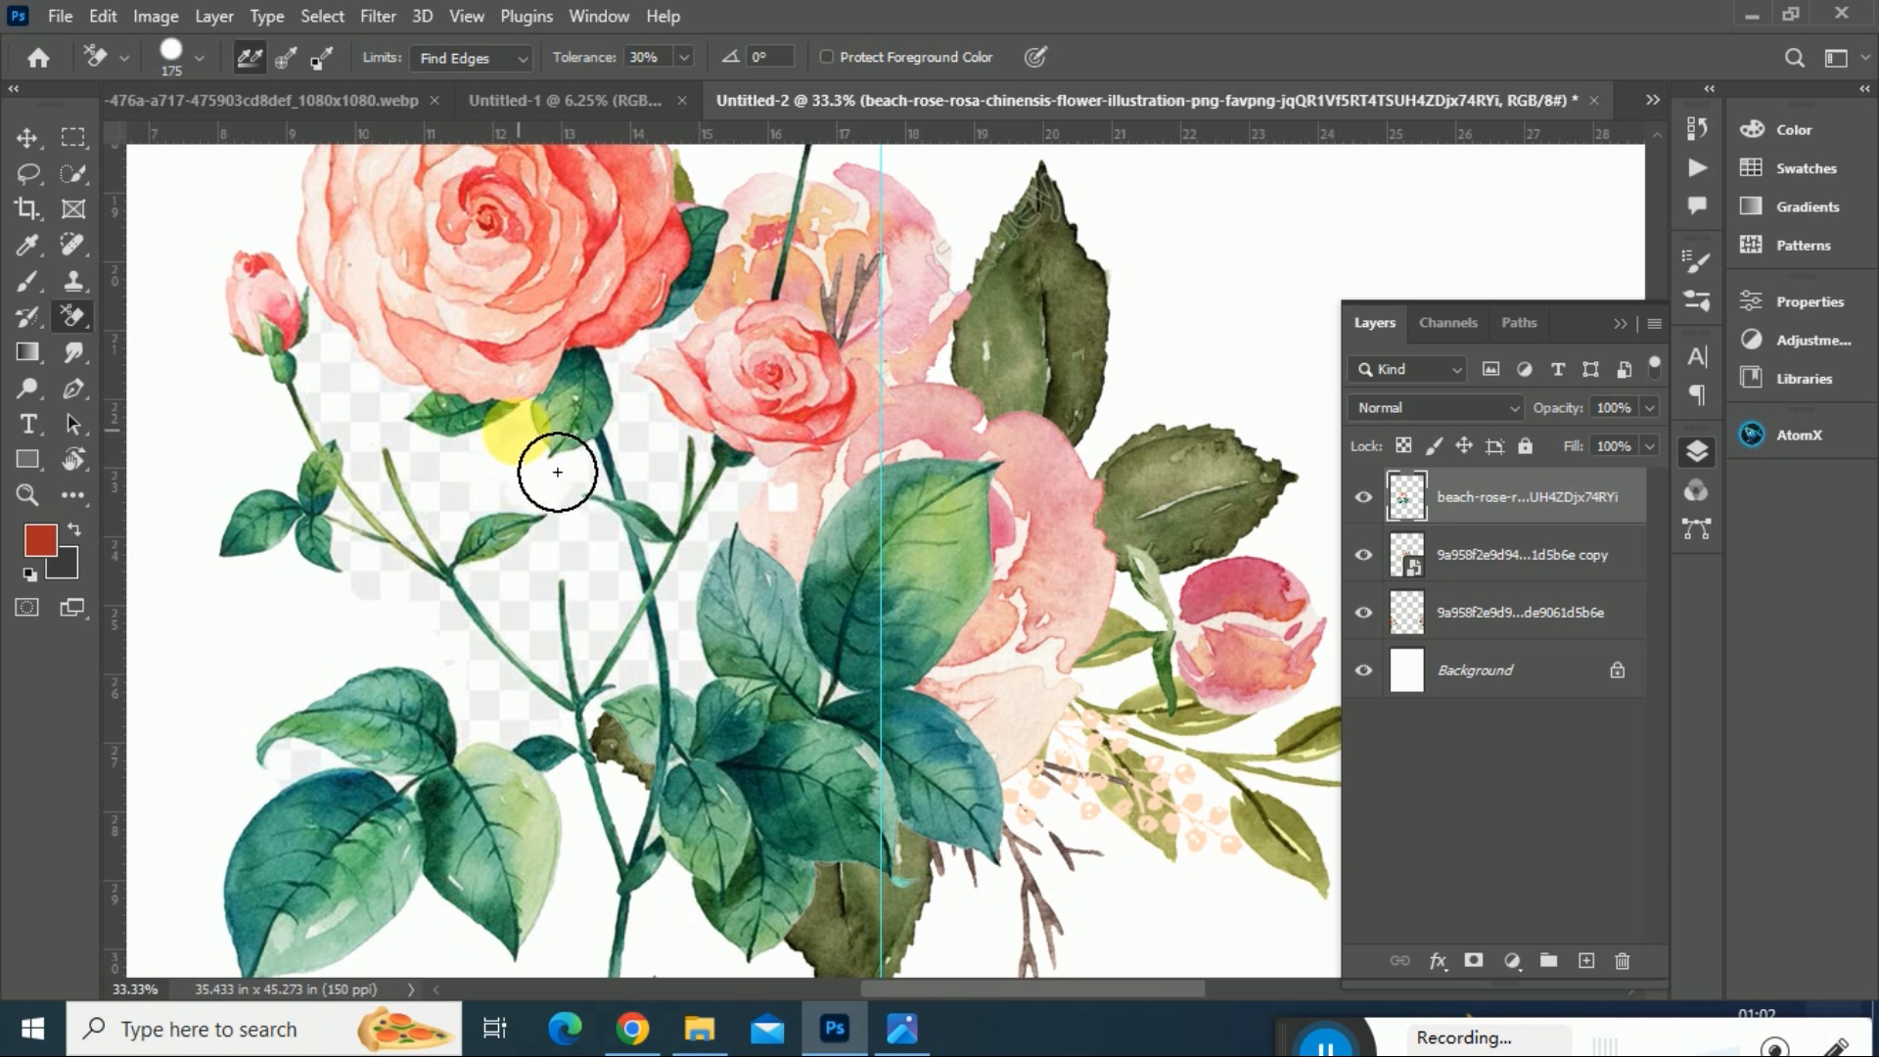
pyautogui.click(199, 58)
pyautogui.moveTo(237, 138); pyautogui.dragTo(265, 137)
pyautogui.click(450, 475)
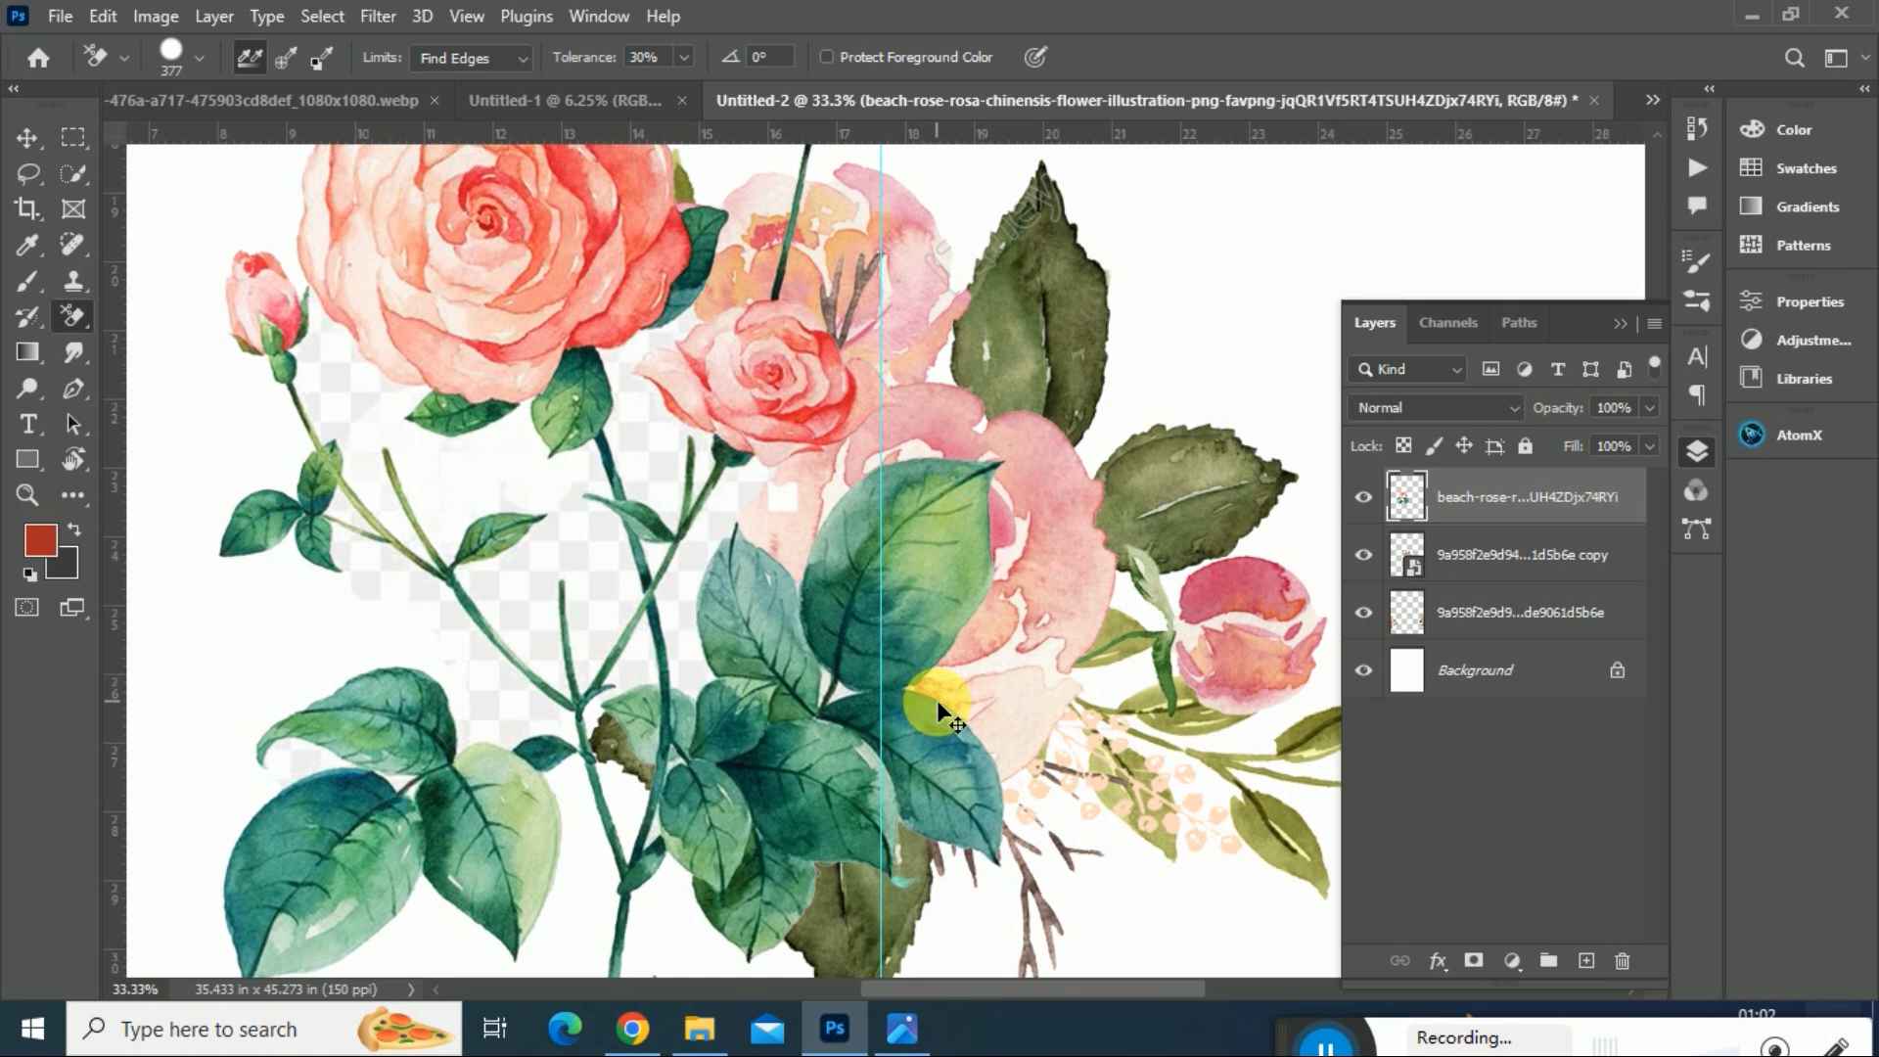
# - Try to remove the leftover checkerboard between the rose stems with a Quick Selection and deletion, and undo that deletion
pyautogui.click(72, 173)
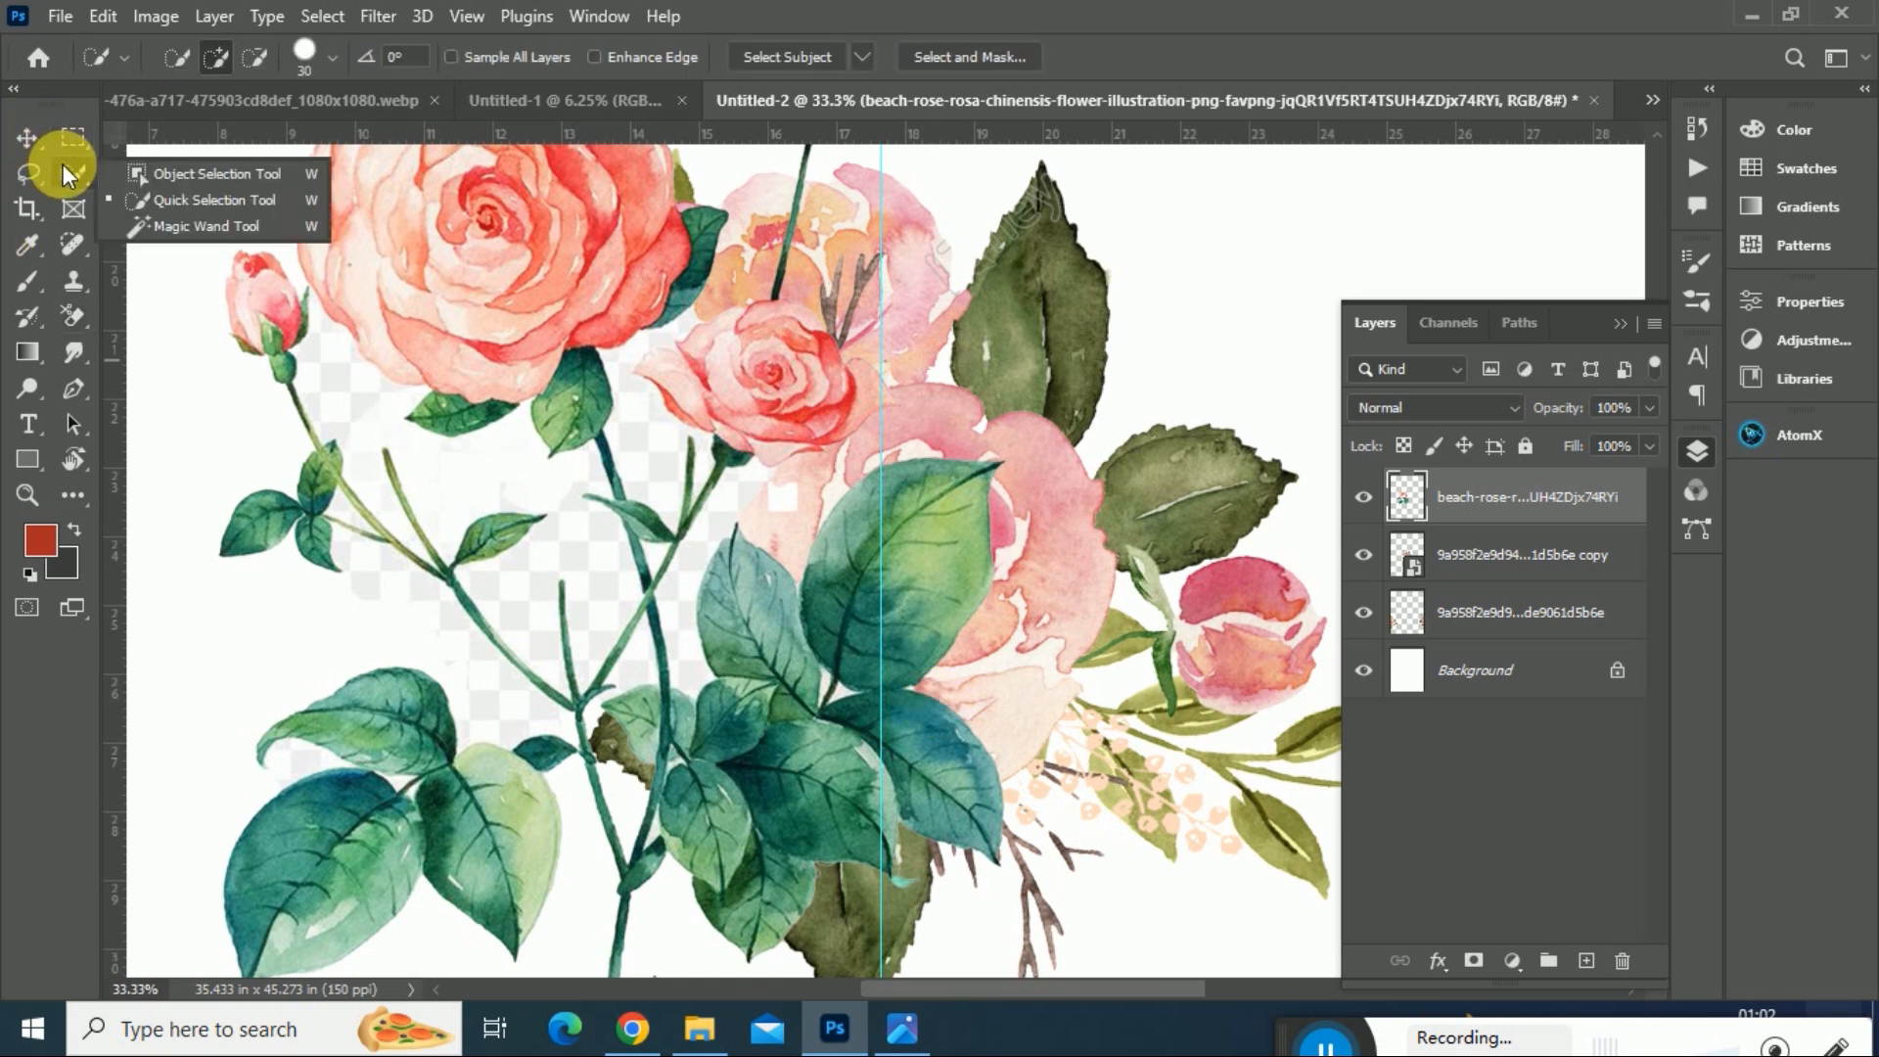
pyautogui.click(179, 203)
pyautogui.moveTo(344, 373)
pyautogui.mouseDown()
pyautogui.moveTo(344, 398)
pyautogui.moveTo(421, 467)
pyautogui.moveTo(318, 336)
pyautogui.moveTo(395, 420)
pyautogui.mouseUp()
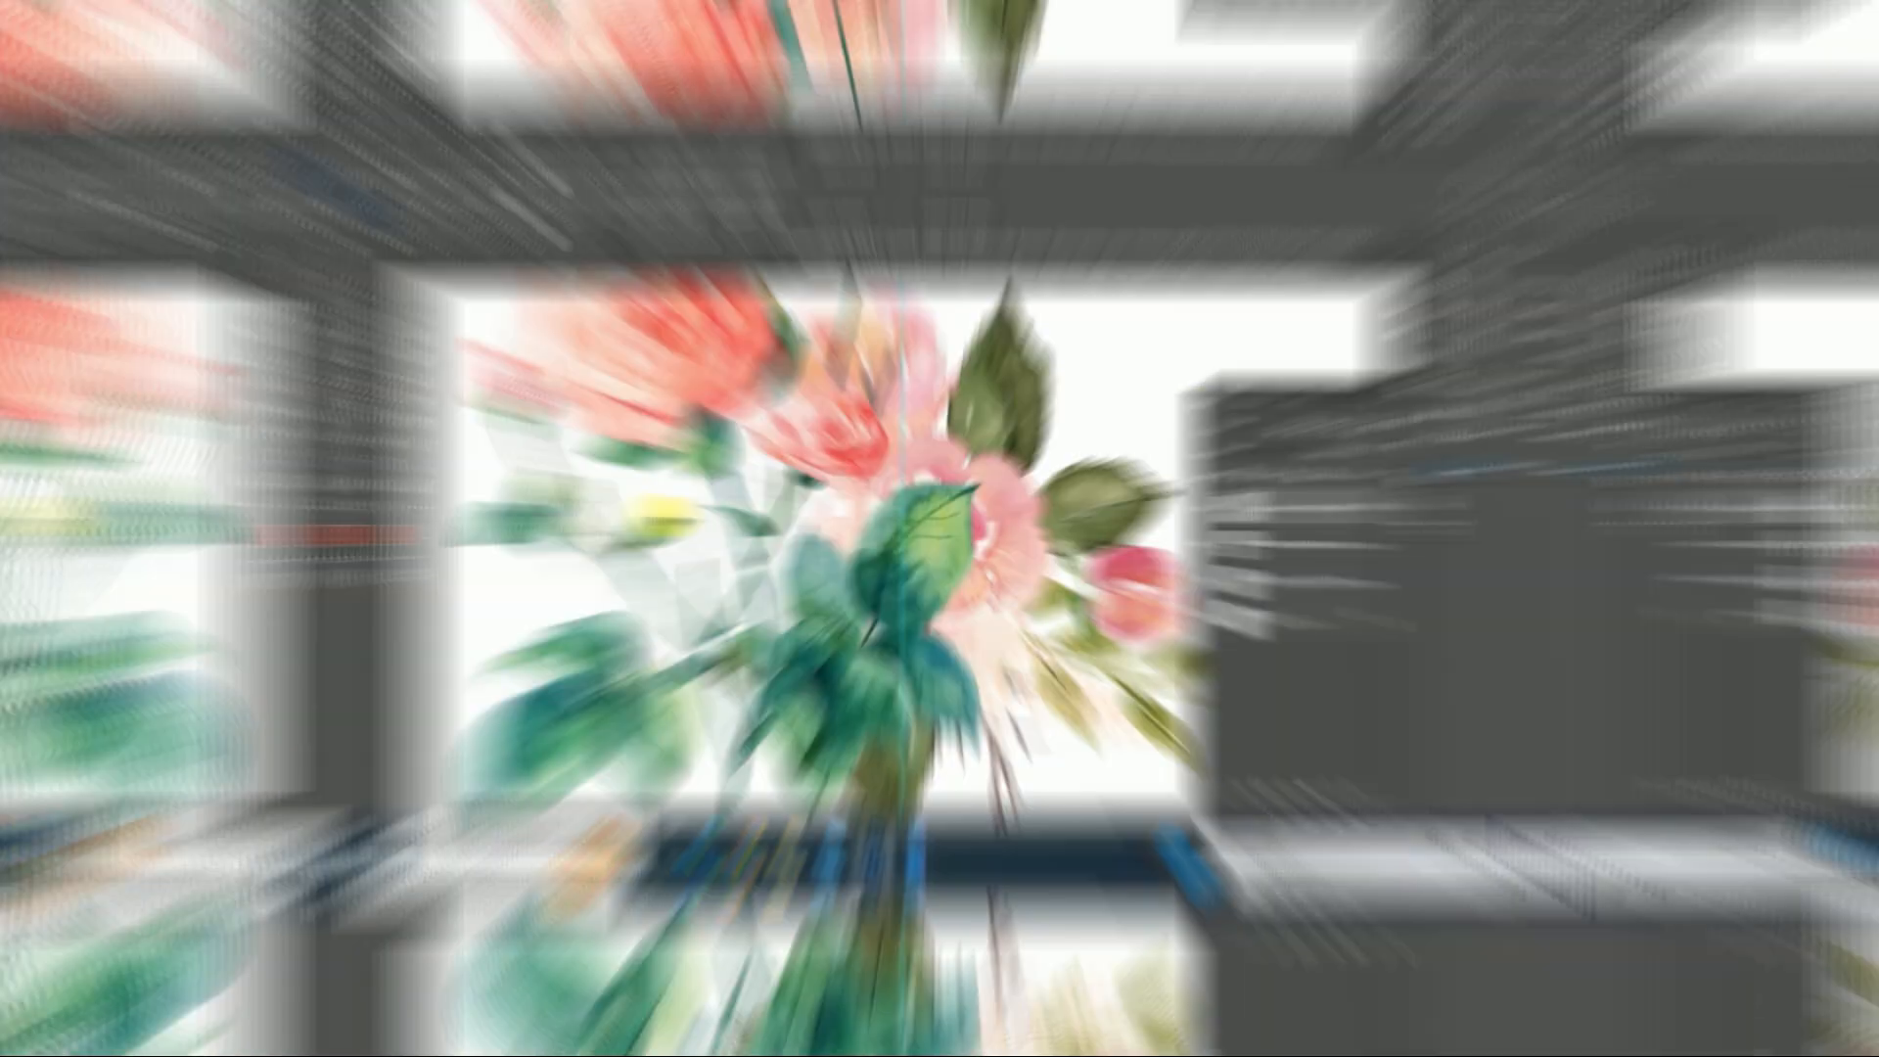
pyautogui.press('Delete')
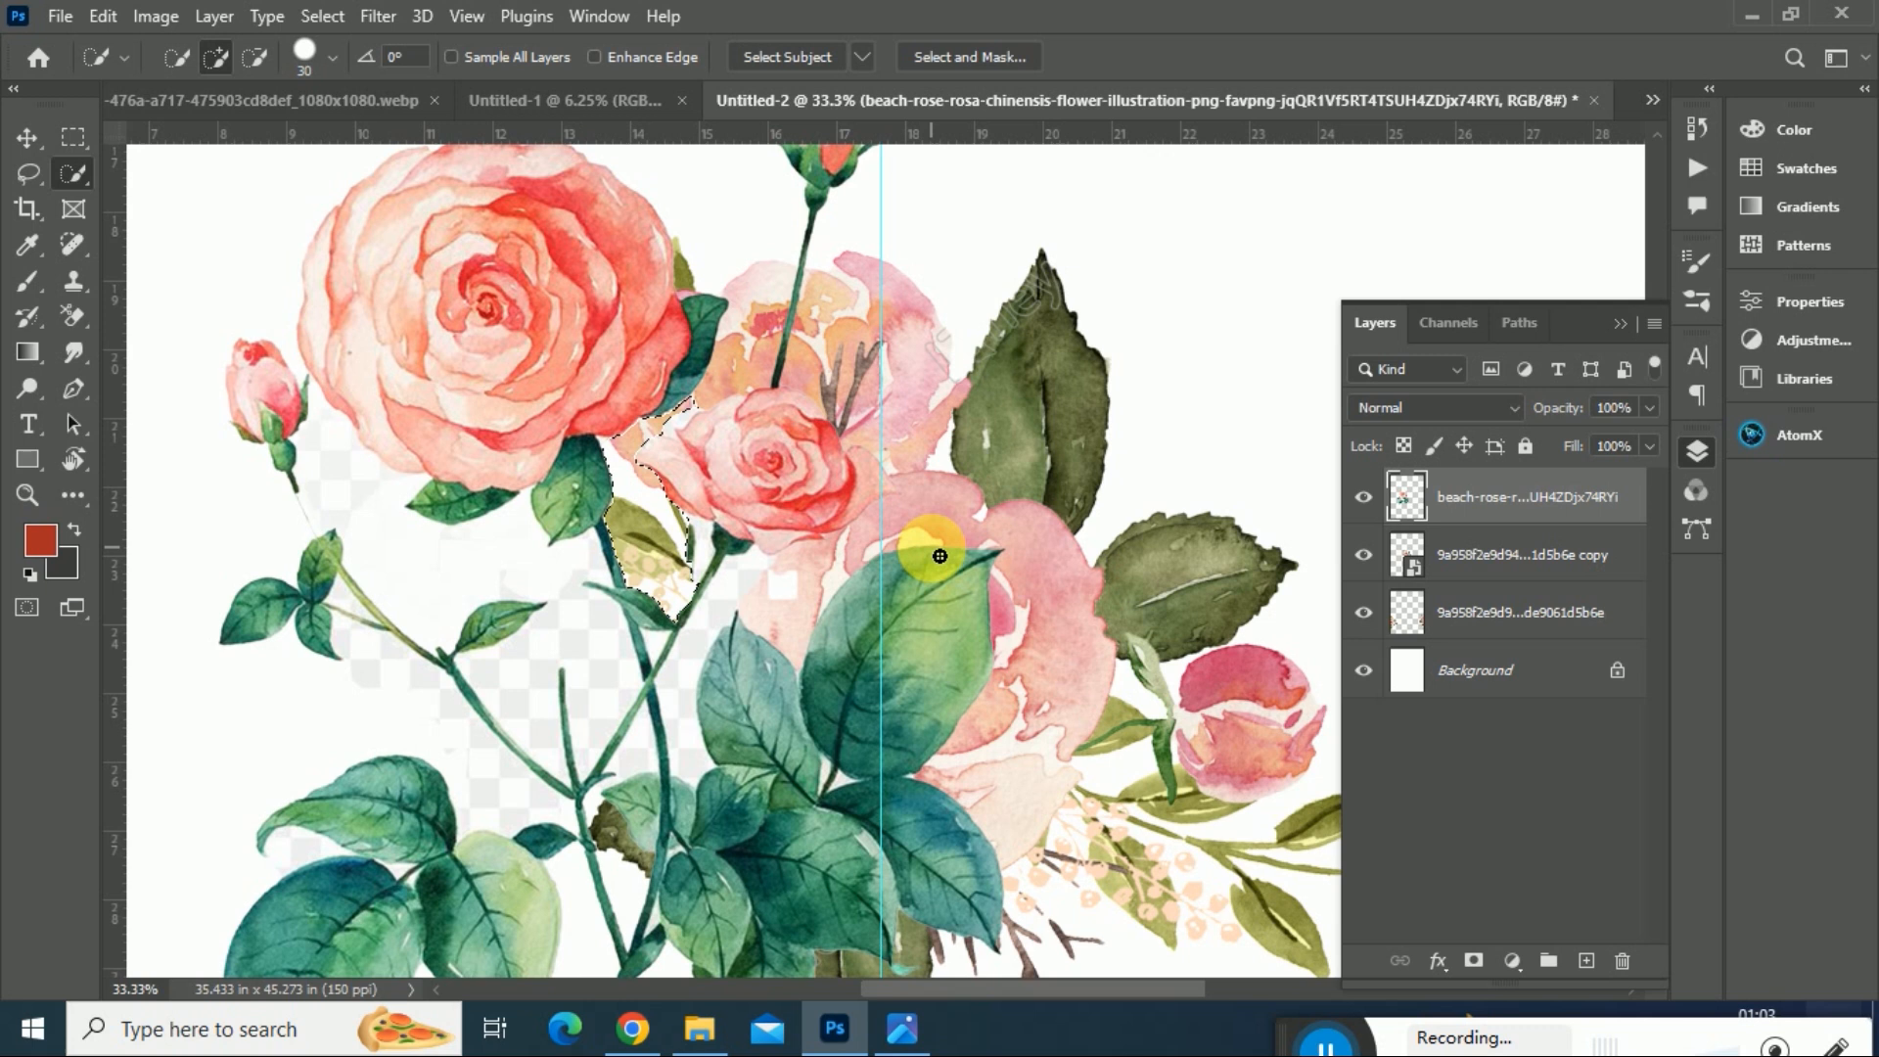
pyautogui.hotkey('ctrl', 'z')
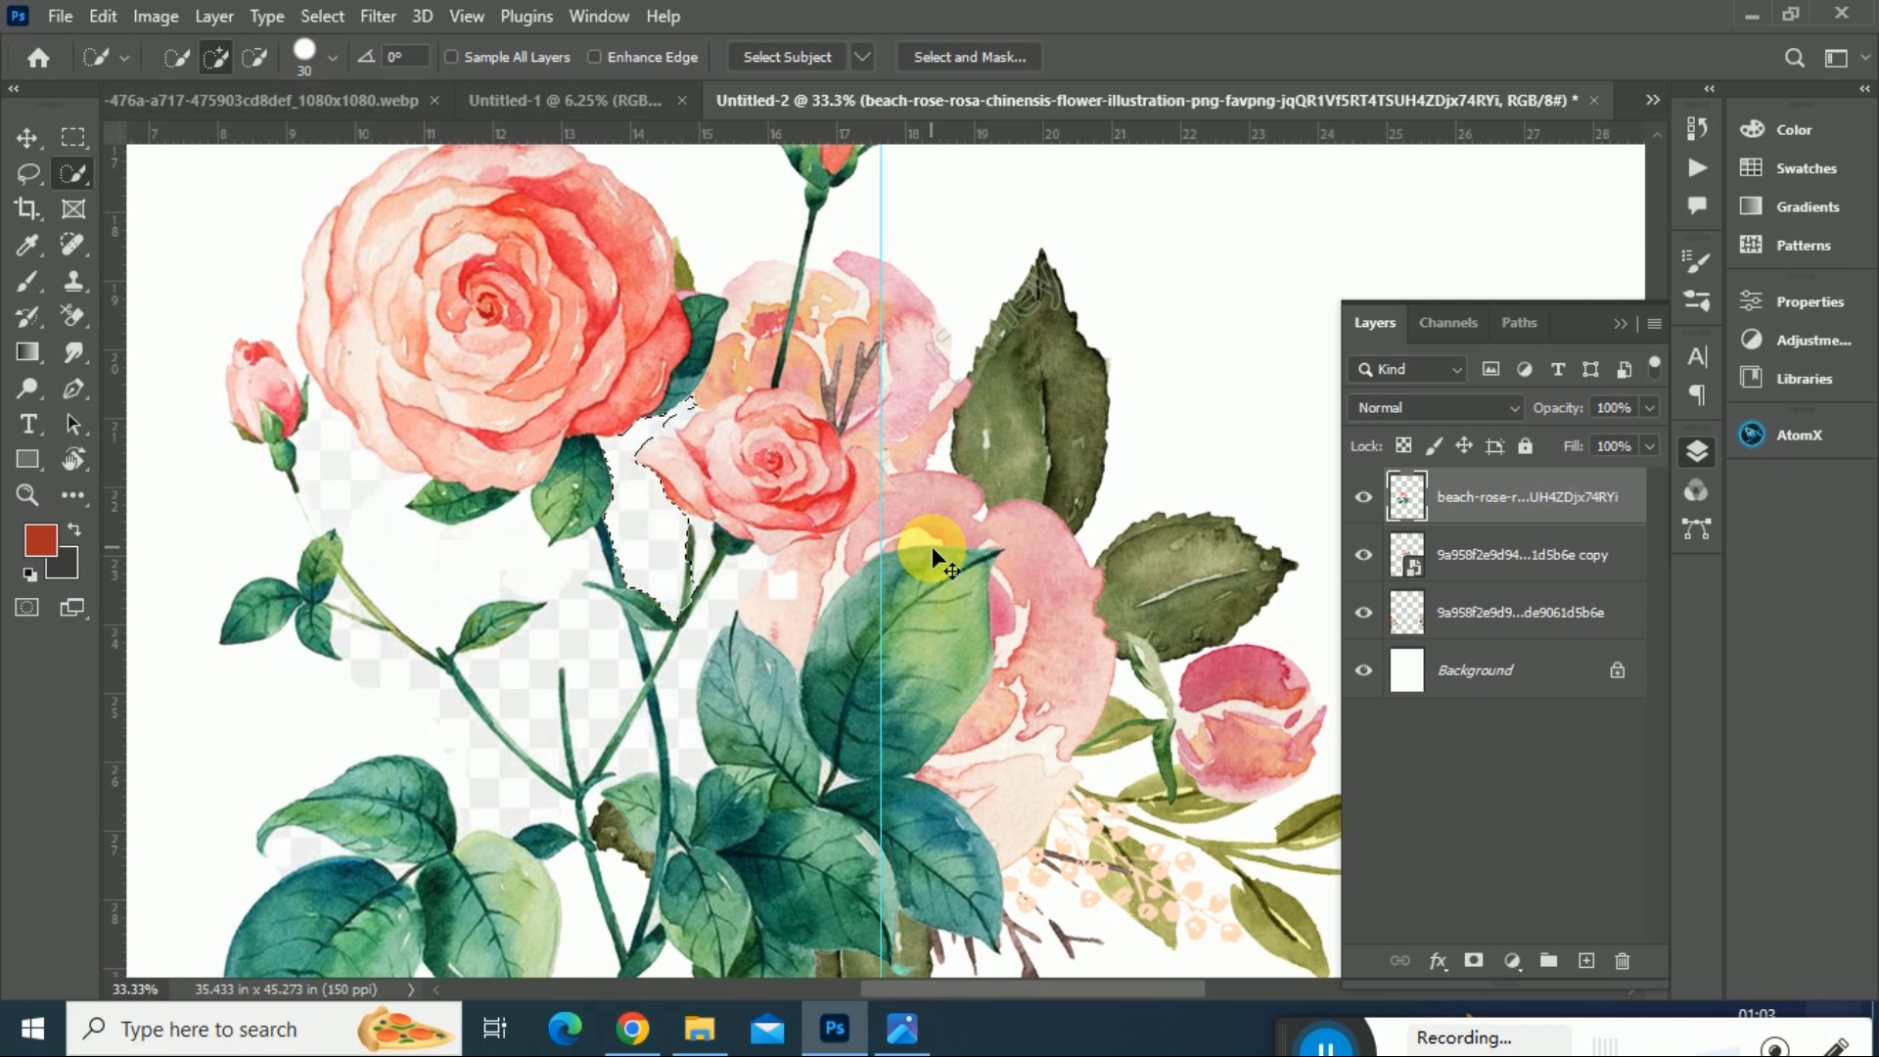
# - Fill the Background layer with the red foreground colour and hide the central bouquet's copy layer to expose the leftover checkerboard
pyautogui.hotkey('ctrl', '-')
pyautogui.hotkey('ctrl', '-')
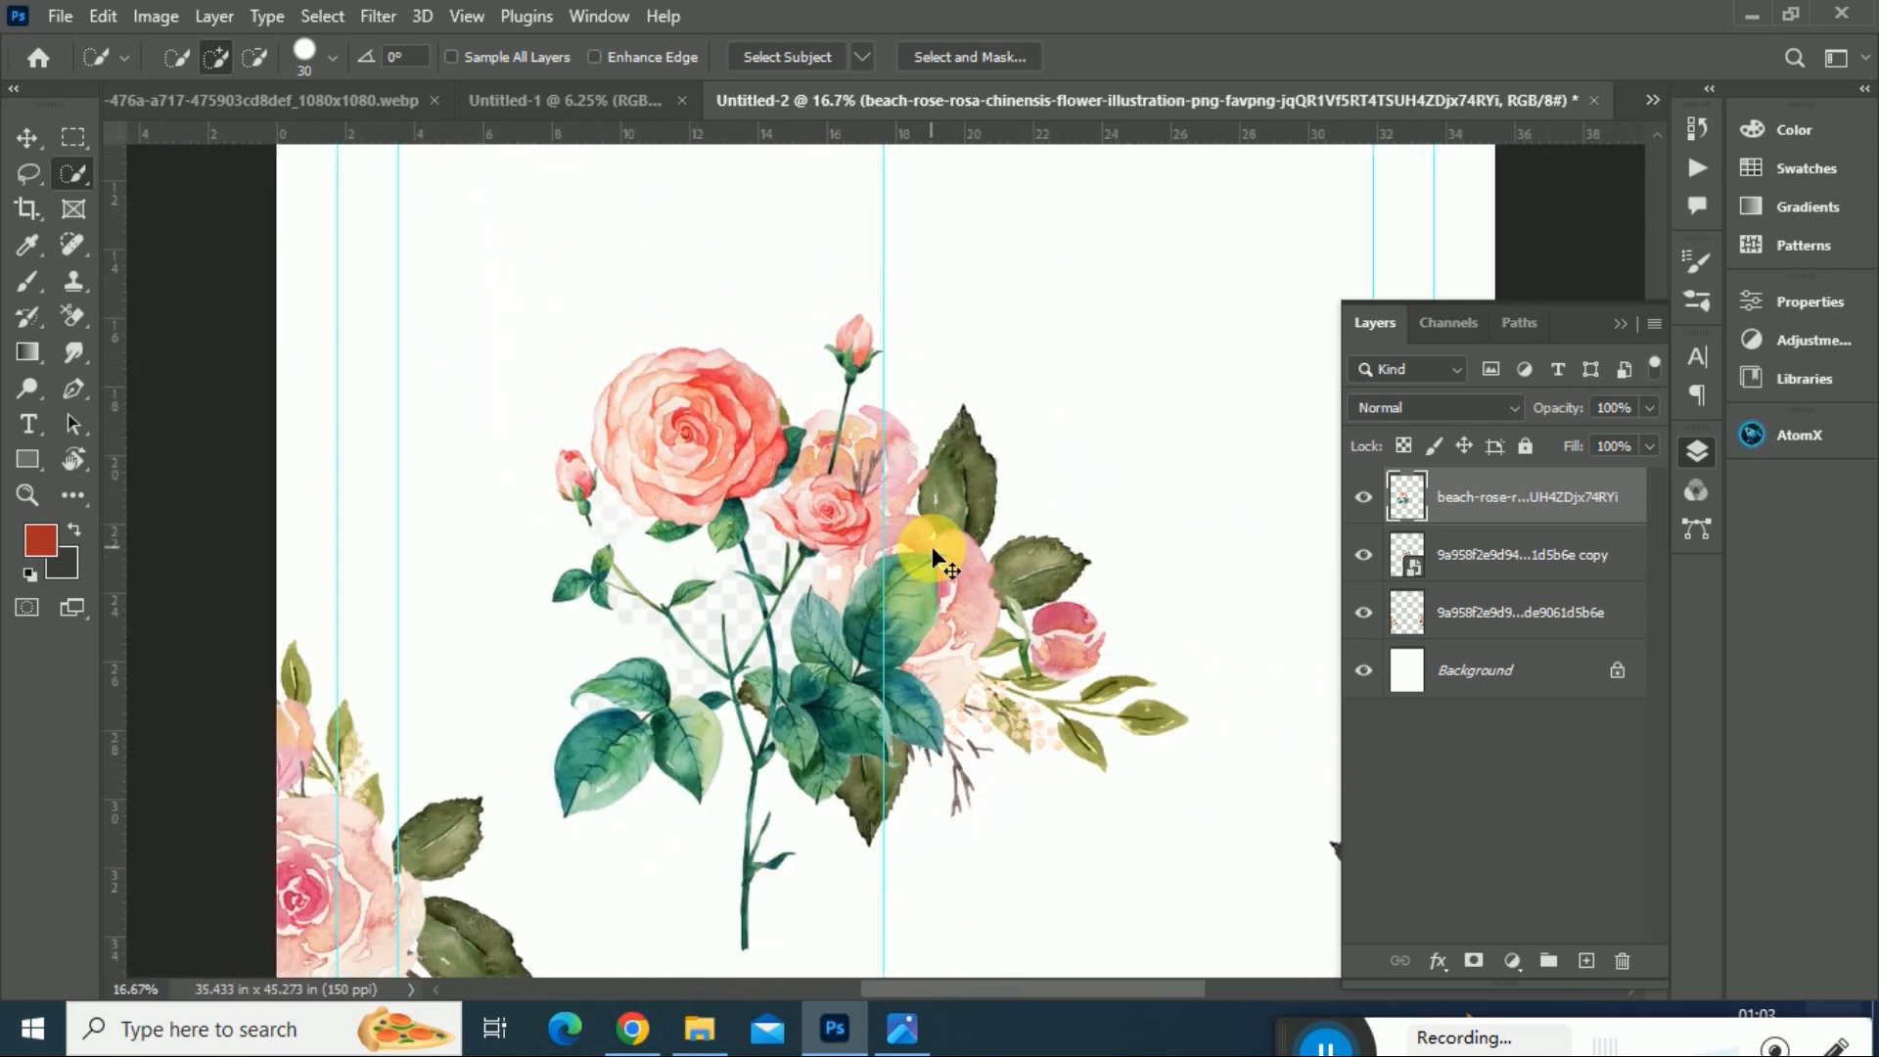
pyautogui.click(27, 137)
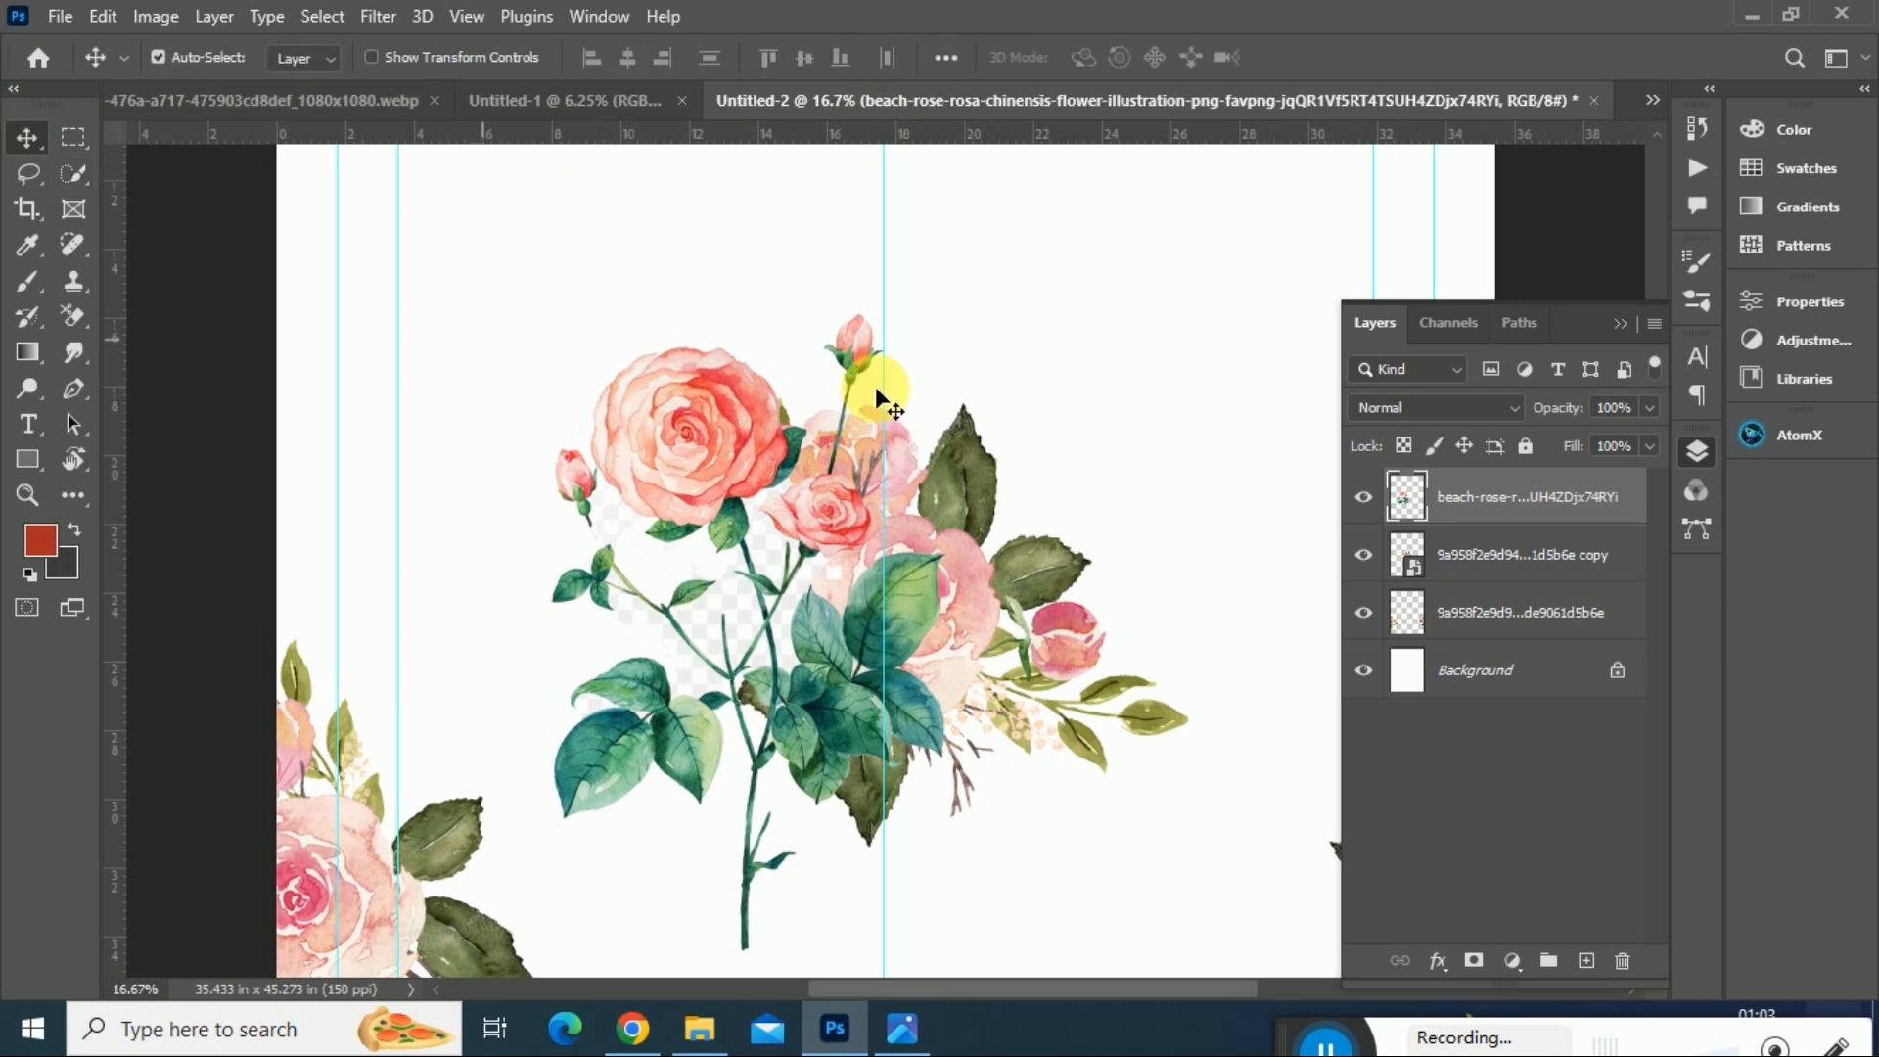
pyautogui.click(1480, 671)
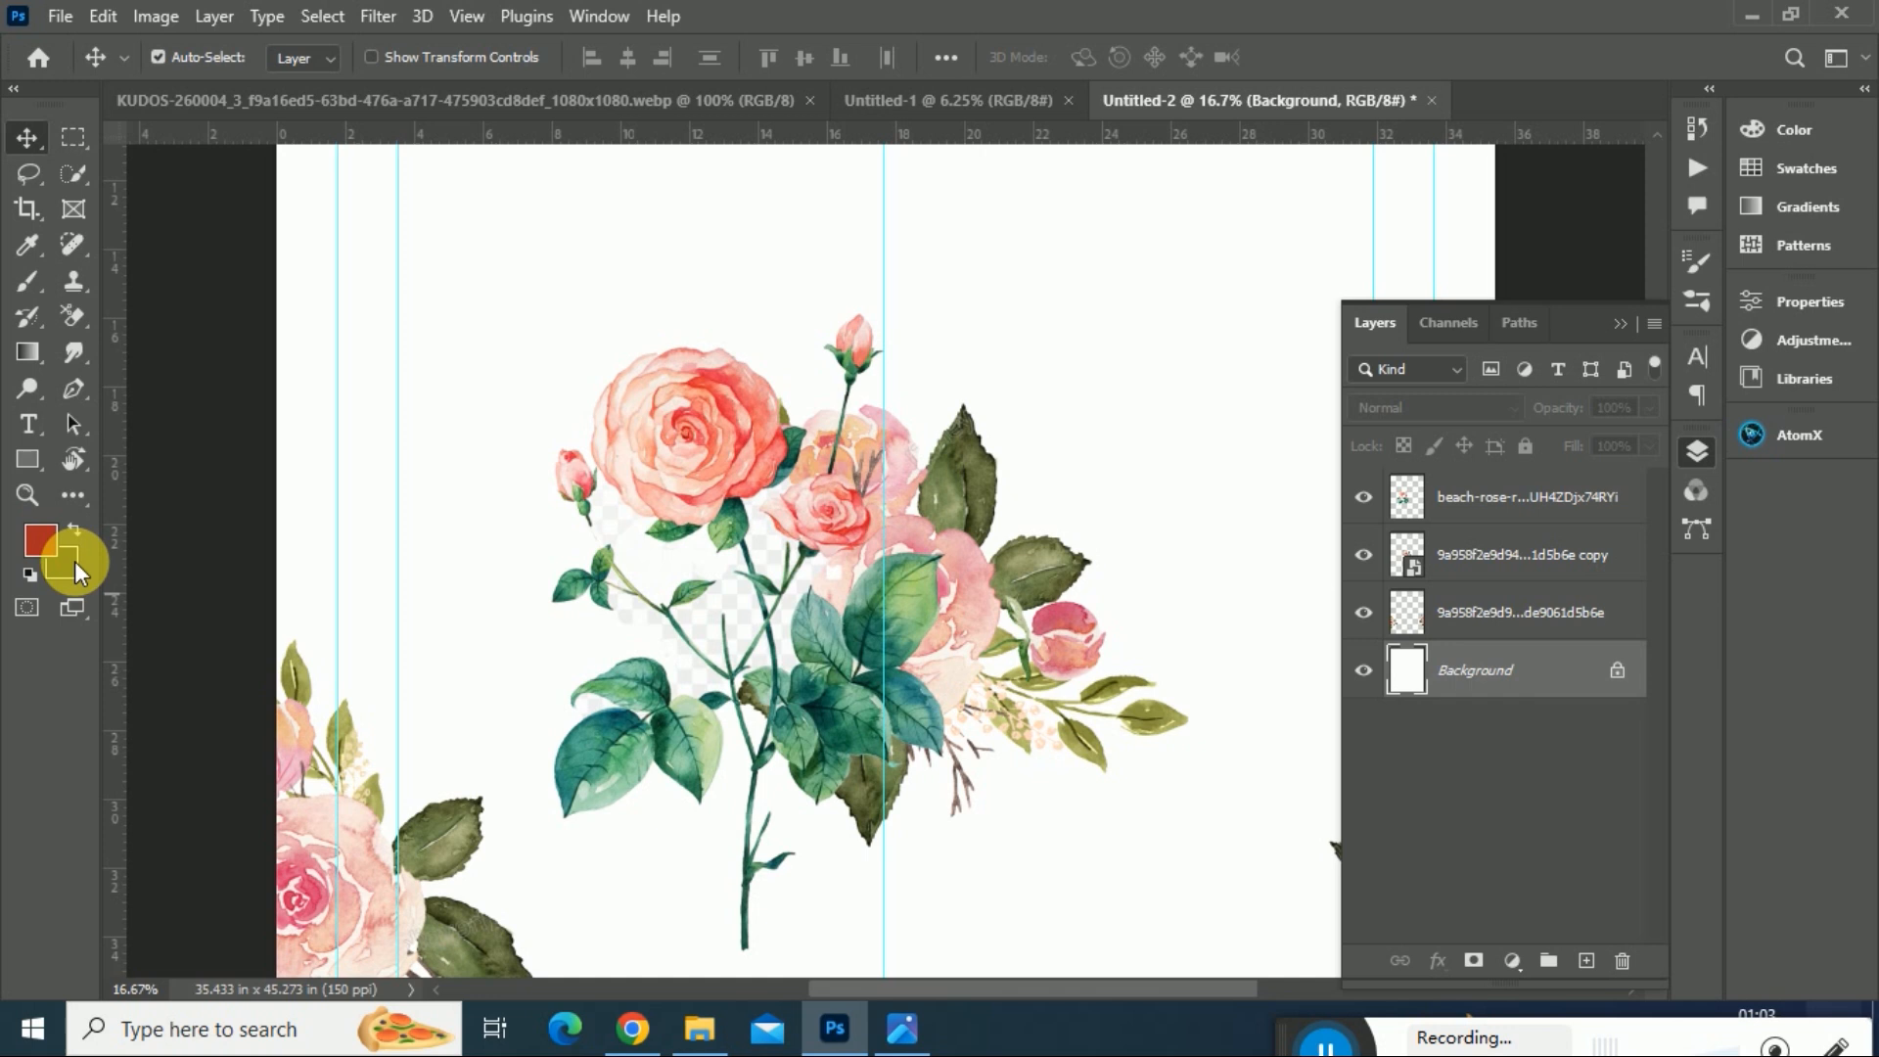
pyautogui.hotkey('alt', 'BackSpace')
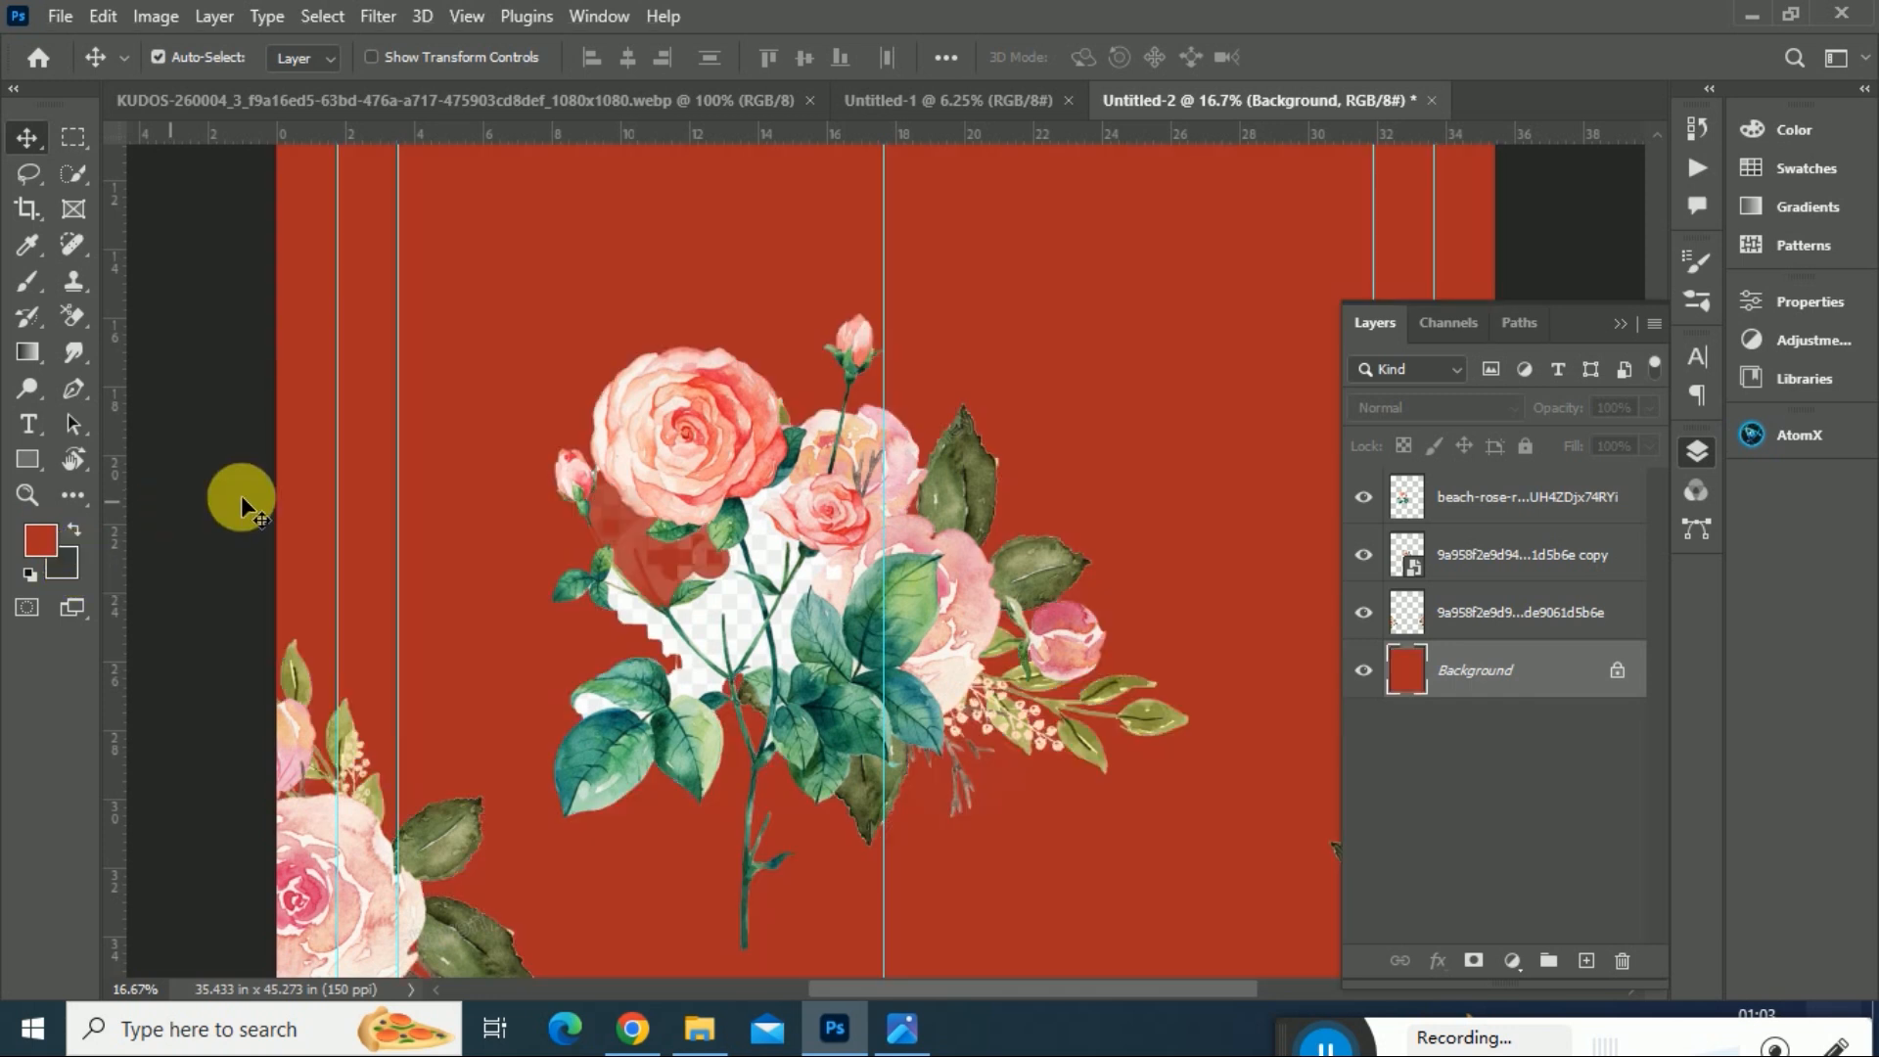
pyautogui.click(1364, 555)
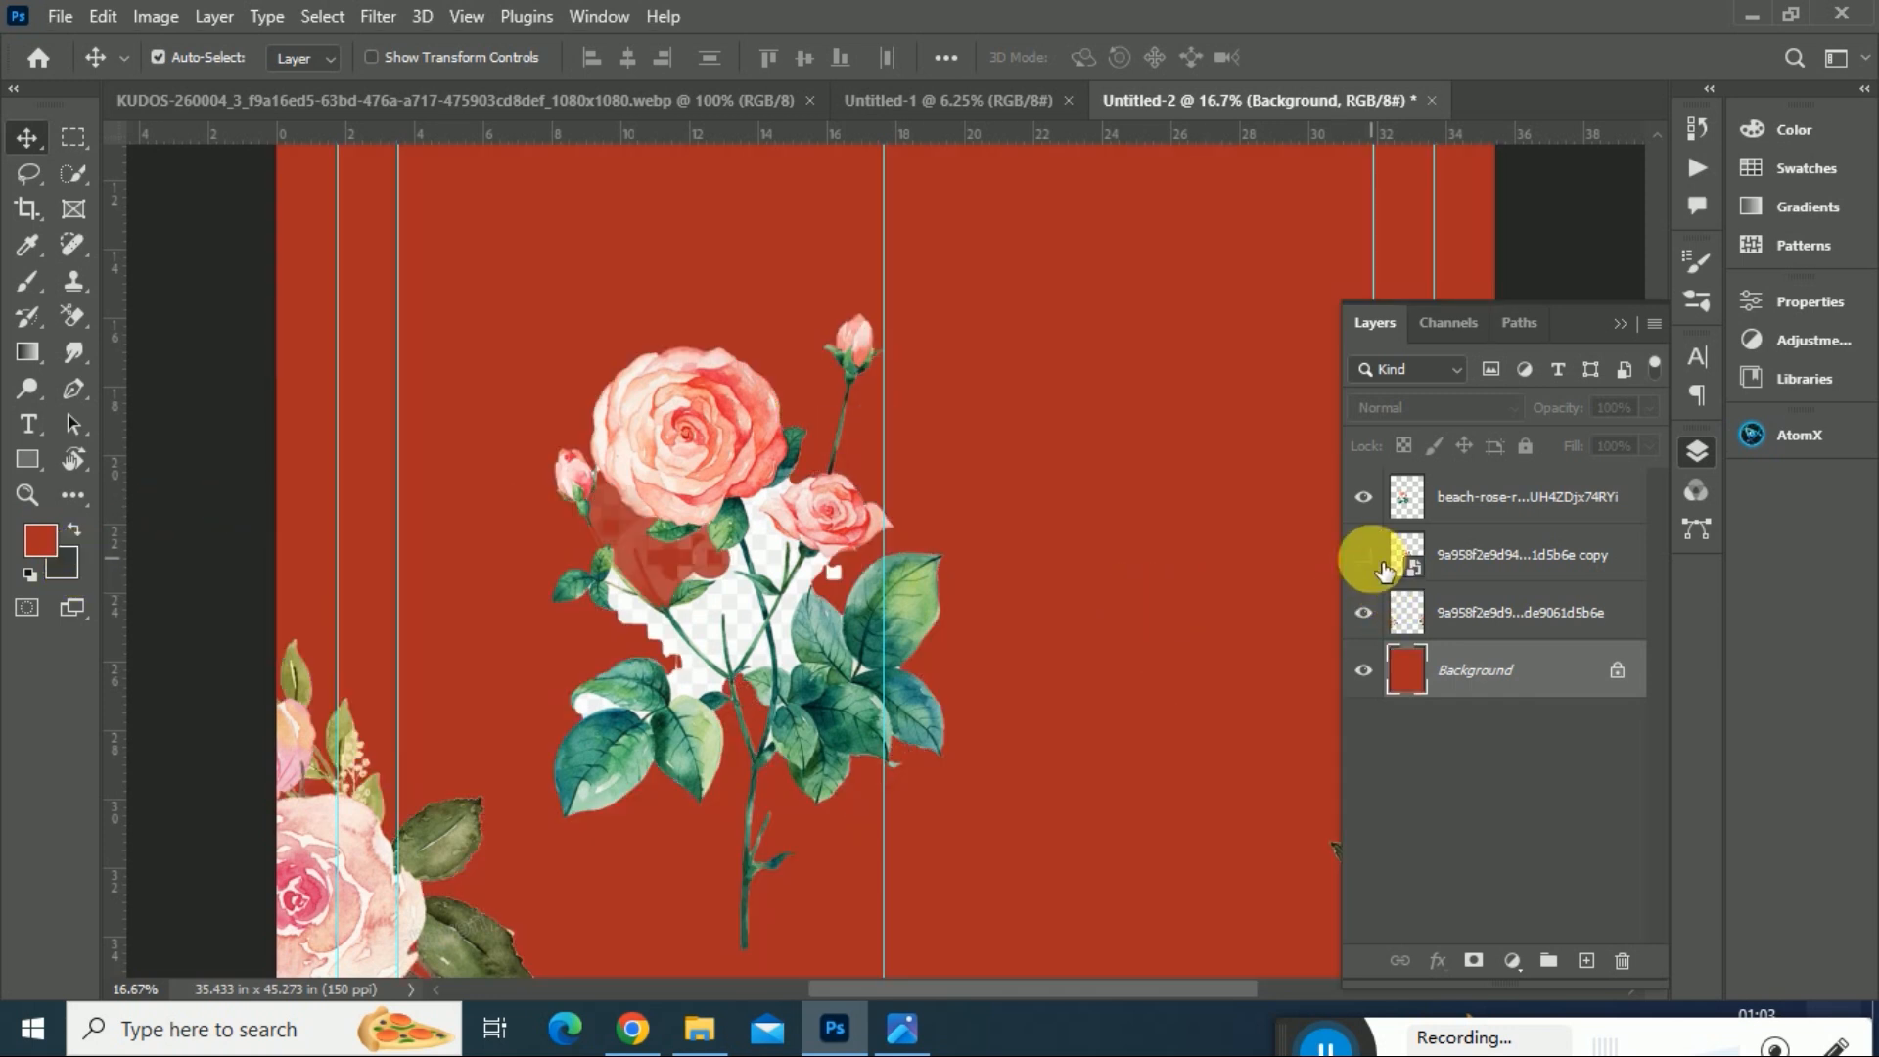
# - Erase the leftover checkerboard and white patches around the beach rose's stems and leaves with the Magic Eraser at tolerance 32
pyautogui.hotkey('ctrl', '+')
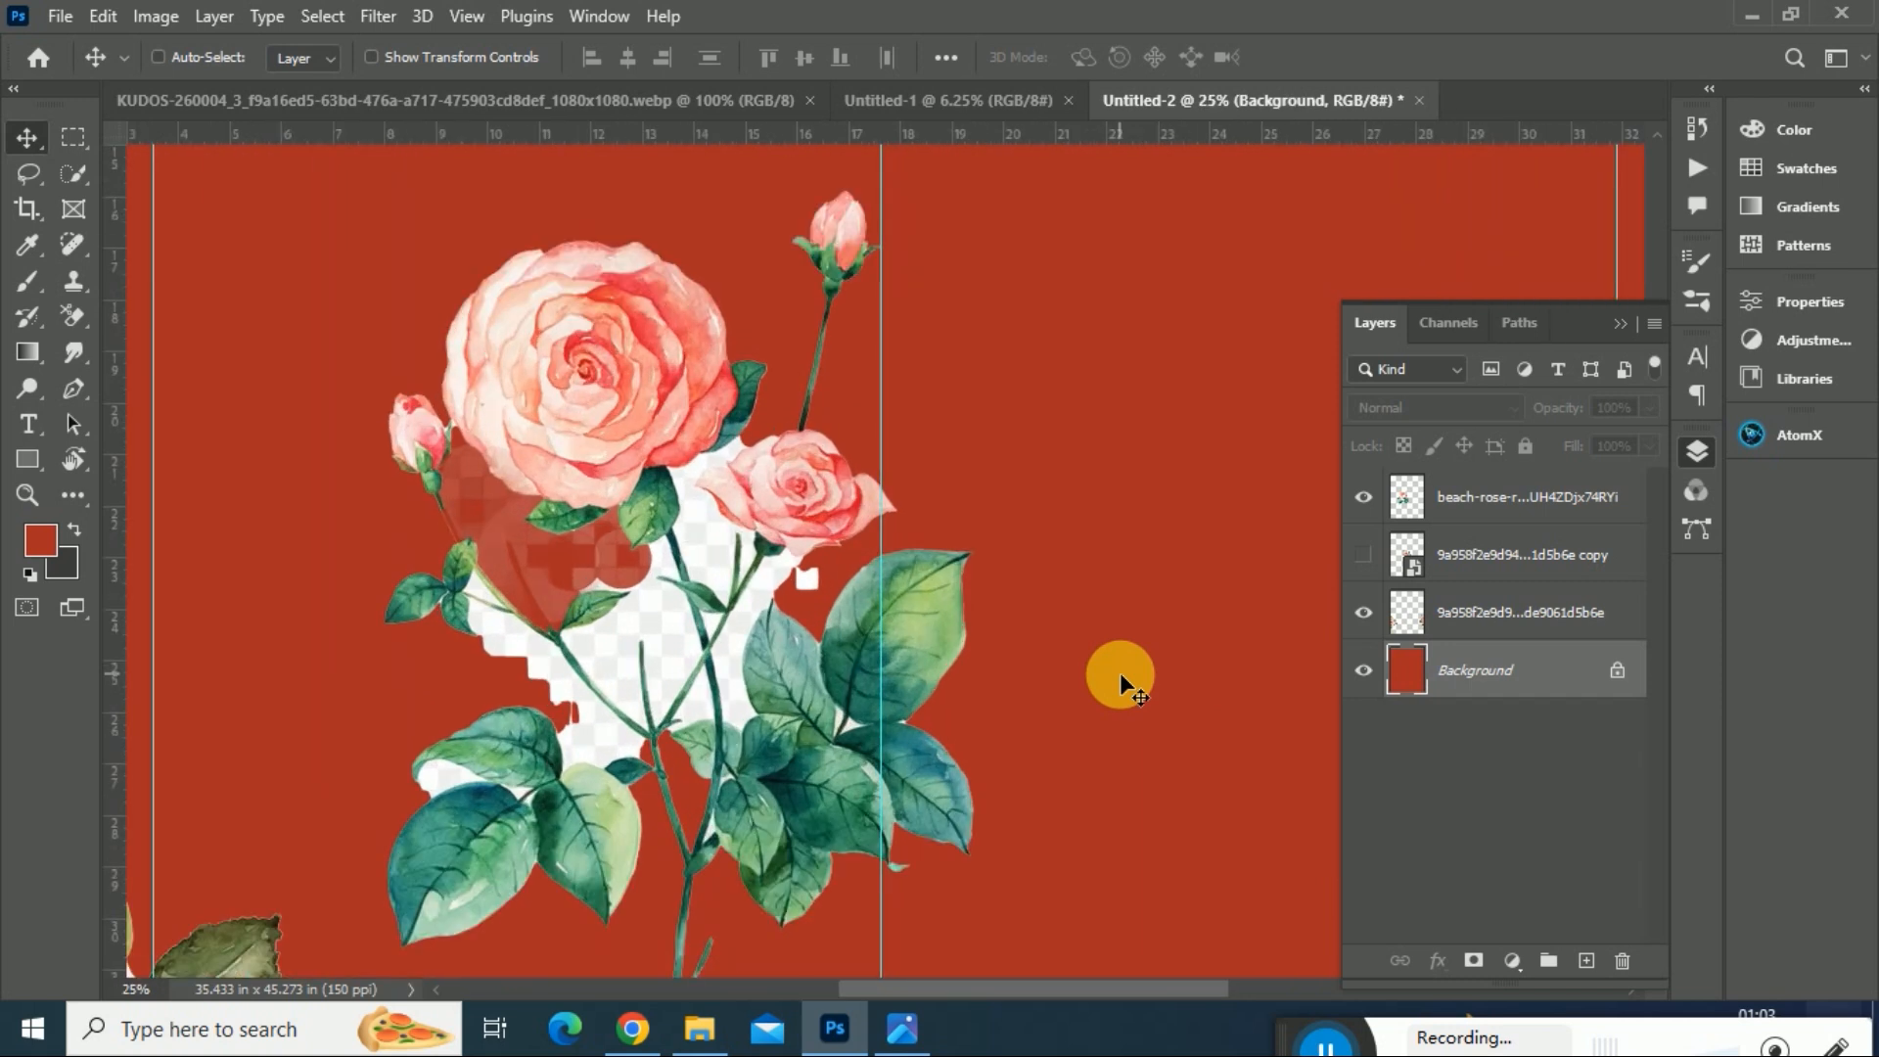
pyautogui.hotkey('ctrl', '+')
pyautogui.scroll(-3, 859, 425)
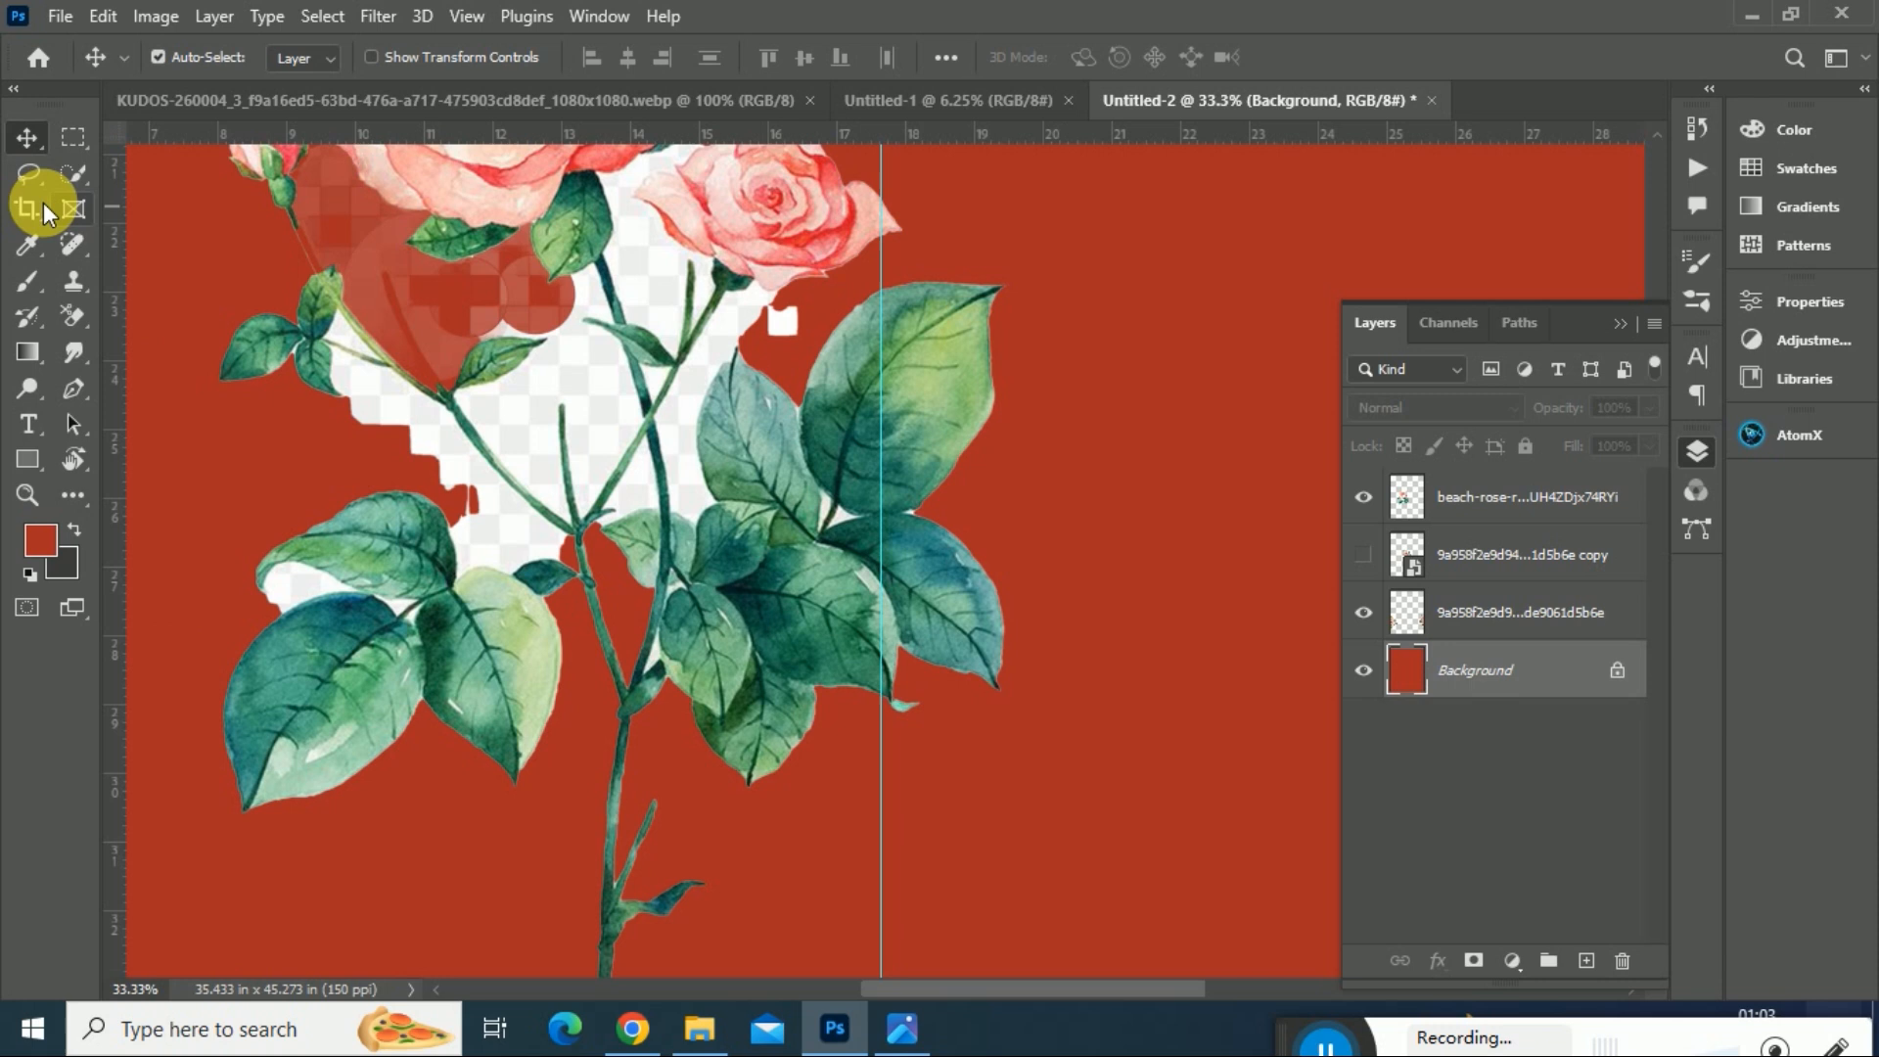
pyautogui.click(37, 174)
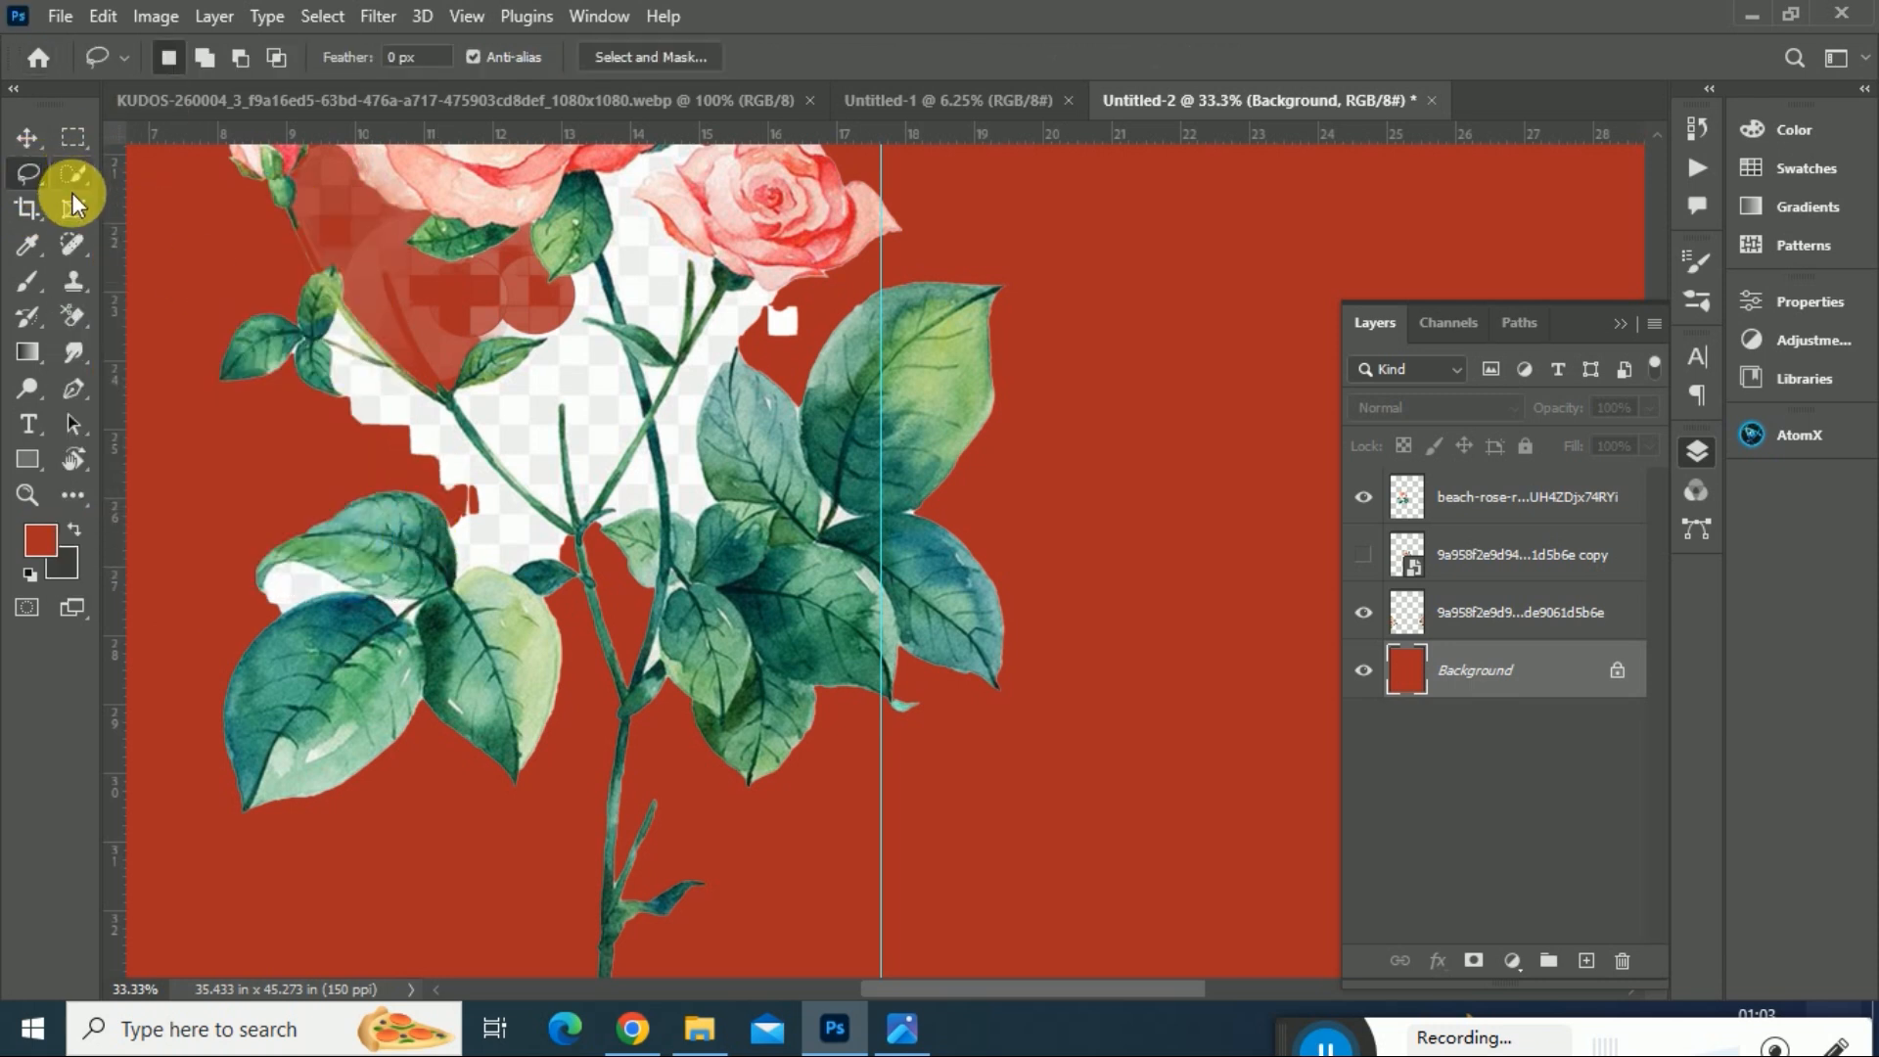
pyautogui.rightClick(91, 315)
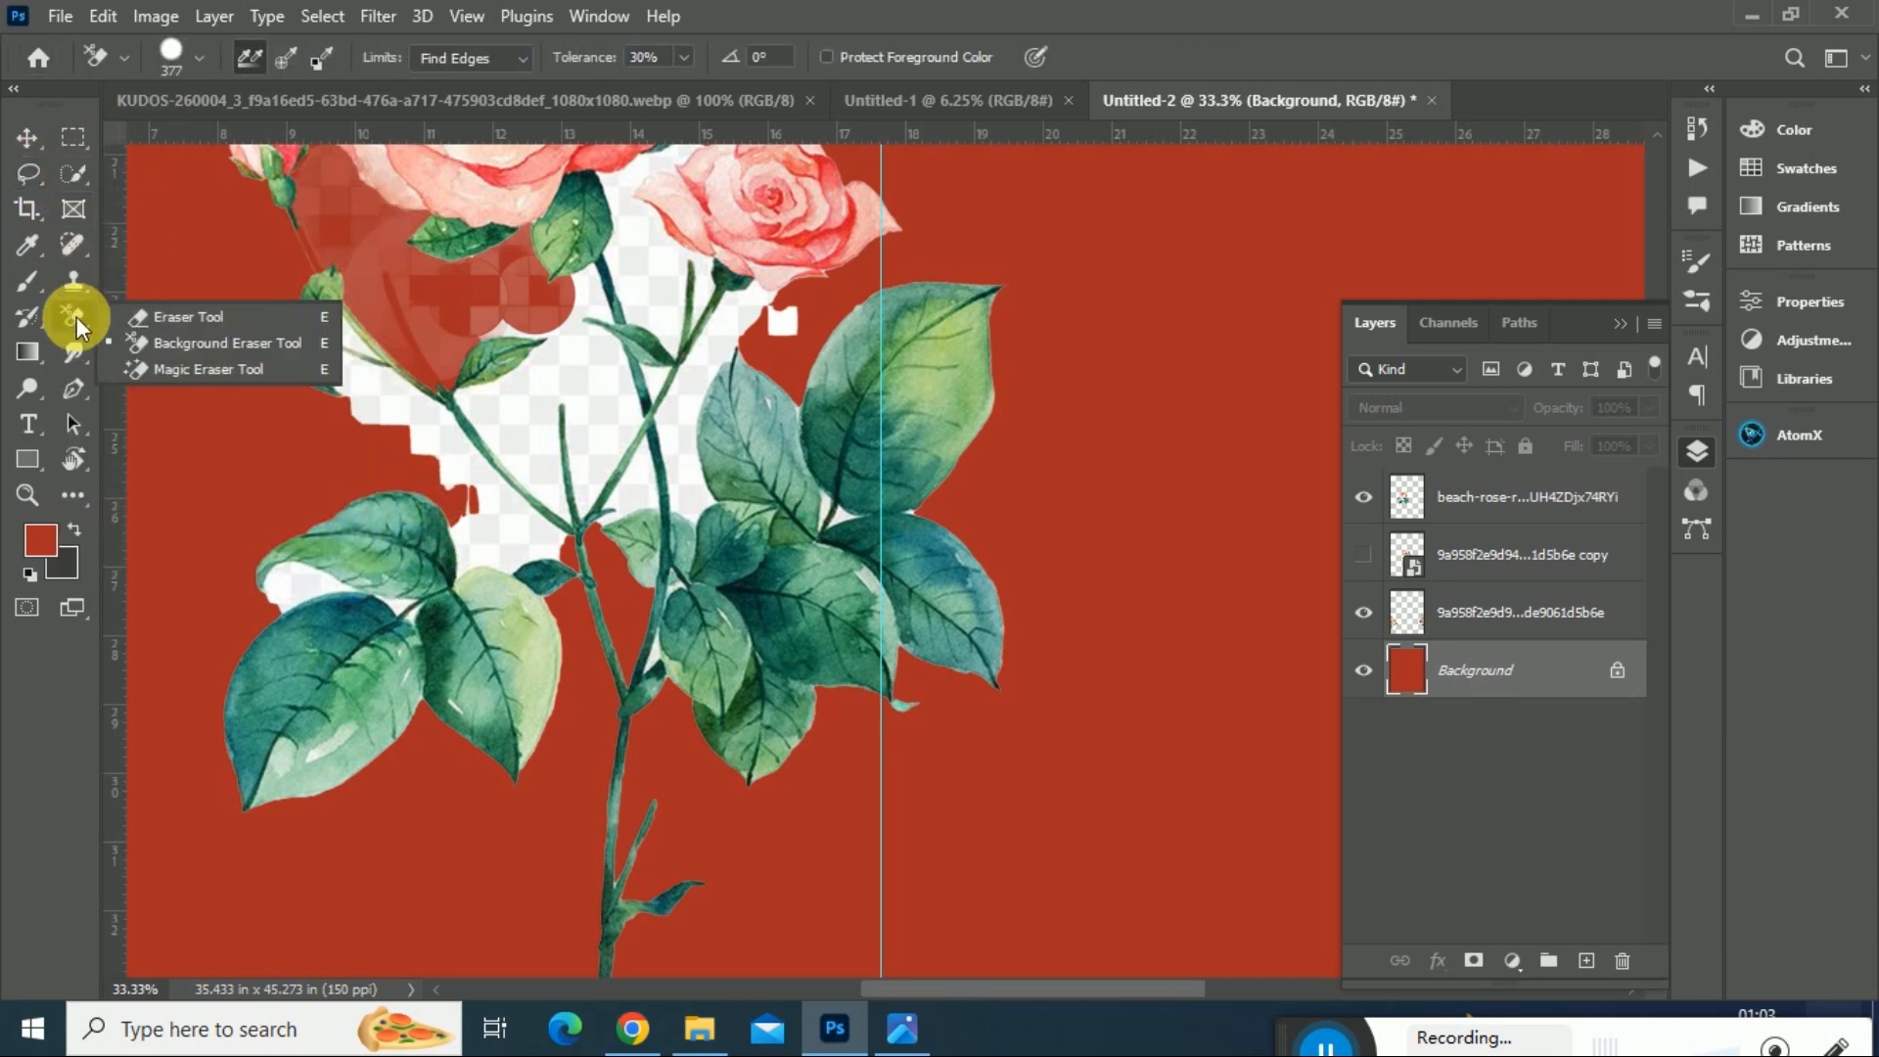
pyautogui.click(218, 369)
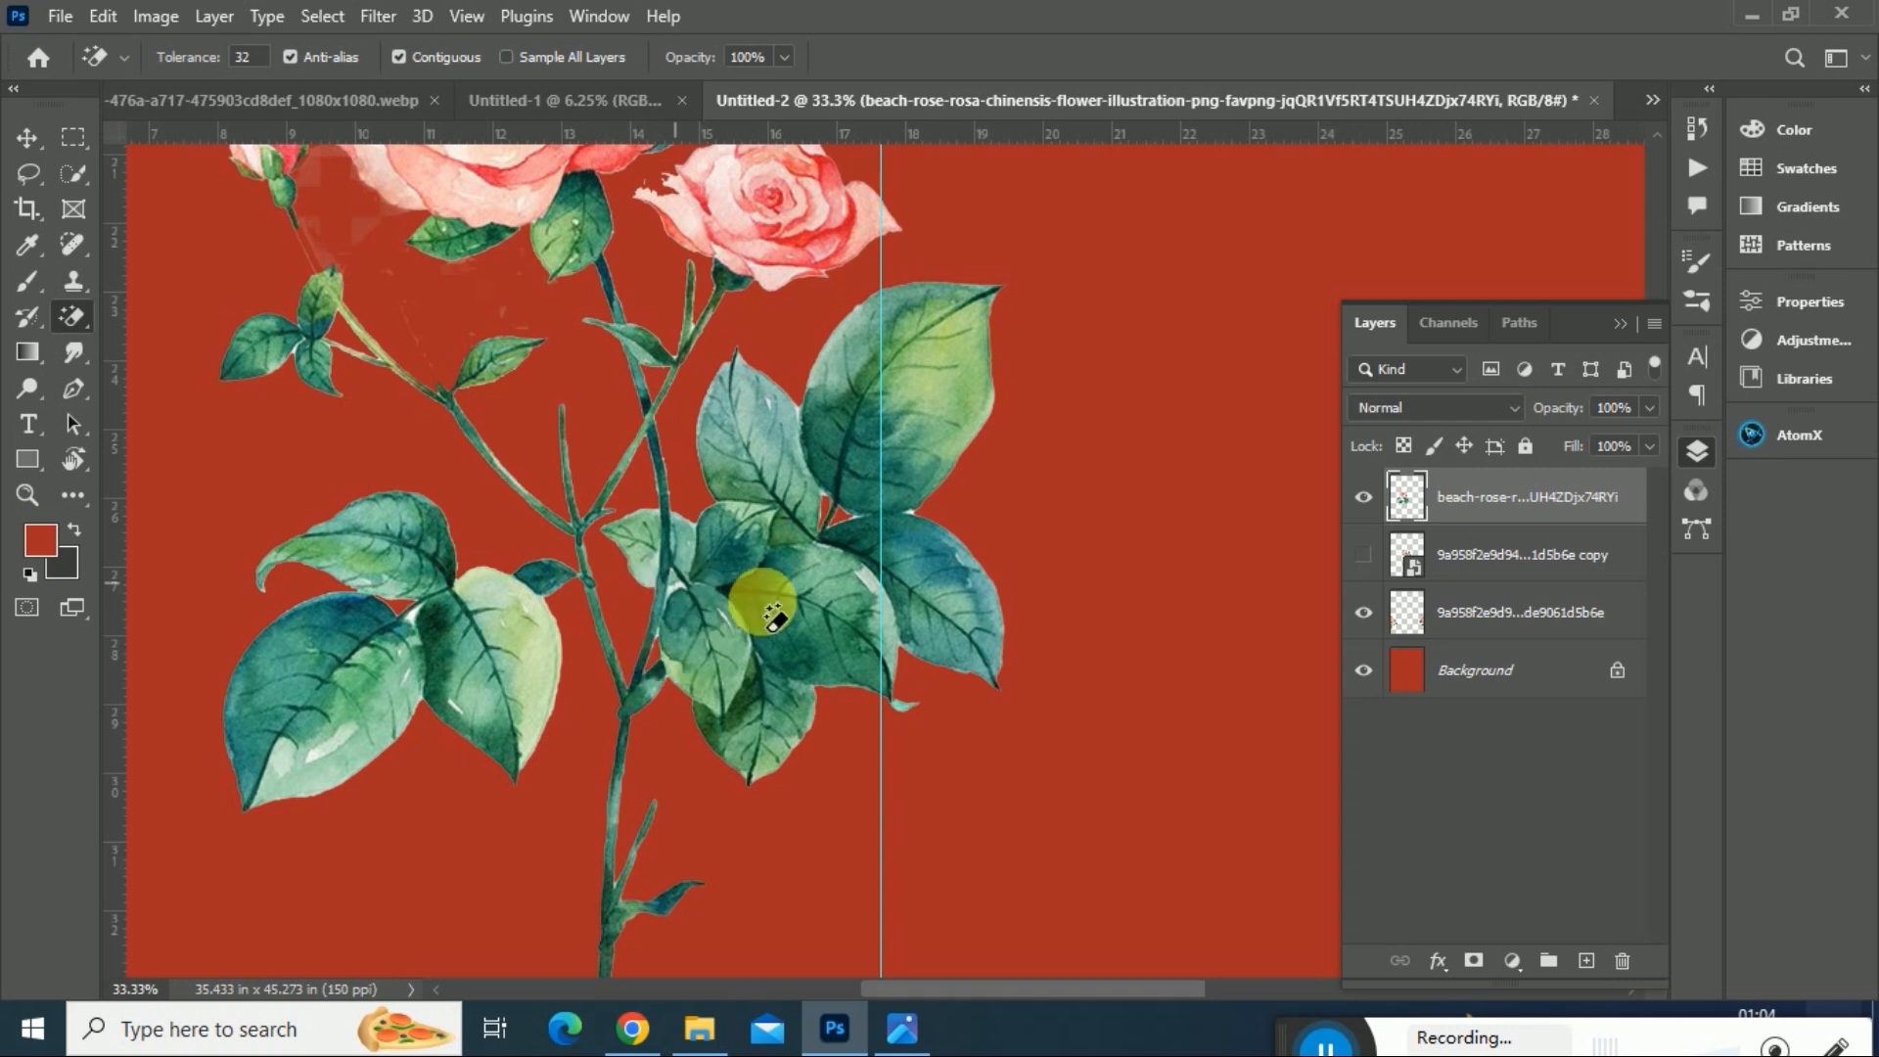
# - Hide the red Background layer and show the central bouquet's copy layer again
pyautogui.hotkey('ctrl', '-')
pyautogui.hotkey('ctrl', '-')
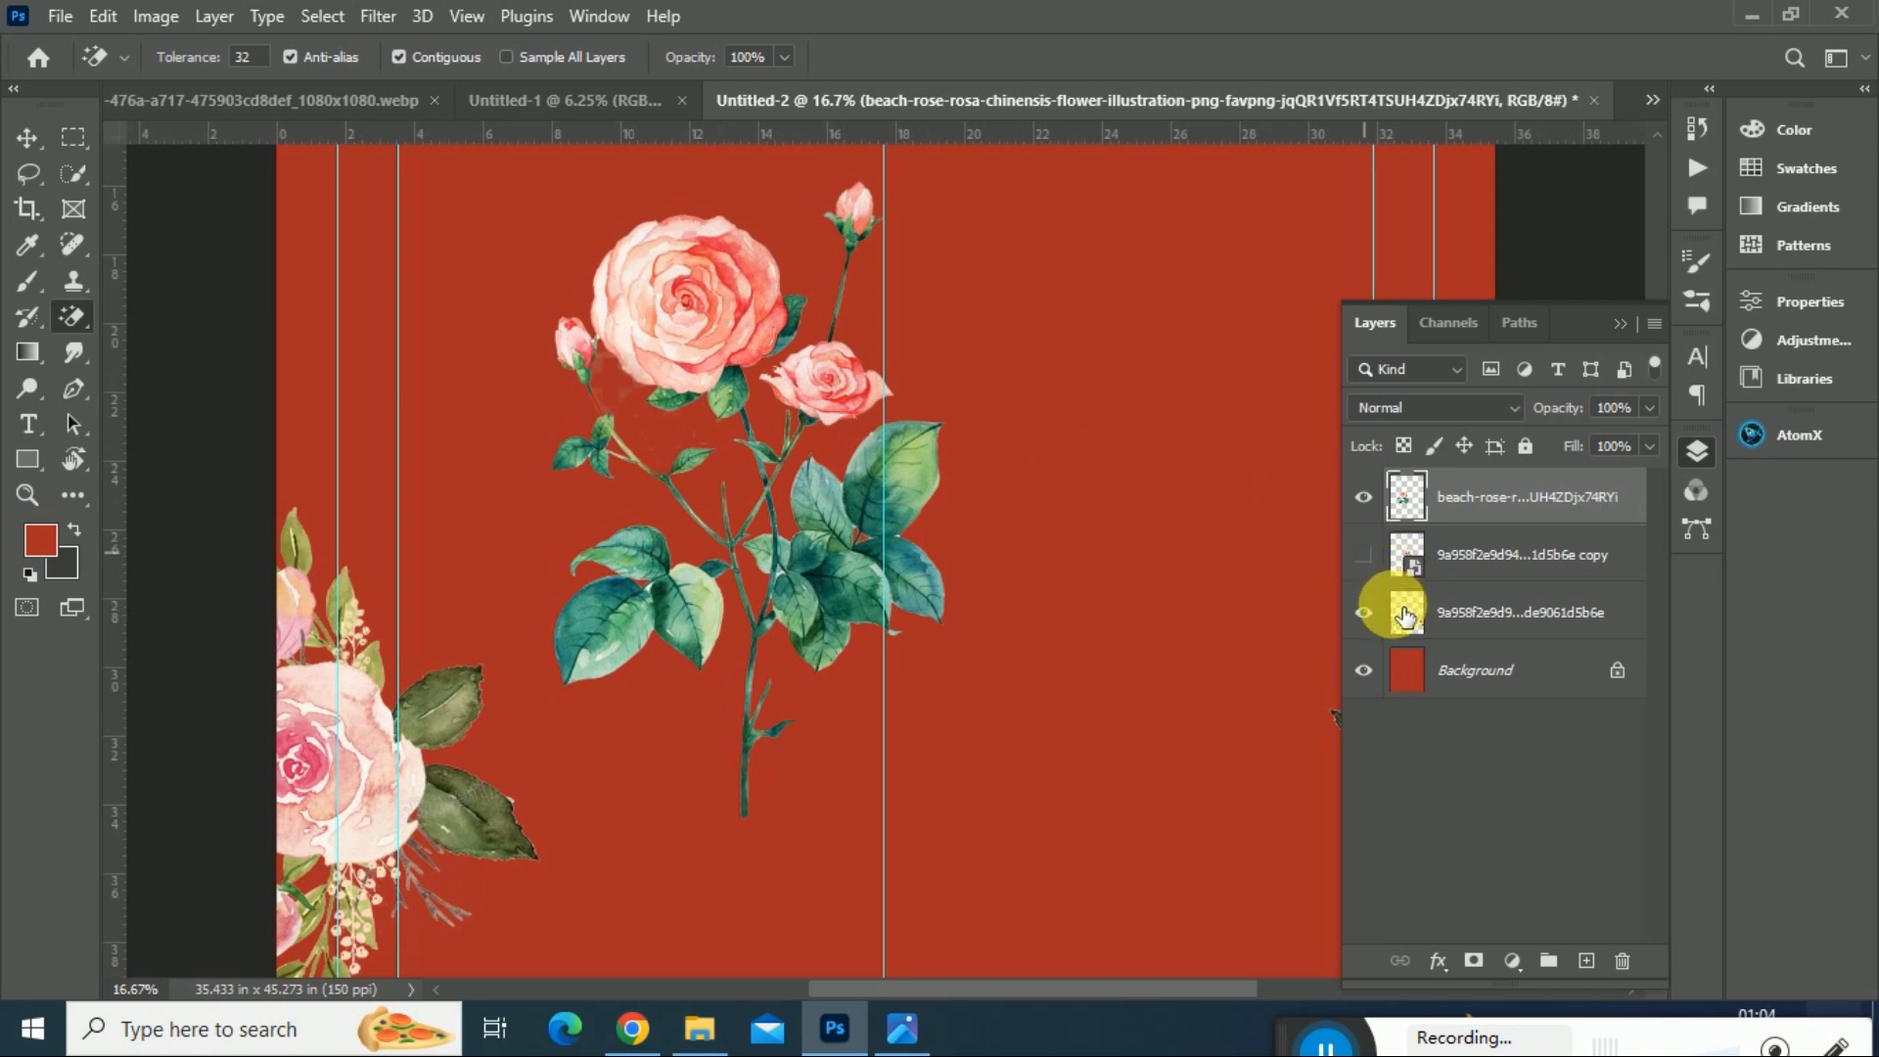
pyautogui.click(1363, 669)
pyautogui.click(1362, 553)
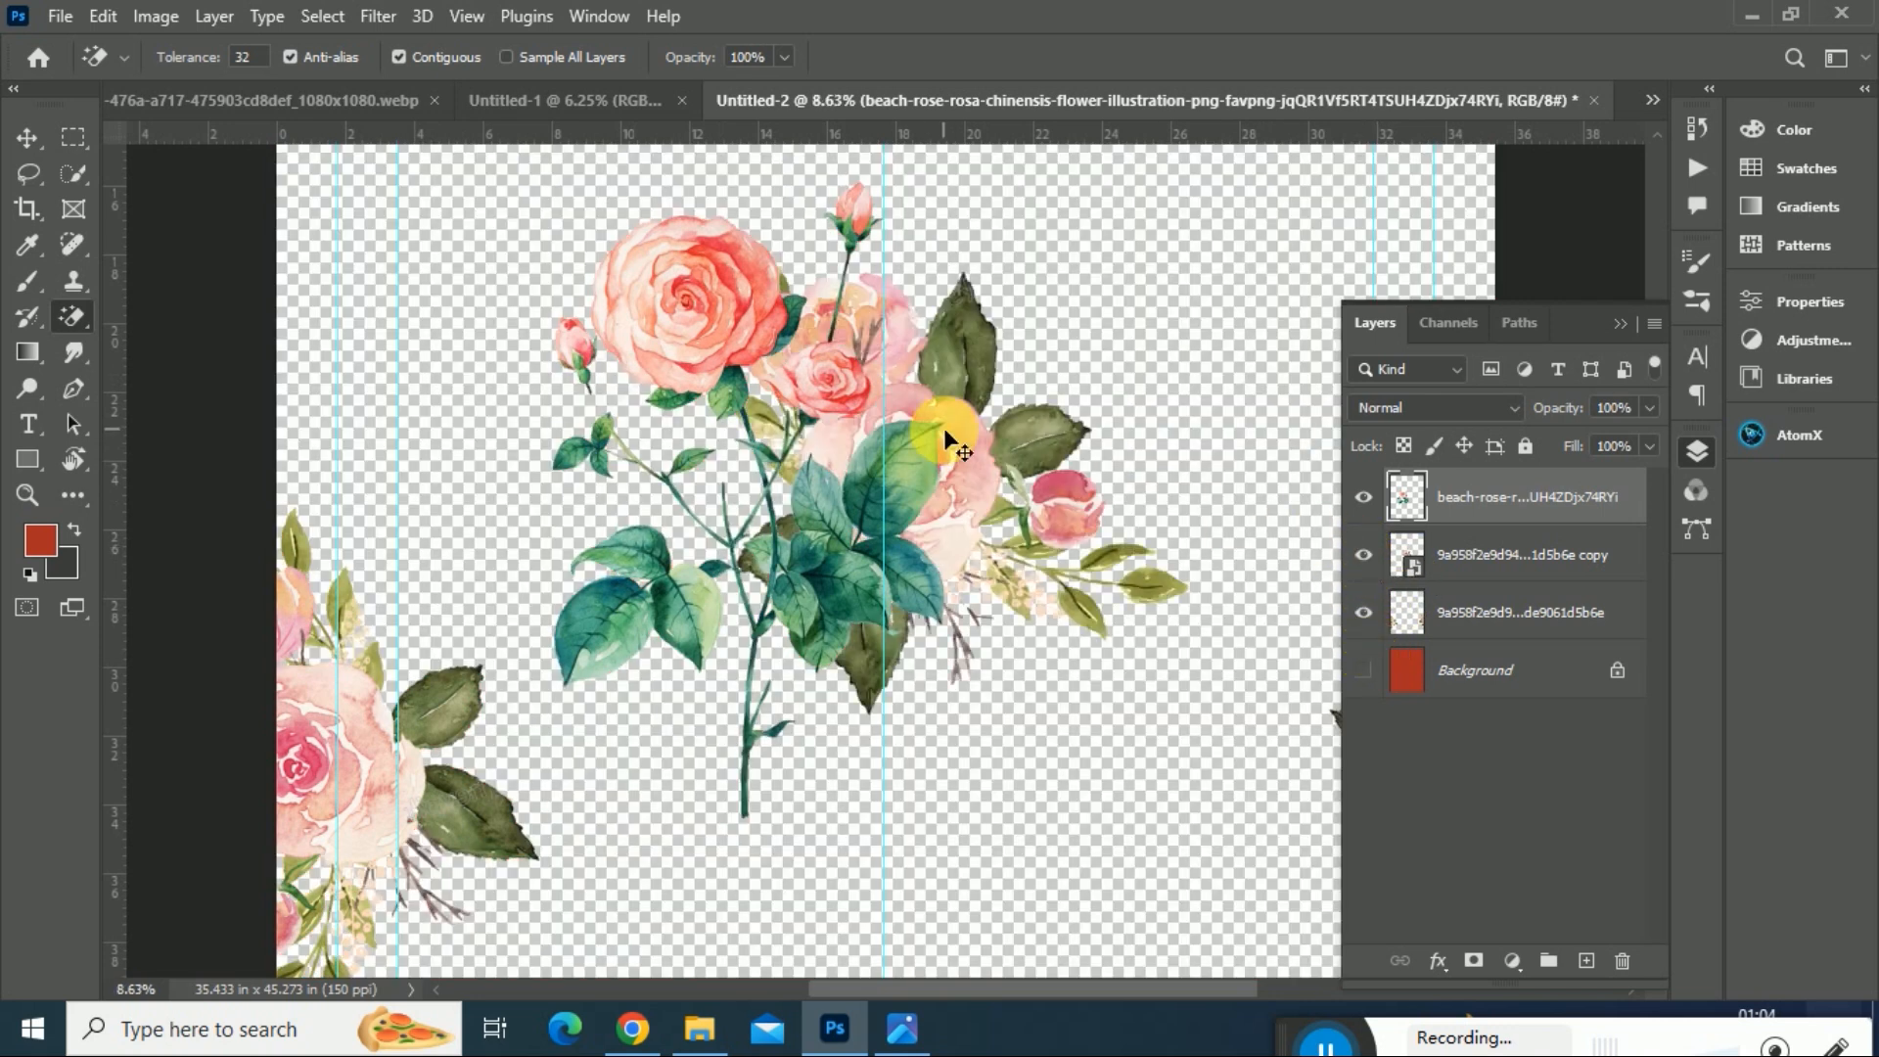
# - Move the beach rose up above the central bouquet and show the red Background layer again
pyautogui.hotkey('ctrl', '0')
pyautogui.click(22, 139)
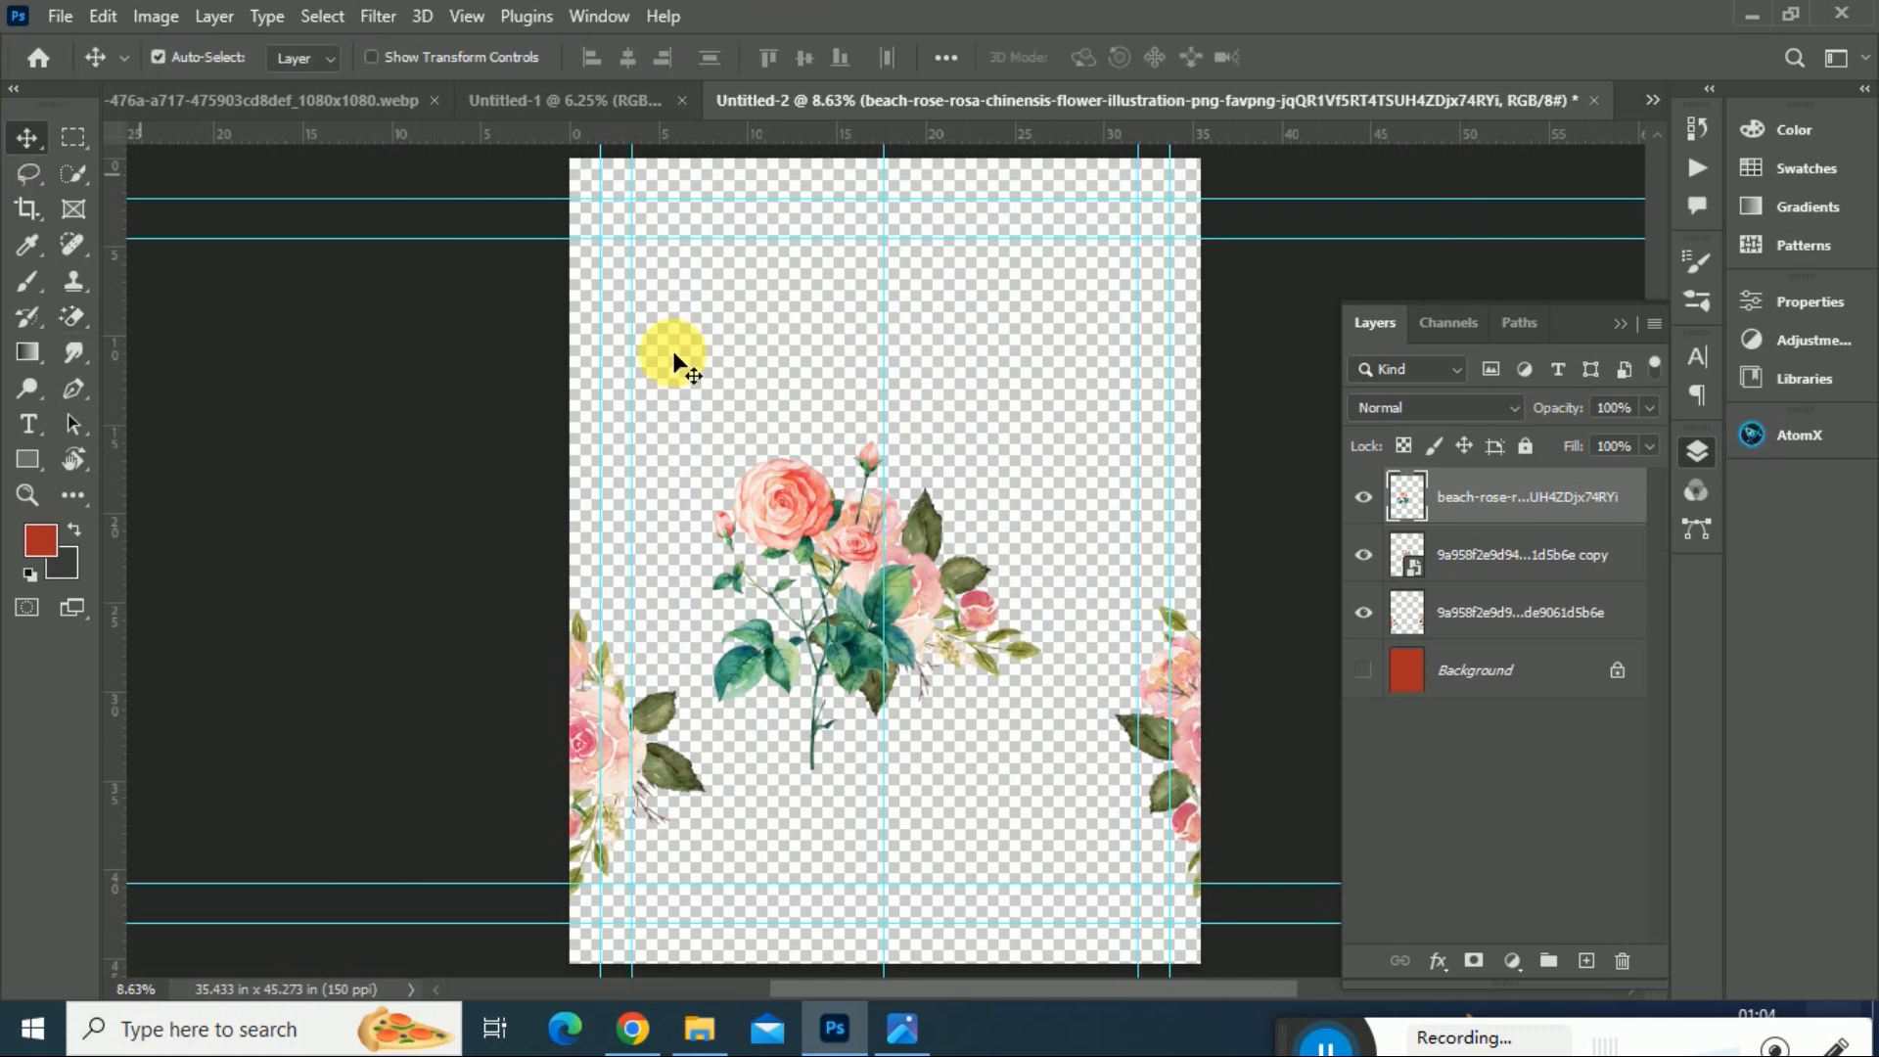
pyautogui.moveTo(789, 484); pyautogui.dragTo(820, 250)
pyautogui.click(1363, 669)
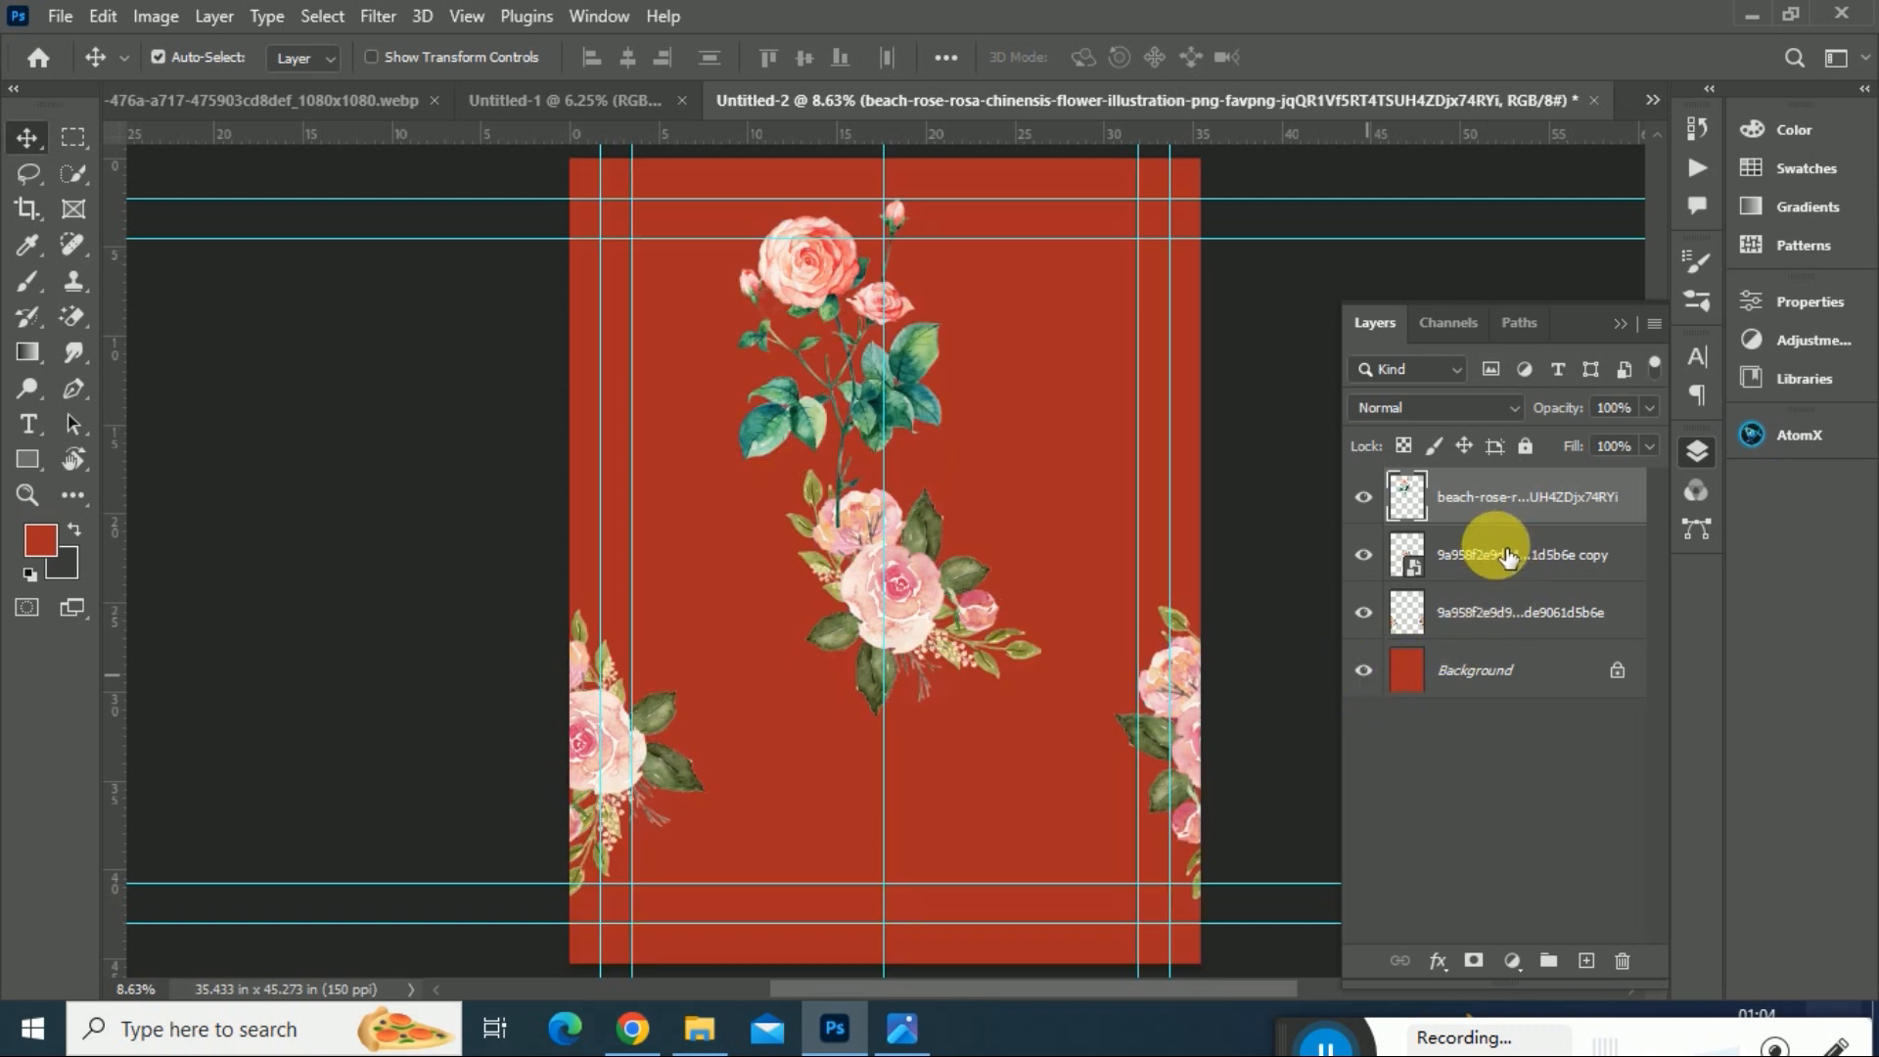
# - Place the beach-rose layer beneath the central bouquet's copy layer, and rotate the rose -22.83° with its stem tucked behind the bouquet
pyautogui.moveTo(1488, 494); pyautogui.dragTo(1492, 584)
pyautogui.moveTo(807, 264); pyautogui.dragTo(792, 280)
pyautogui.hotkey('ctrl', 't')
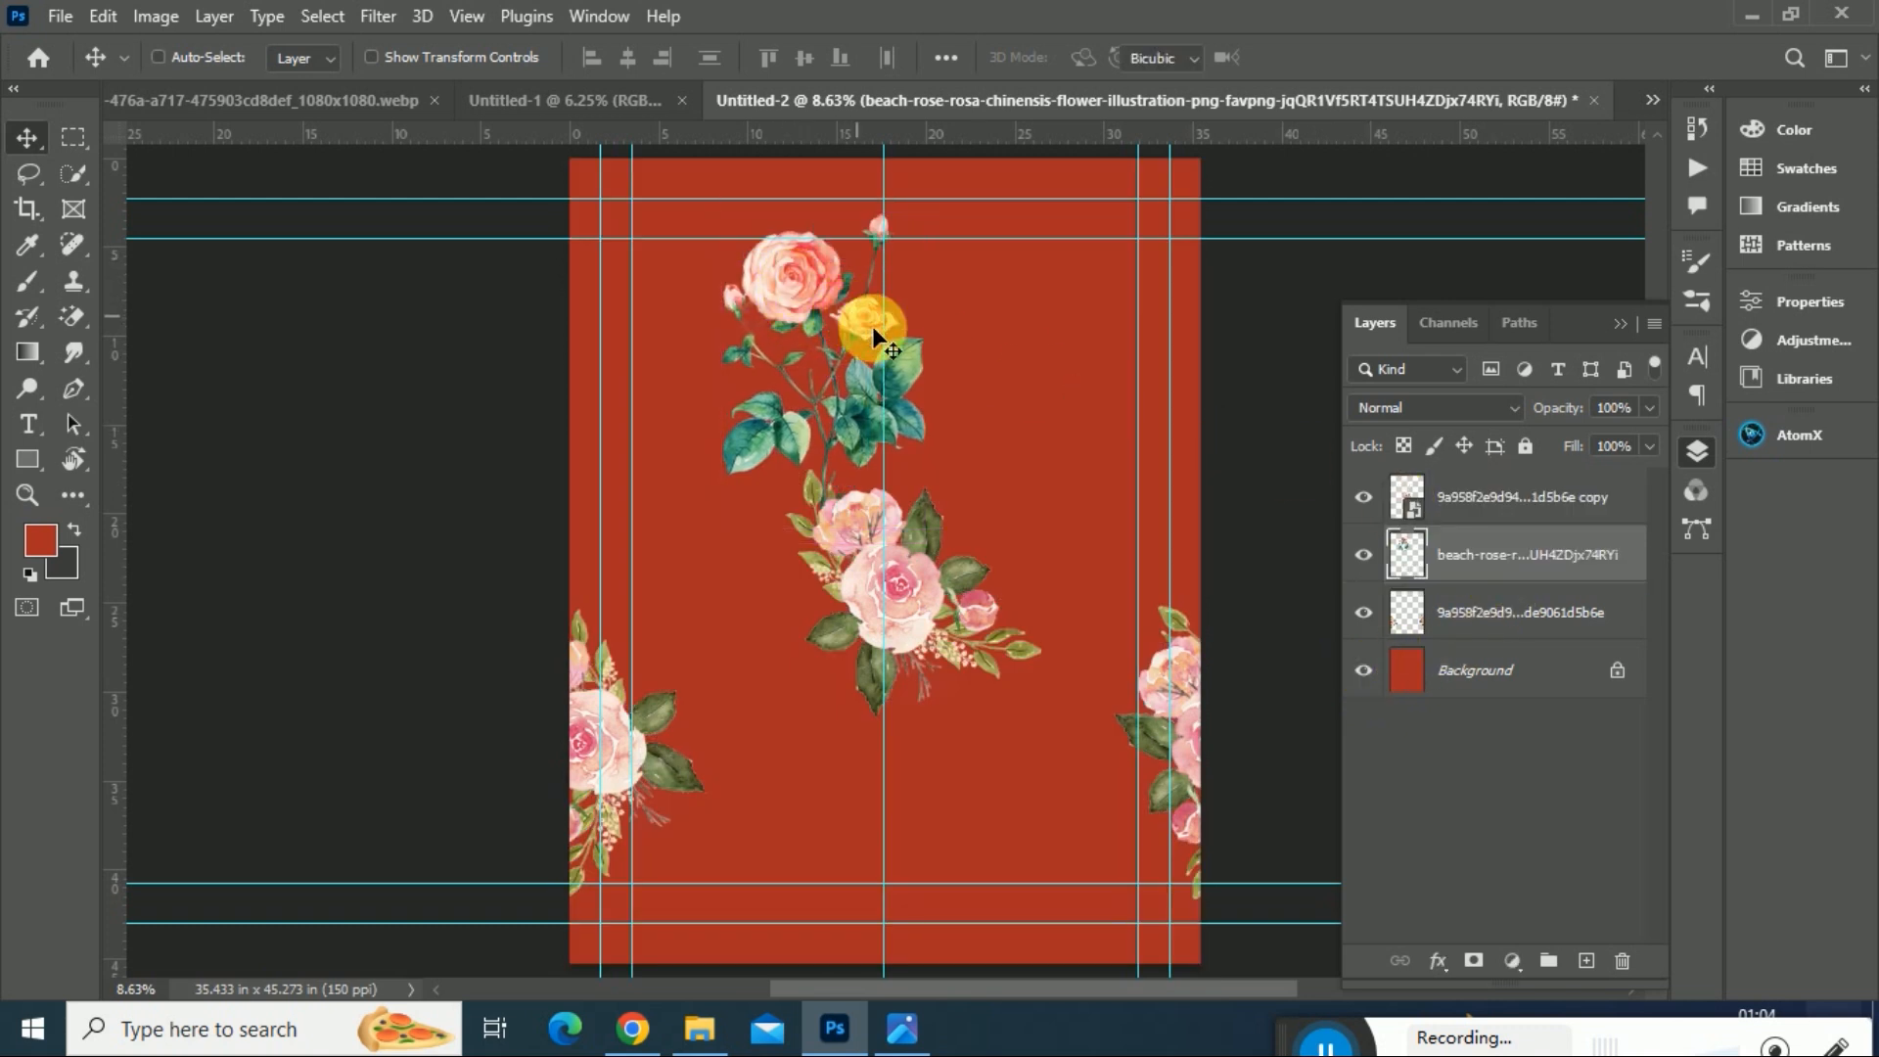
pyautogui.moveTo(967, 563); pyautogui.dragTo(1007, 486)
pyautogui.moveTo(806, 385); pyautogui.dragTo(813, 427)
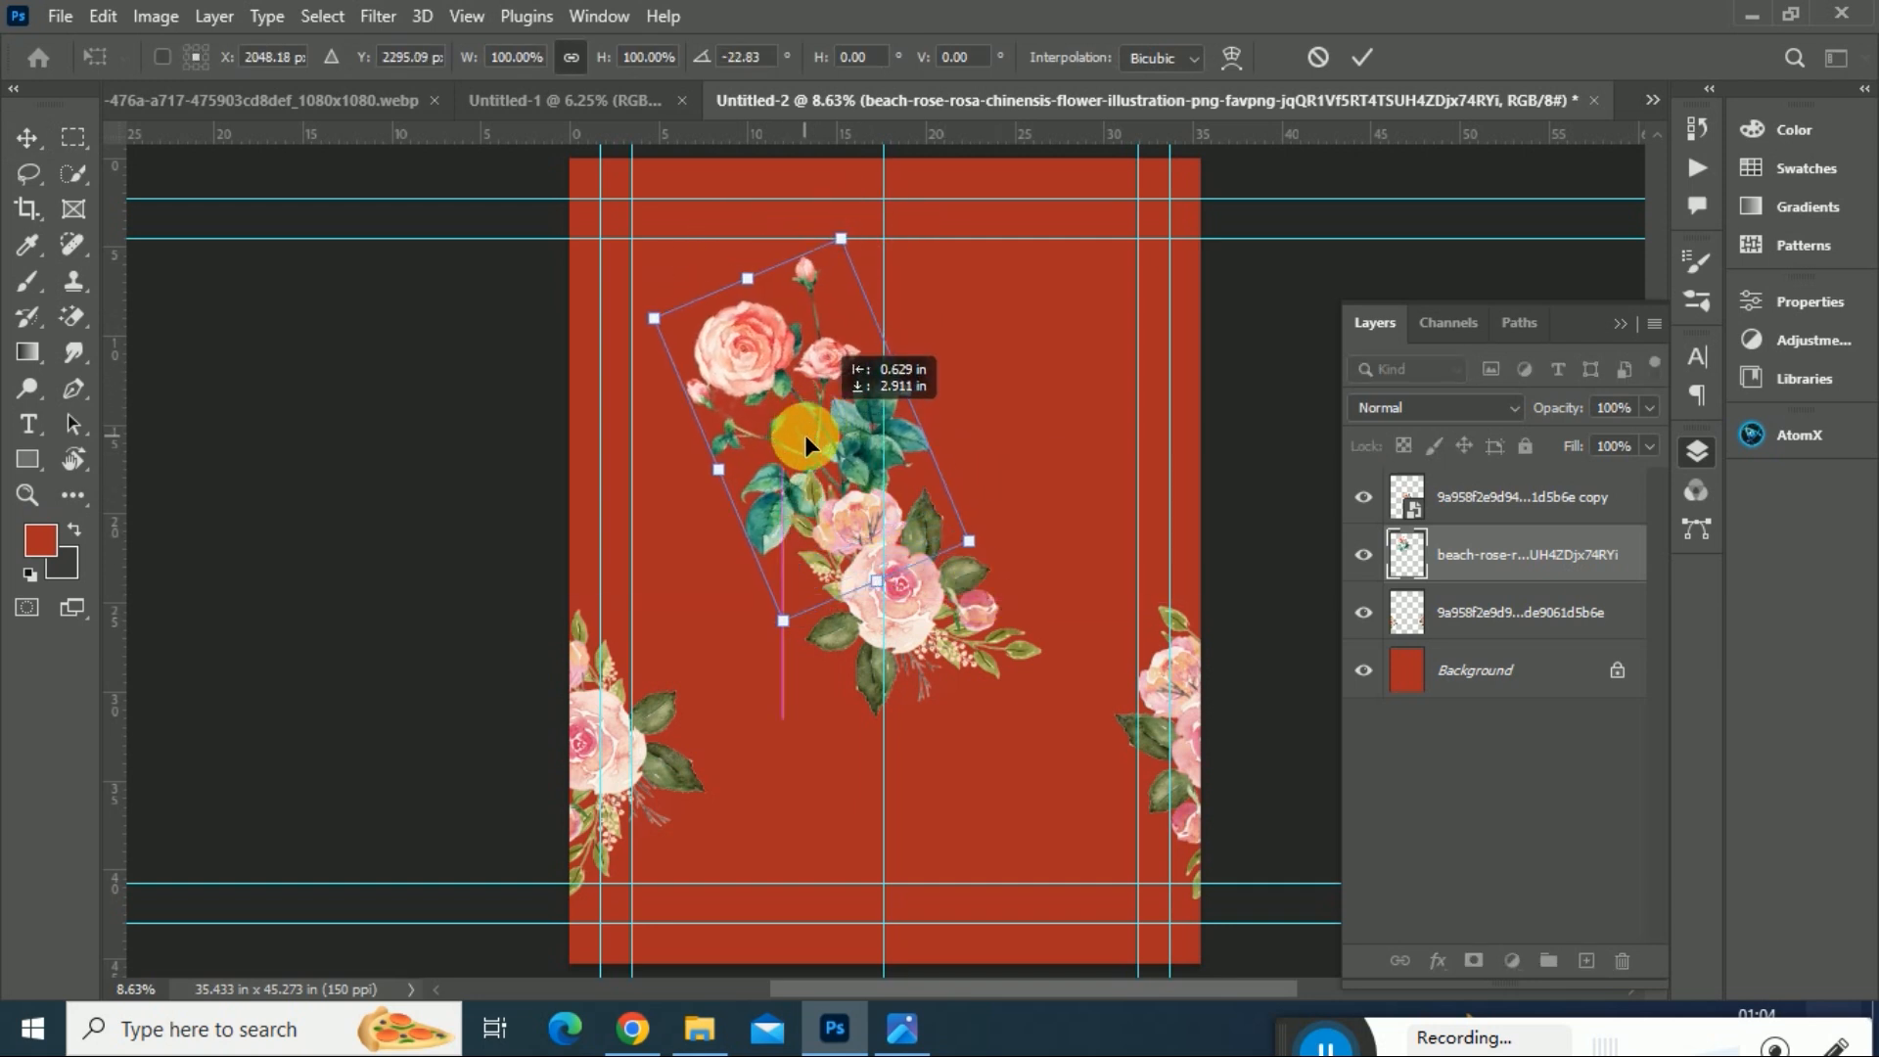
pyautogui.press('Escape')
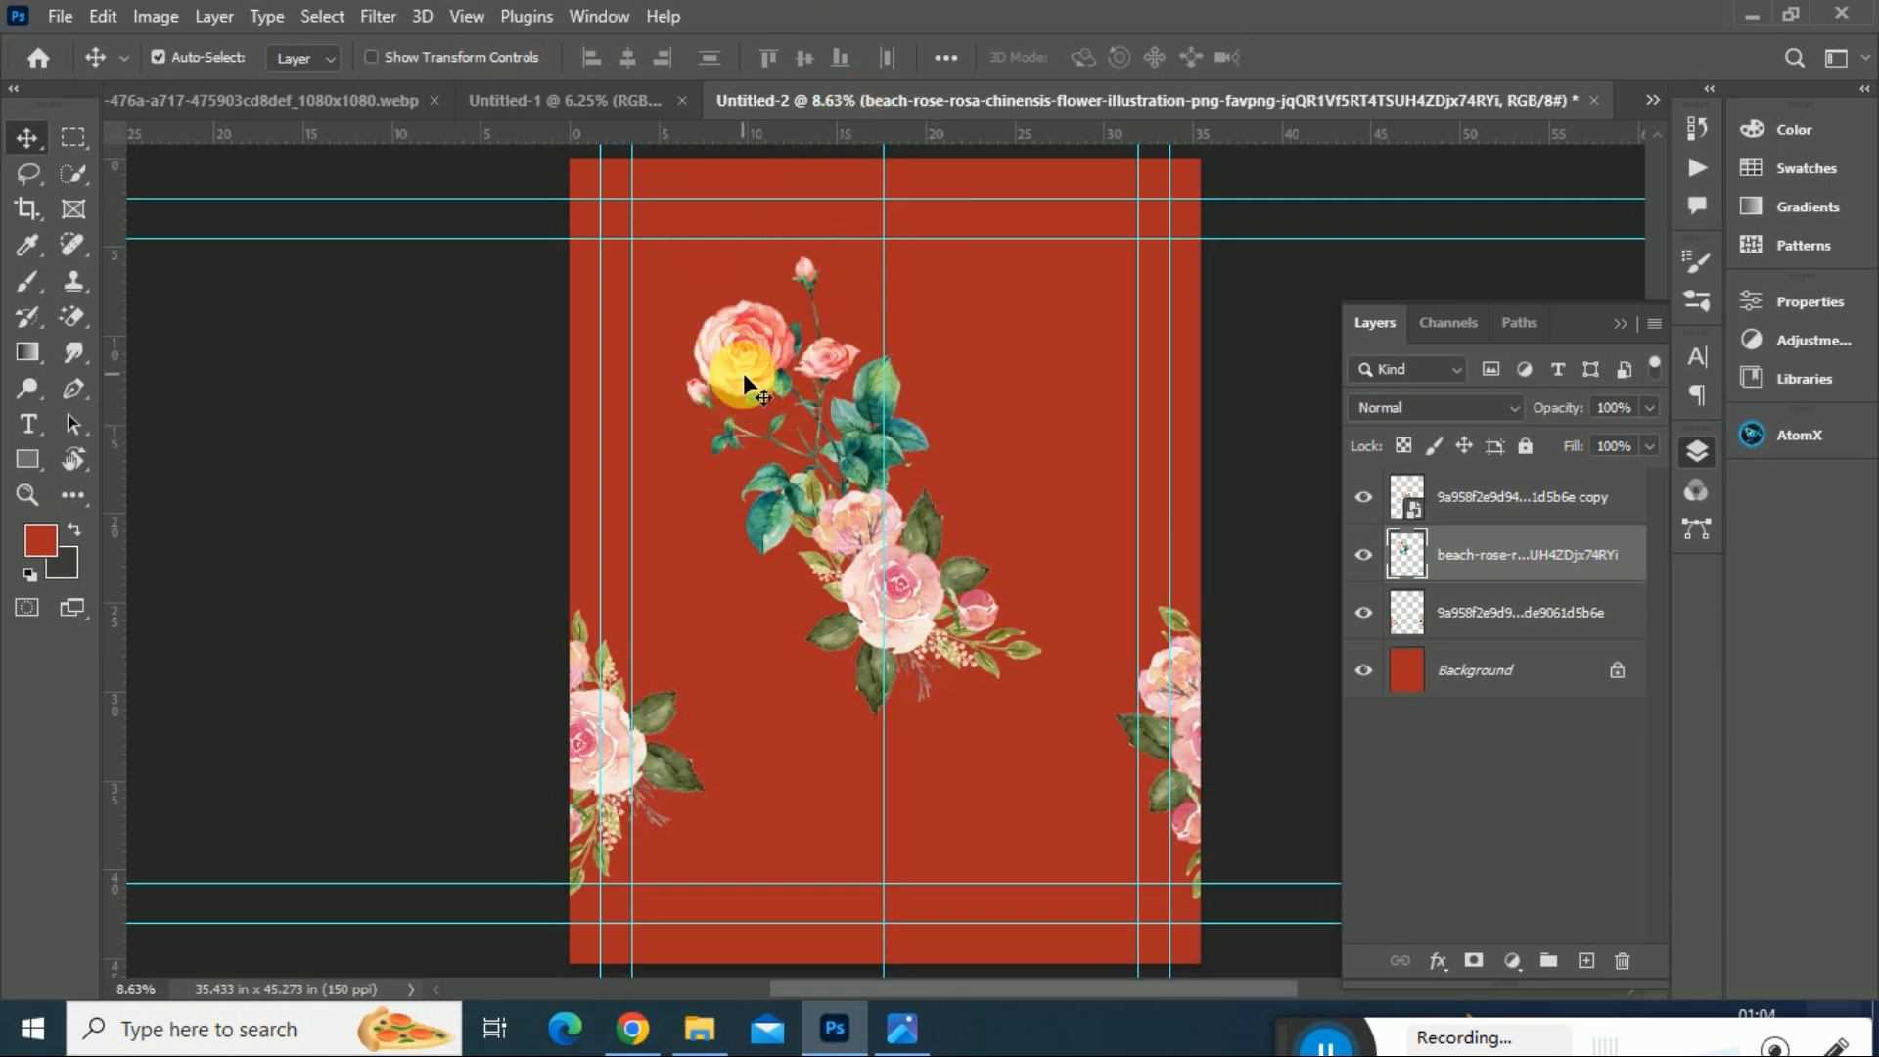
# - Duplicate the rotated beach rose to the upper right of the page and erase the copy's lower stem with a hard round 123 px Eraser
pyautogui.moveTo(743, 373); pyautogui.dragTo(1205, 364)
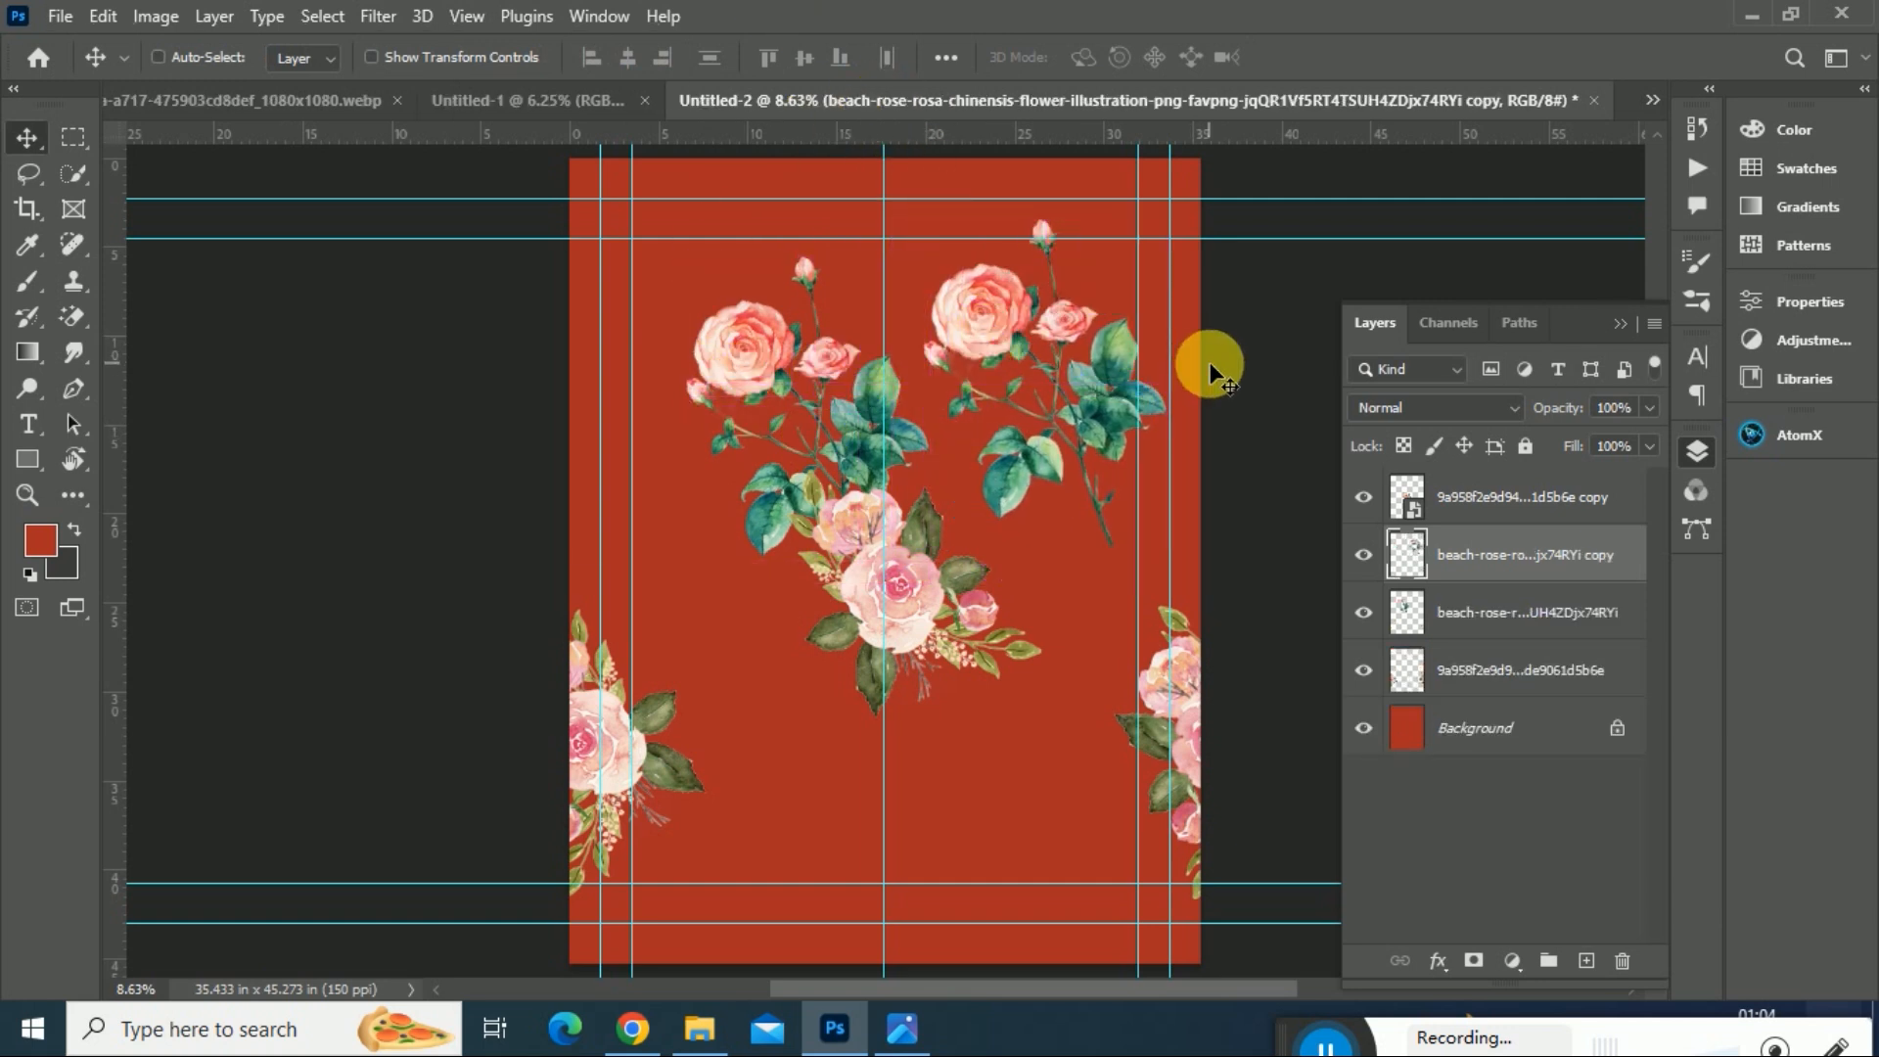
pyautogui.press('ctrl')
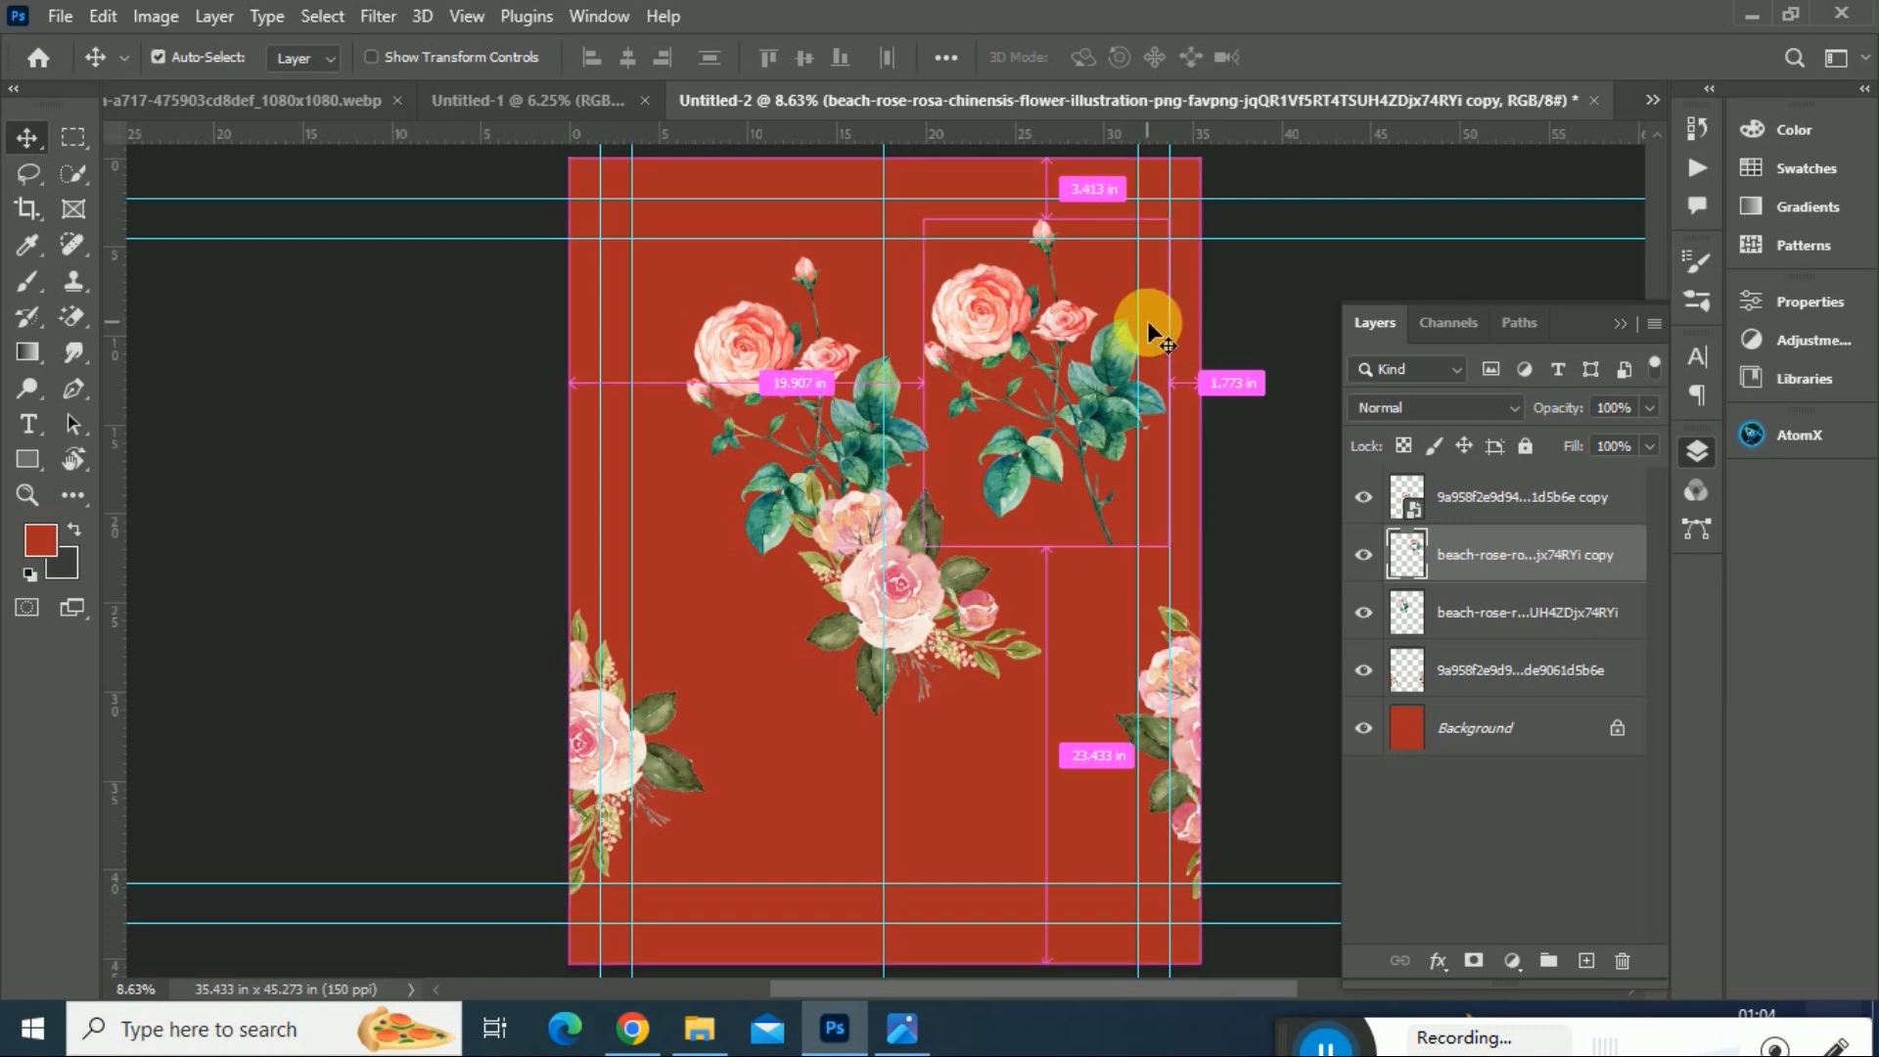
pyautogui.rightClick(73, 316)
pyautogui.click(162, 375)
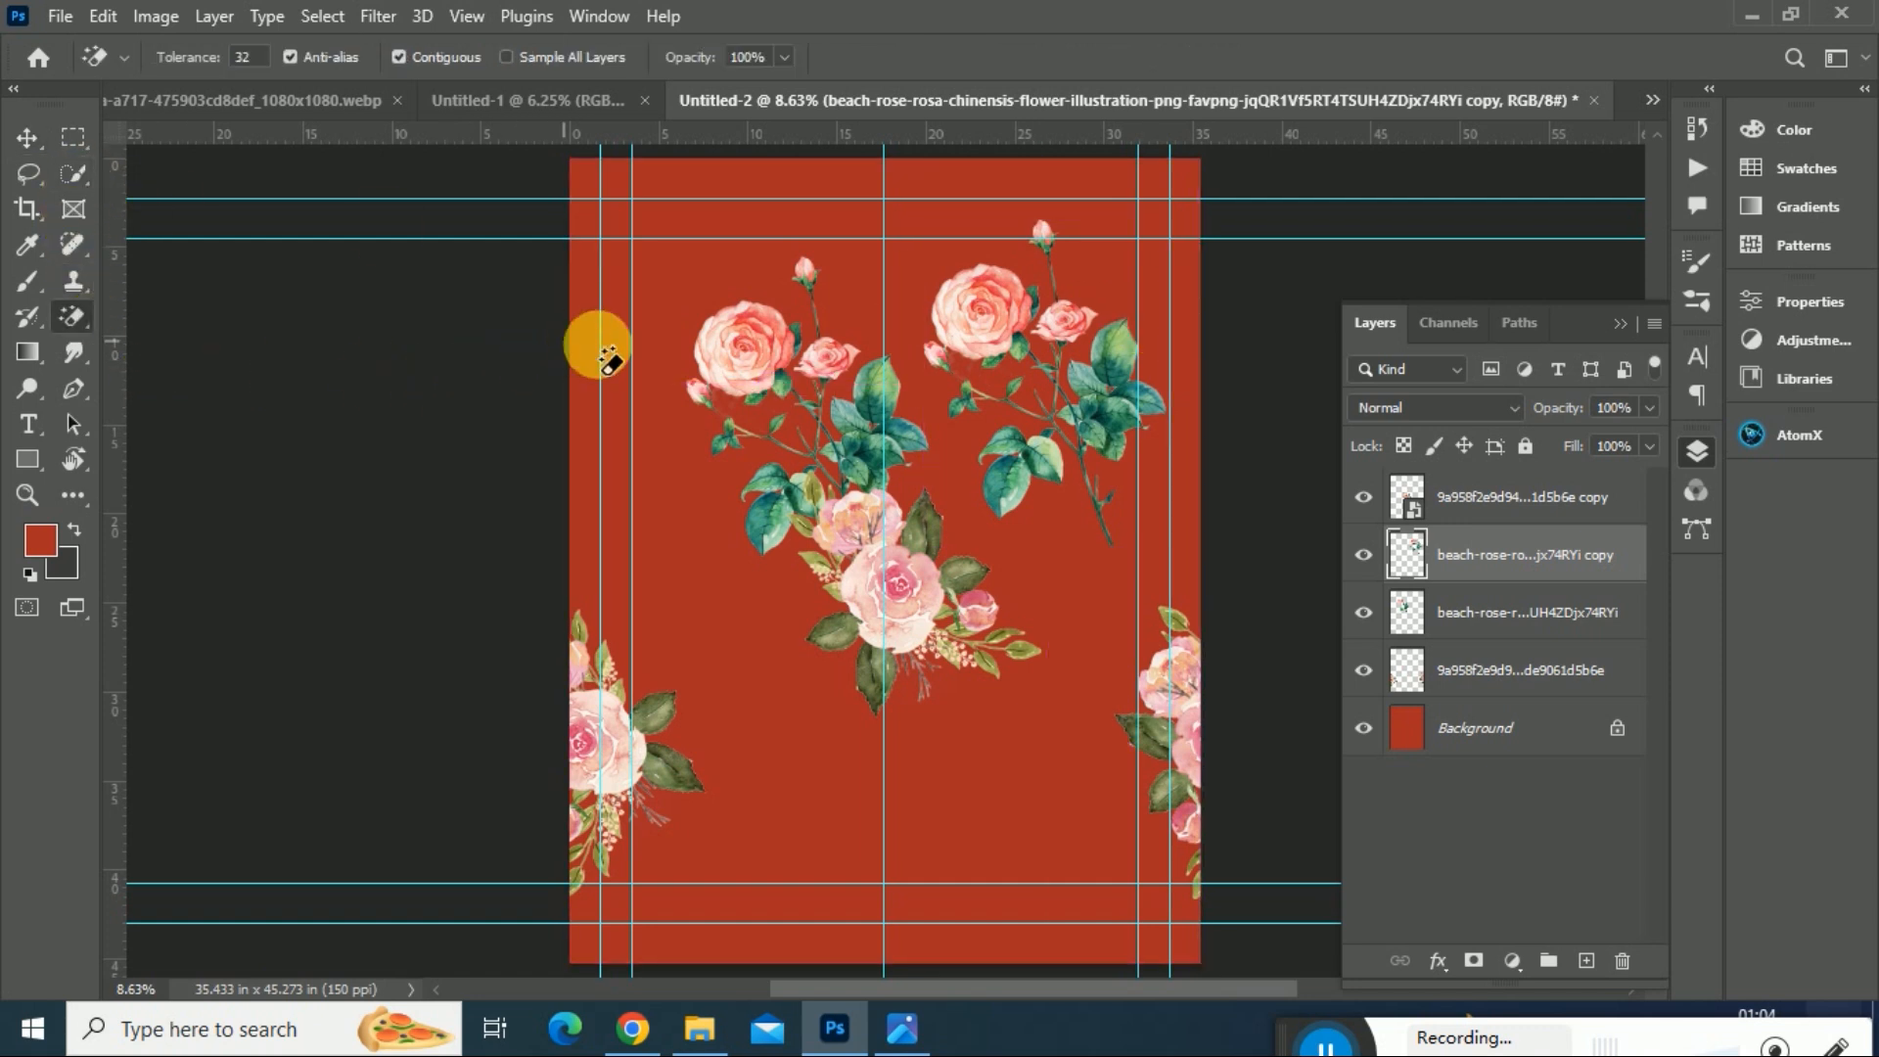
pyautogui.rightClick(76, 313)
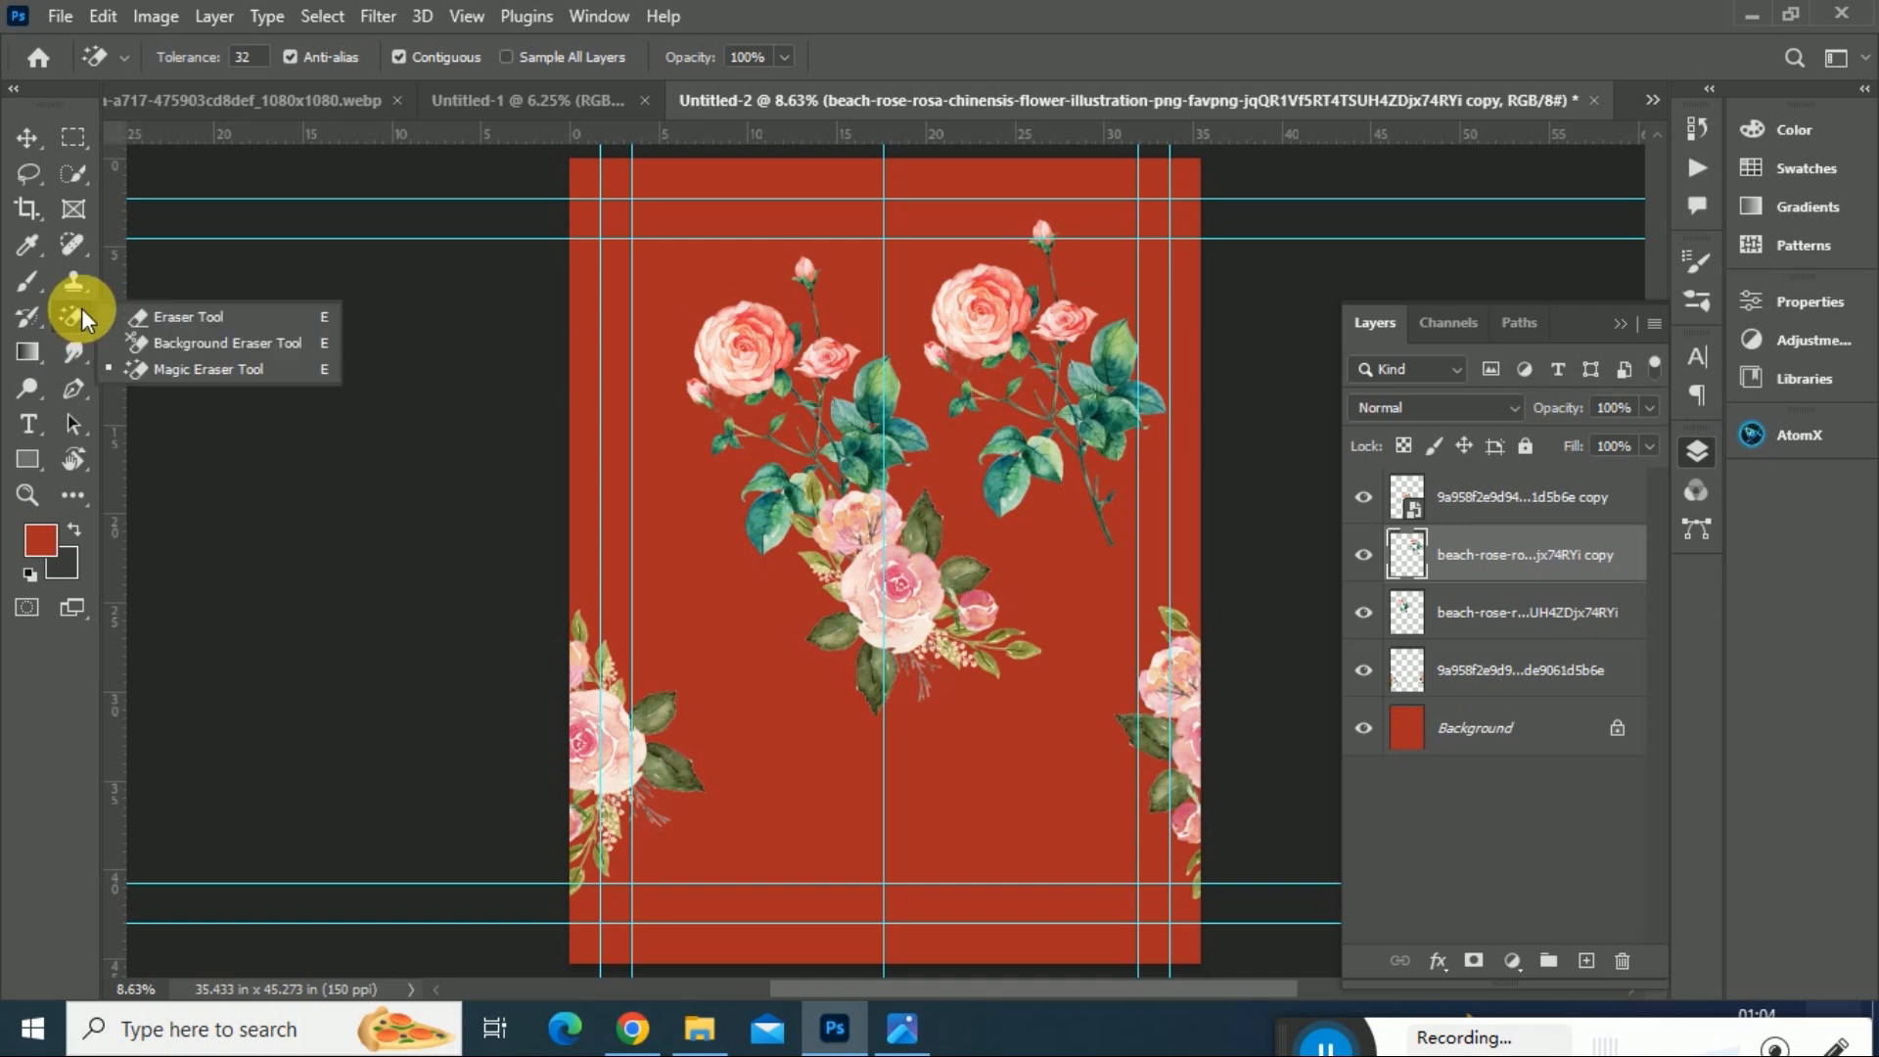
pyautogui.click(213, 315)
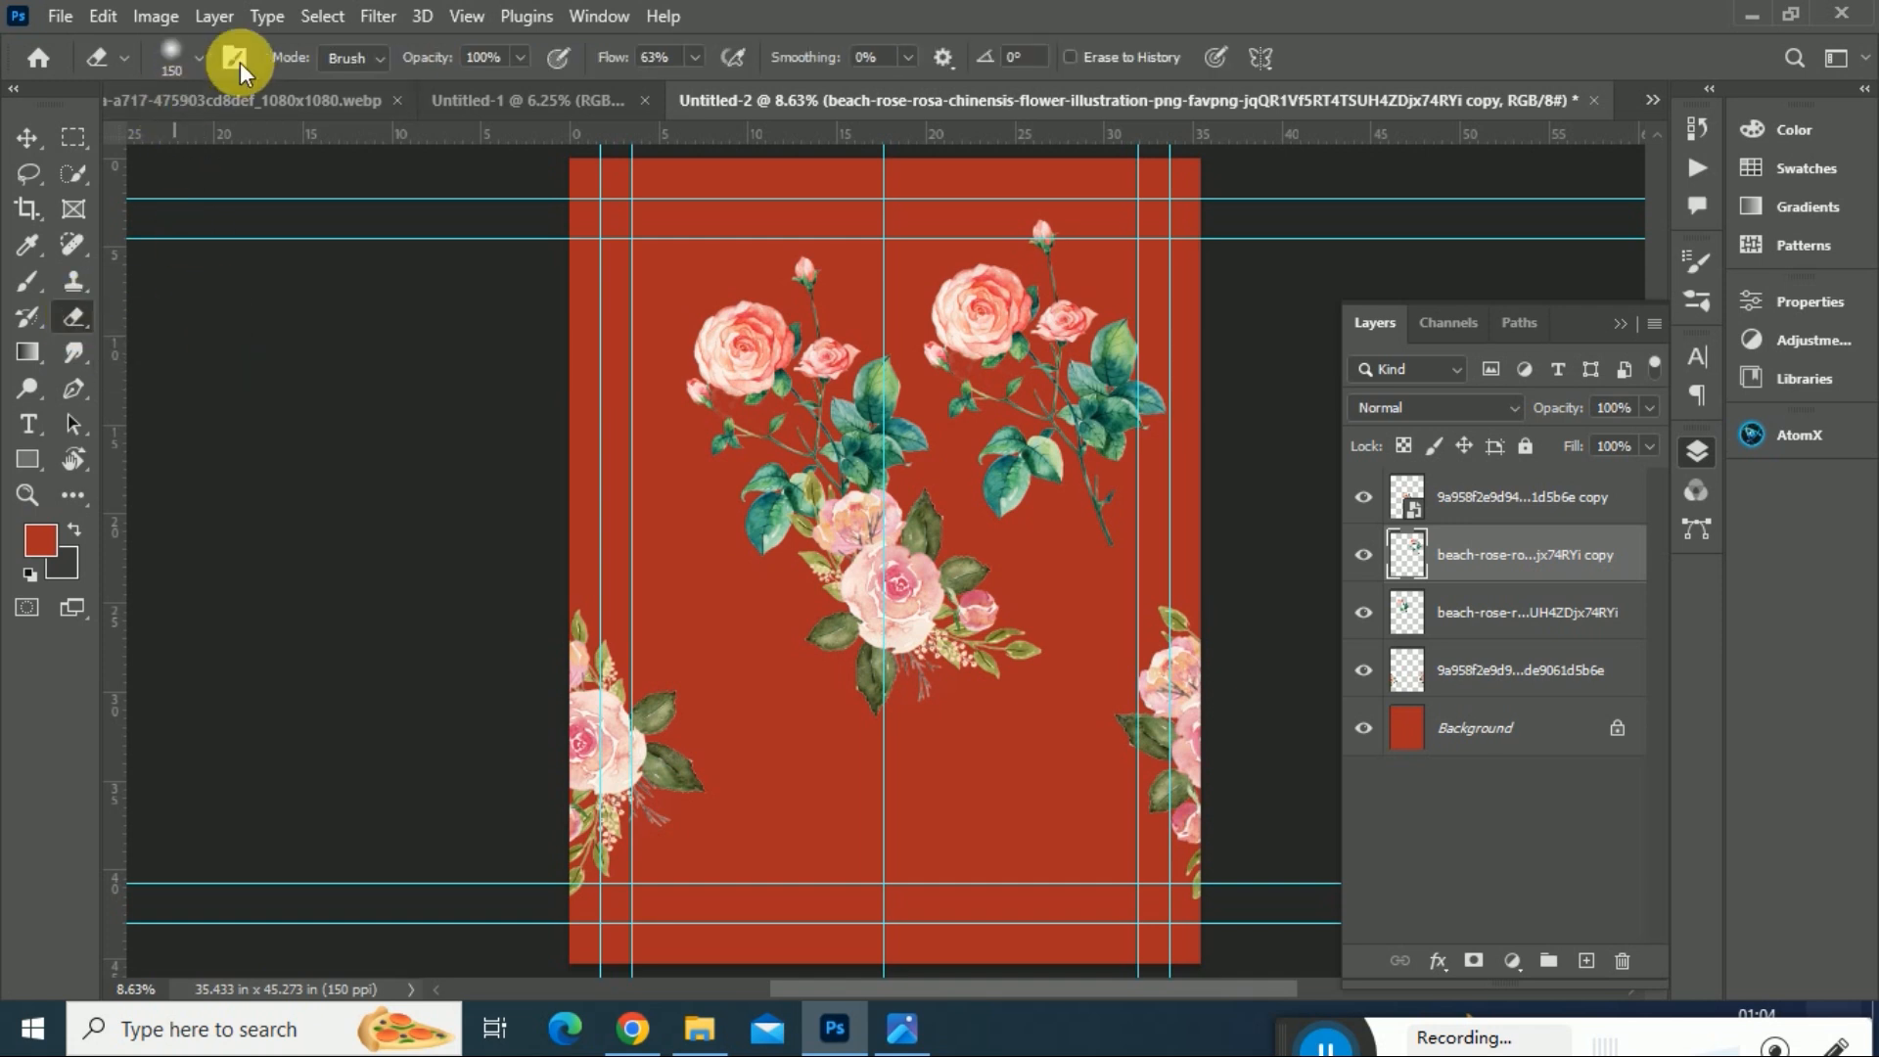
pyautogui.click(1685, 260)
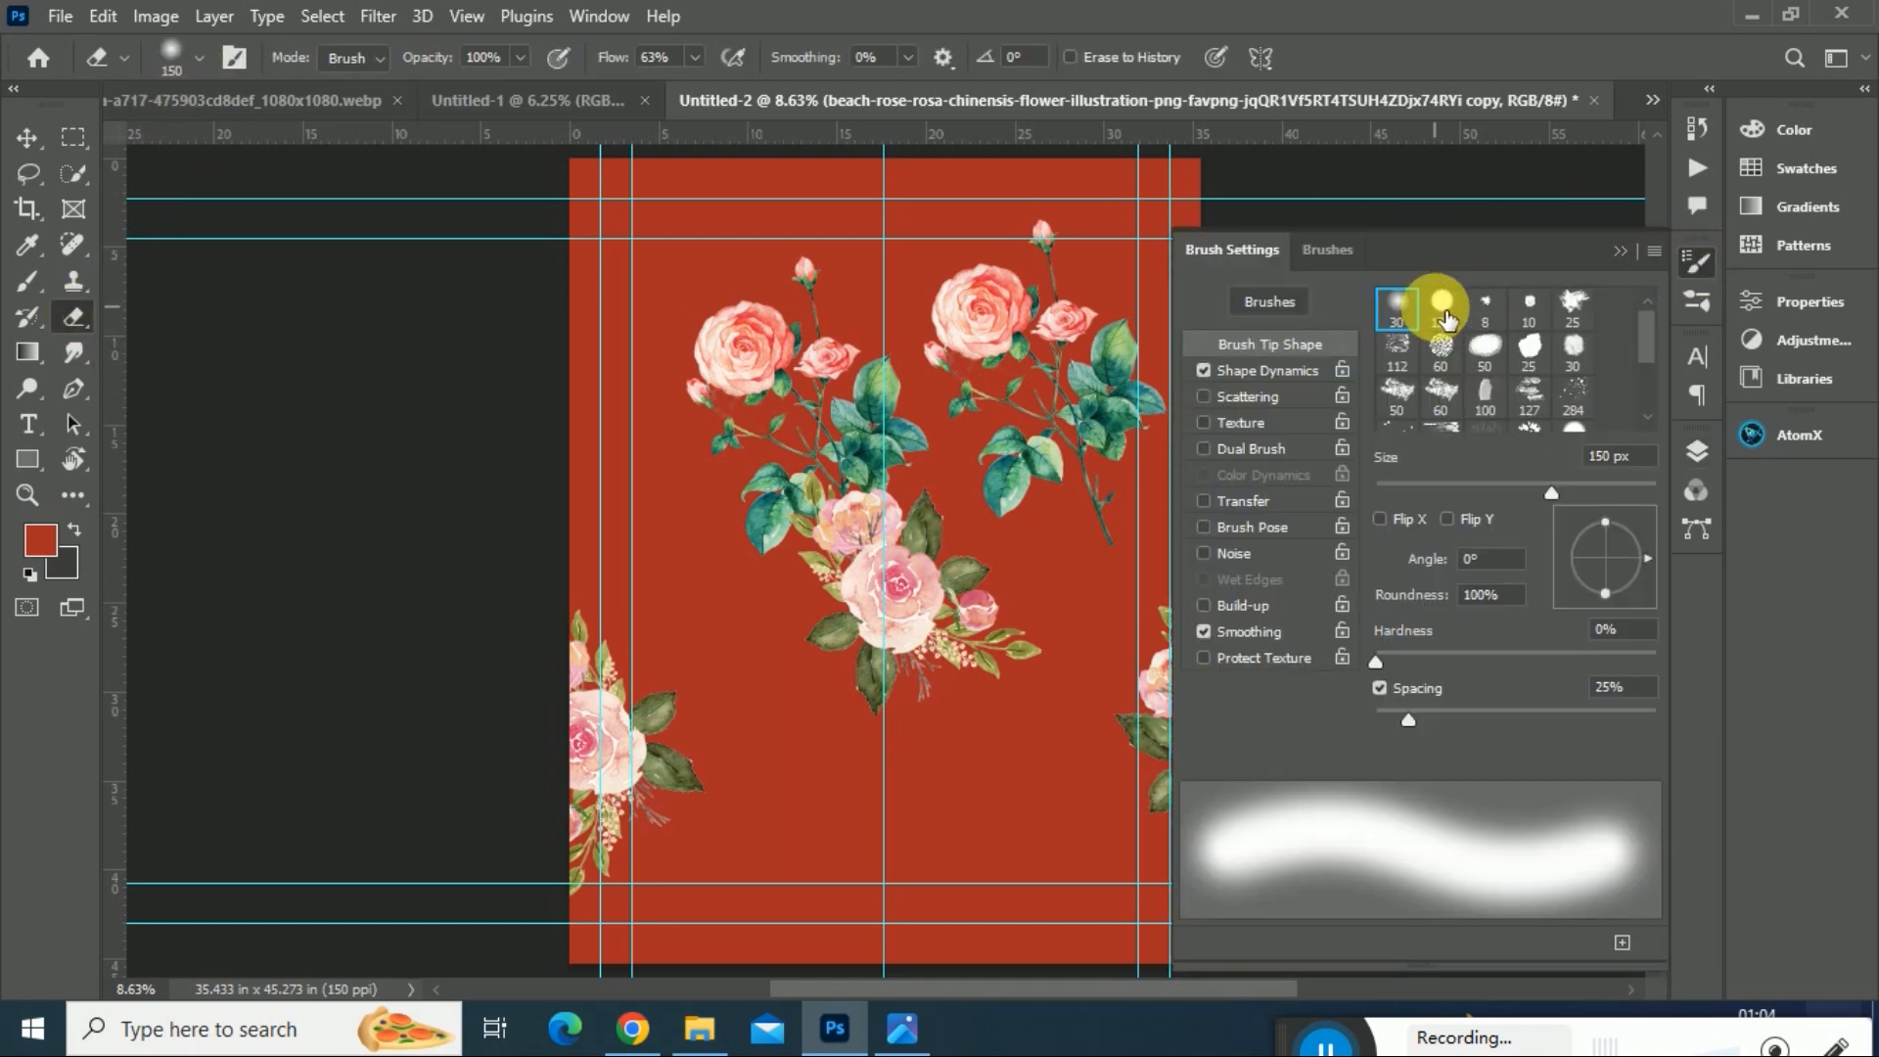
pyautogui.click(1443, 311)
pyautogui.click(1619, 251)
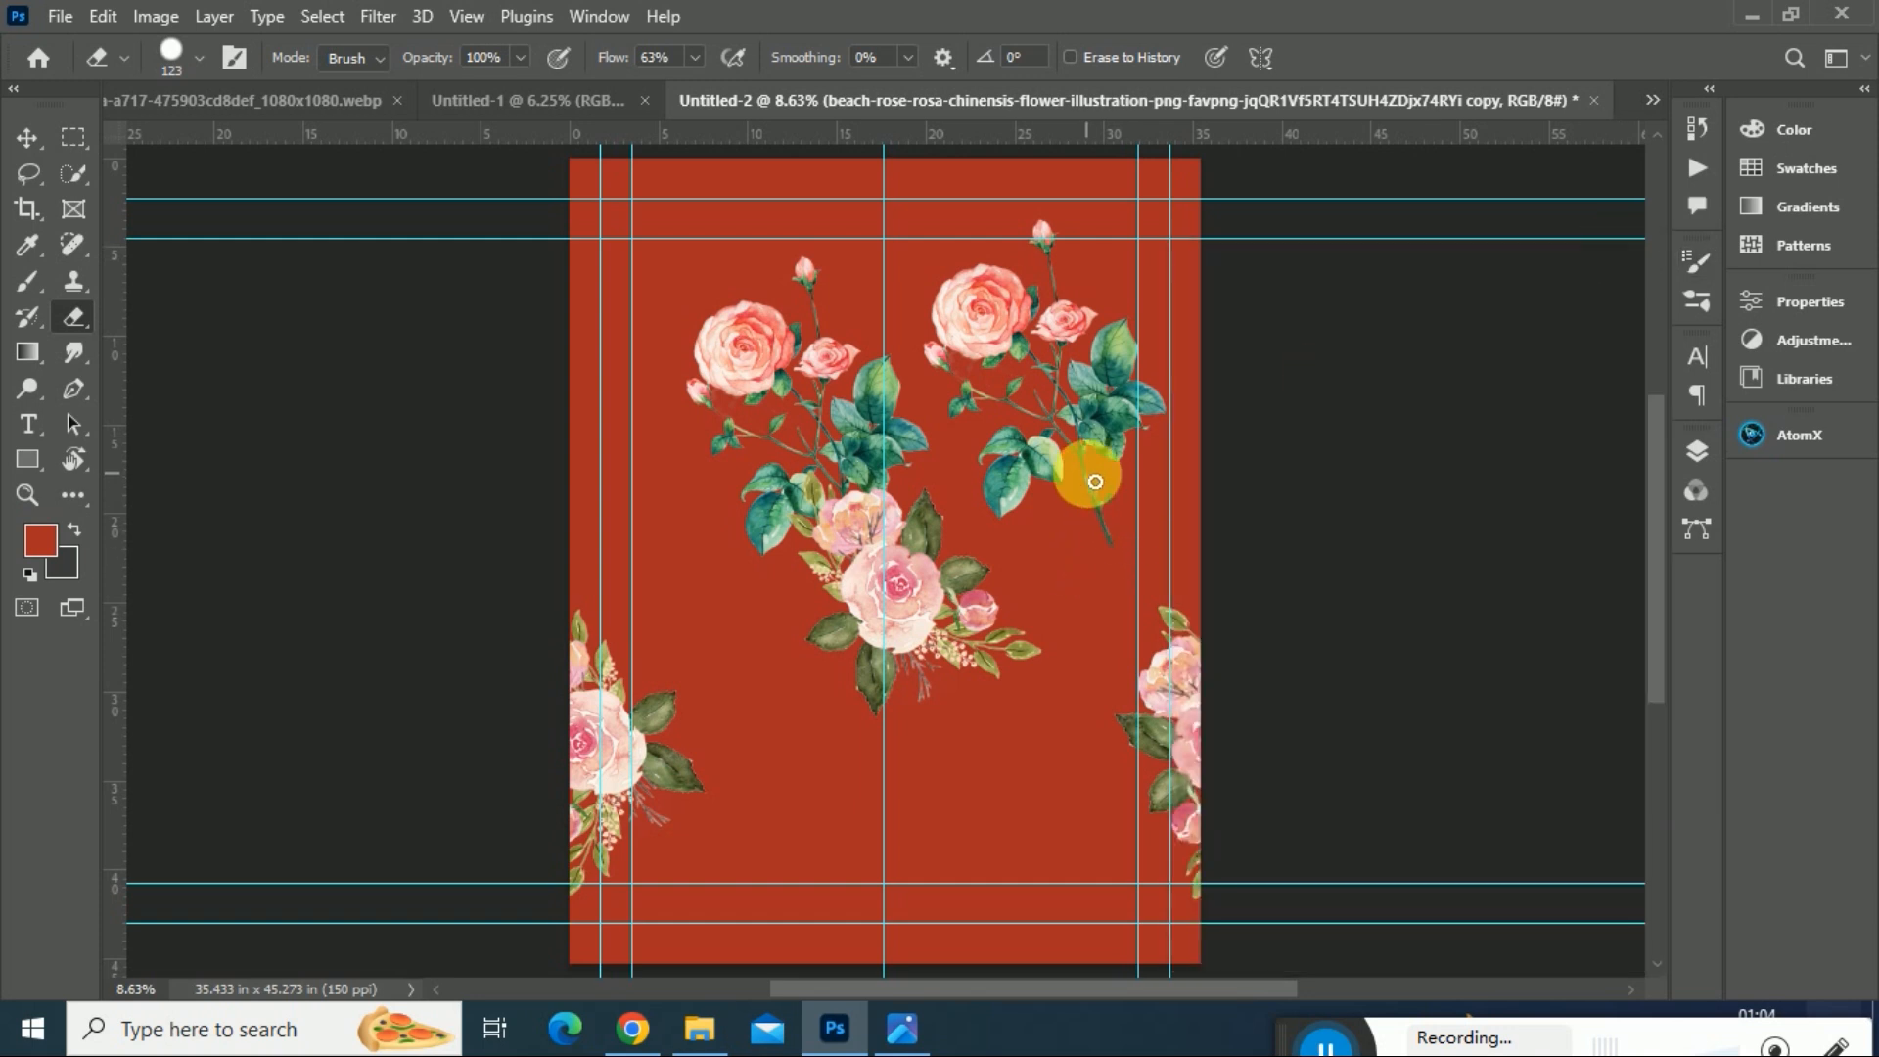
pyautogui.moveTo(1093, 474)
pyautogui.mouseDown()
pyautogui.moveTo(1147, 575)
pyautogui.moveTo(1111, 484)
pyautogui.moveTo(1120, 571)
pyautogui.mouseUp()
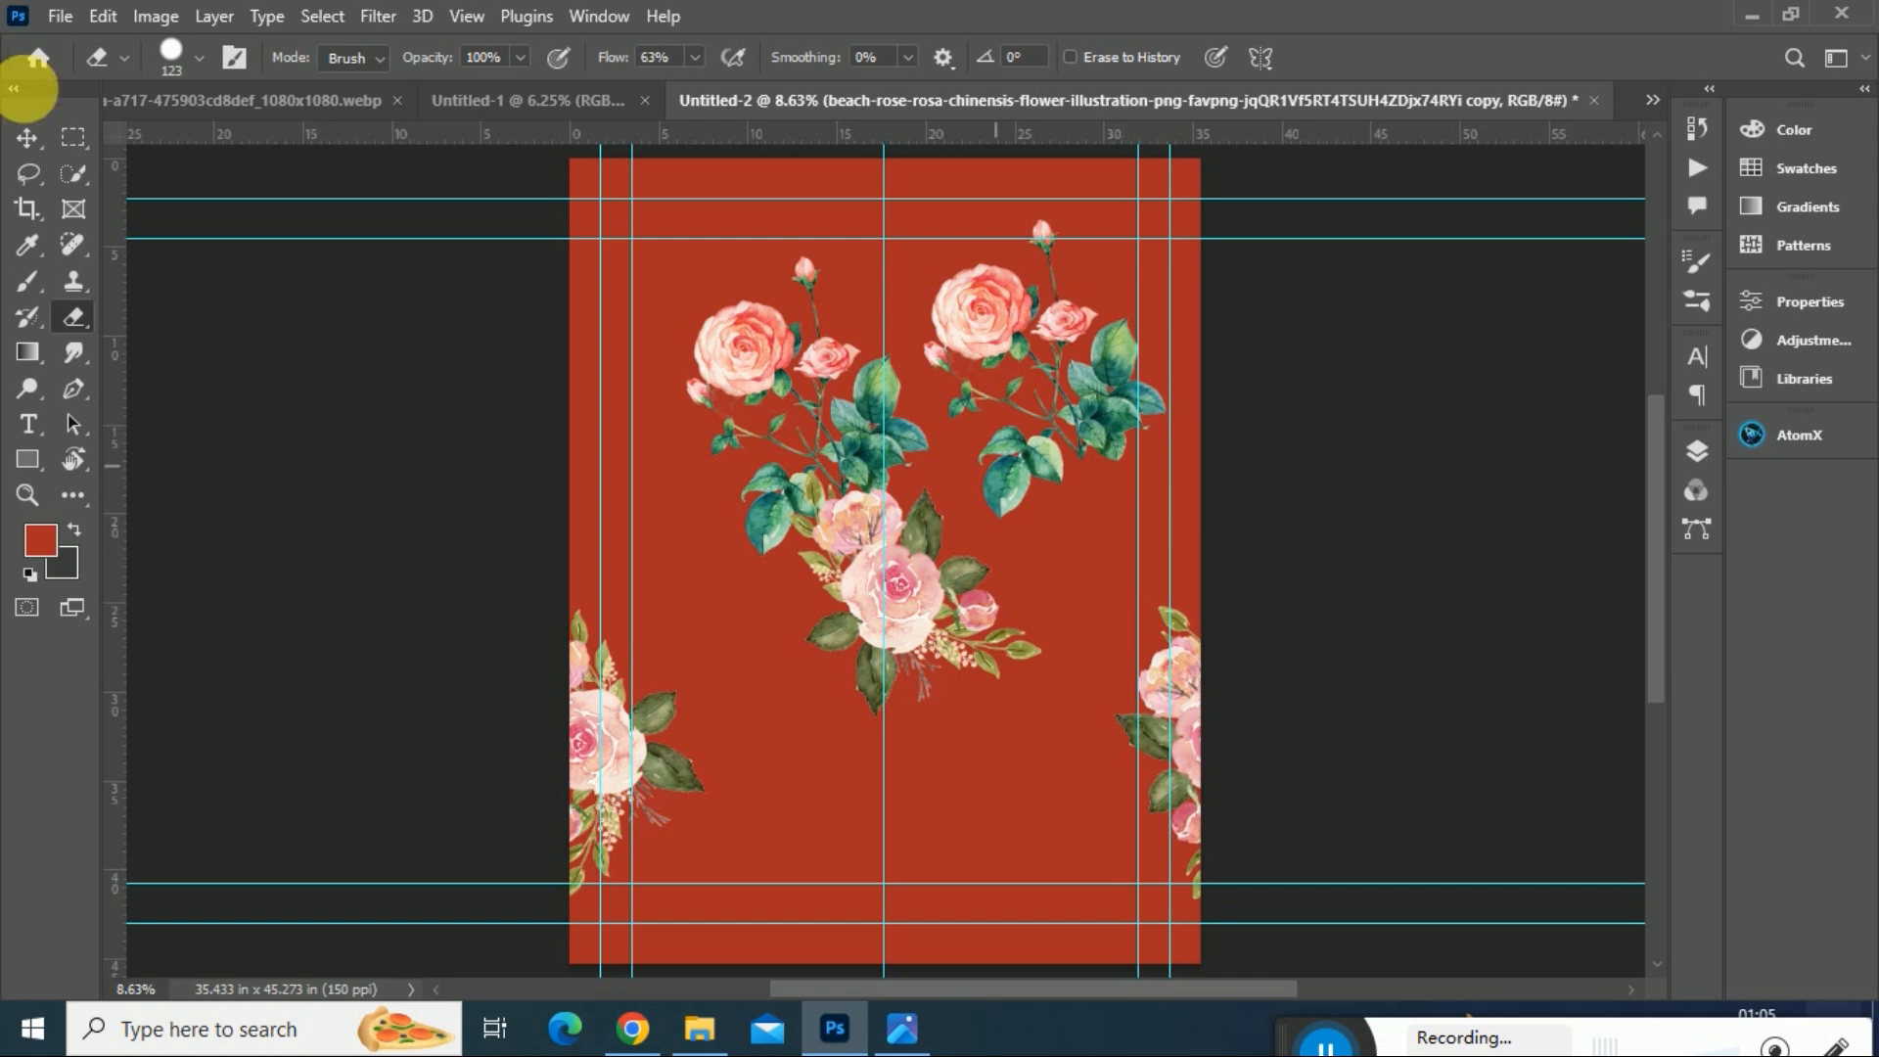
# - Flip the beach-rose copy horizontally, rotate it so the rose points downward, and position it below the central bouquet
pyautogui.click(26, 137)
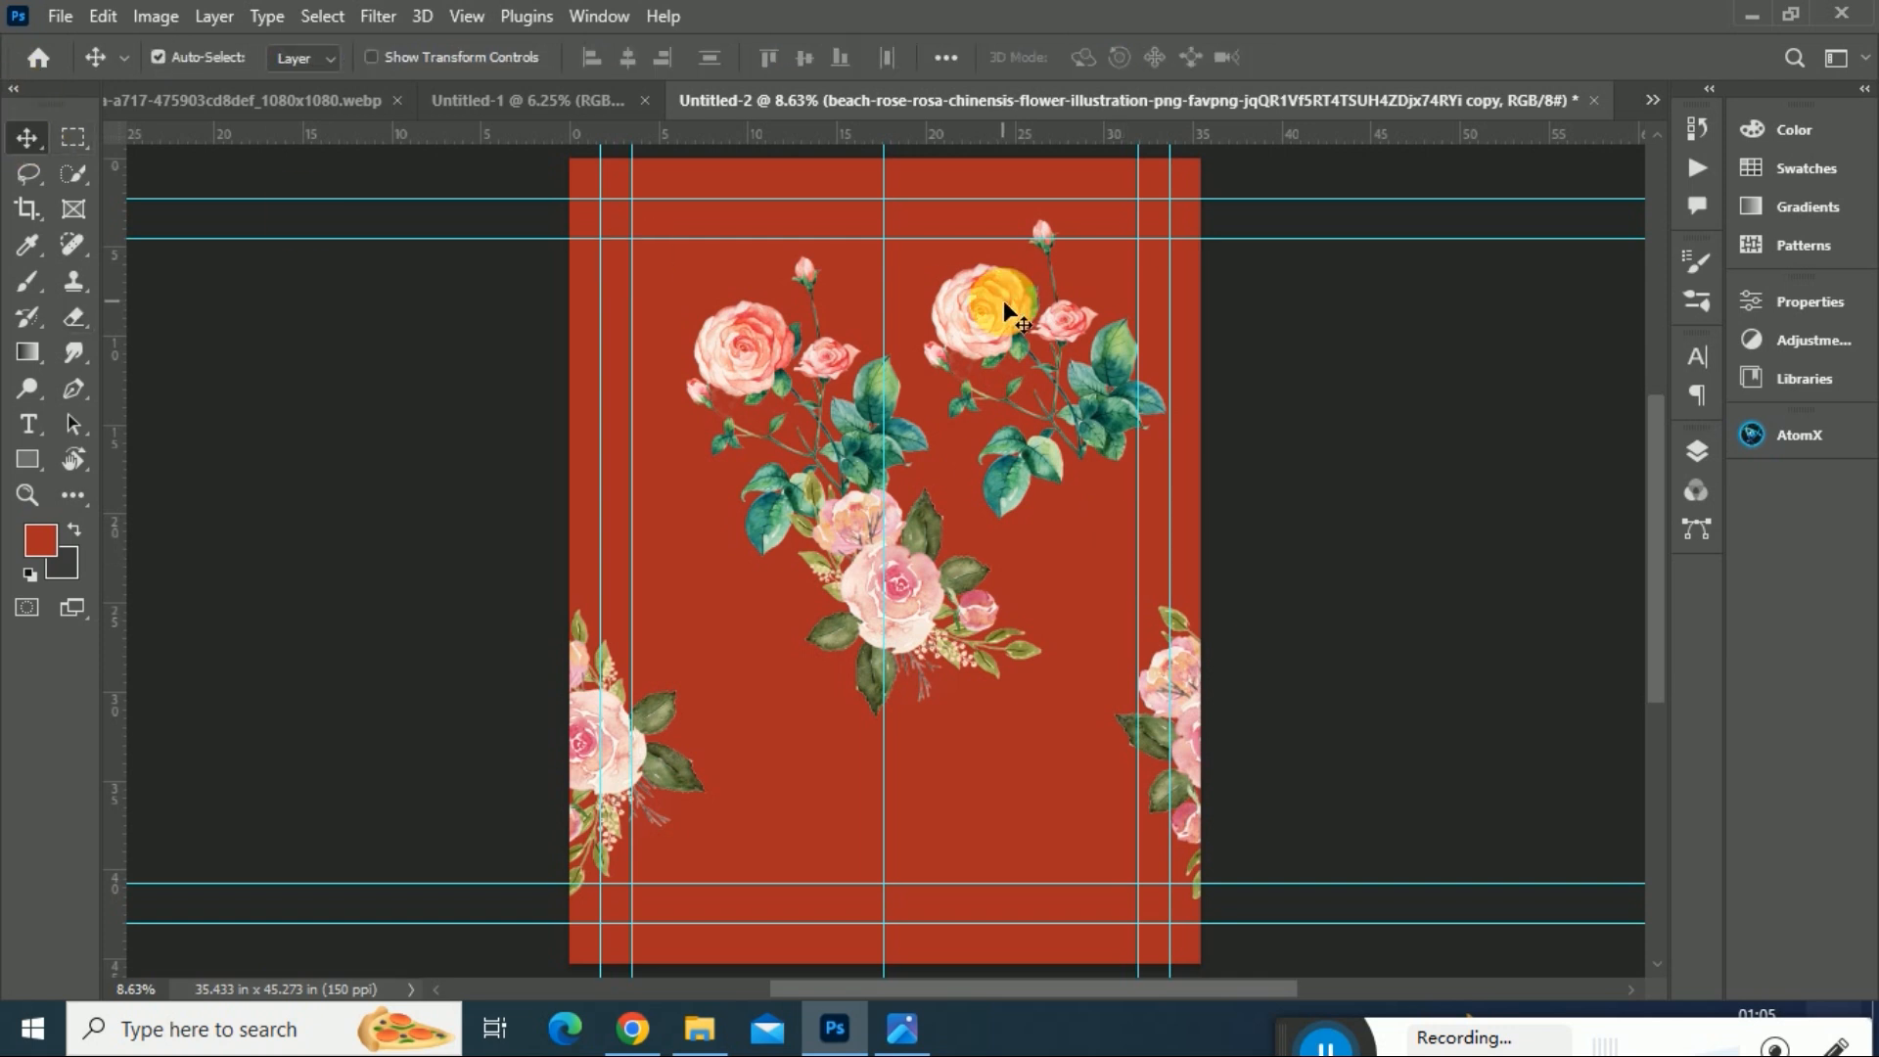
pyautogui.hotkey('ctrl', 't')
pyautogui.rightClick(1032, 306)
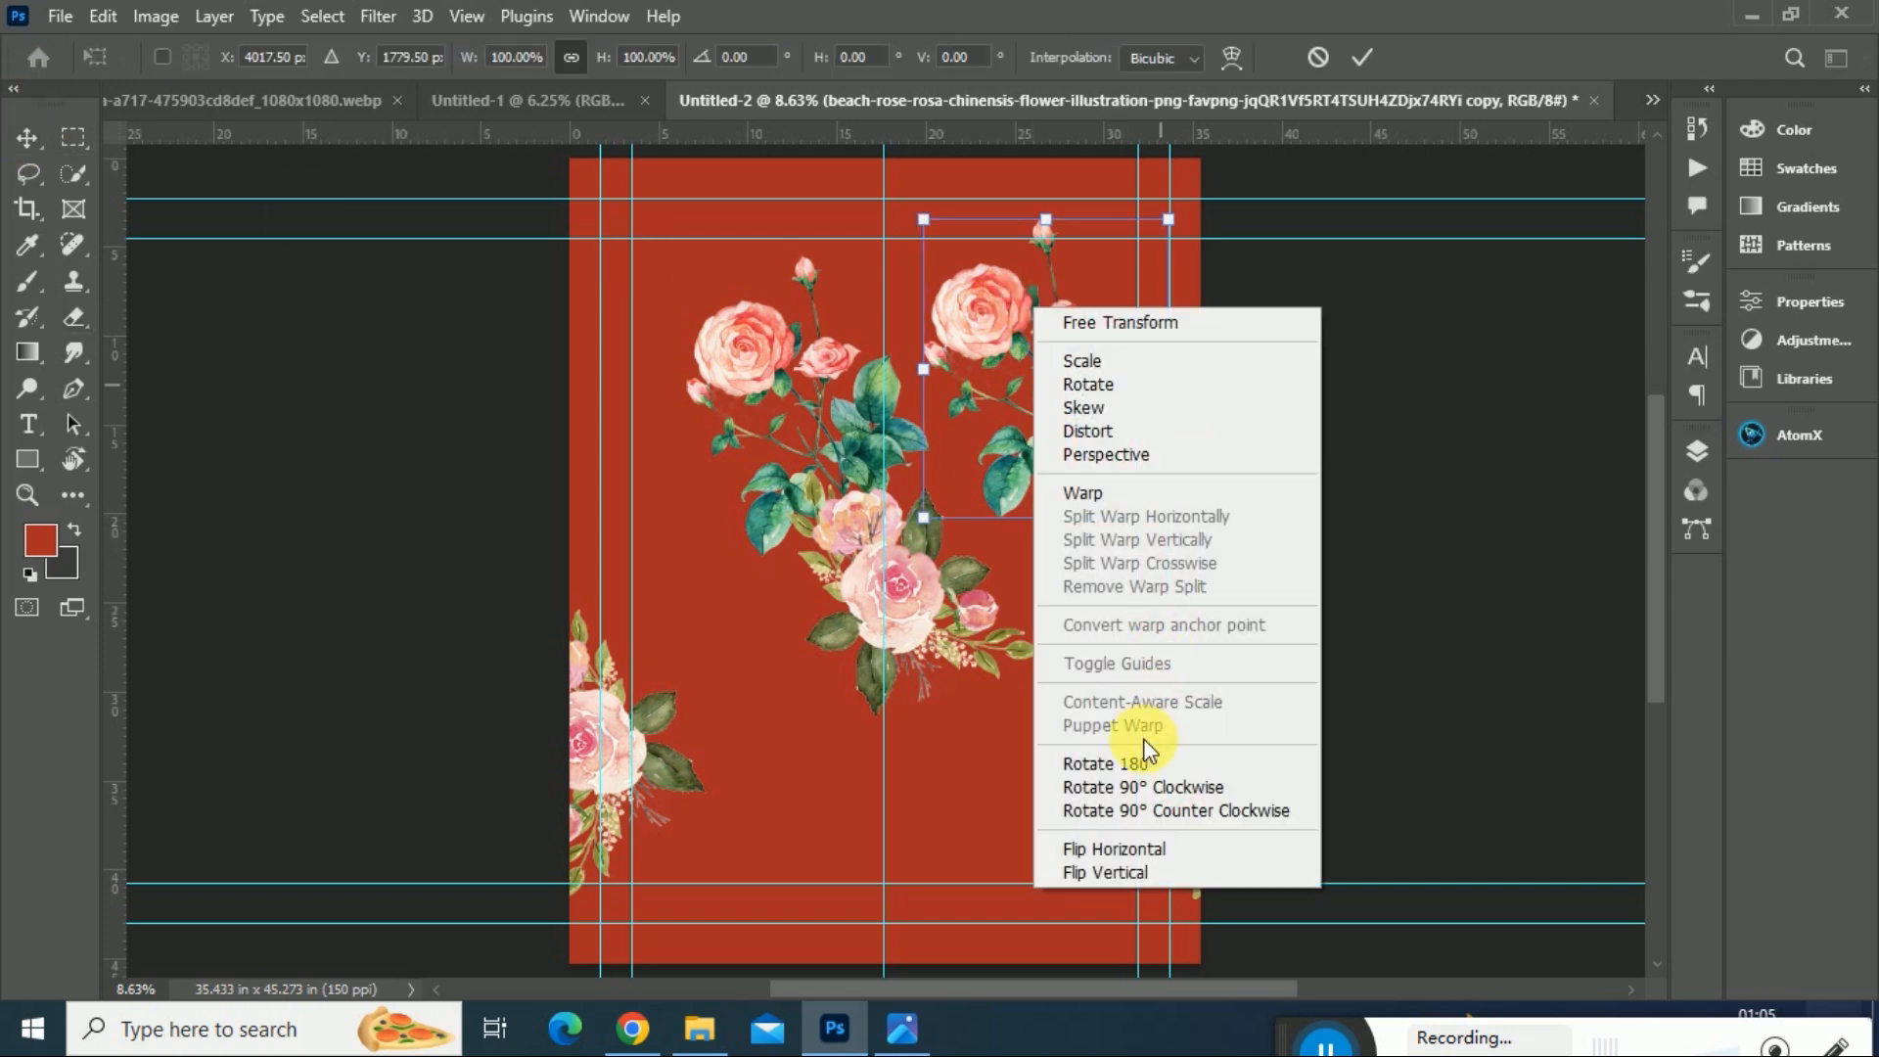
pyautogui.click(1135, 848)
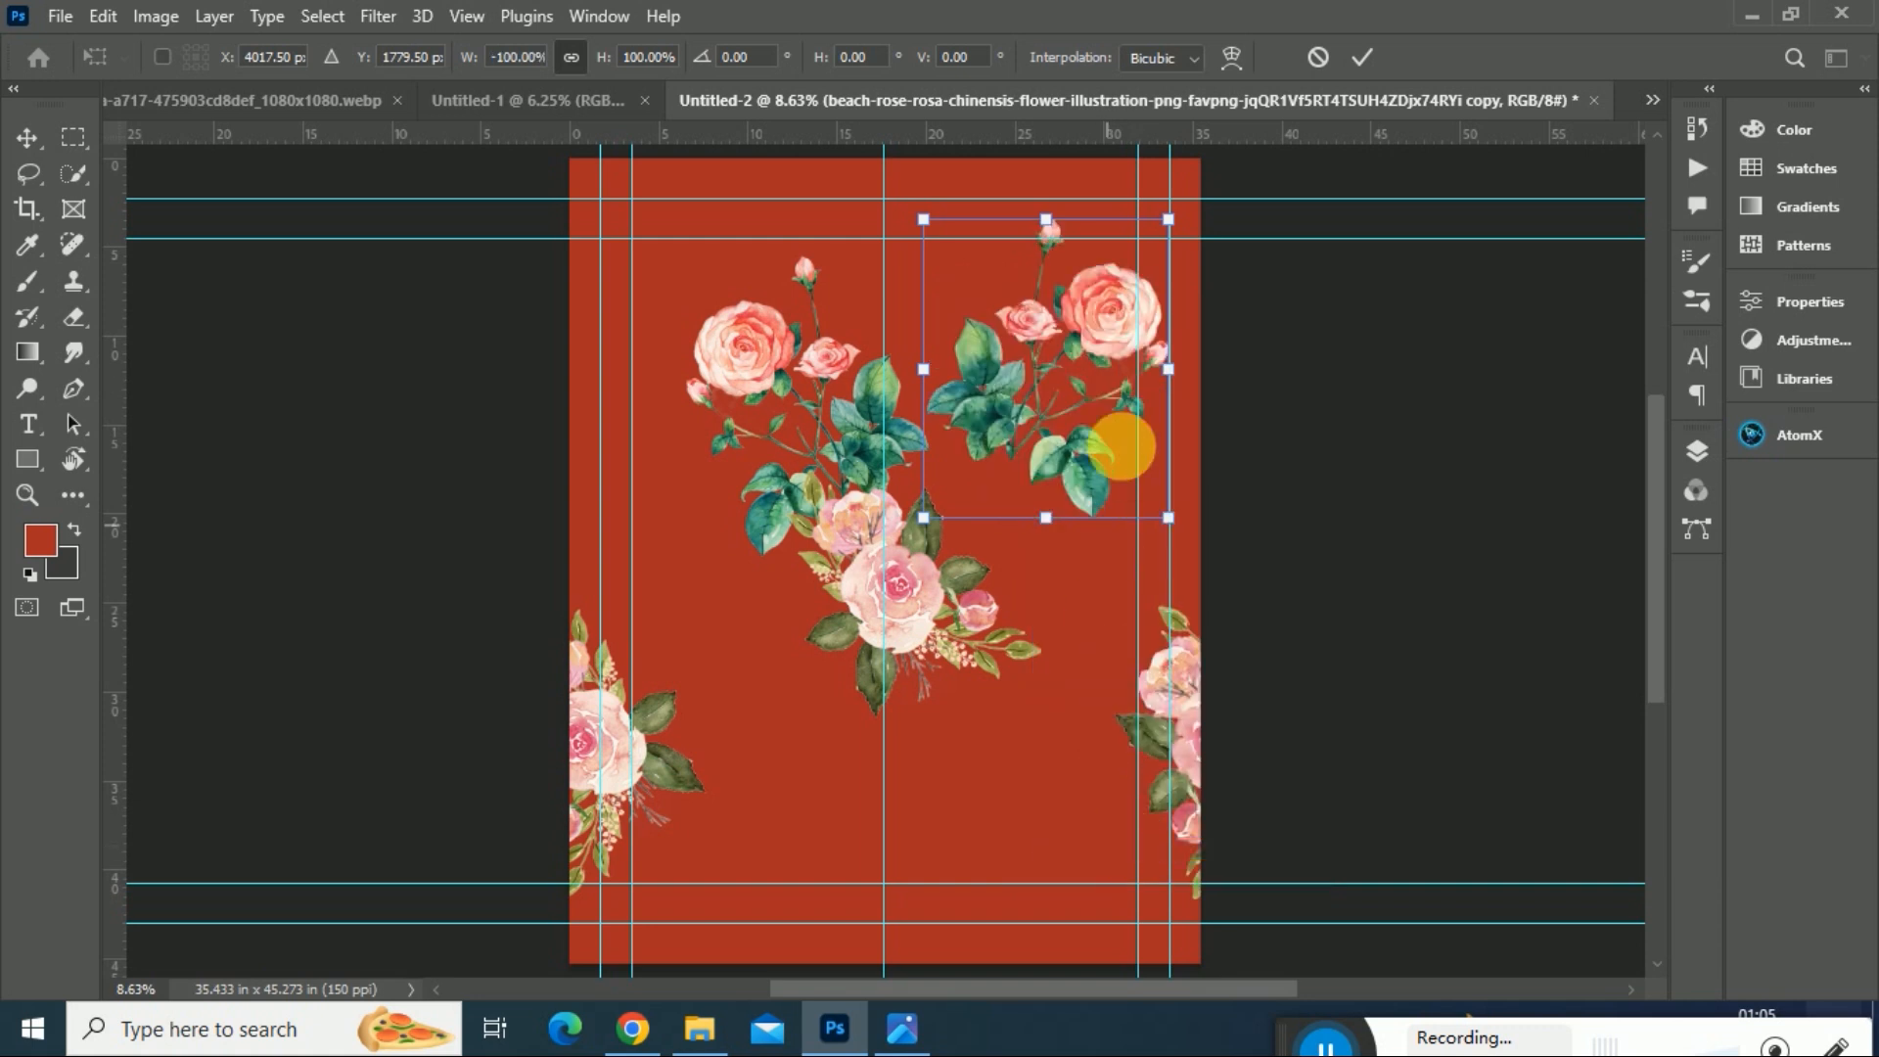
pyautogui.moveTo(1206, 218); pyautogui.dragTo(1223, 578)
pyautogui.moveTo(1022, 319); pyautogui.dragTo(865, 795)
pyautogui.press('Return')
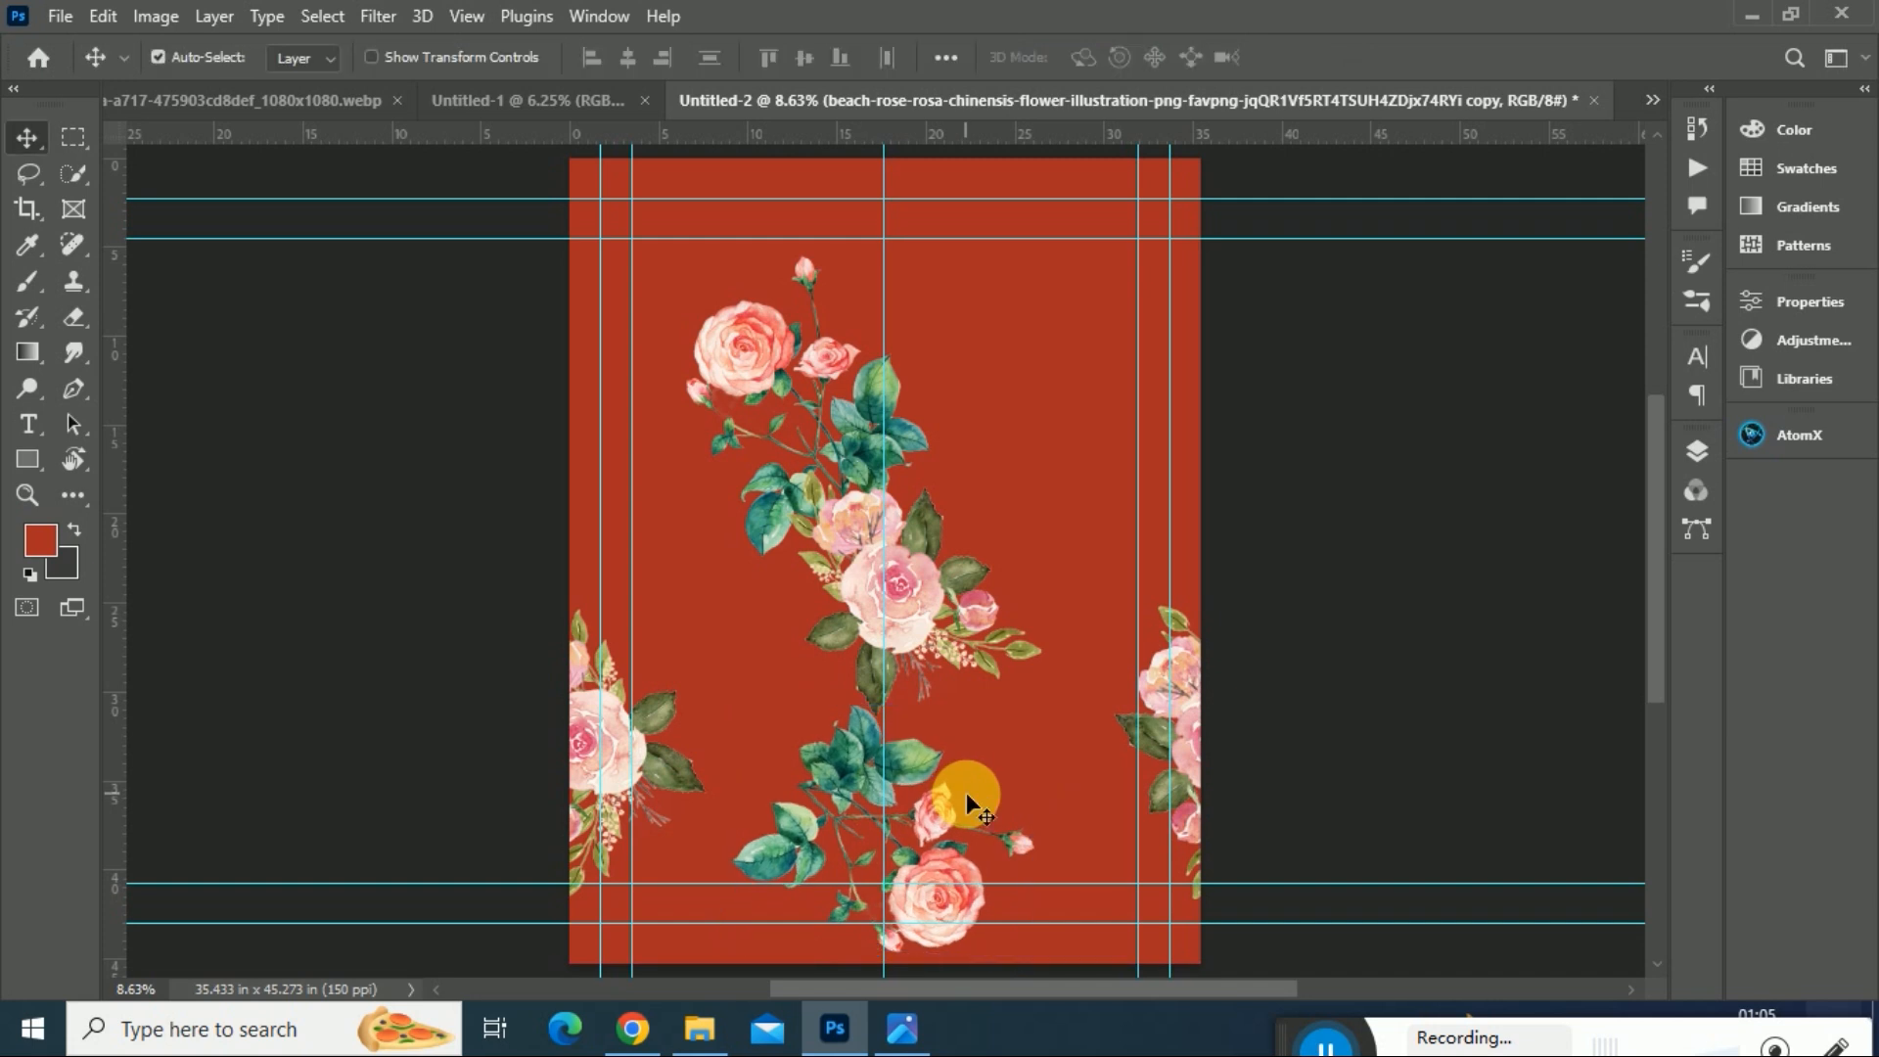
pyautogui.scroll(-2, 925, 386)
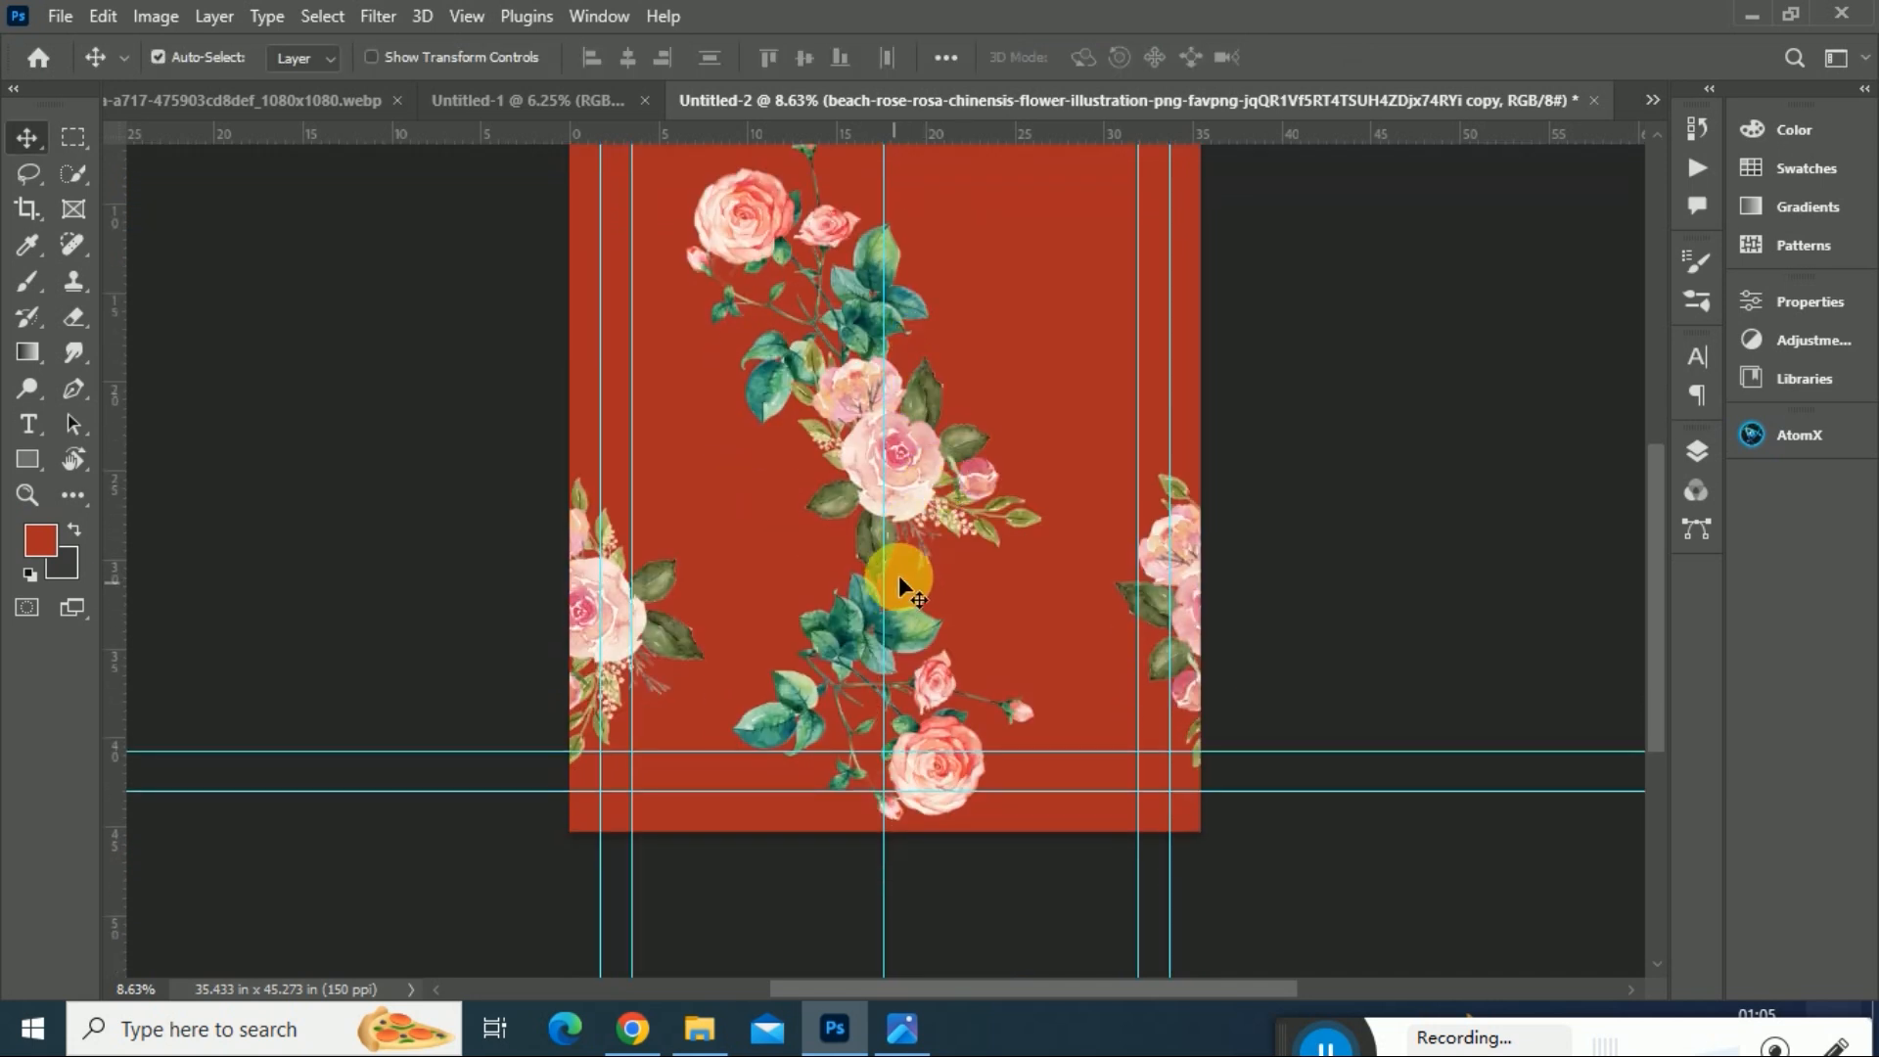
pyautogui.press('ctrl')
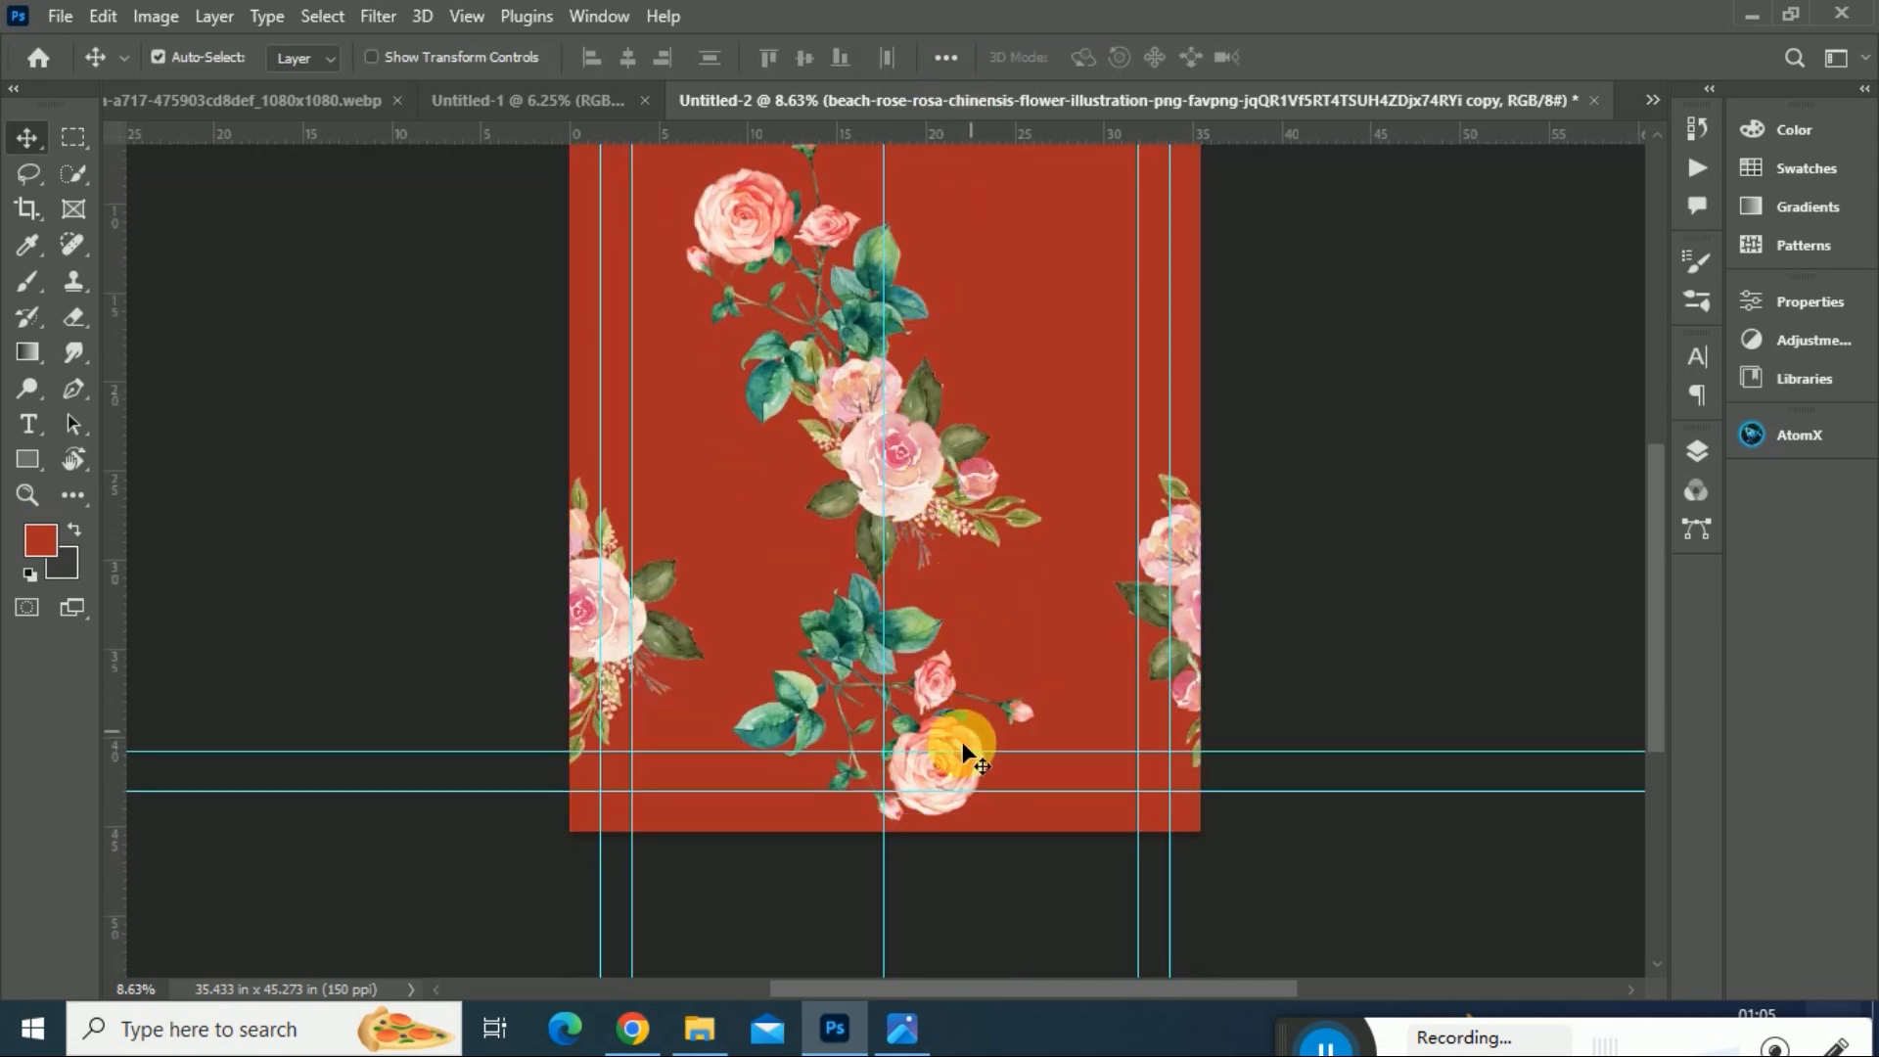
# - Select the upper part of the beach-rose copy from the page's top edge down to the blue horizontal guide, and flip it vertically
pyautogui.moveTo(963, 749); pyautogui.dragTo(1022, 743)
pyautogui.scroll(3, 617, 574)
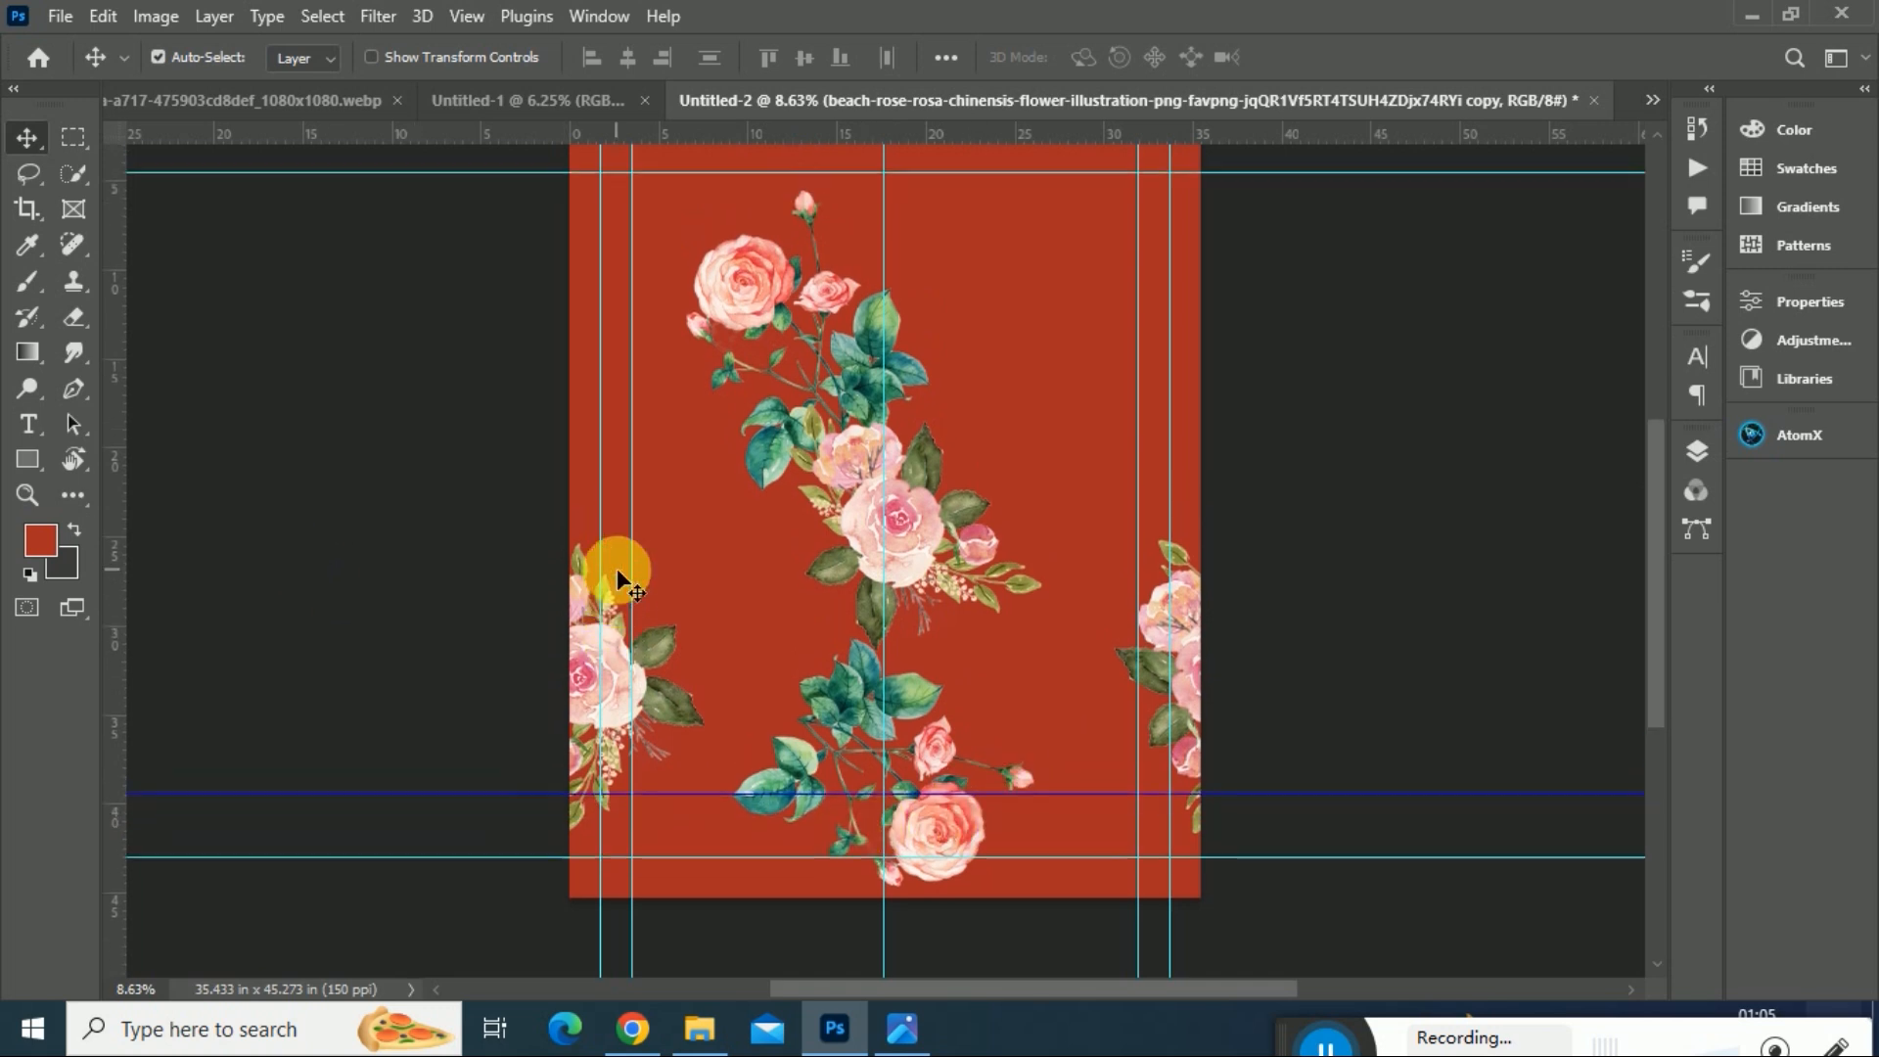
pyautogui.press('ctrl')
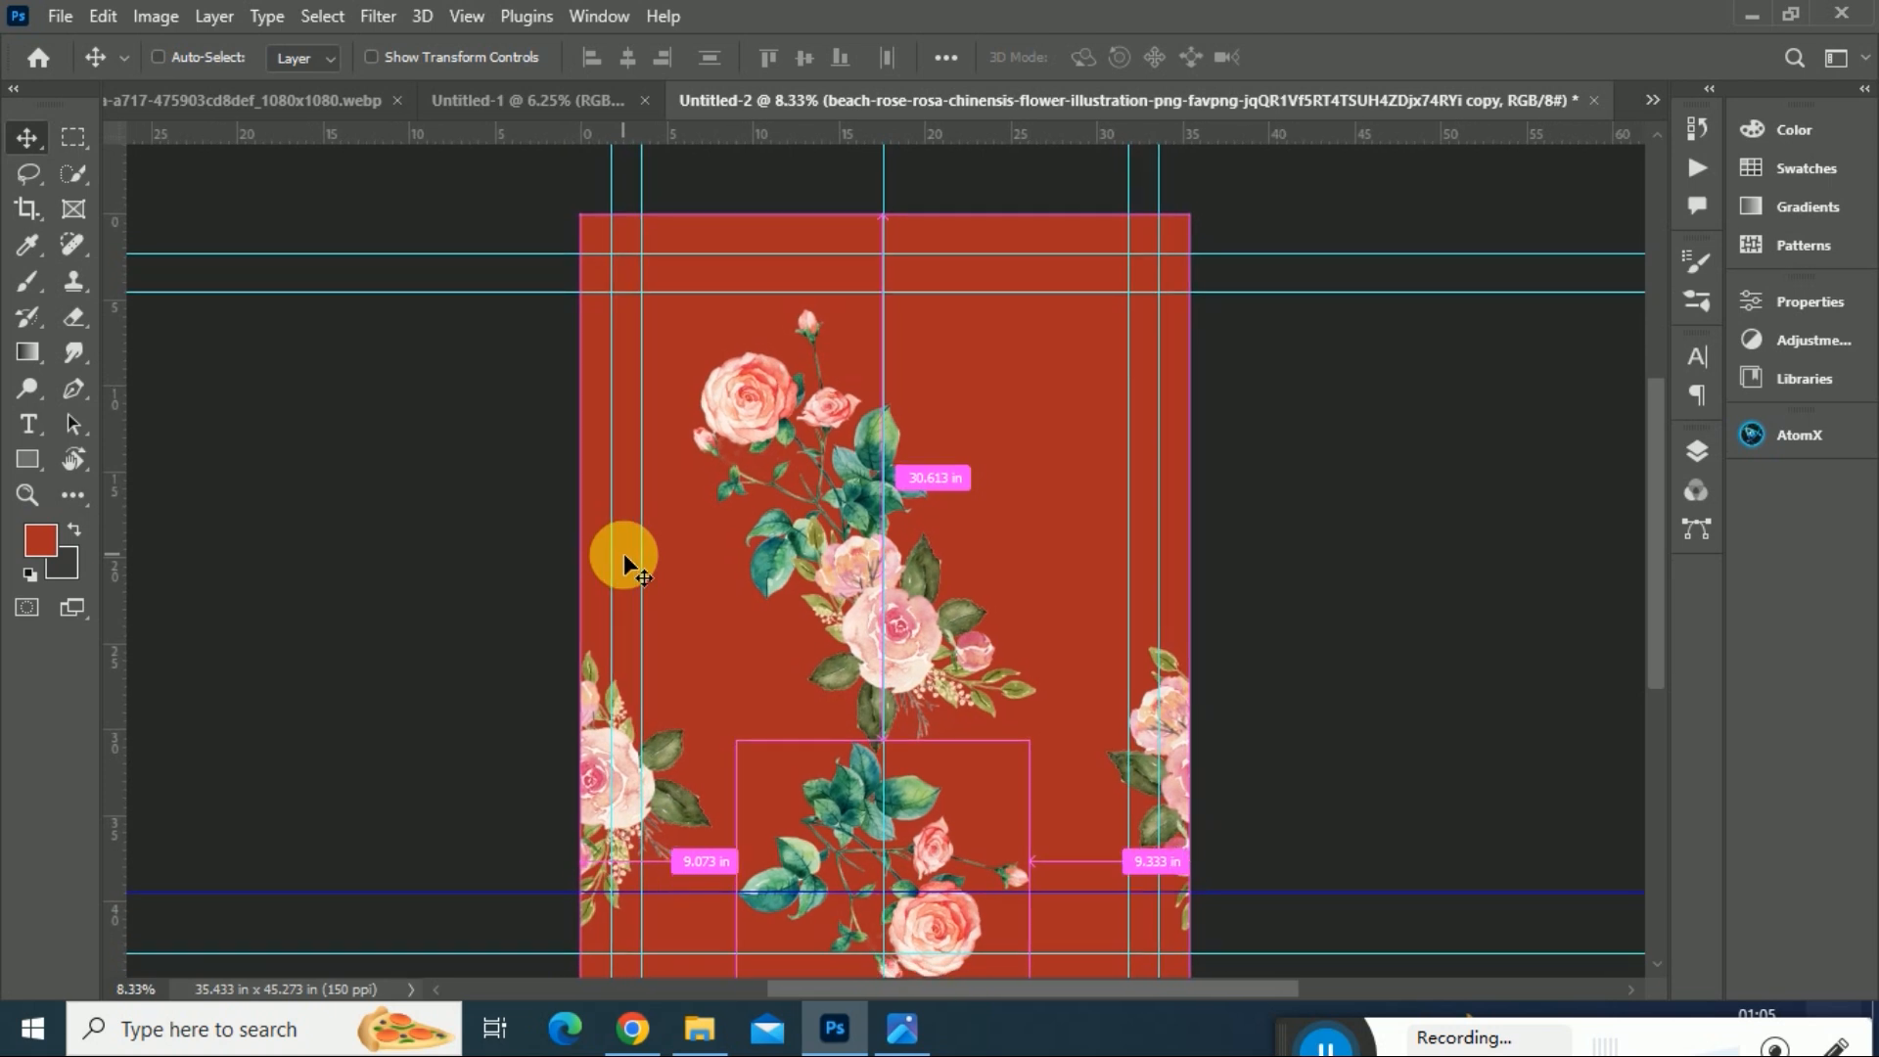
pyautogui.hotkey('ctrl', '0')
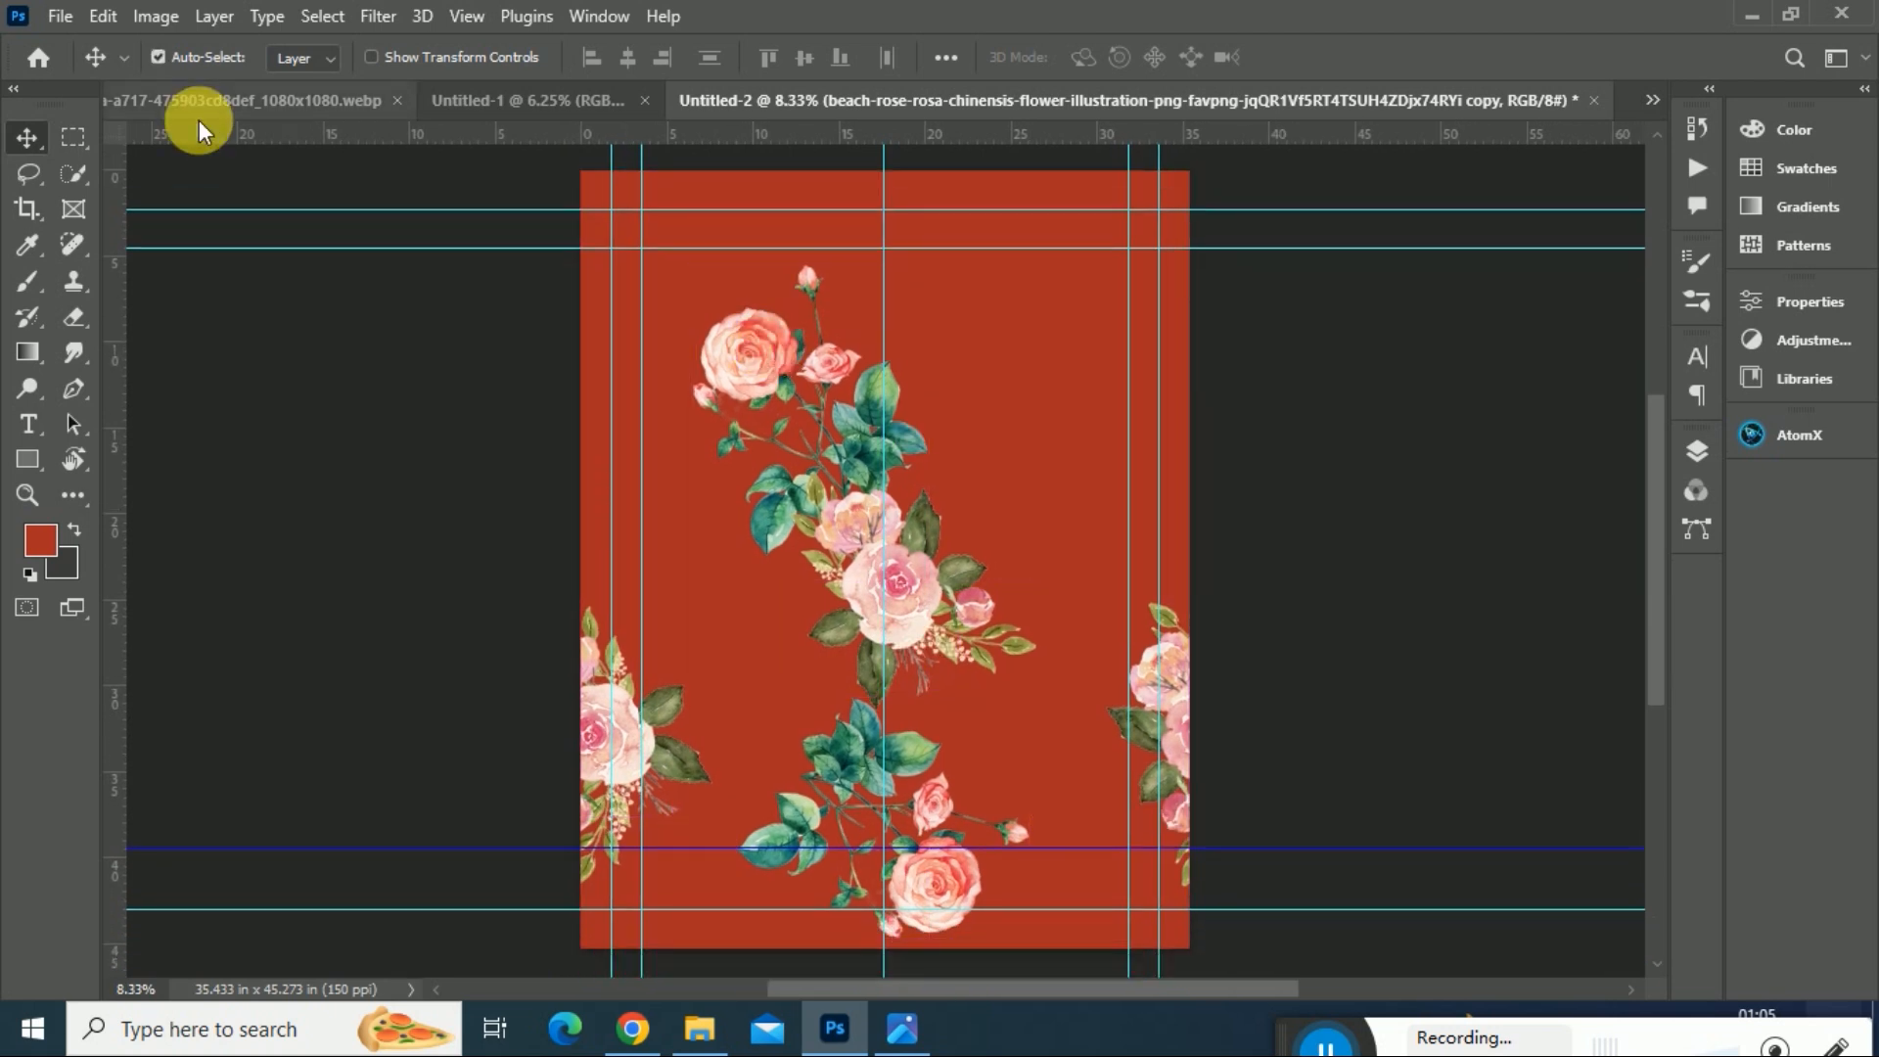
pyautogui.click(74, 140)
pyautogui.moveTo(717, 173); pyautogui.dragTo(1091, 845)
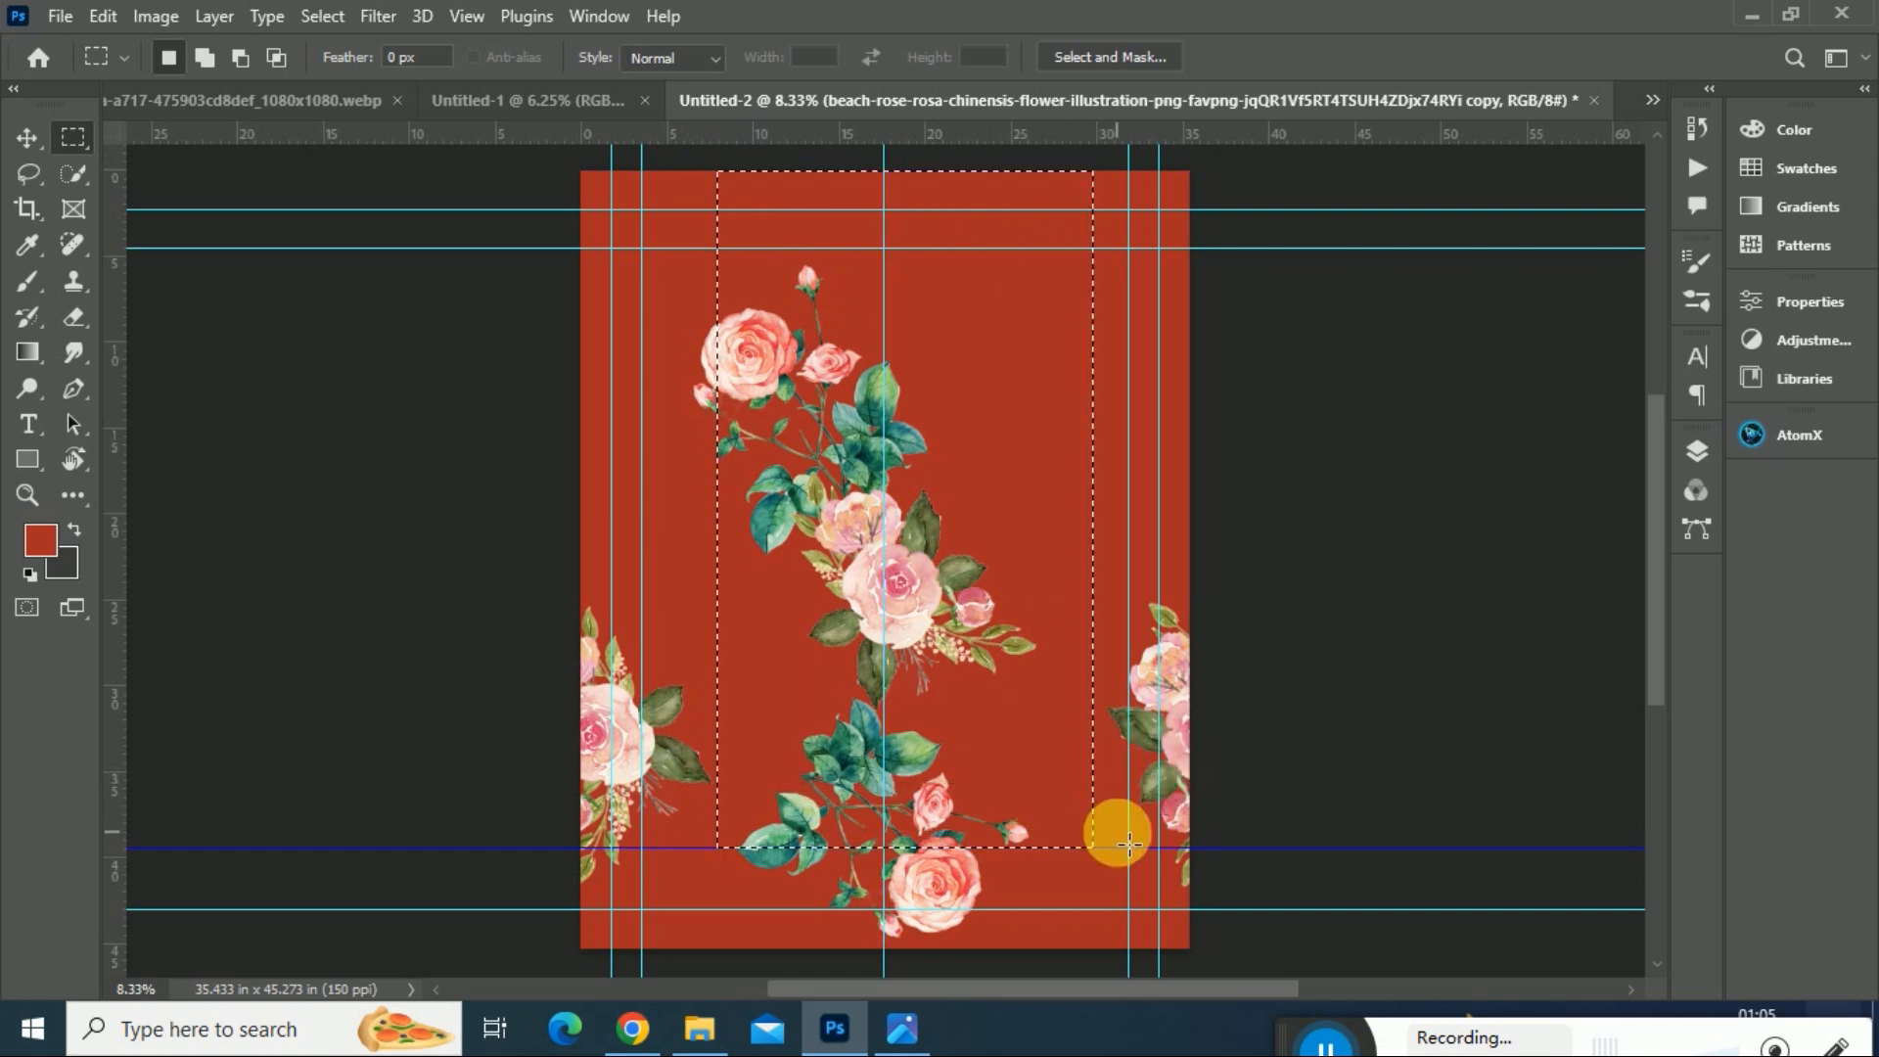
pyautogui.hotkey('ctrl', 't')
pyautogui.rightClick(959, 741)
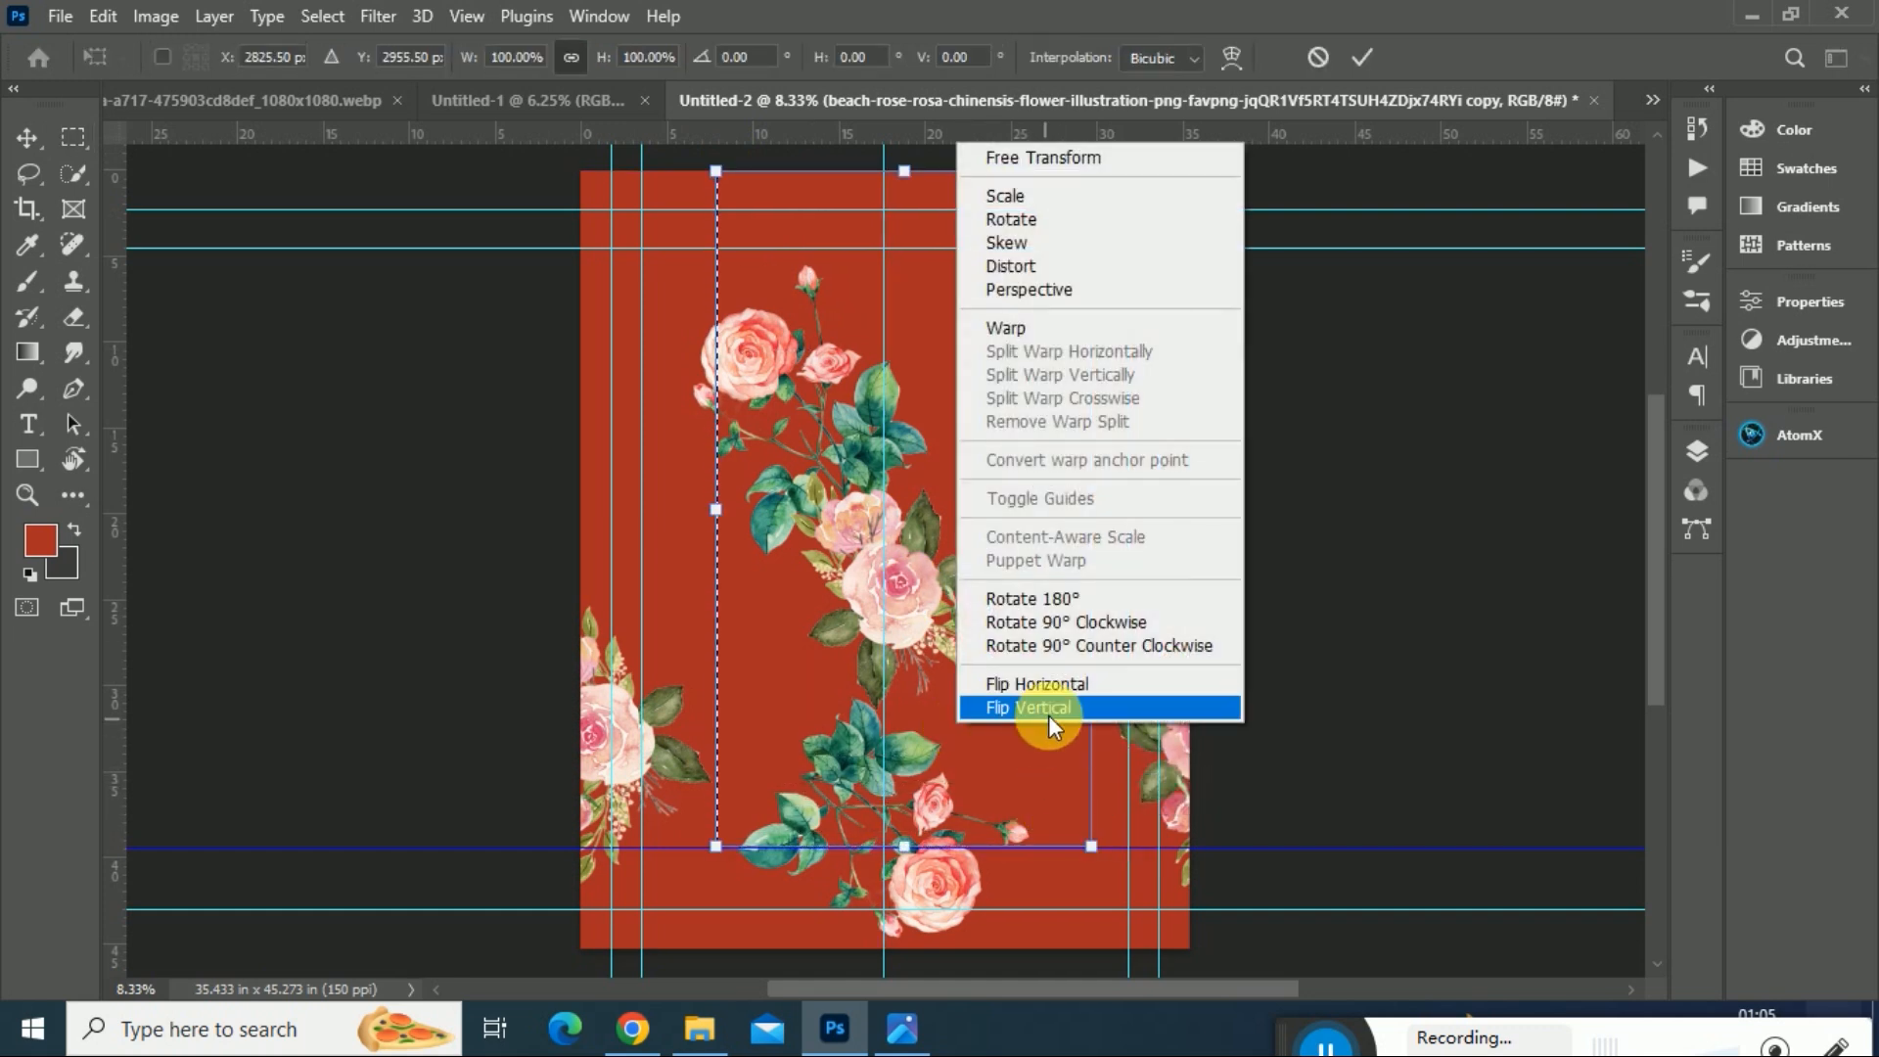
pyautogui.click(1044, 713)
pyautogui.press('Return')
pyautogui.hotkey('ctrl', 'd')
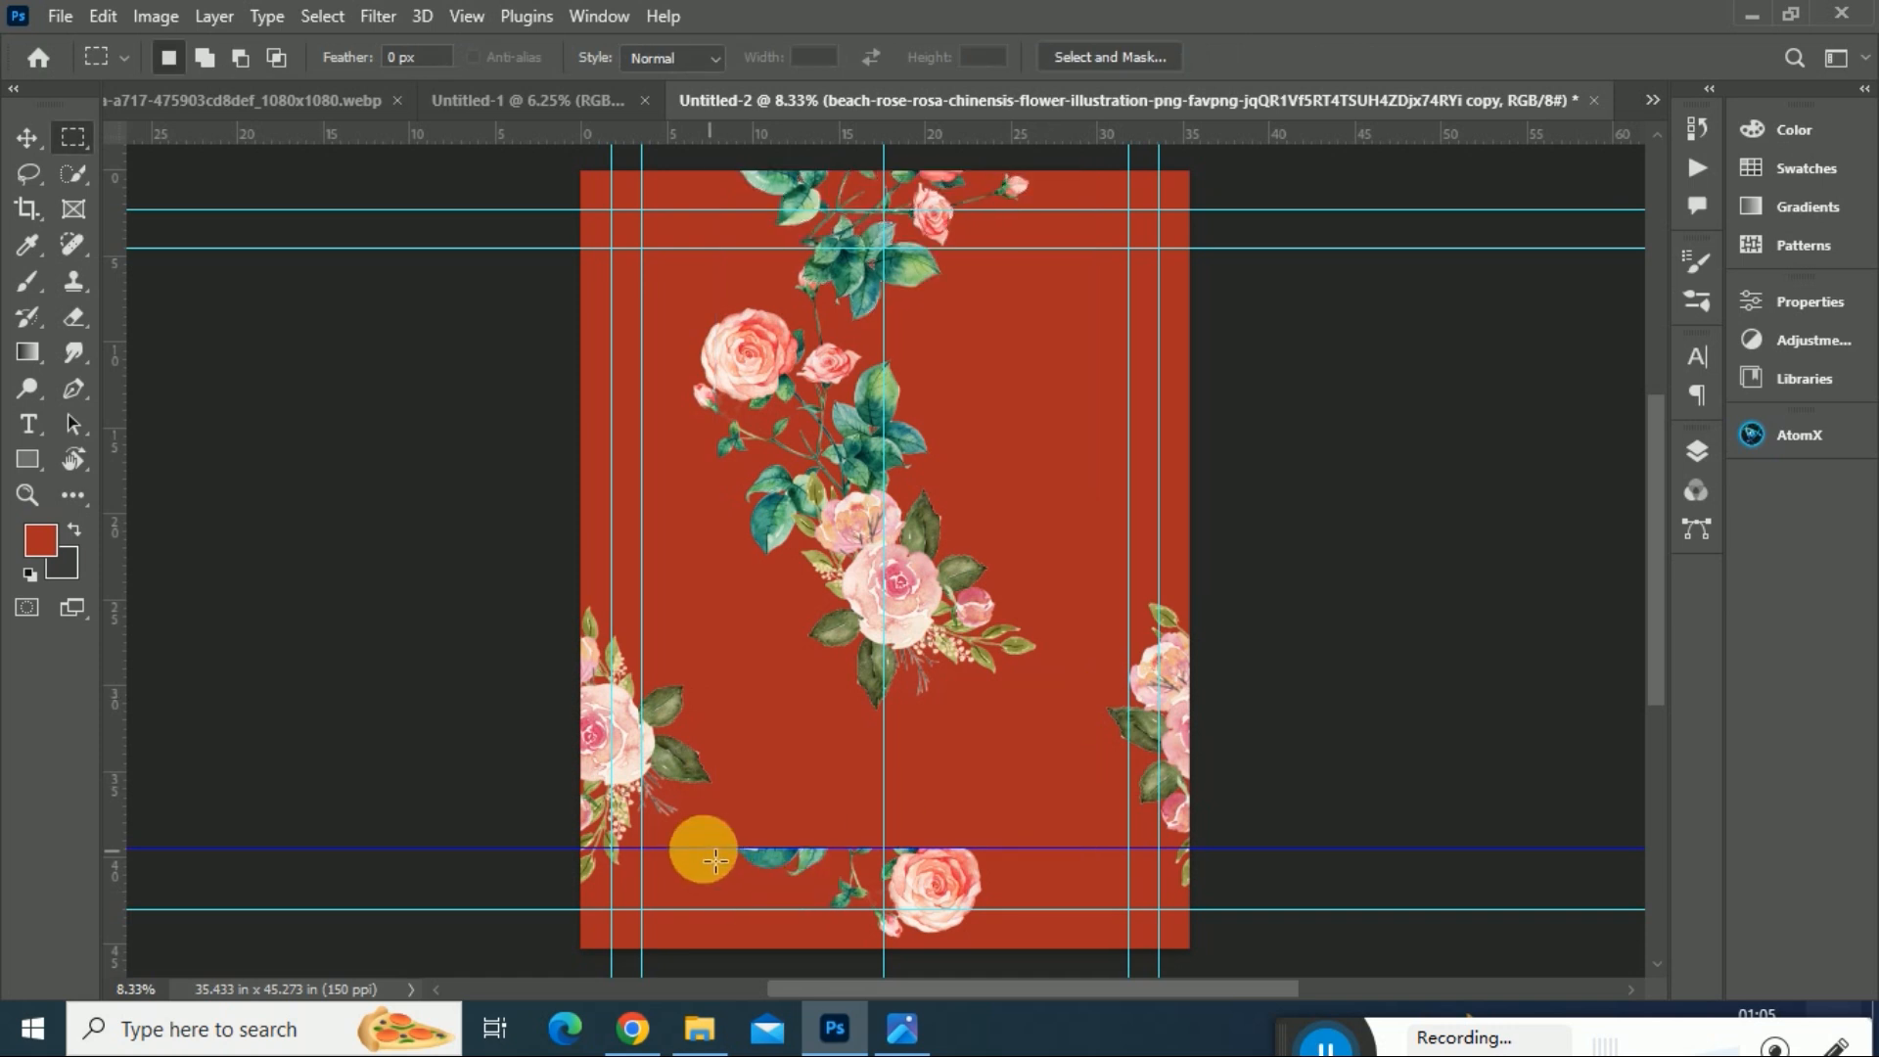
# - Select the remaining lower part of the beach-rose copy below the blue guide and flip it vertically within the bottom strip
pyautogui.moveTo(715, 860); pyautogui.dragTo(1076, 1010)
pyautogui.hotkey('ctrl', 't')
pyautogui.rightClick(955, 683)
pyautogui.click(1008, 667)
pyautogui.press('Return')
pyautogui.hotkey('ctrl', 'd')
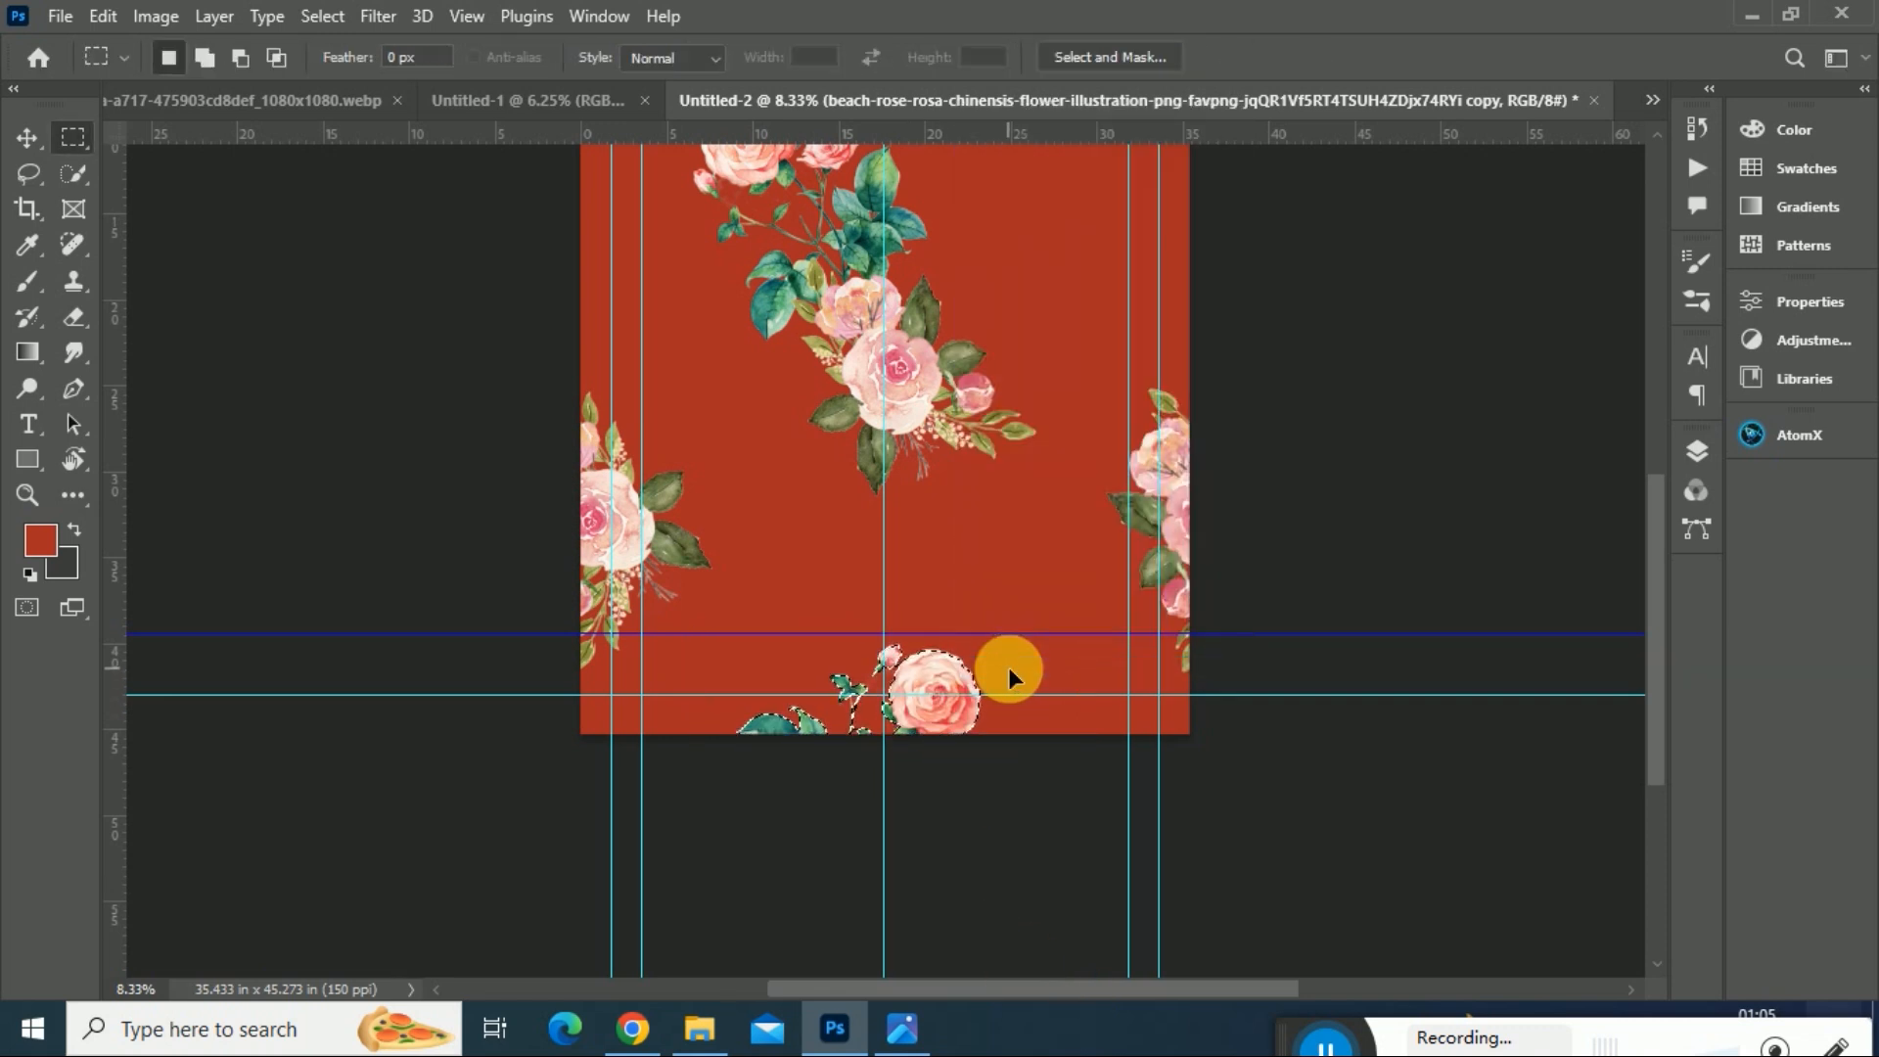
# - Move the split beach-rose copy horizontally toward the page's right side, keeping its top and bottom pieces aligned
pyautogui.hotkey('ctrl', 't')
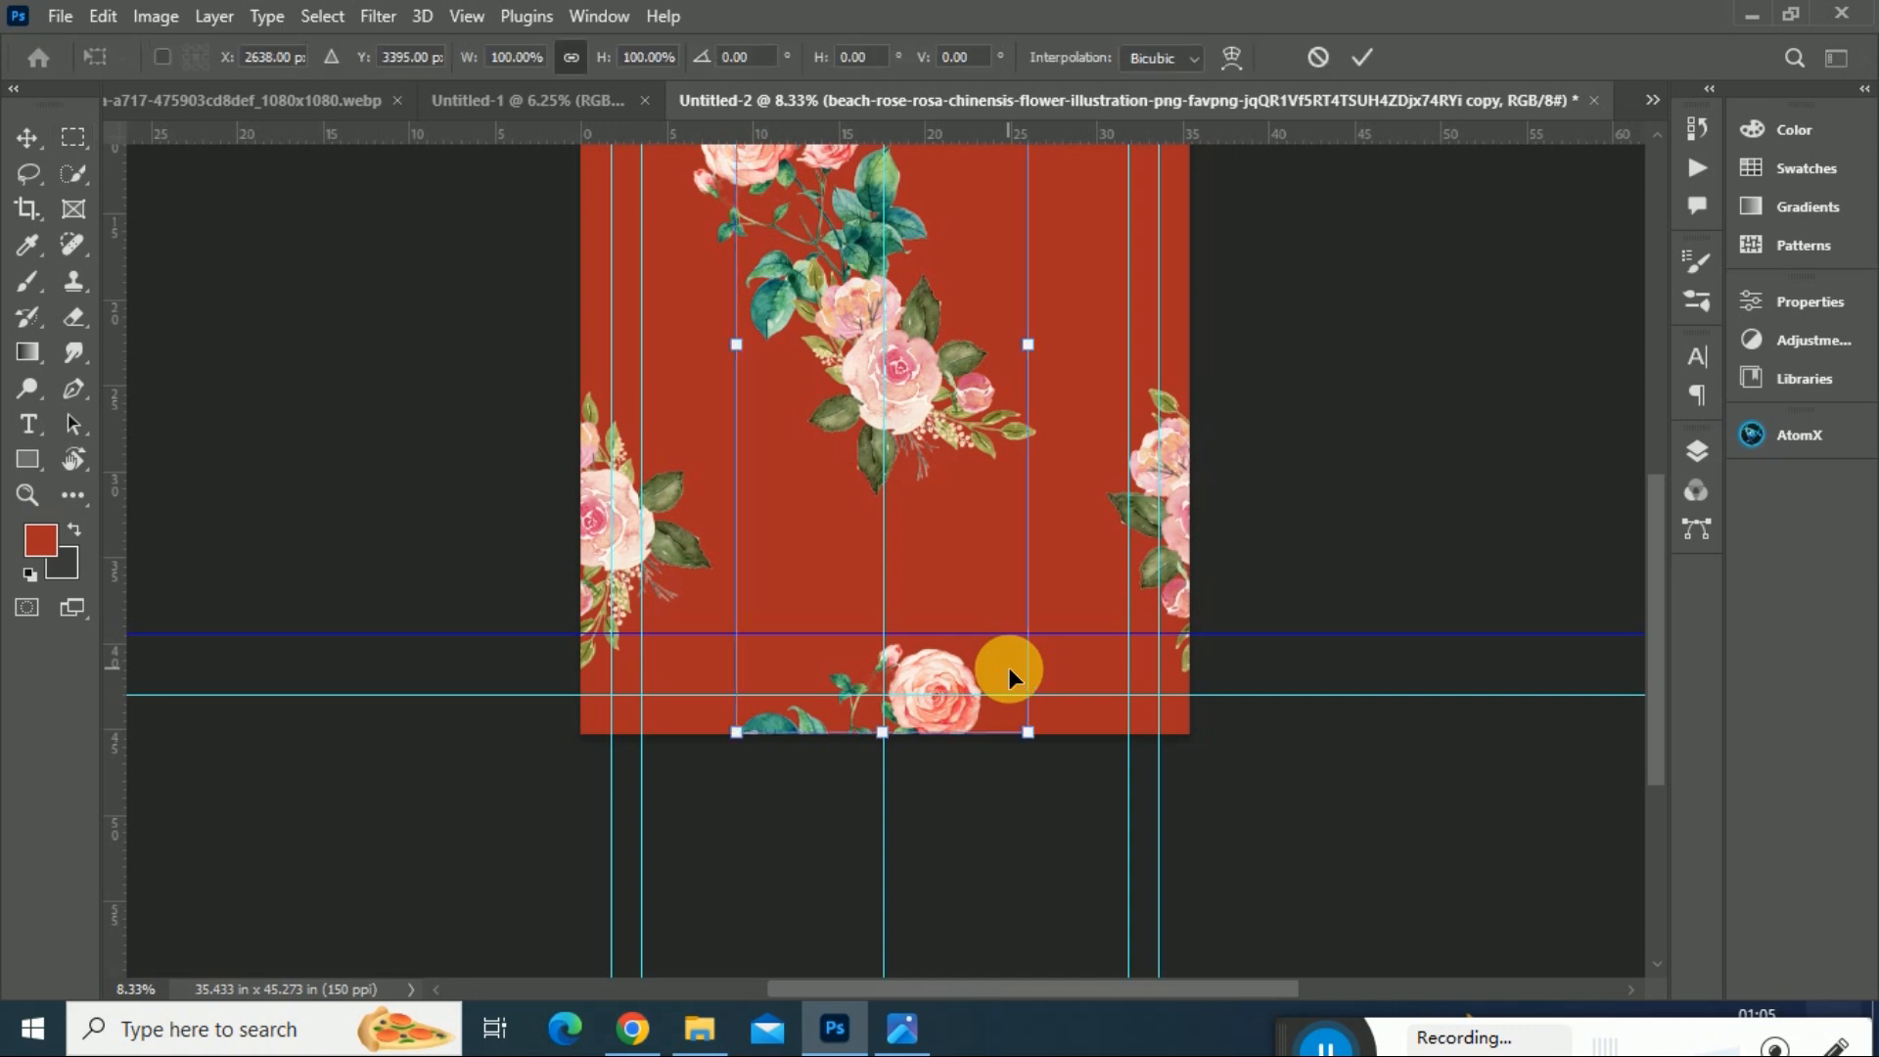
pyautogui.moveTo(953, 667); pyautogui.dragTo(1088, 677)
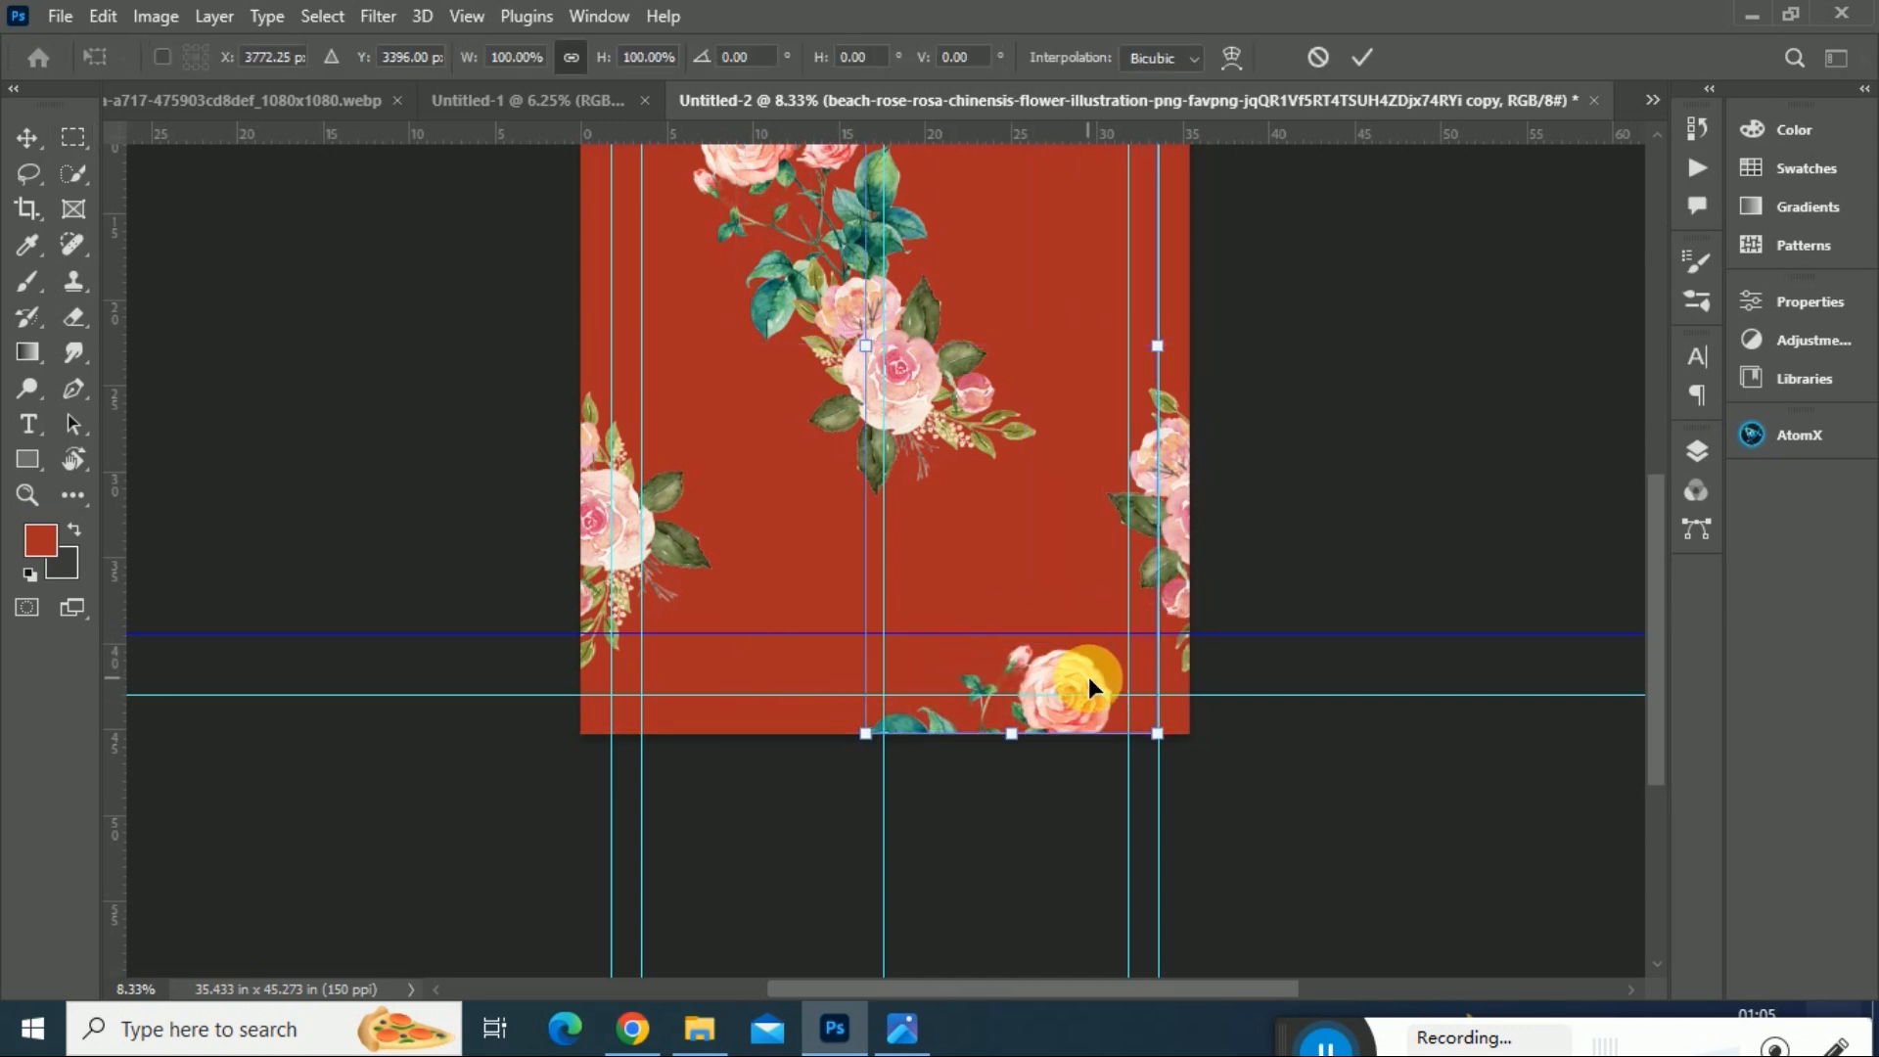
pyautogui.press('Return')
pyautogui.scroll(3, 1088, 677)
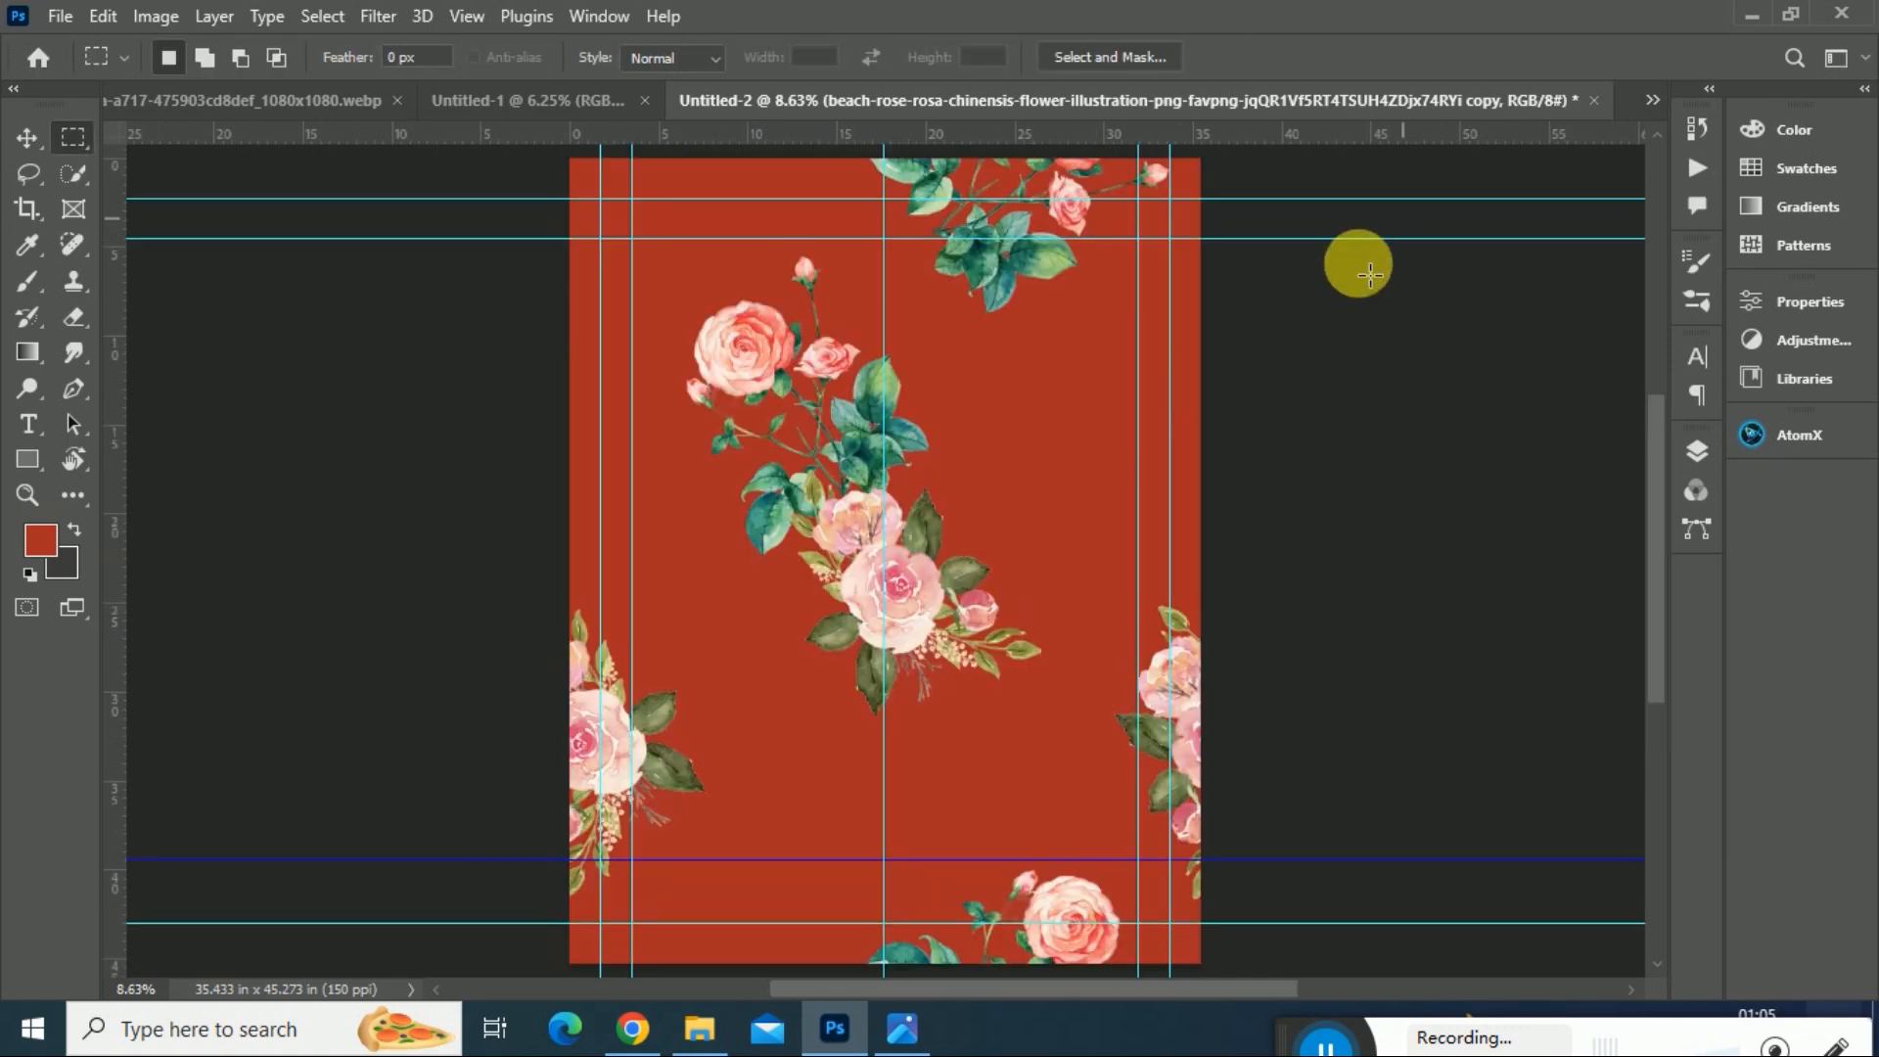
# - Place the 21-217761 floral-aquarela watercolor image from Downloads beside the central bouquet and enlarge it down and toward the page centre
pyautogui.click(694, 1030)
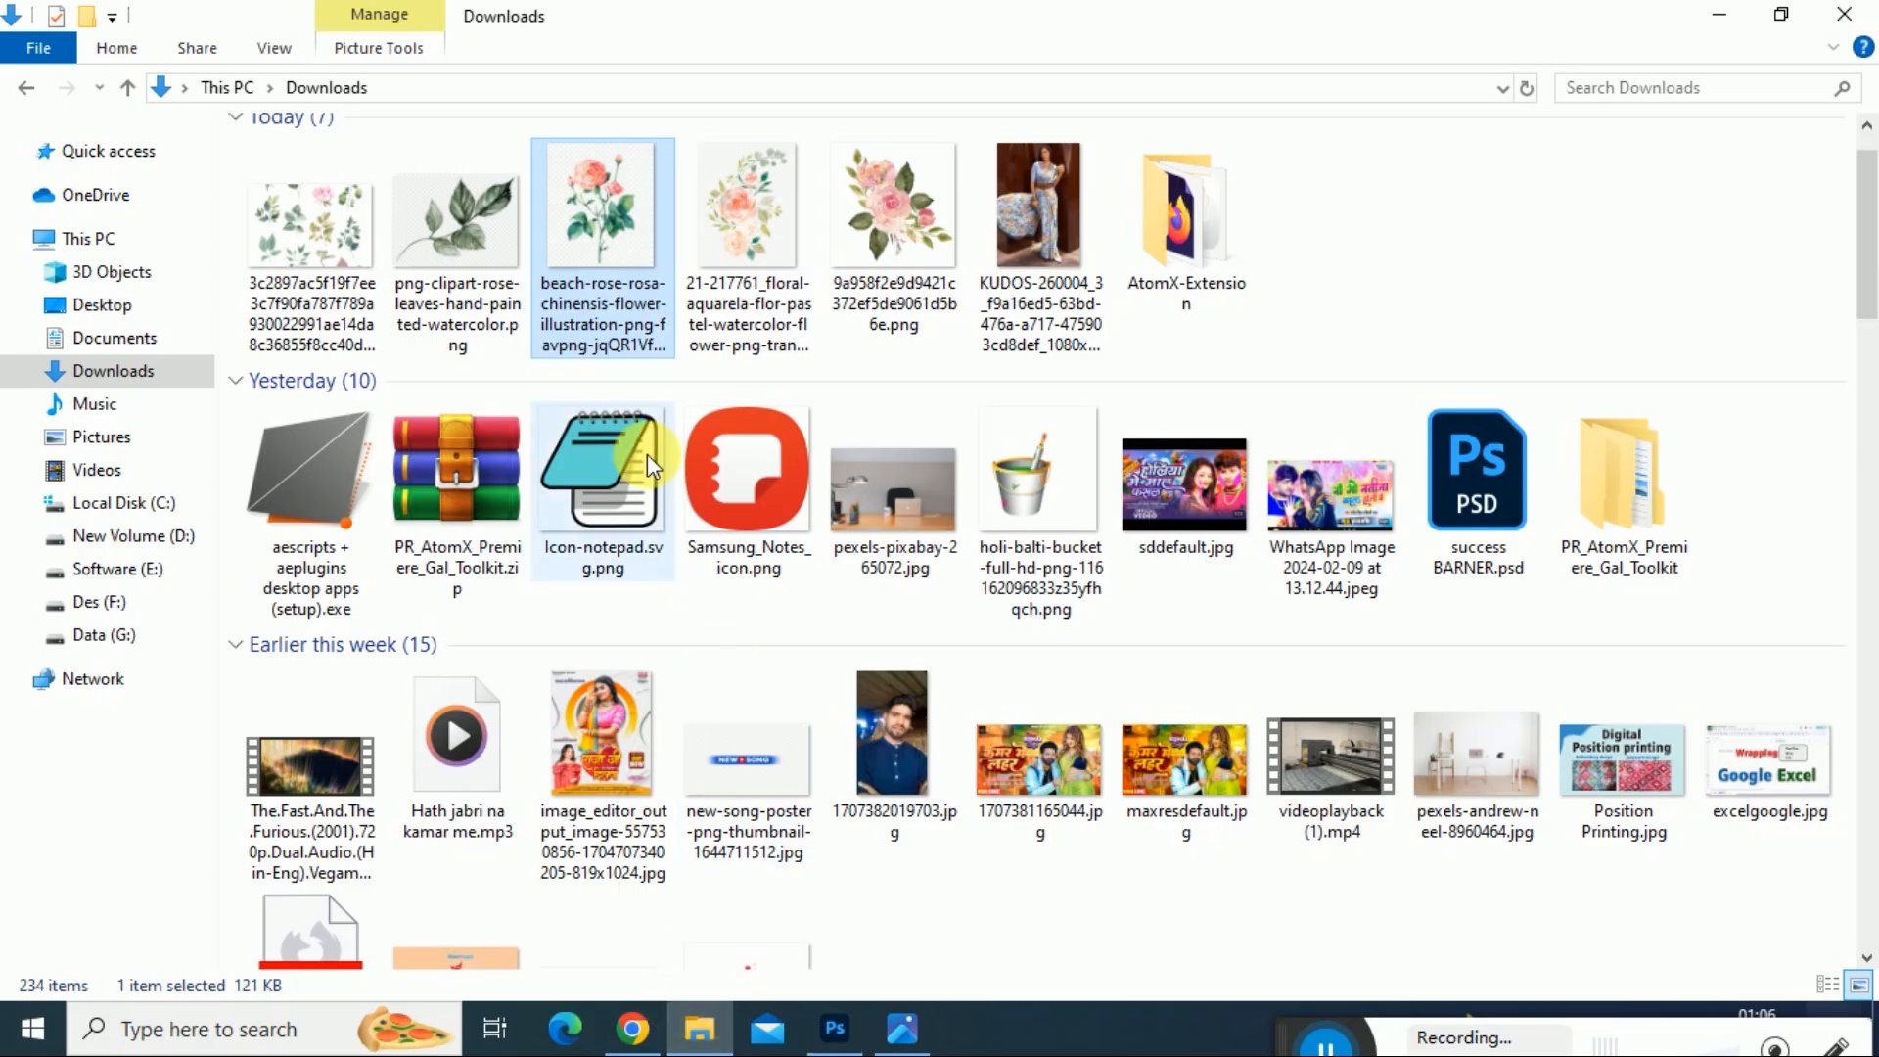
pyautogui.click(774, 223)
pyautogui.moveTo(751, 235); pyautogui.dragTo(1023, 541)
pyautogui.moveTo(949, 485); pyautogui.dragTo(1125, 361)
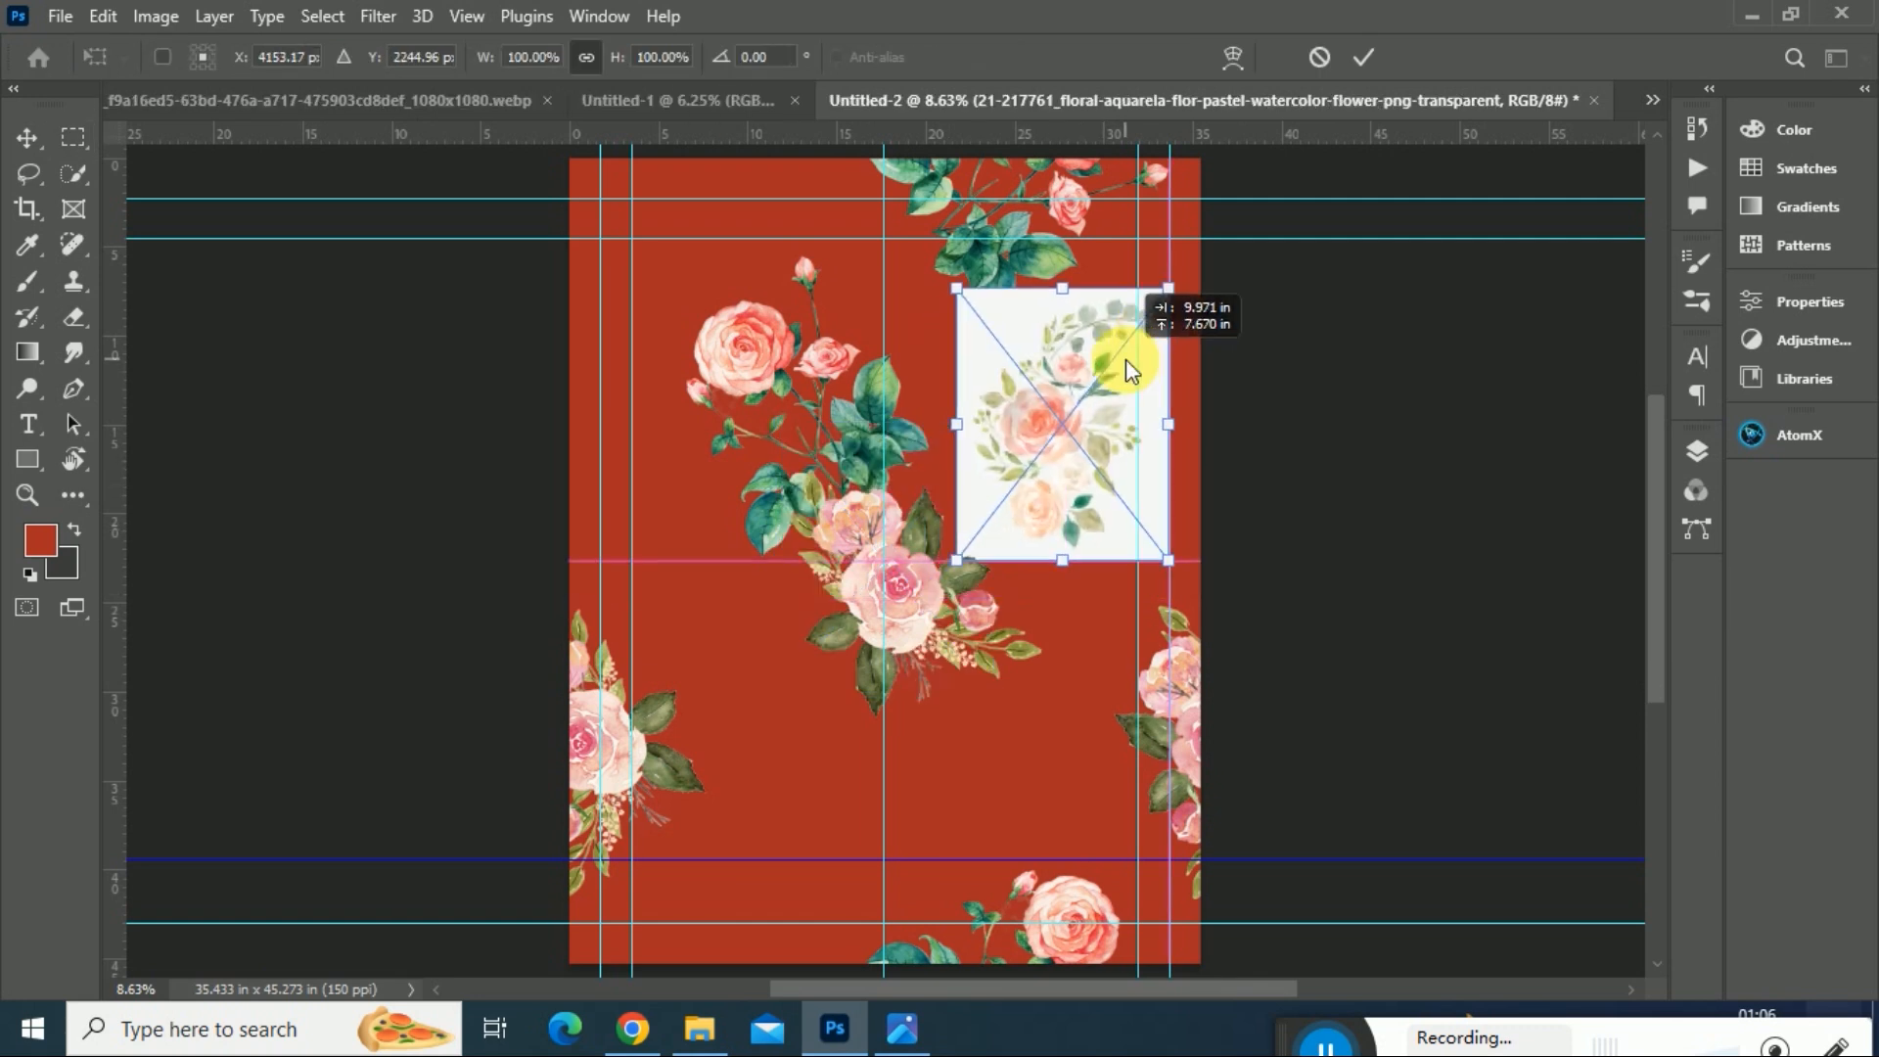
pyautogui.moveTo(968, 569); pyautogui.dragTo(902, 638)
# - Set the blend mode of the 21-217761 floral layer to Linear Light
pyautogui.press('m')
pyautogui.hotkey('ctrl', '+')
pyautogui.hotkey('ctrl', '+')
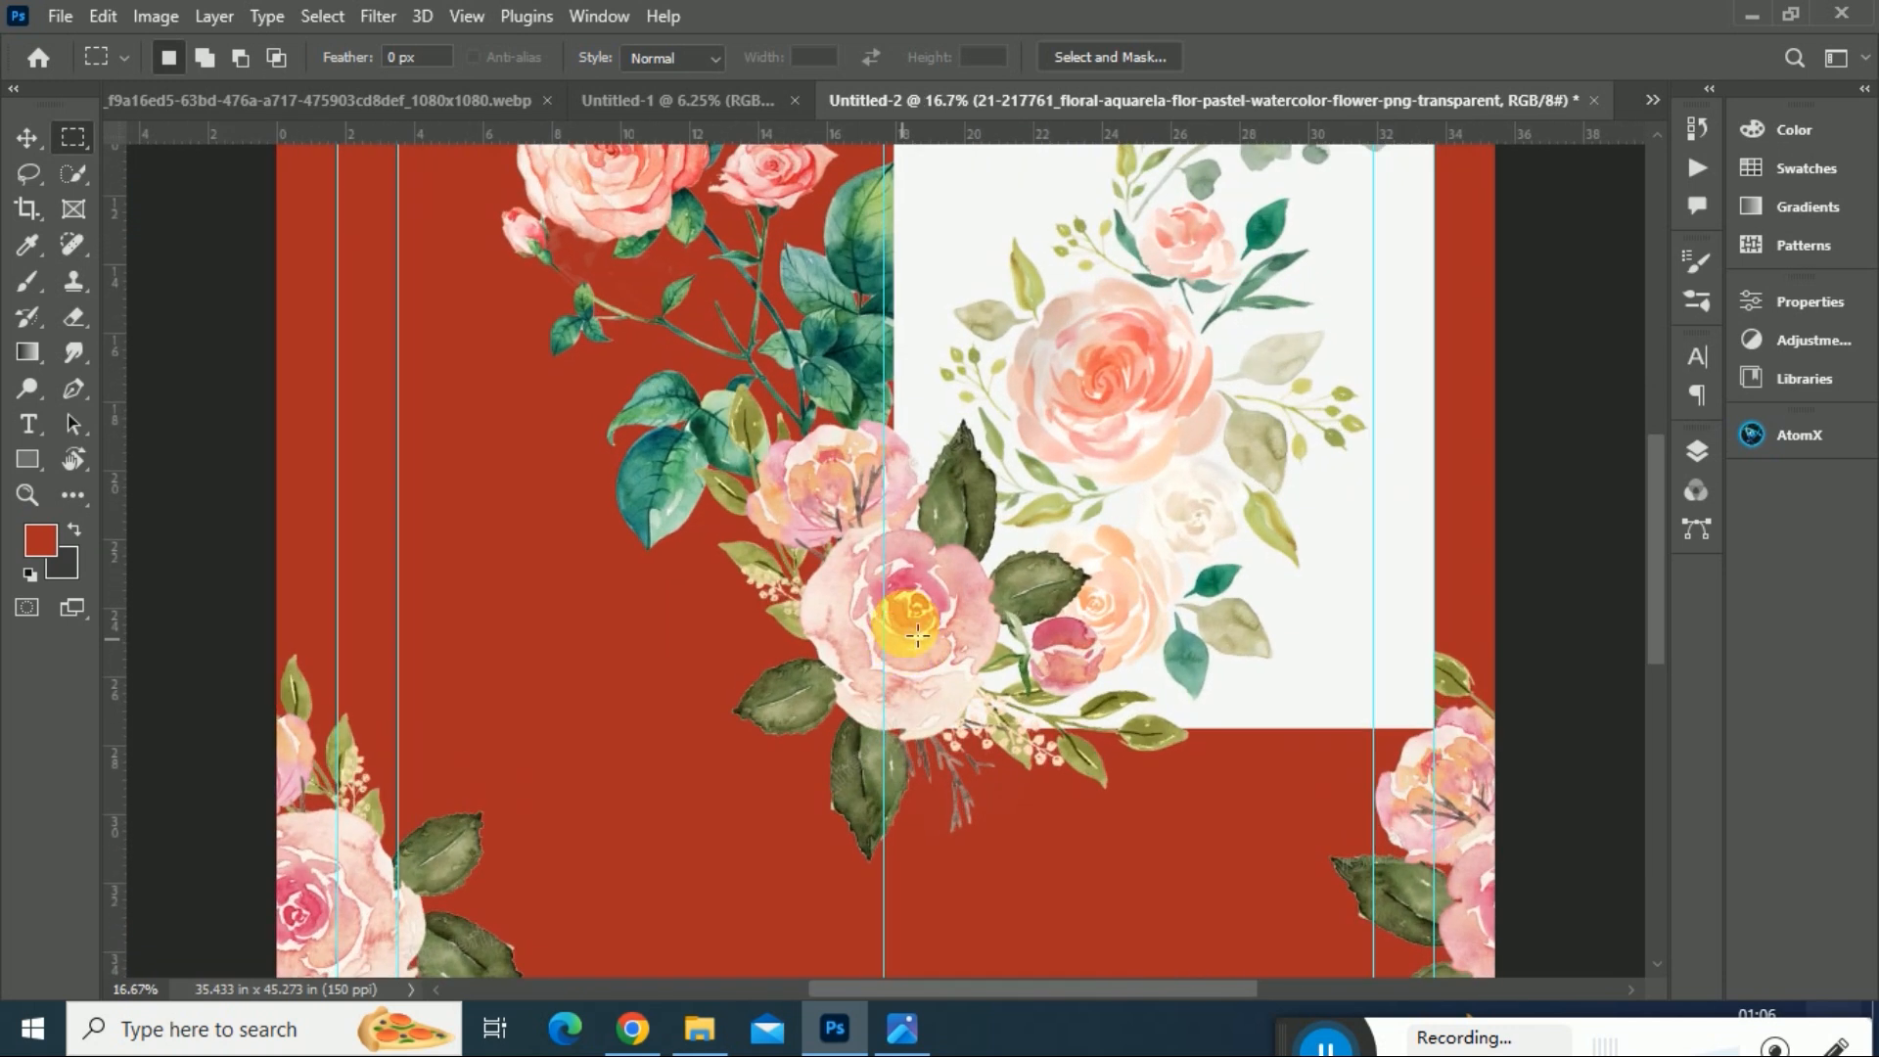
pyautogui.moveTo(916, 990); pyautogui.dragTo(1038, 966)
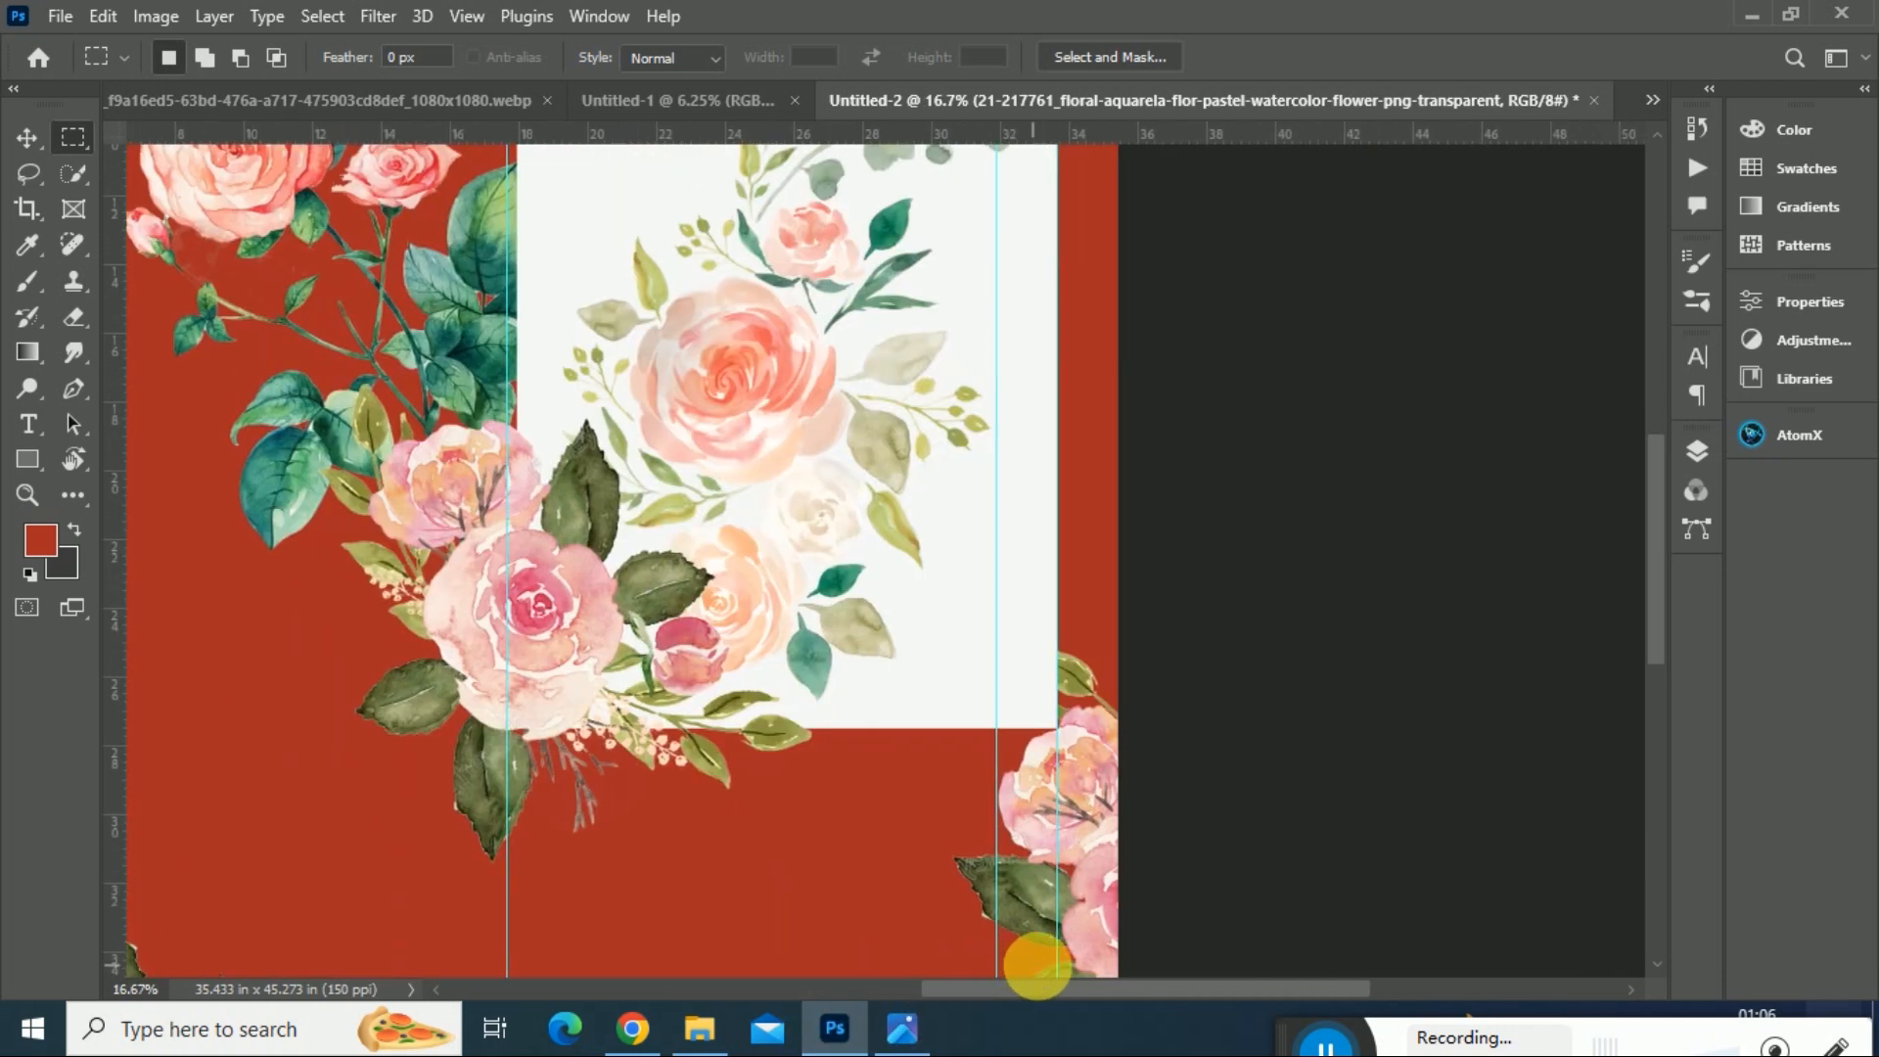
pyautogui.click(1703, 448)
pyautogui.click(1475, 401)
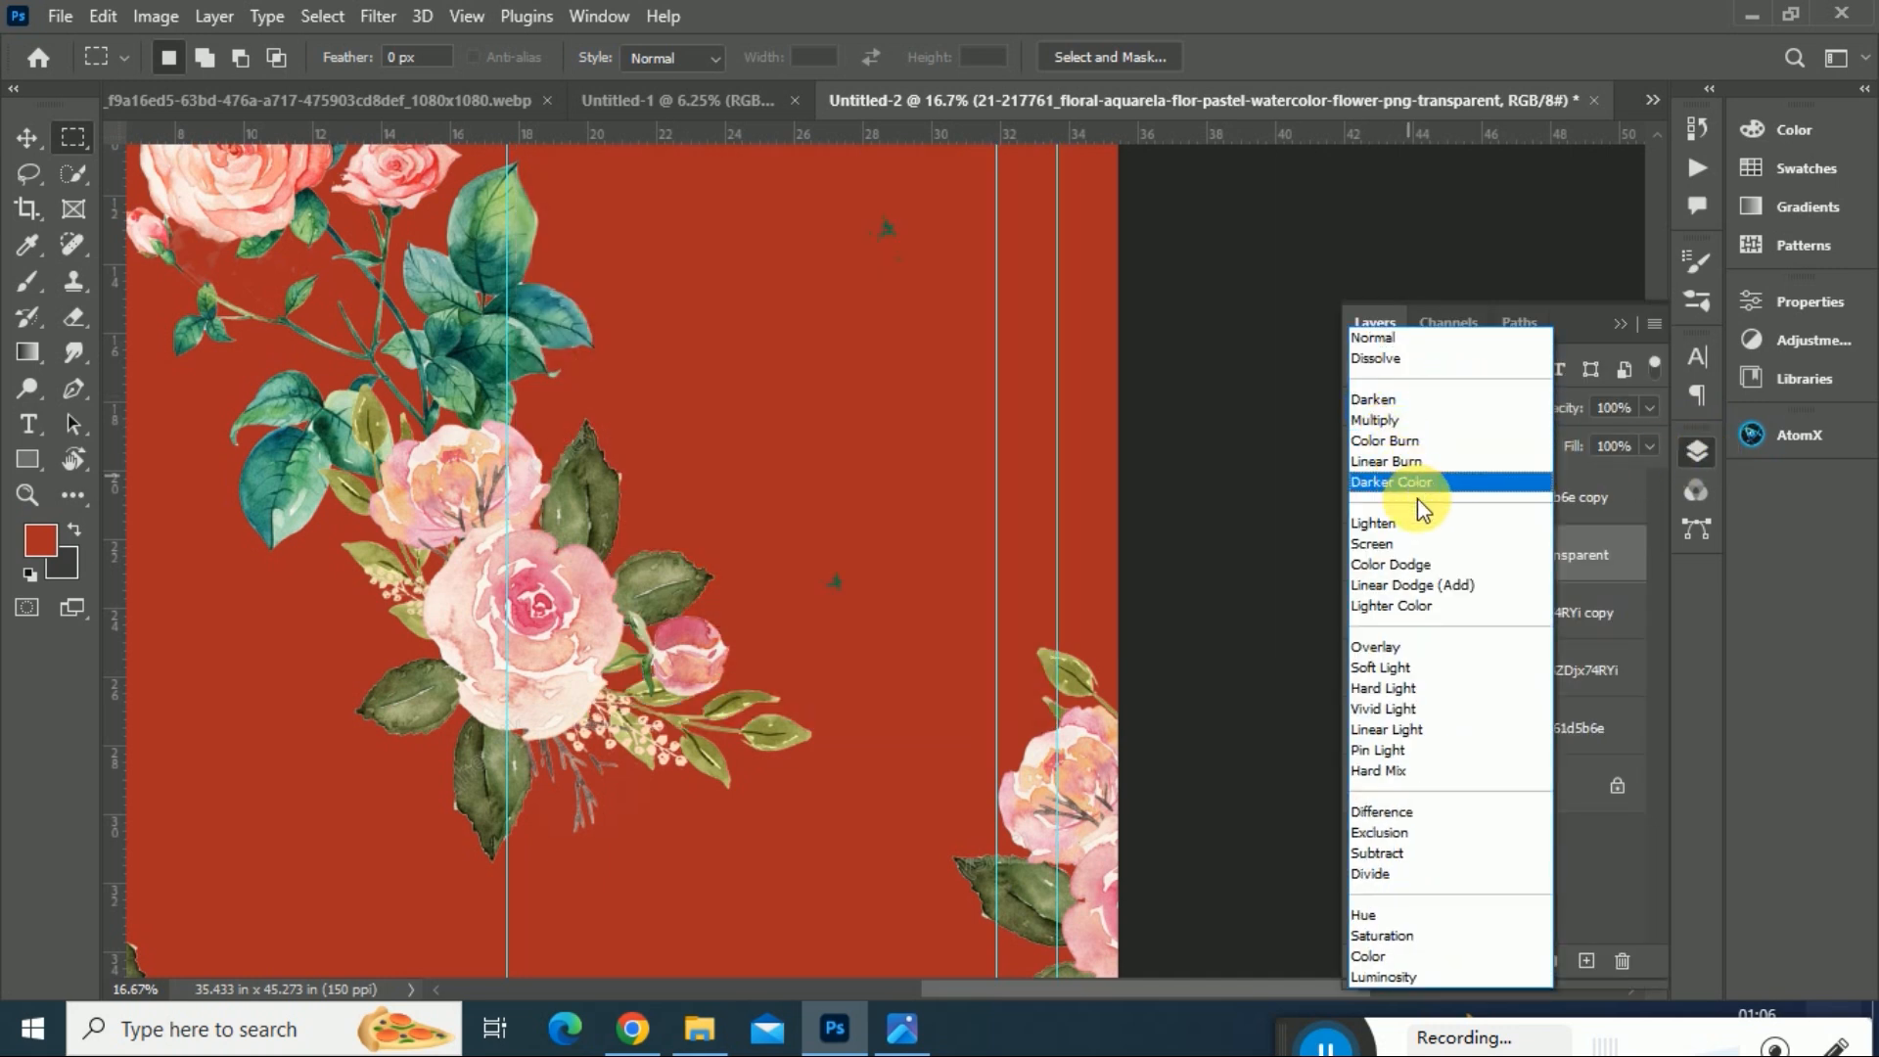
pyautogui.click(1386, 729)
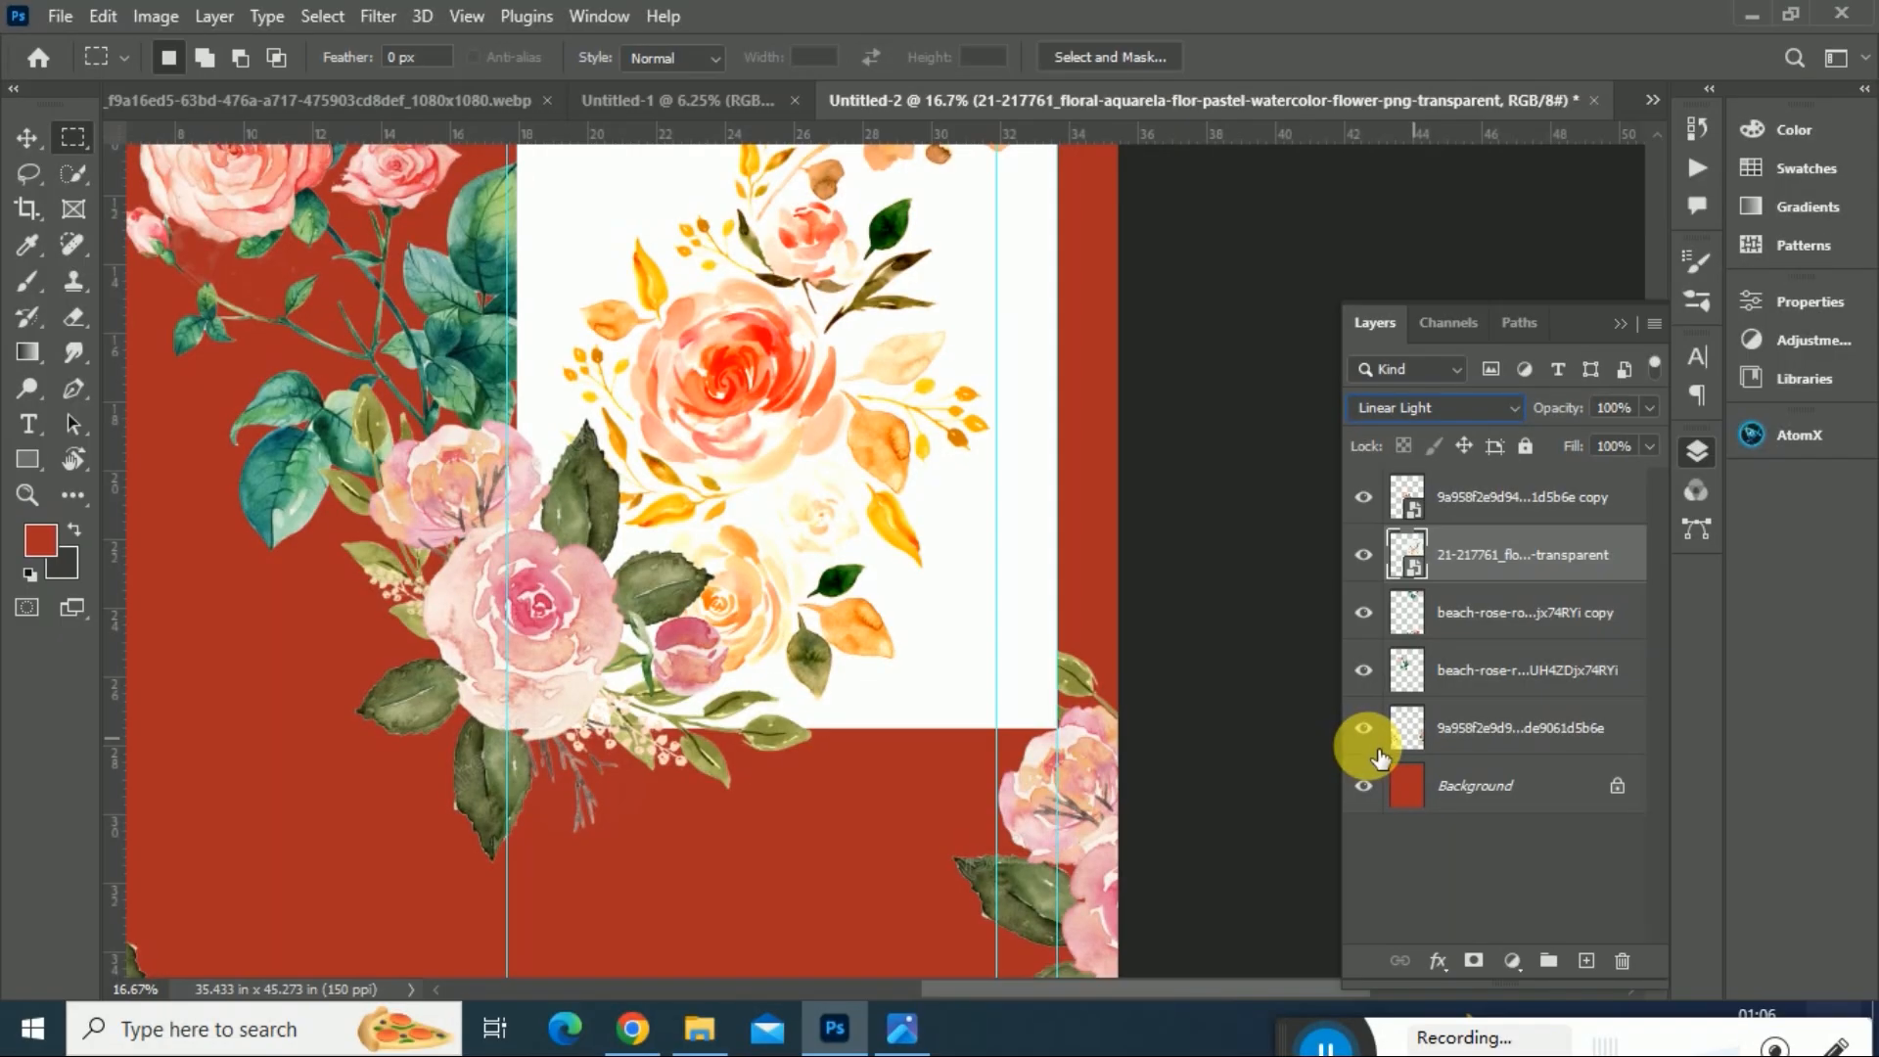
# - Select the floral image's white background with the Magic Wand at tolerance 24, rasterize the layer, and delete the background
pyautogui.hotkey('ctrl', '0')
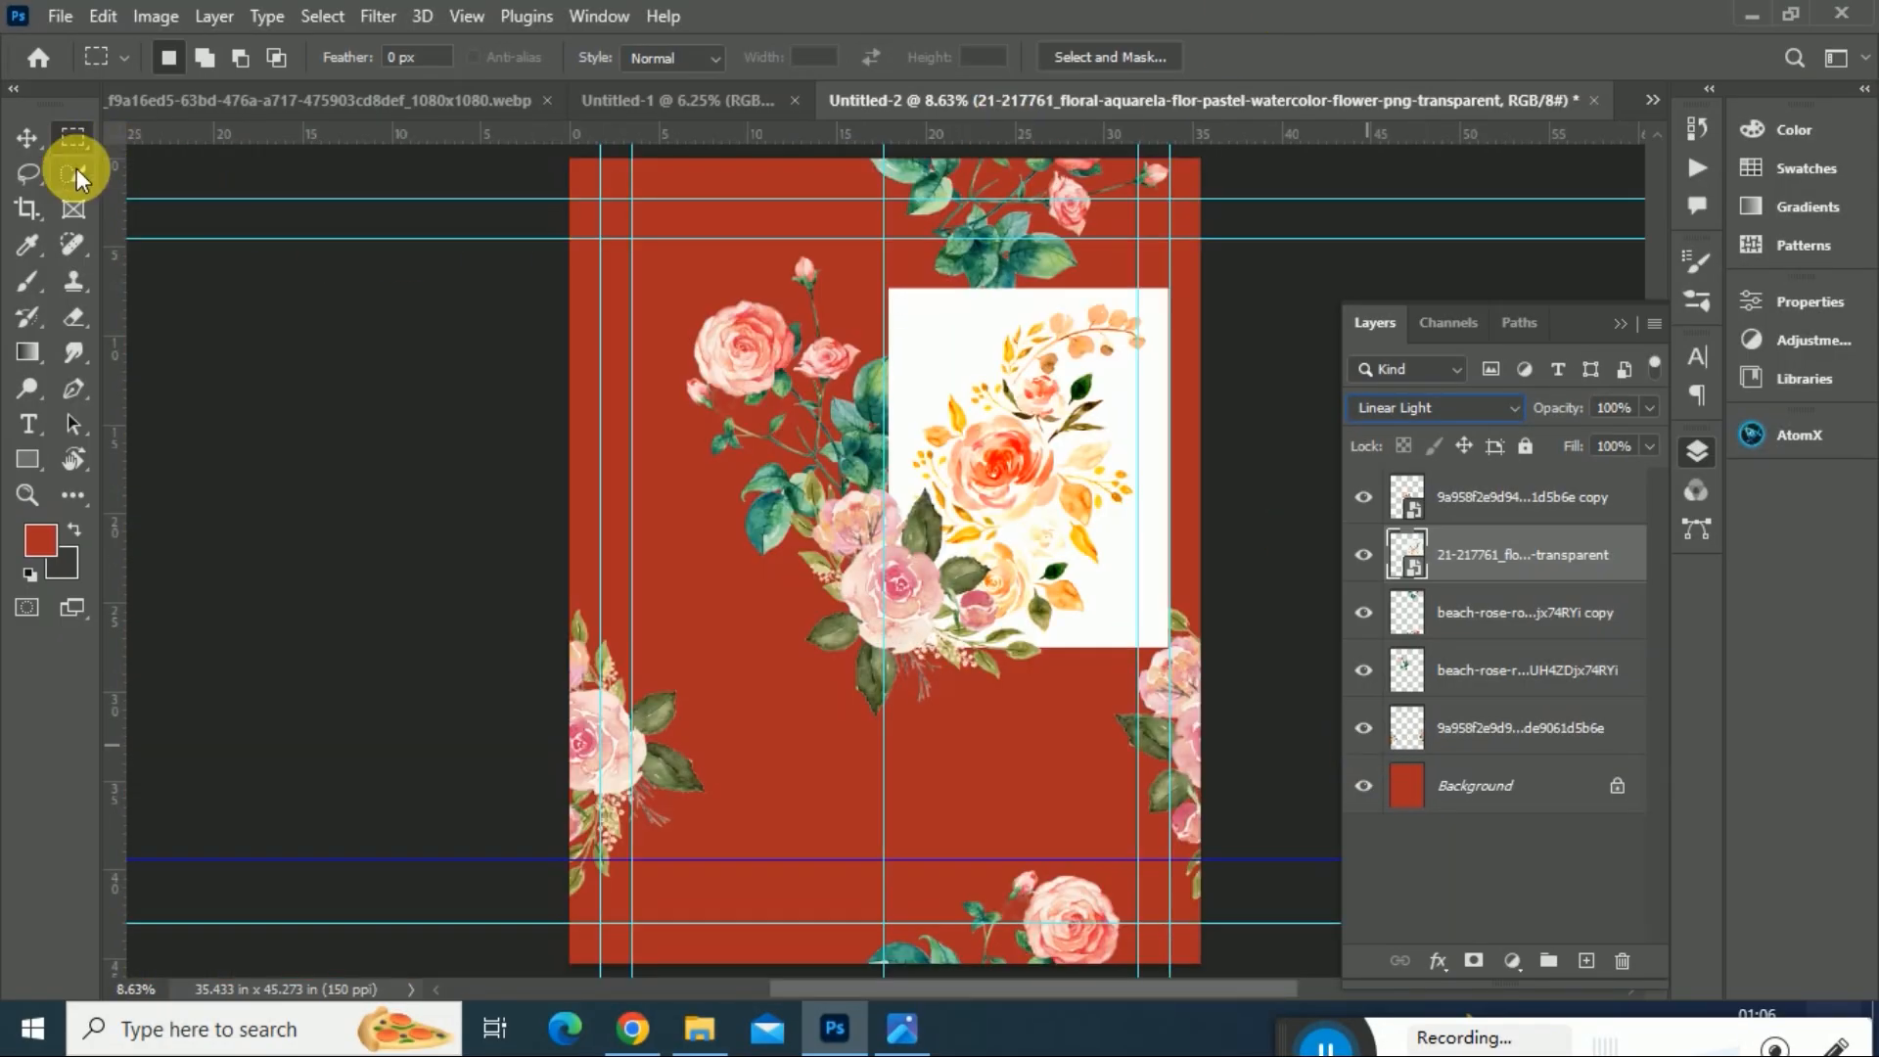
pyautogui.moveTo(78, 173)
pyautogui.mouseDown()
pyautogui.moveTo(178, 202)
pyautogui.moveTo(180, 226)
pyautogui.mouseUp()
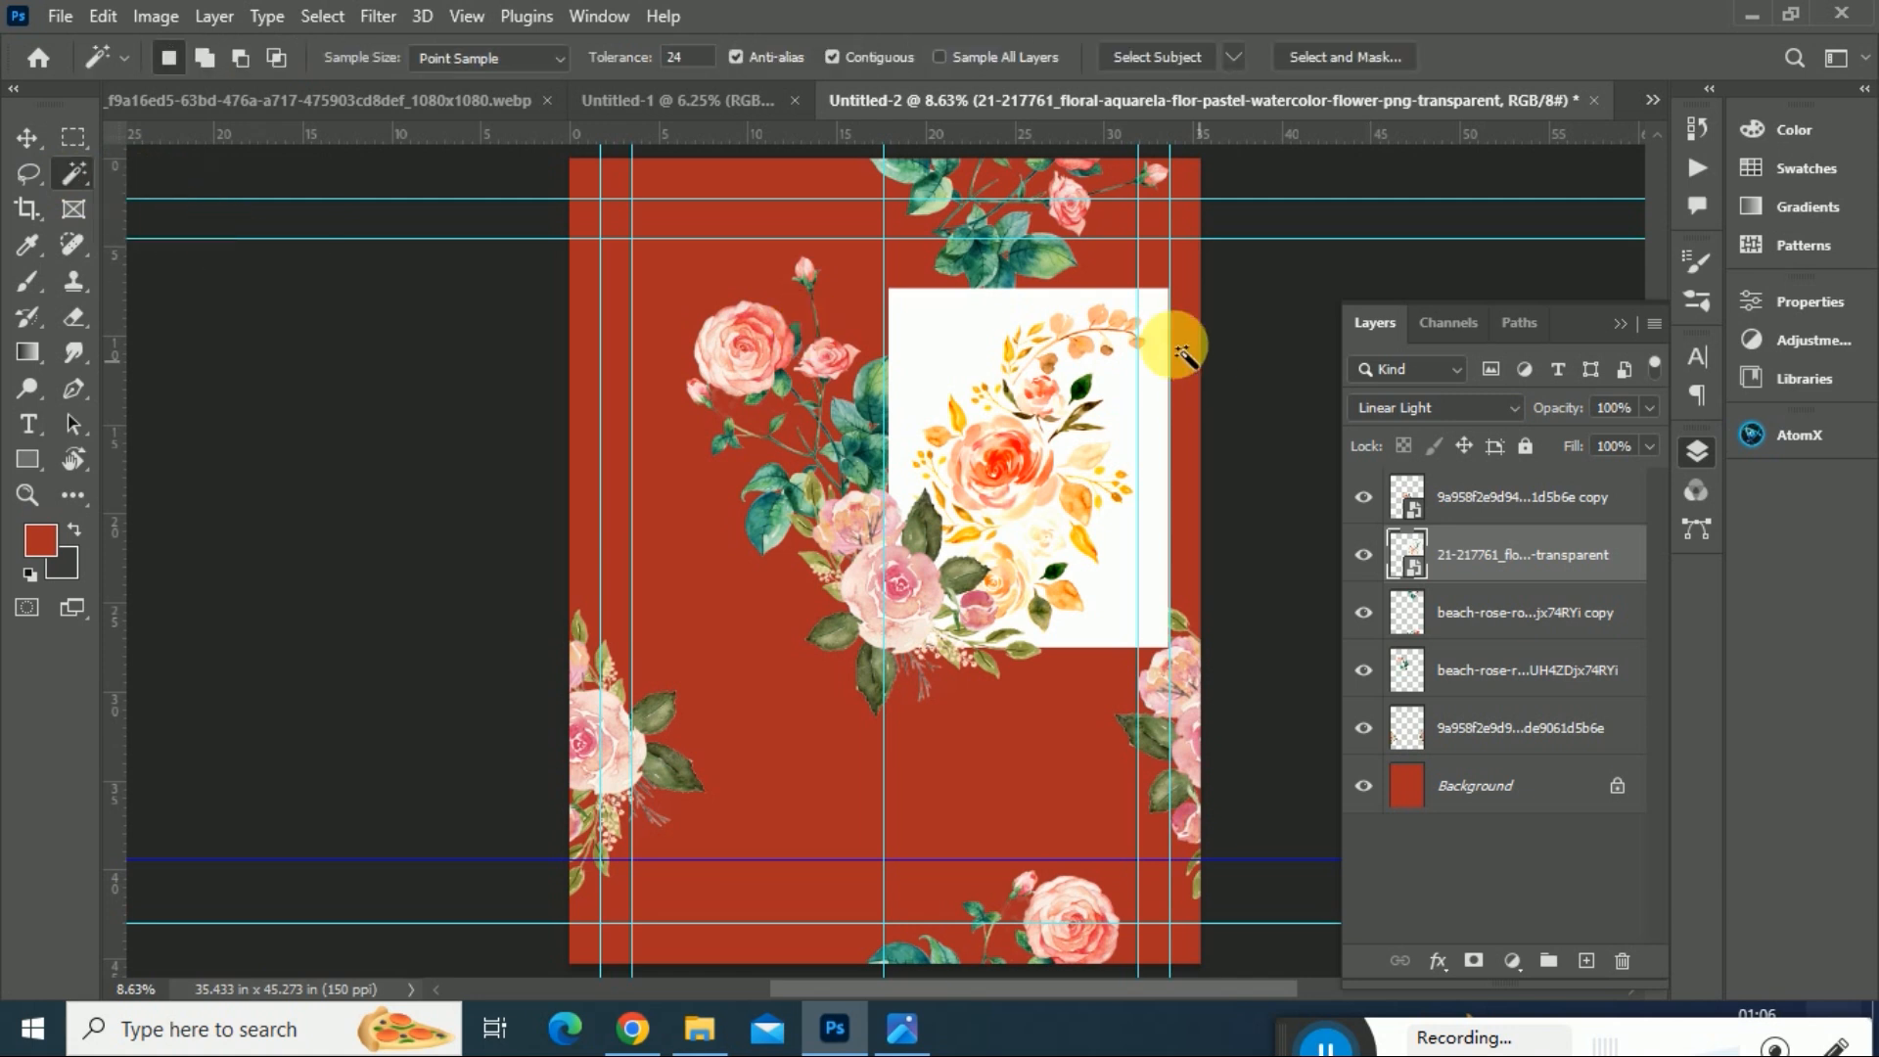
pyautogui.click(978, 327)
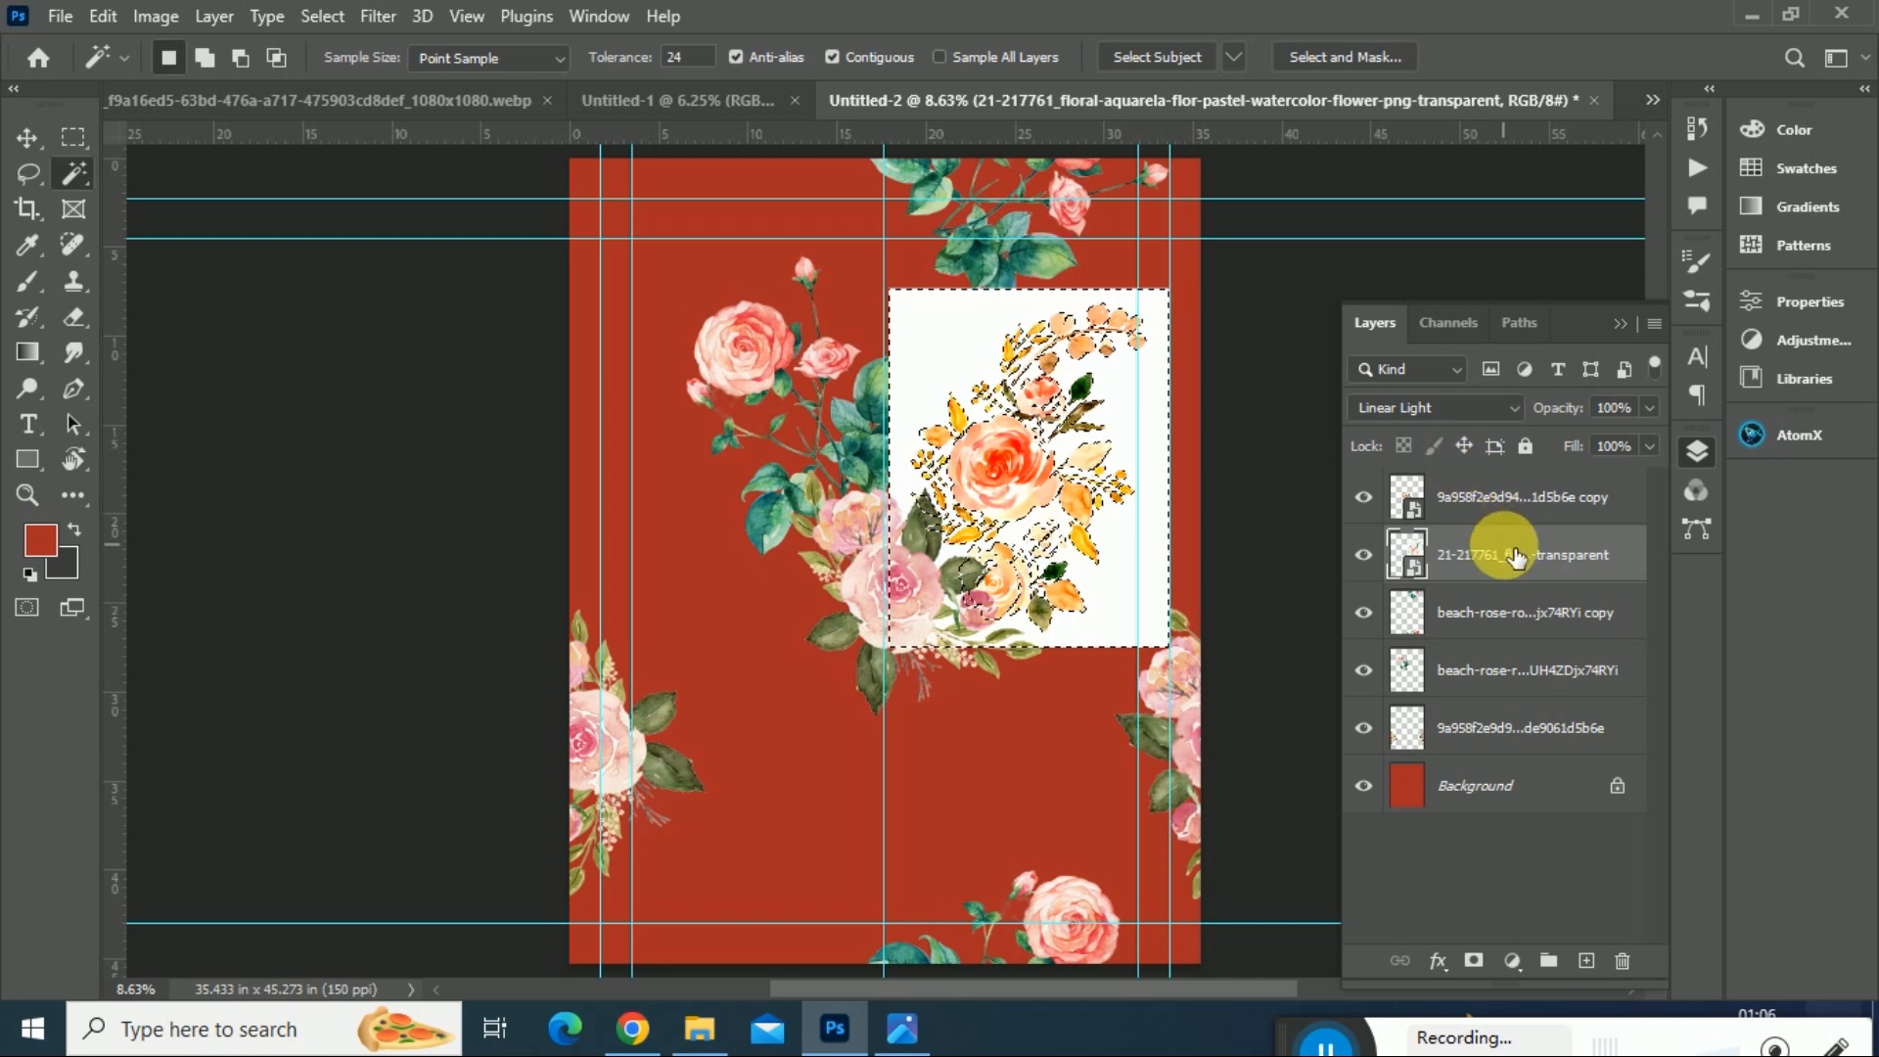
pyautogui.click(1363, 555)
pyautogui.click(1365, 556)
pyautogui.rightClick(1493, 556)
pyautogui.click(1561, 577)
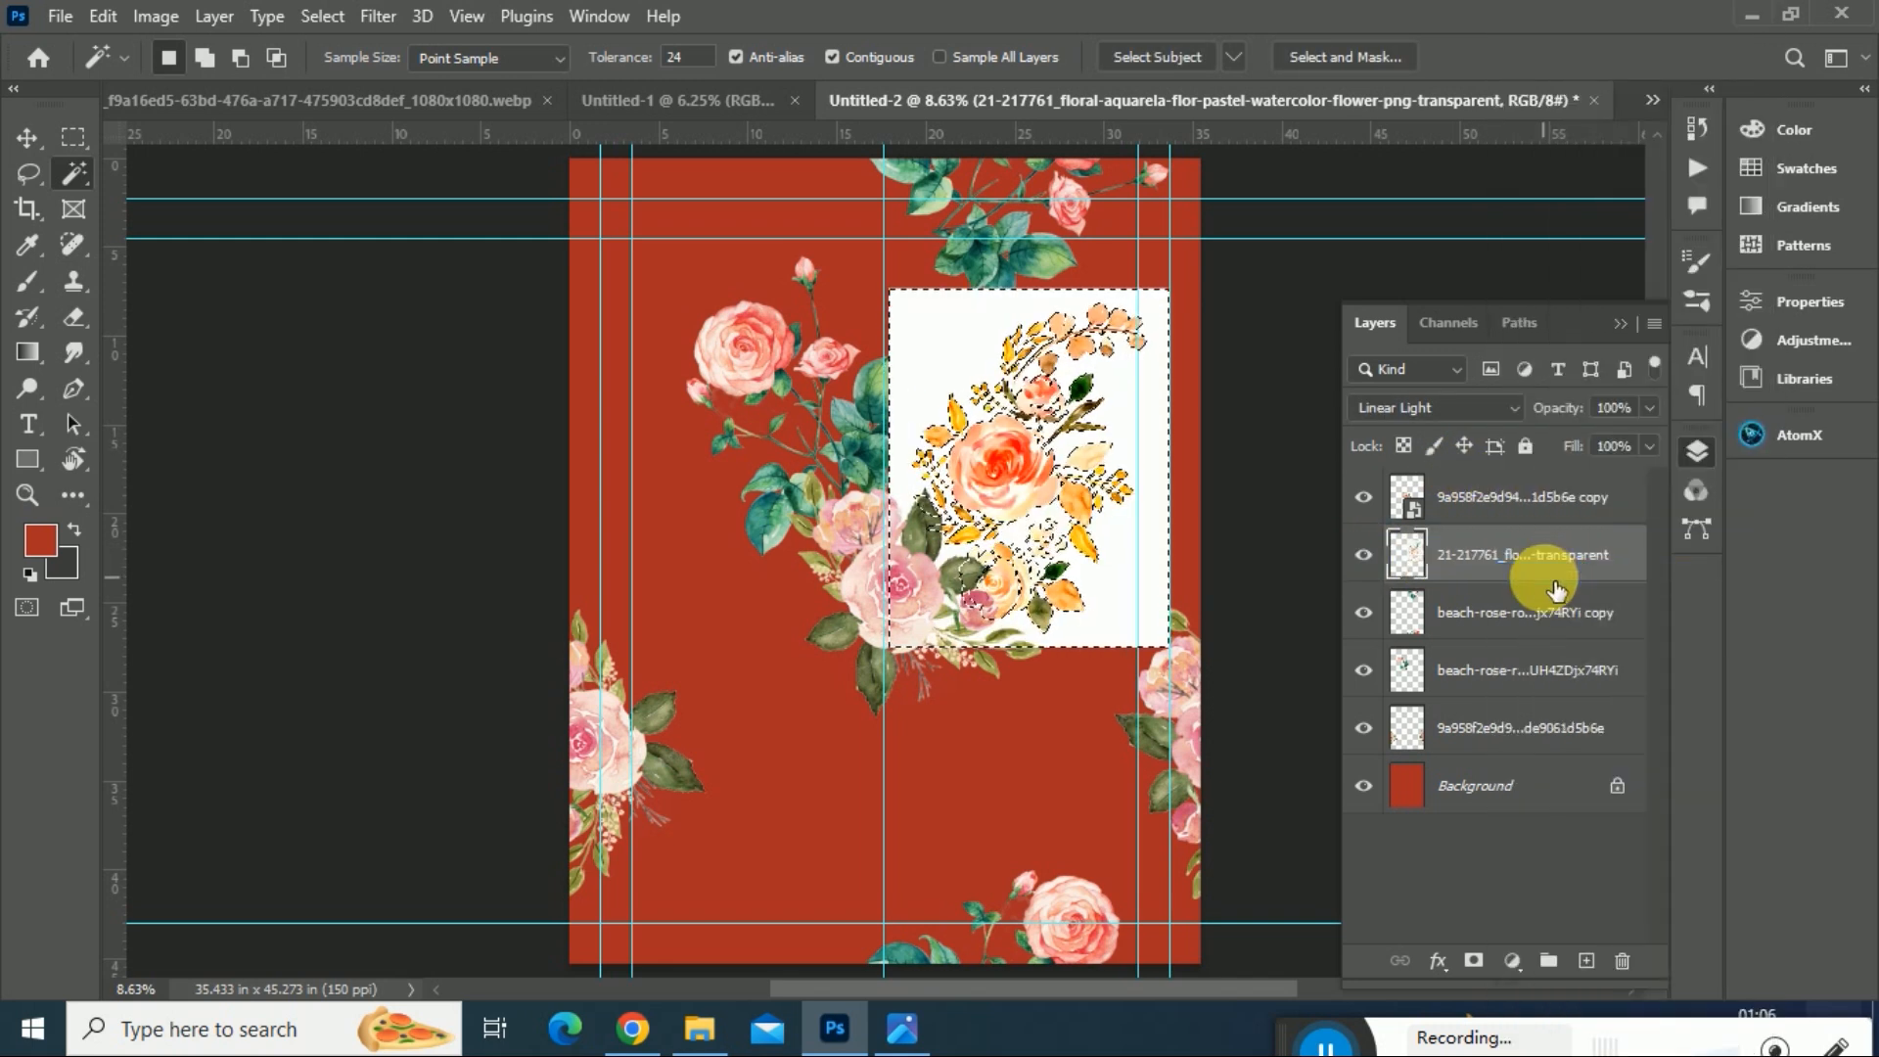
pyautogui.hotkey('ctrl', 'd')
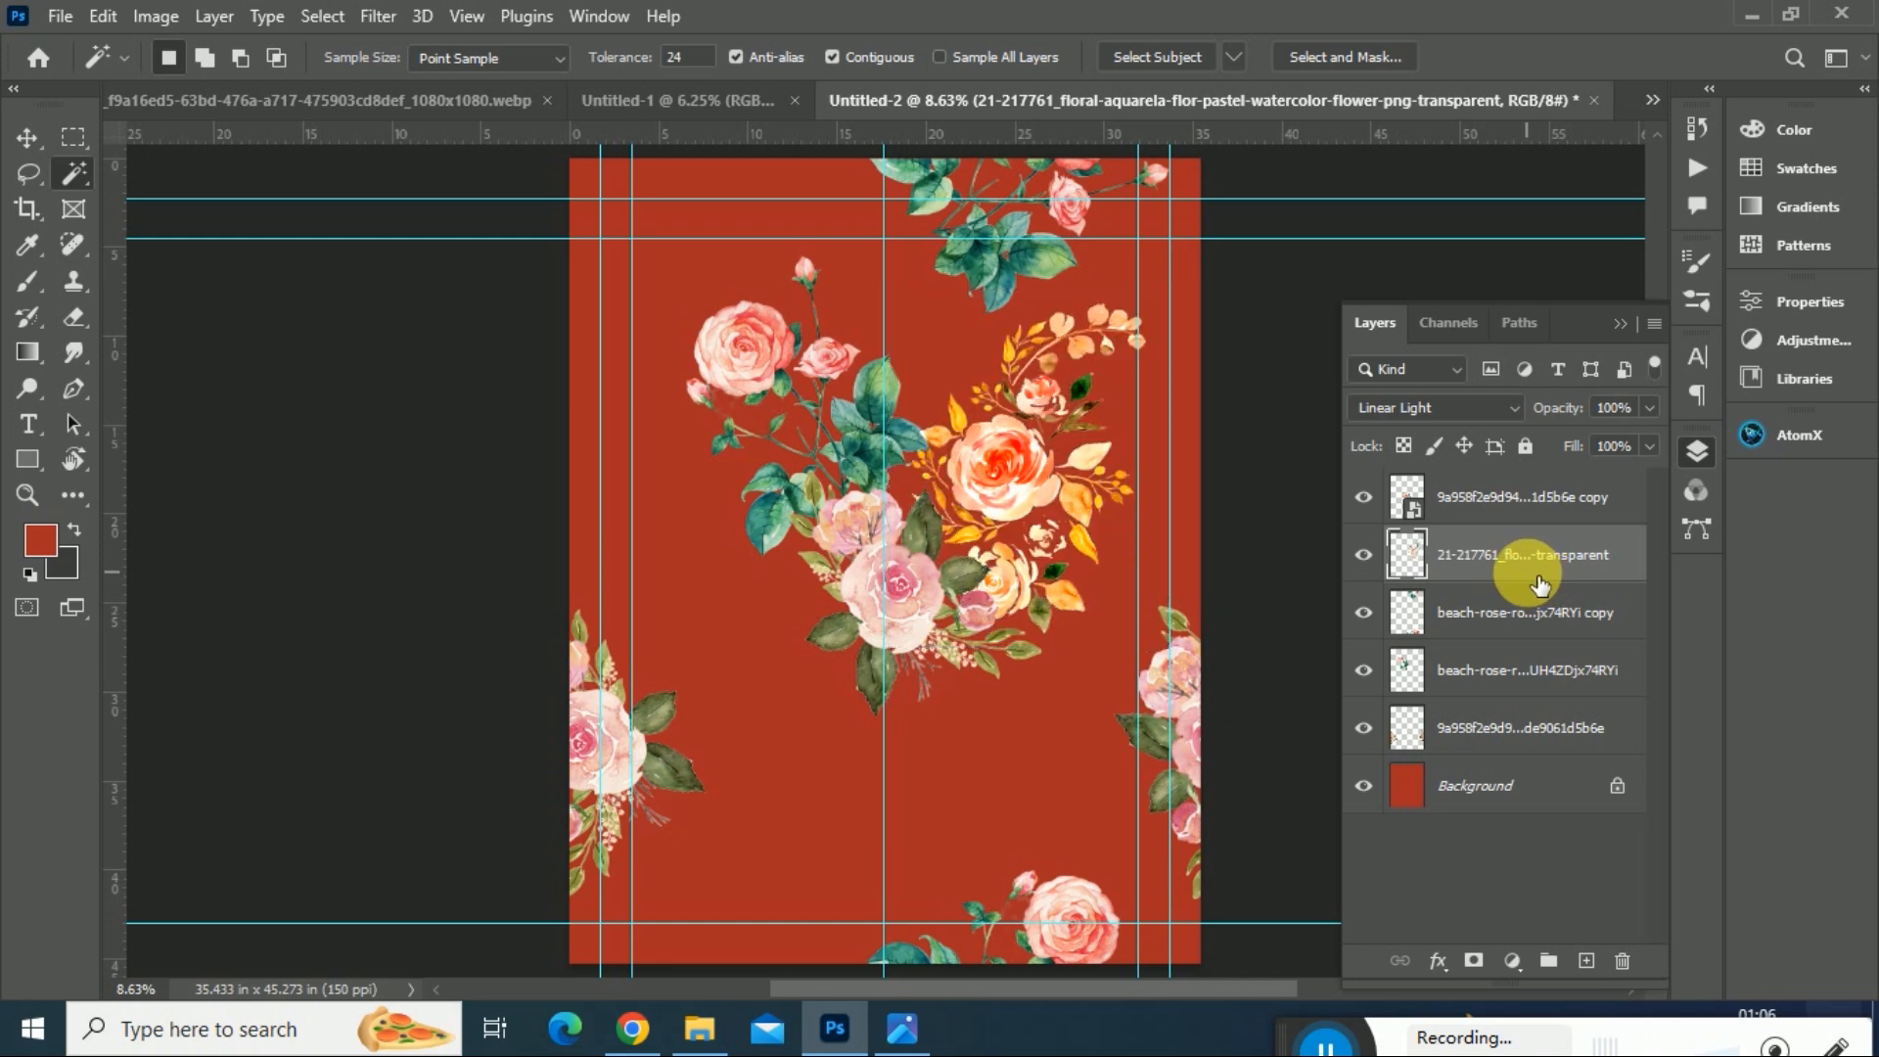
# - Move the cut-out orange floral bouquet up and against the page's right edge
pyautogui.hotkey('ctrl', 't')
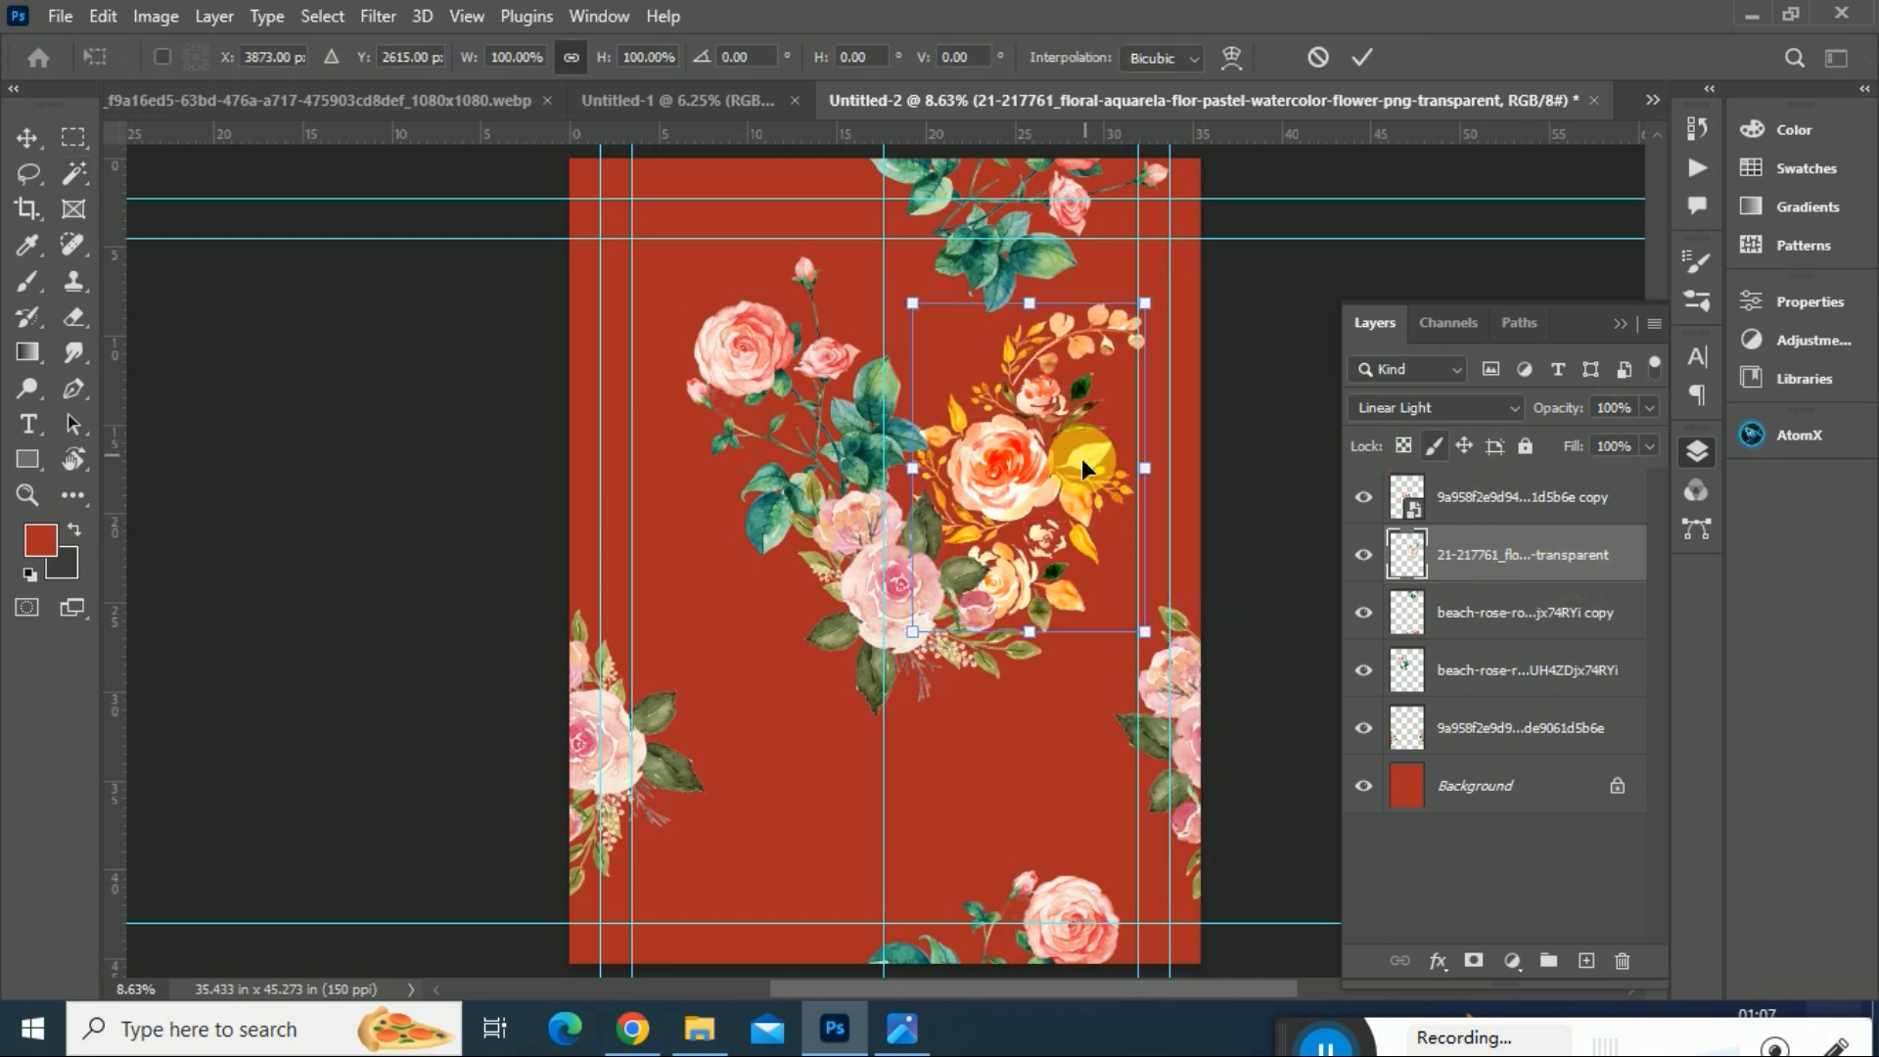
pyautogui.moveTo(1033, 474); pyautogui.dragTo(1082, 450)
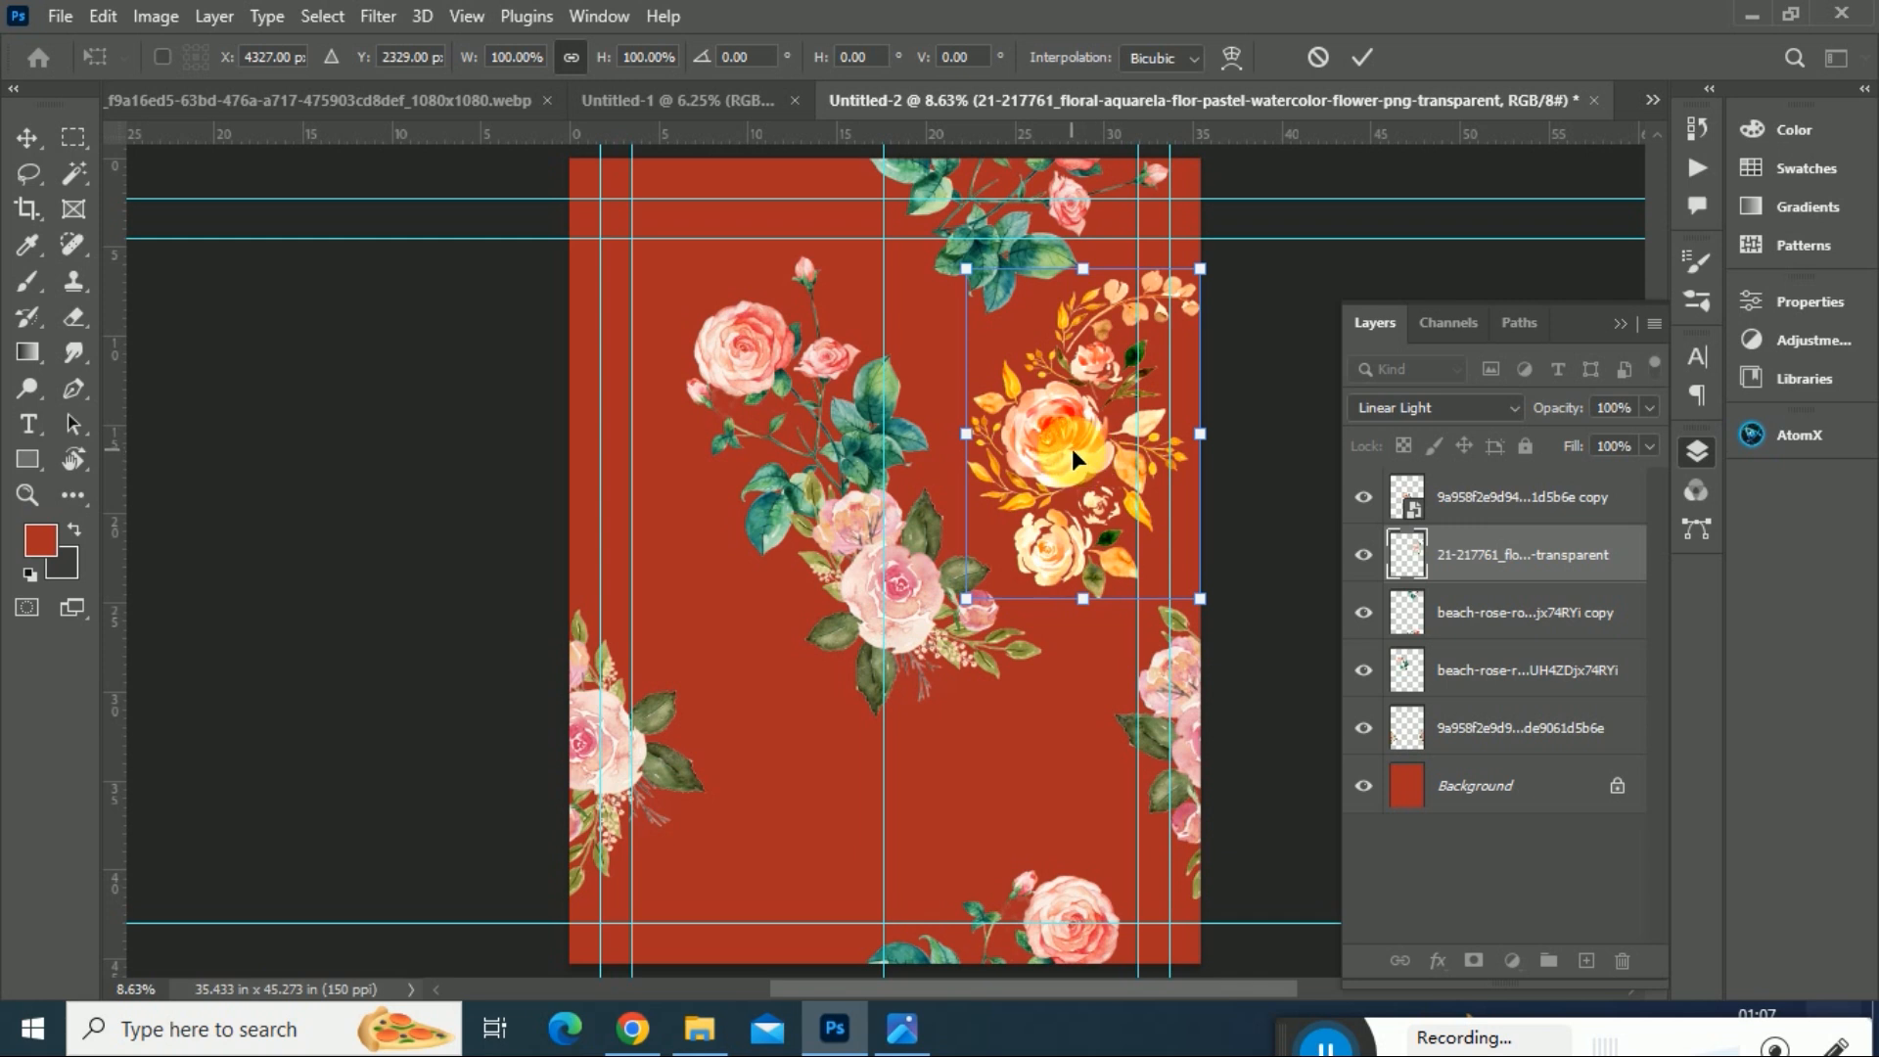
pyautogui.press('Return')
pyautogui.press('w')
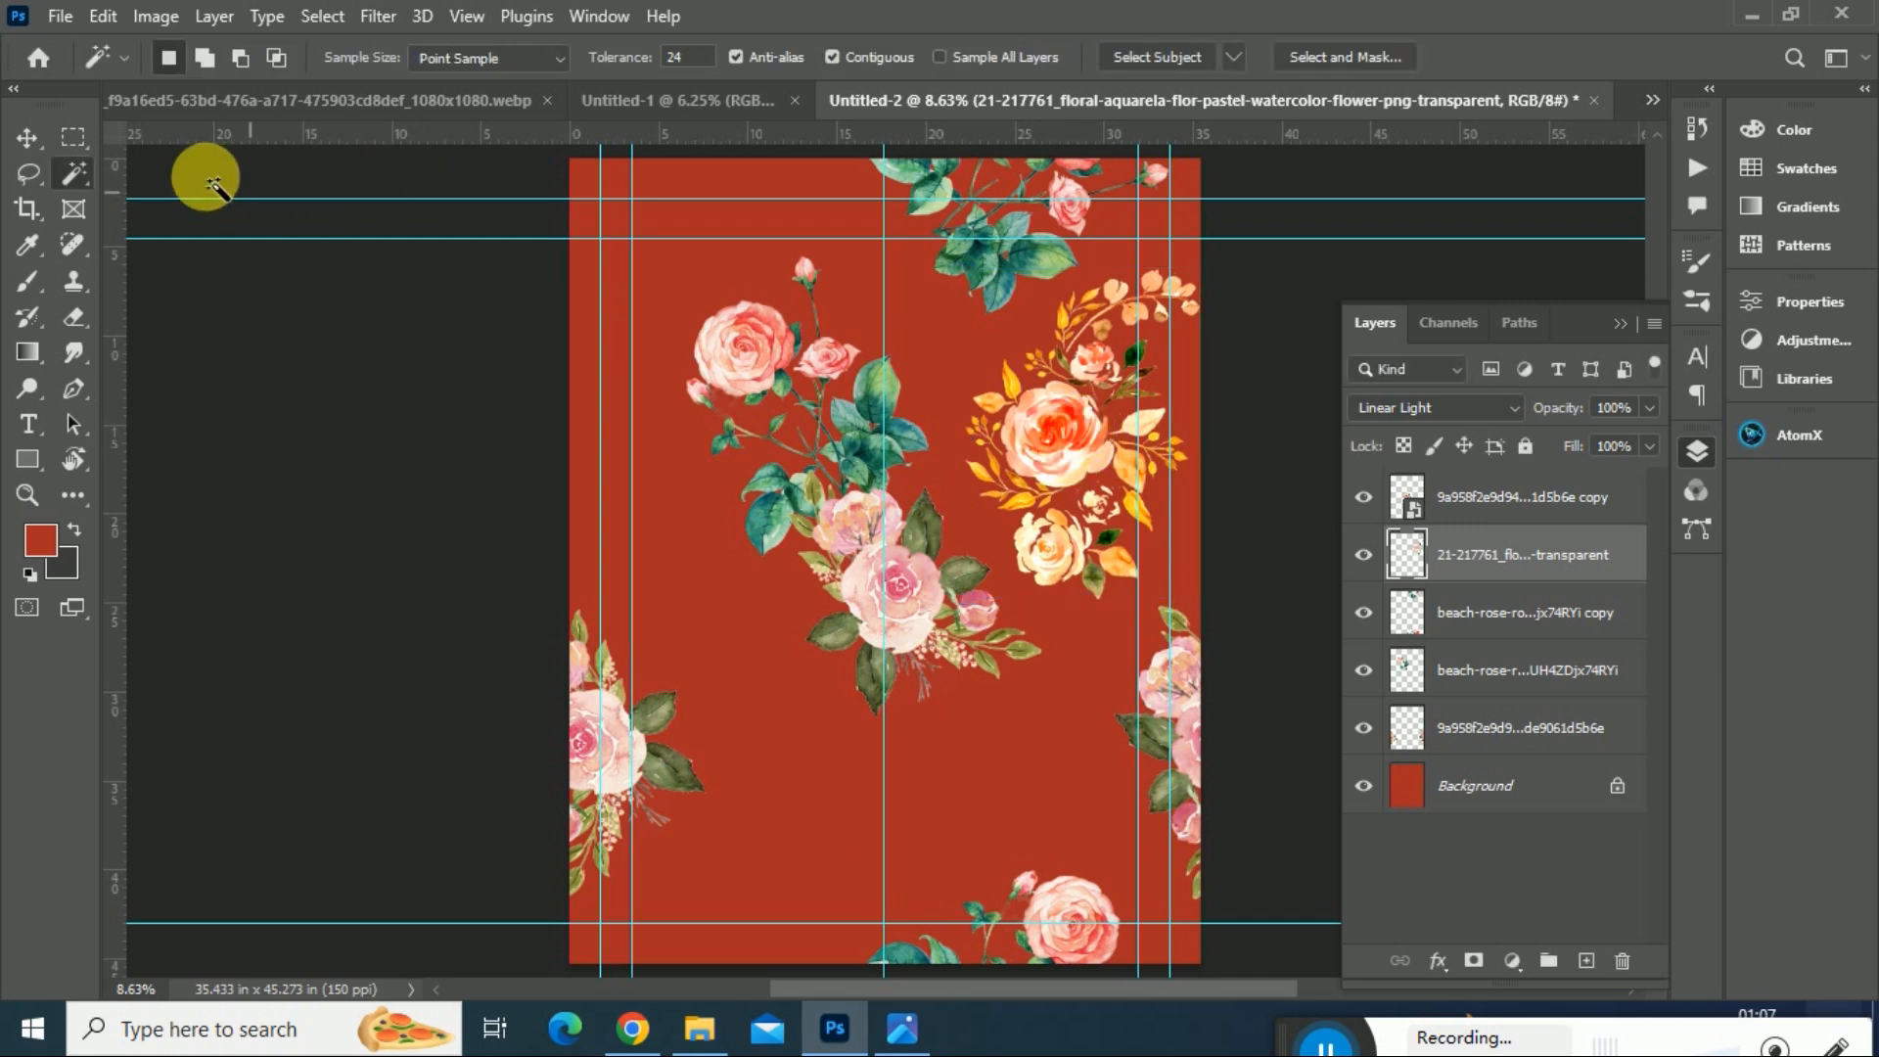
pyautogui.click(74, 137)
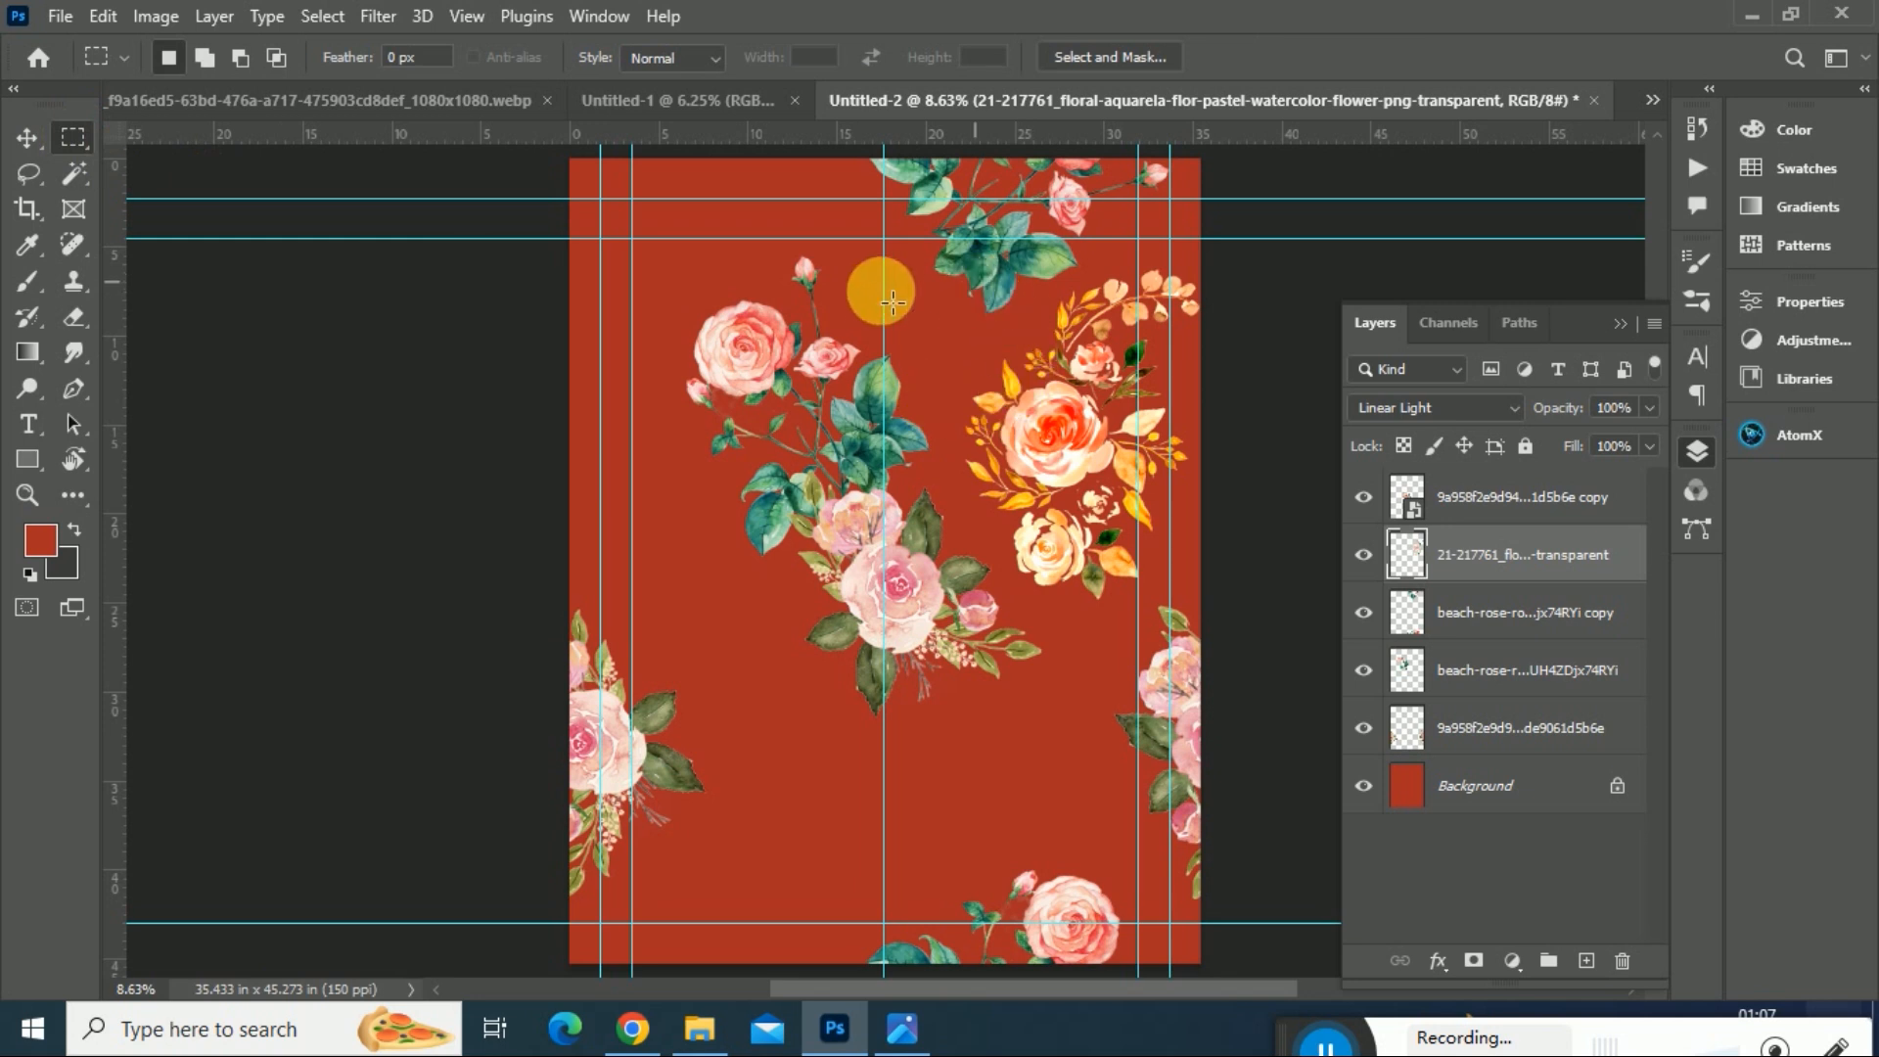
pyautogui.hotkey('ctrl', 't')
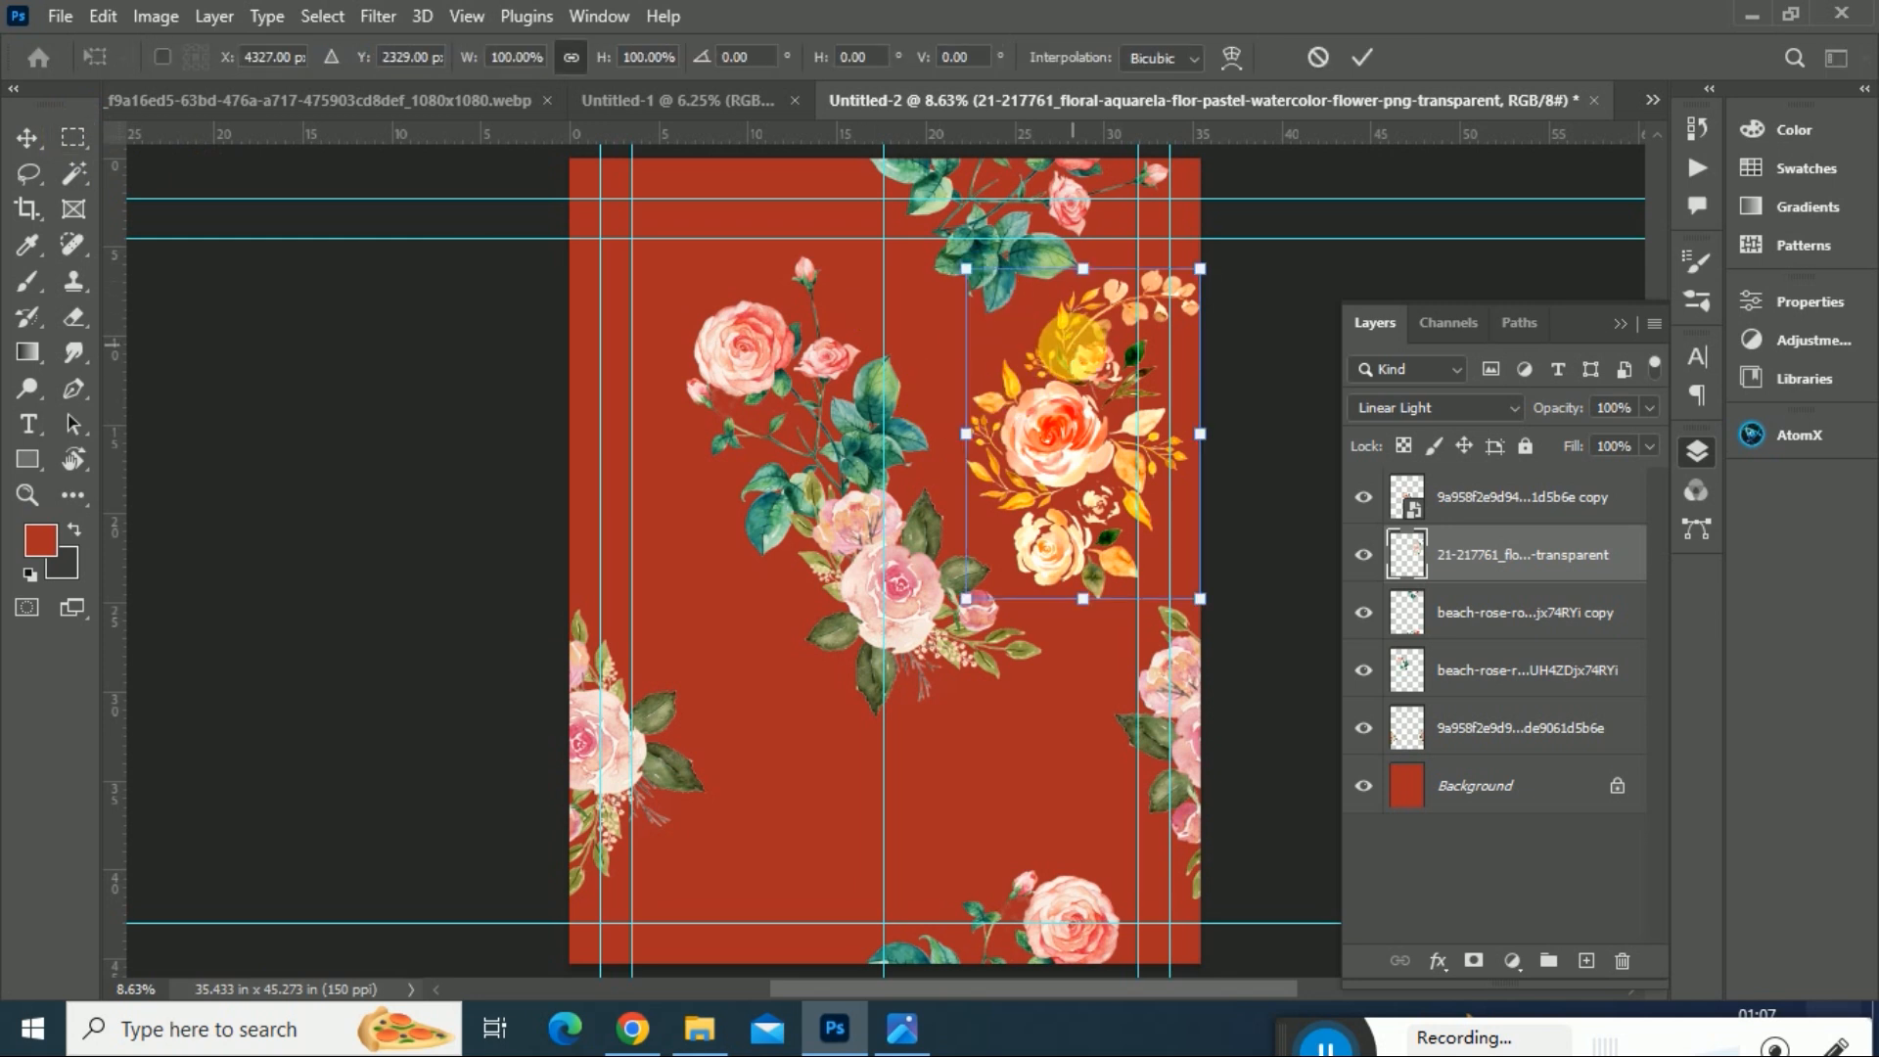
pyautogui.rightClick(1075, 347)
pyautogui.click(1155, 886)
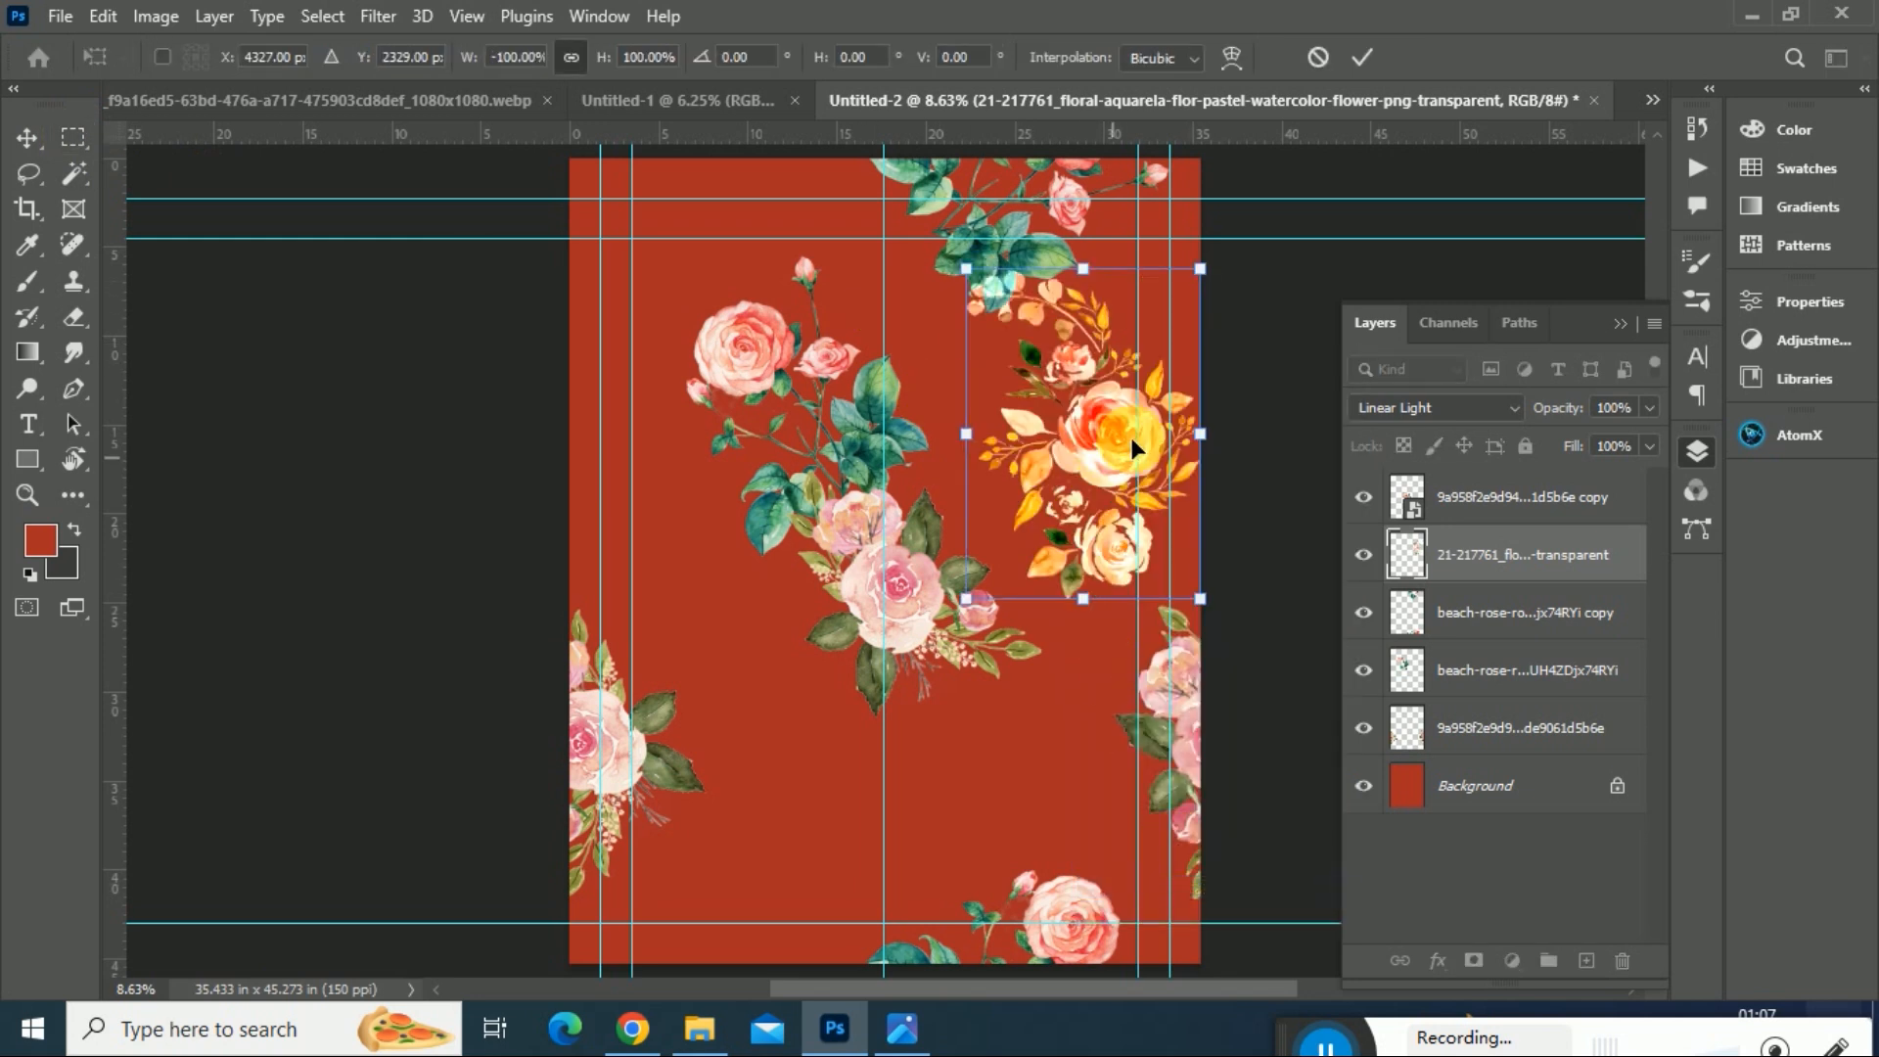
pyautogui.moveTo(1106, 438); pyautogui.dragTo(1104, 437)
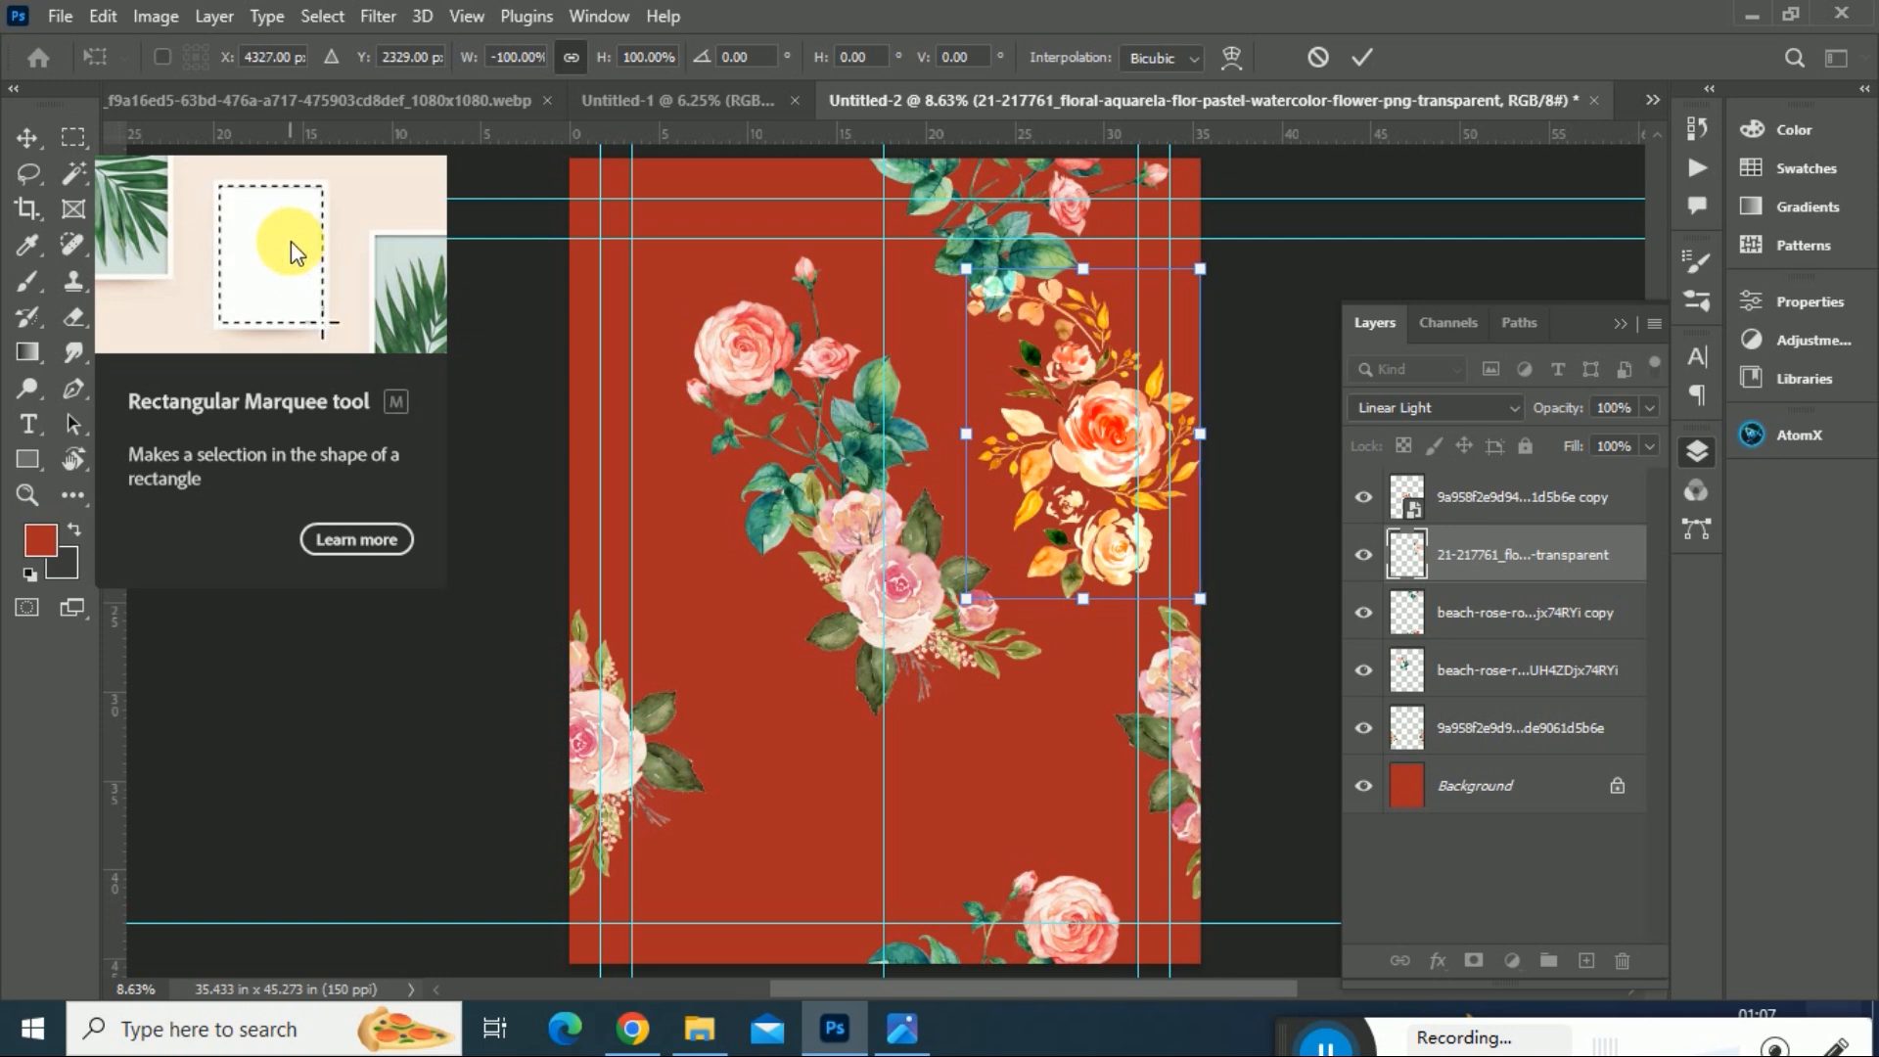
pyautogui.press('m')
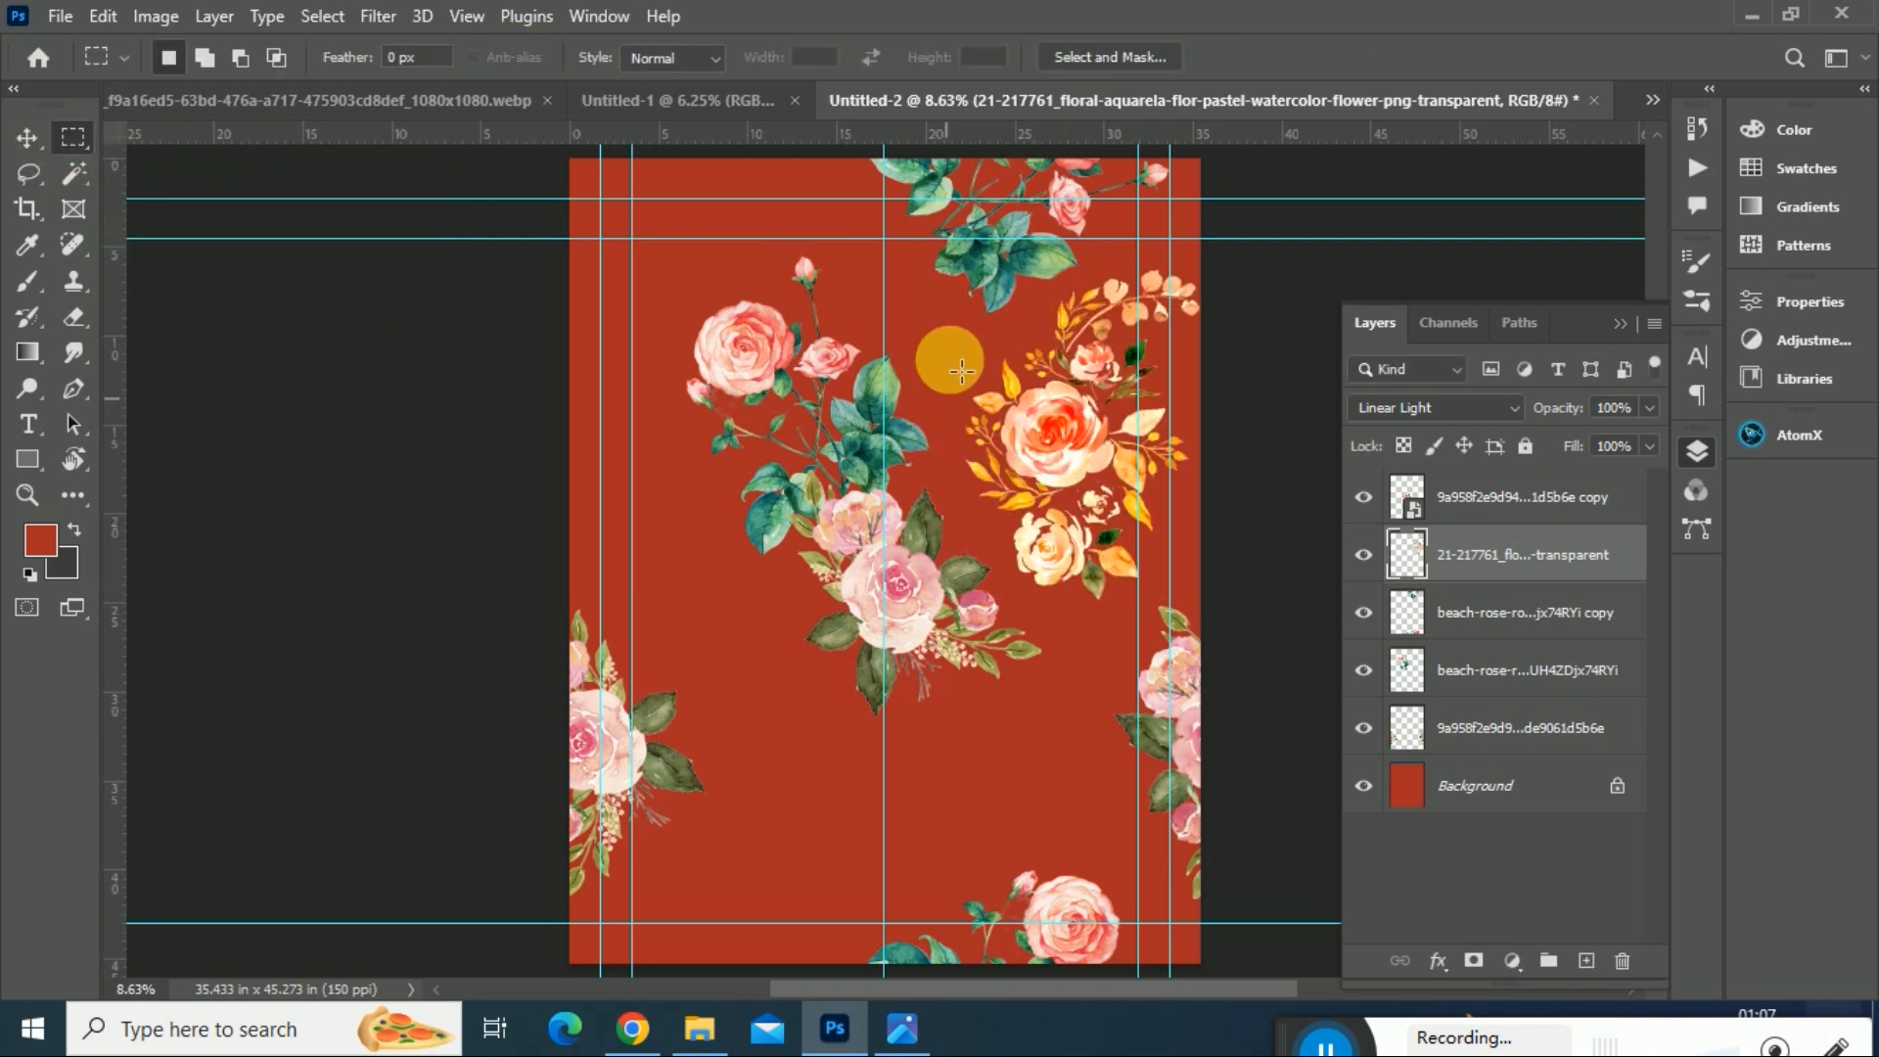
pyautogui.moveTo(928, 239); pyautogui.dragTo(1154, 664)
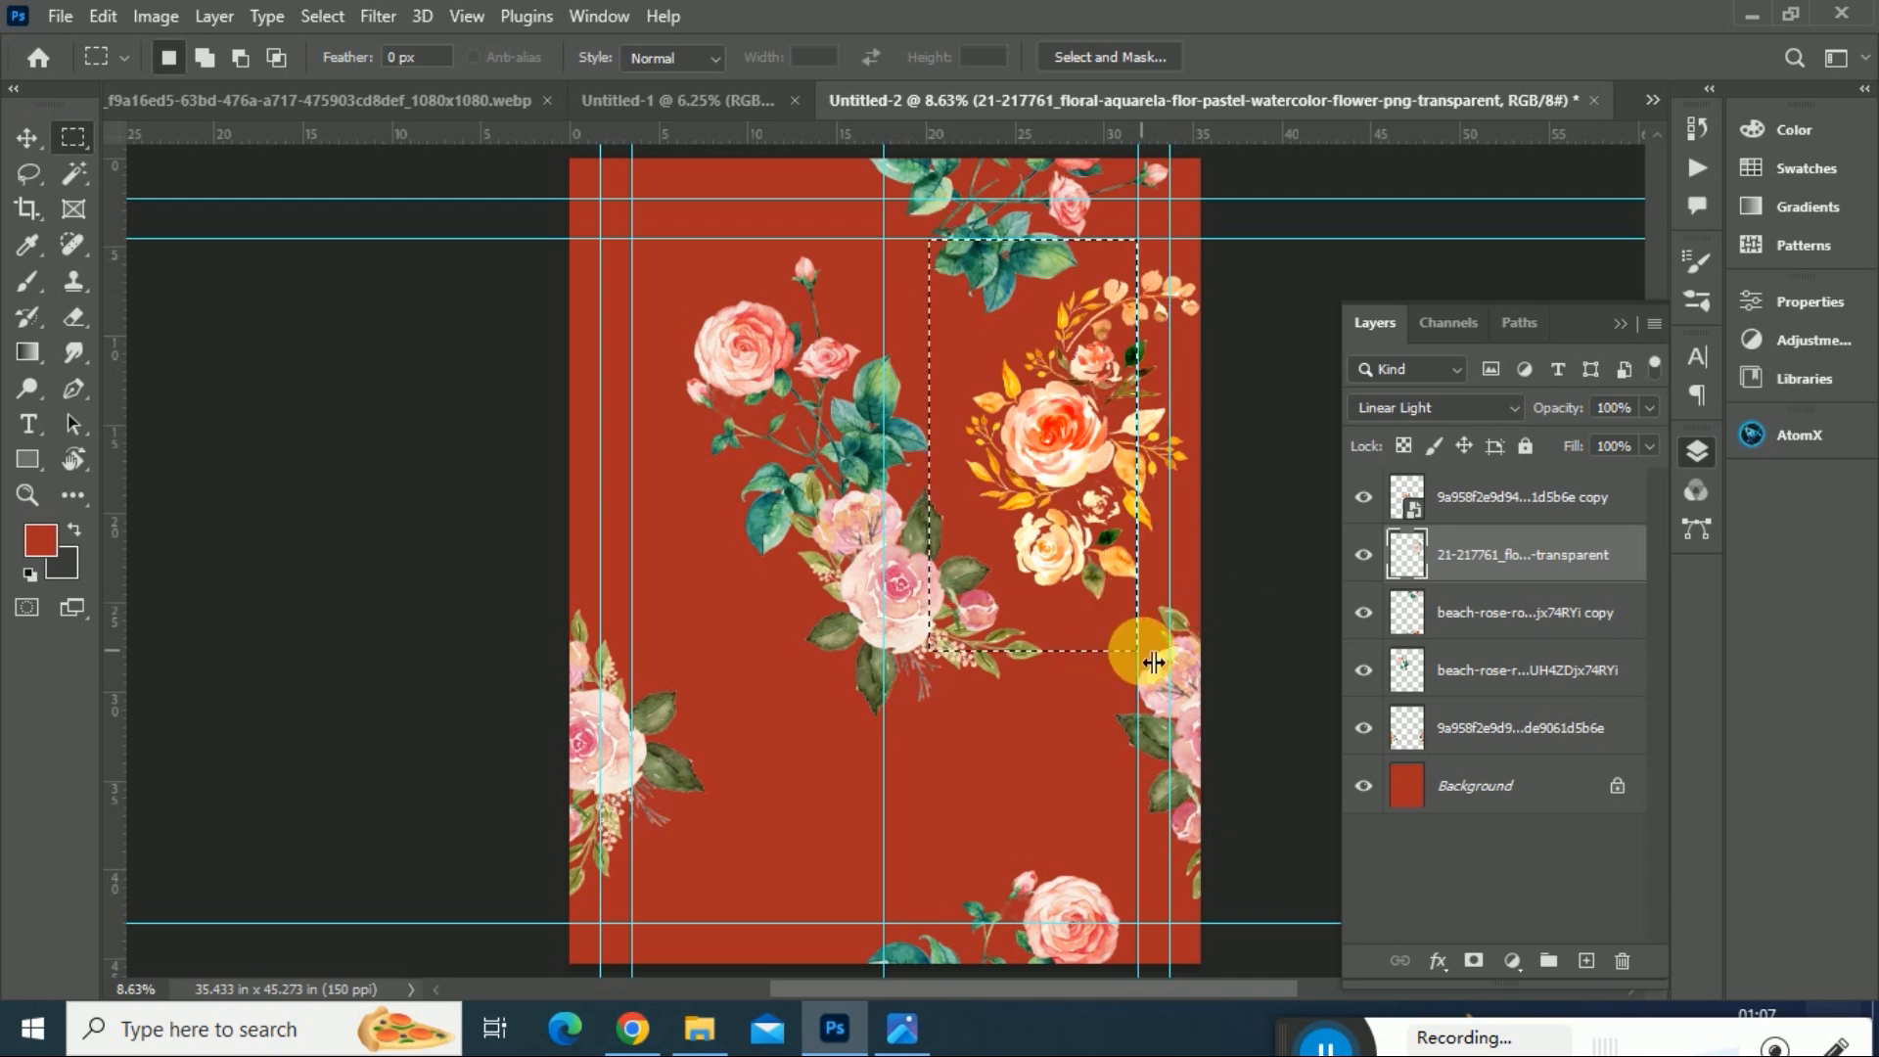
pyautogui.click(1155, 662)
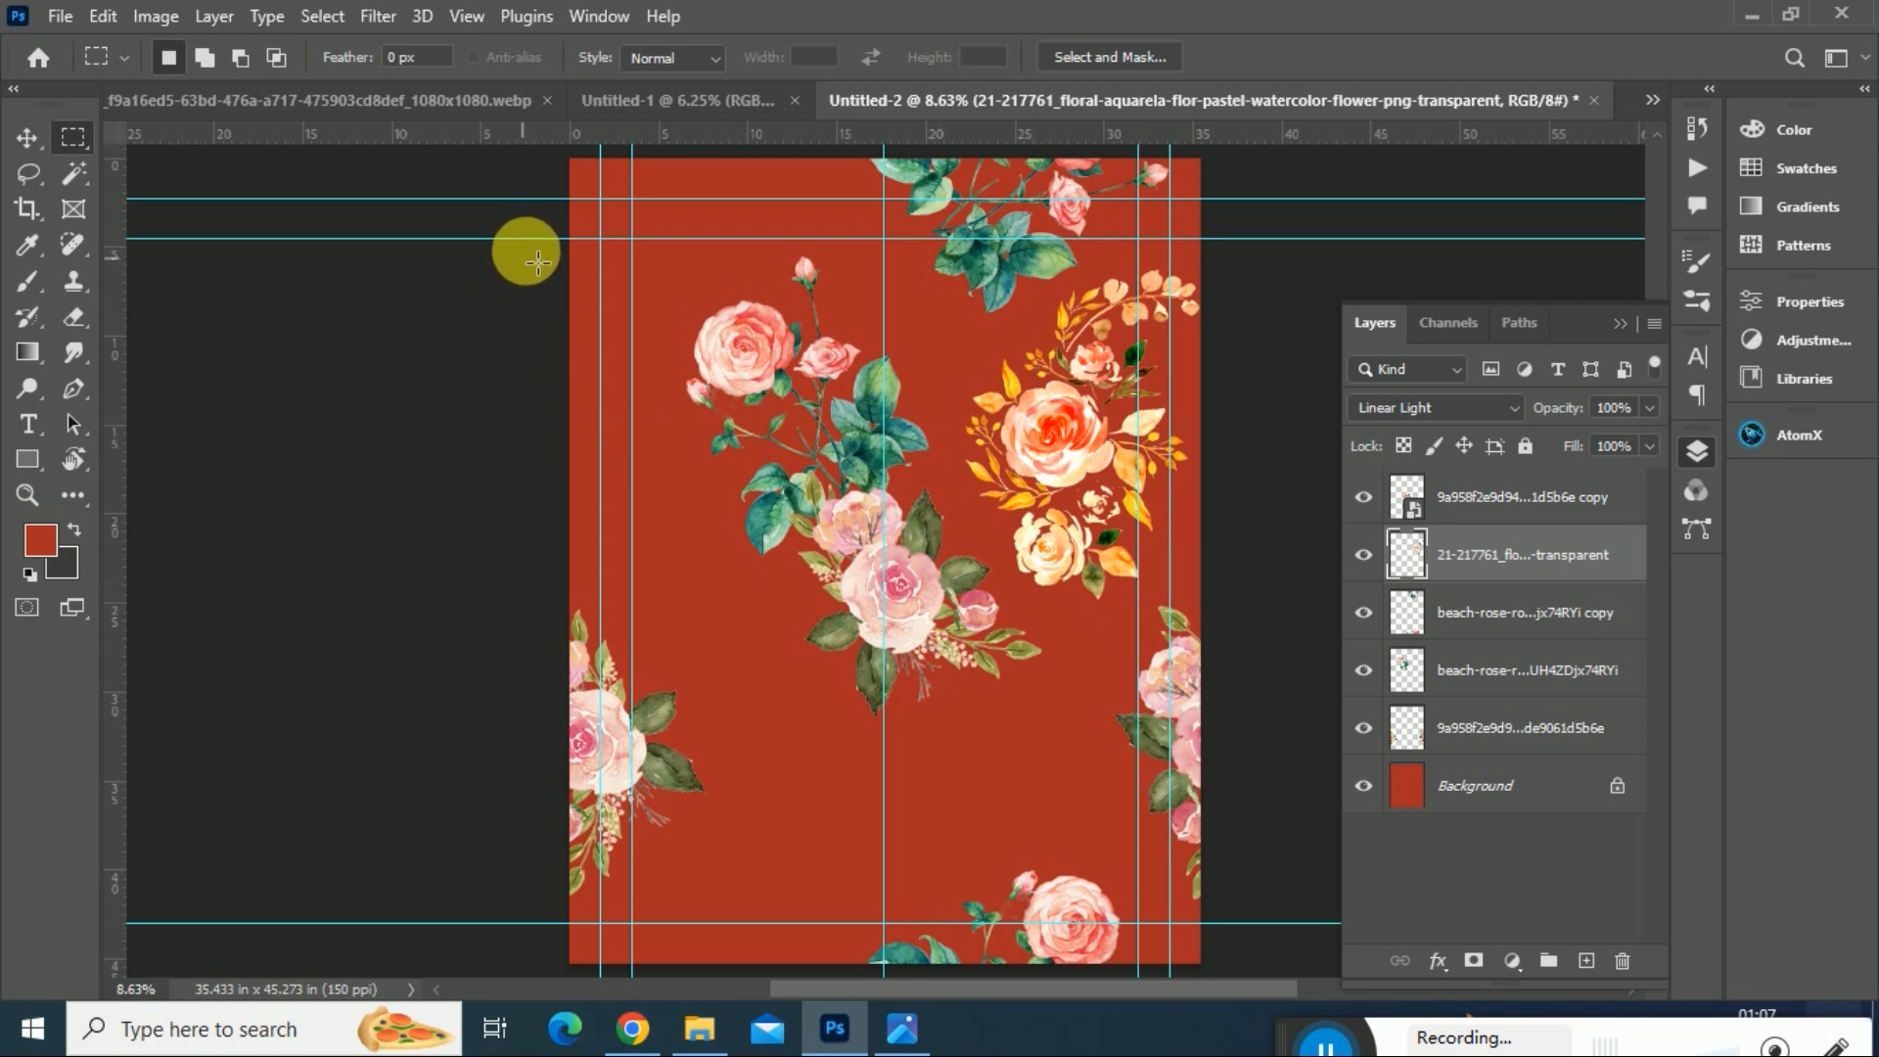
# - Select the orange bouquet's layer area from the page's left edge to the inner right-hand guide and flip it horizontally
pyautogui.moveTo(545, 252); pyautogui.dragTo(1153, 685)
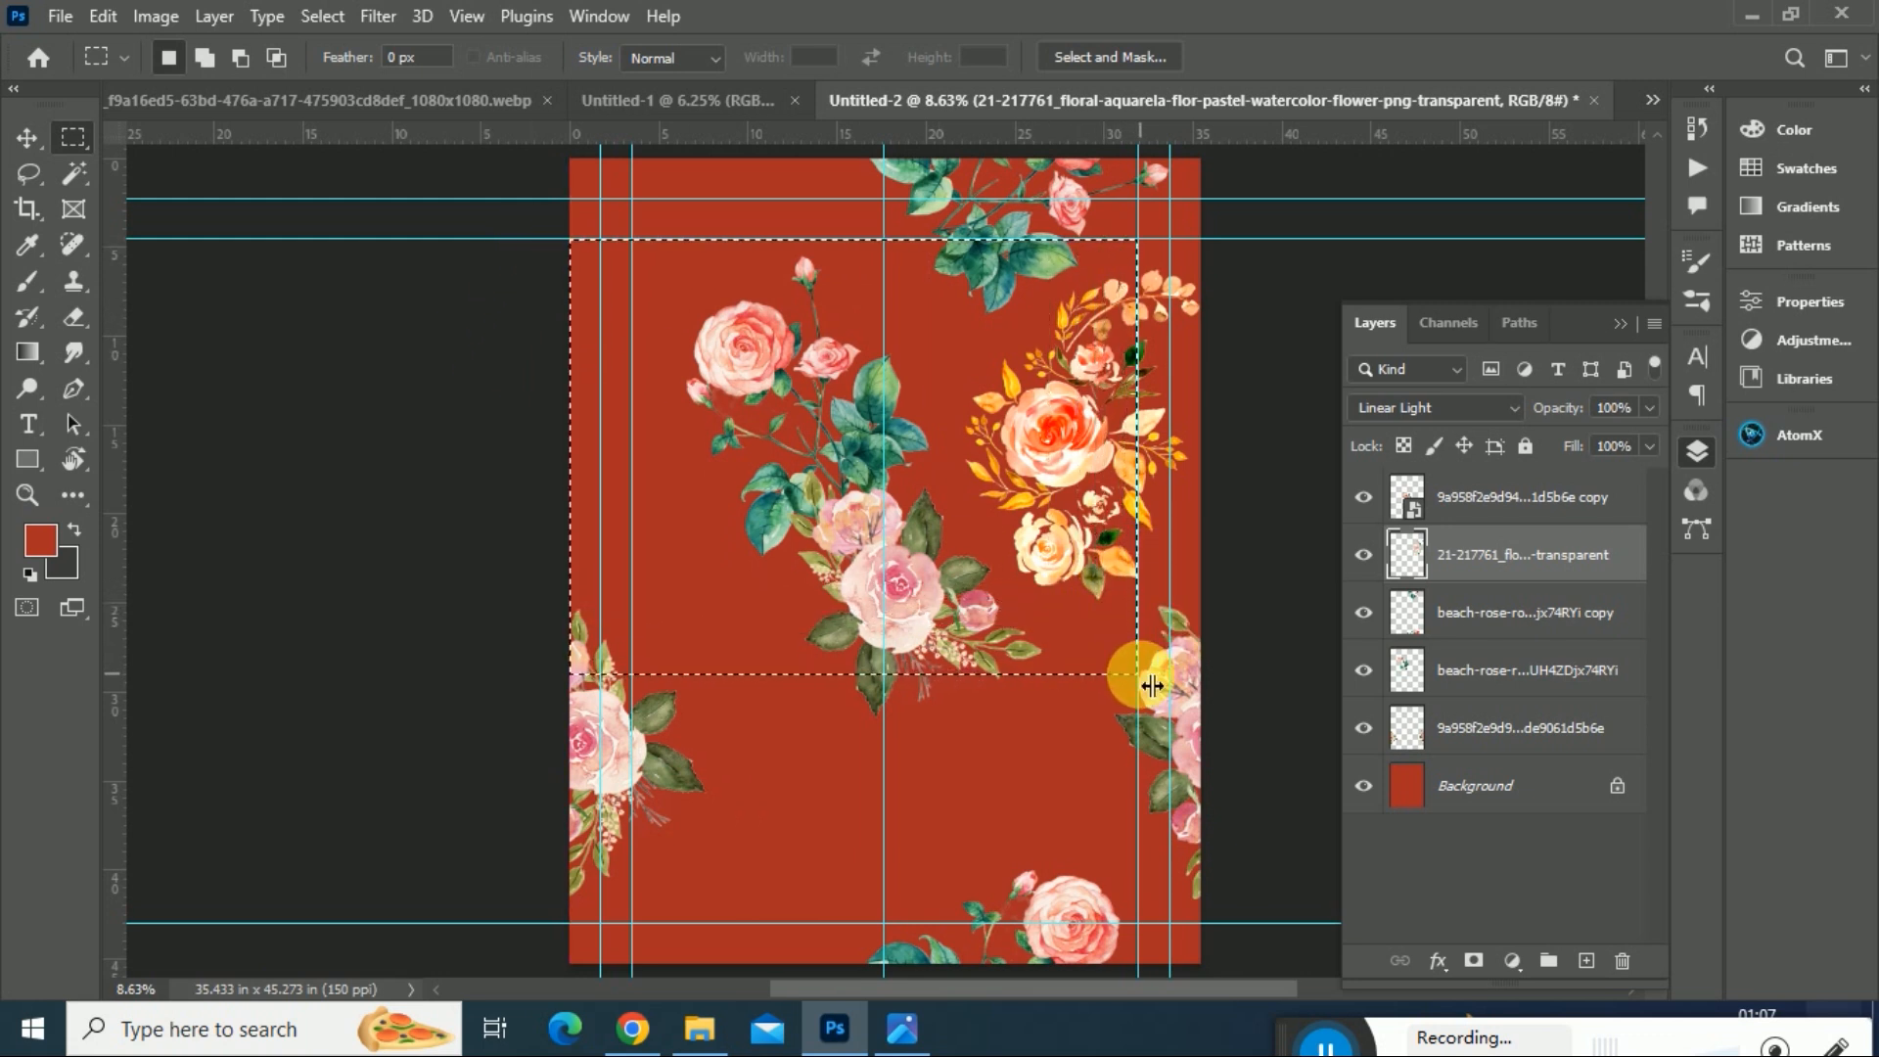
pyautogui.hotkey('ctrl', 't')
pyautogui.rightClick(1036, 548)
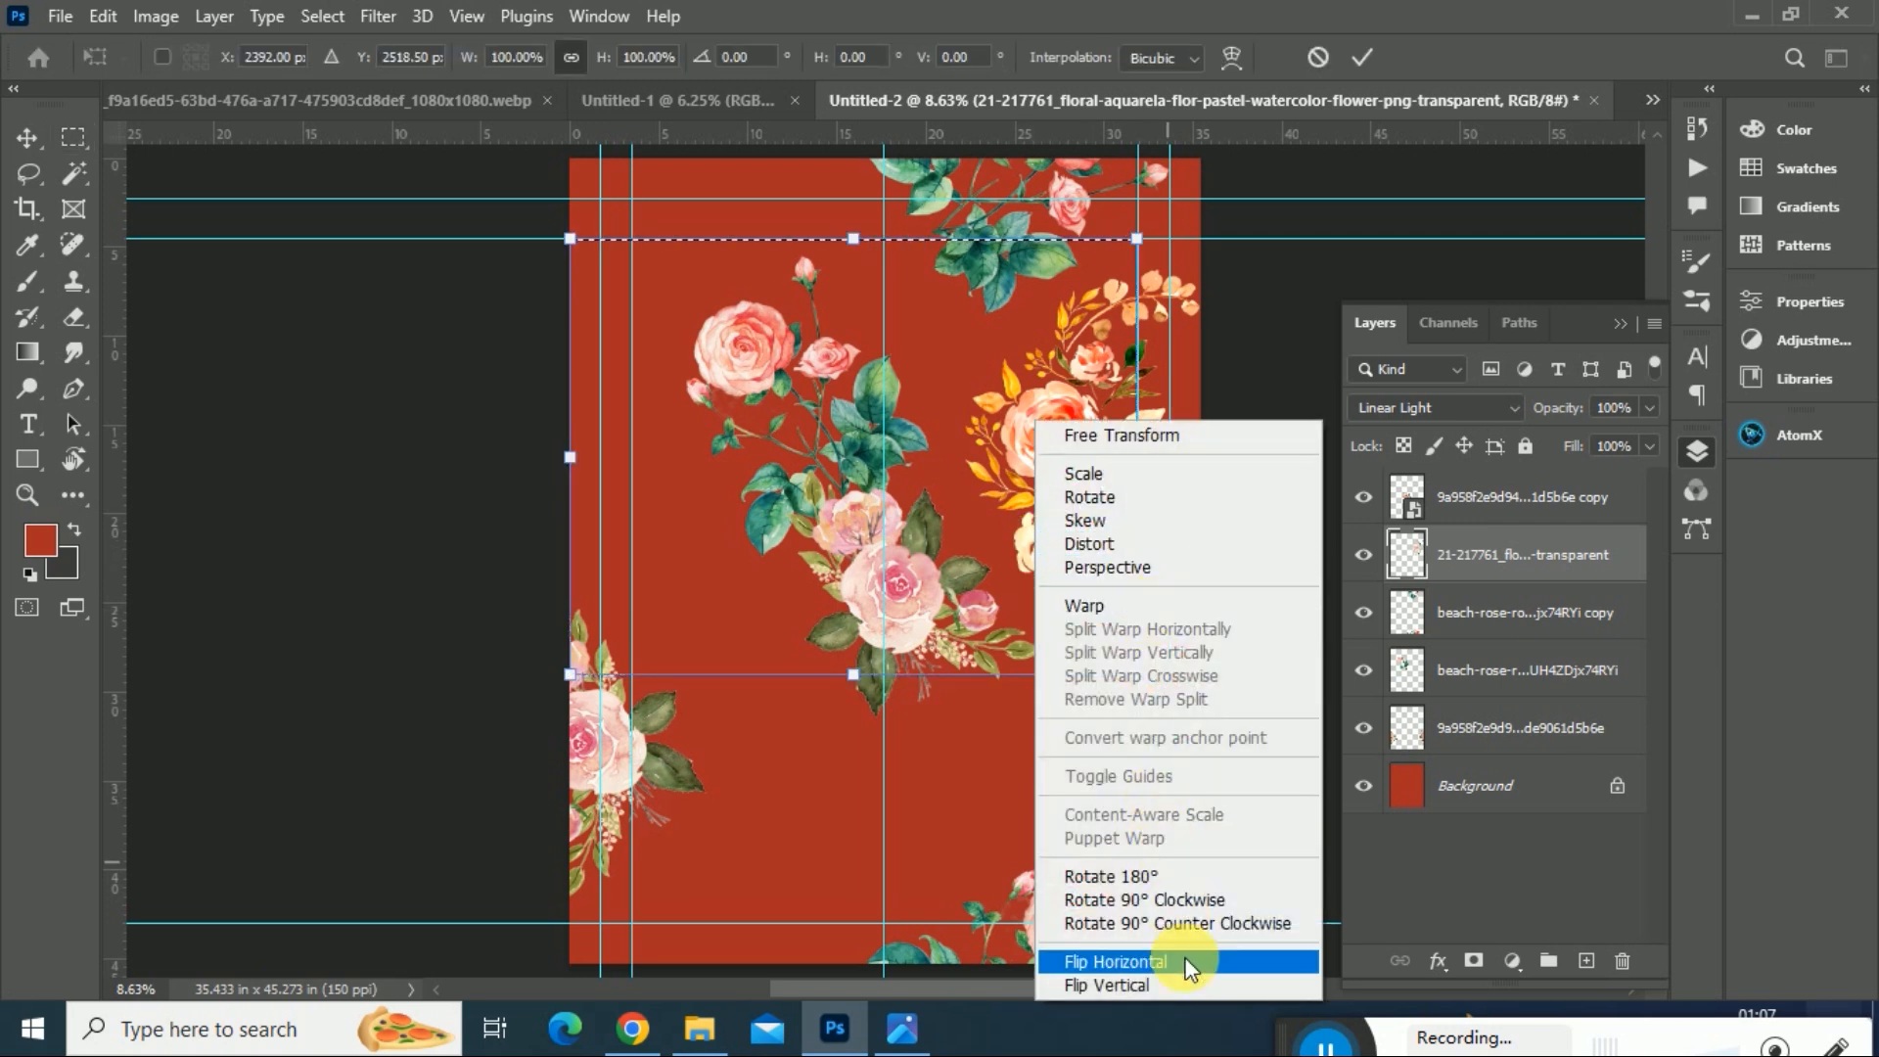
pyautogui.click(1116, 962)
pyautogui.press('Return')
pyautogui.hotkey('ctrl', 'd')
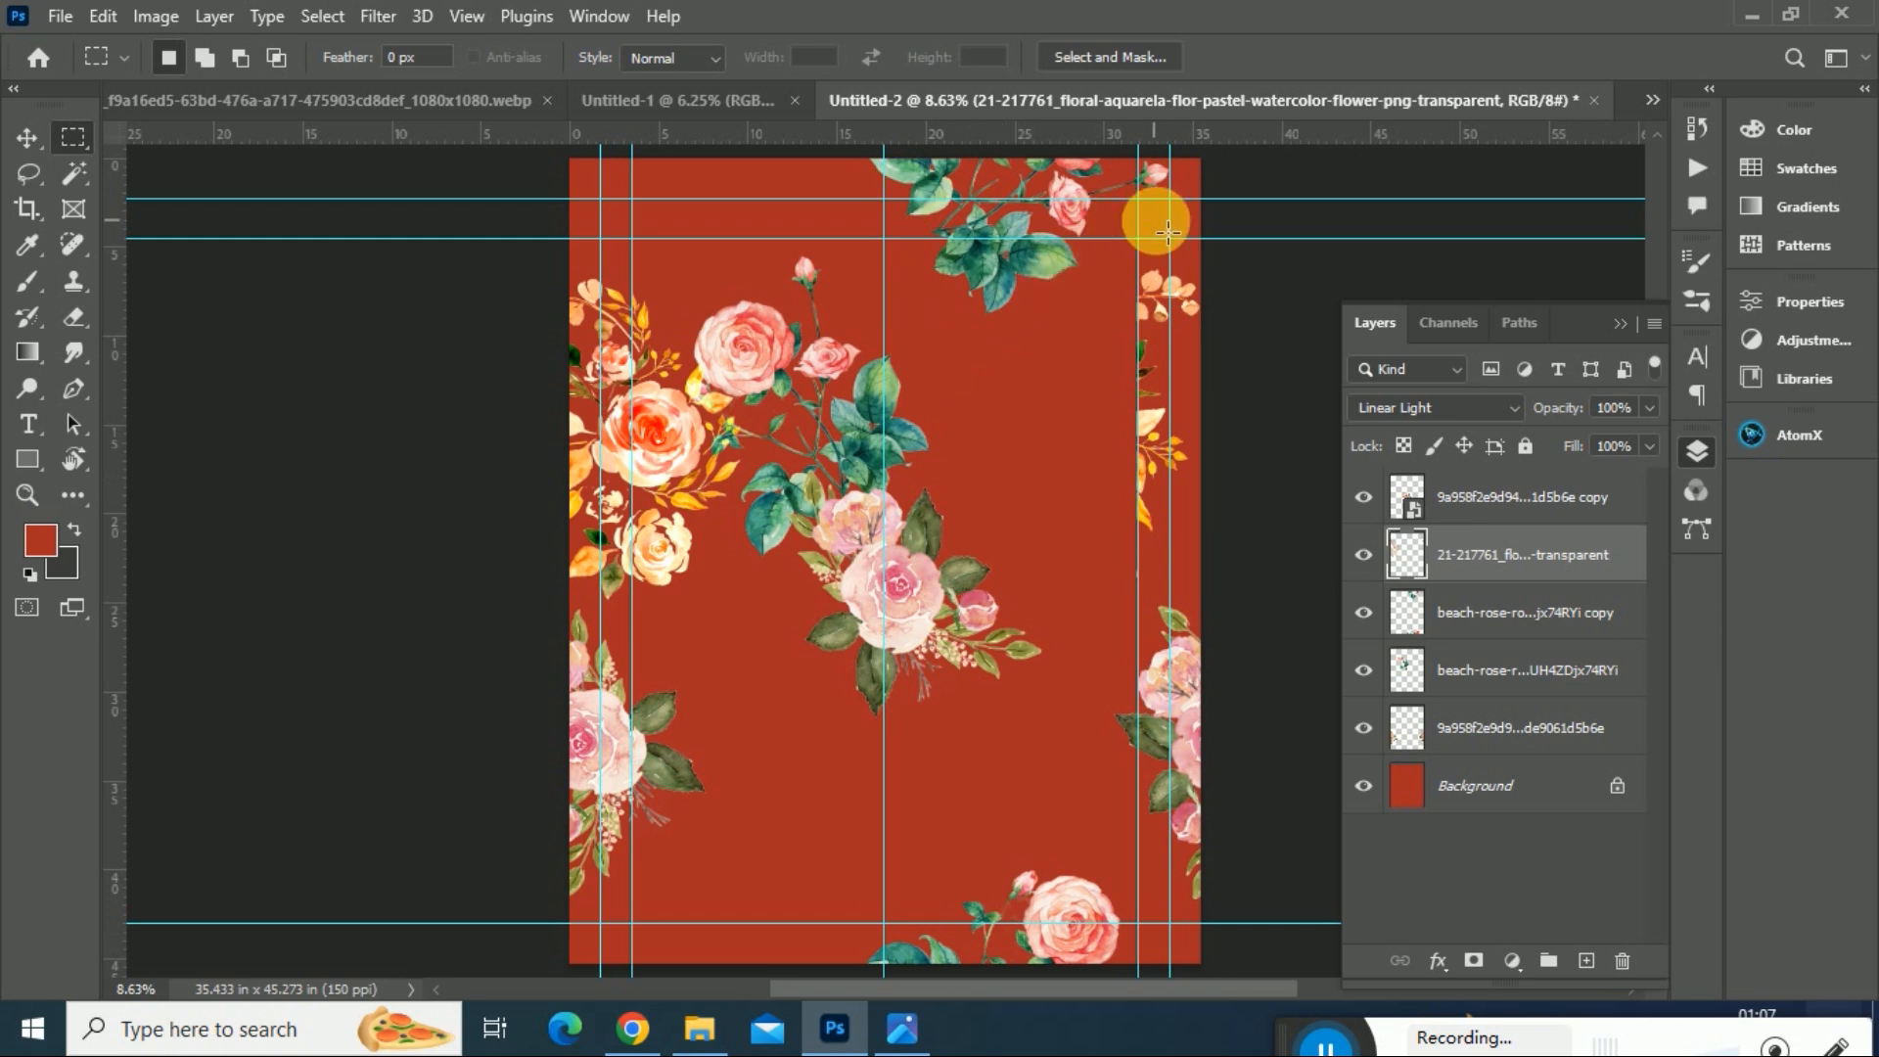
# - Flip the orange bouquet's strip between the inner right-hand guide and the page's right edge horizontally, then deselect
pyautogui.moveTo(1150, 243)
pyautogui.mouseDown()
pyautogui.moveTo(1258, 474)
pyautogui.moveTo(1277, 587)
pyautogui.mouseUp()
pyautogui.hotkey('ctrl', 't')
pyautogui.rightClick(1169, 479)
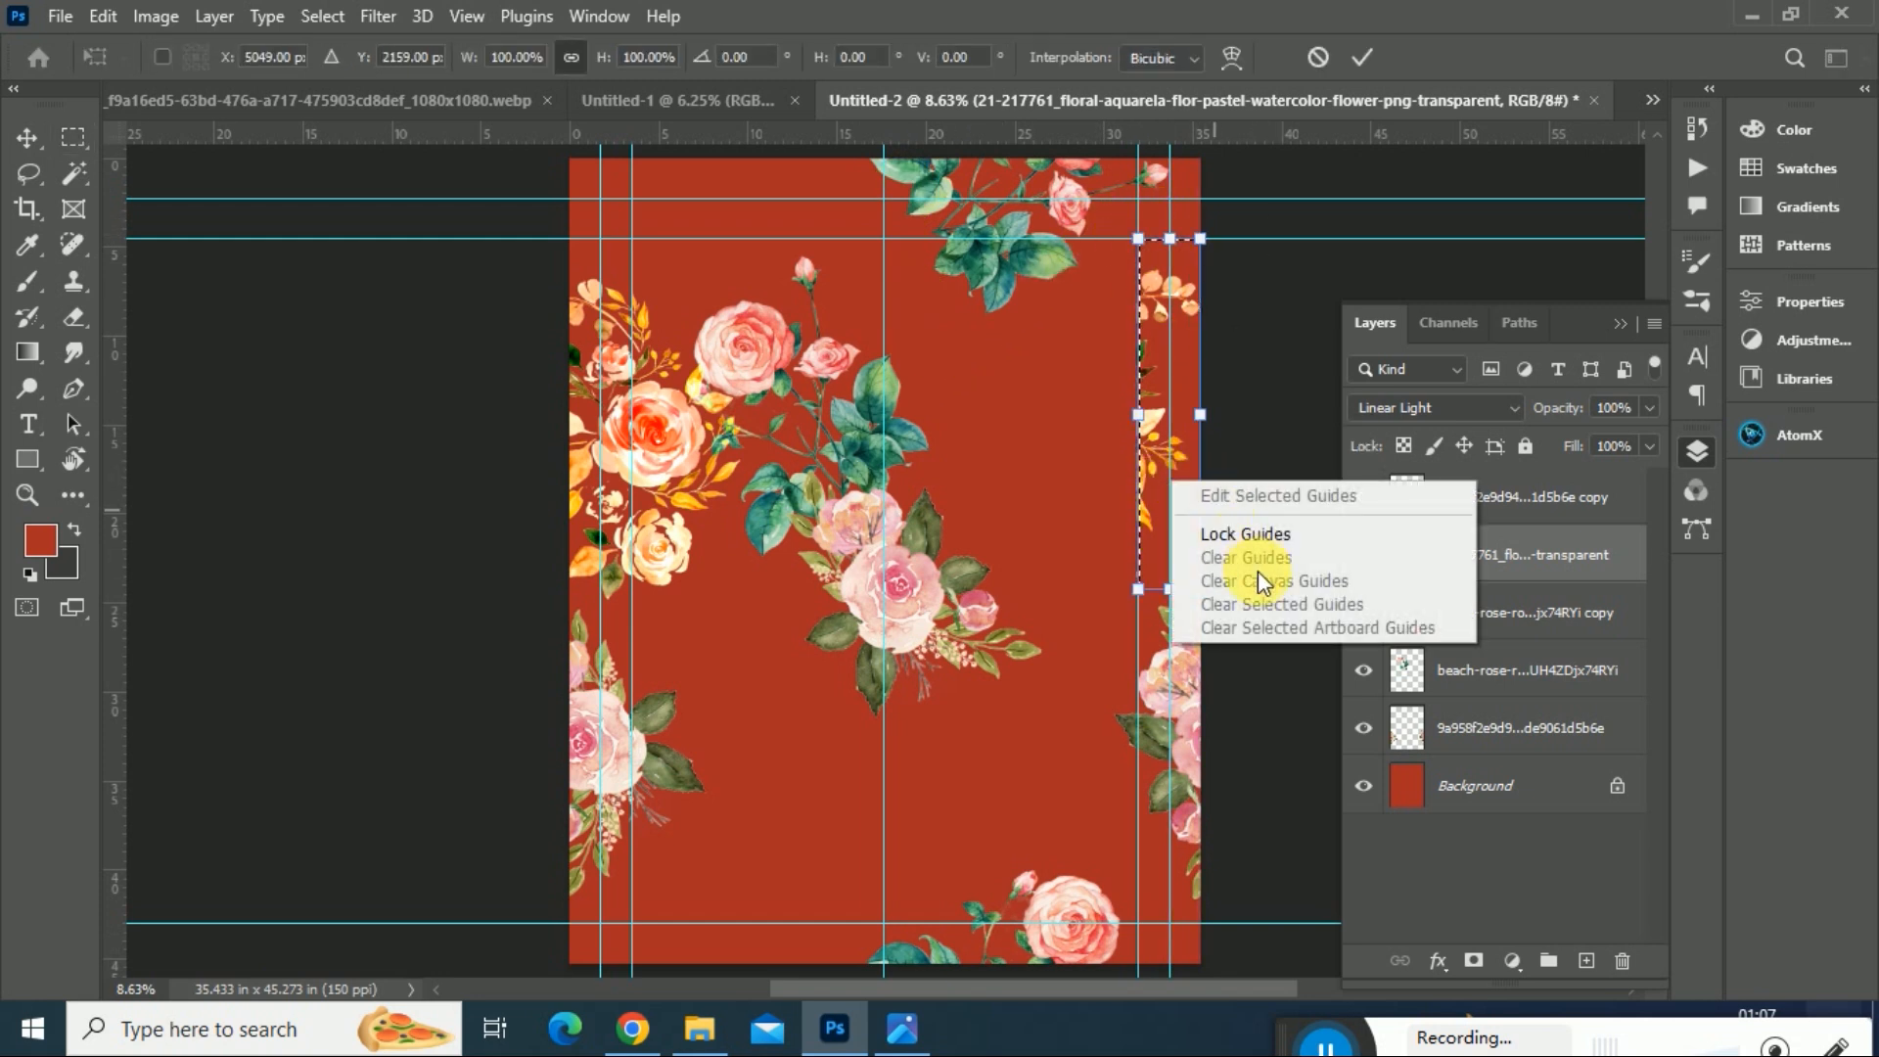
pyautogui.rightClick(1170, 409)
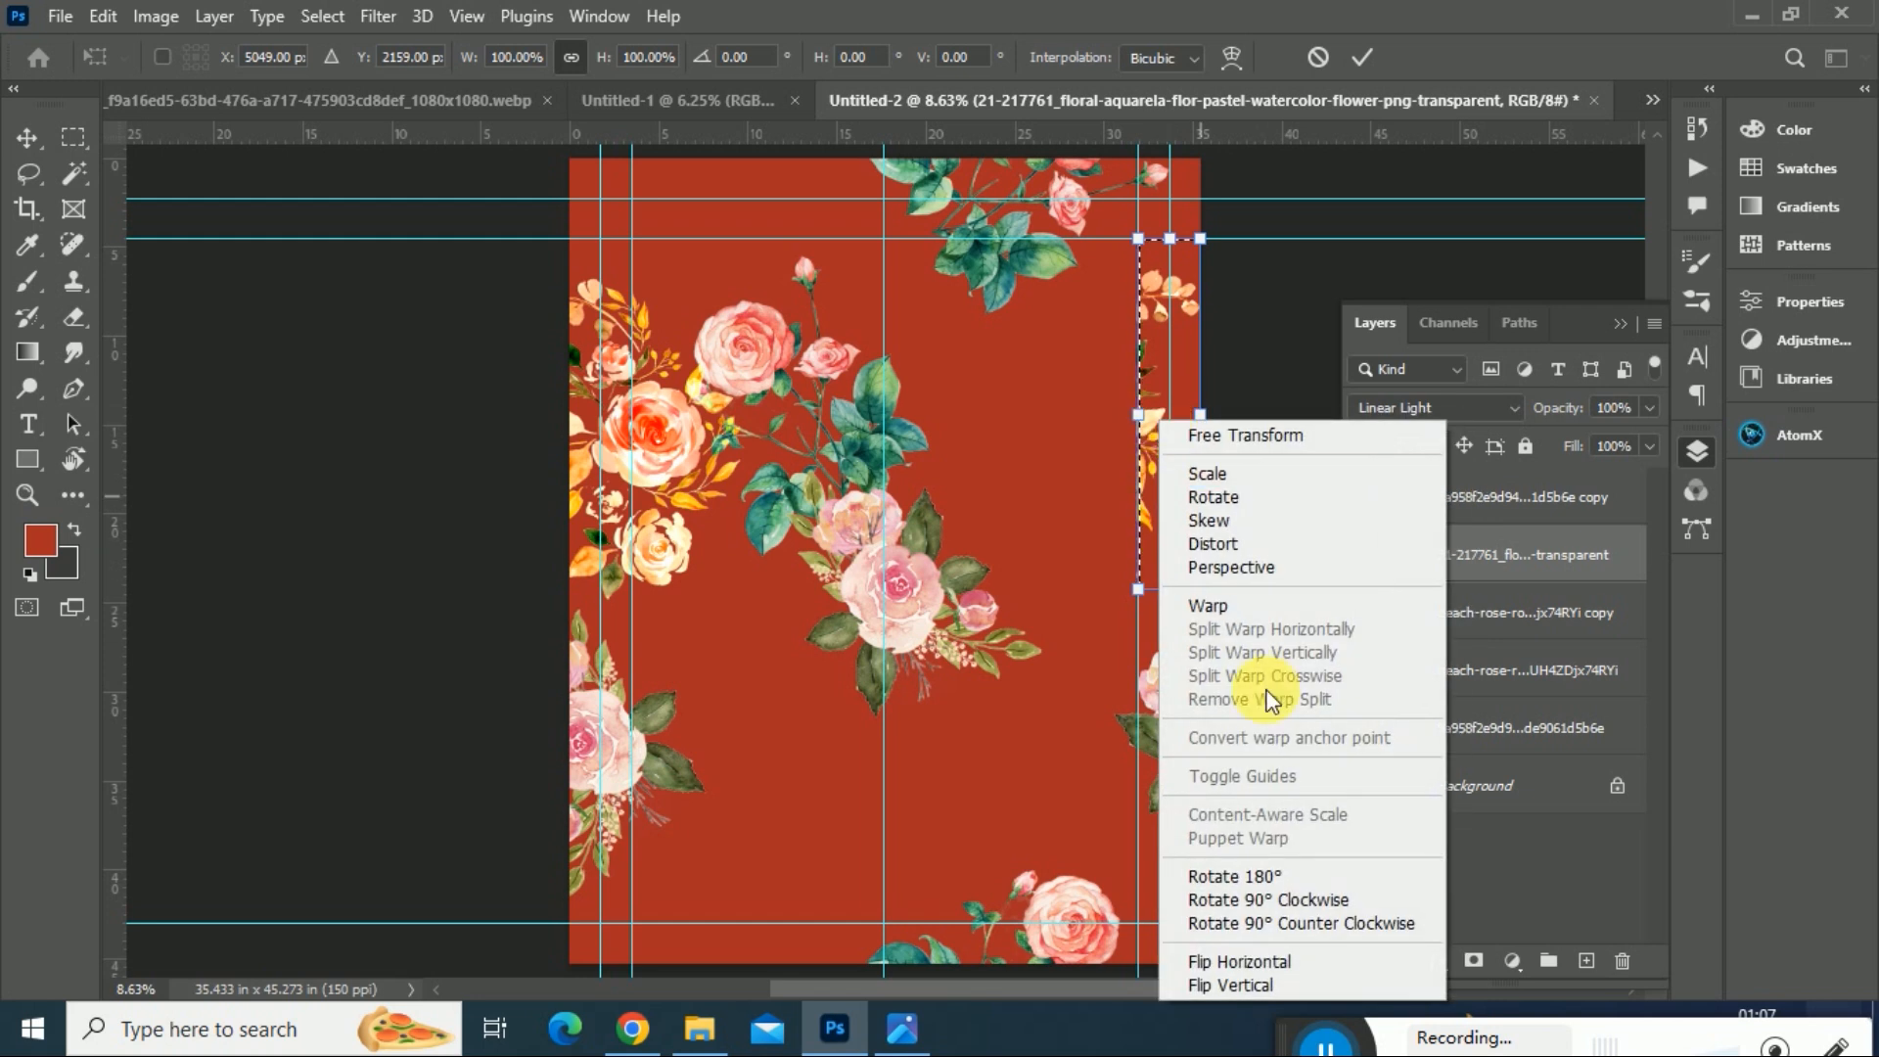
pyautogui.click(1291, 961)
pyautogui.press('Return')
pyautogui.hotkey('ctrl', 'd')
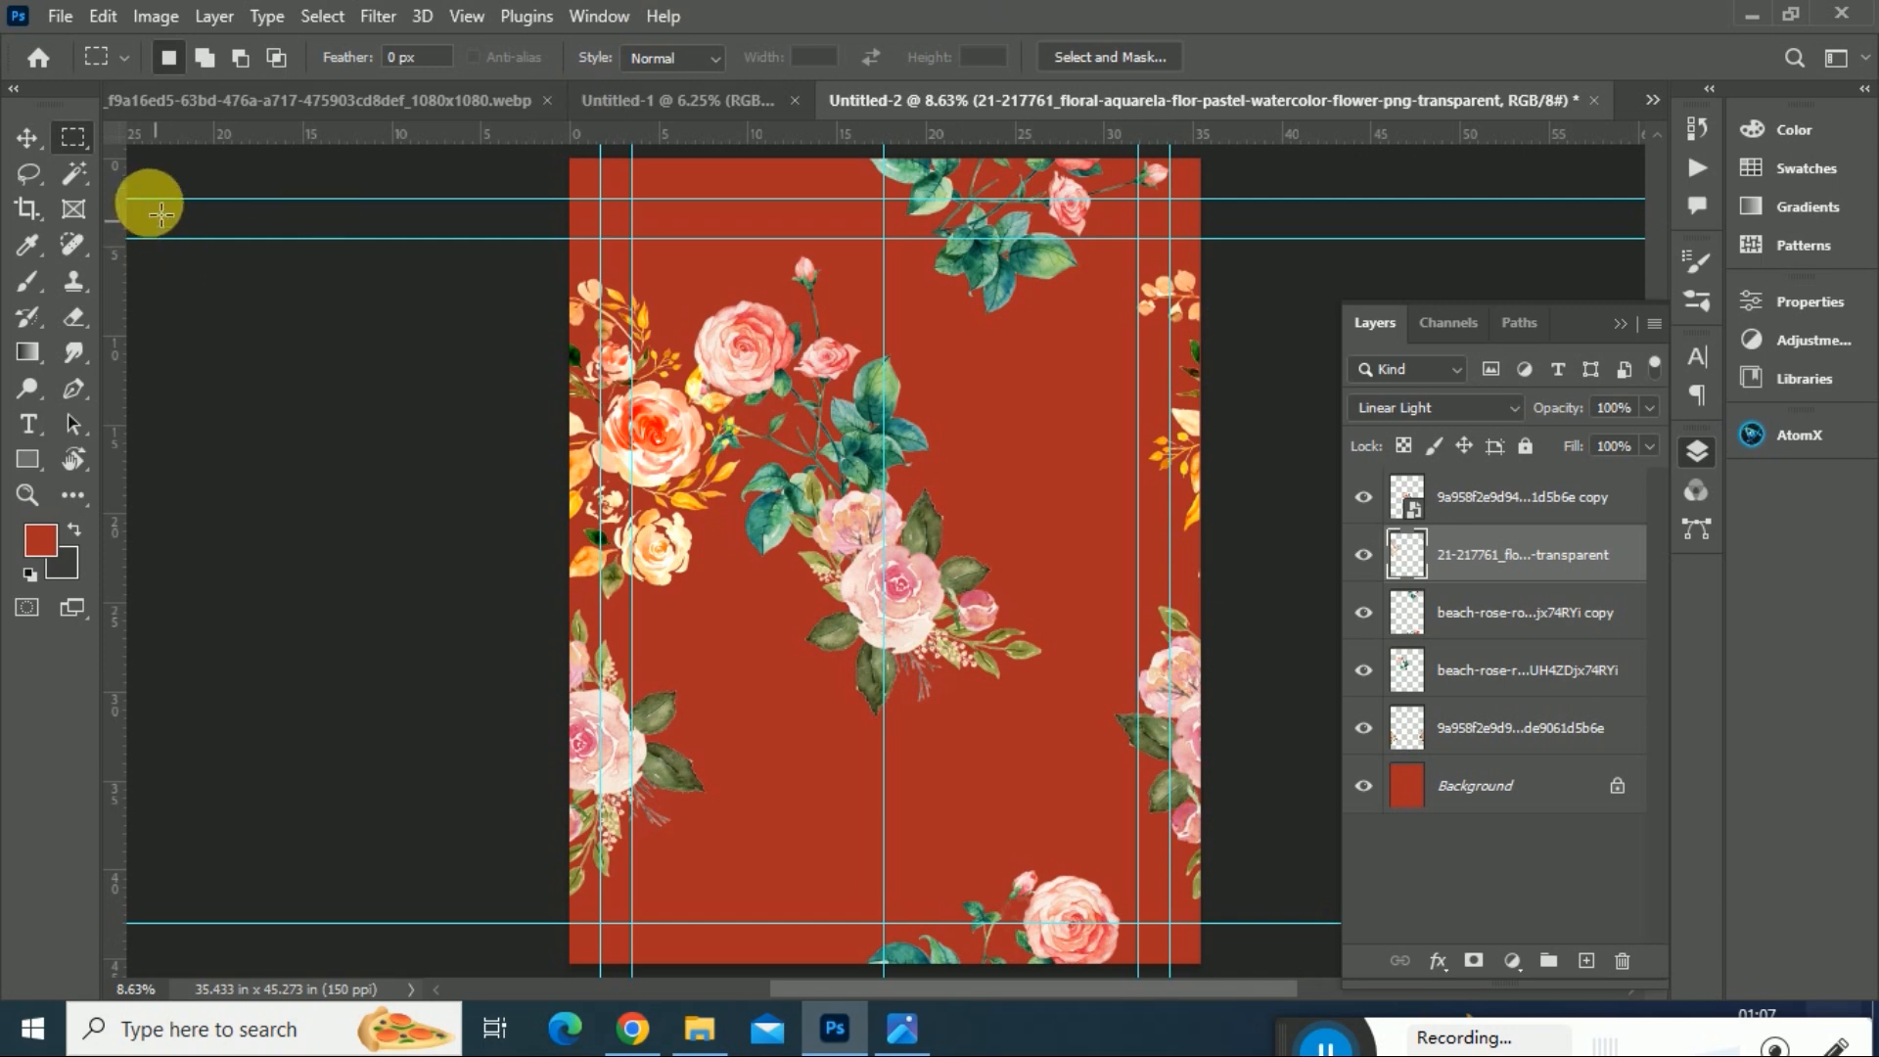
# - Move the central pink bouquet and the teal-leaved rose branch rightward, with the bouquet just below the branch's leaves
pyautogui.click(26, 137)
pyautogui.moveTo(877, 563); pyautogui.dragTo(1030, 621)
pyautogui.moveTo(861, 468); pyautogui.dragTo(984, 456)
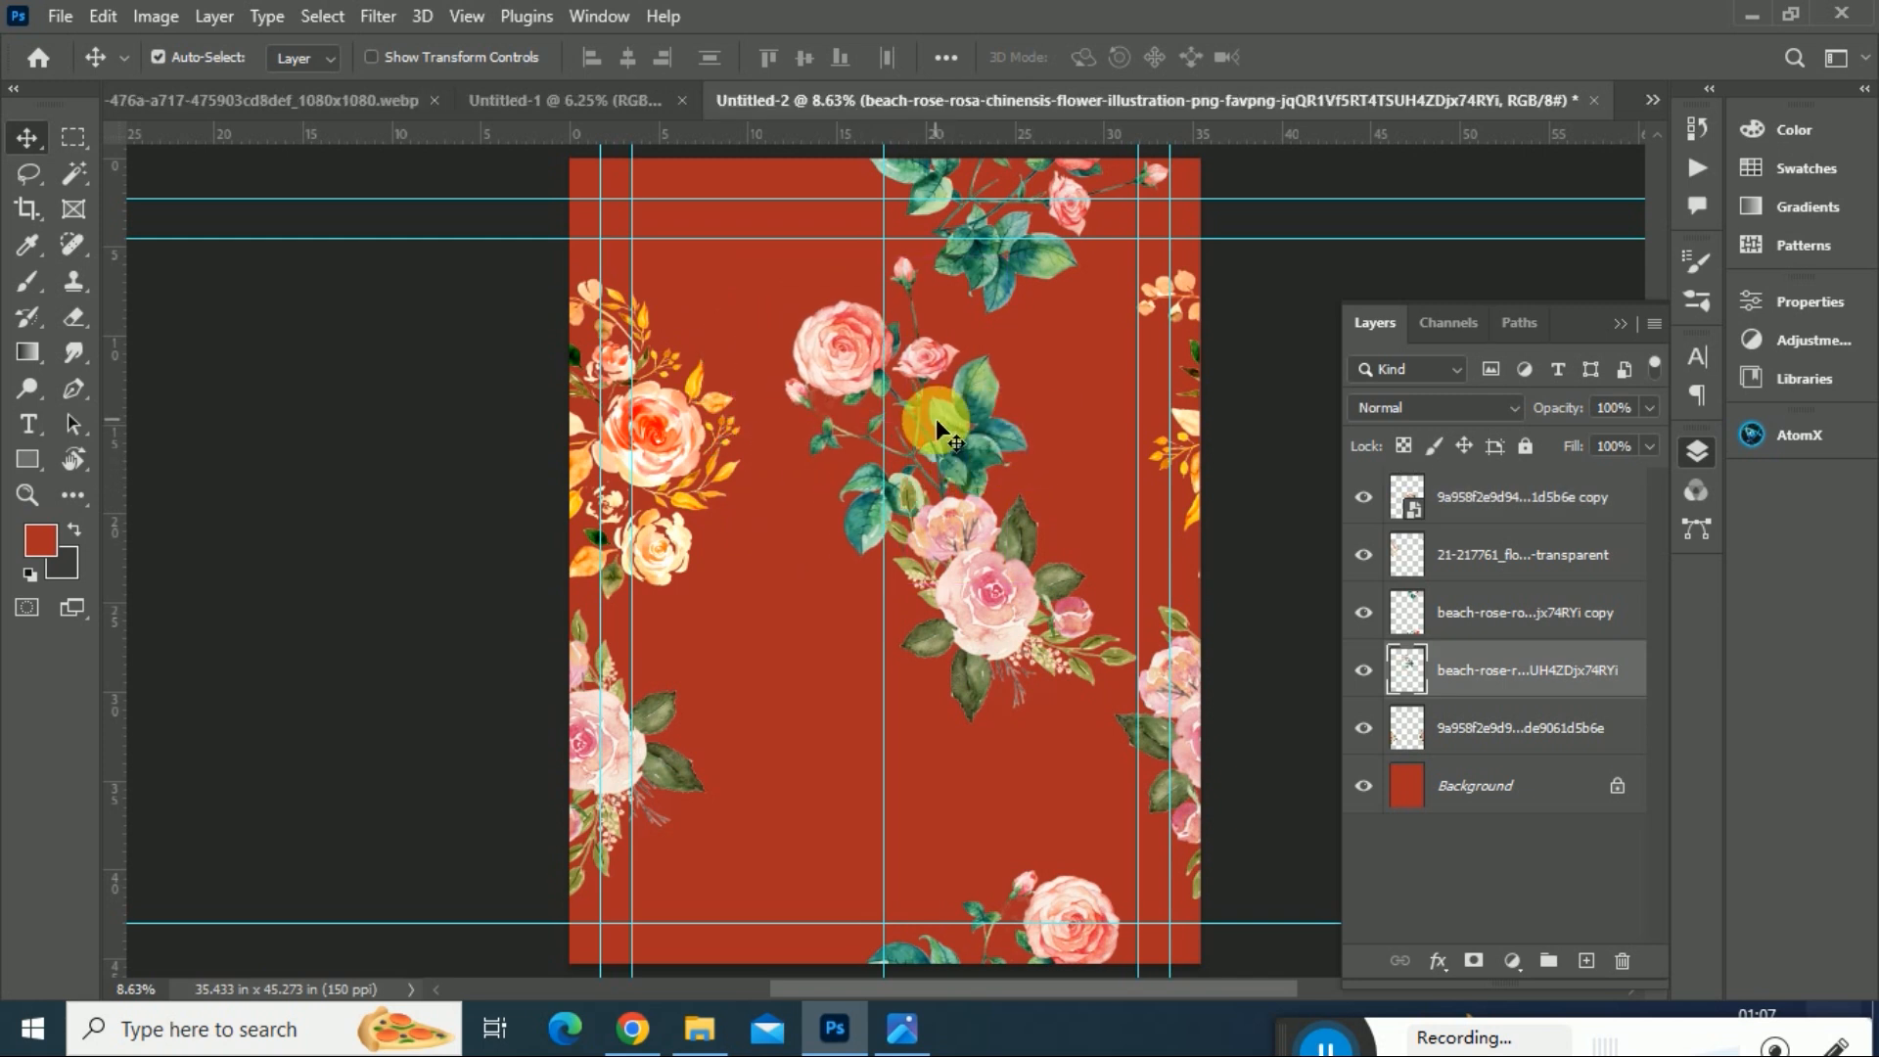
pyautogui.moveTo(1008, 641); pyautogui.dragTo(939, 430)
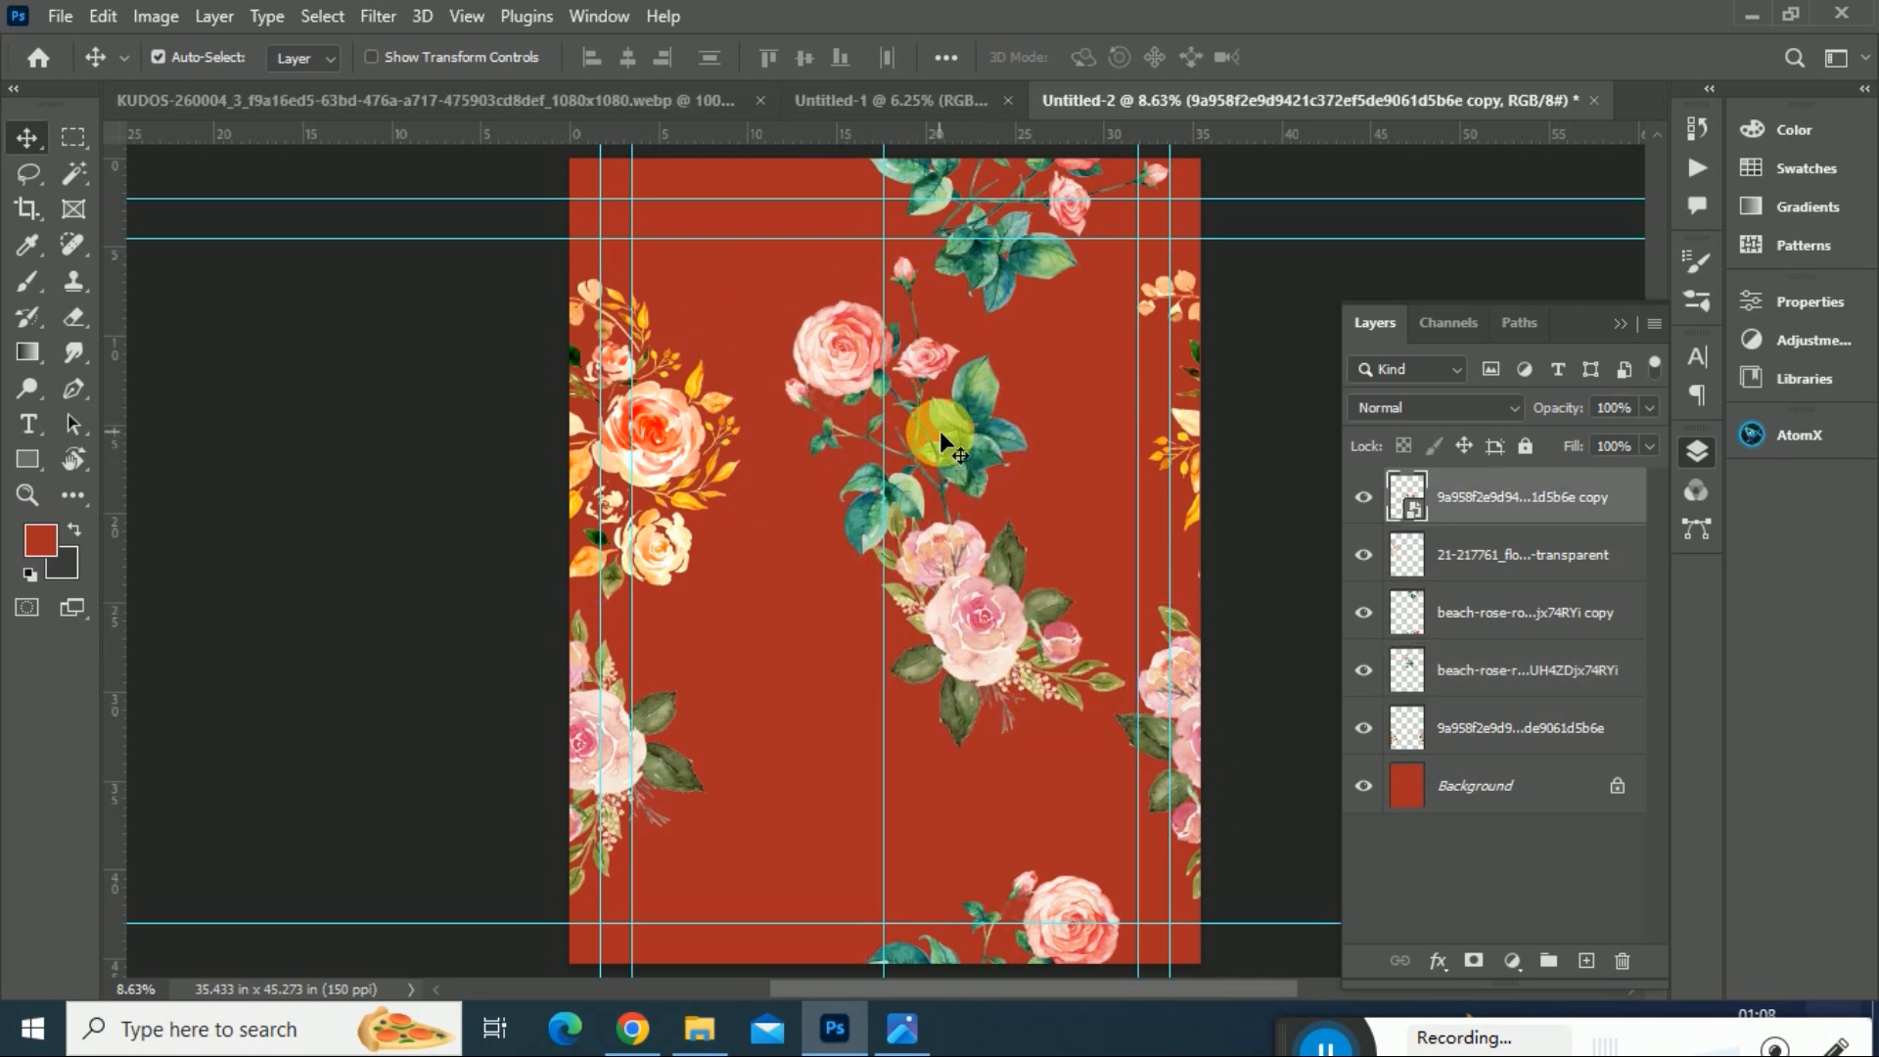
pyautogui.click(971, 631)
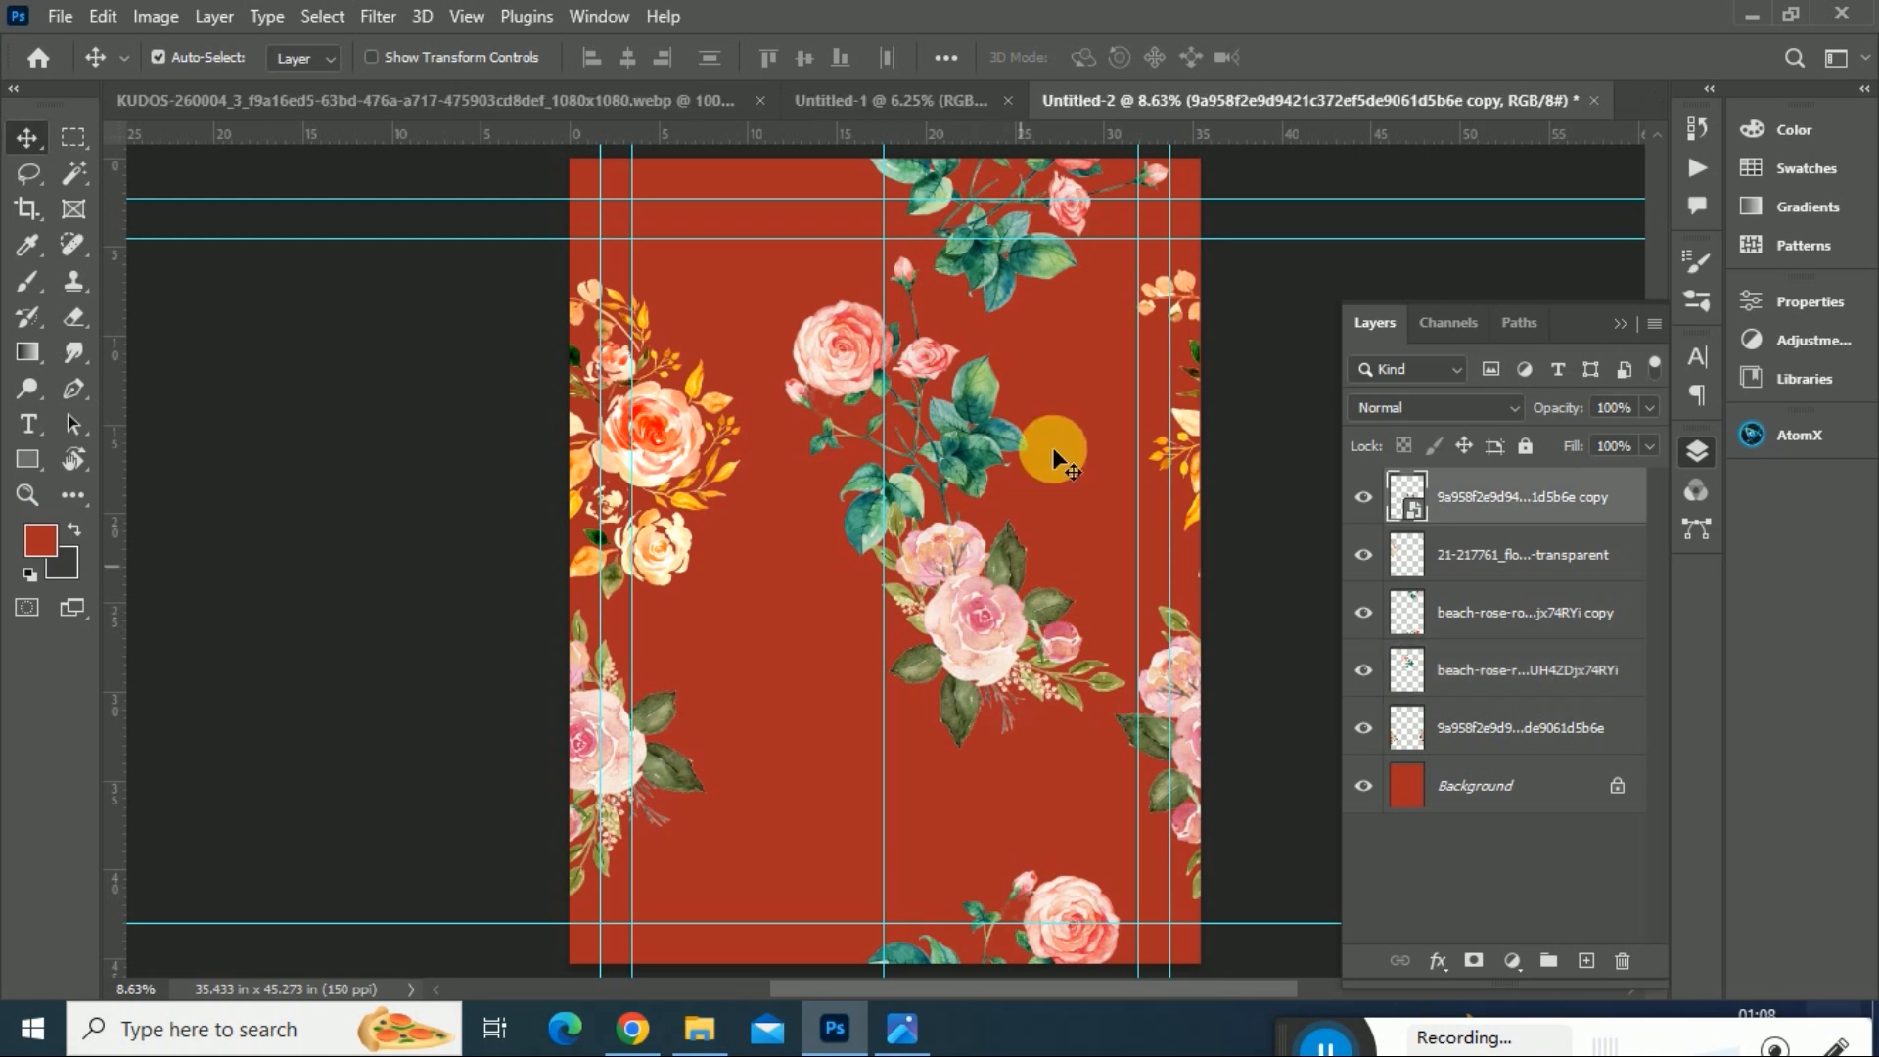
pyautogui.scroll(-1, 1055, 323)
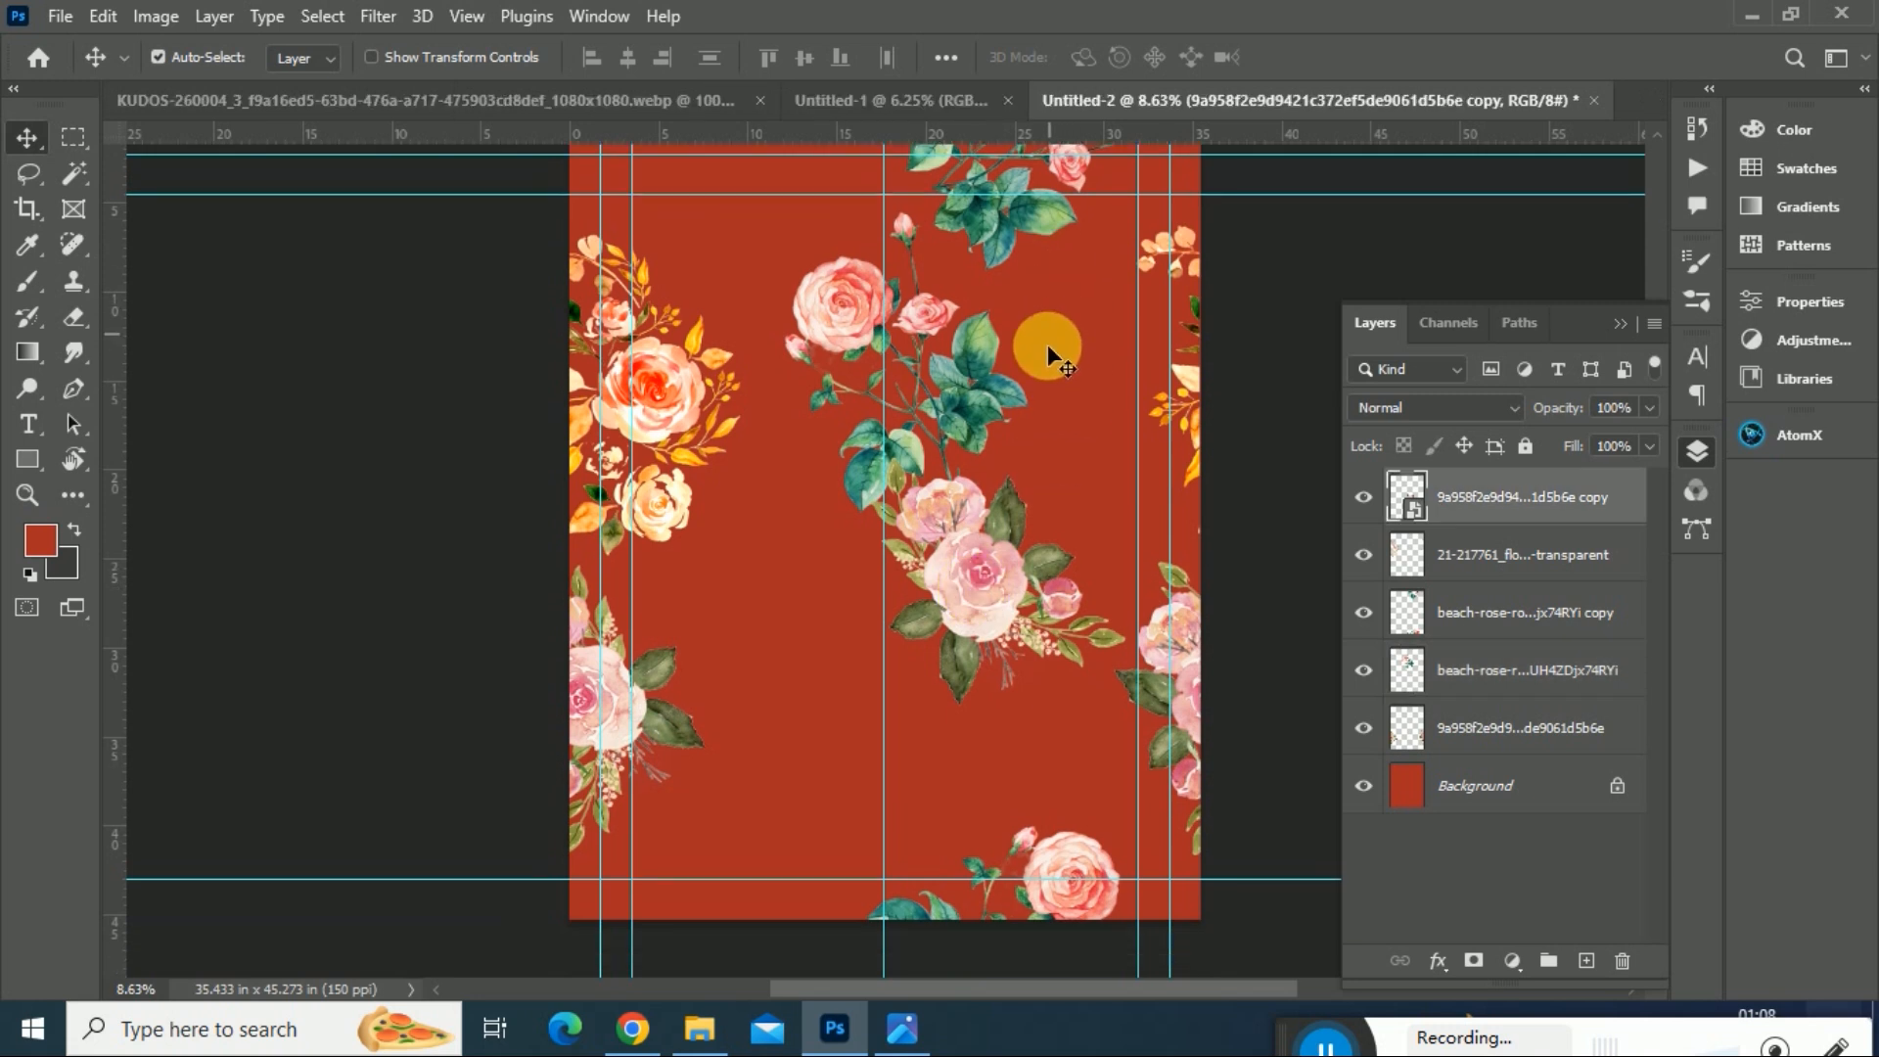
pyautogui.press('ctrl')
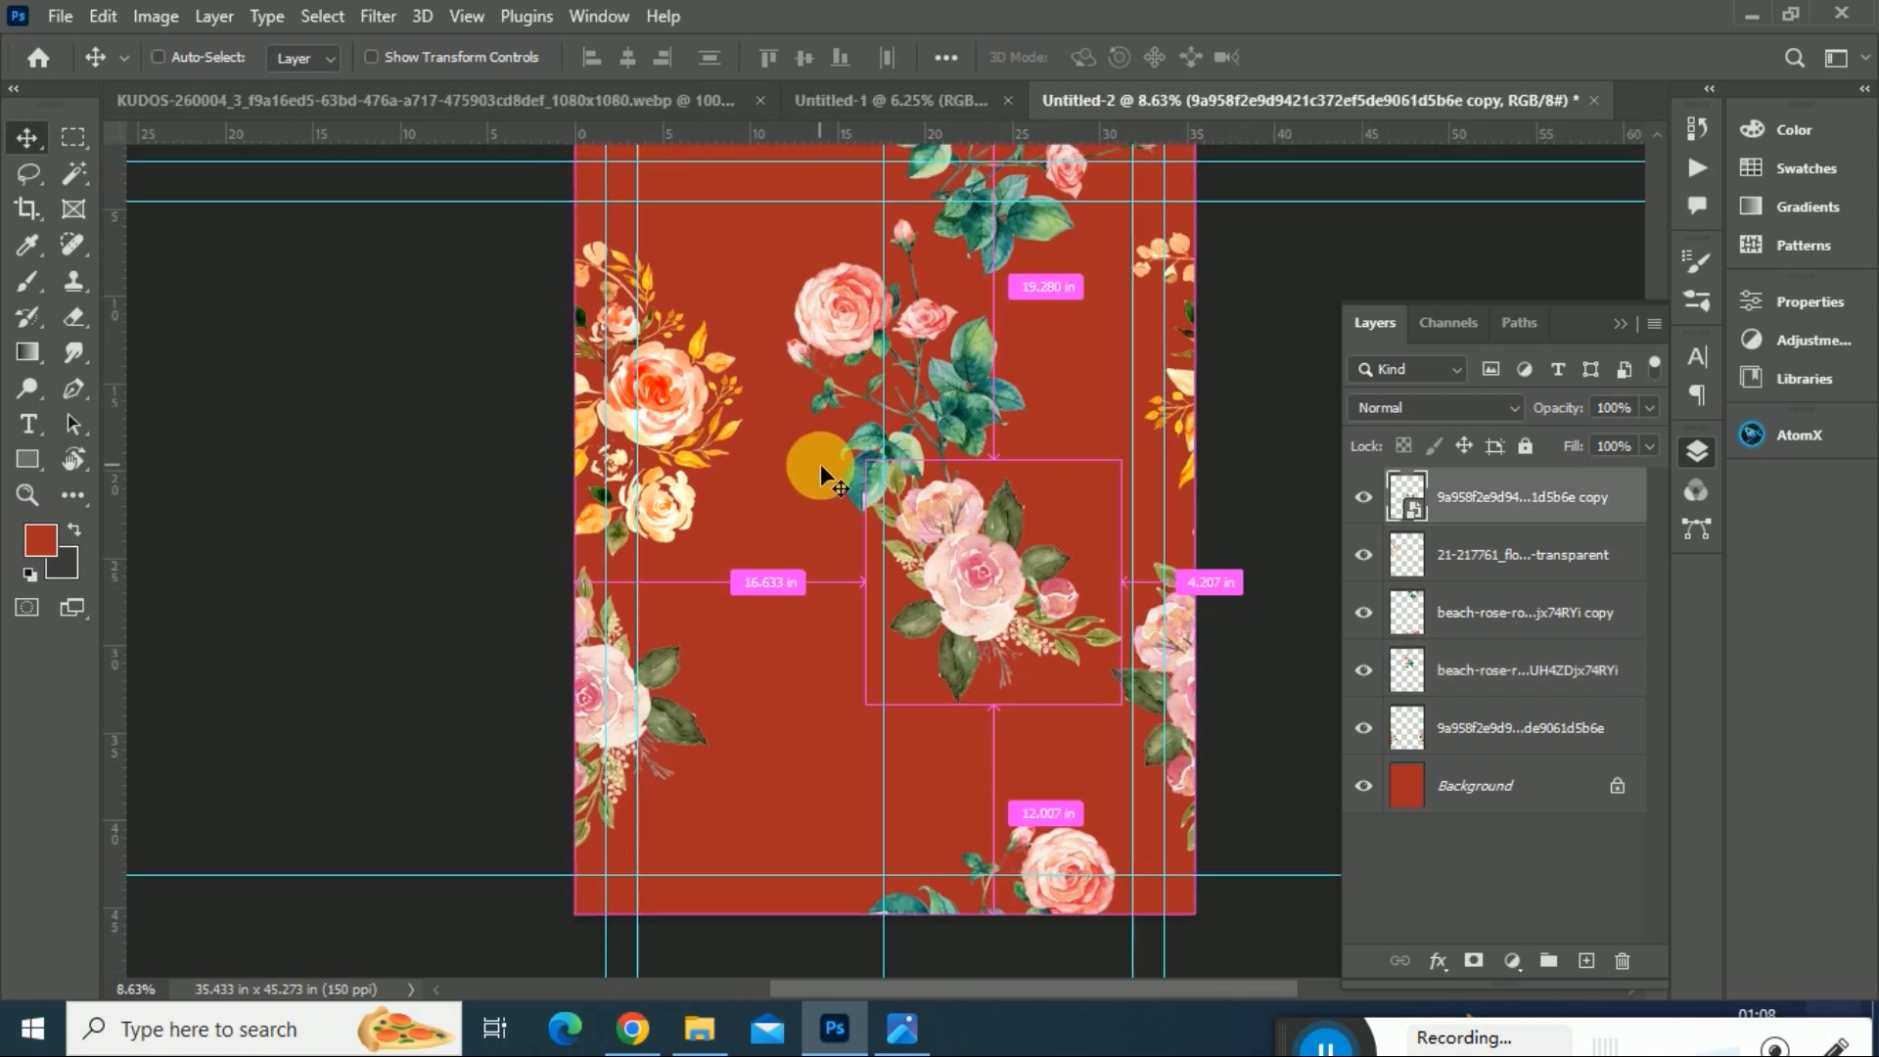
pyautogui.scroll(1, 821, 470)
pyautogui.hotkey('ctrl', '-')
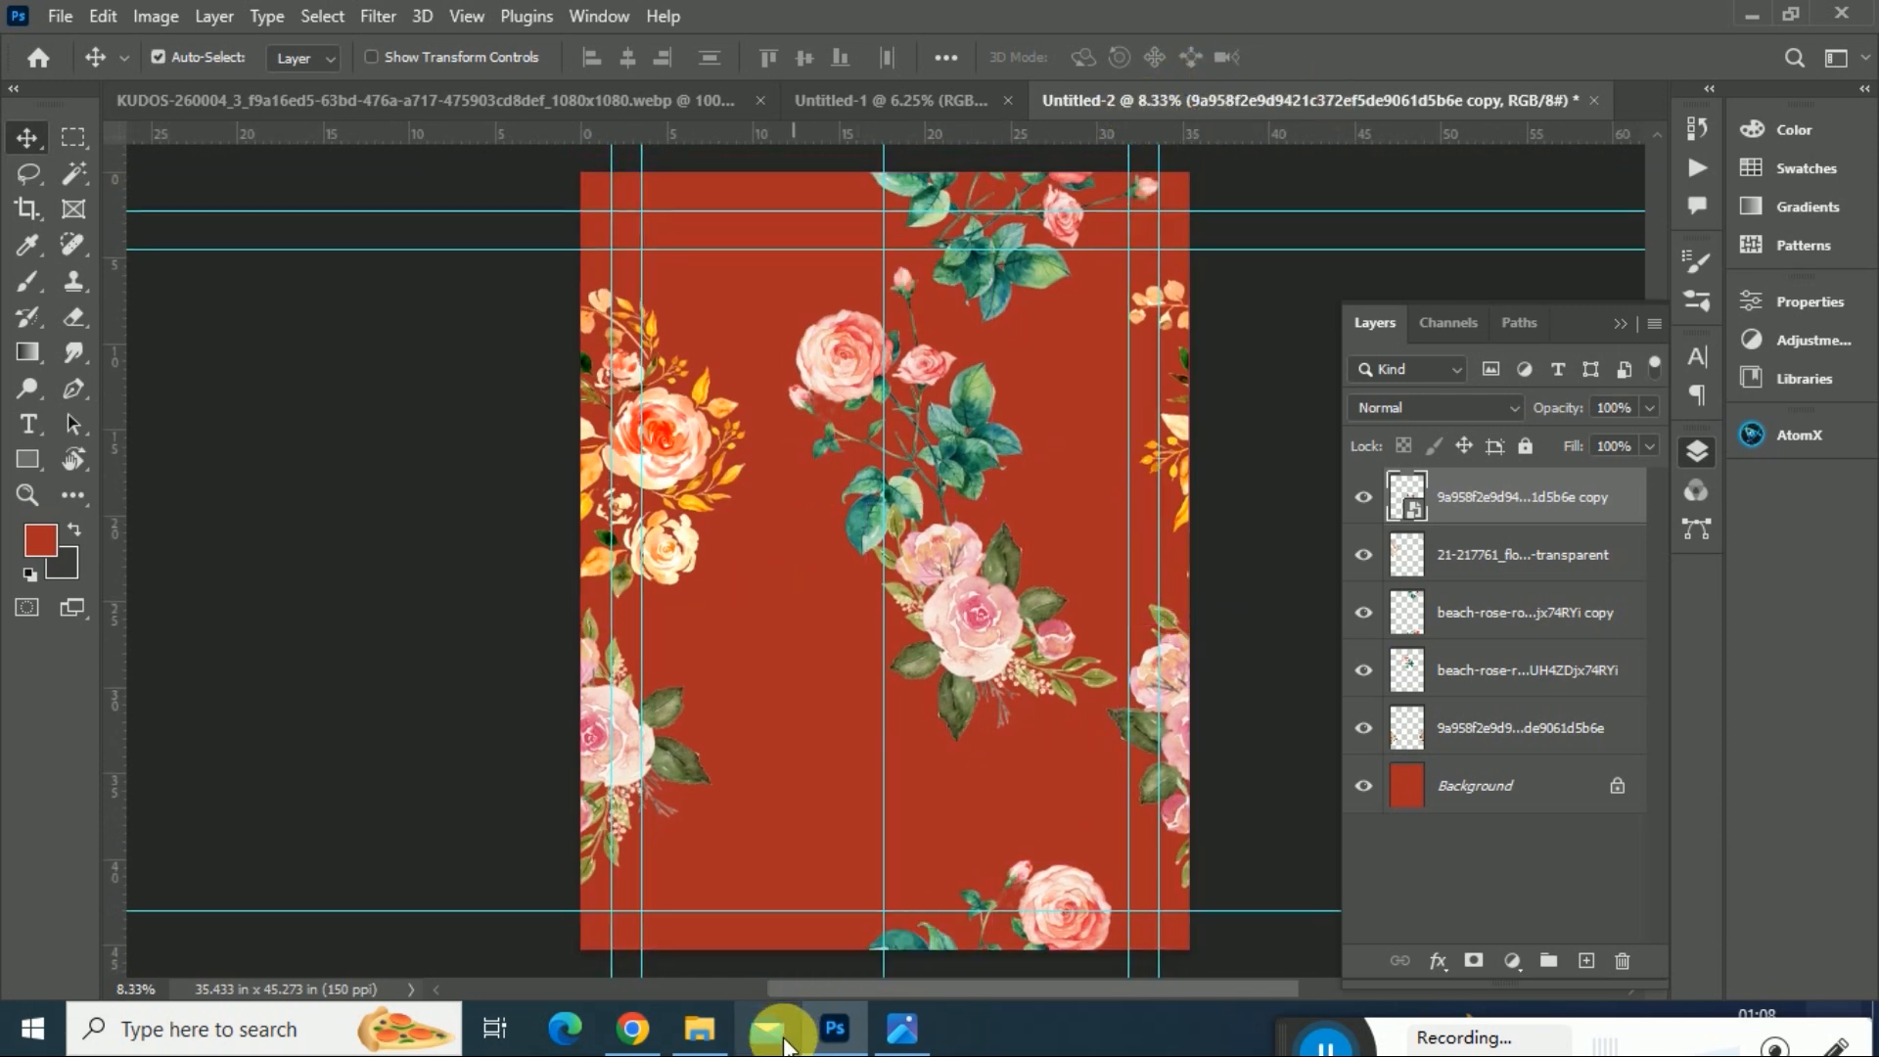
# - Try placing png-clipart-rose-leaves-hand-painted-watercolor.png from Downloads on the floral page and delete it again
pyautogui.click(698, 1028)
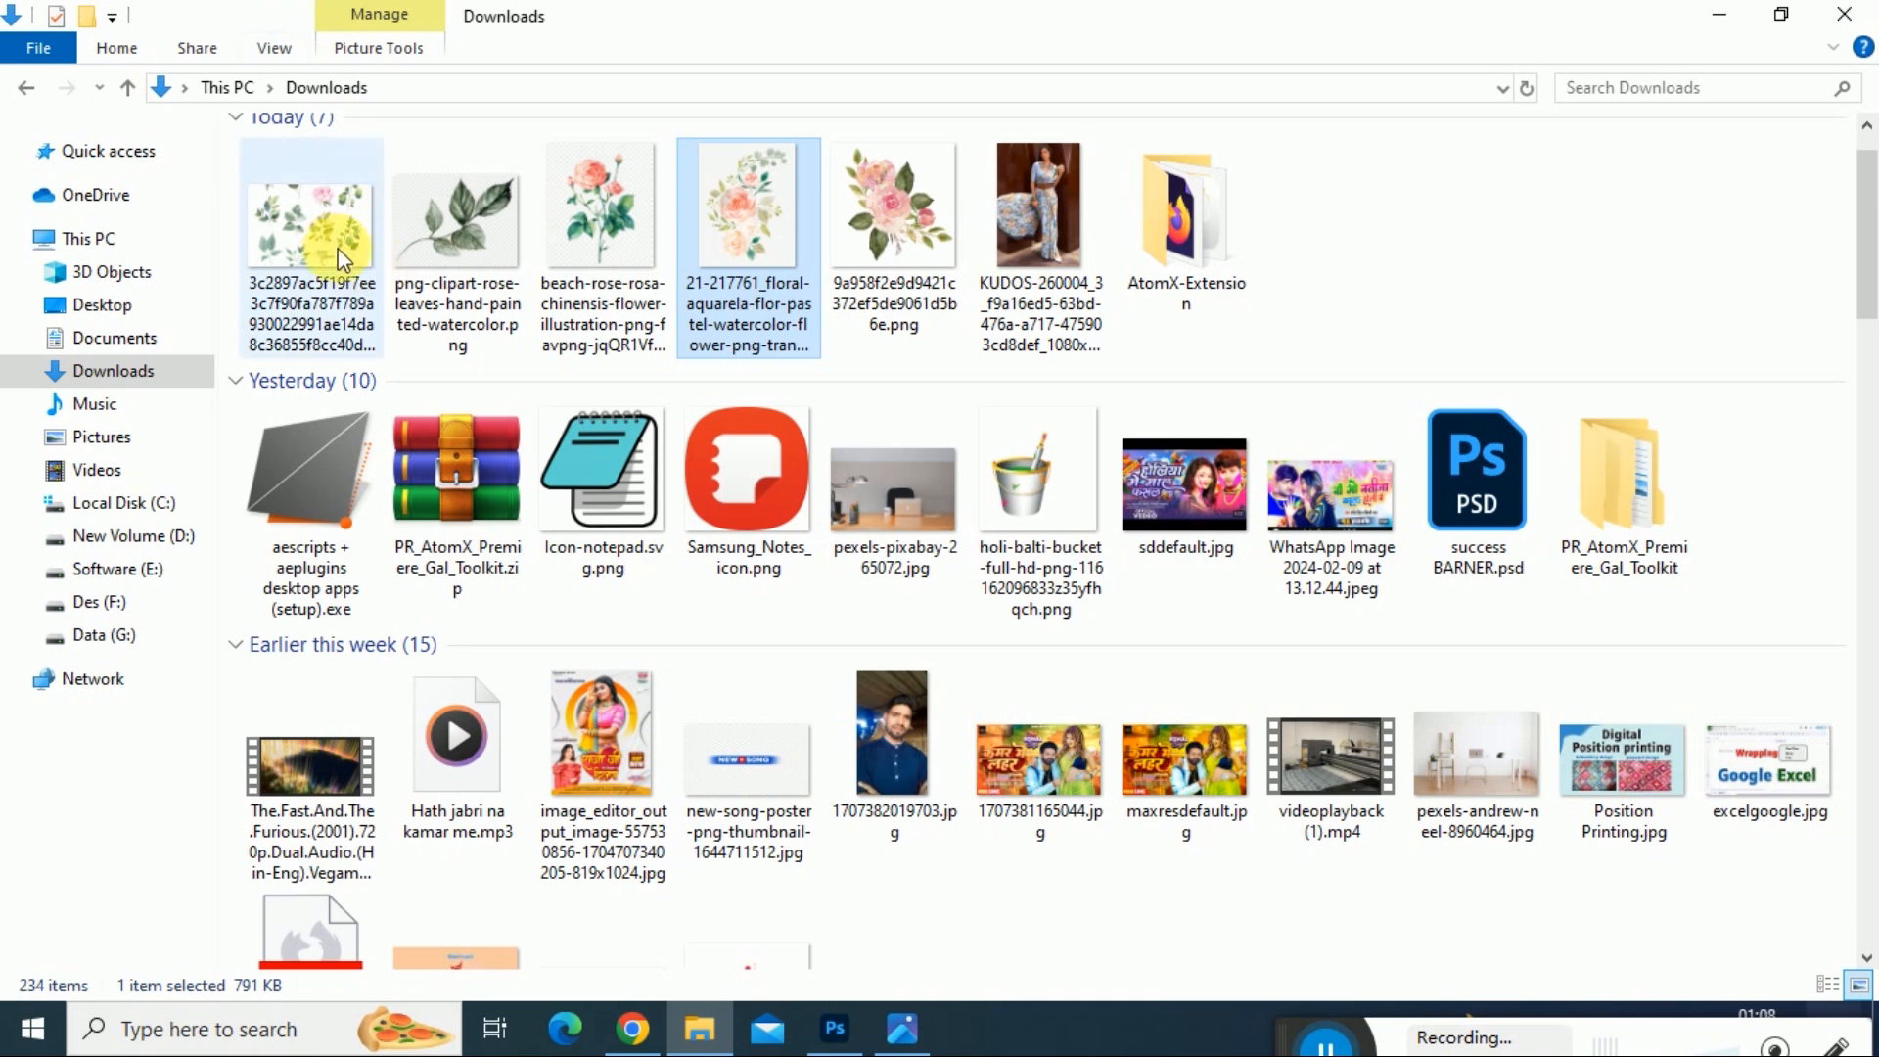
pyautogui.click(472, 216)
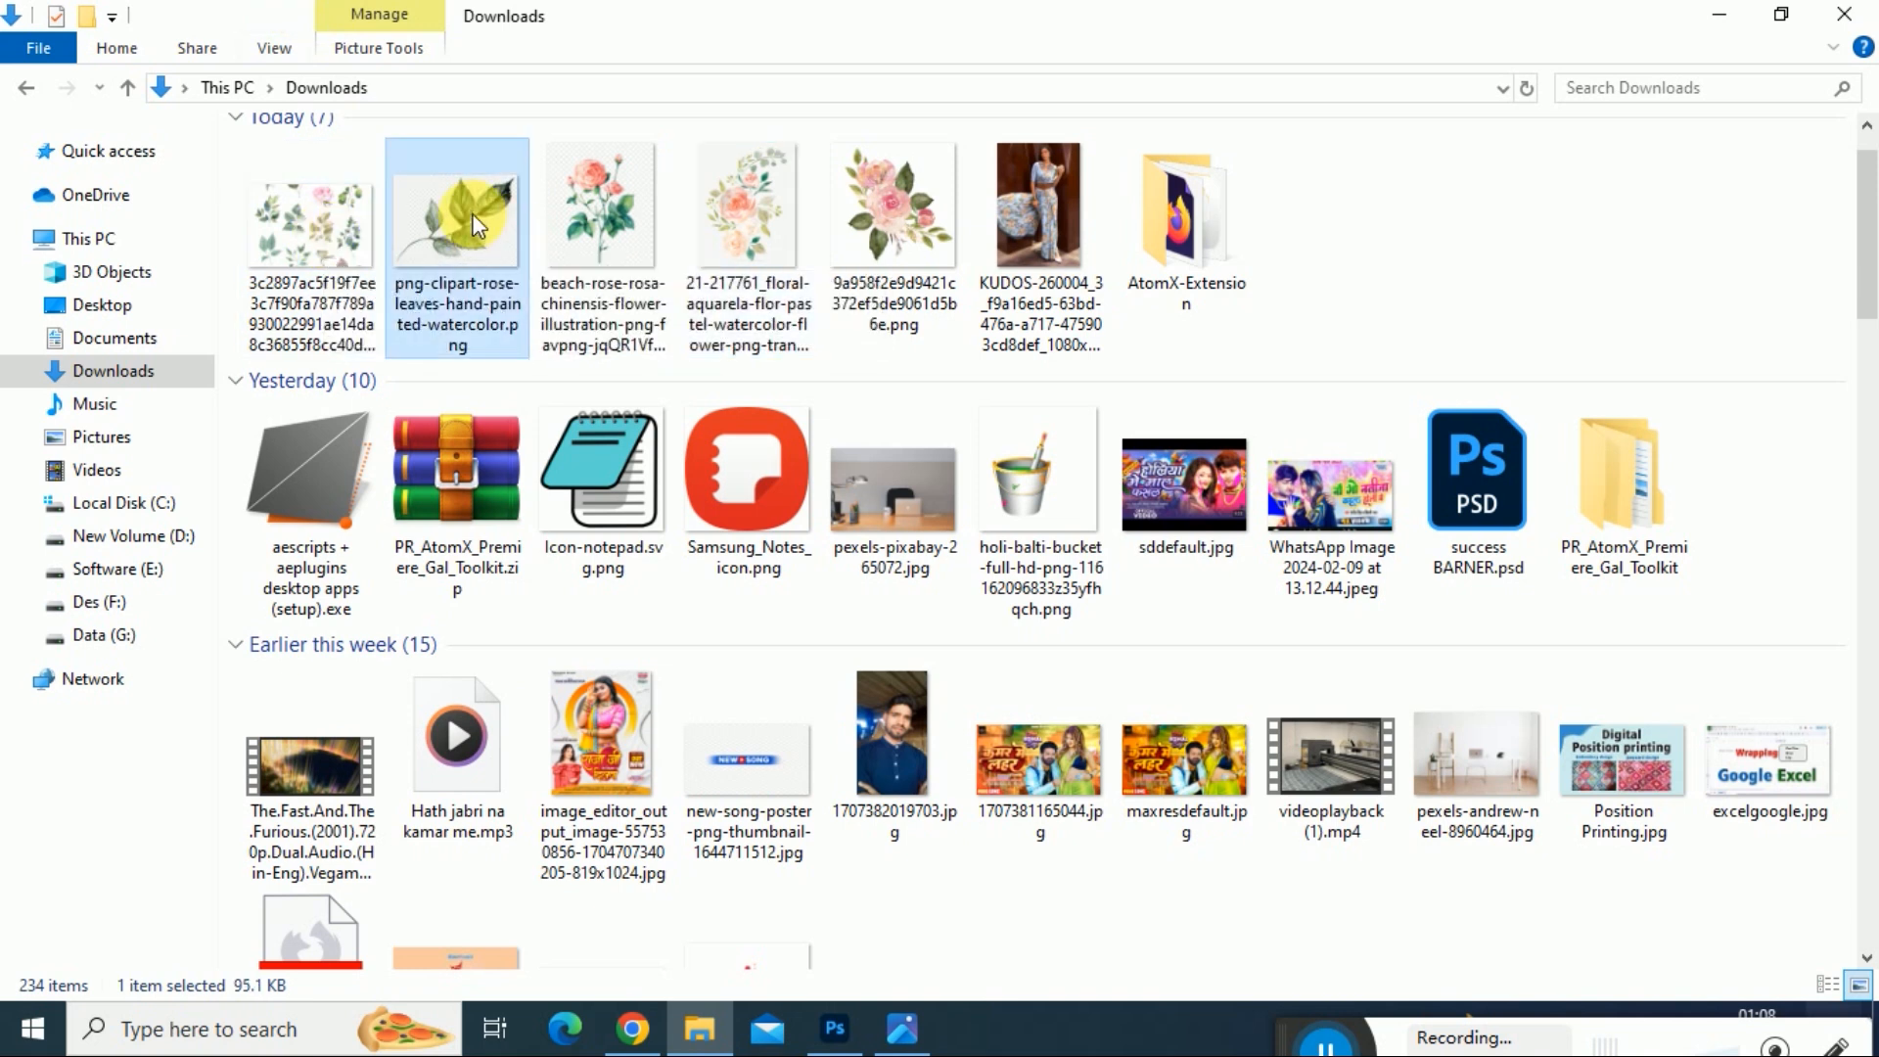
pyautogui.moveTo(477, 235); pyautogui.dragTo(890, 646)
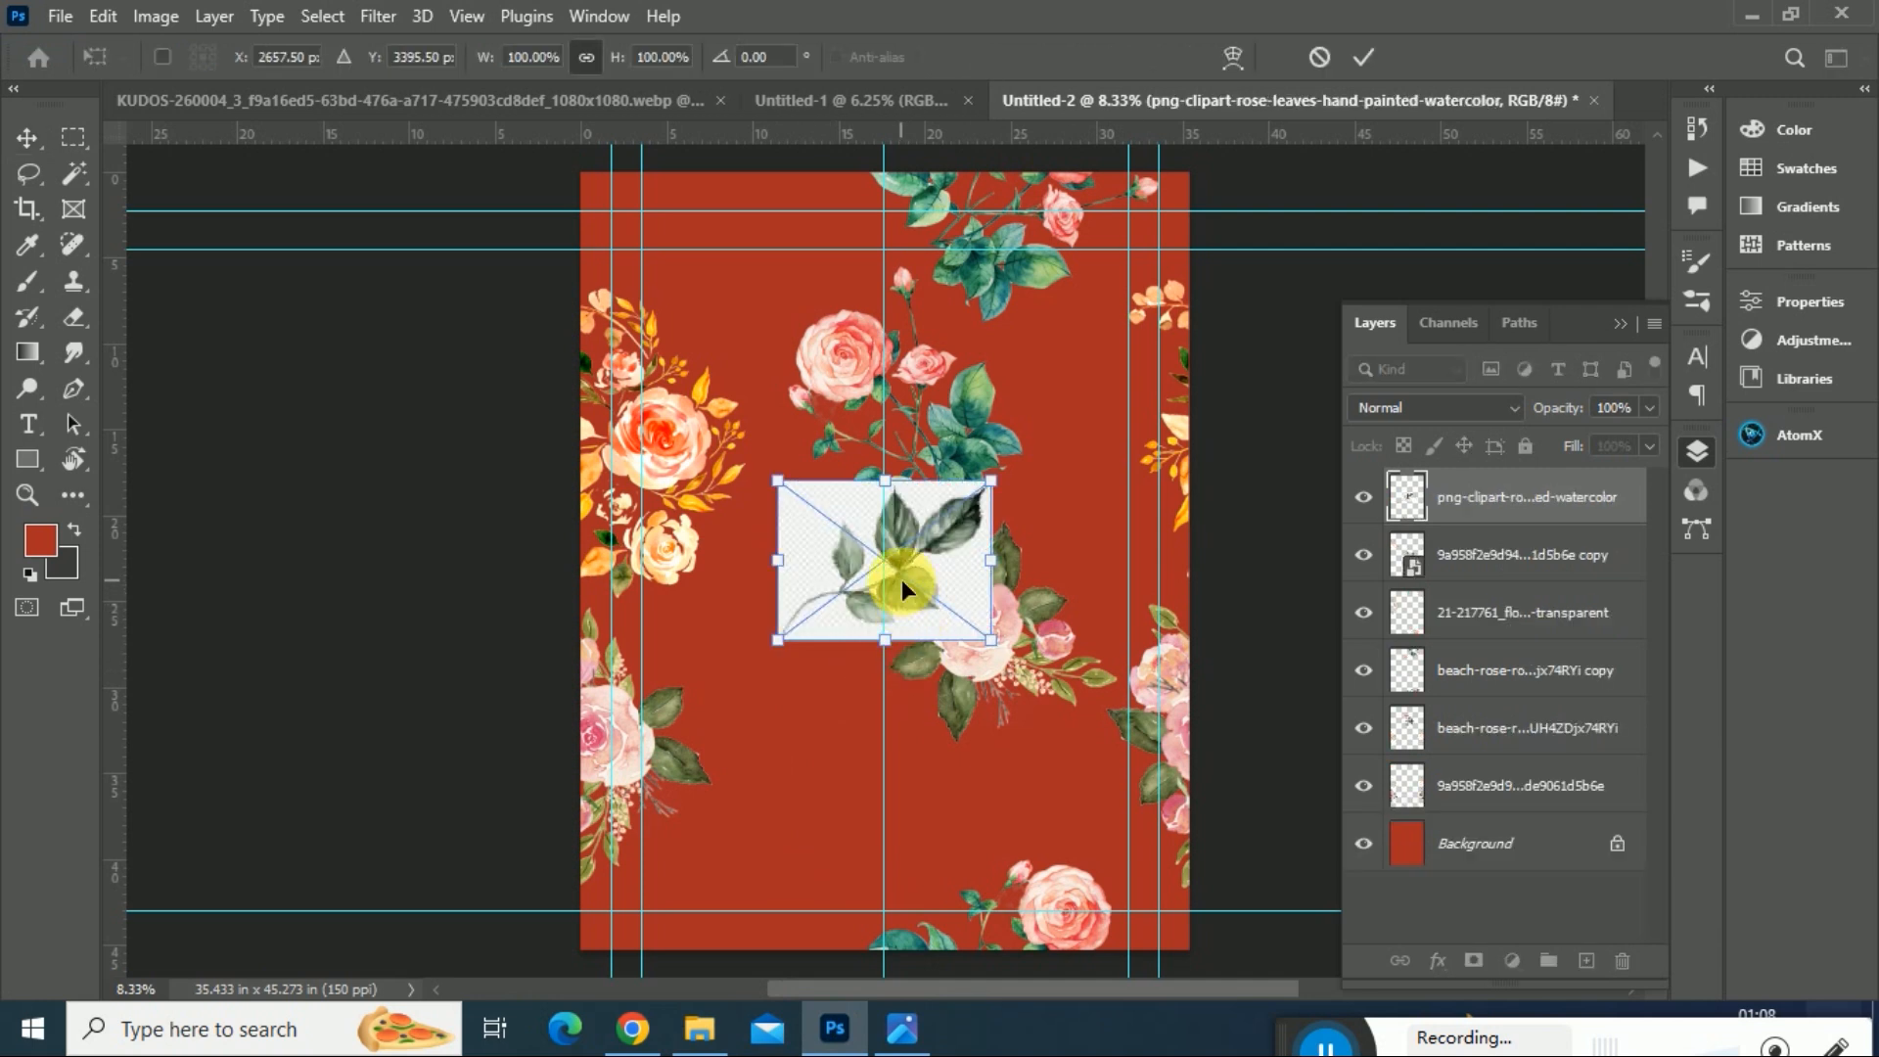
pyautogui.press('Return')
pyautogui.moveTo(901, 580); pyautogui.dragTo(765, 642)
pyautogui.press('Delete')
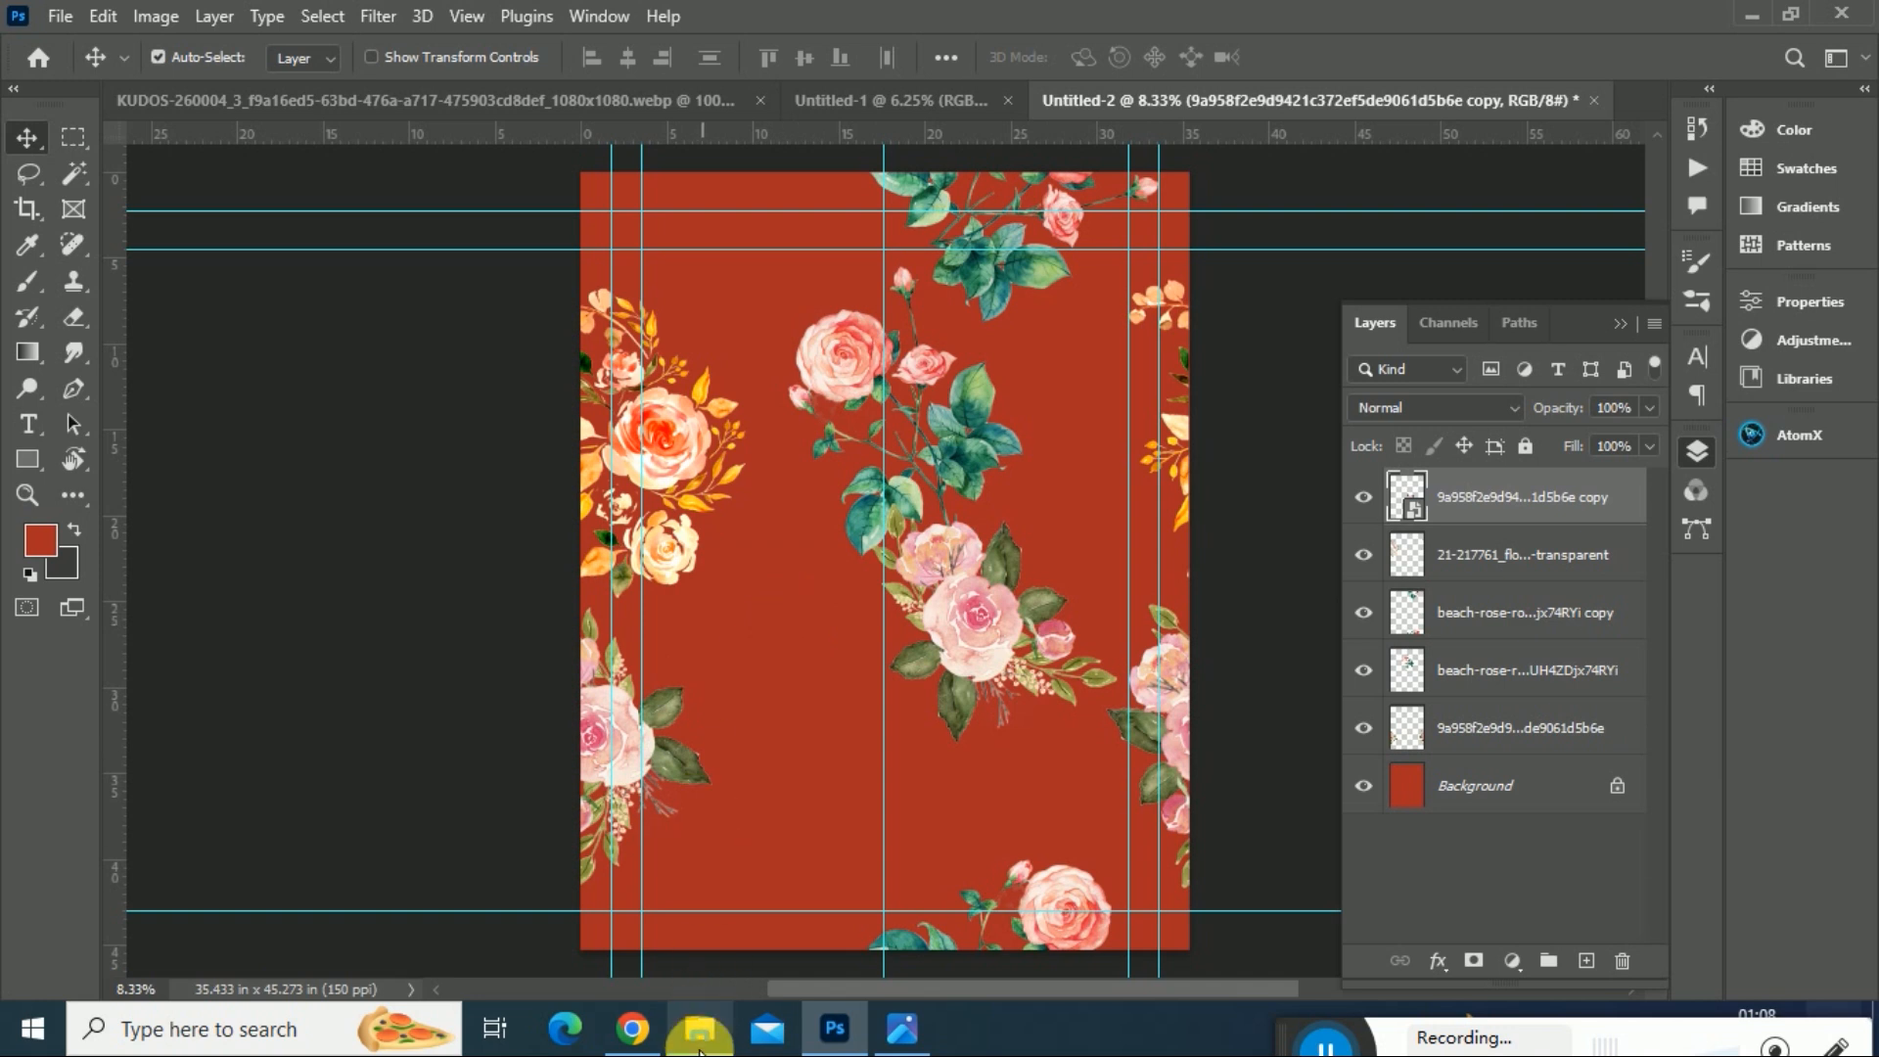
# - Open the watercolor leaf sheet JPG starting with 3c2897ac5f19f7ee from Downloads as a separate document and fit it to the view
pyautogui.click(697, 1028)
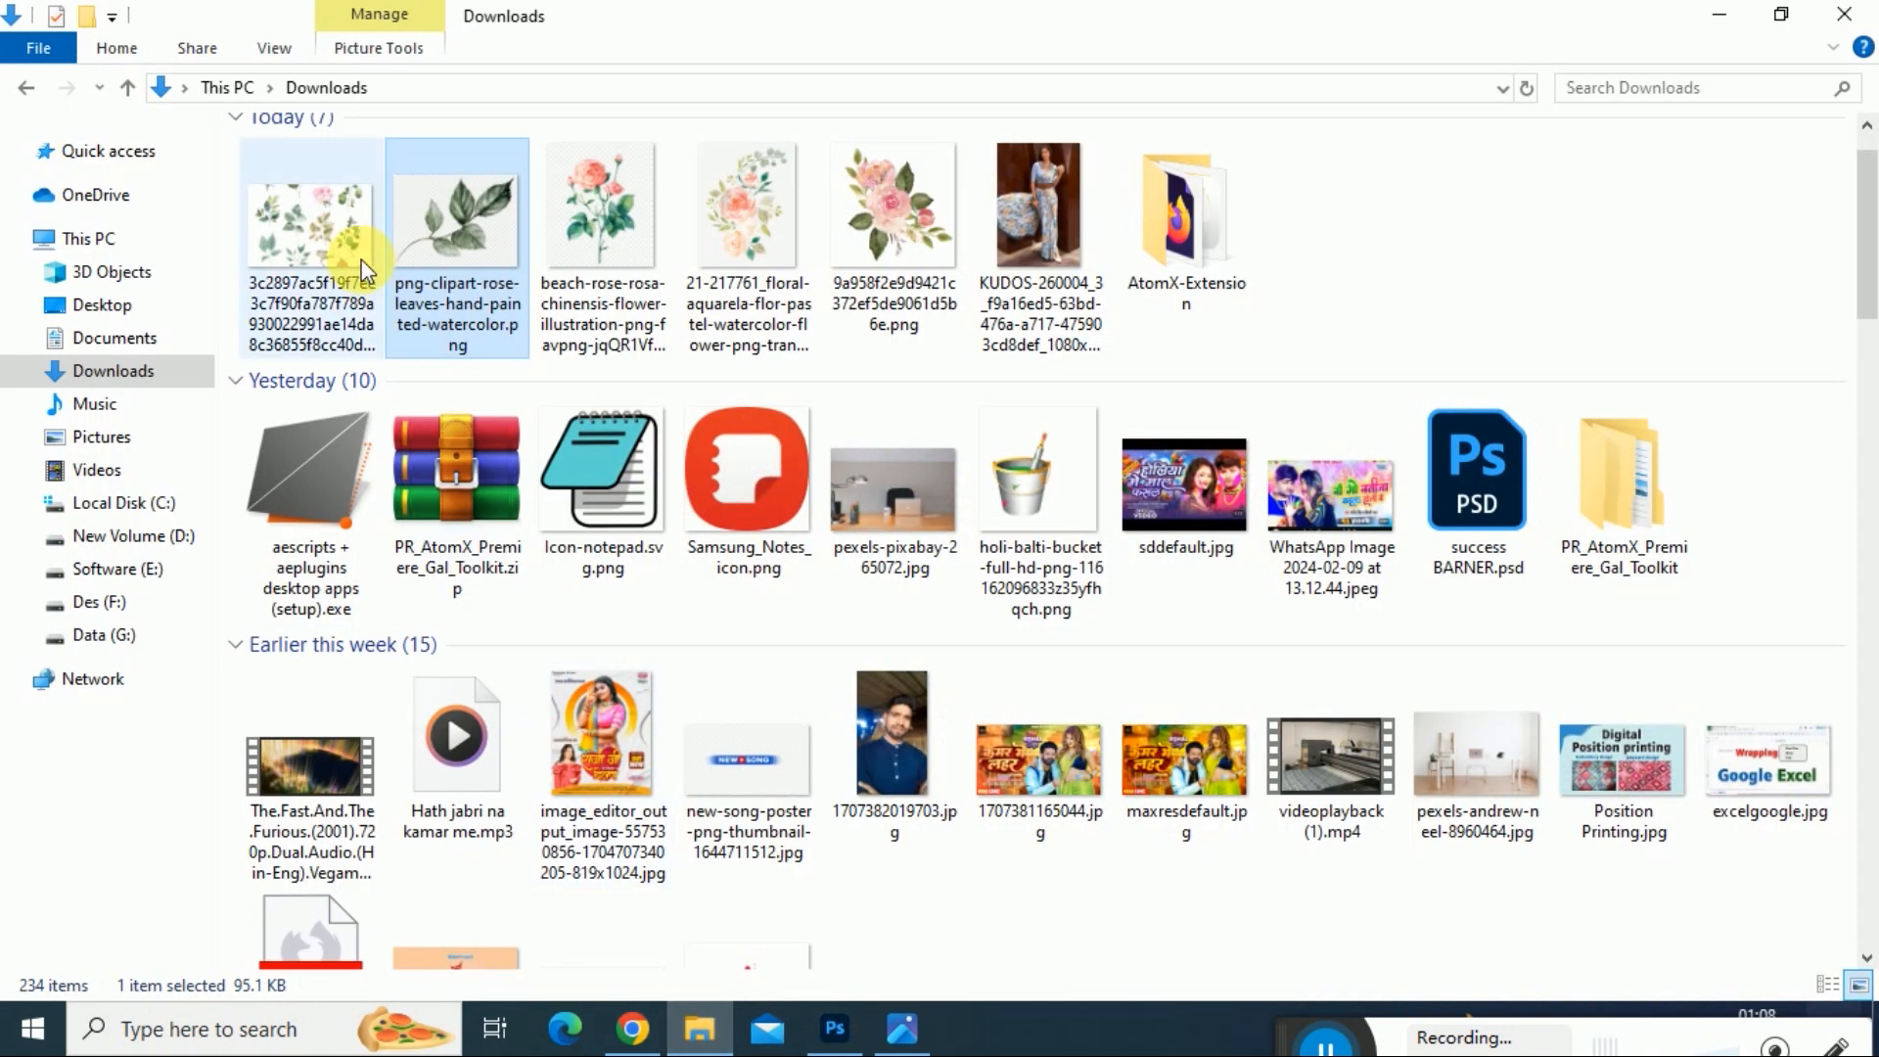
pyautogui.moveTo(350, 313); pyautogui.dragTo(1634, 91)
pyautogui.scroll(-2, 881, 518)
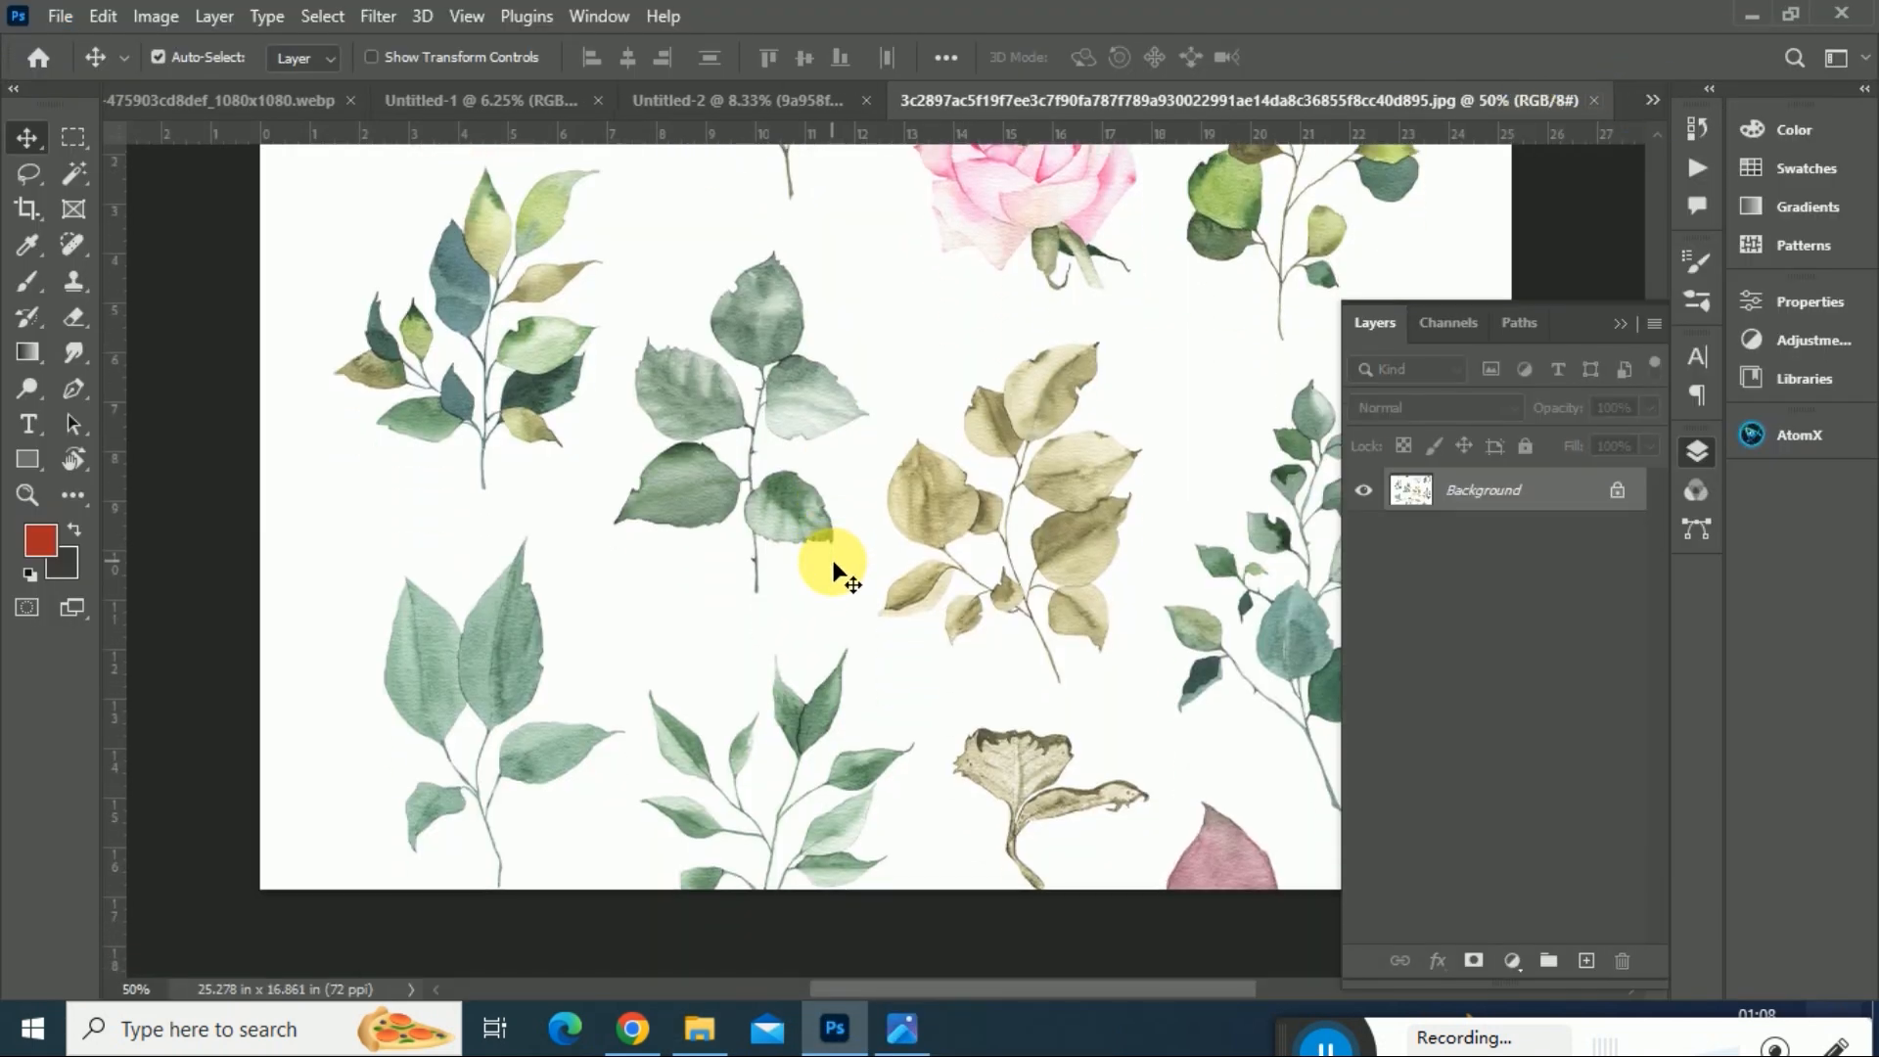
pyautogui.hotkey('ctrl', '-')
pyautogui.hotkey('ctrl', '-')
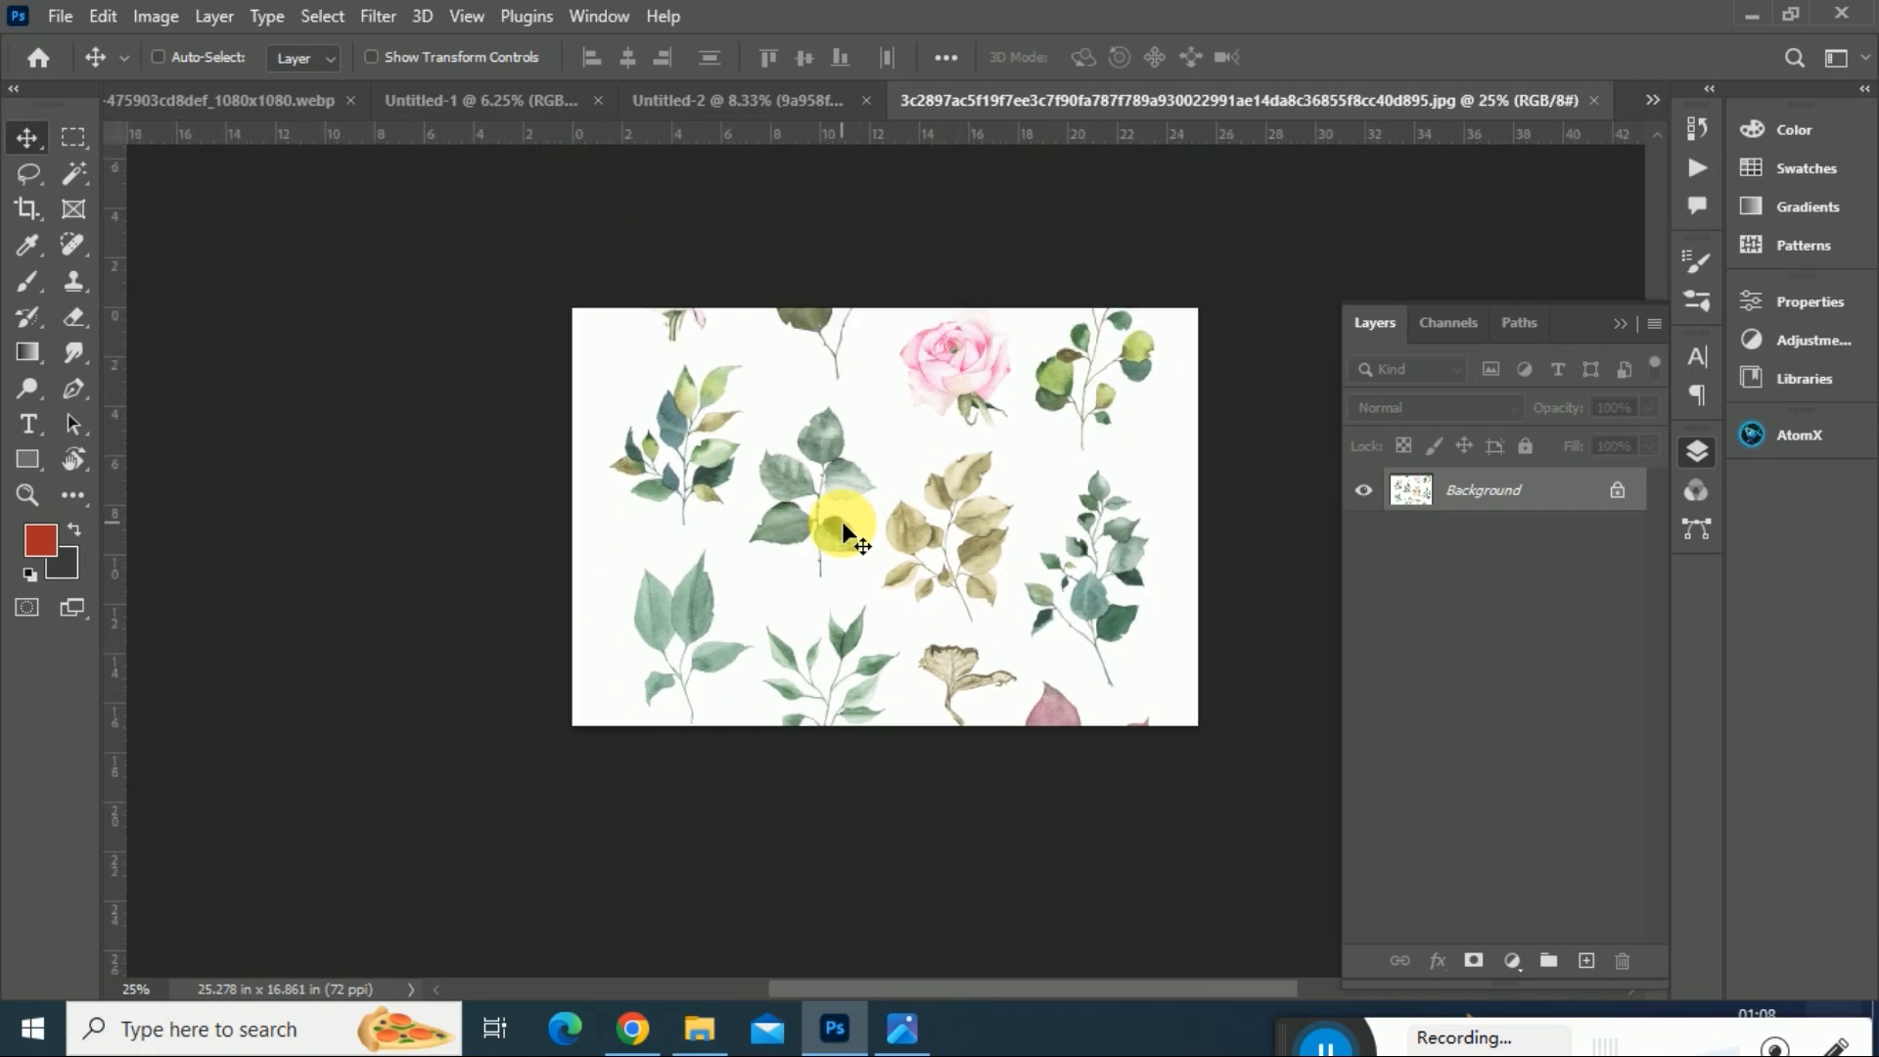
pyautogui.hotkey('ctrl', '0')
# - Copy the upper-left green and blue leaf sprig from the leaf sheet into the Untitled-2 floral layout with a rectangular selection
pyautogui.click(73, 137)
pyautogui.moveTo(311, 226); pyautogui.dragTo(638, 585)
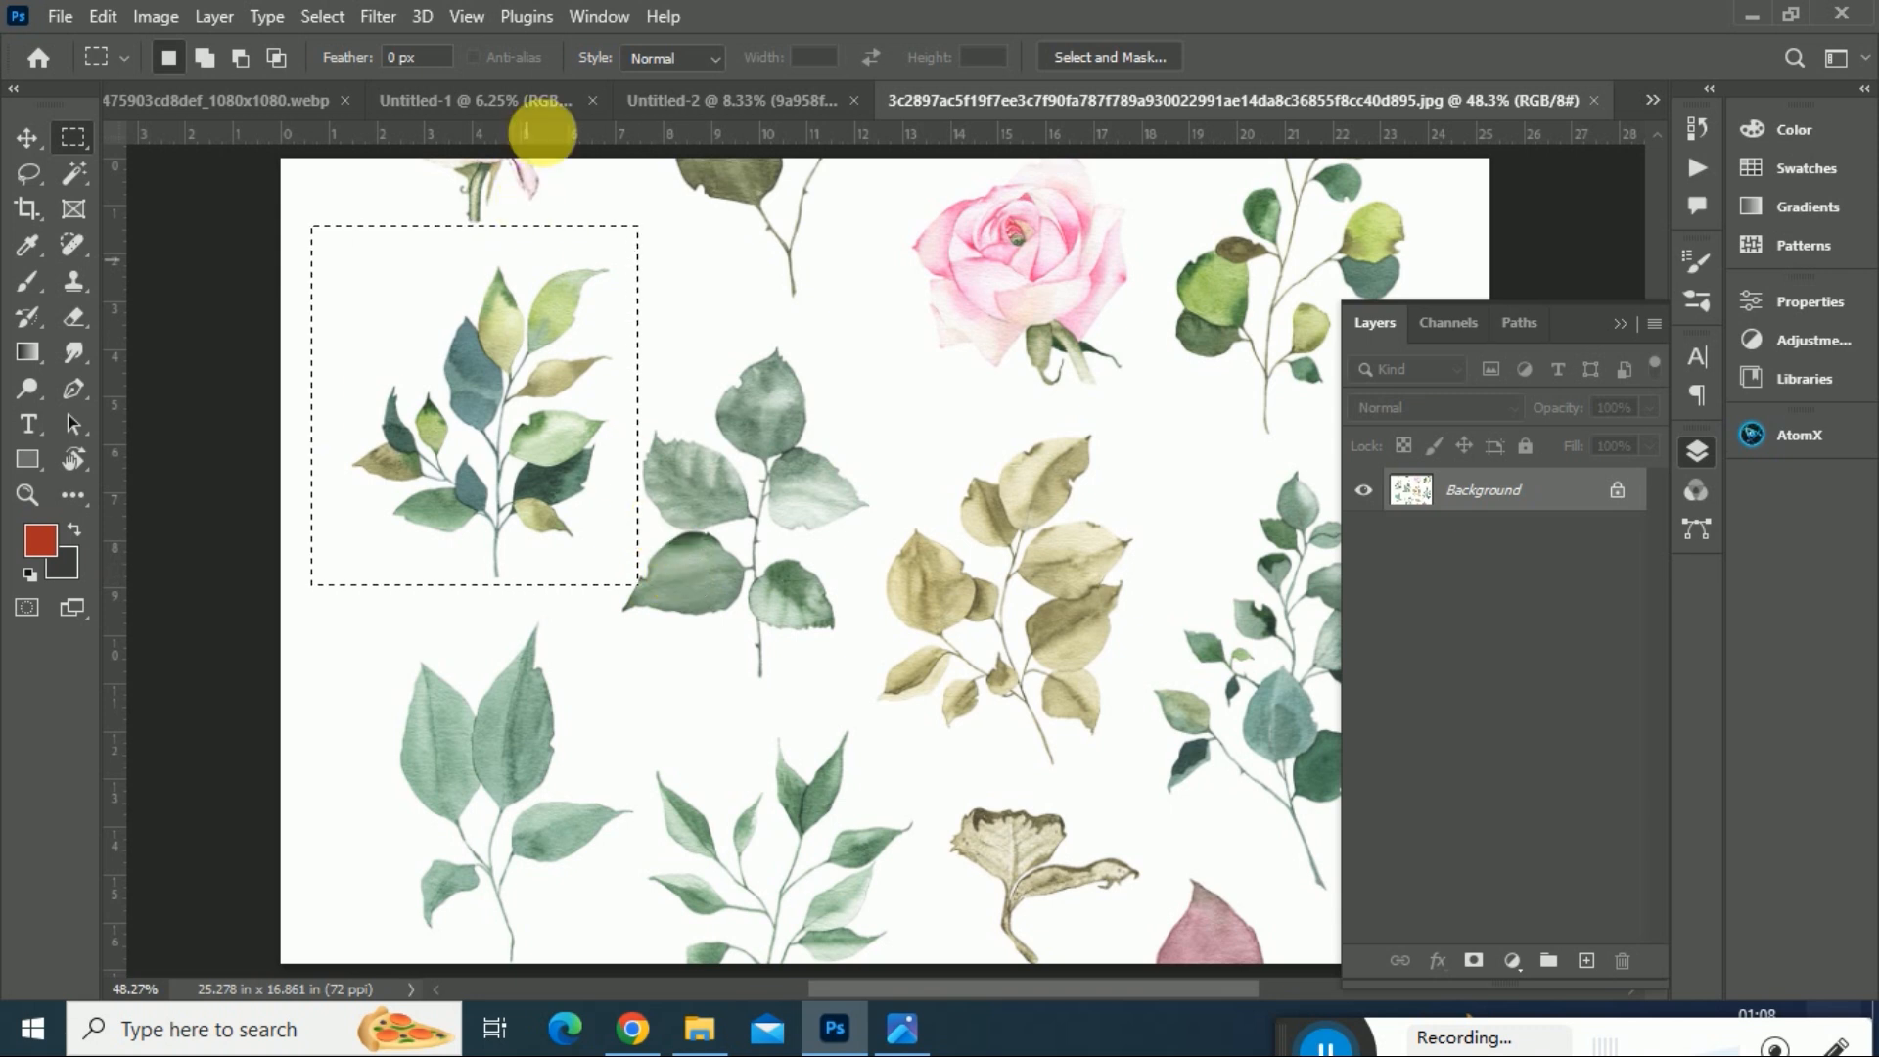
pyautogui.click(704, 102)
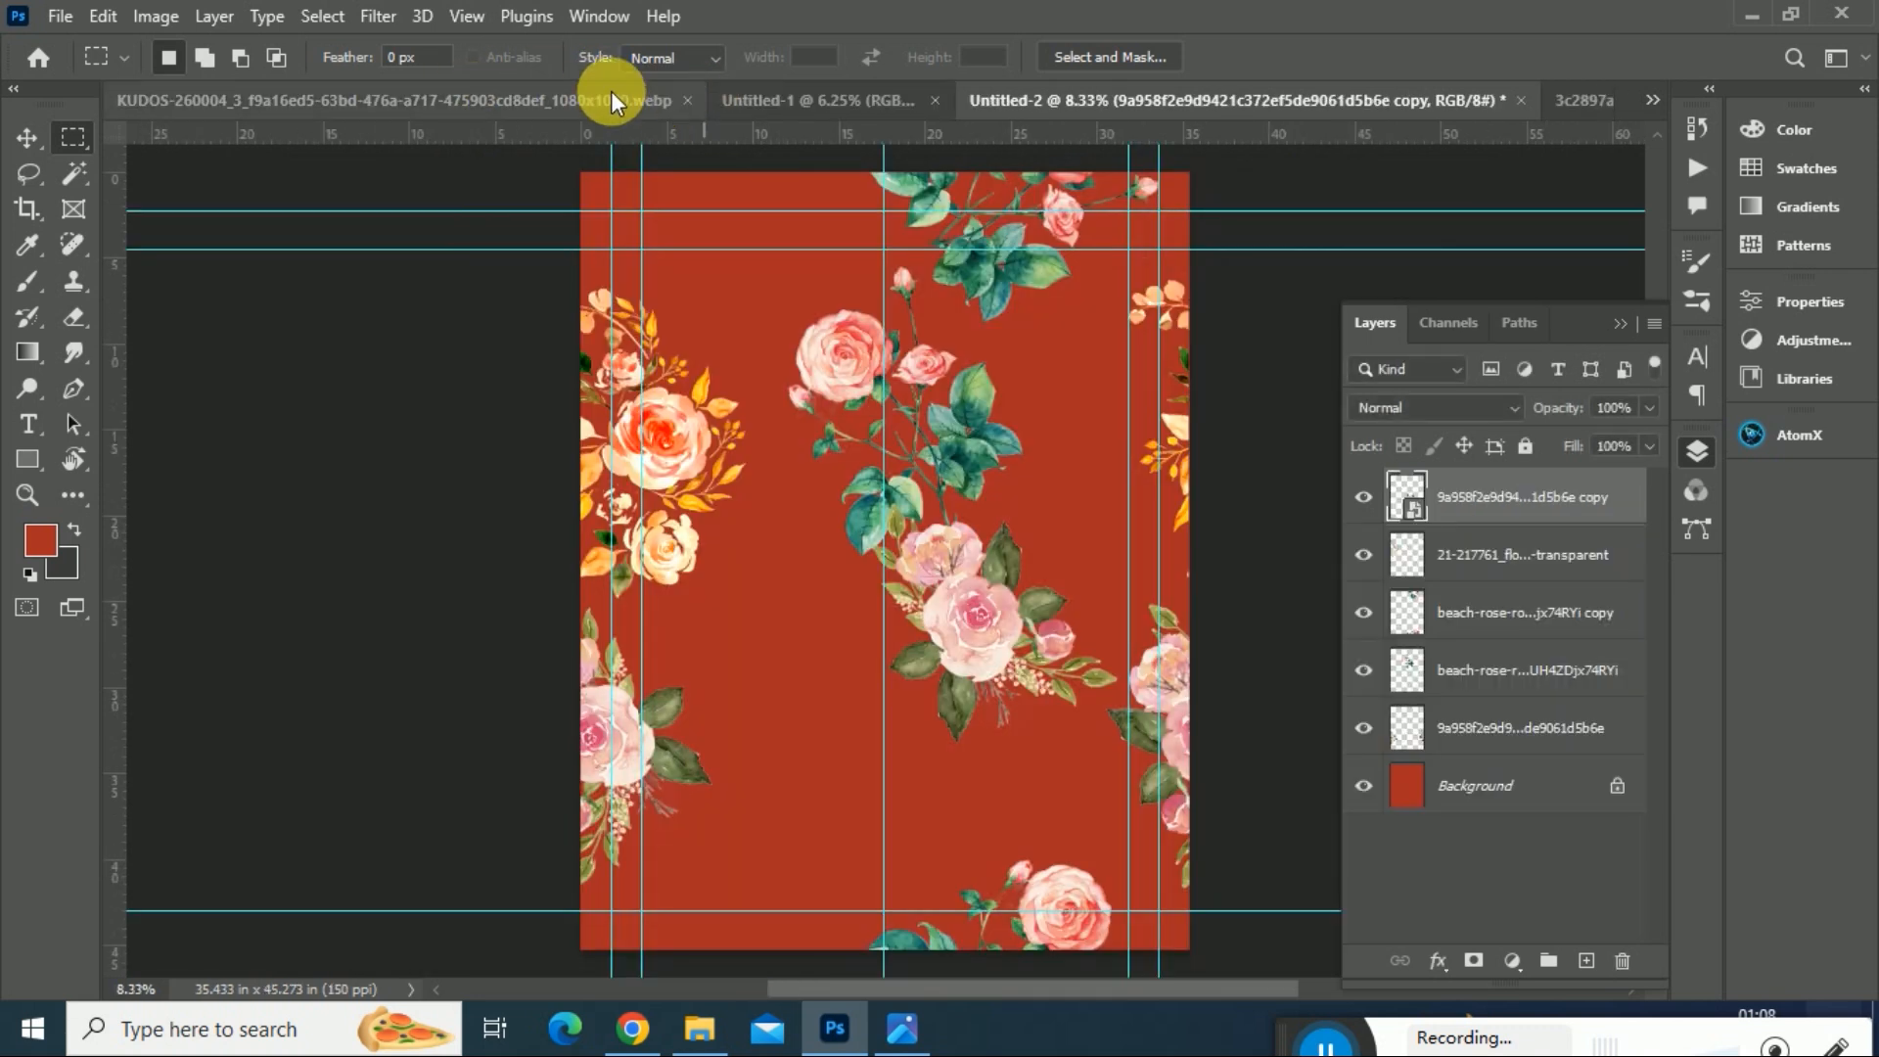
pyautogui.moveTo(854, 267); pyautogui.dragTo(851, 274)
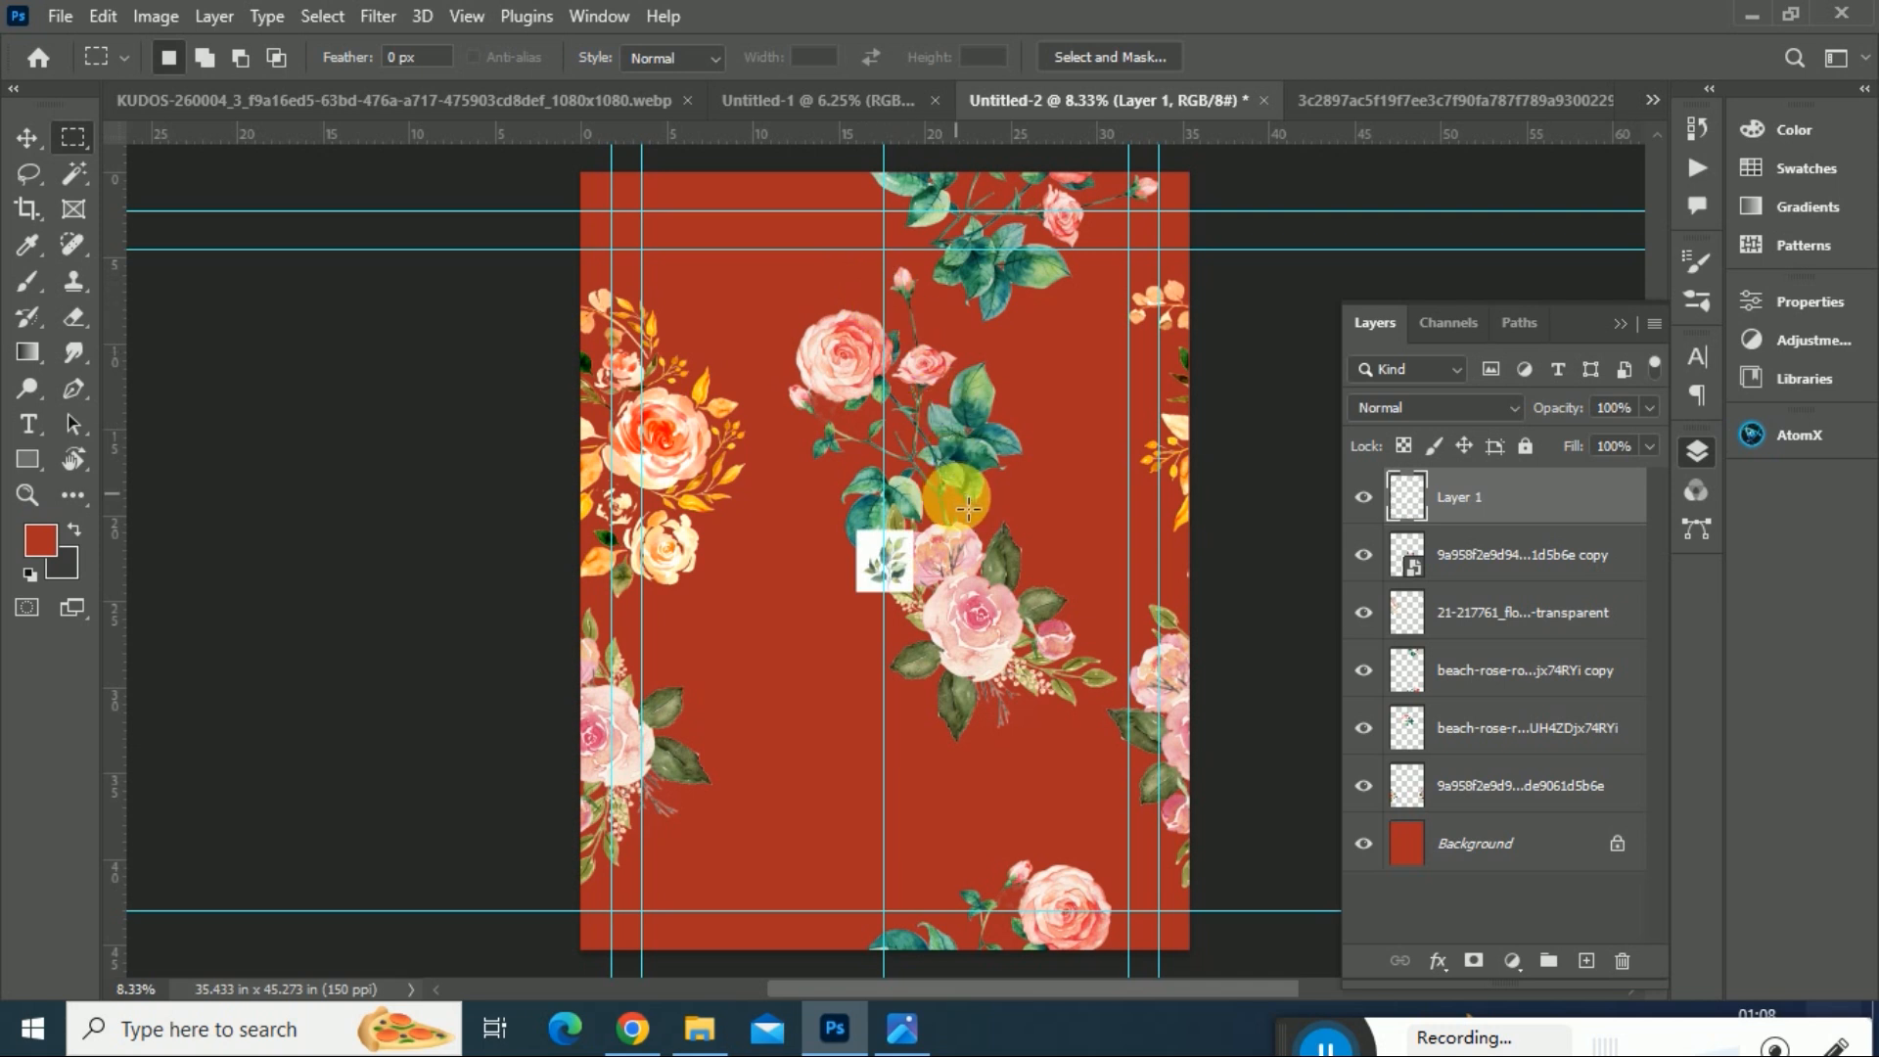
# - Enlarge the pasted leaf sprig to roughly three times its size and place it beside the central pink bouquet
pyautogui.hotkey('ctrl', 't')
pyautogui.moveTo(895, 562); pyautogui.dragTo(885, 445)
pyautogui.moveTo(832, 631); pyautogui.dragTo(820, 673)
pyautogui.press('Return')
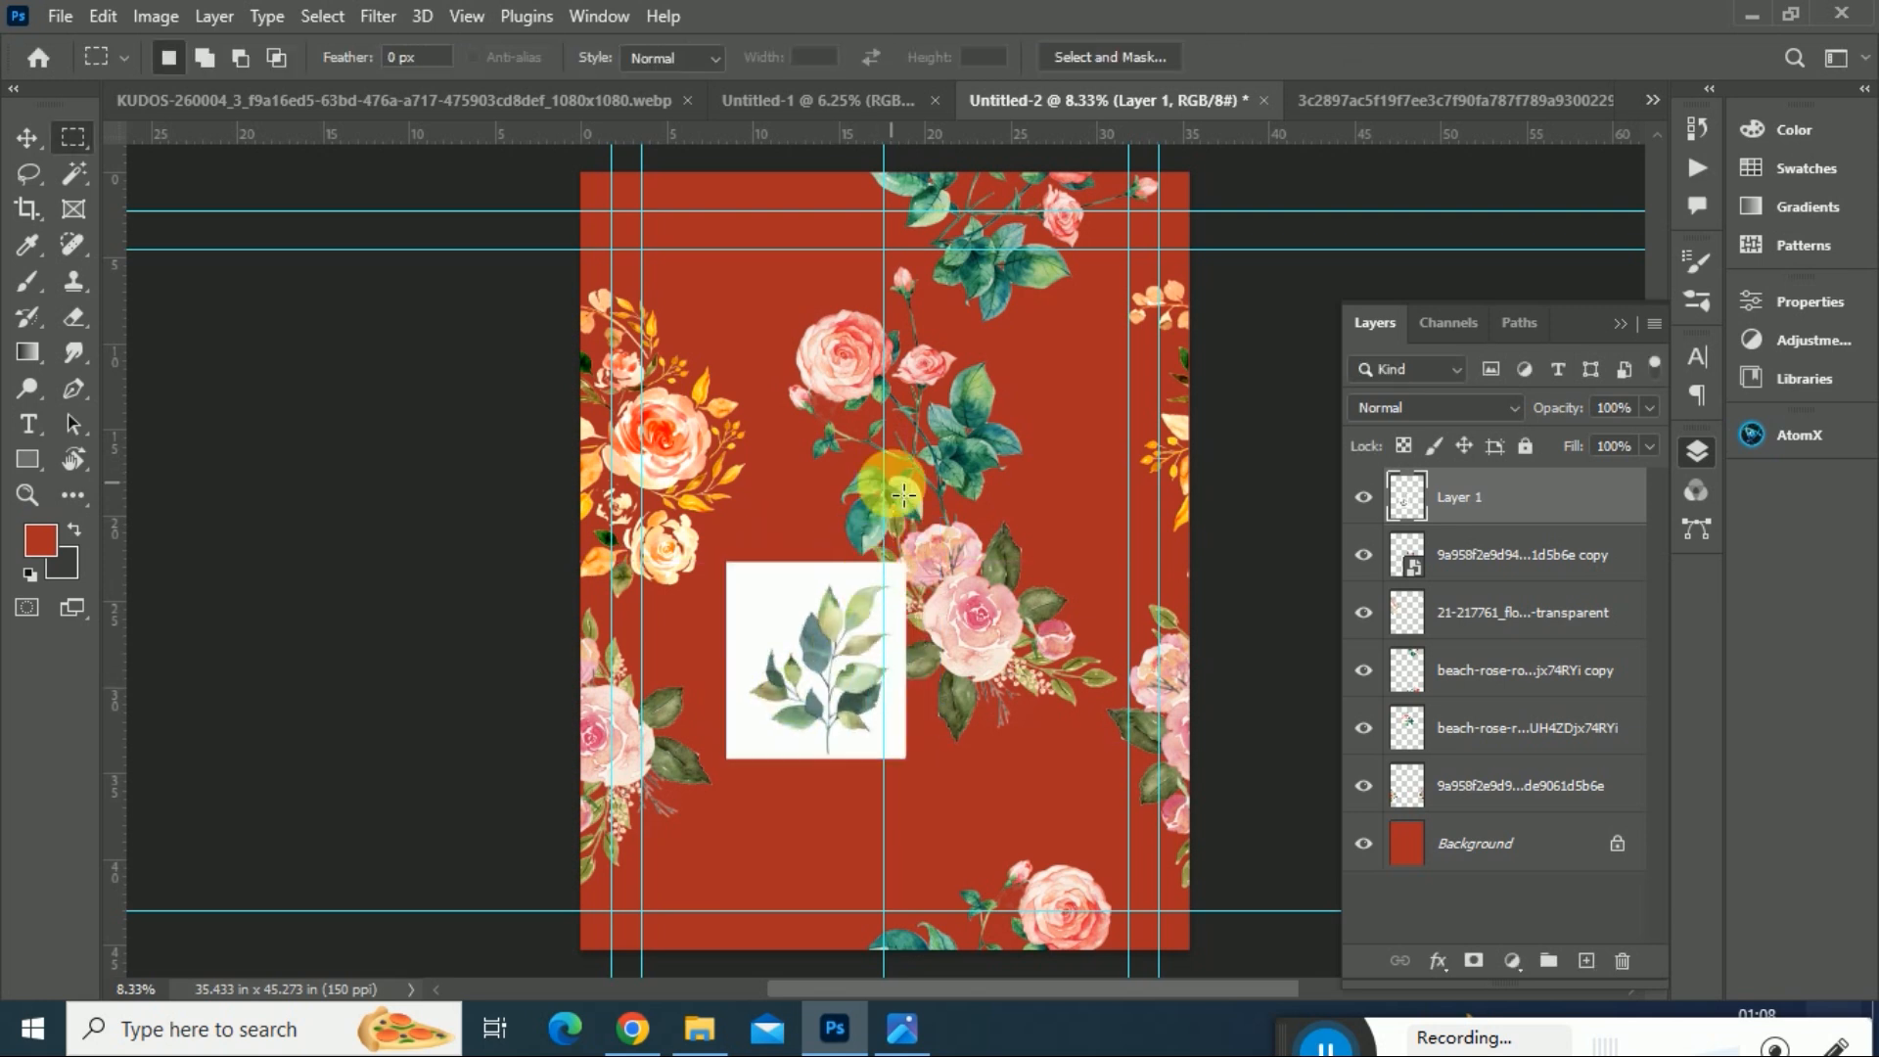
# - Delete the leaf sprig's white background and the white gaps between its stems with the Magic Wand at tolerance 24, then deselect
pyautogui.click(72, 184)
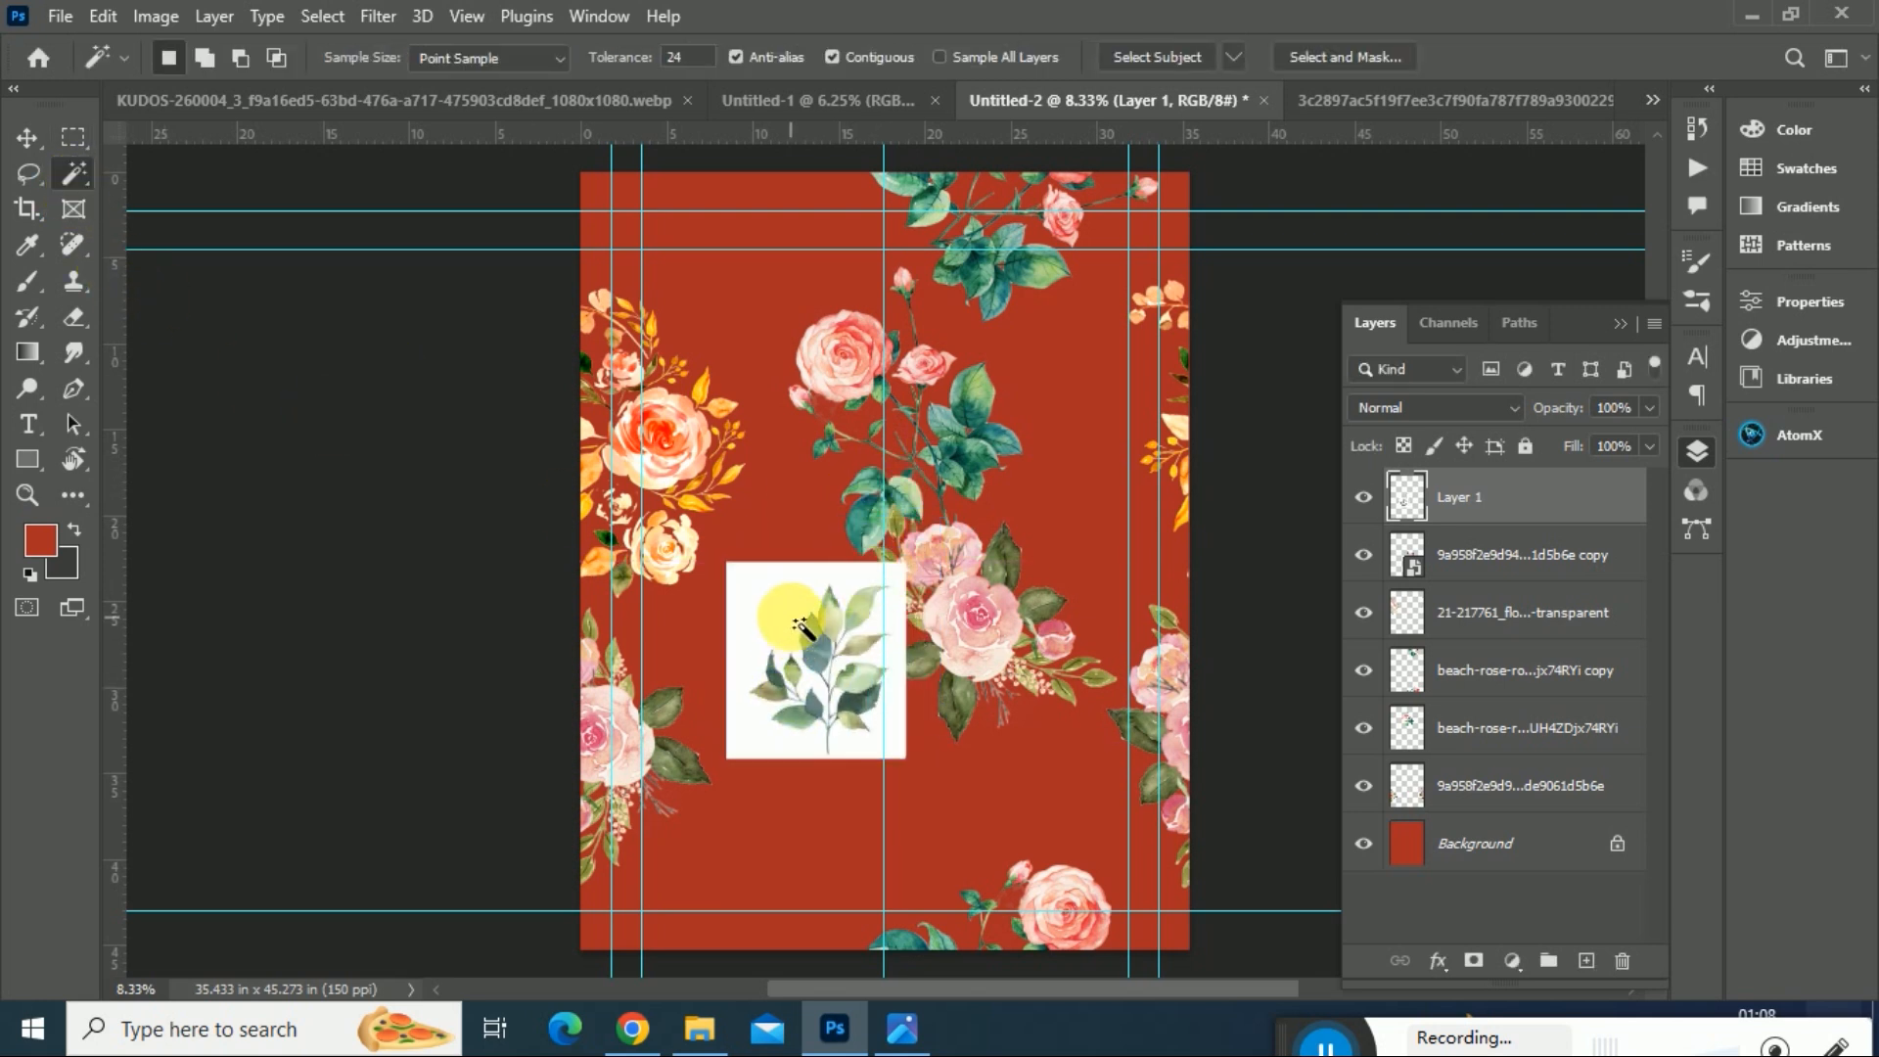
pyautogui.press('Delete')
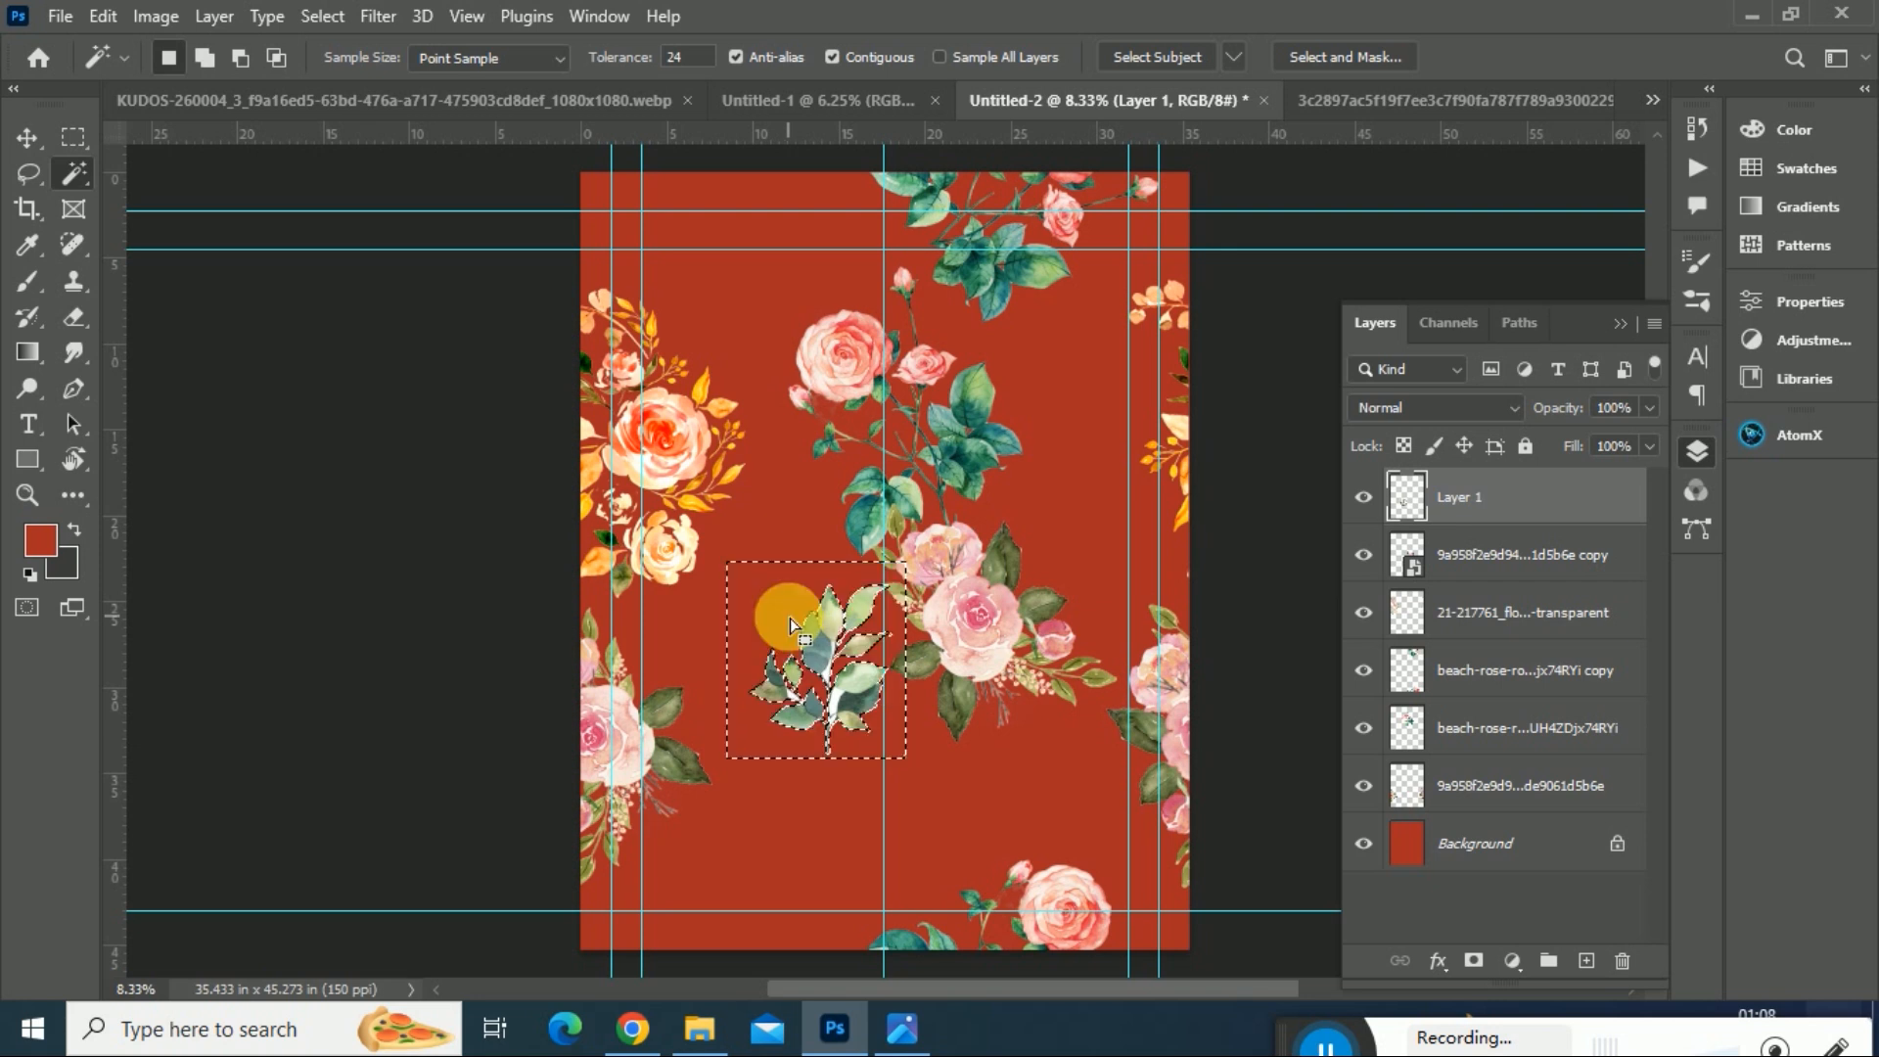
pyautogui.hotkey('ctrl', '+')
pyautogui.hotkey('ctrl', '+')
pyautogui.hotkey('ctrl', '+')
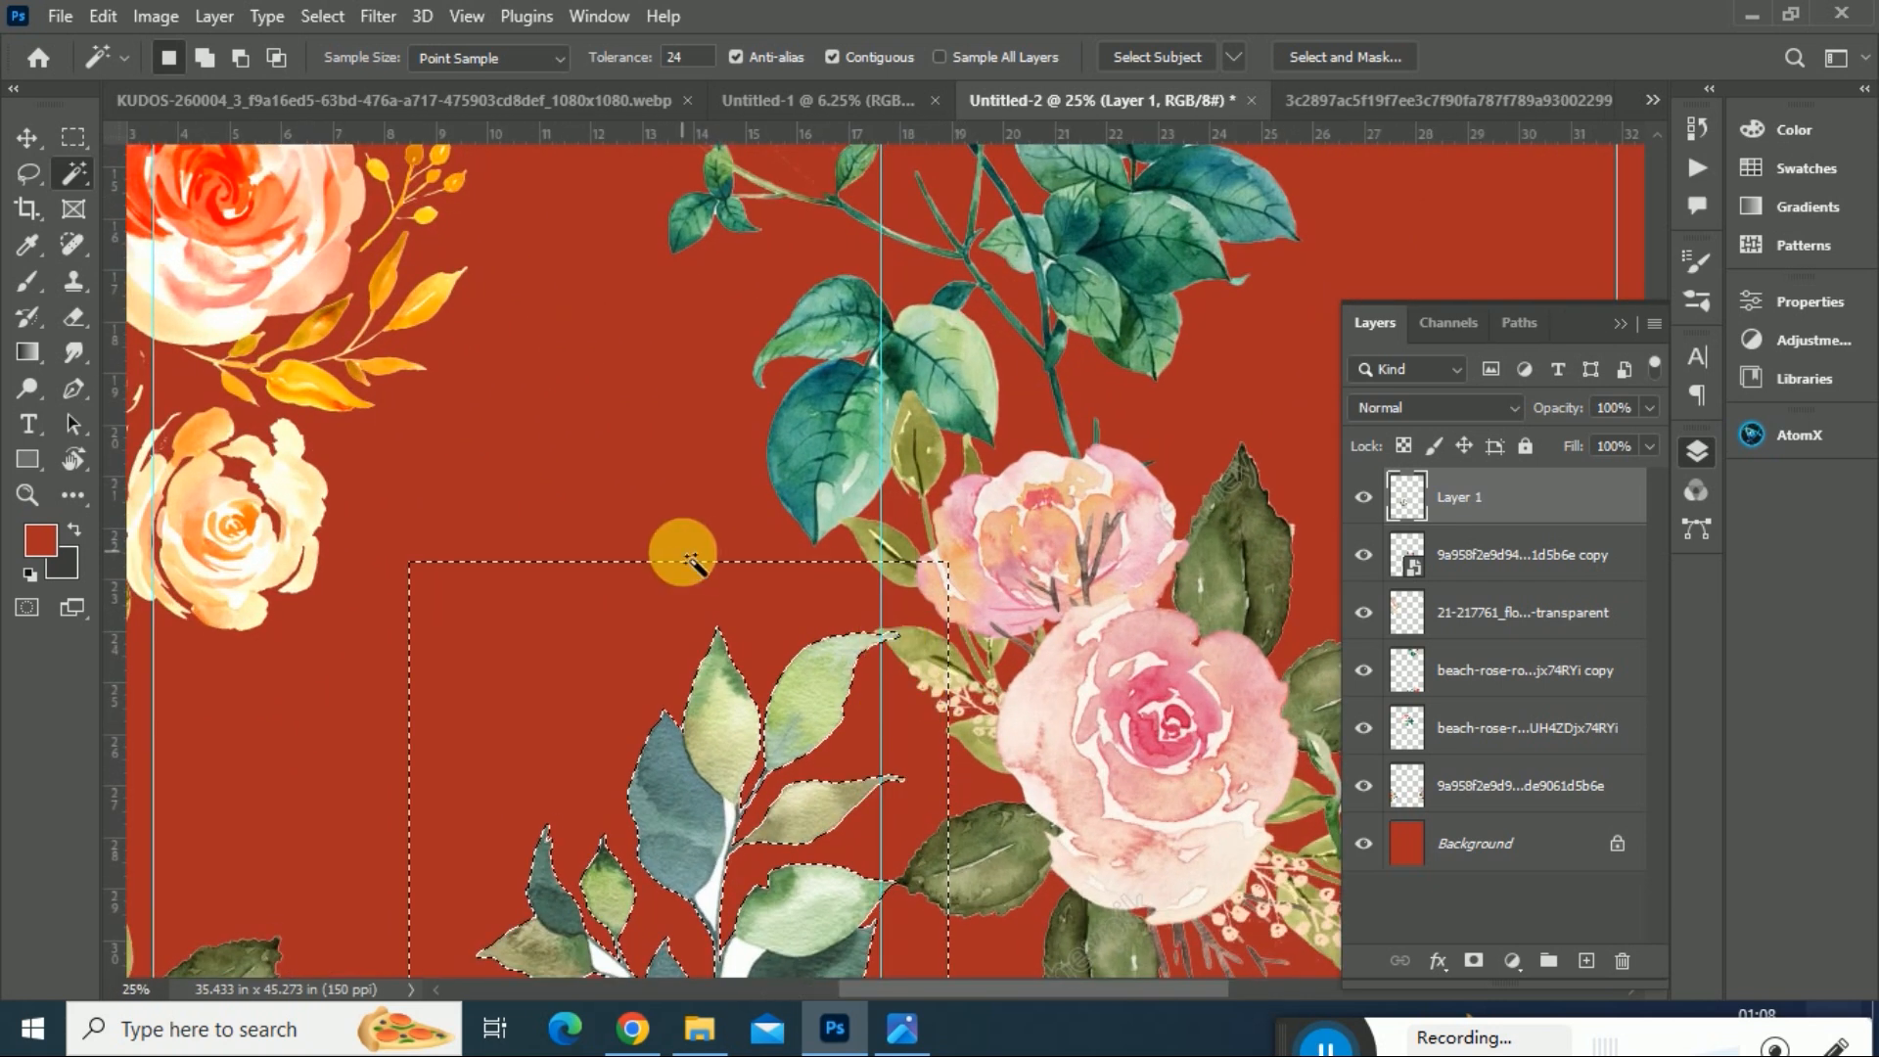
pyautogui.scroll(-5, 695, 553)
pyautogui.click(743, 534)
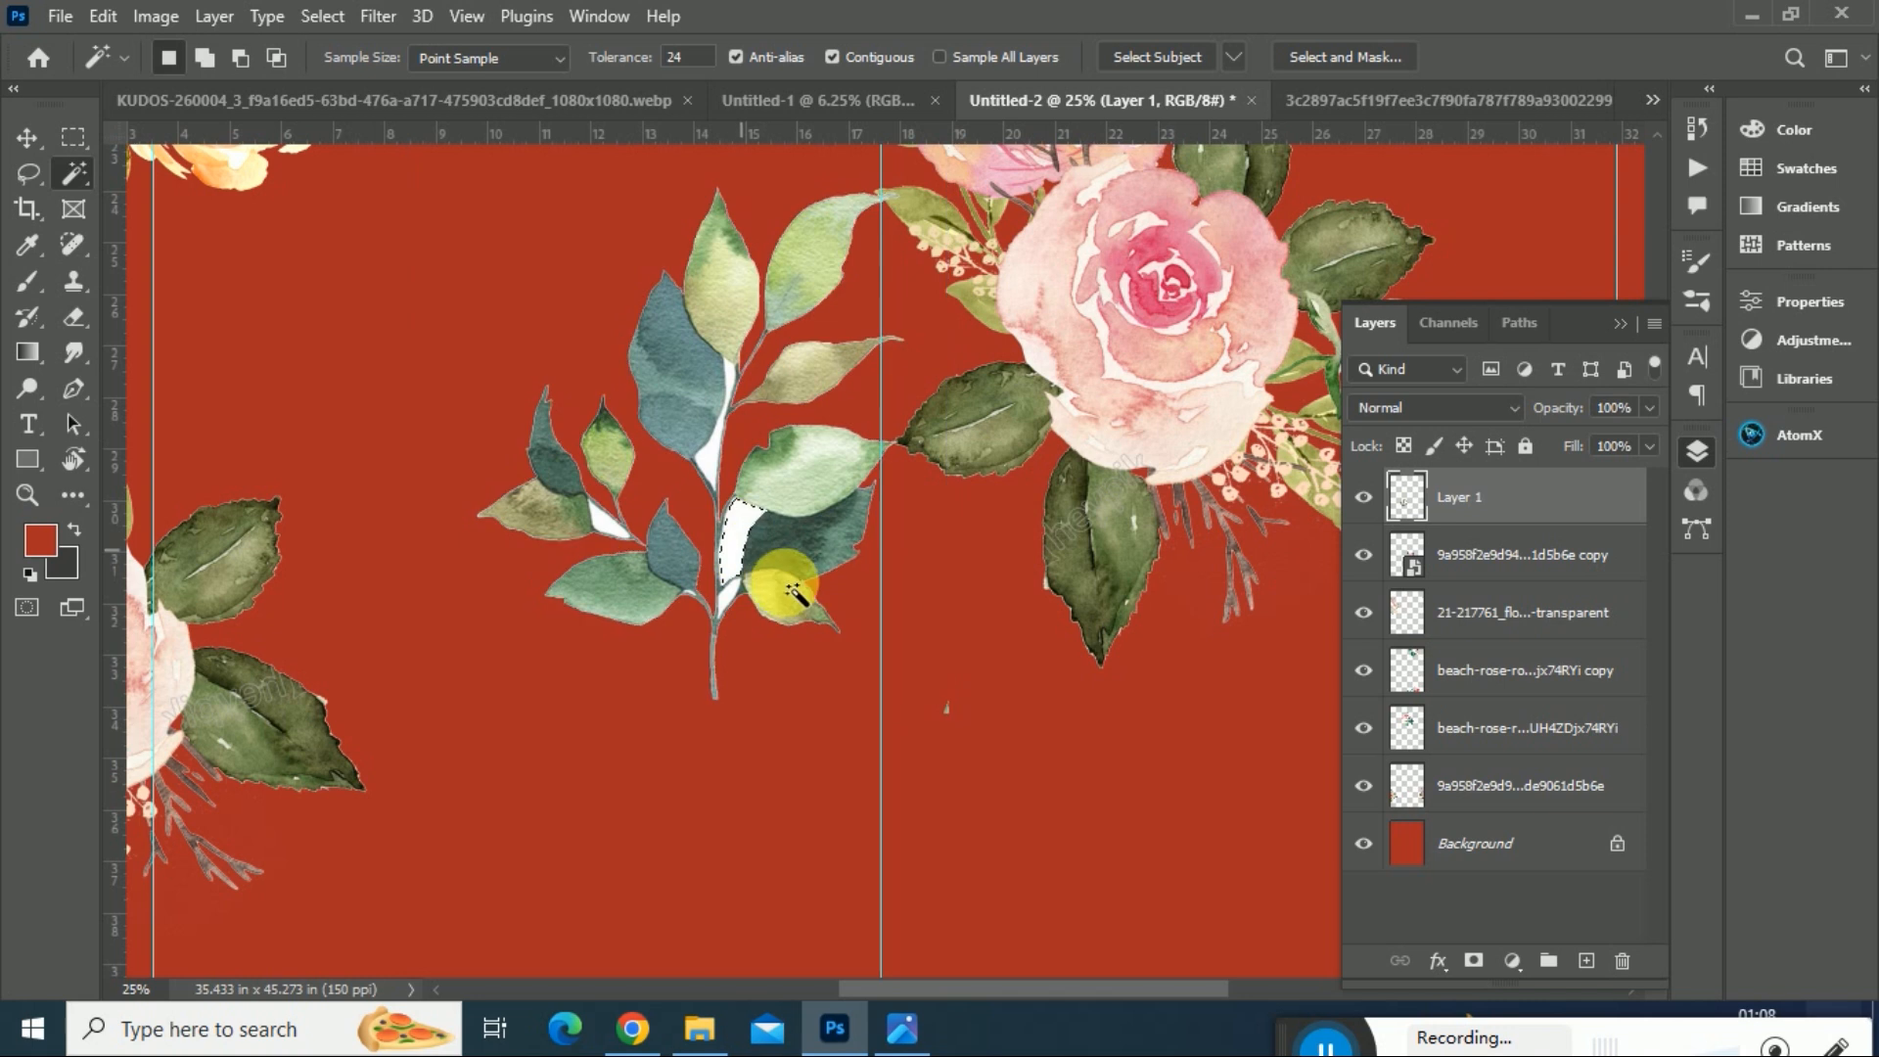
pyautogui.click(736, 599)
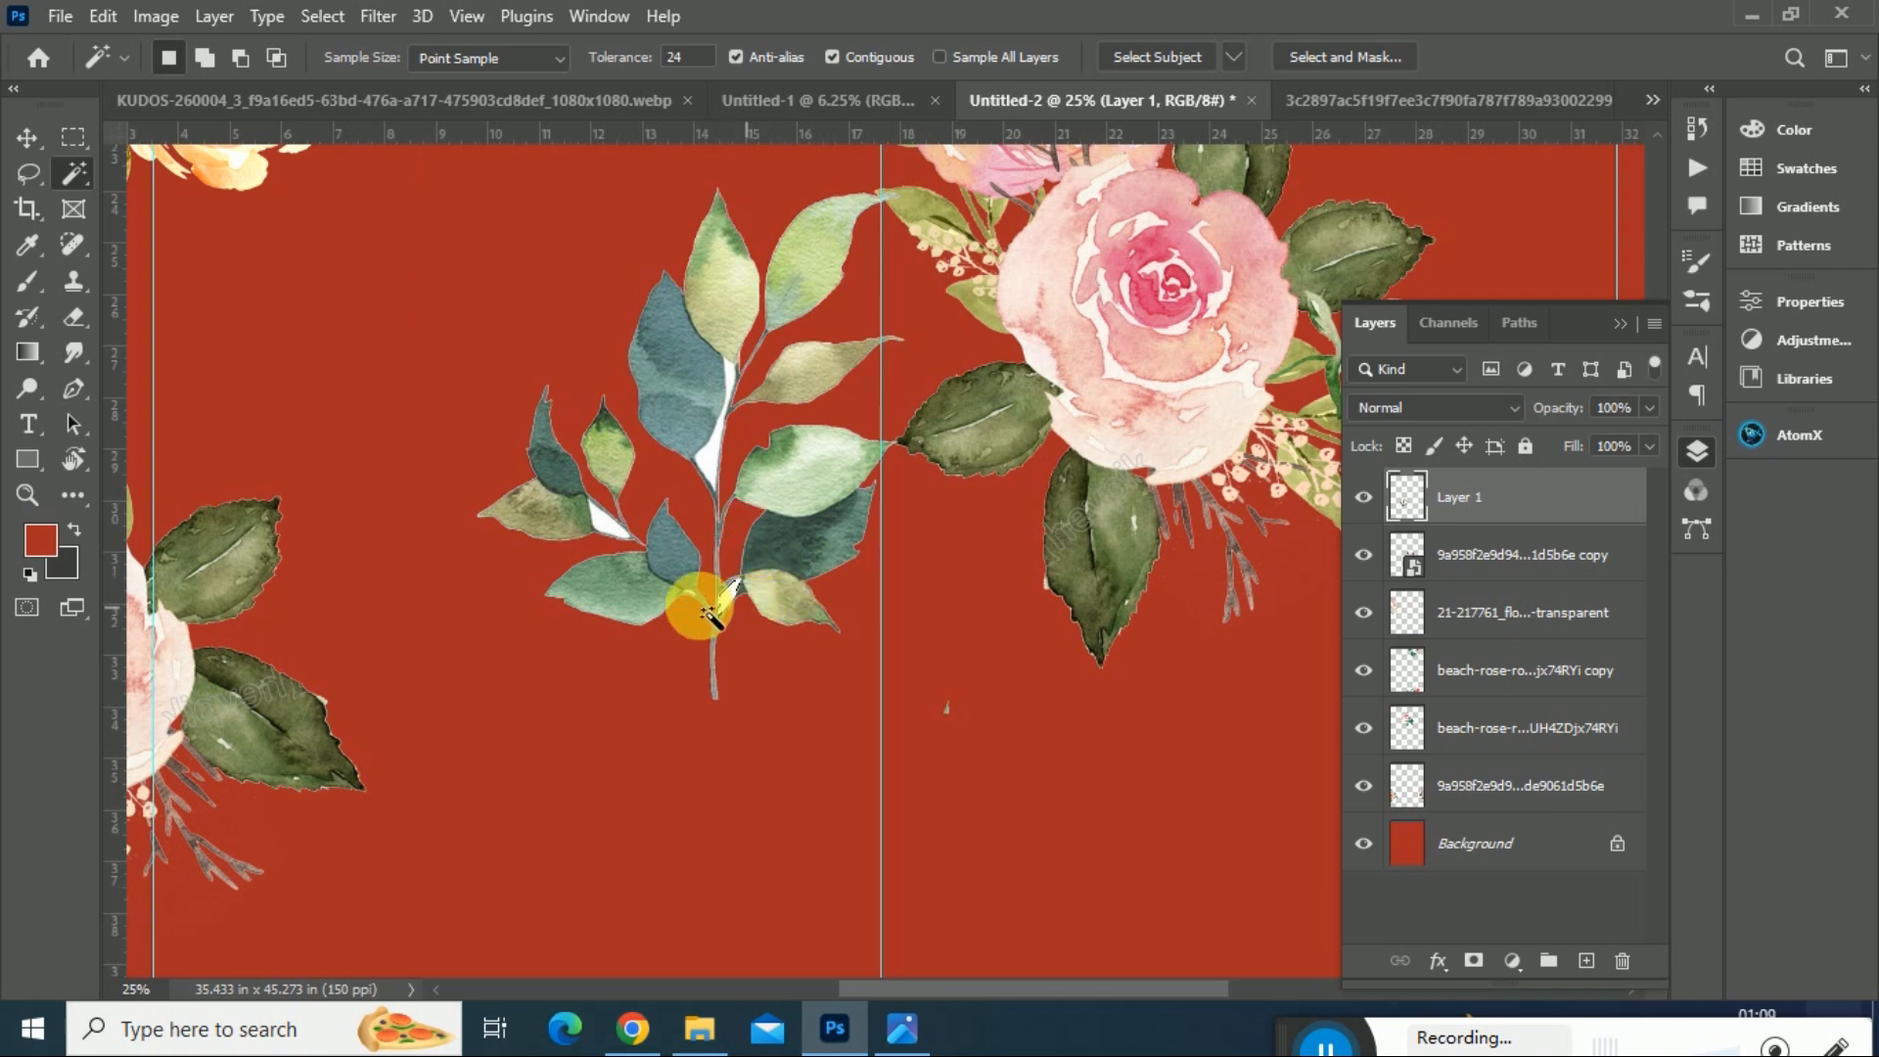
pyautogui.click(599, 517)
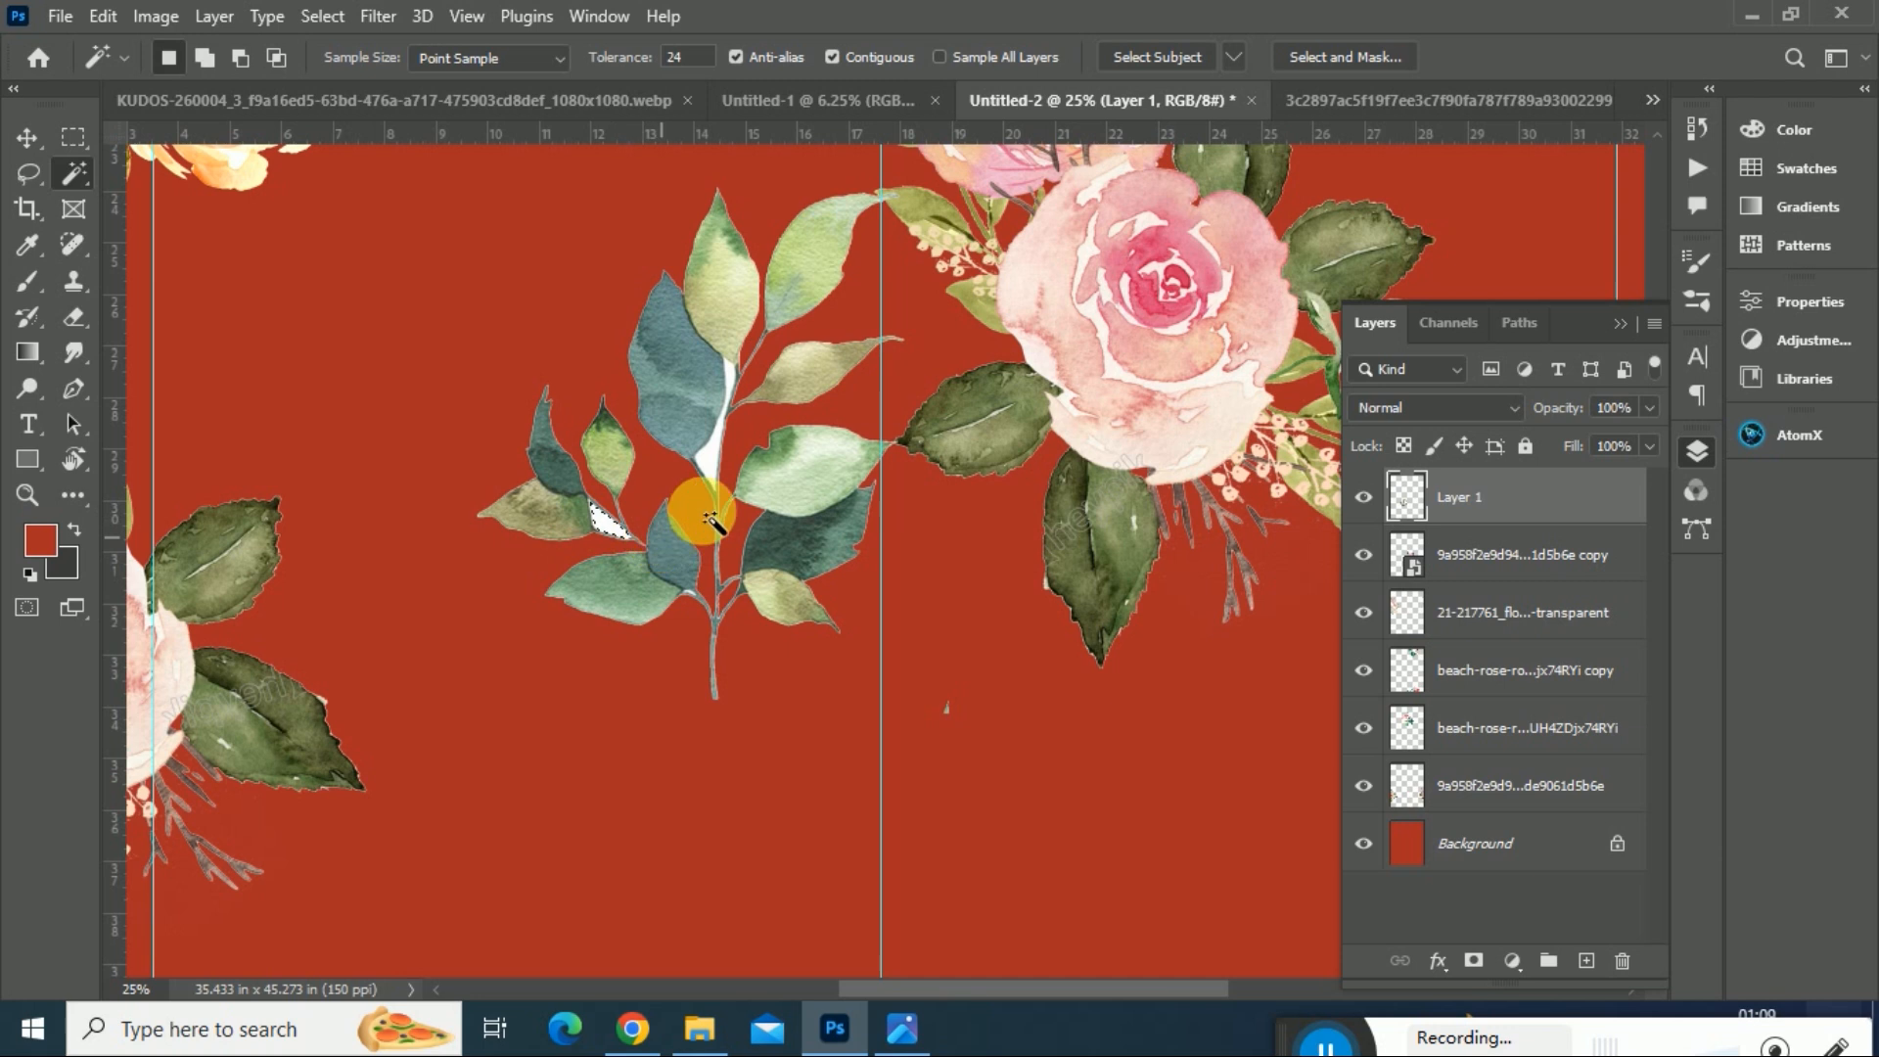
pyautogui.click(708, 453)
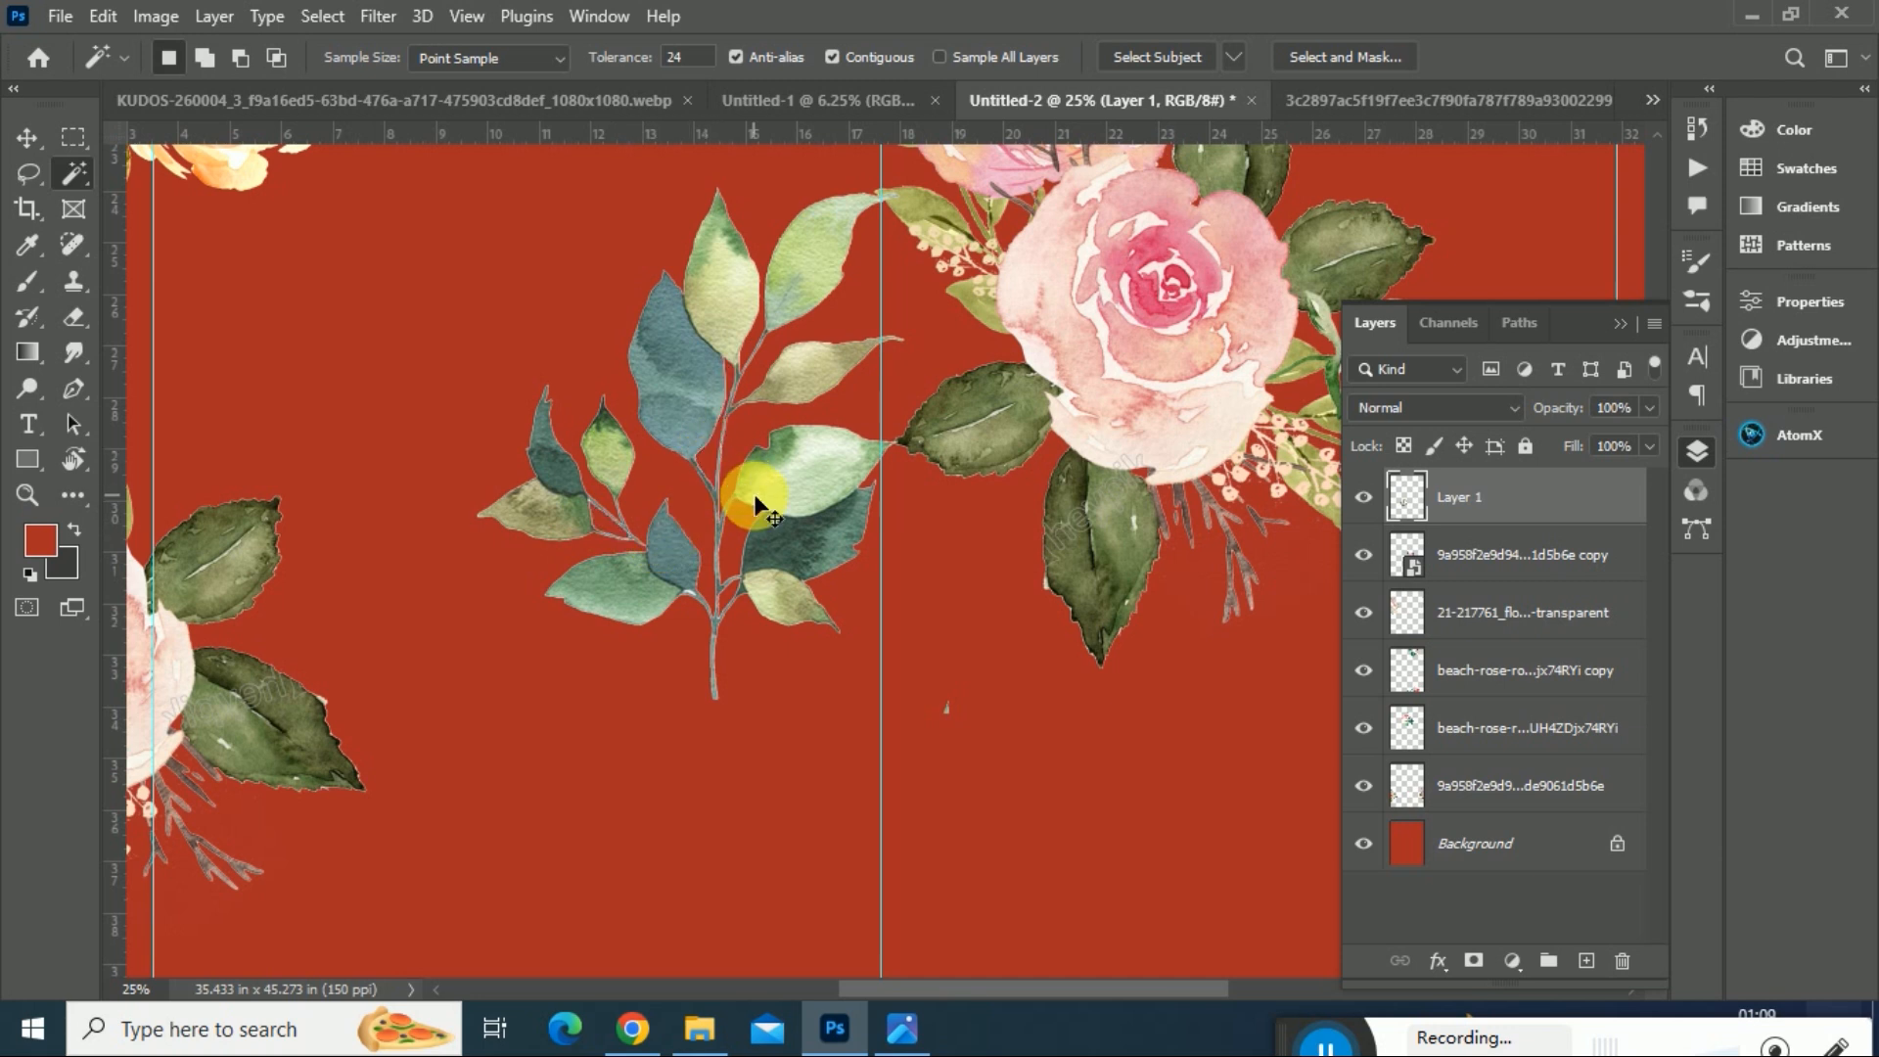
pyautogui.hotkey('ctrl', 'd')
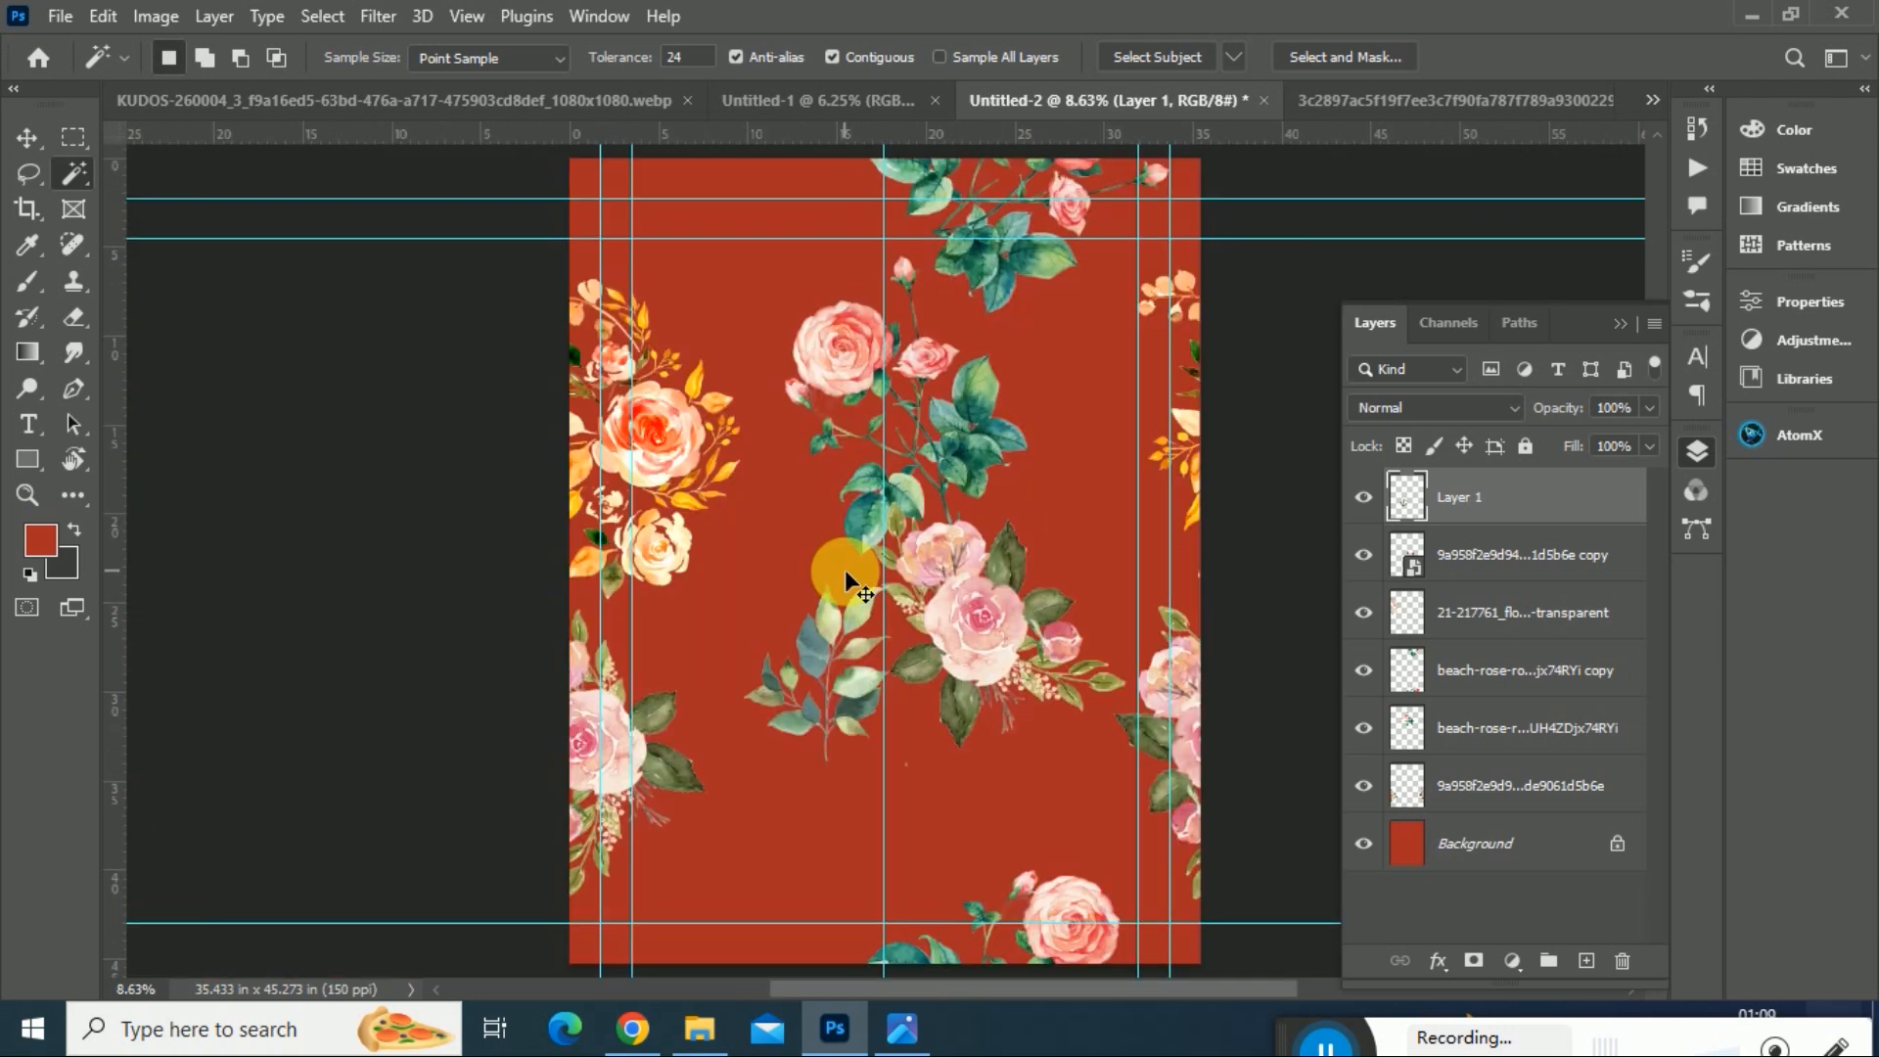
# - Move the cut-out leaf sprig beside the rose at the page's lower edge and rotate it slightly counterclockwise
pyautogui.hotkey('ctrl', 't')
pyautogui.moveTo(931, 825); pyautogui.dragTo(871, 912)
pyautogui.moveTo(1023, 885); pyautogui.dragTo(1028, 918)
pyautogui.press('Return')
pyautogui.press('w')
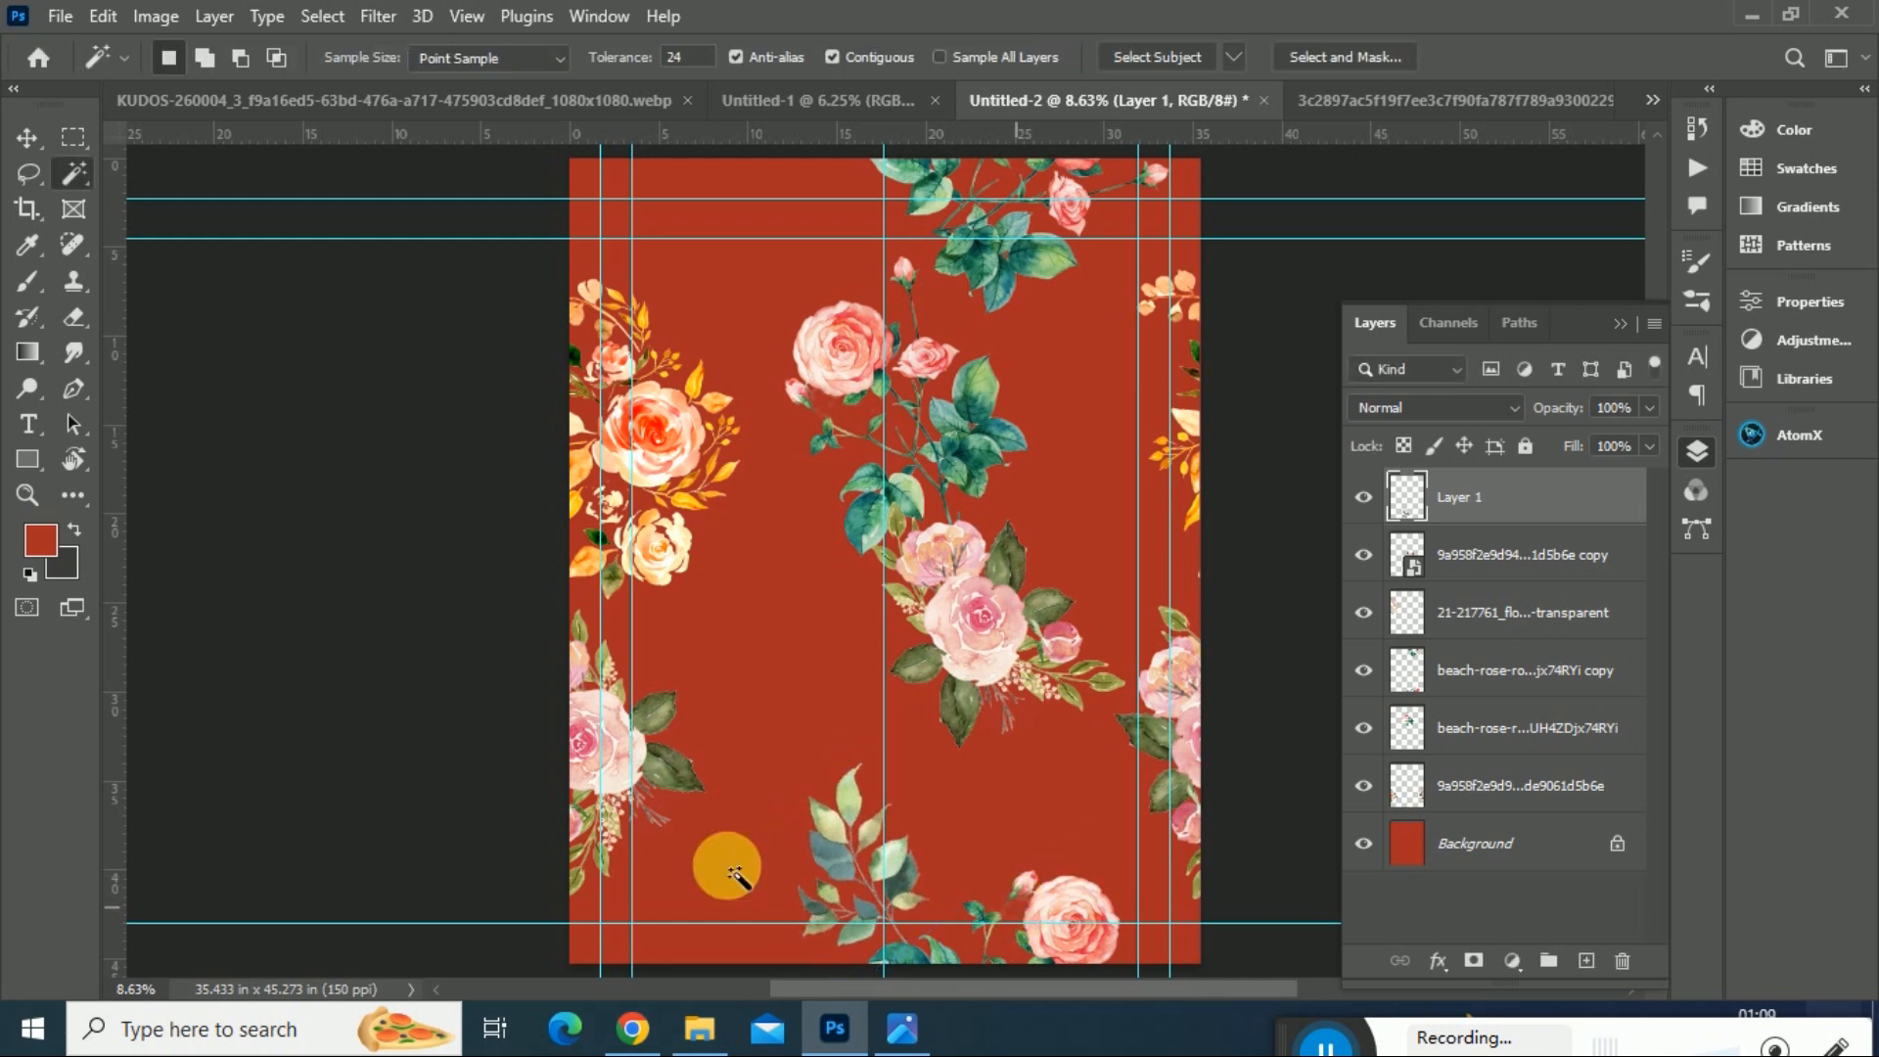
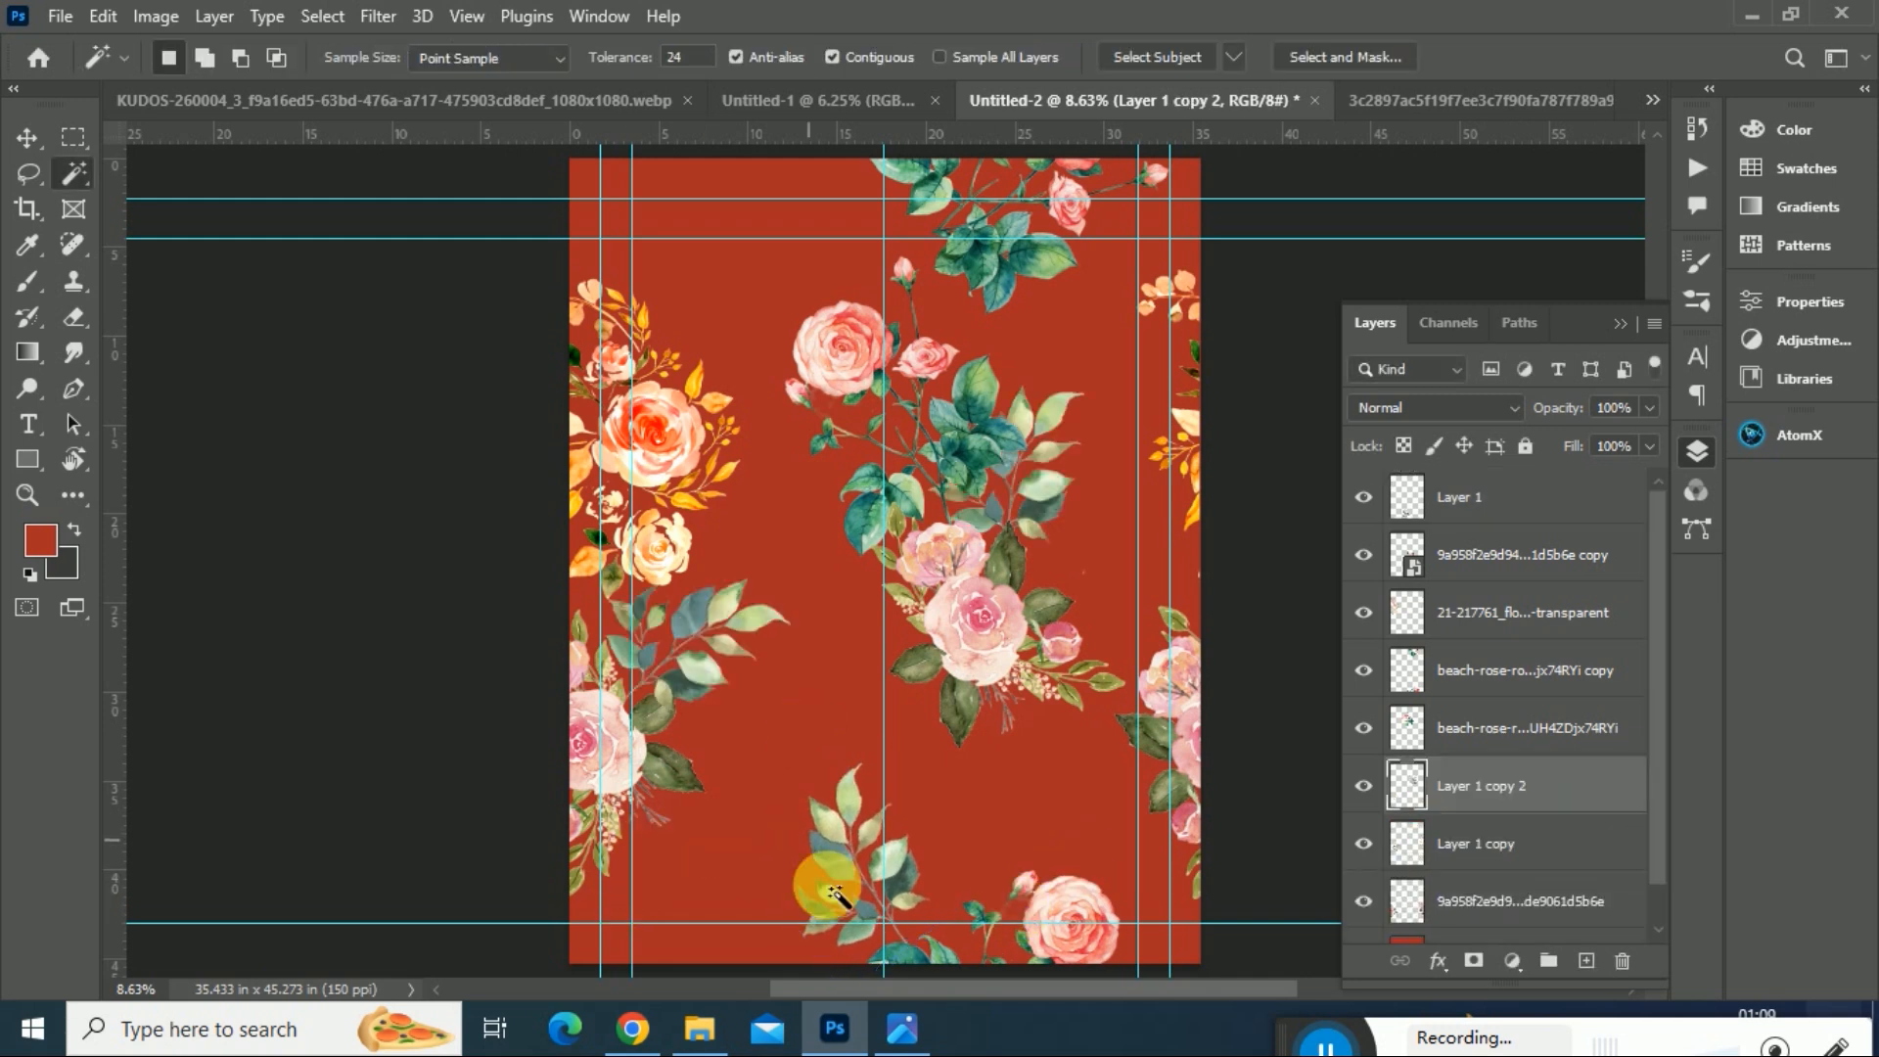
# - Copy the blue-green leaf sprig beneath the round-leaved green one from the leaf sheet into the Untitled-2 layout with a rectangular selection
pyautogui.click(1489, 102)
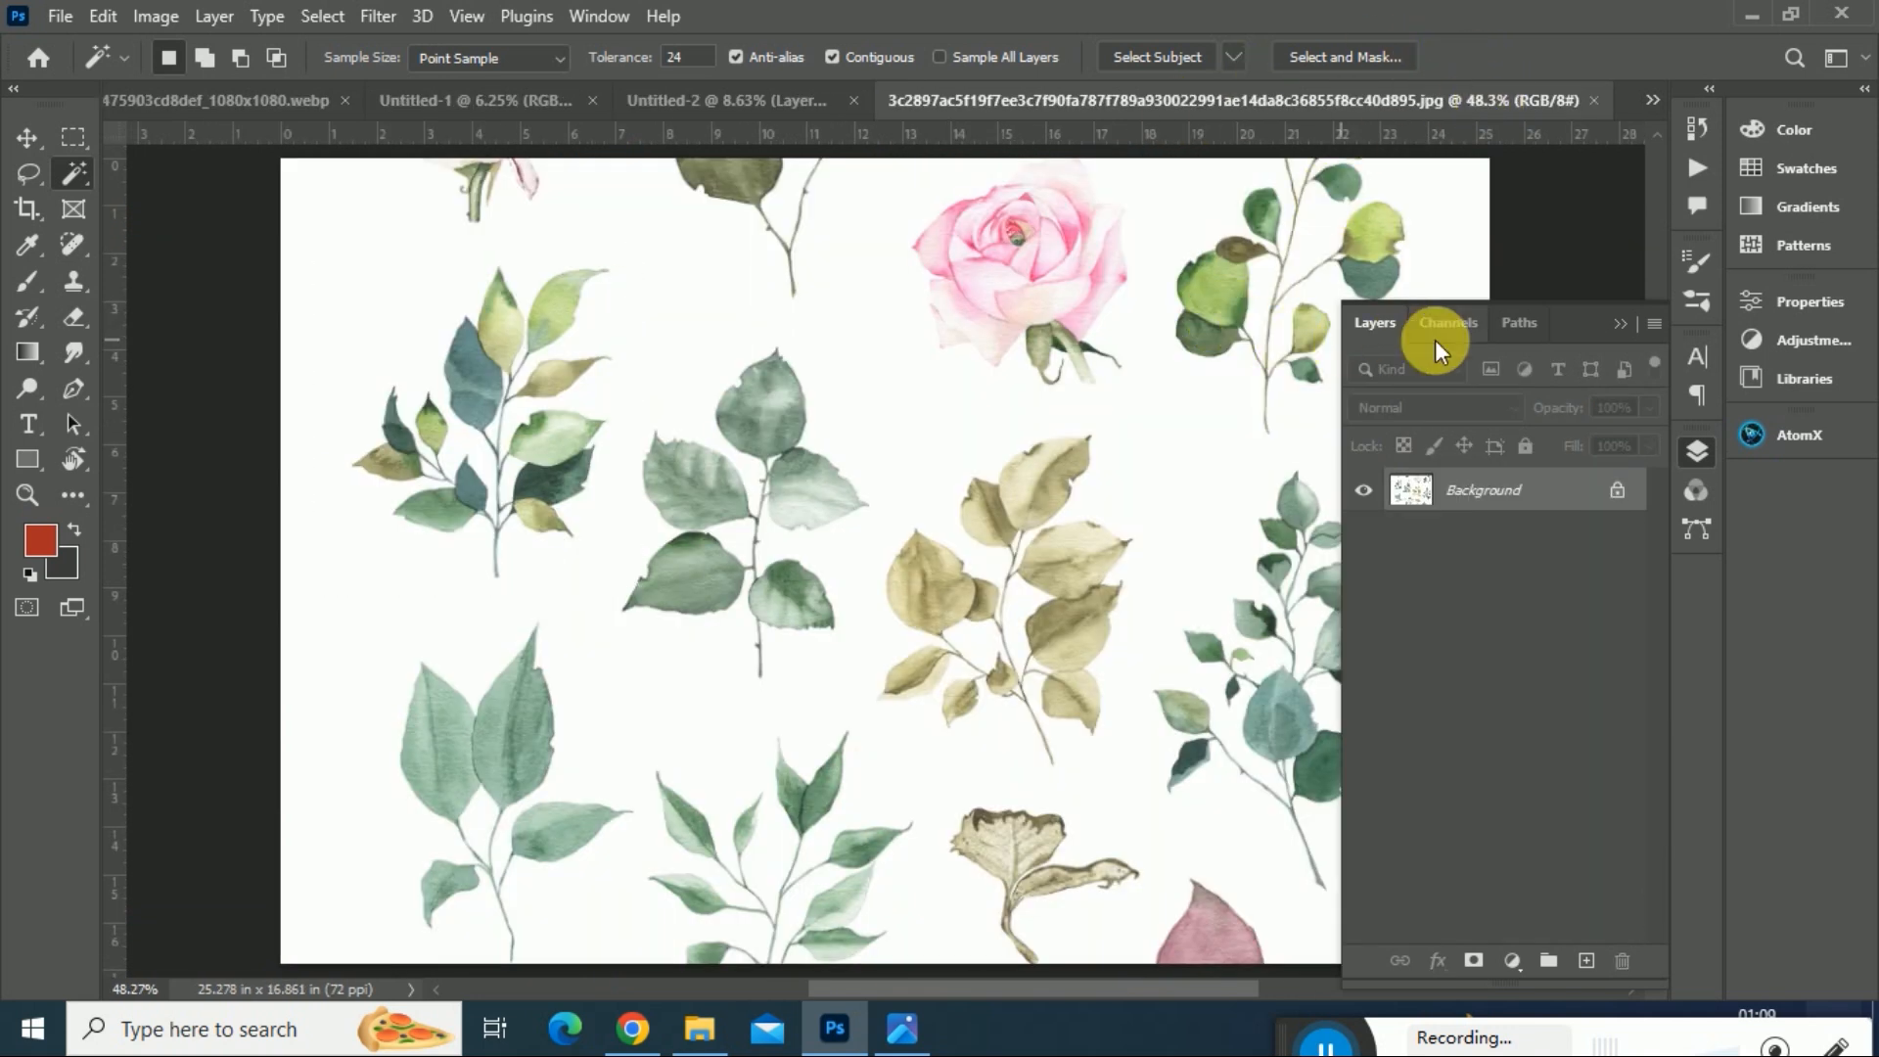
pyautogui.click(1616, 327)
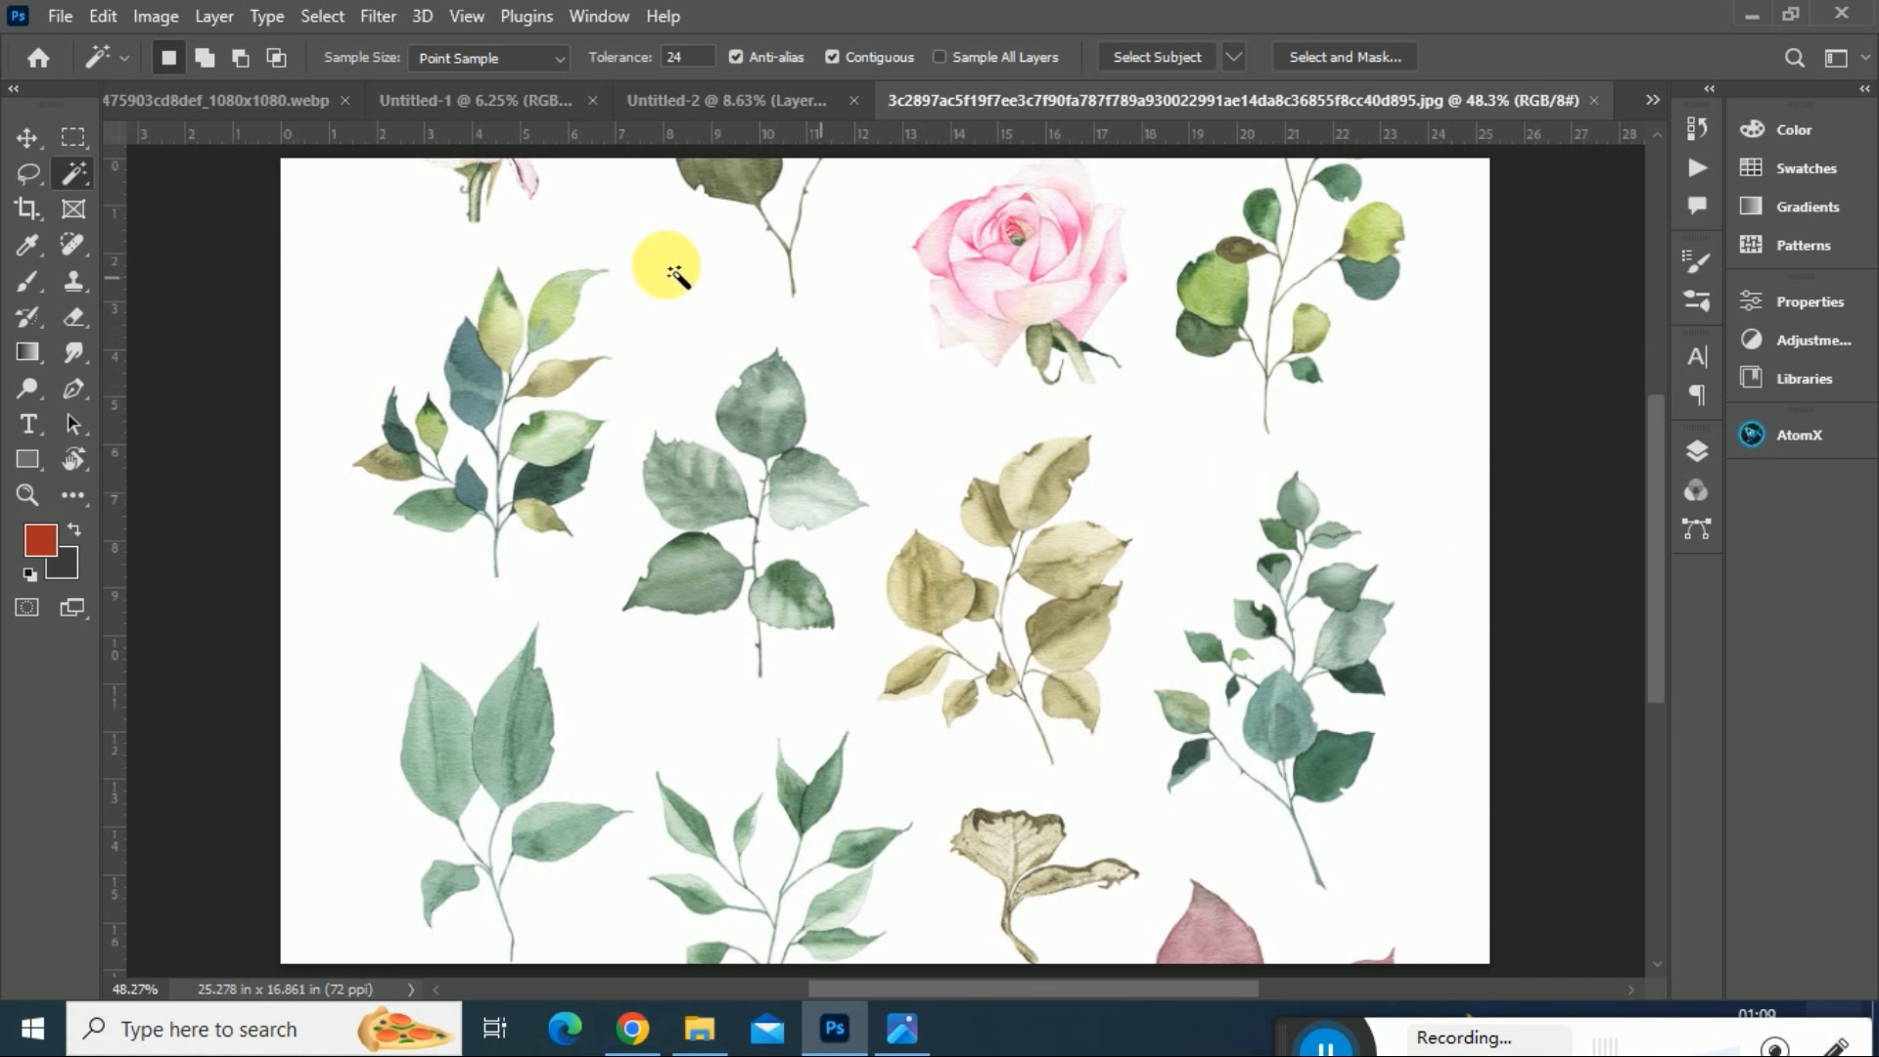
pyautogui.click(73, 137)
pyautogui.moveTo(1145, 464); pyautogui.dragTo(1465, 901)
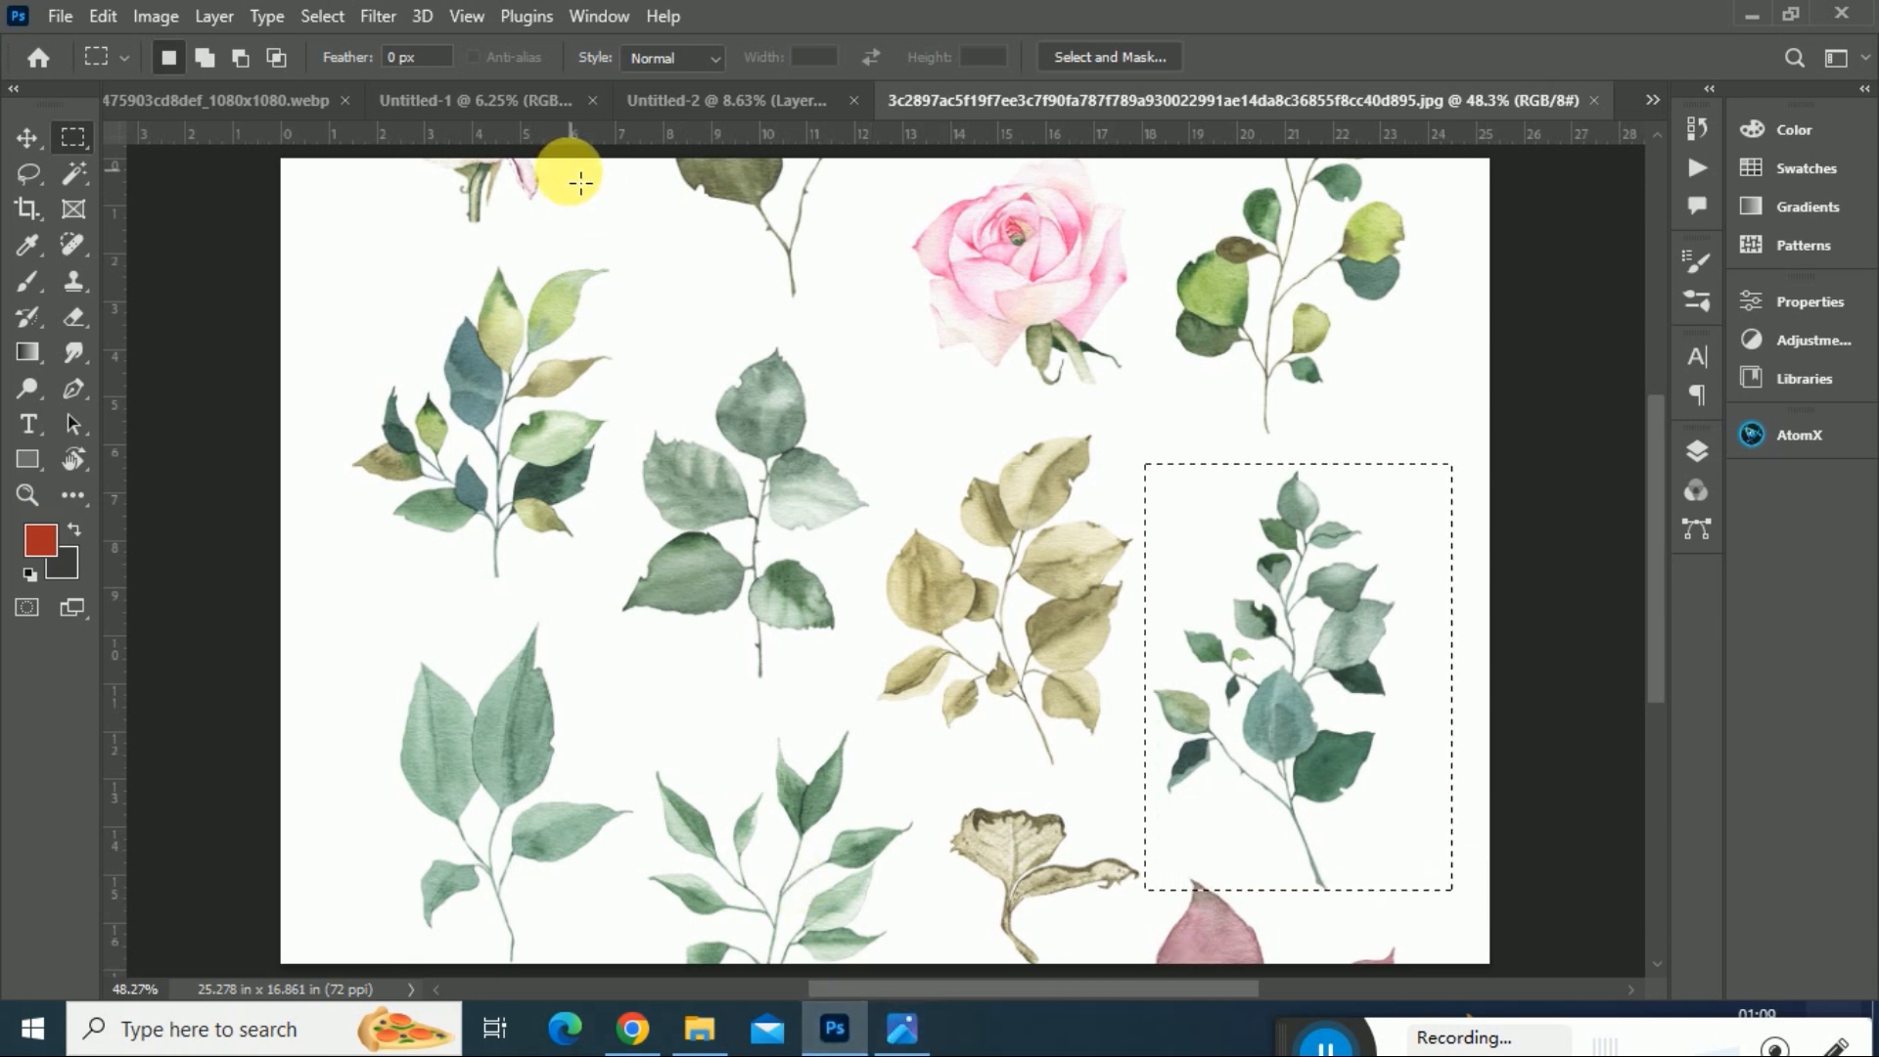
pyautogui.click(525, 102)
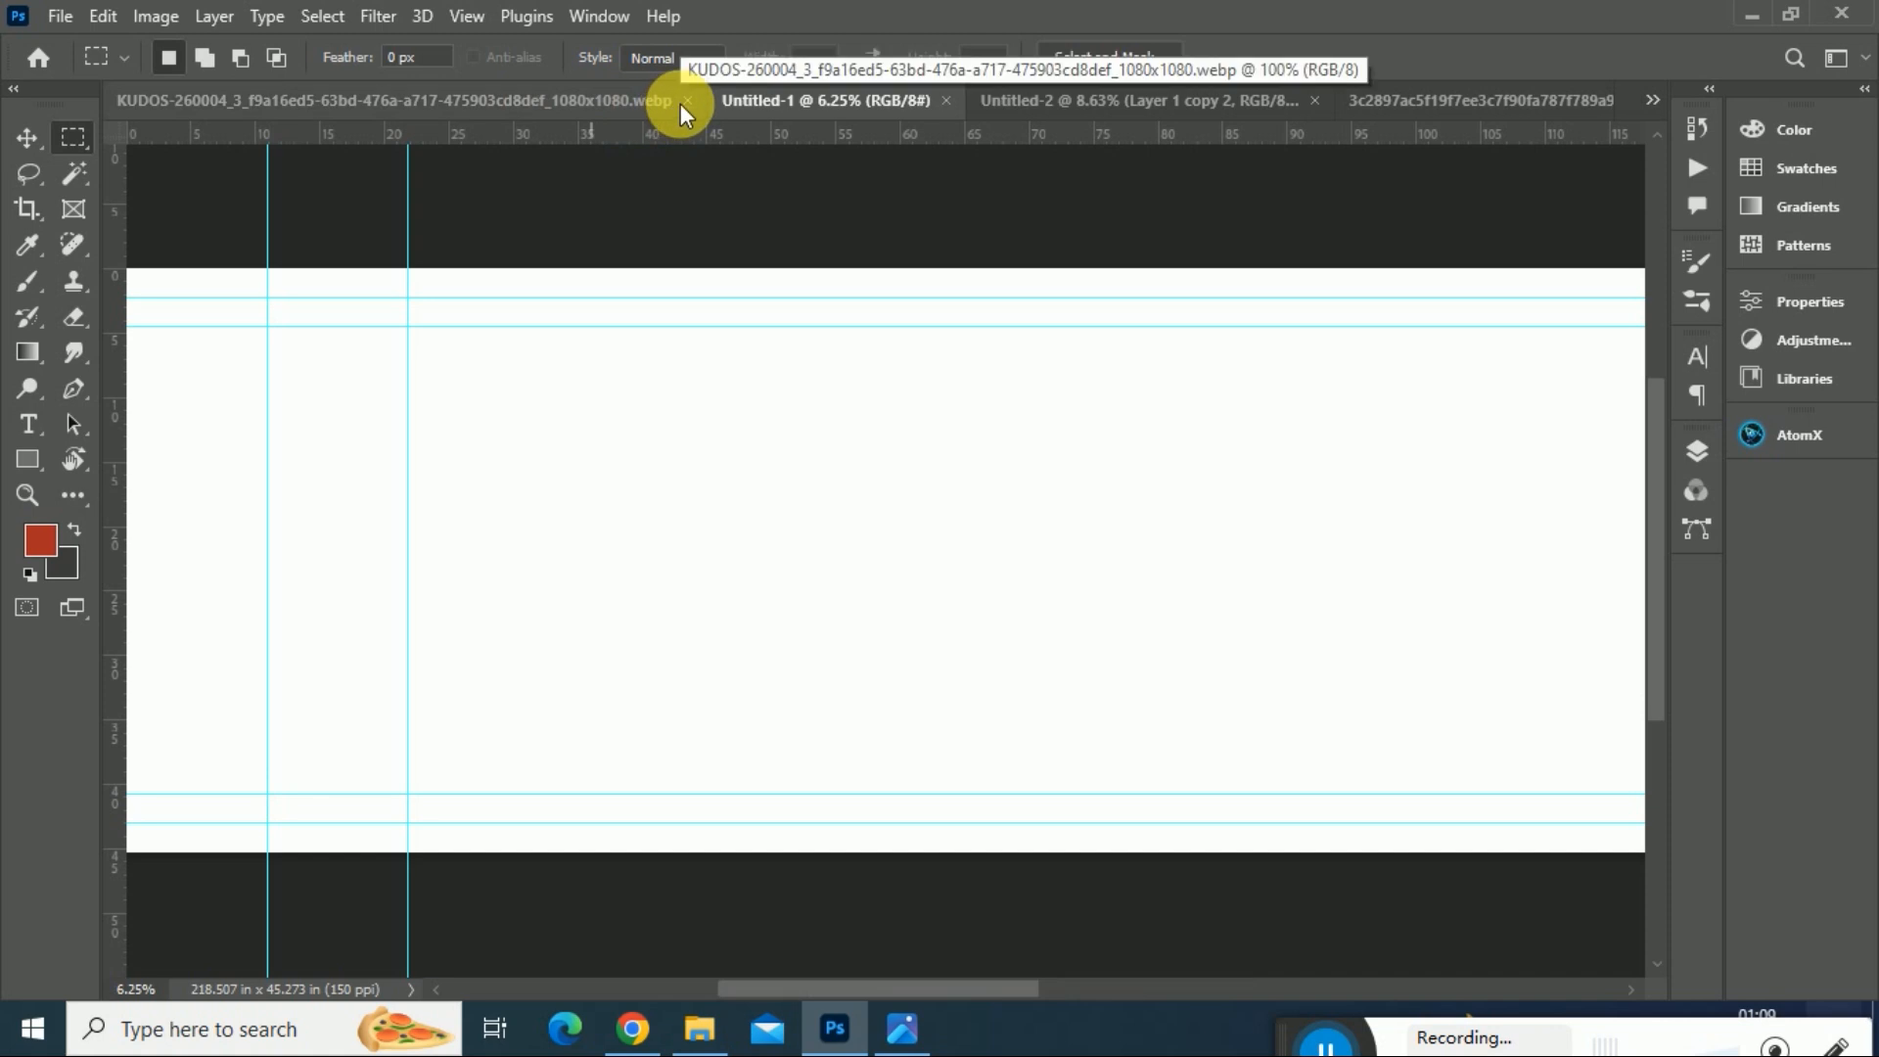
pyautogui.click(1015, 97)
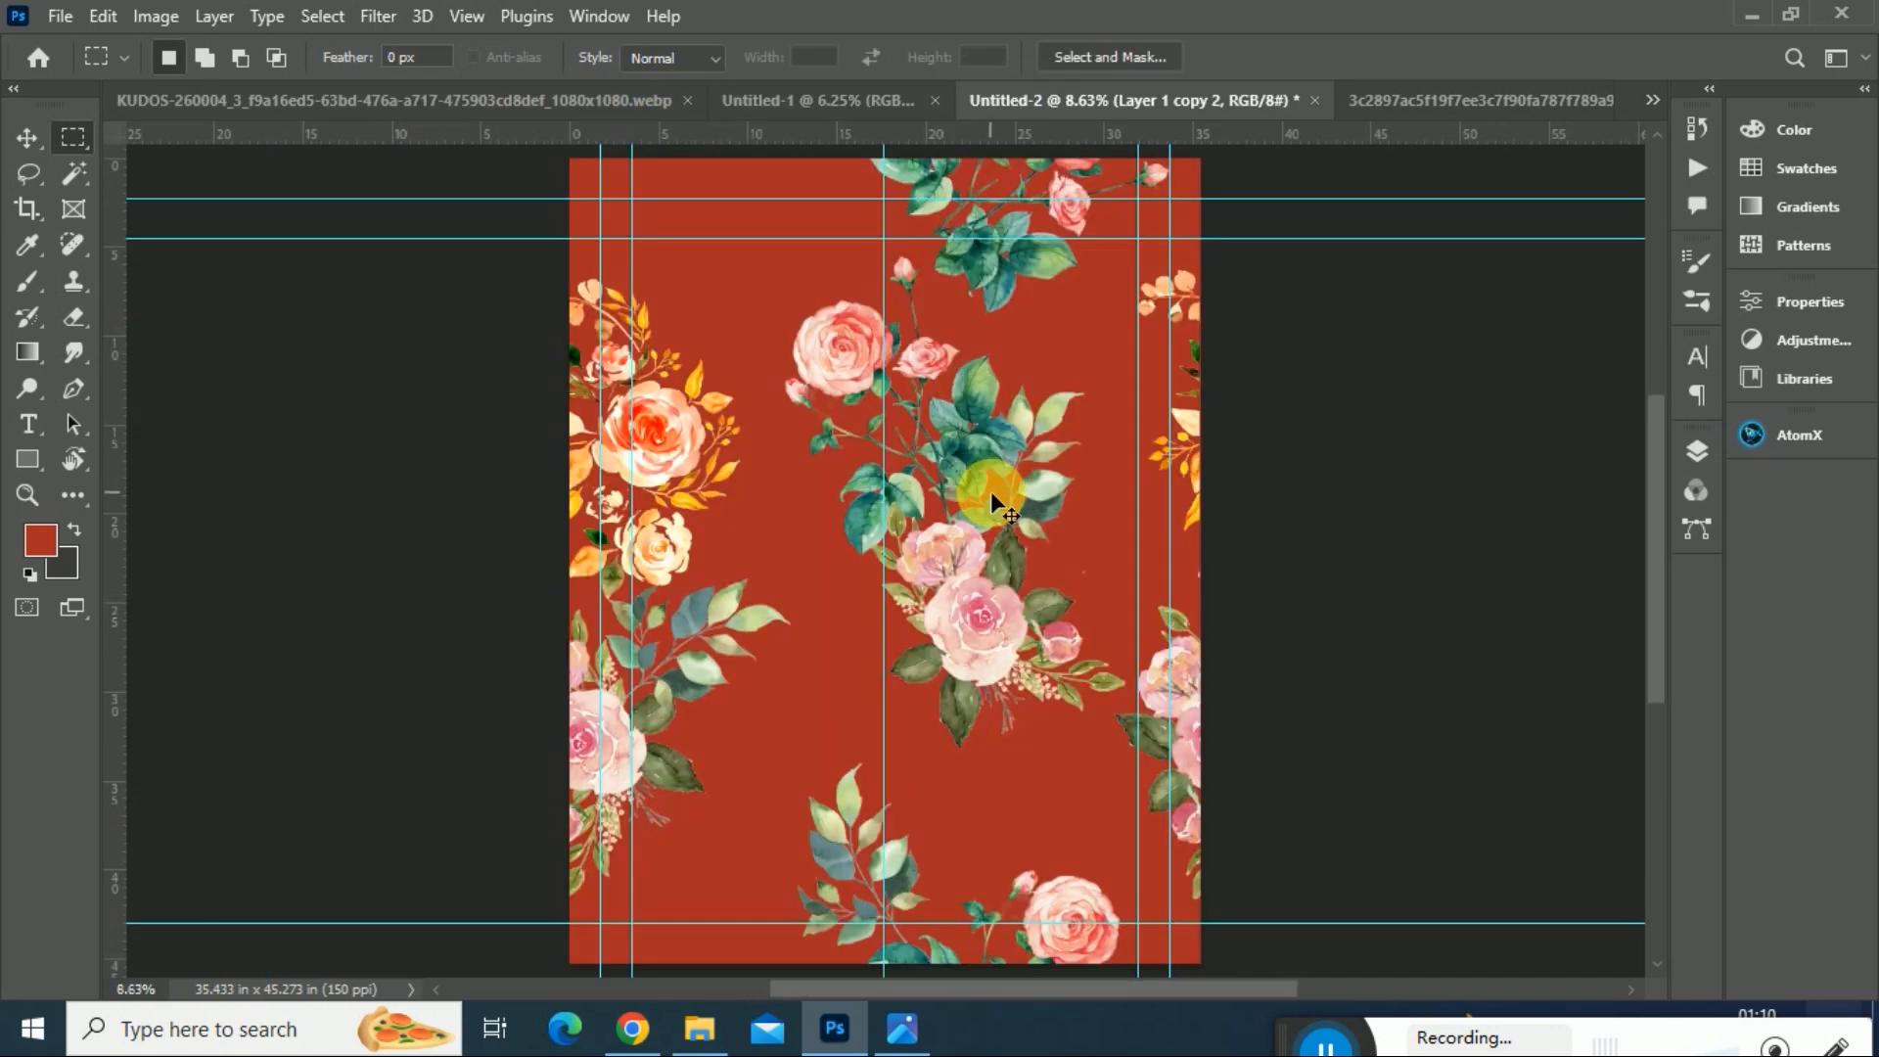
pyautogui.hotkey('ctrl', 'v')
# - Enlarge the pasted leaf sprig to about 318% and place it between the two pink bouquets
pyautogui.hotkey('ctrl', 't')
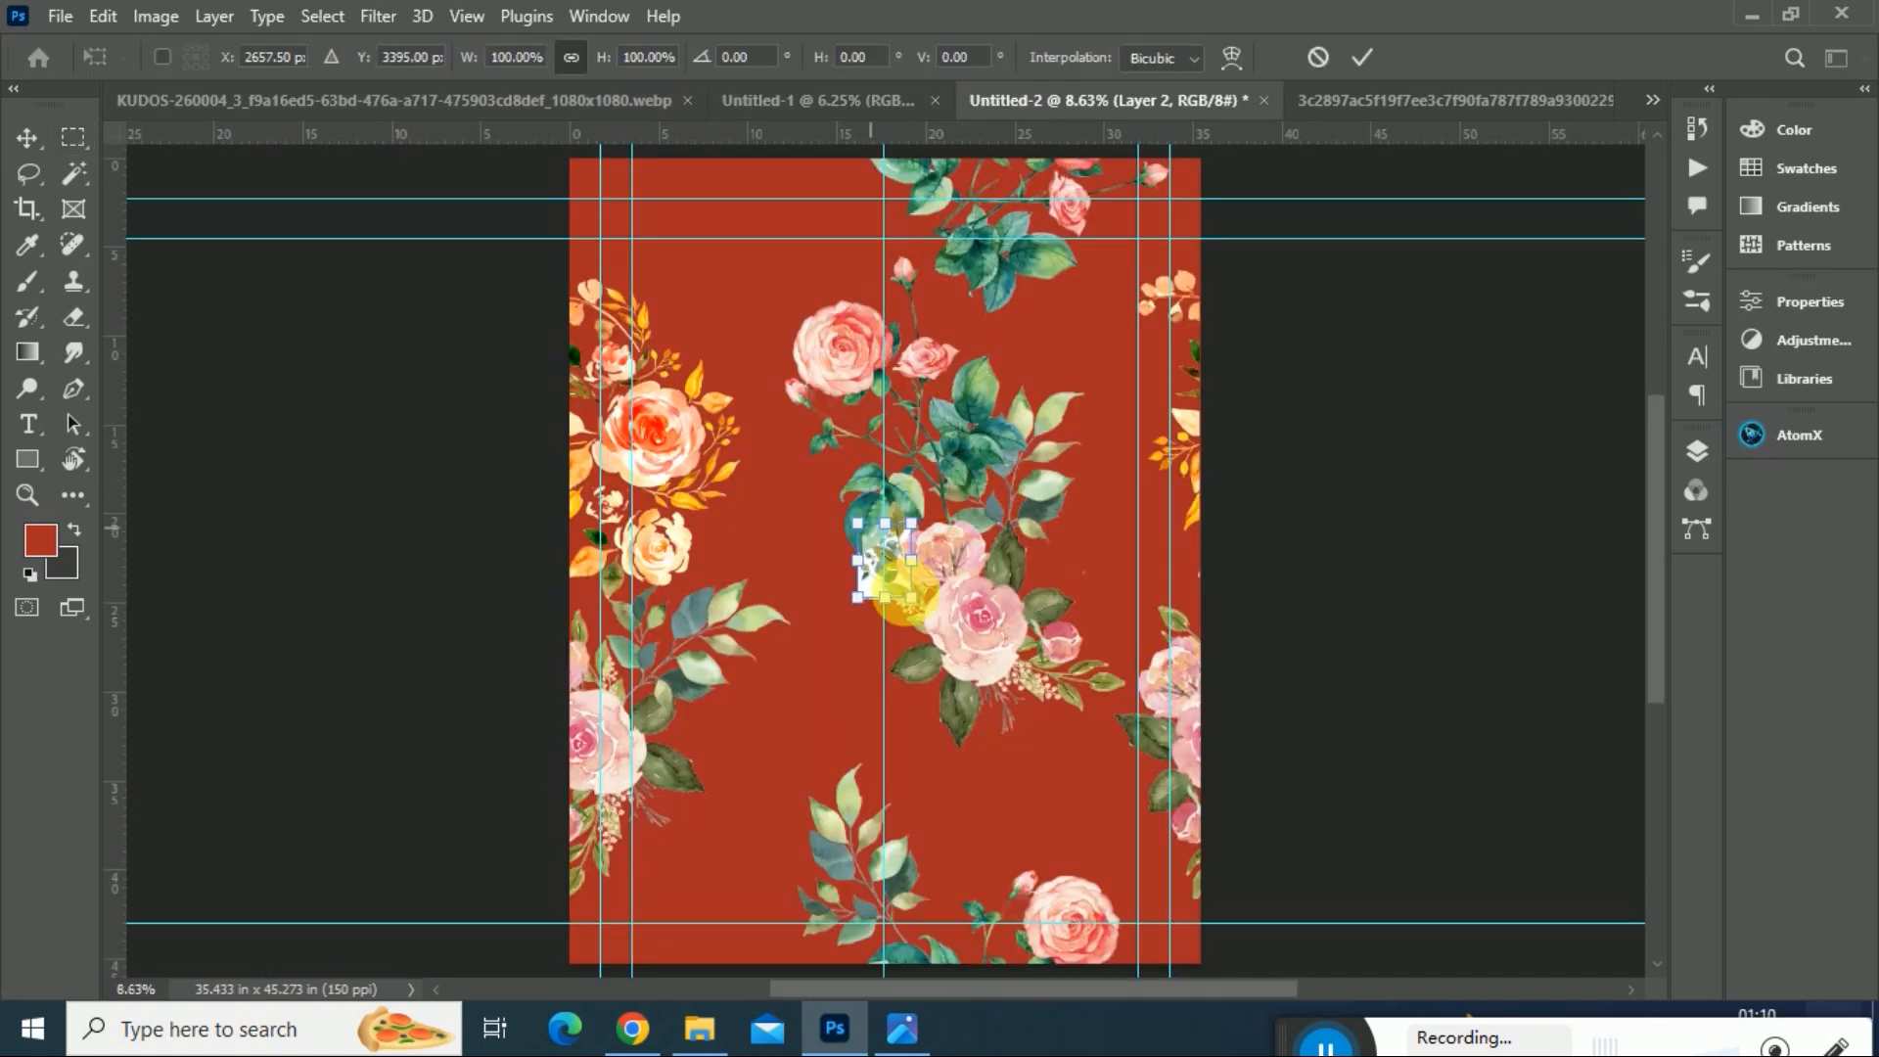
pyautogui.moveTo(860, 602); pyautogui.dragTo(761, 741)
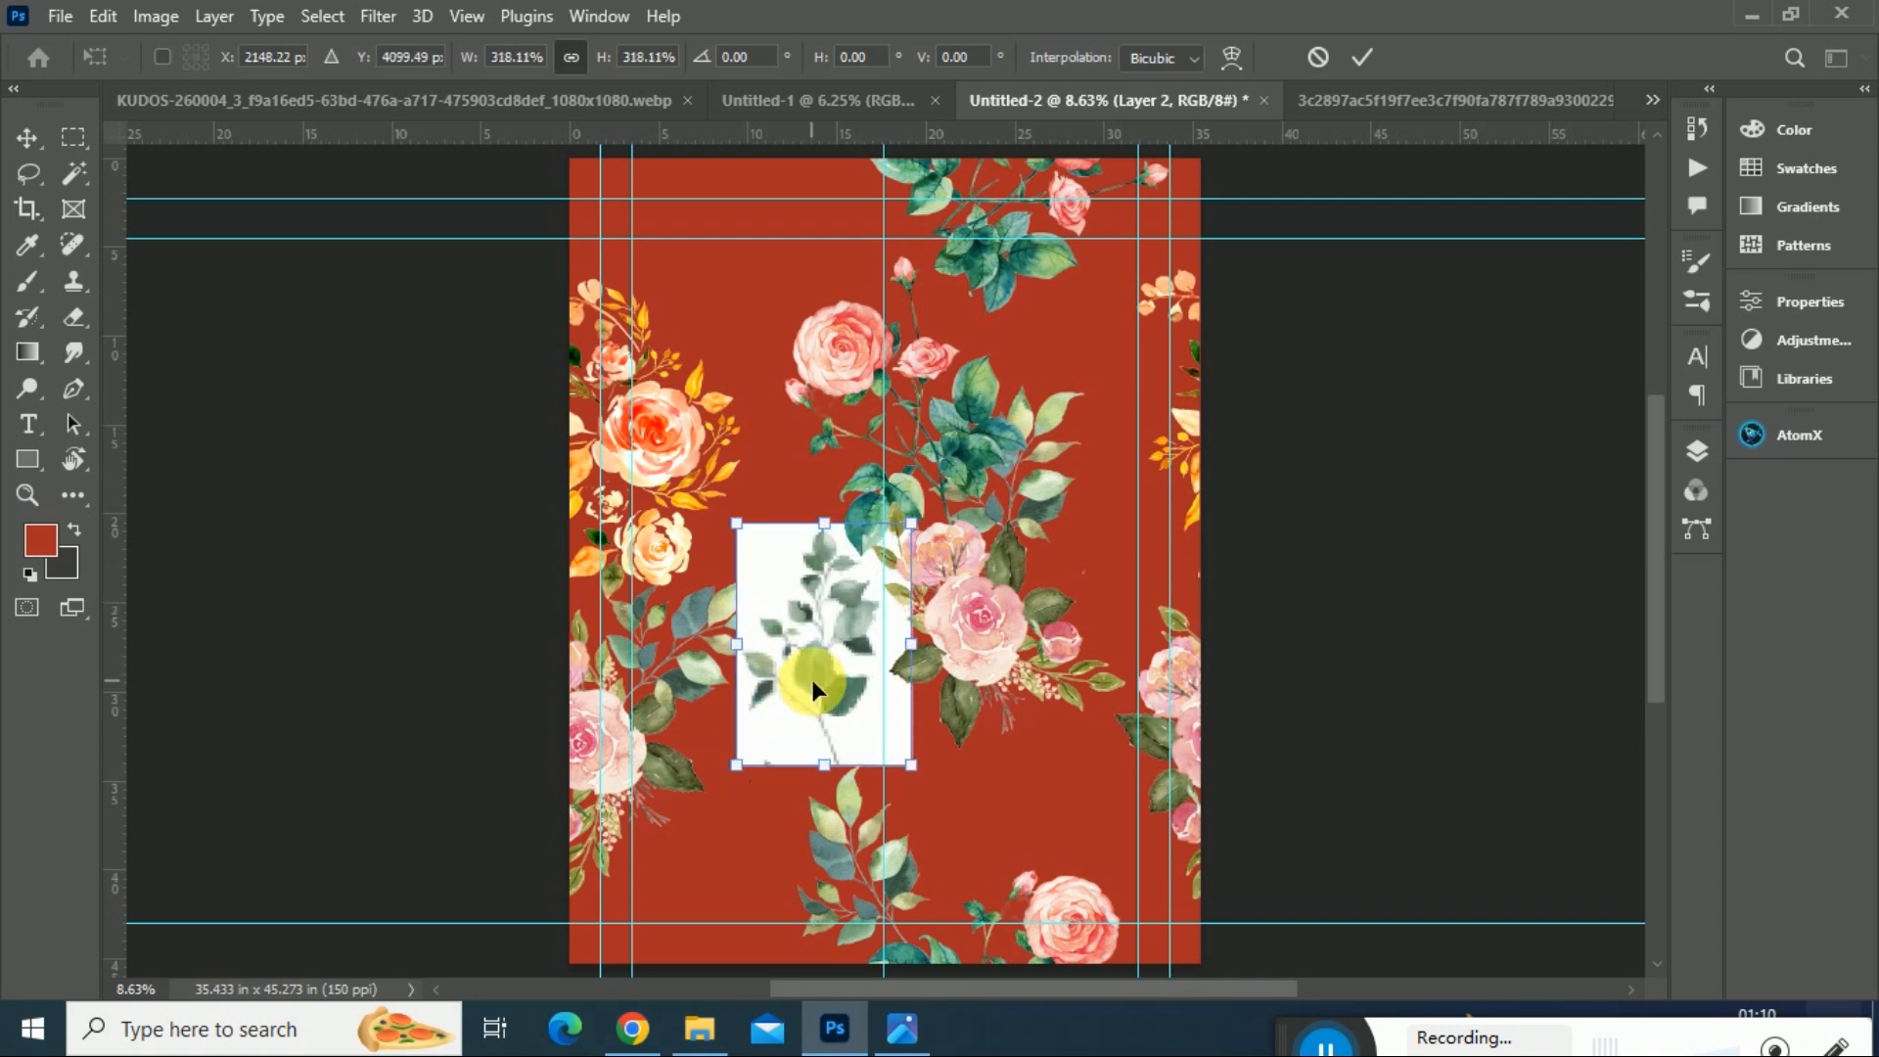
pyautogui.moveTo(812, 679); pyautogui.dragTo(783, 707)
pyautogui.press('Return')
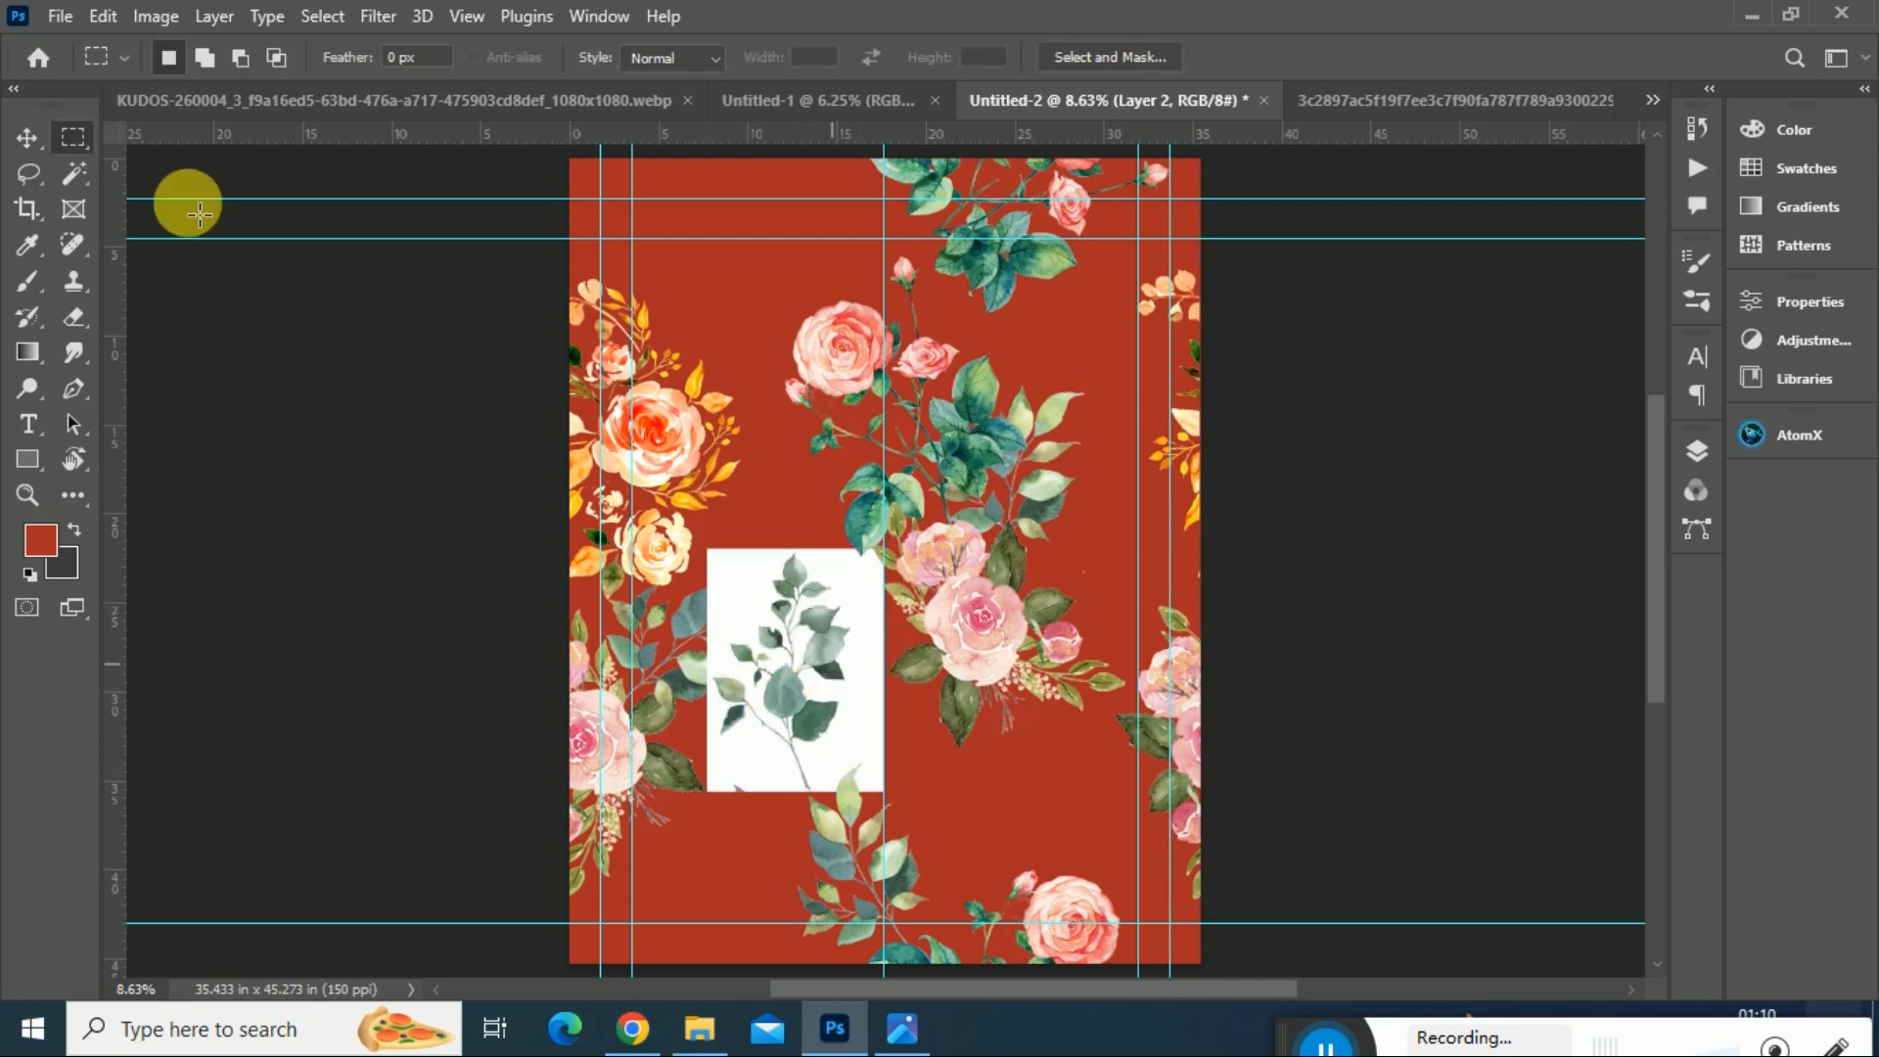
# - Delete the new sprig's white background and the large white gap beside its stem with the Magic Wand at tolerance 24
pyautogui.click(73, 173)
pyautogui.click(853, 710)
pyautogui.press('Delete')
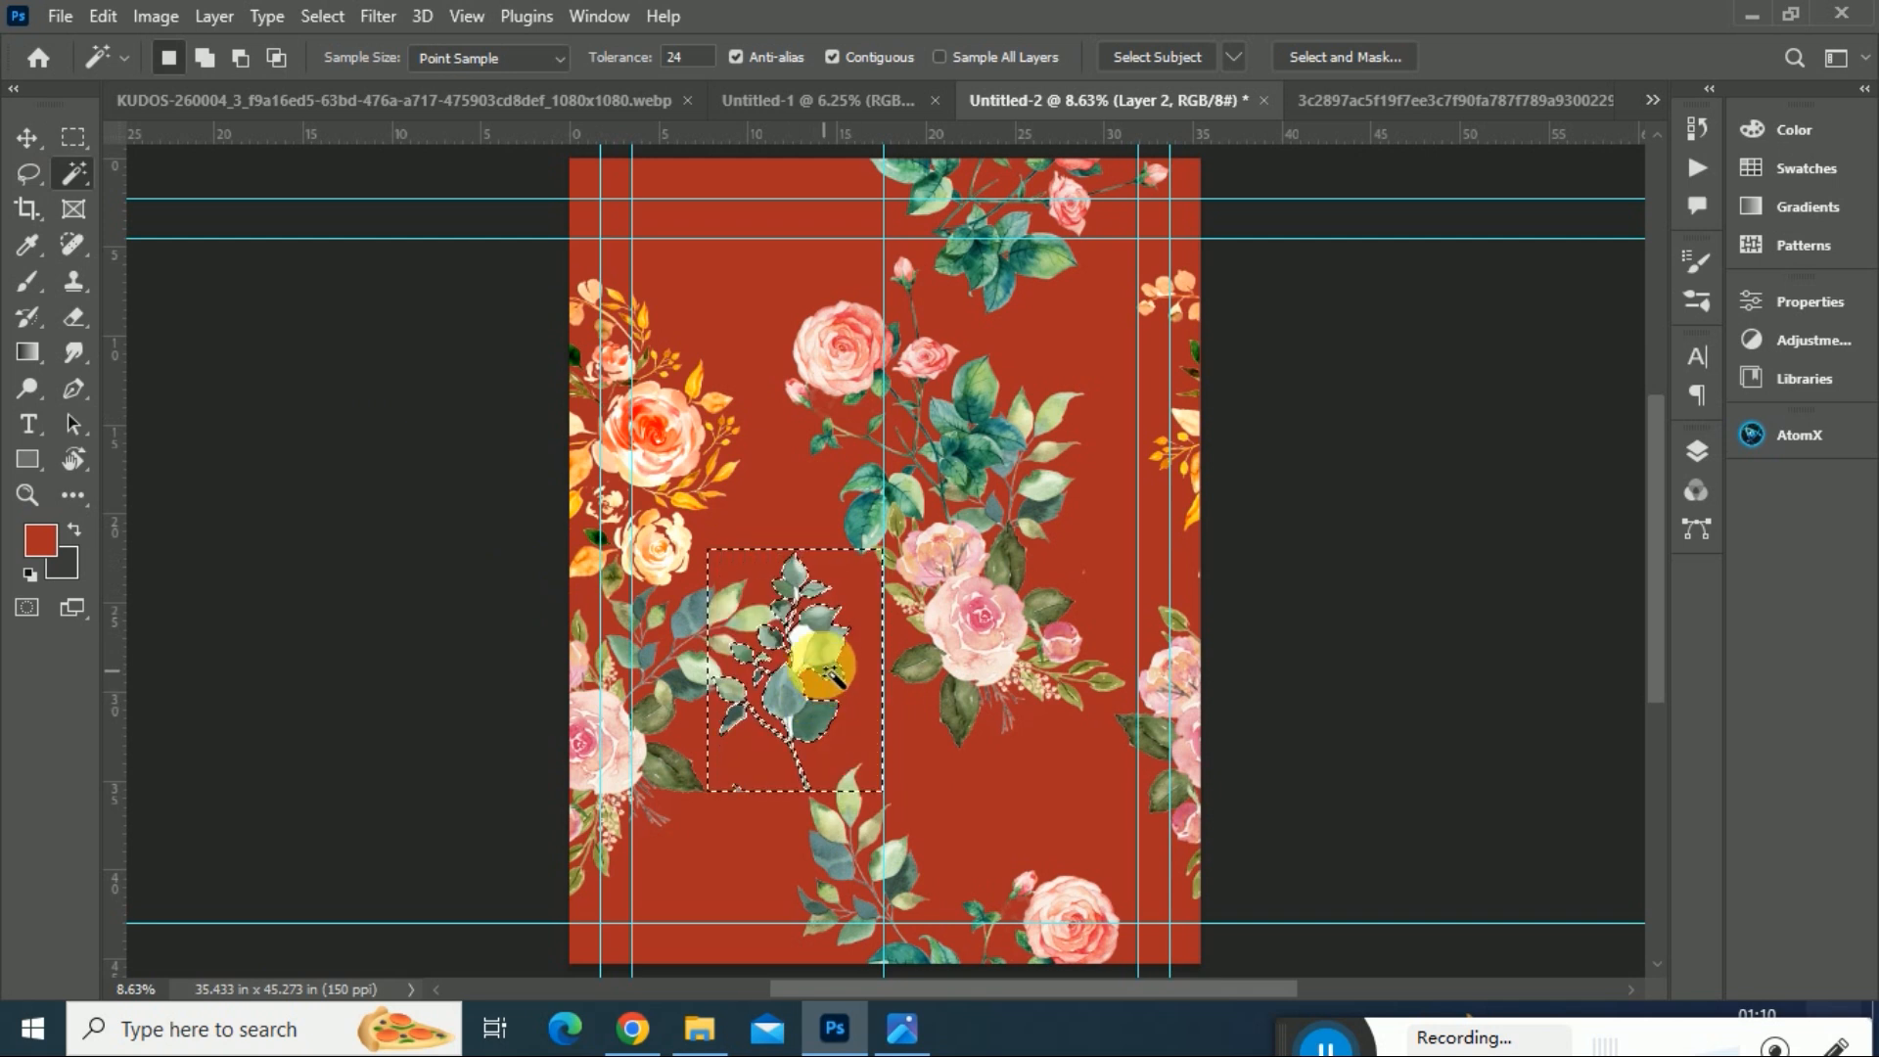
pyautogui.click(802, 646)
pyautogui.press('Delete')
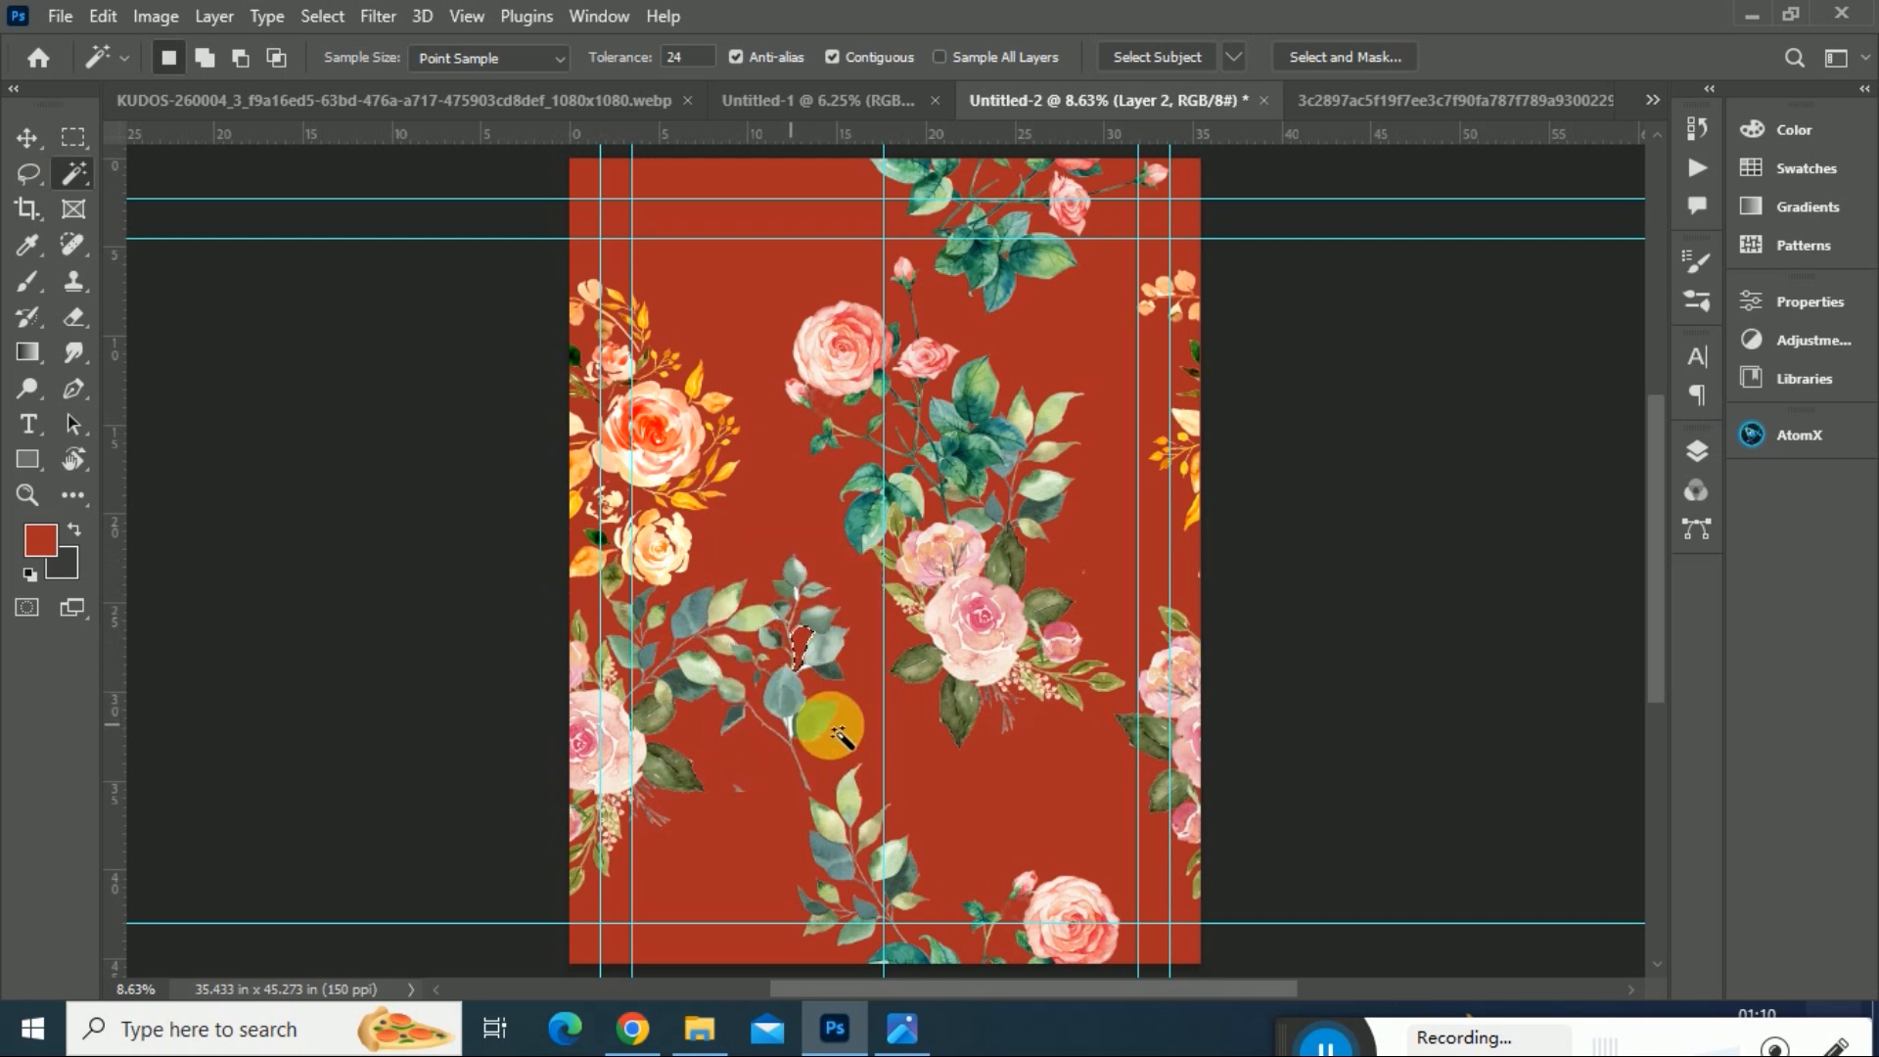
# - Remove the remaining small white gaps between the sprig's stems and leaves with the Magic Wand, and deselect
pyautogui.hotkey('ctrl', '+')
pyautogui.hotkey('ctrl', '+')
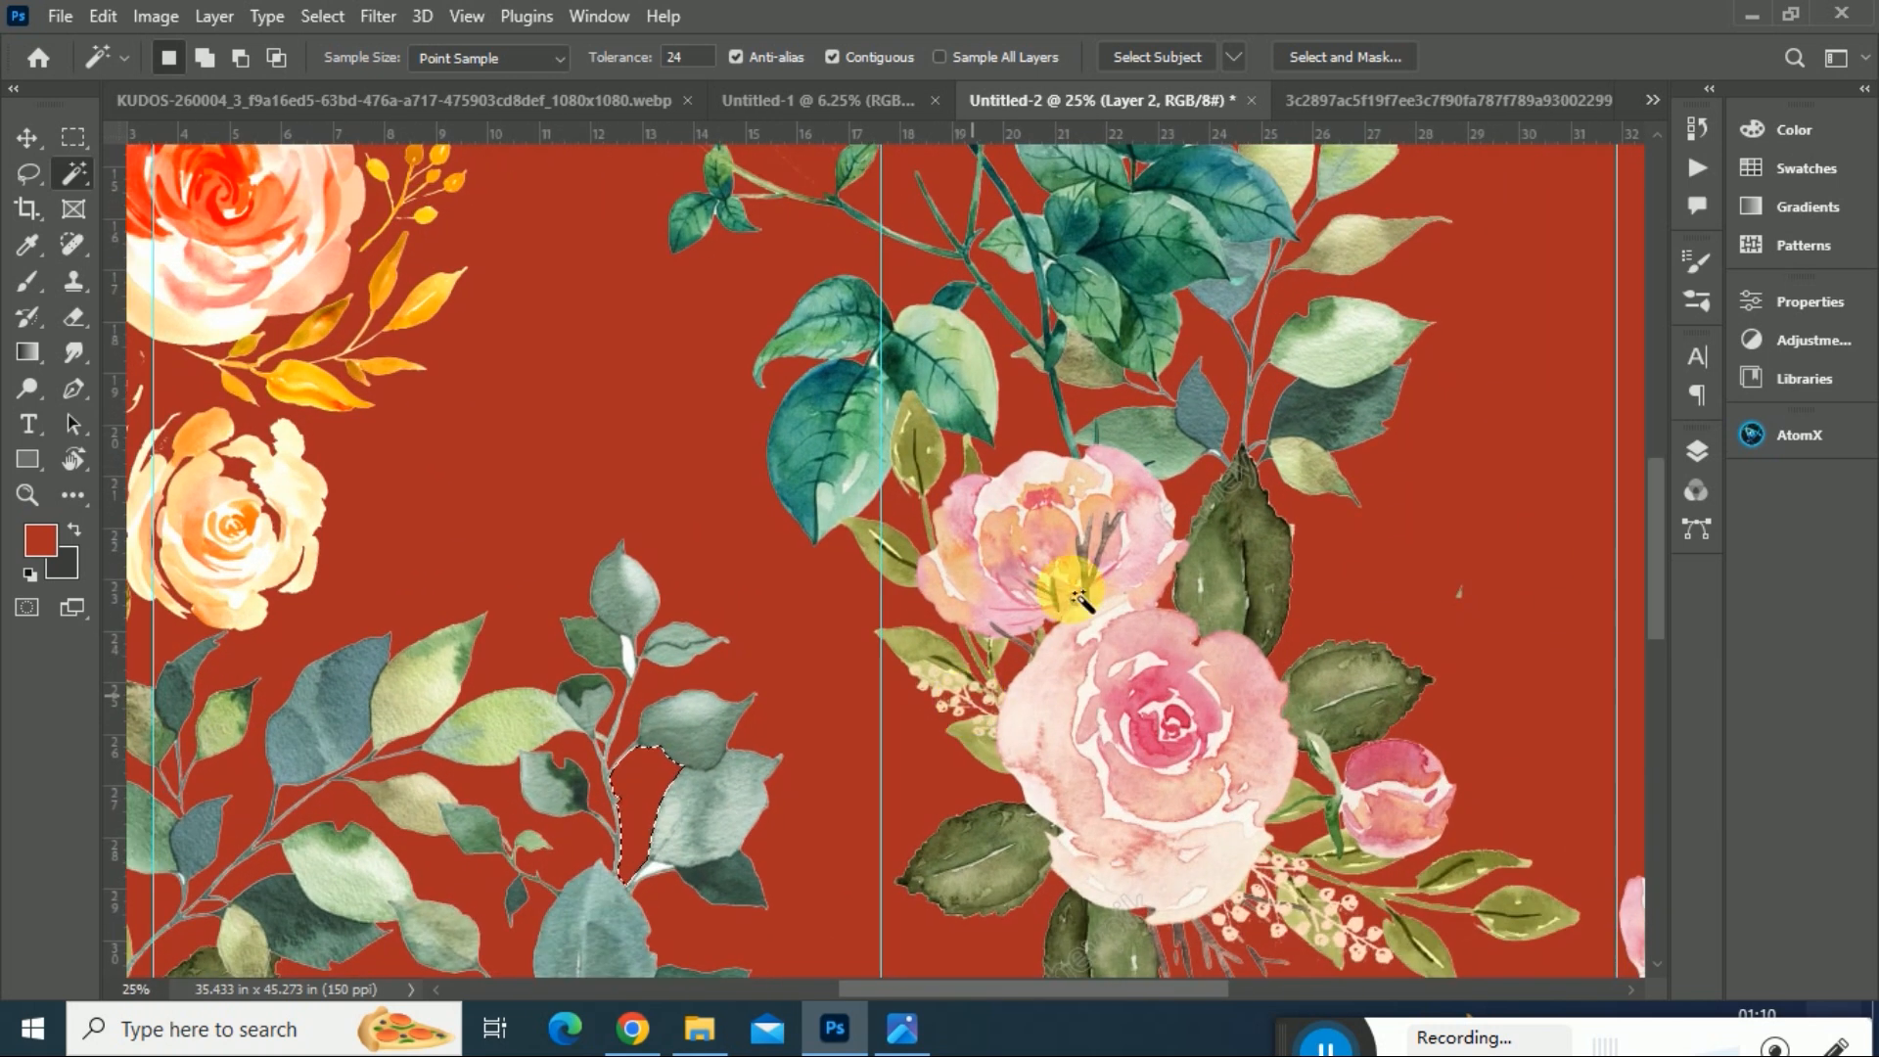
pyautogui.scroll(-5, 871, 462)
pyautogui.hotkey('ctrl', '+')
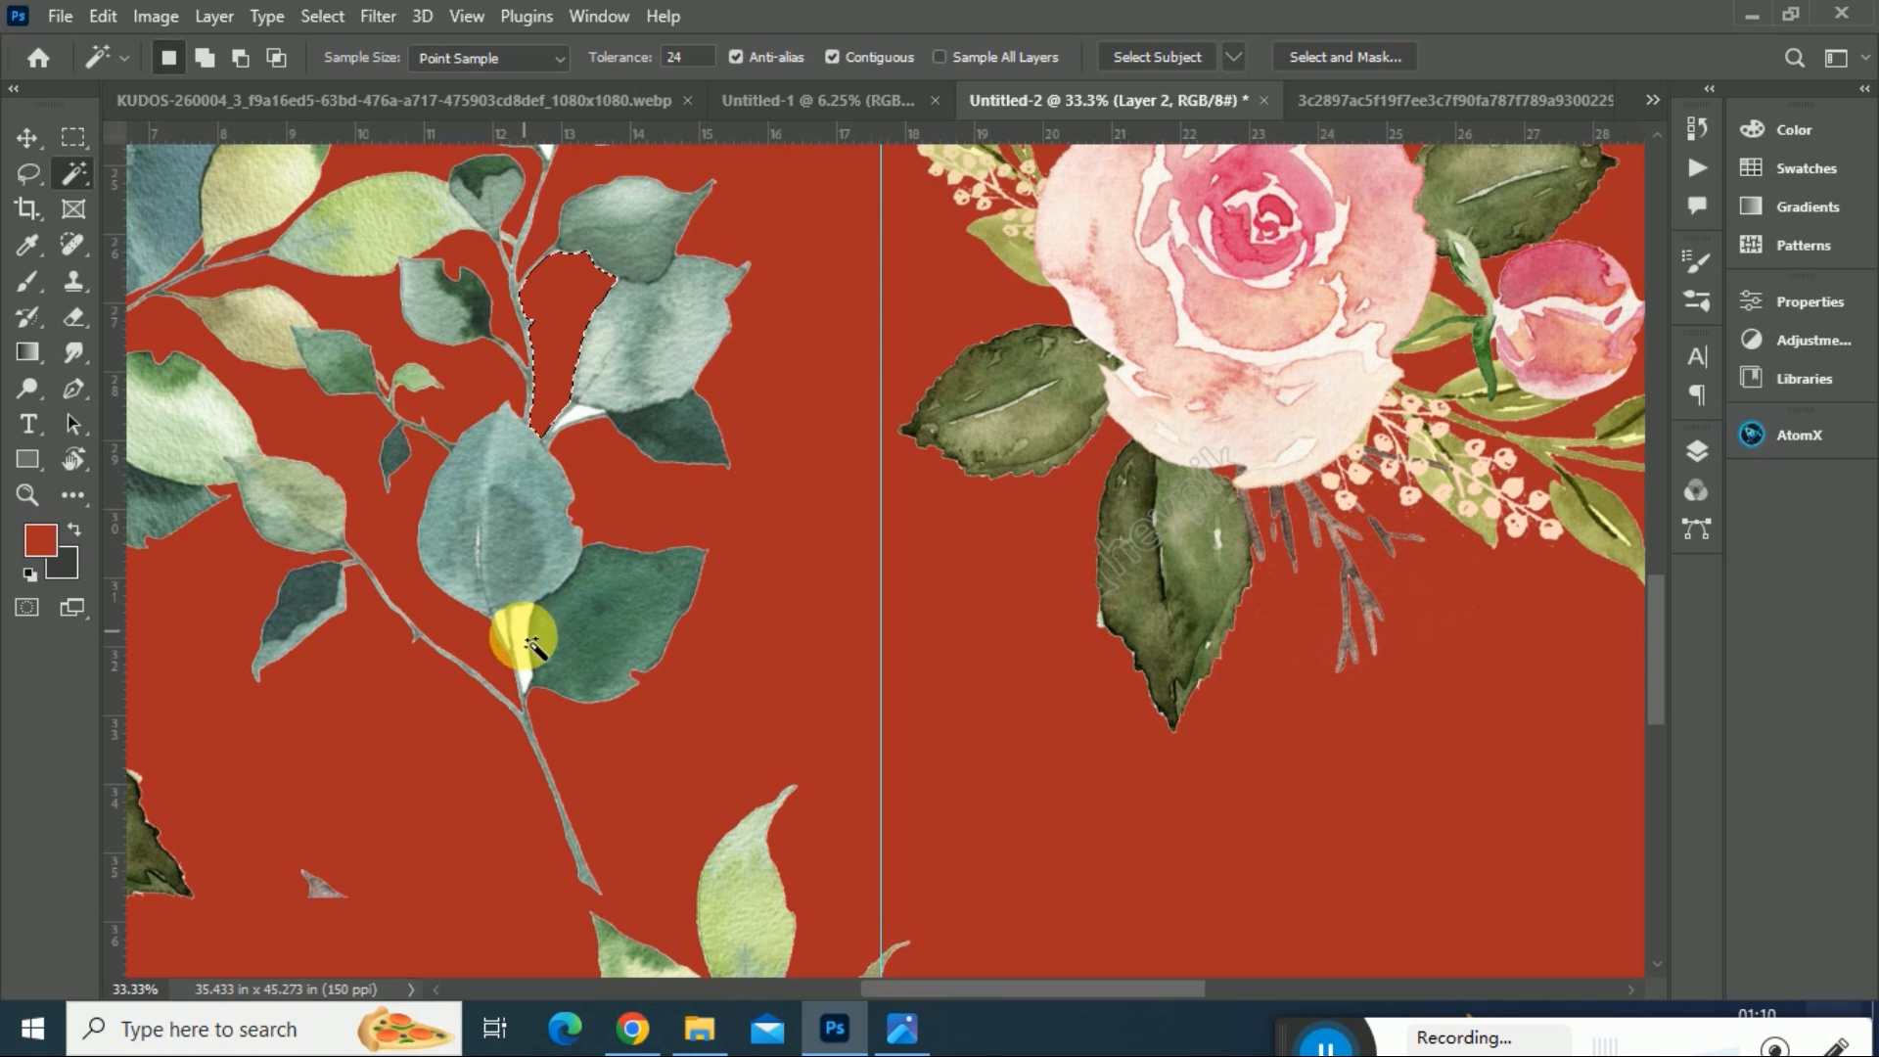
pyautogui.click(516, 641)
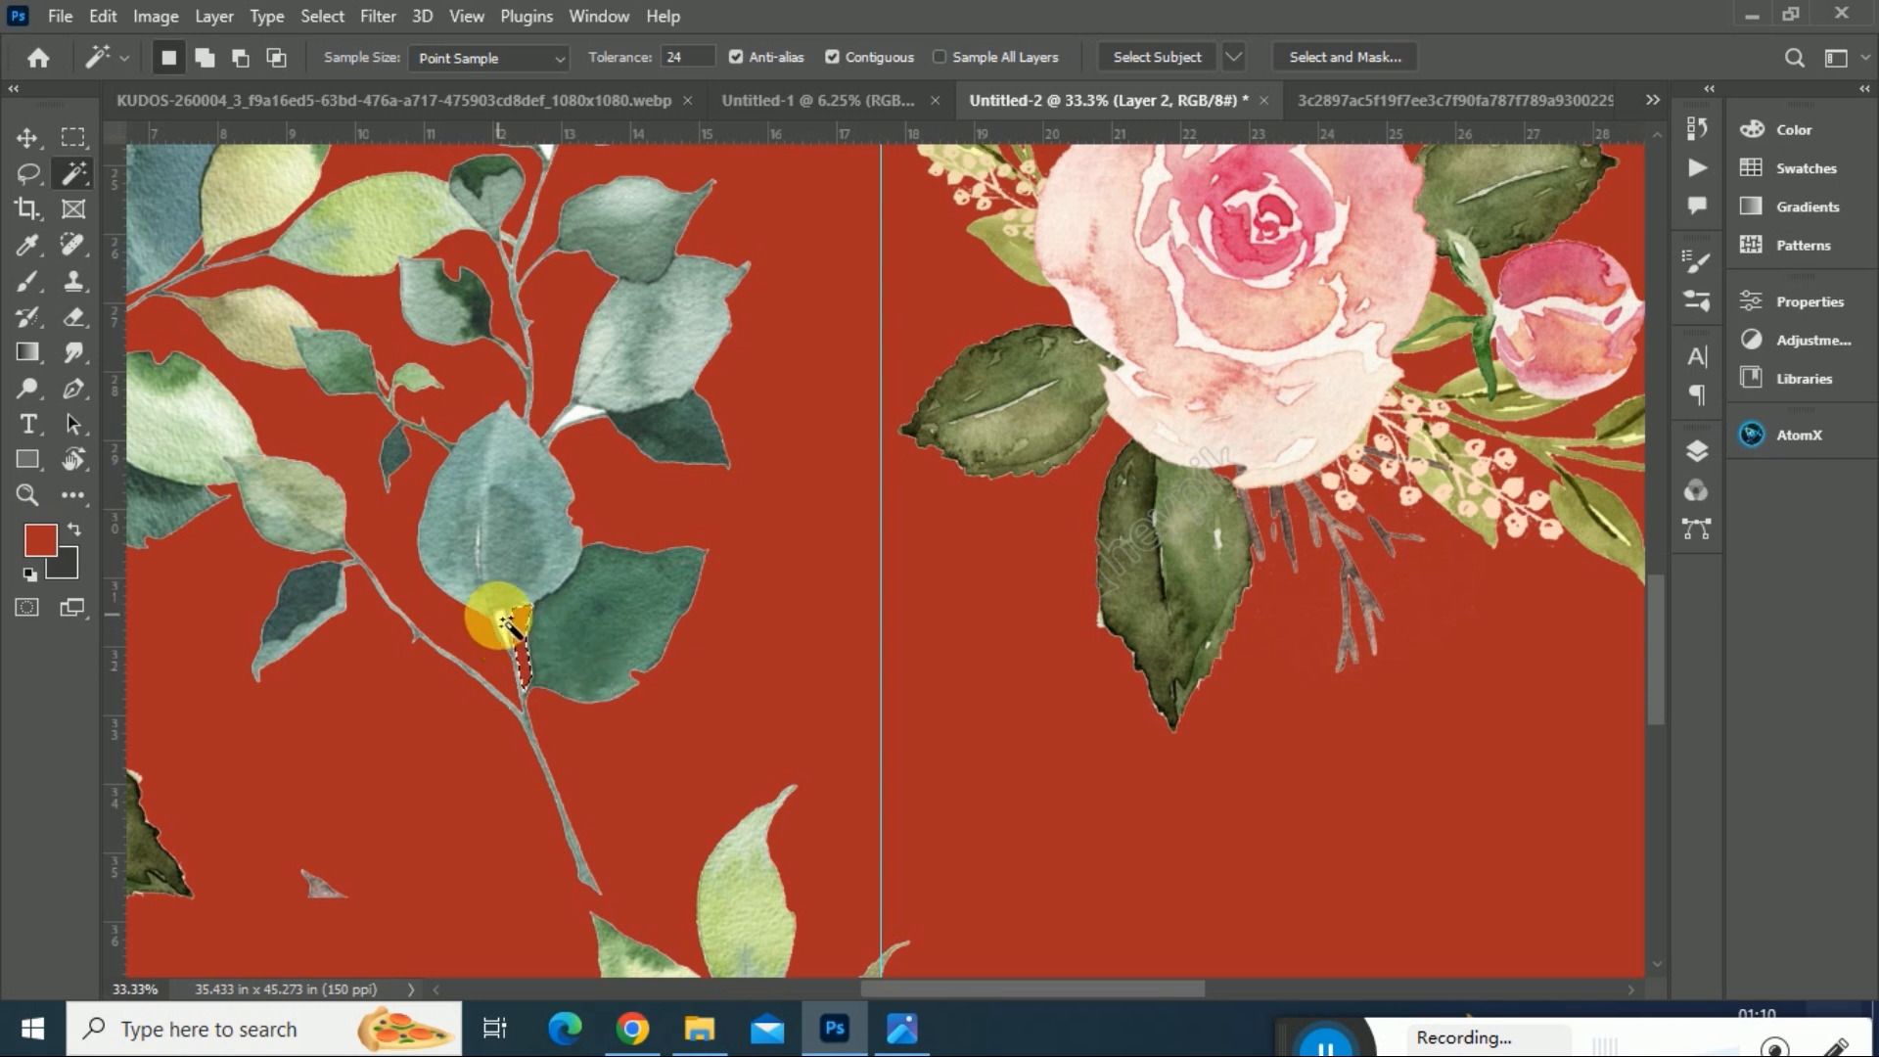
pyautogui.click(502, 622)
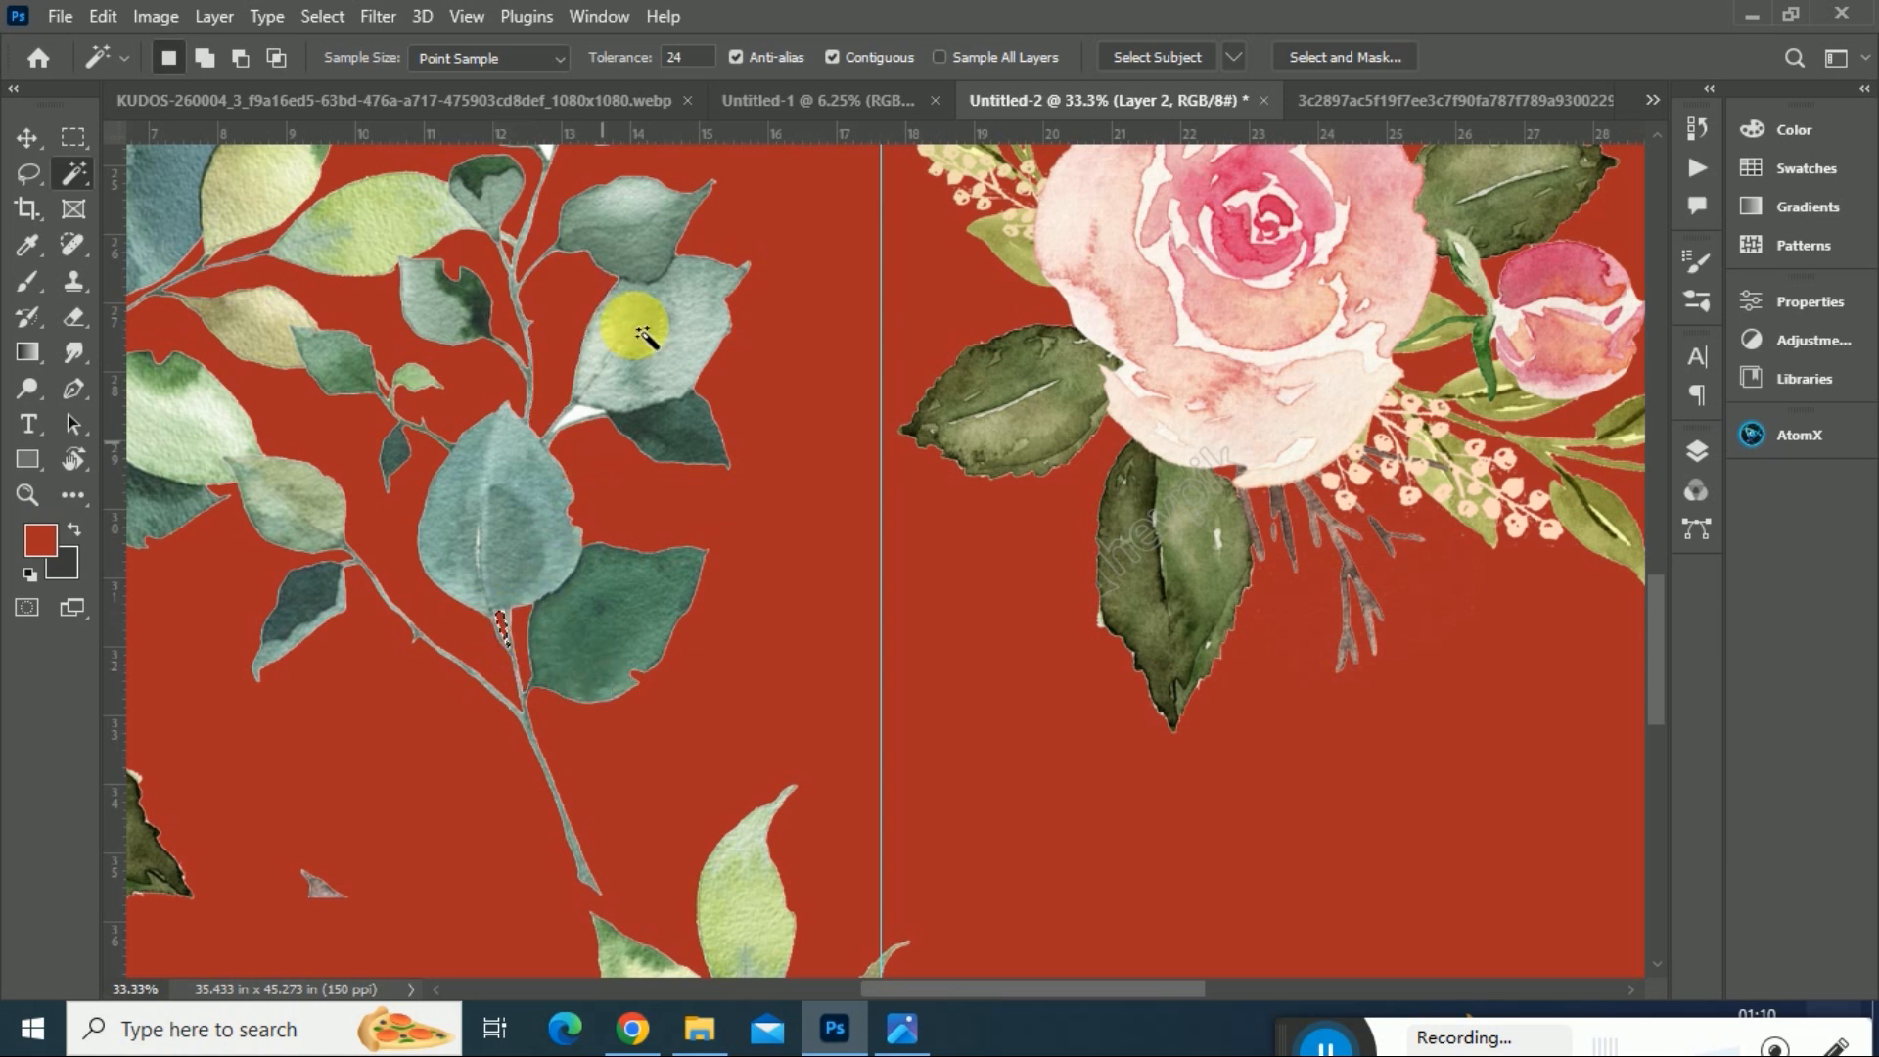
pyautogui.click(589, 414)
pyautogui.scroll(3, 587, 372)
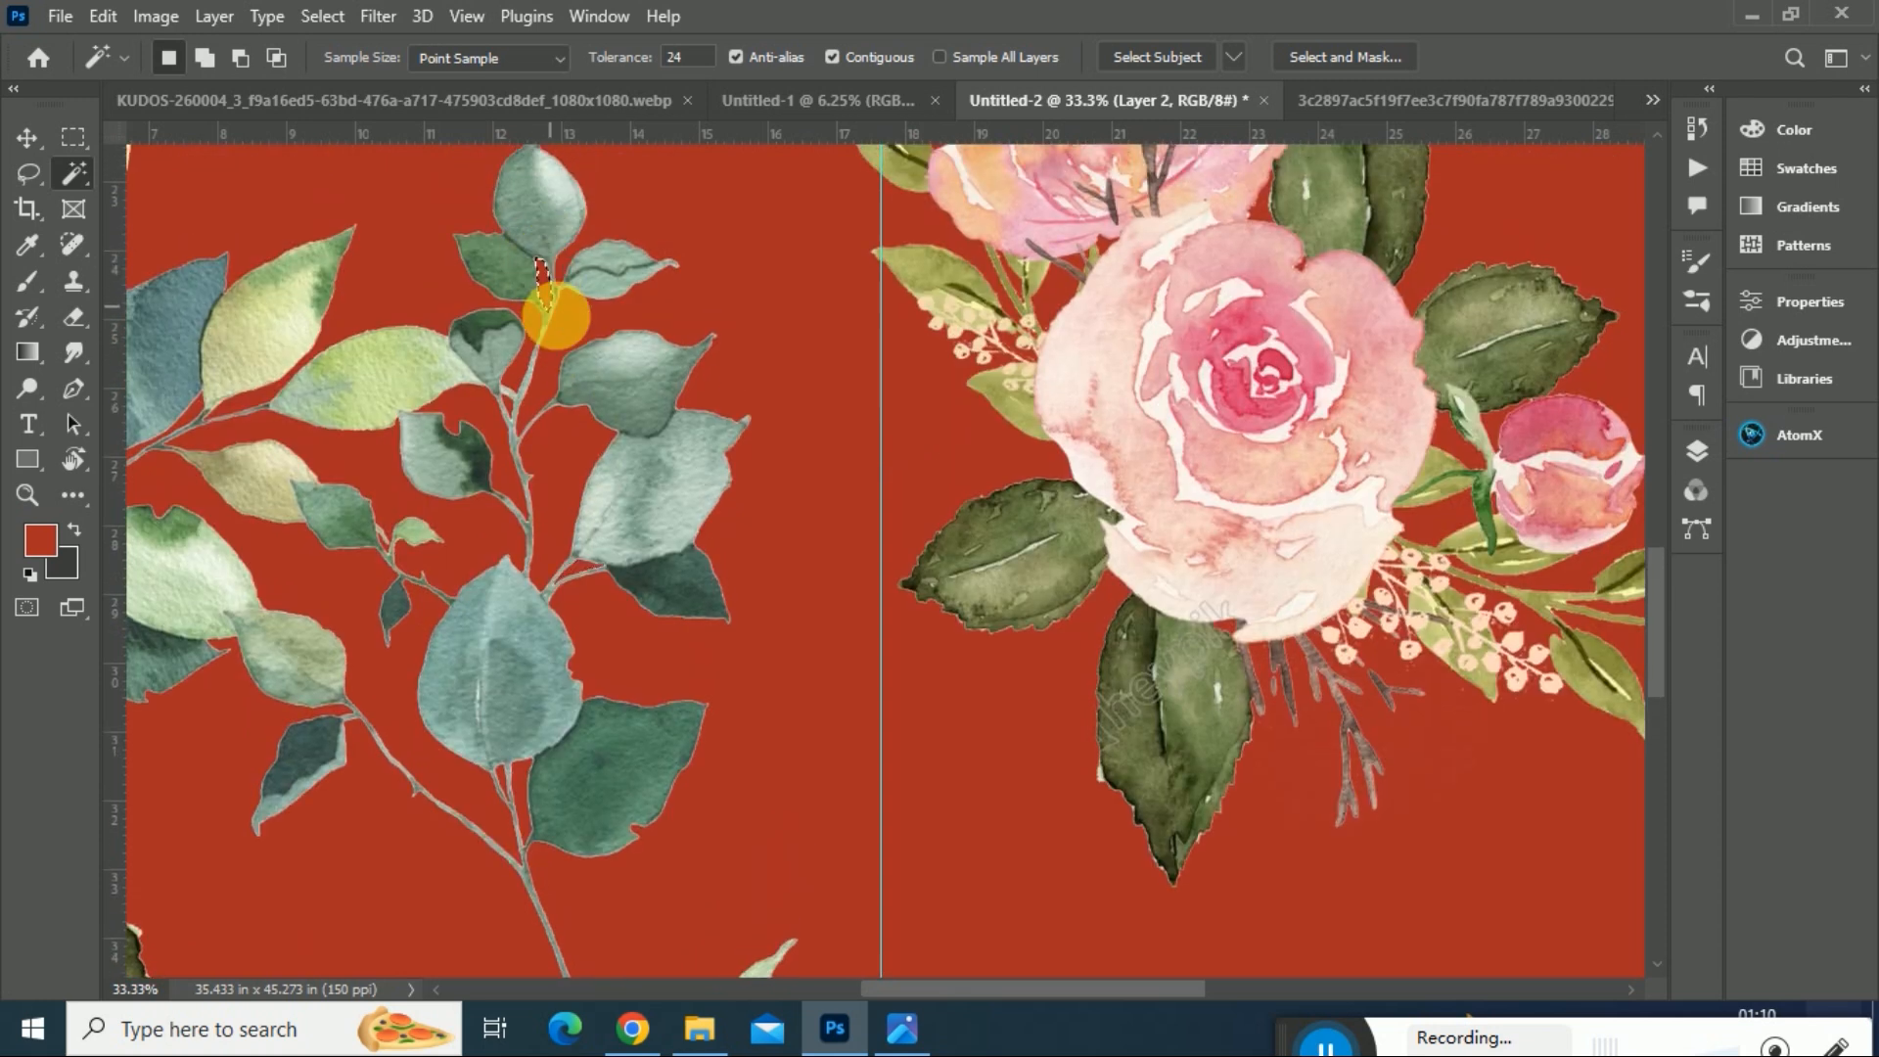
pyautogui.hotkey('ctrl', 'd')
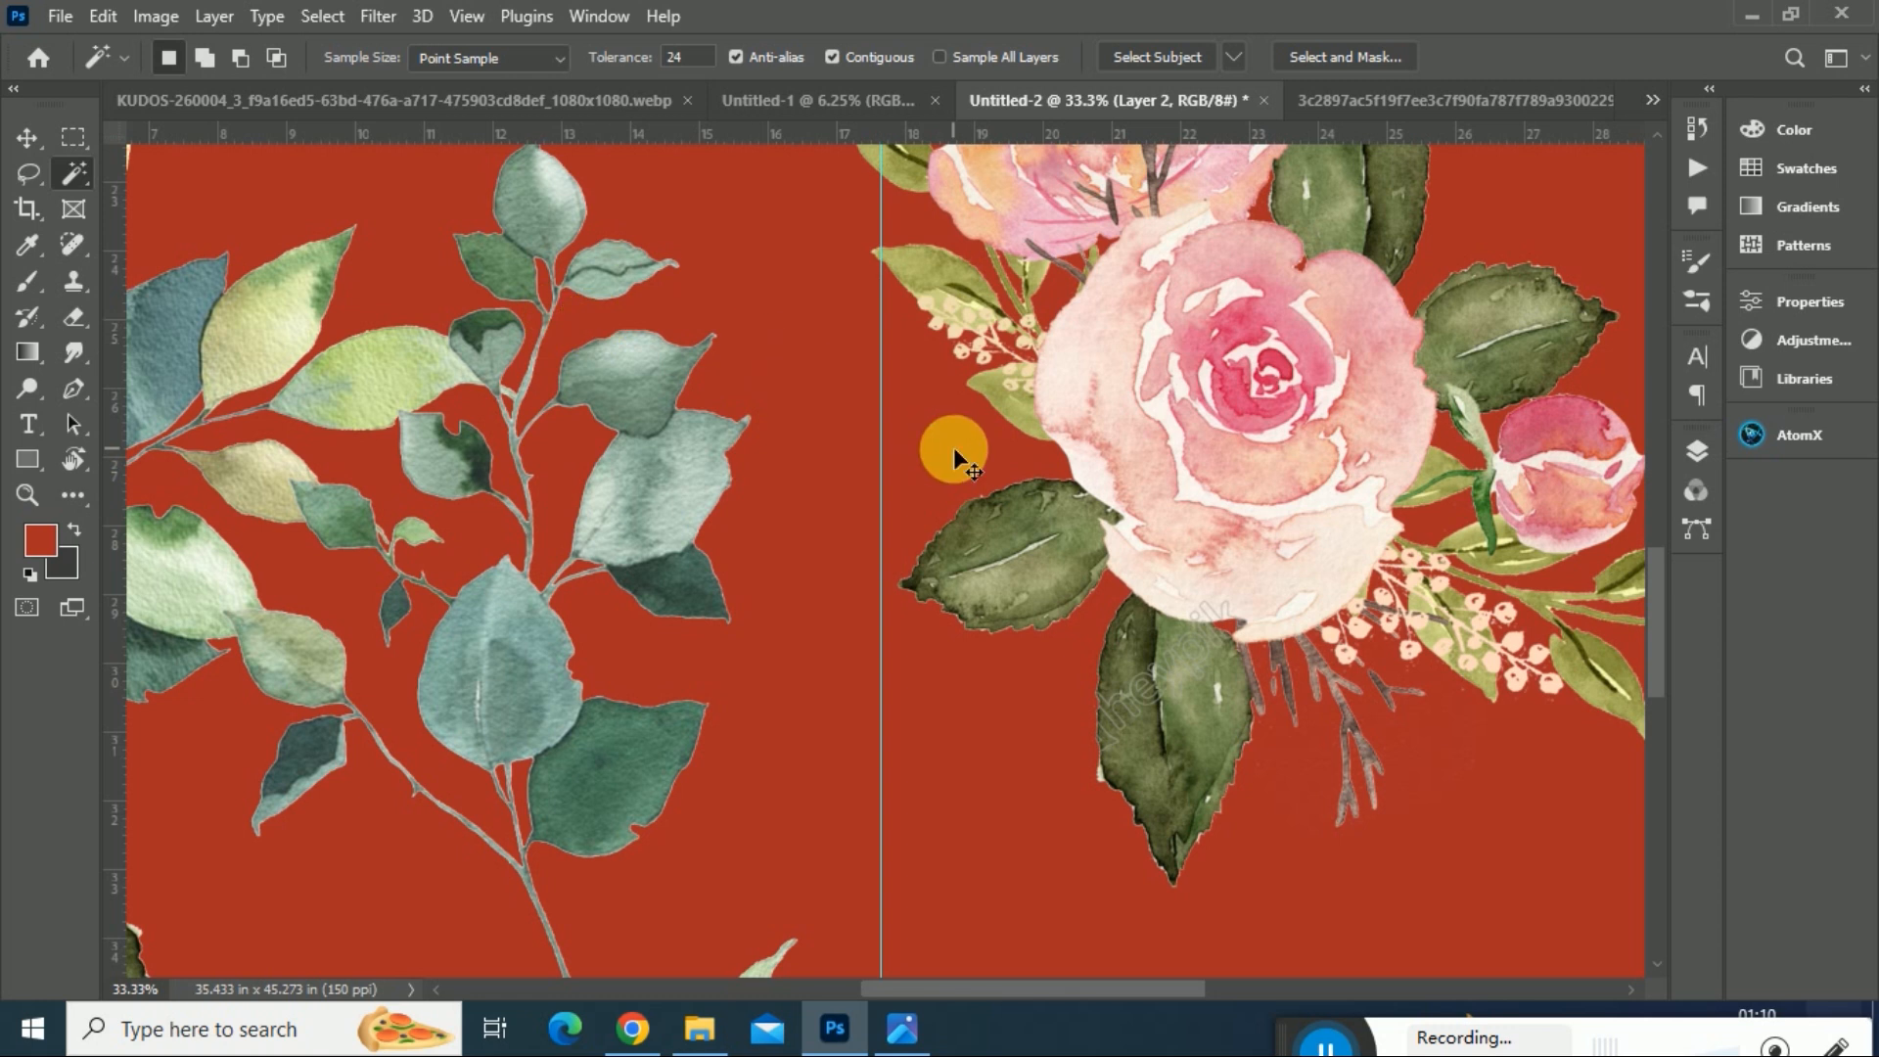
# - Erase the stray leaf fragment beside the lower end of the sprig's stem with the Eraser
pyautogui.scroll(-10, 1131, 392)
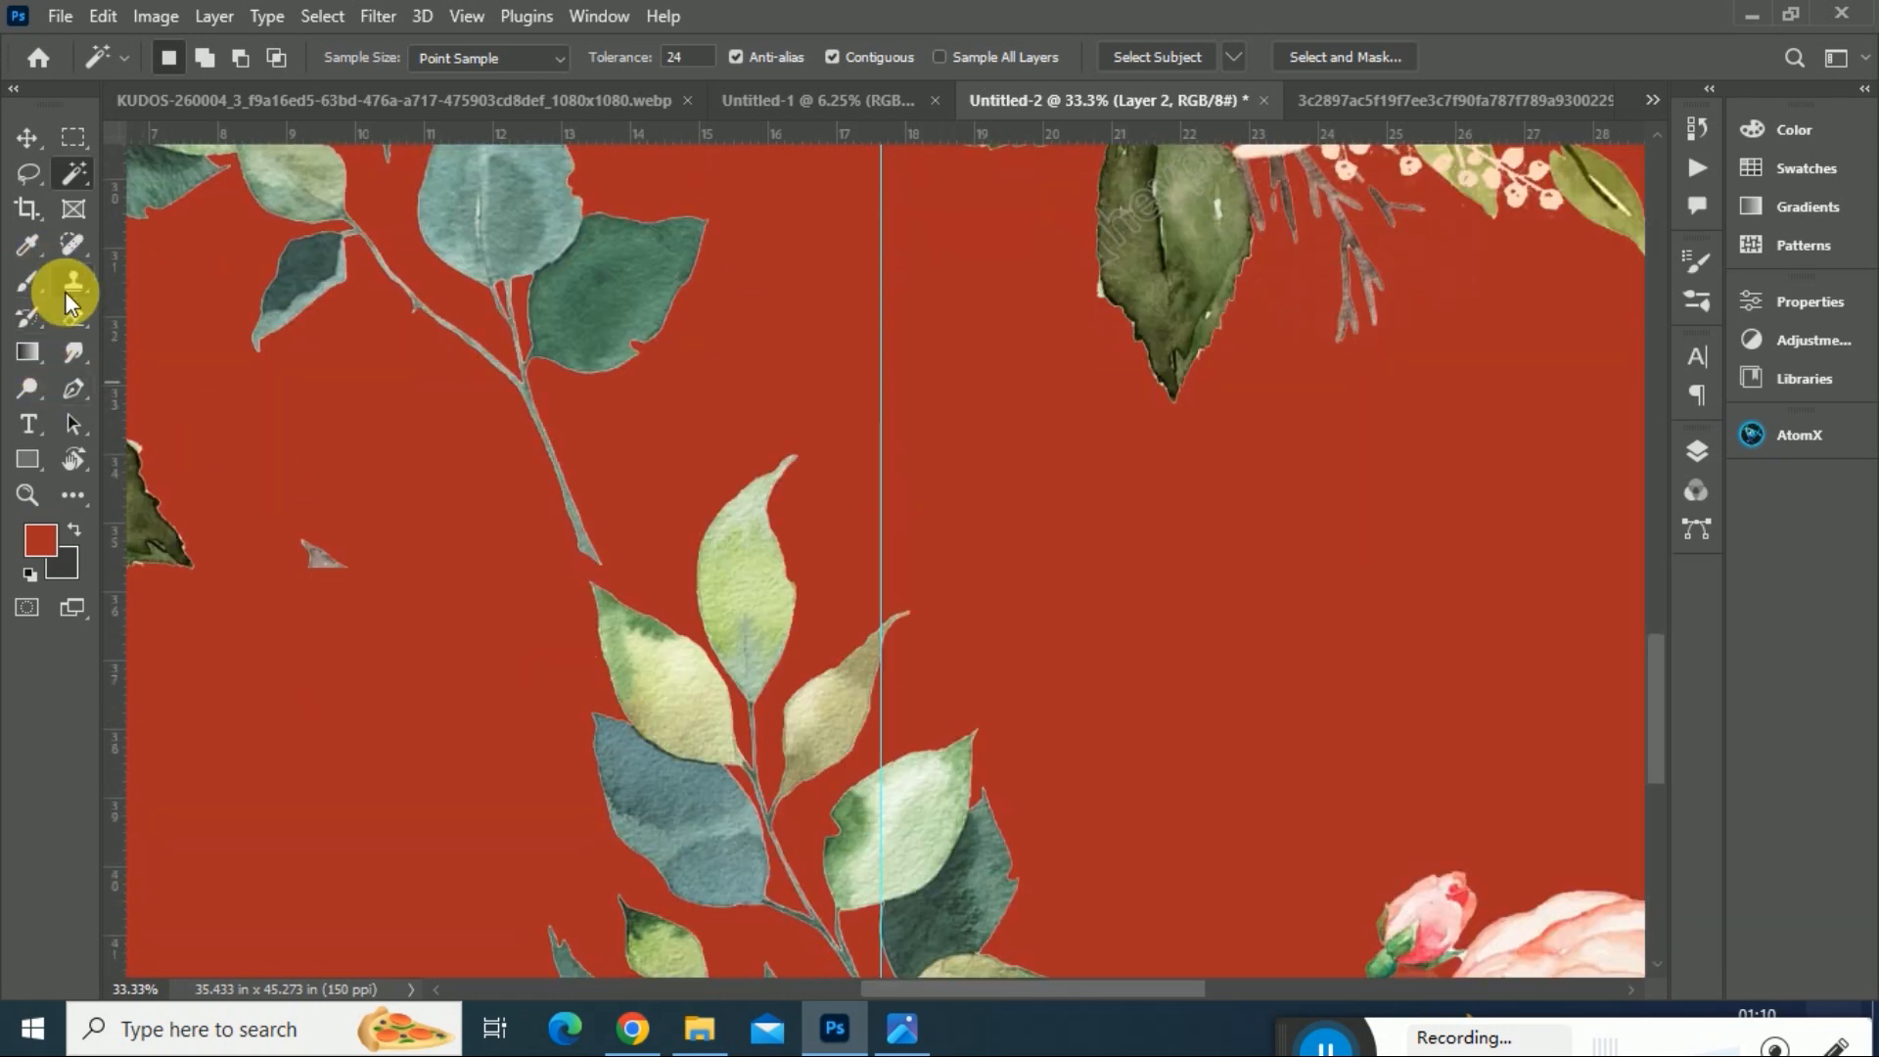
pyautogui.click(74, 316)
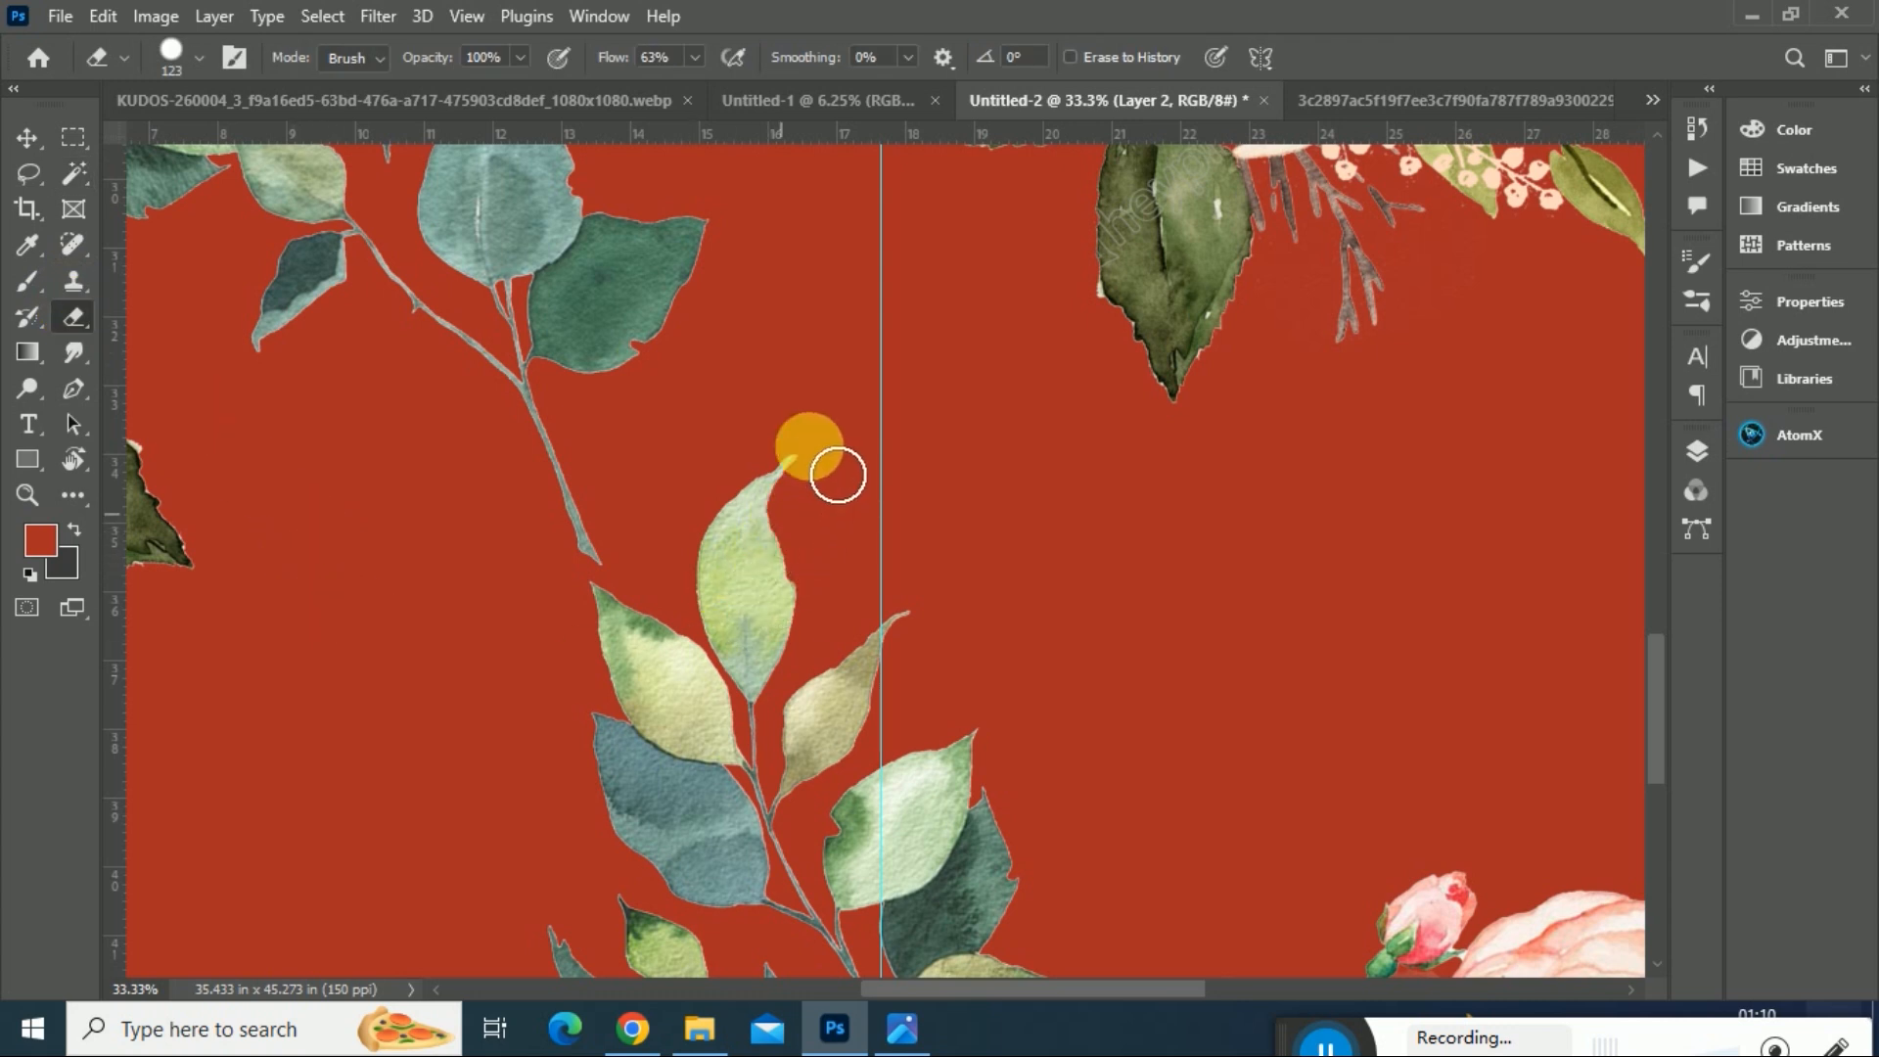
pyautogui.hotkey('ctrl', '0')
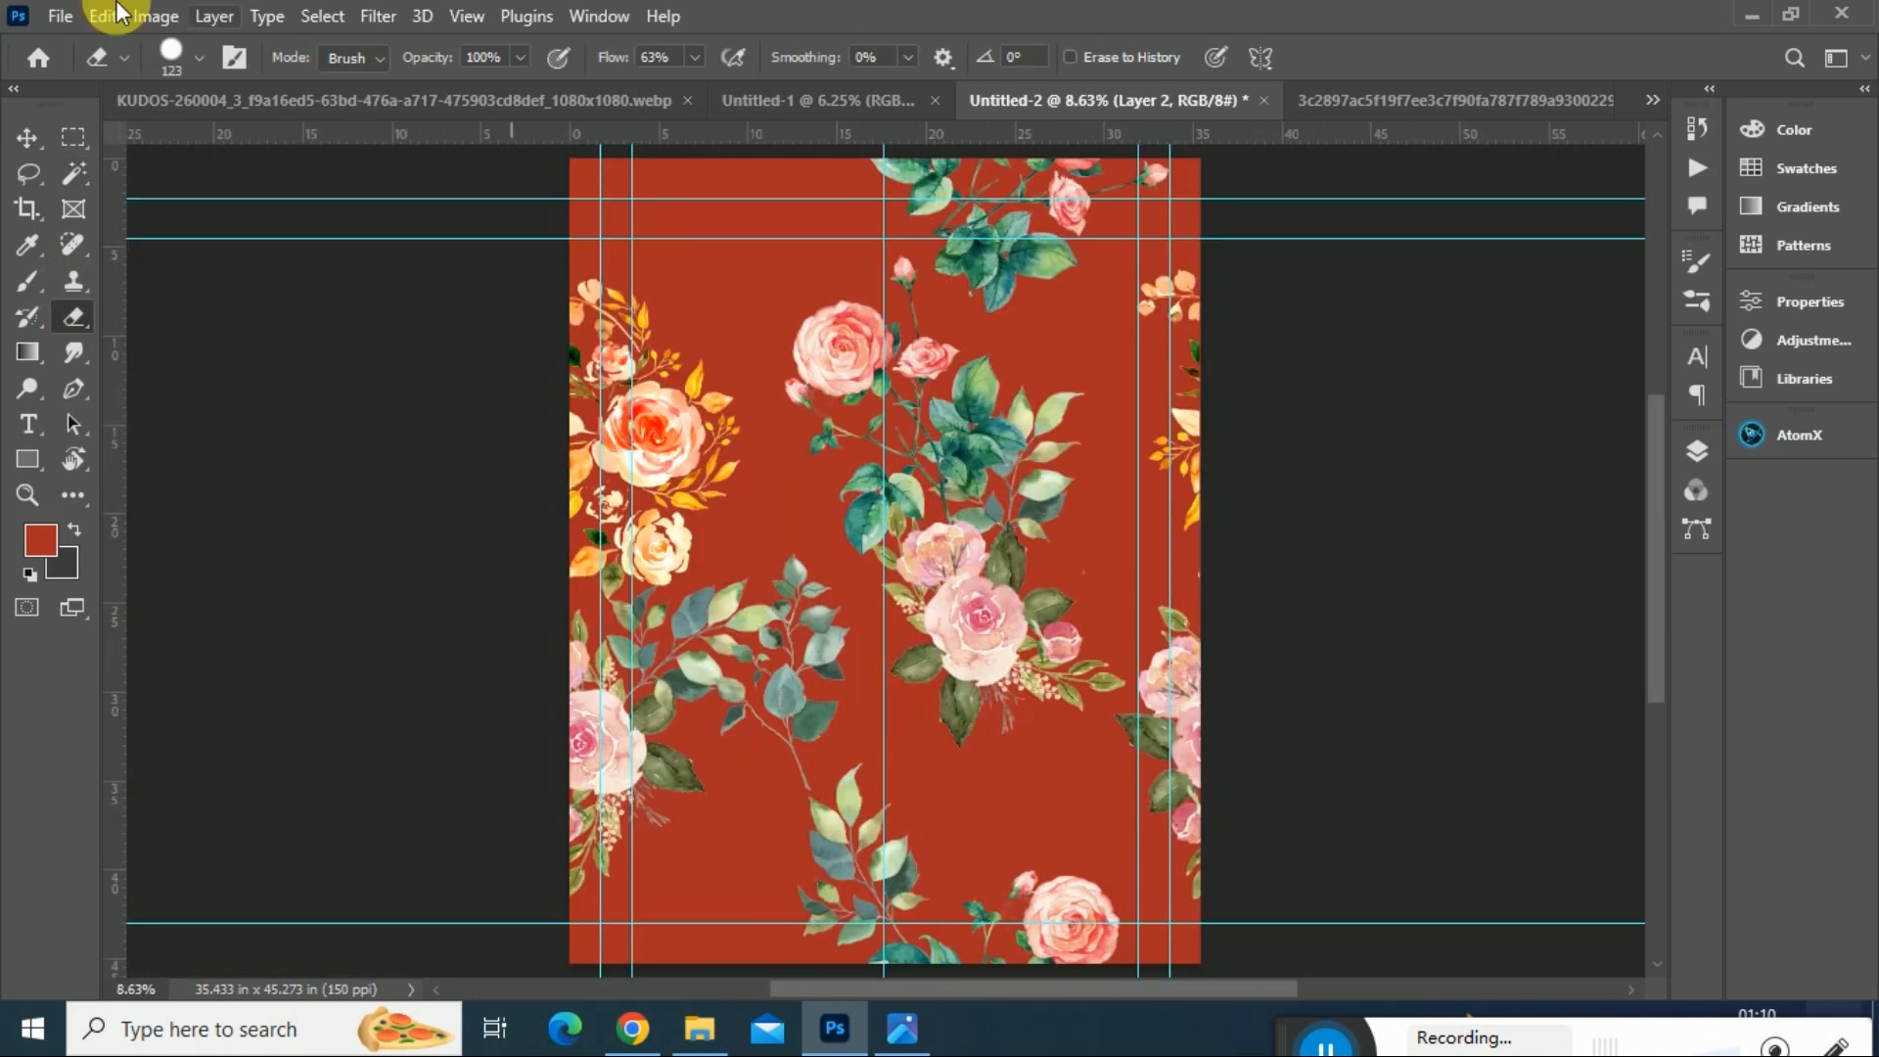
# - Move the cut-out sprig to the upper pink rose, rotate it about 55.7° counterclockwise and tuck its stem behind the rose
pyautogui.click(26, 137)
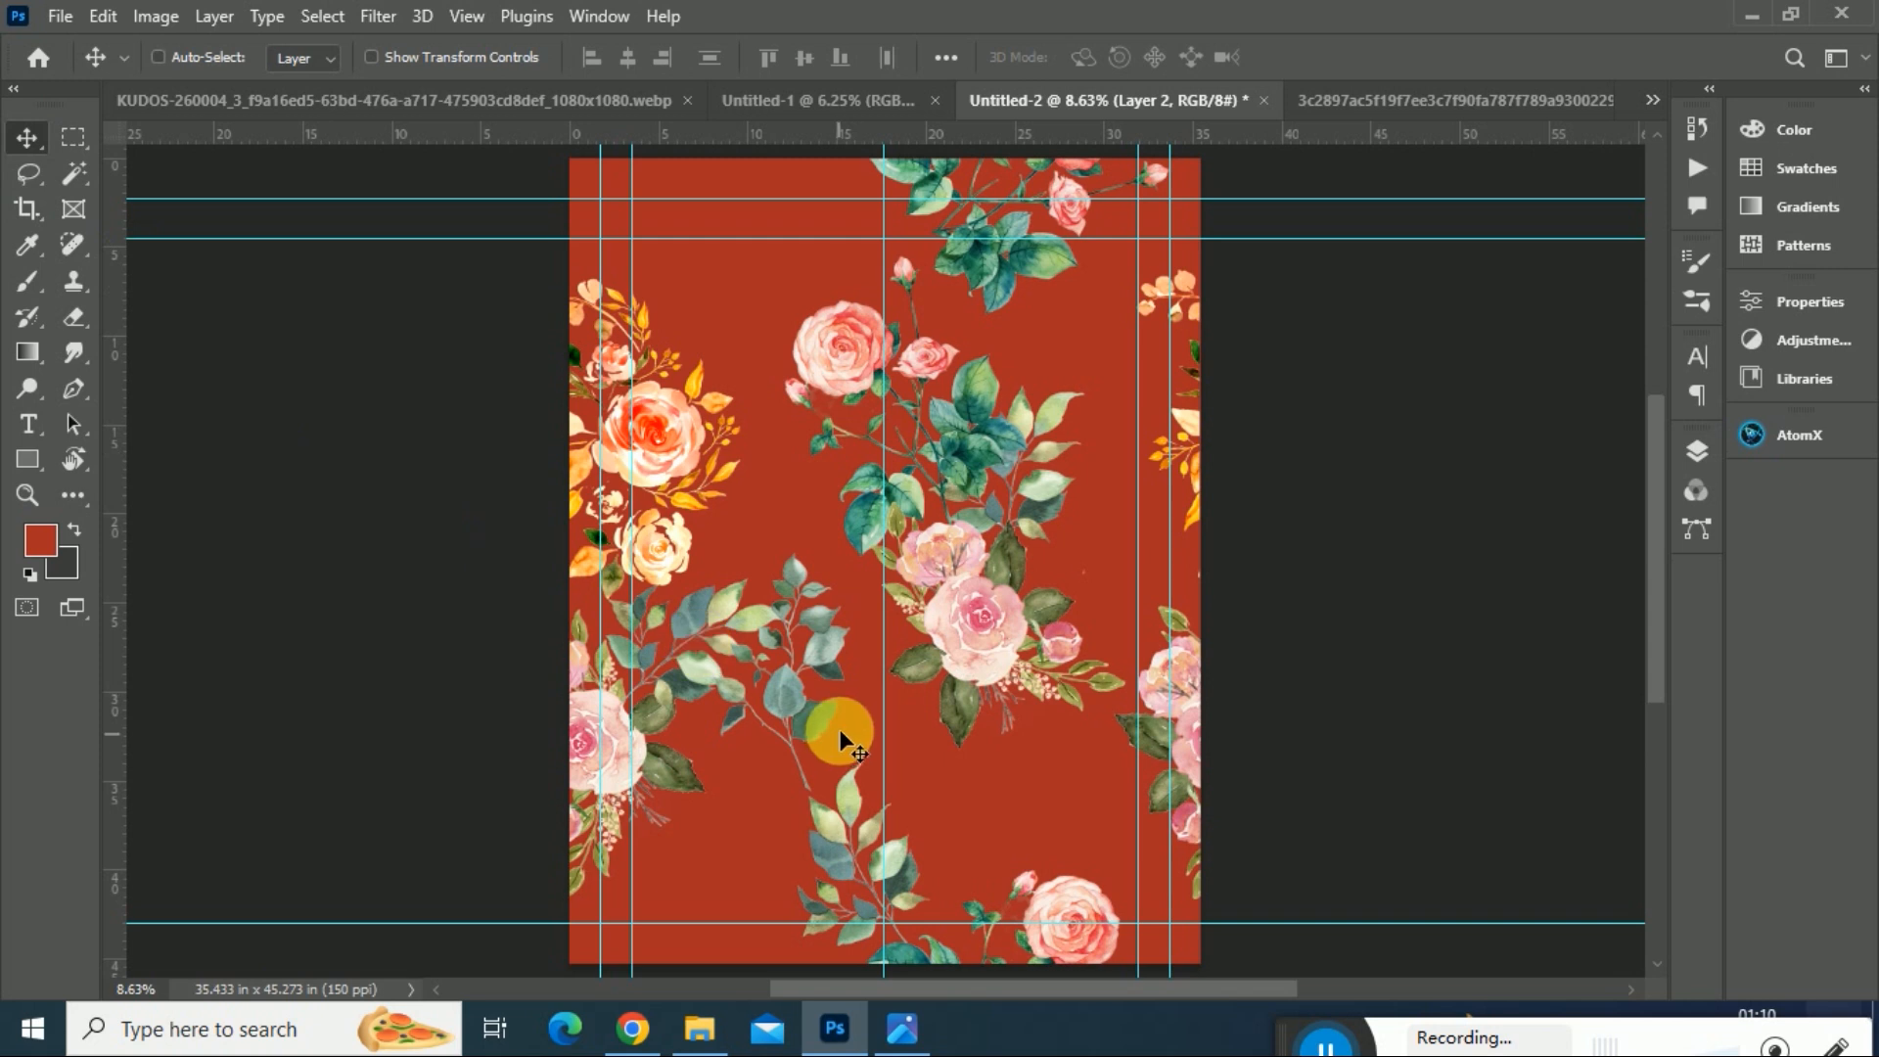
pyautogui.hotkey('ctrl', 't')
pyautogui.moveTo(810, 666); pyautogui.dragTo(861, 257)
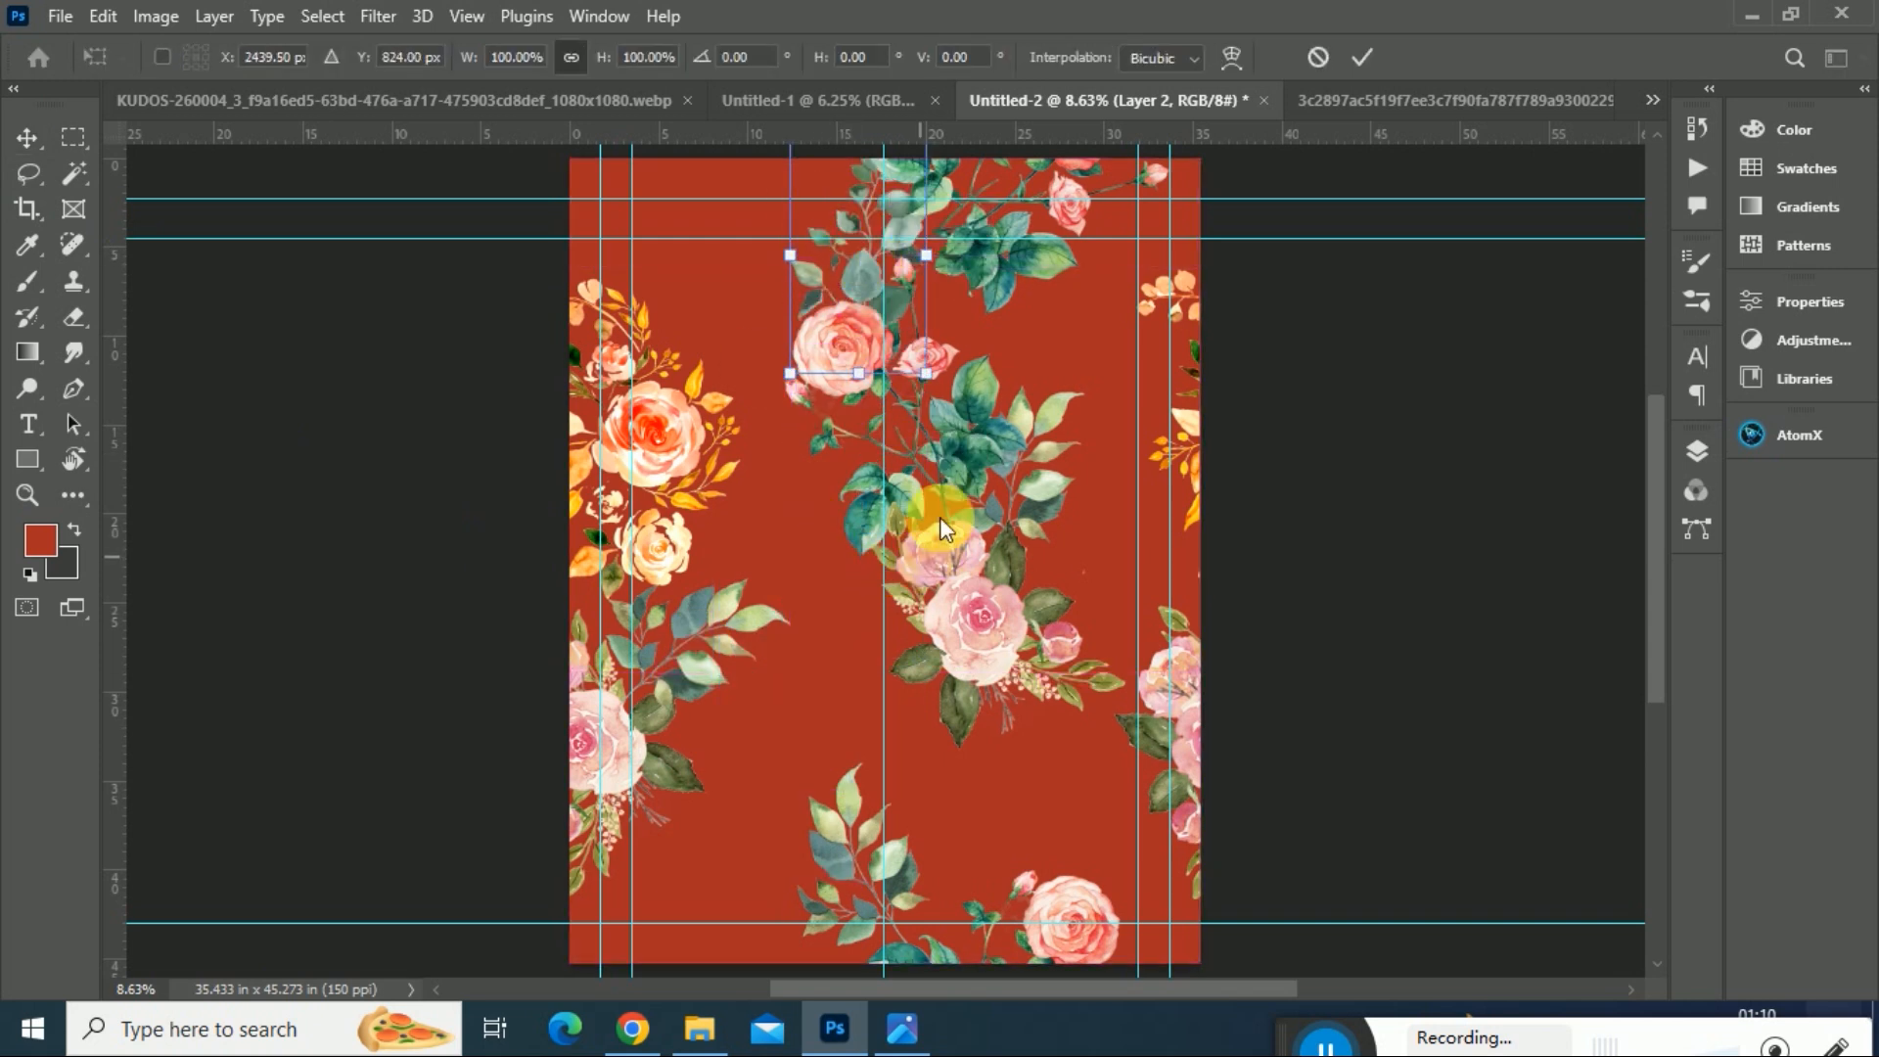
pyautogui.moveTo(956, 398); pyautogui.dragTo(1062, 263)
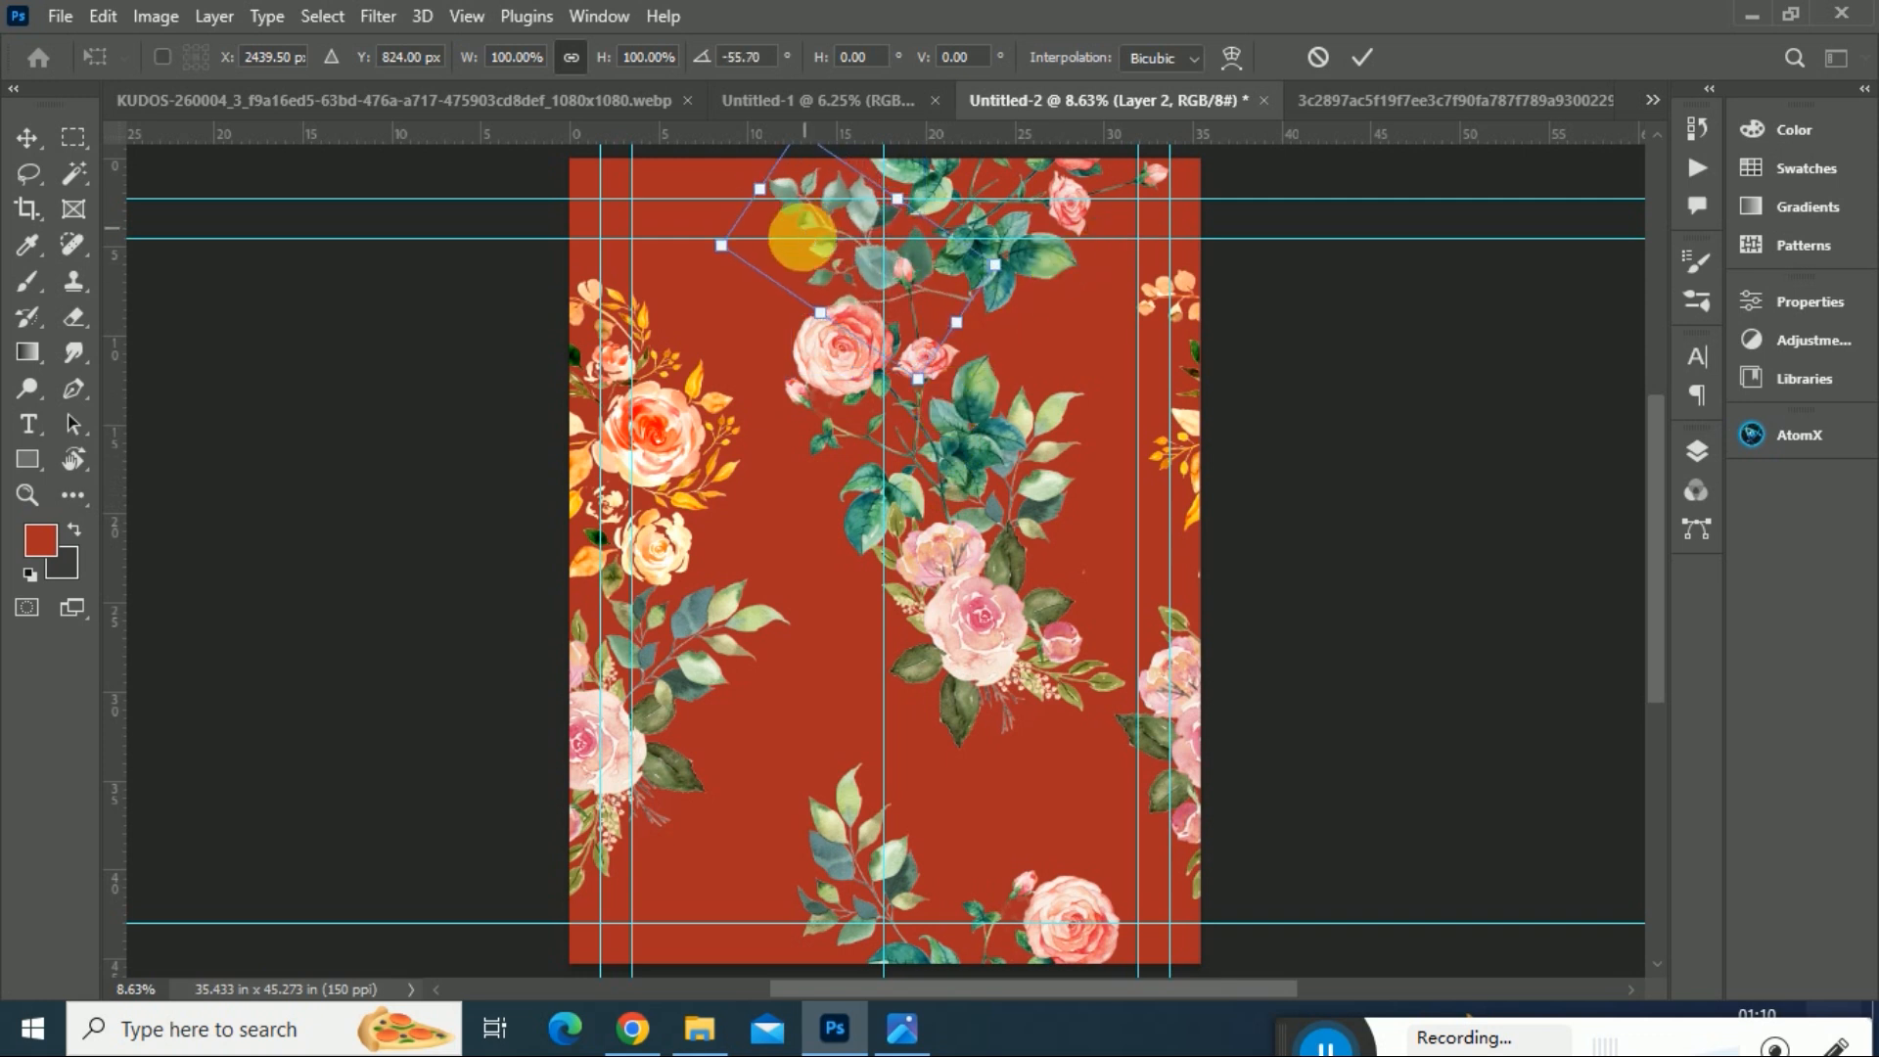
pyautogui.moveTo(890, 265); pyautogui.dragTo(808, 286)
pyautogui.press('Return')
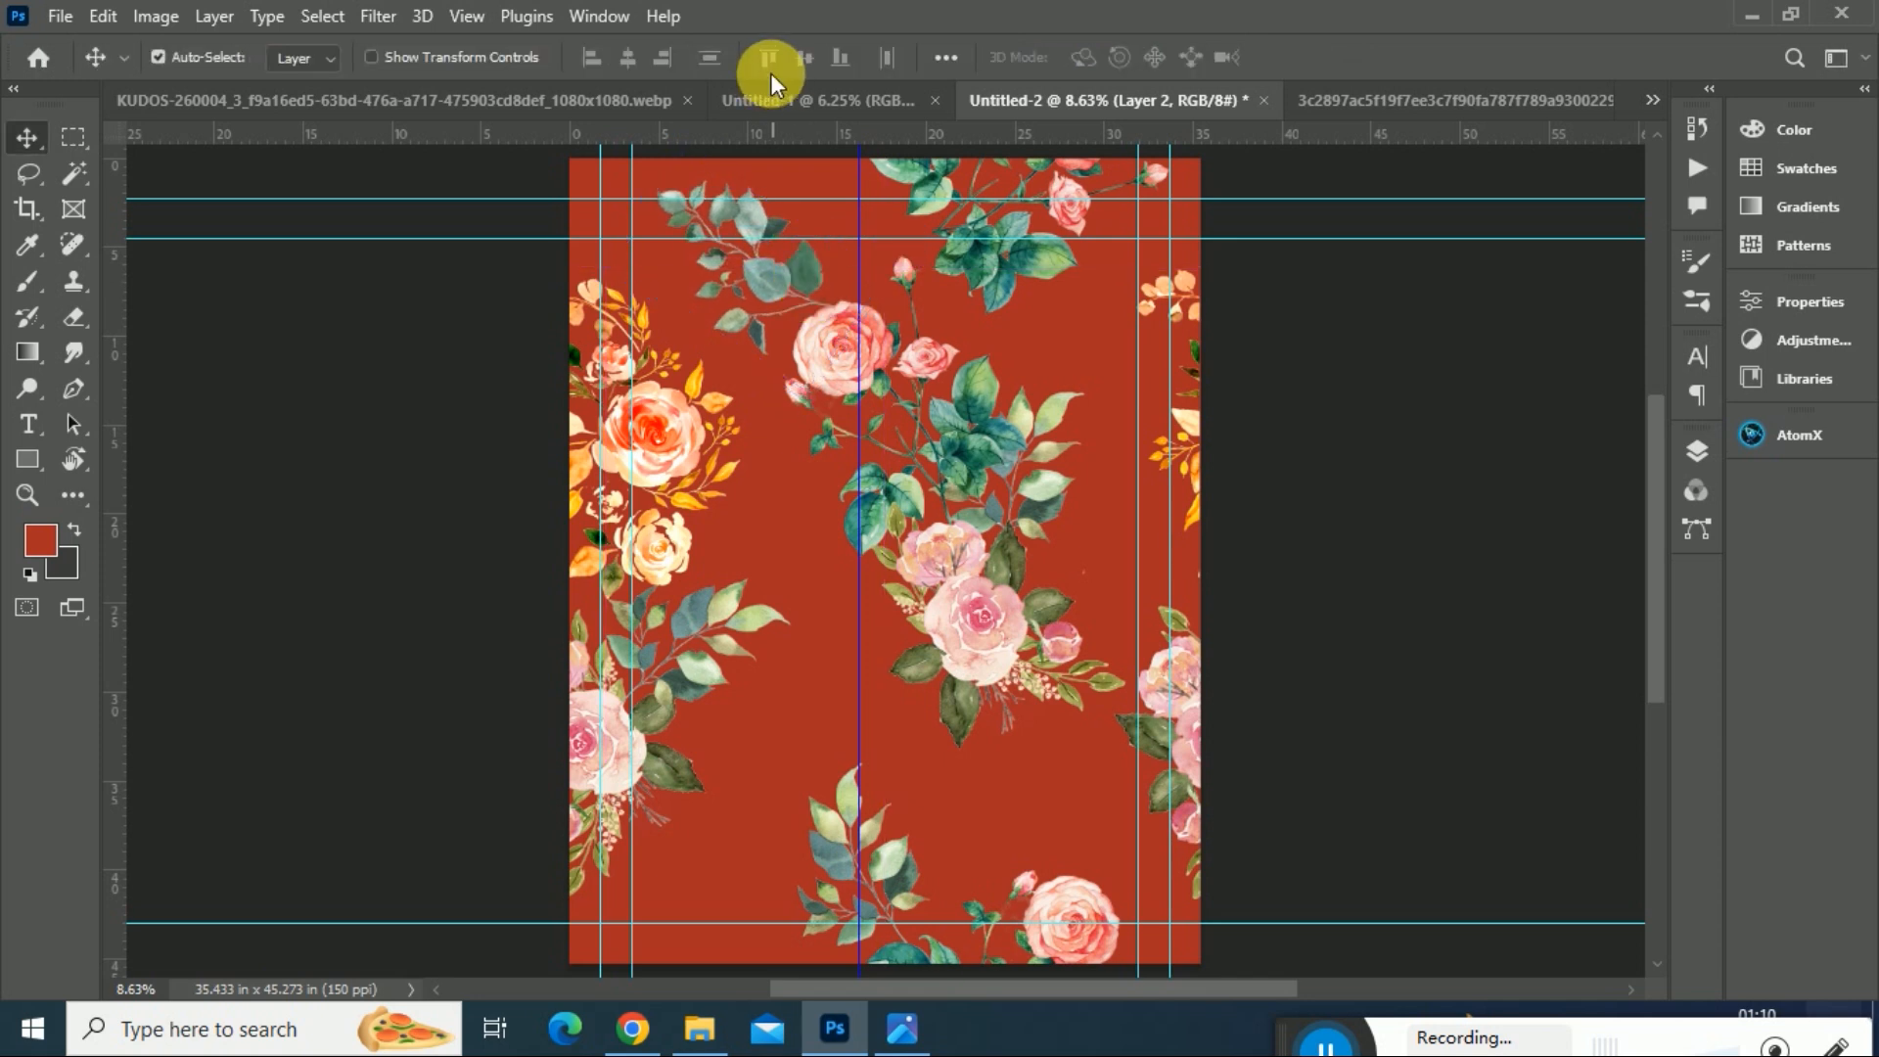
# - Change the blend mode of the orange rose motif's layer to Normal
pyautogui.click(1697, 451)
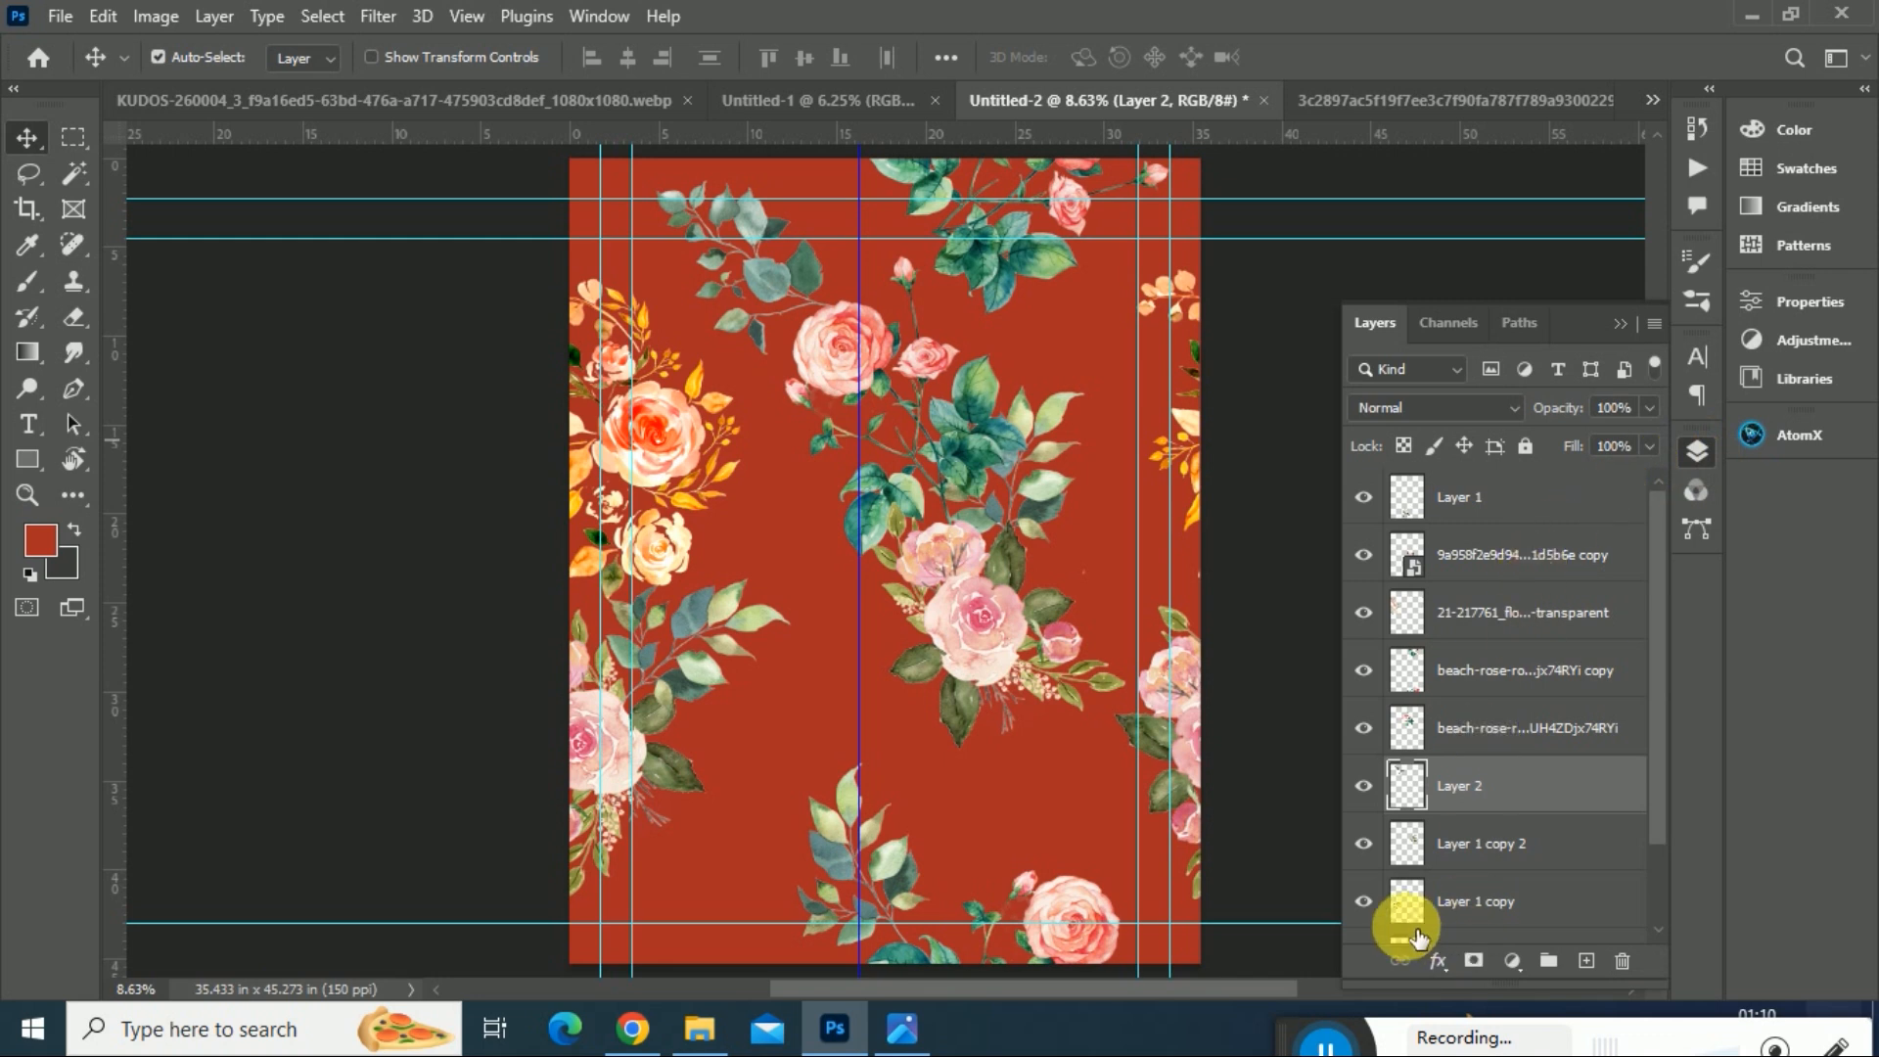
pyautogui.moveTo(1655, 780); pyautogui.dragTo(1677, 914)
pyautogui.click(1371, 913)
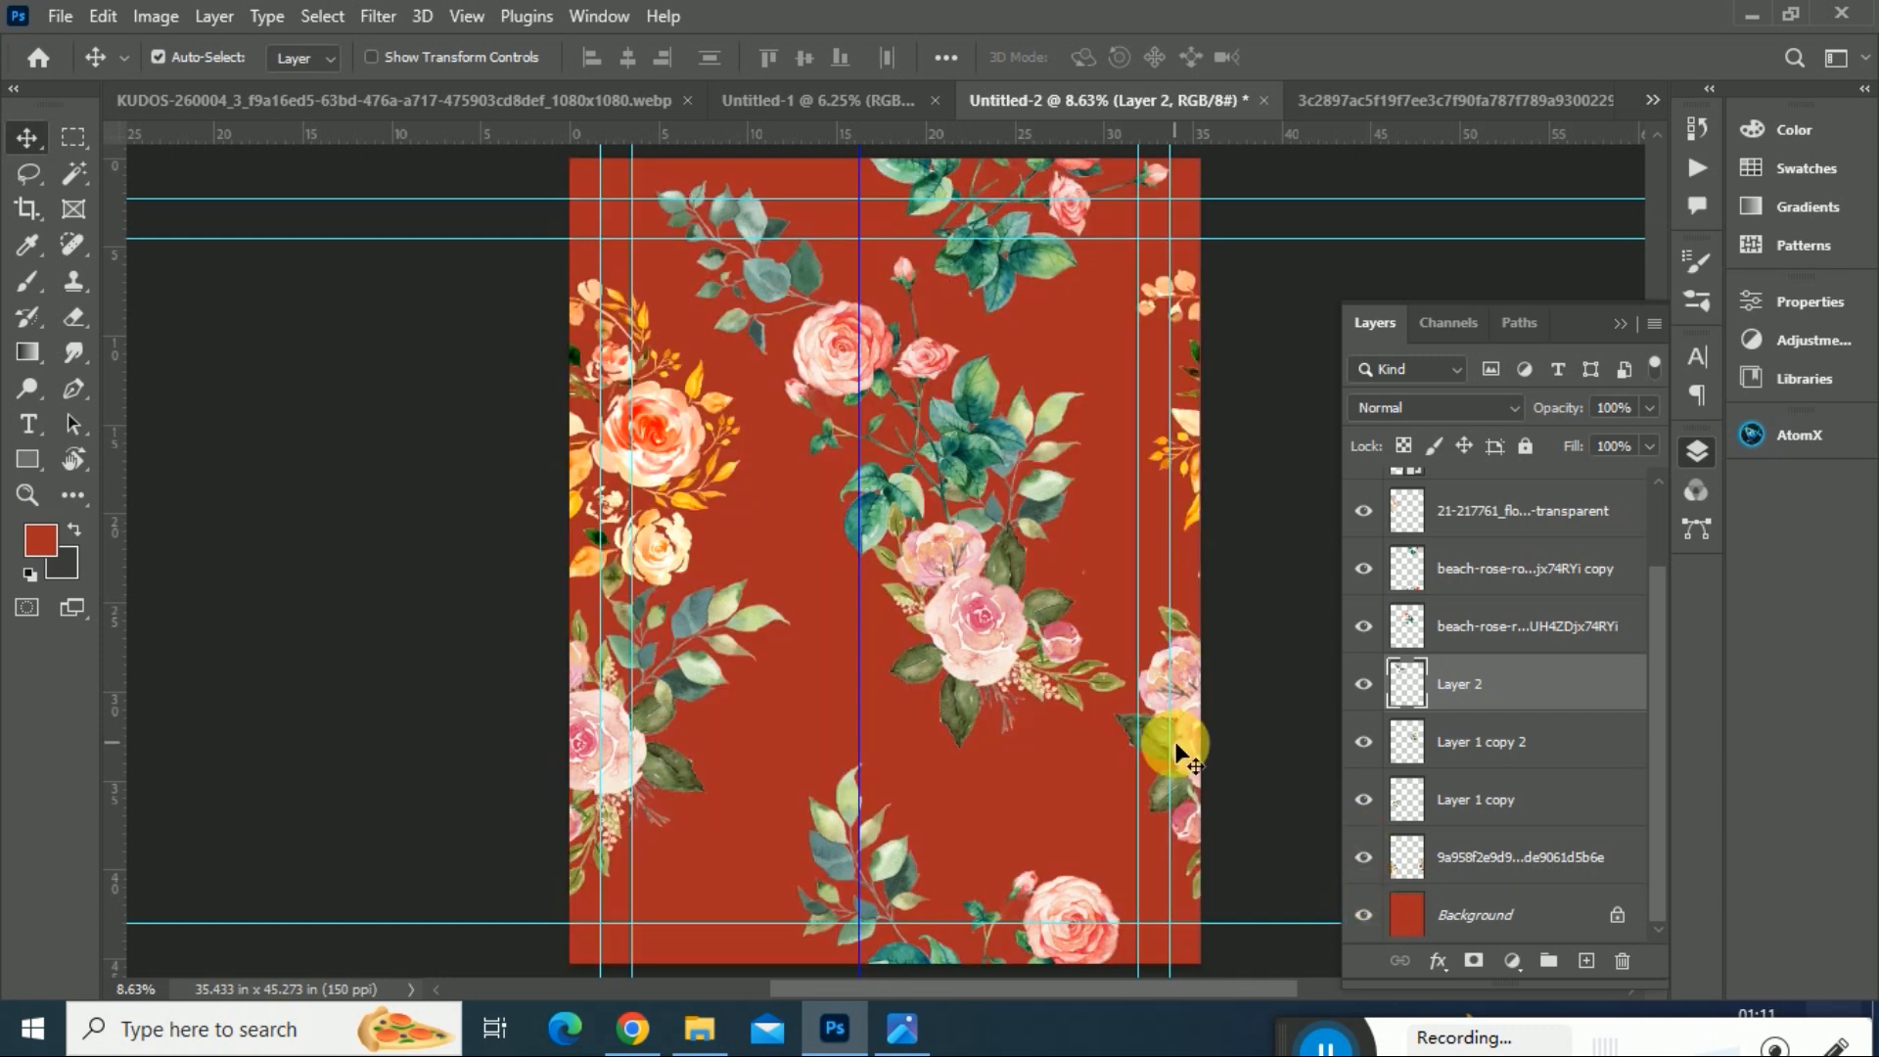
pyautogui.click(669, 440)
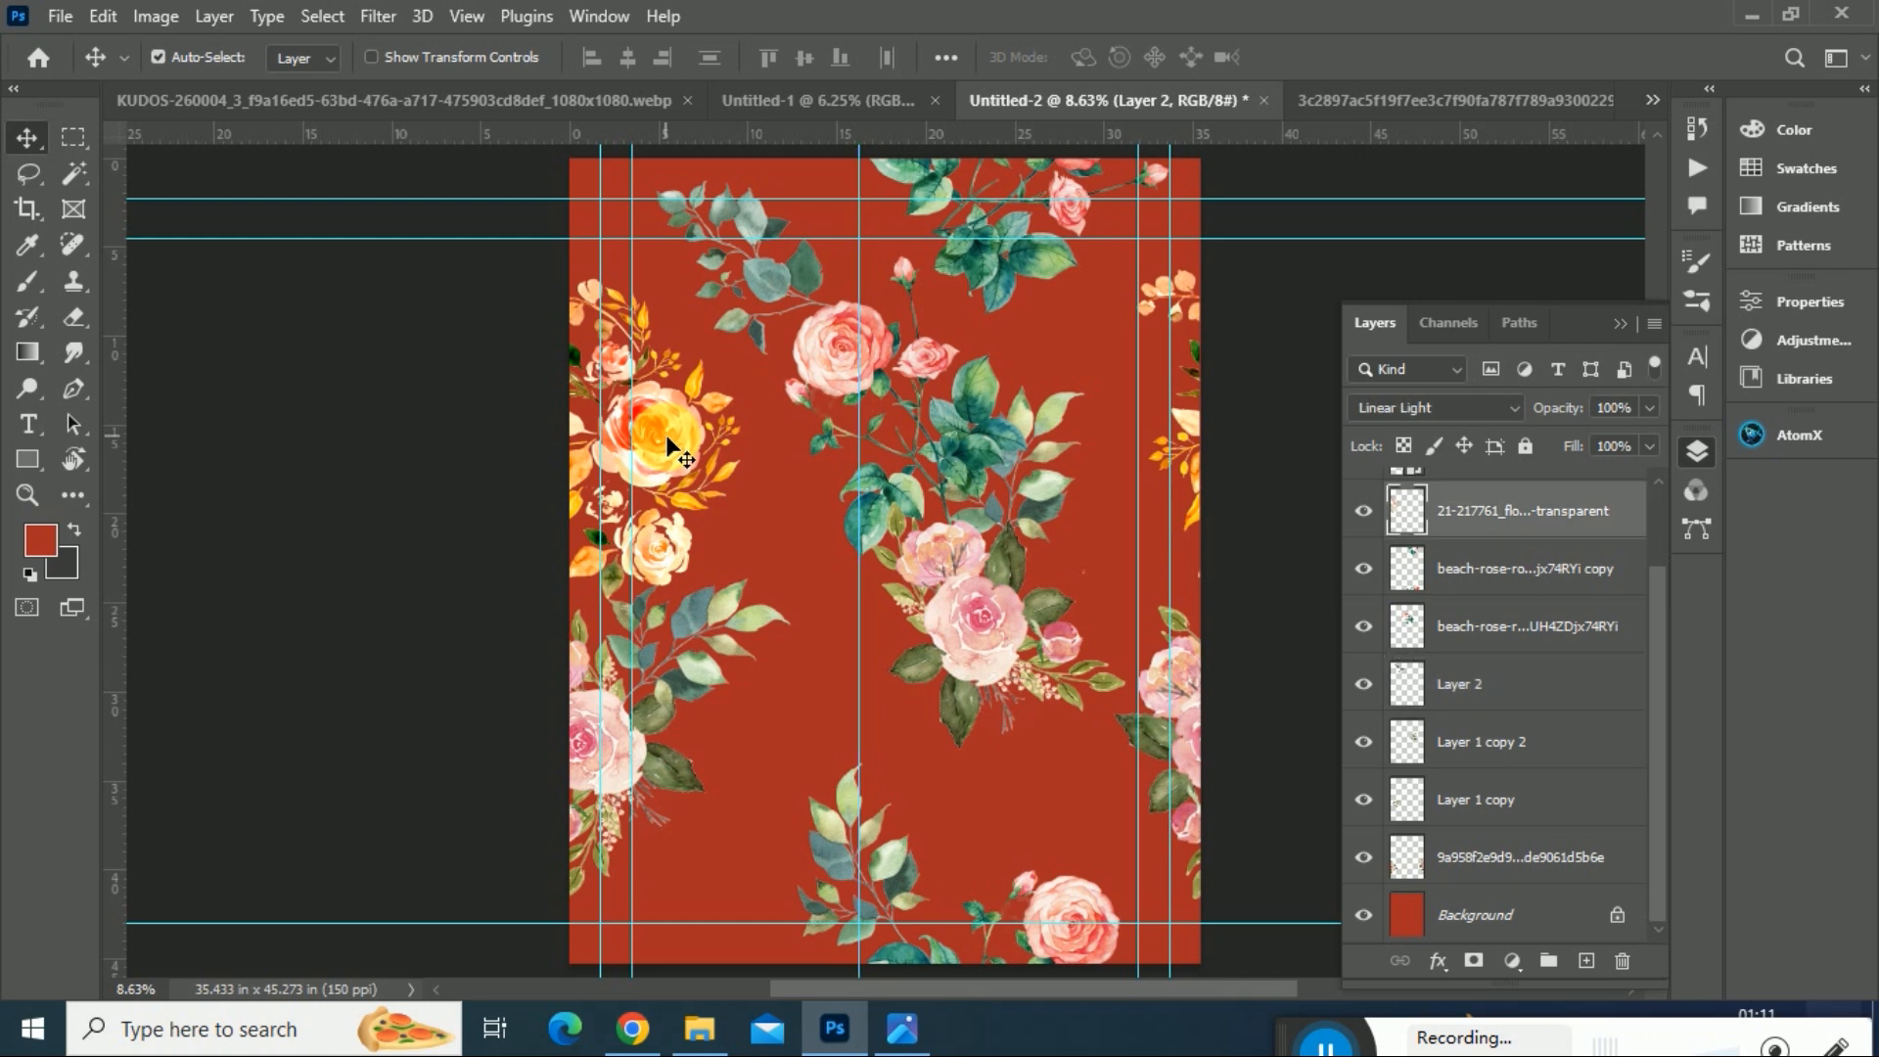
pyautogui.click(1440, 408)
pyautogui.click(1417, 338)
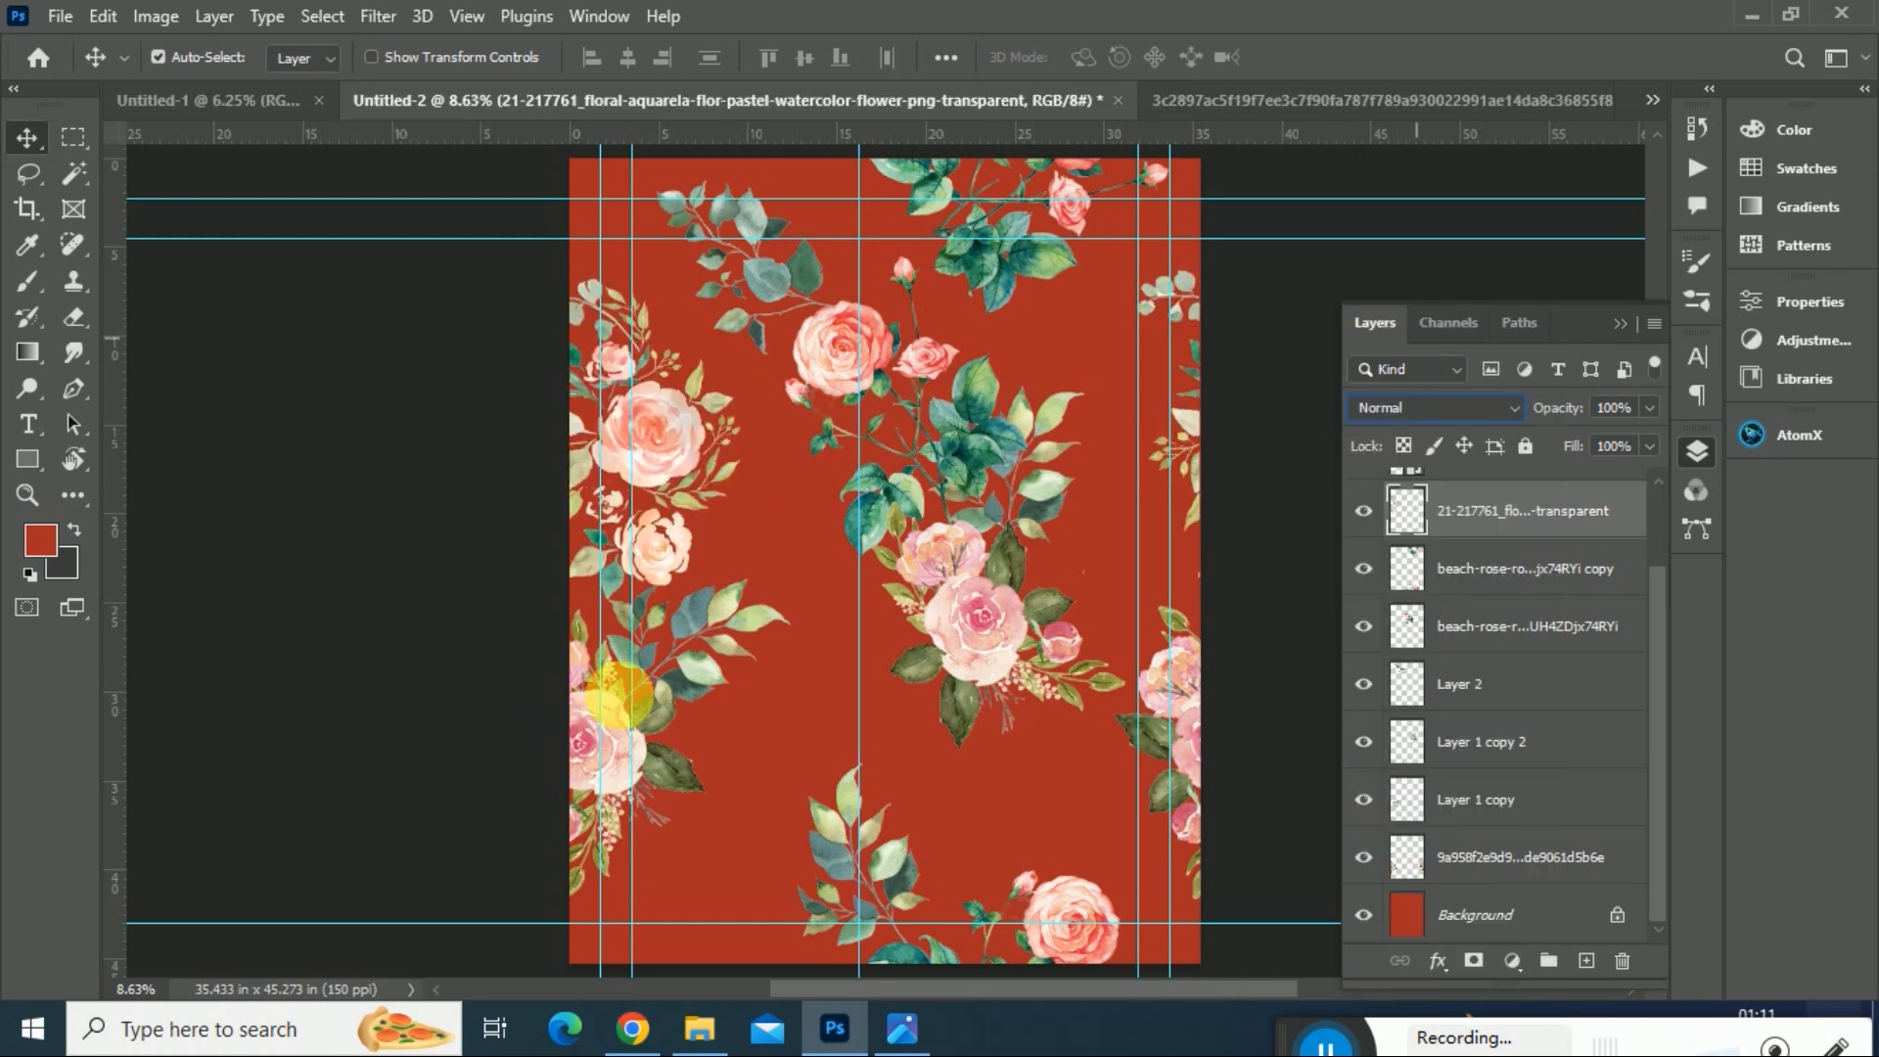
# - Shift the upper leaf sprig's hue to -37 and raise its saturation with Hue/Saturation
pyautogui.click(977, 631)
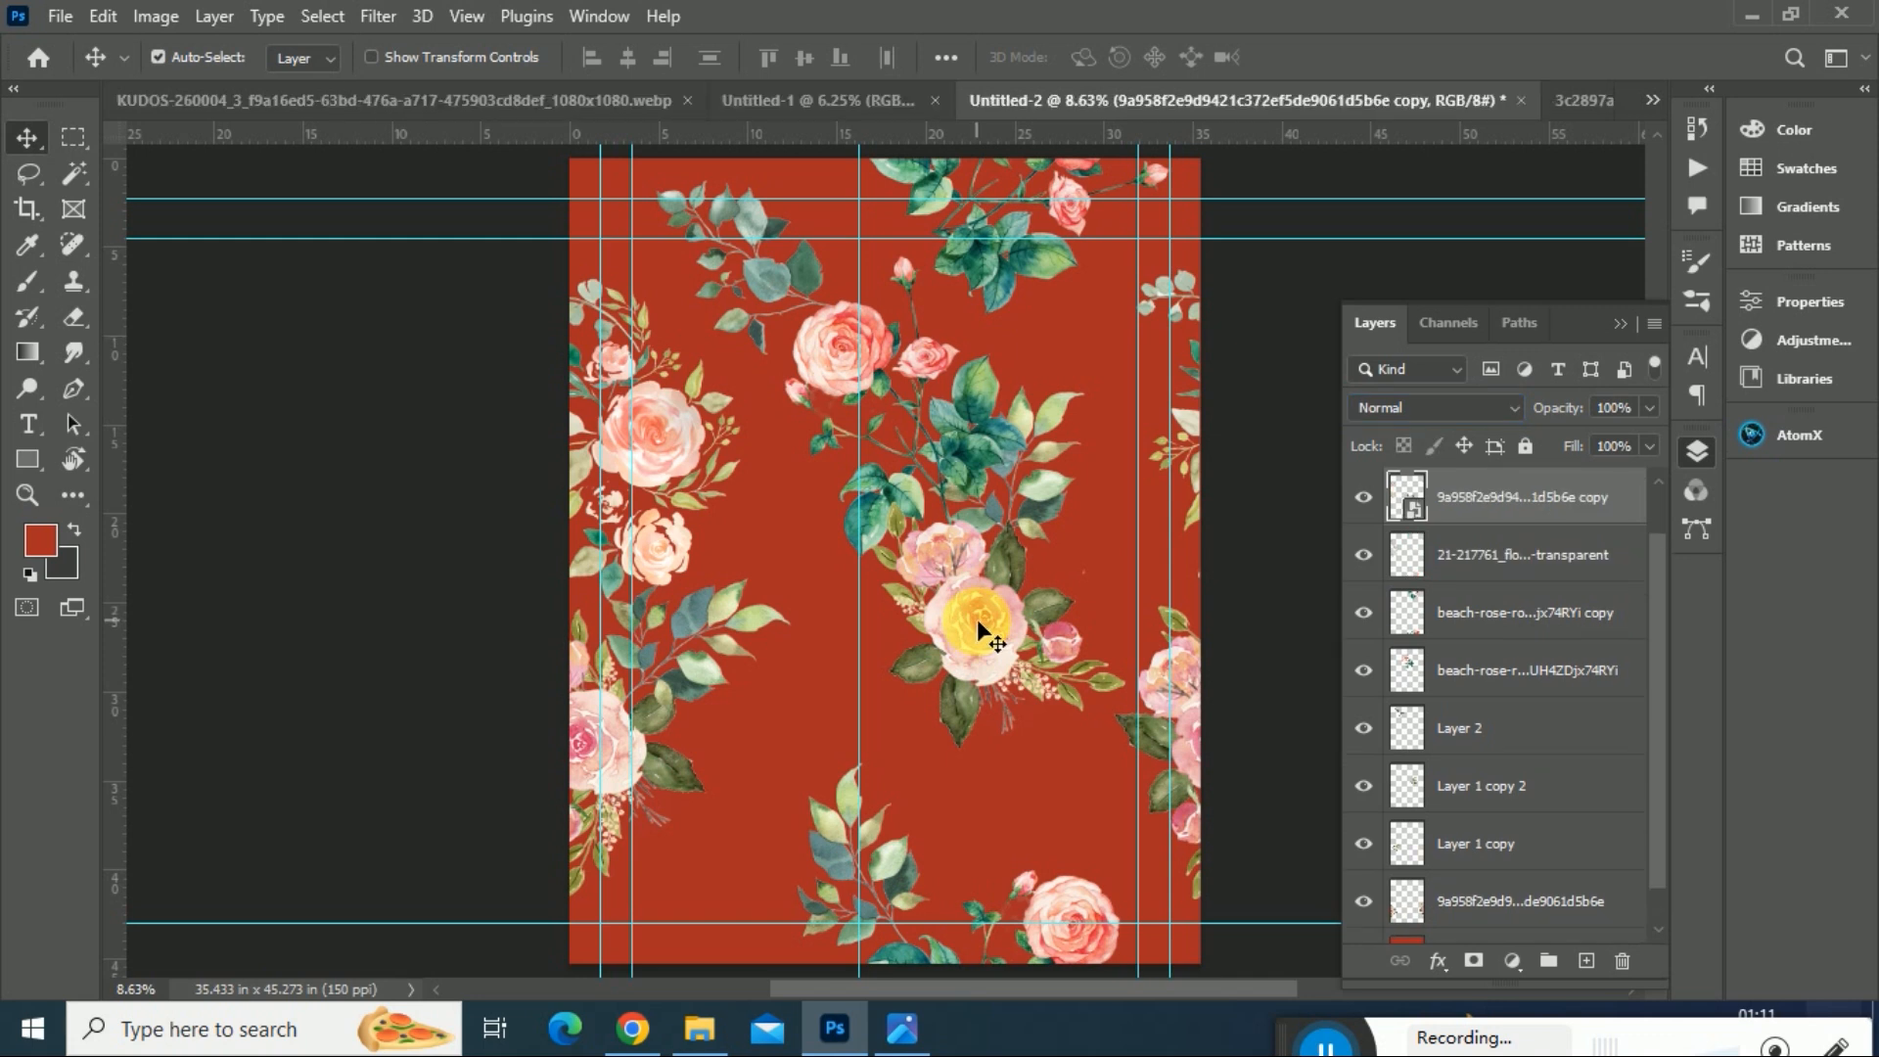
pyautogui.click(778, 284)
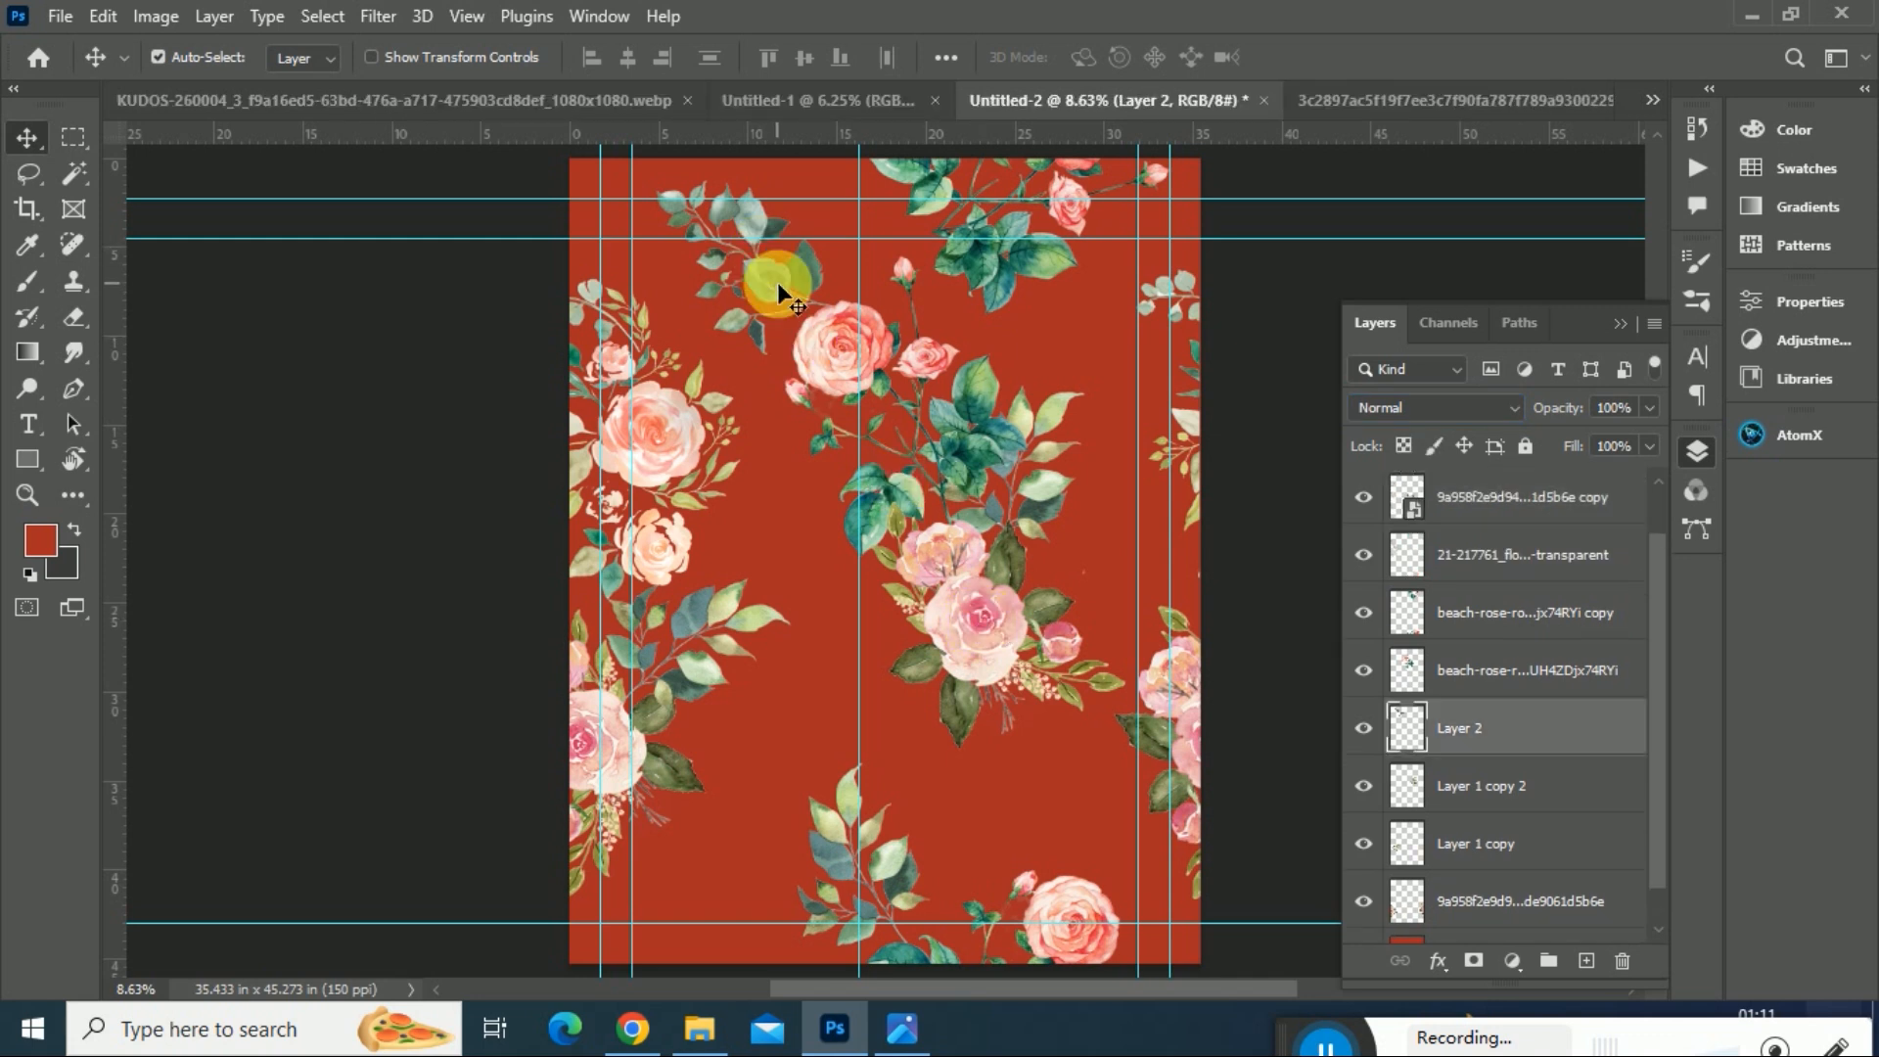
pyautogui.hotkey('ctrl', 'u')
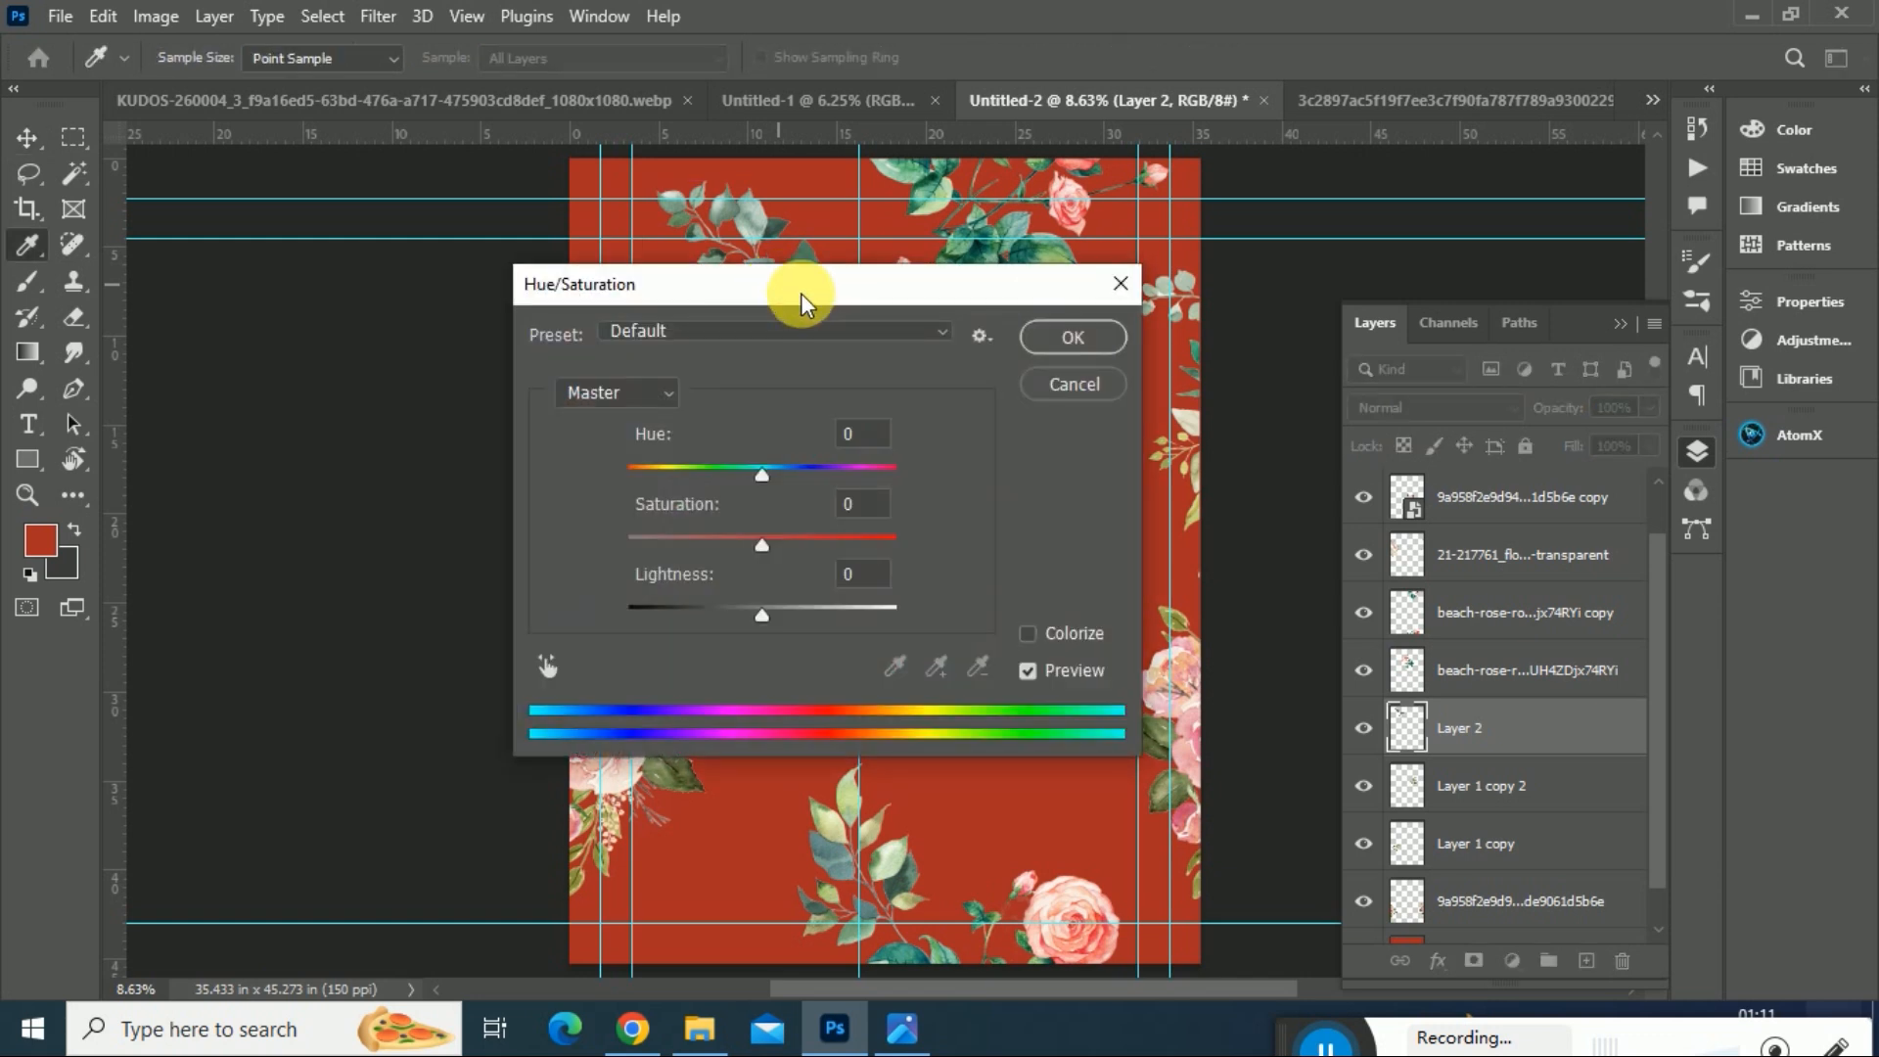
pyautogui.moveTo(801, 292); pyautogui.dragTo(1332, 311)
pyautogui.moveTo(1292, 497); pyautogui.dragTo(1243, 499)
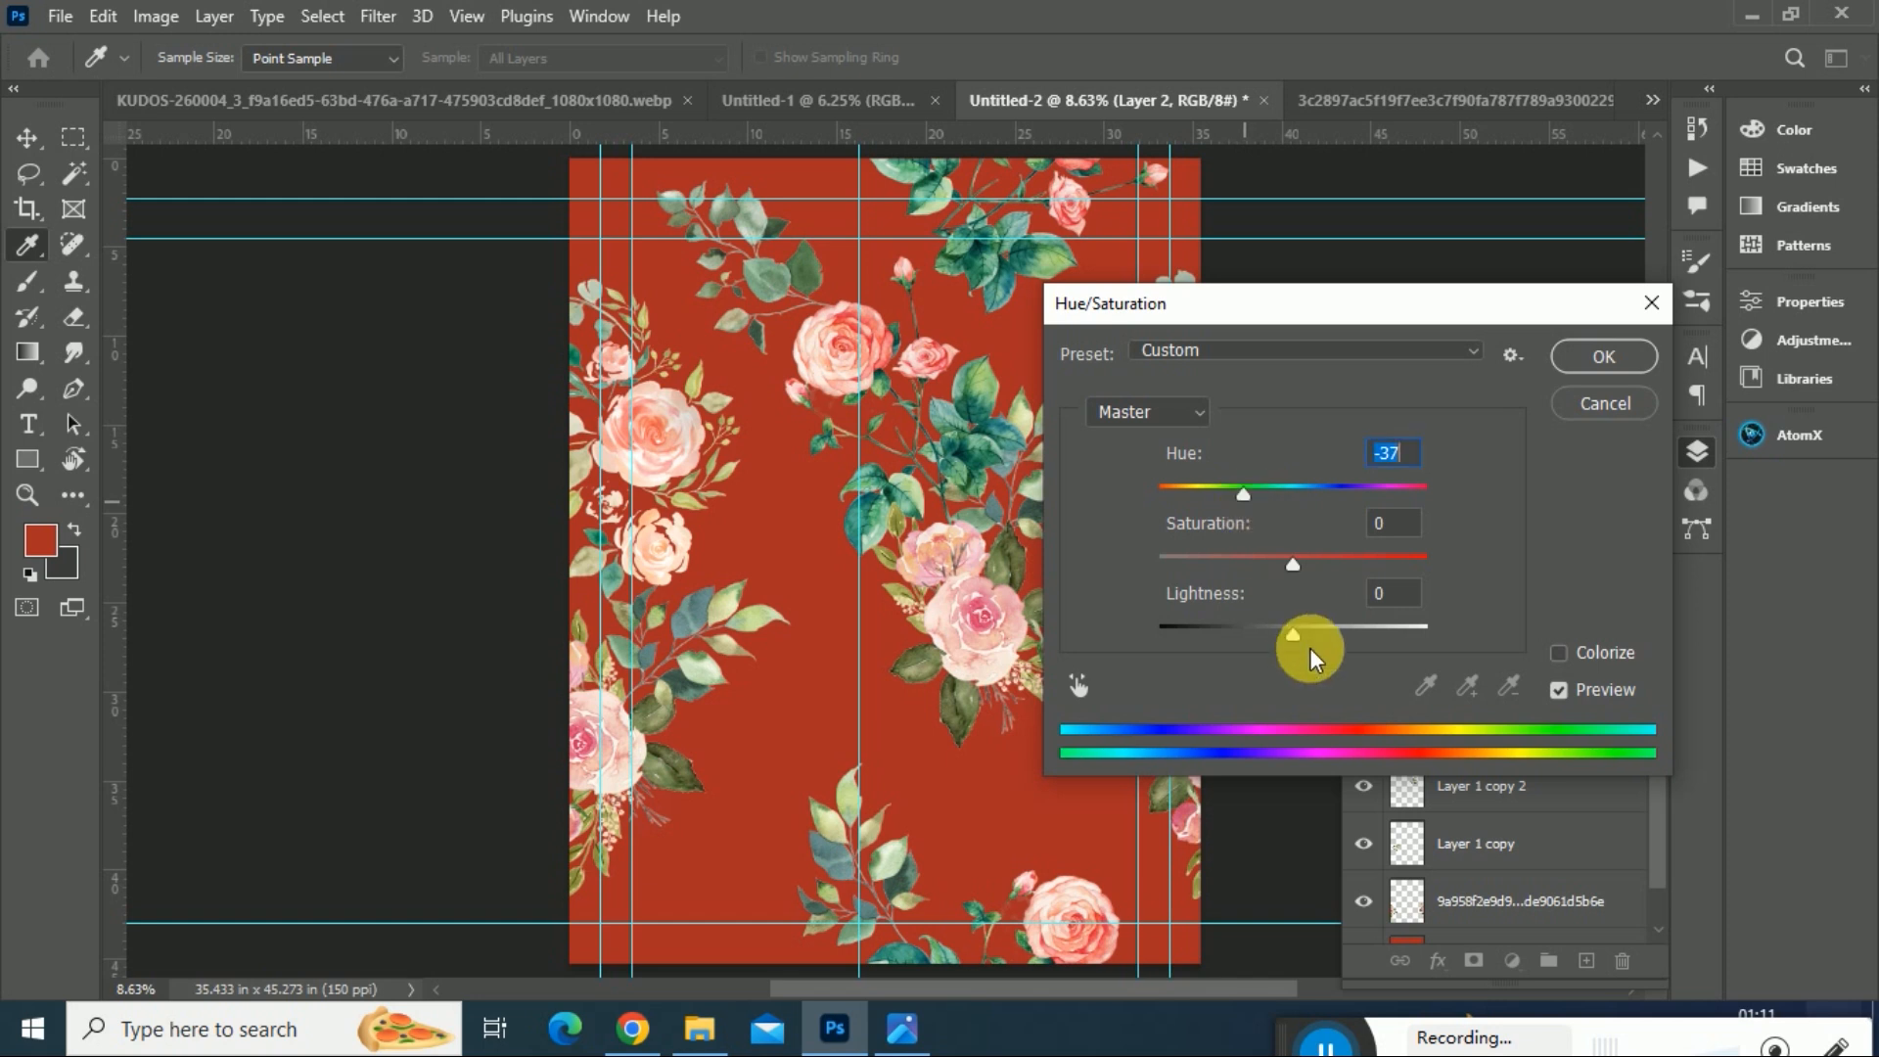
pyautogui.moveTo(1284, 566); pyautogui.dragTo(1343, 558)
pyautogui.click(1601, 356)
pyautogui.press('v')
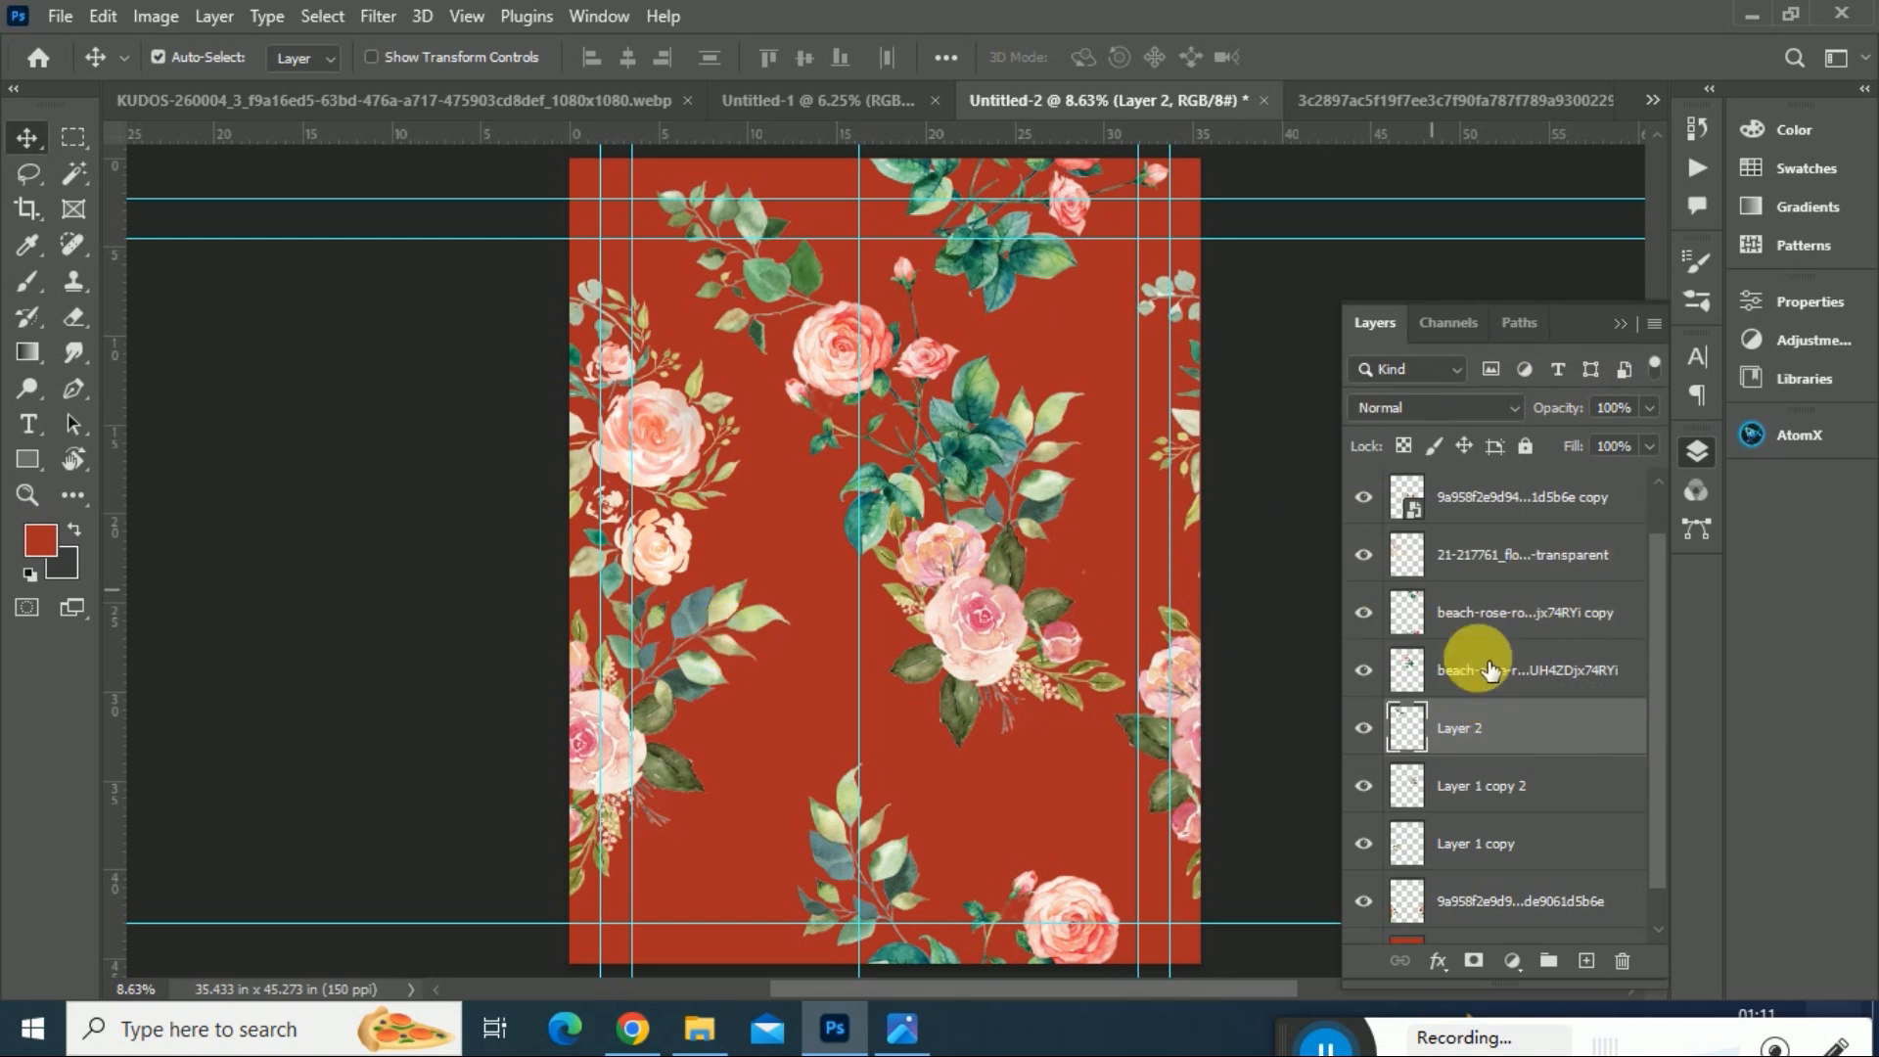
# - Shift the hue of the leaf sprig above the left pink rose to -14 and its saturation to +28 with Hue/Saturation
pyautogui.click(1476, 801)
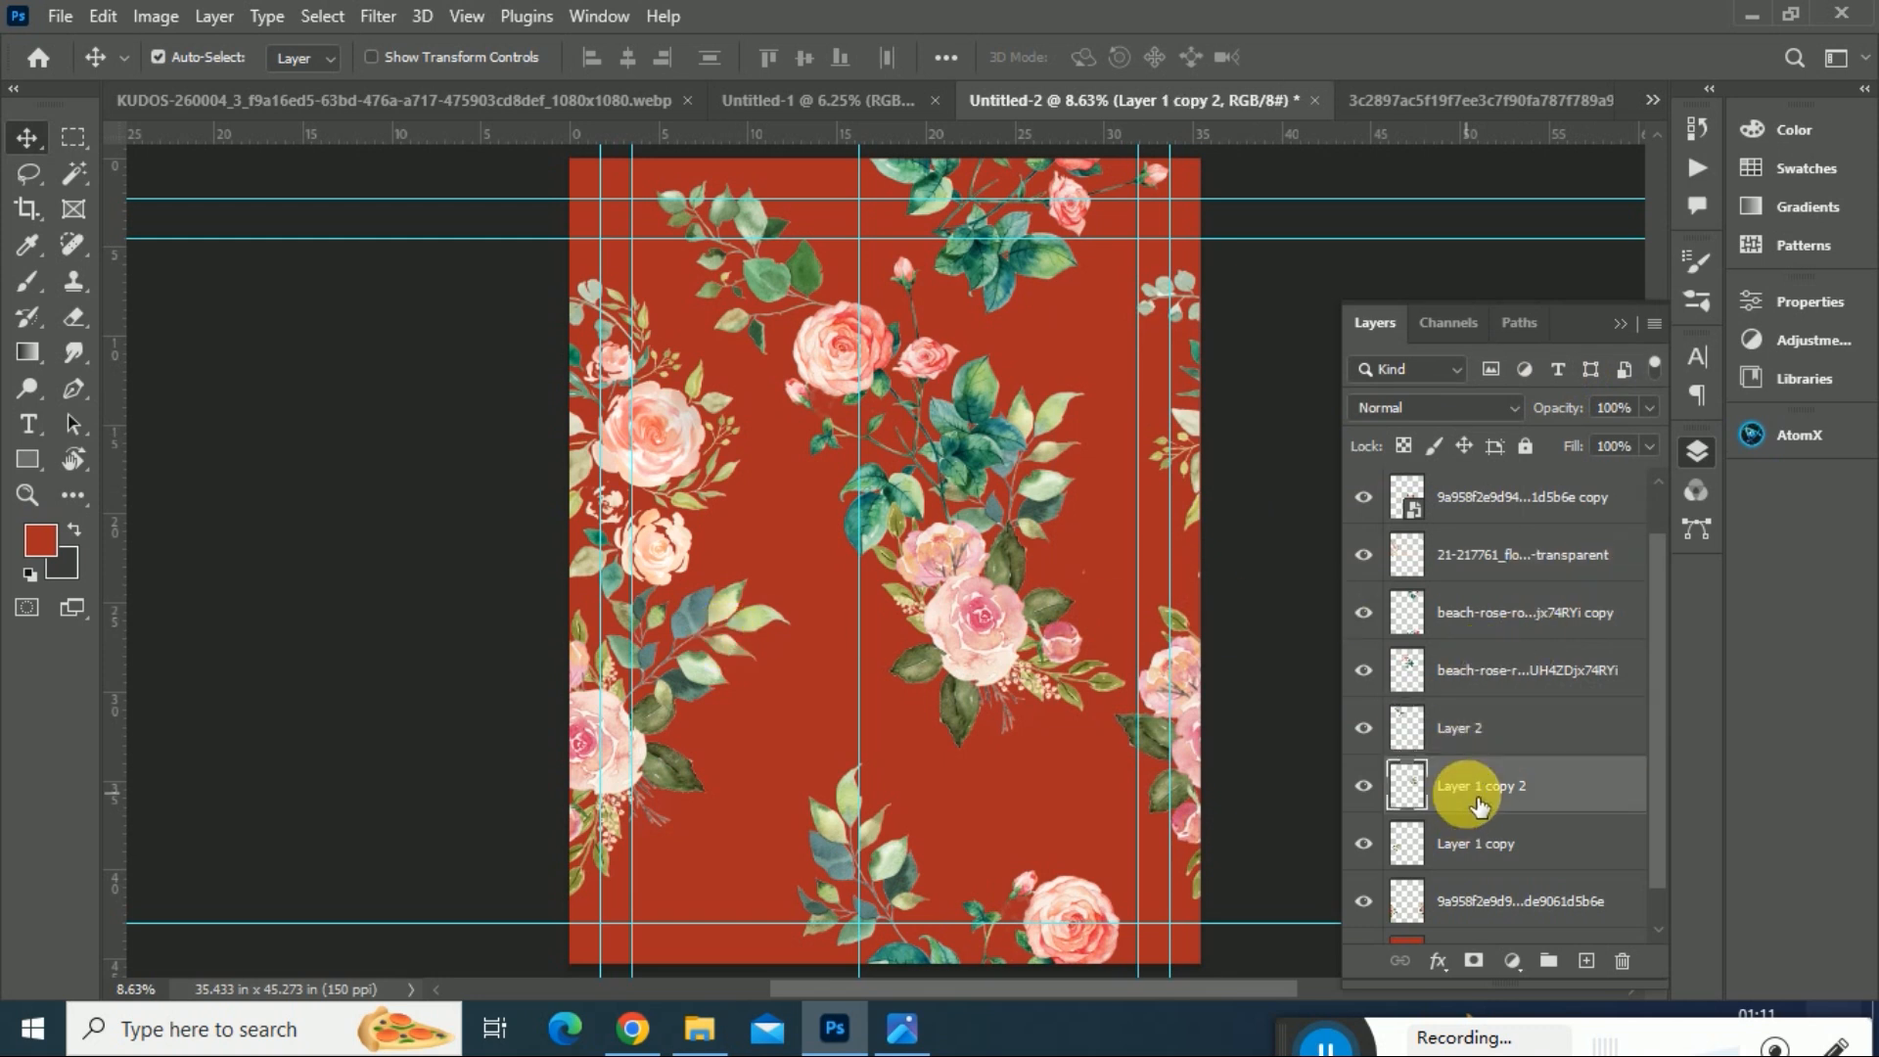
pyautogui.click(702, 672)
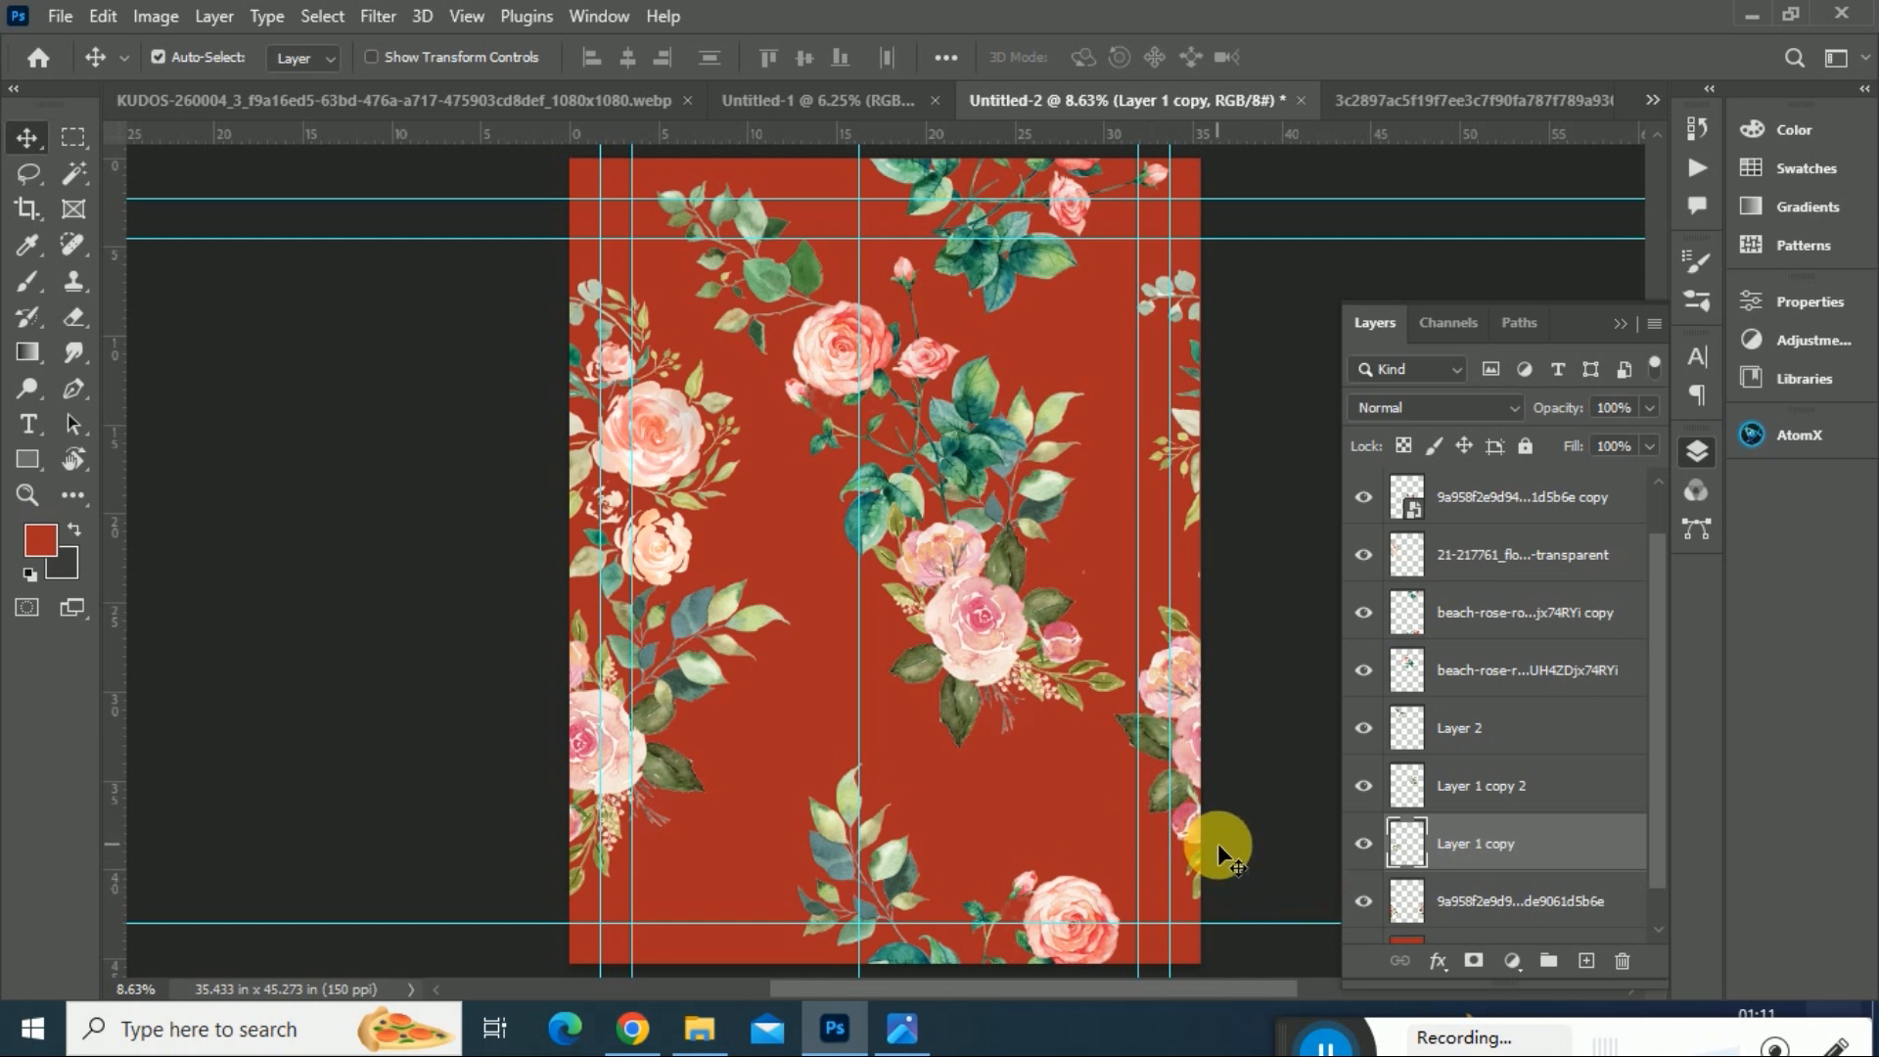
pyautogui.hotkey('ctrl', 'u')
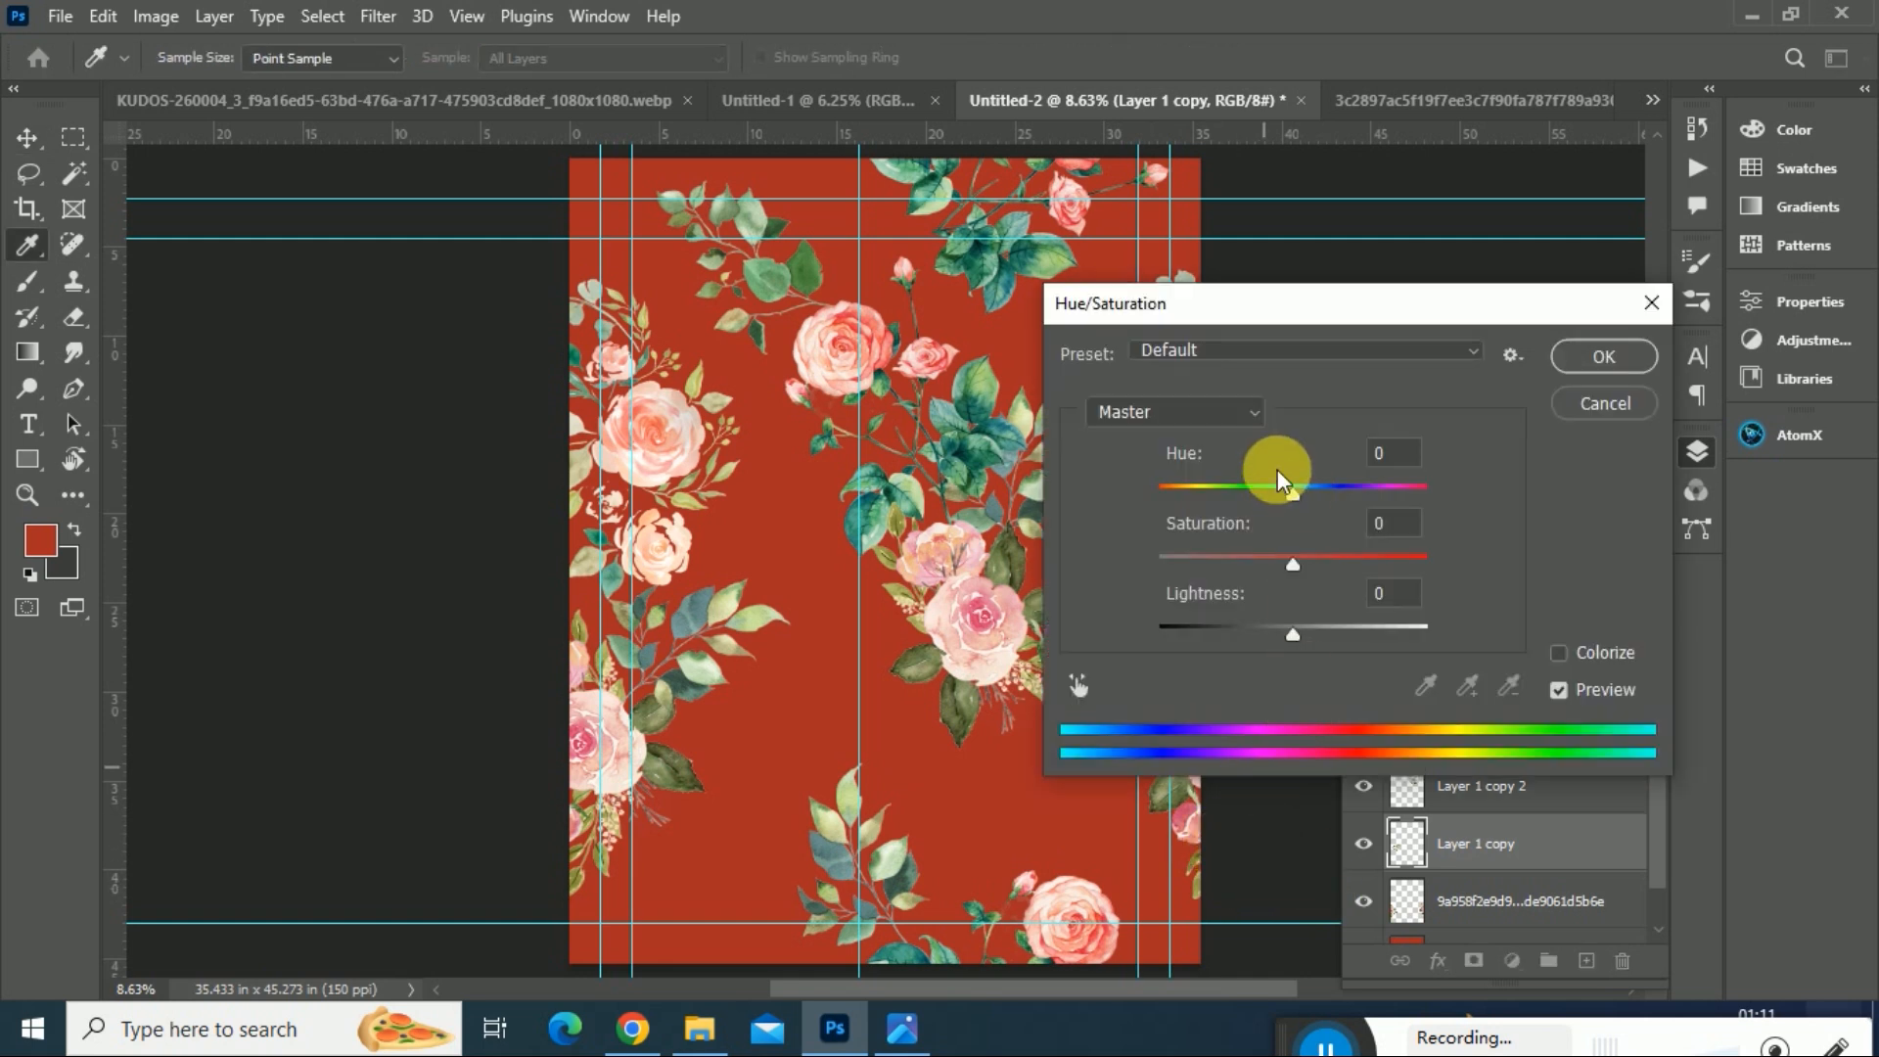
pyautogui.moveTo(1294, 496); pyautogui.dragTo(1273, 496)
pyautogui.moveTo(1292, 572); pyautogui.dragTo(1331, 566)
pyautogui.click(1602, 377)
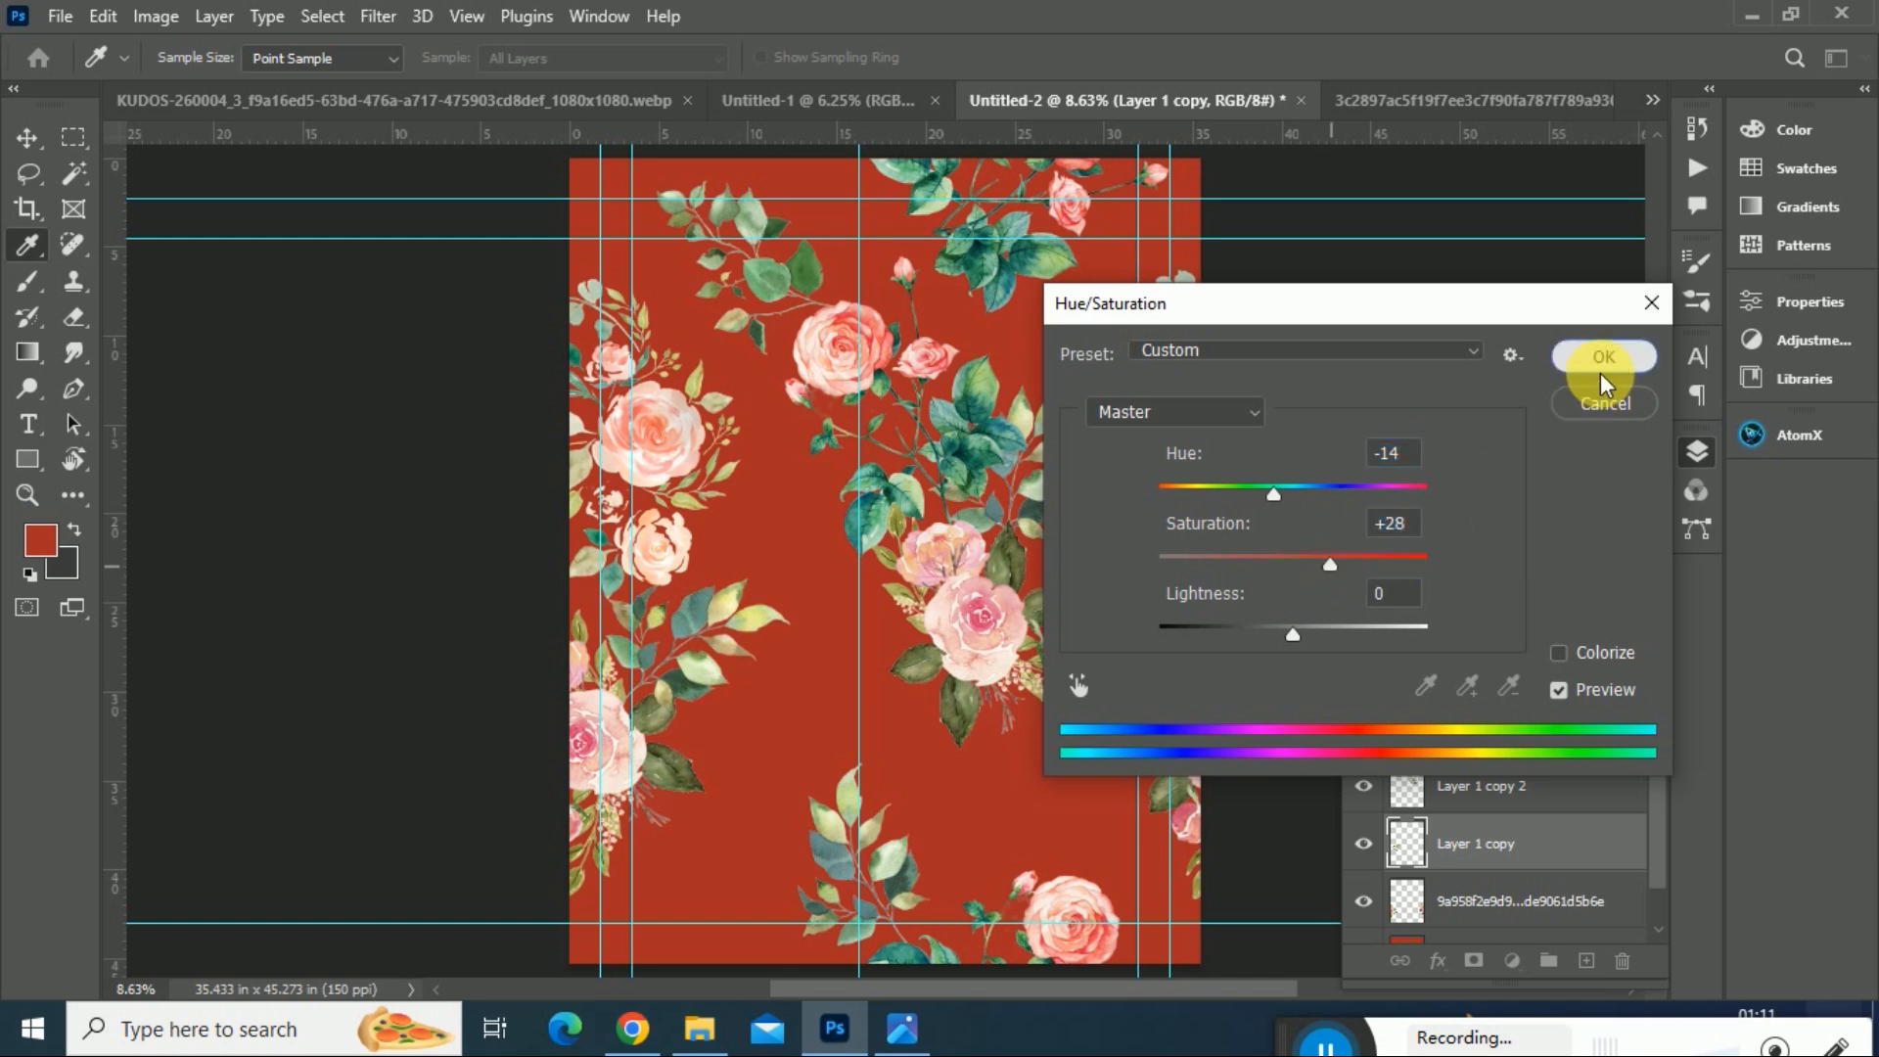
# - Shift the lower leaf sprig's hue to -10 and raise its saturation with Hue/Saturation
pyautogui.click(884, 861)
pyautogui.hotkey('ctrl', 'u')
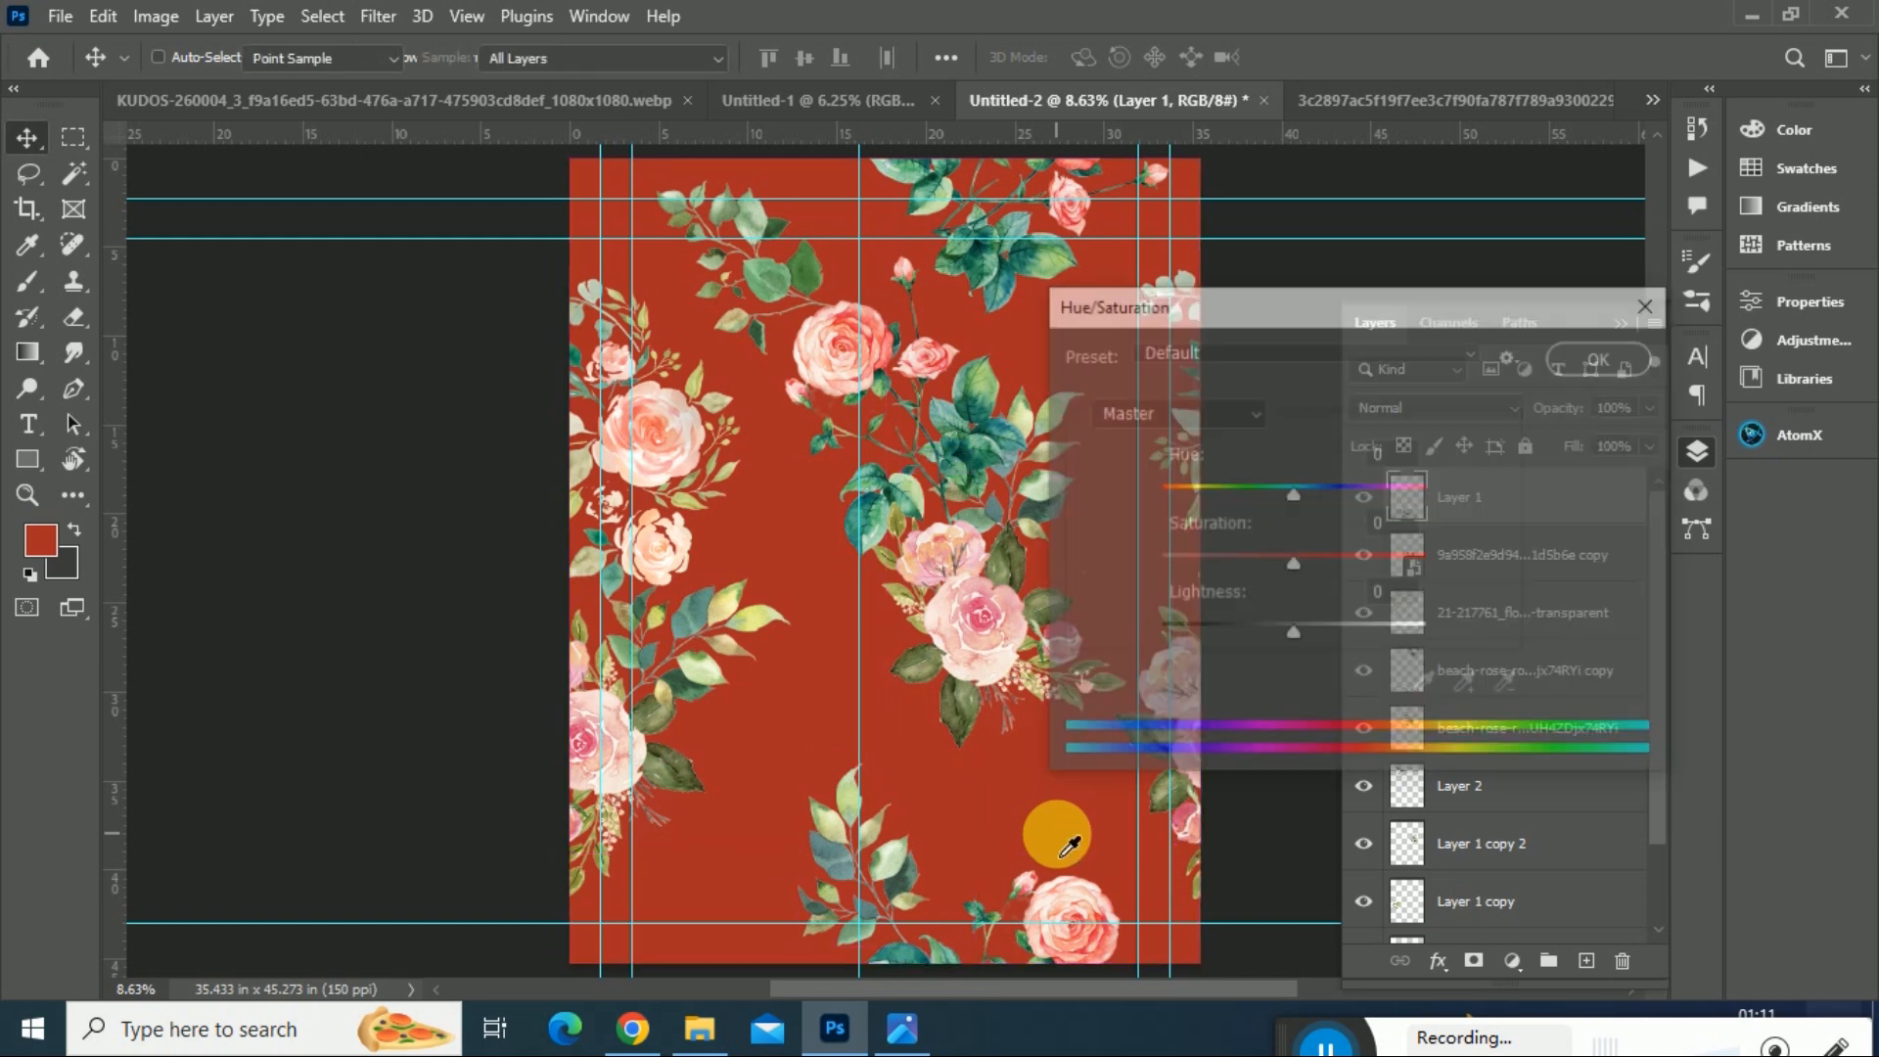
pyautogui.moveTo(1294, 494); pyautogui.dragTo(1279, 494)
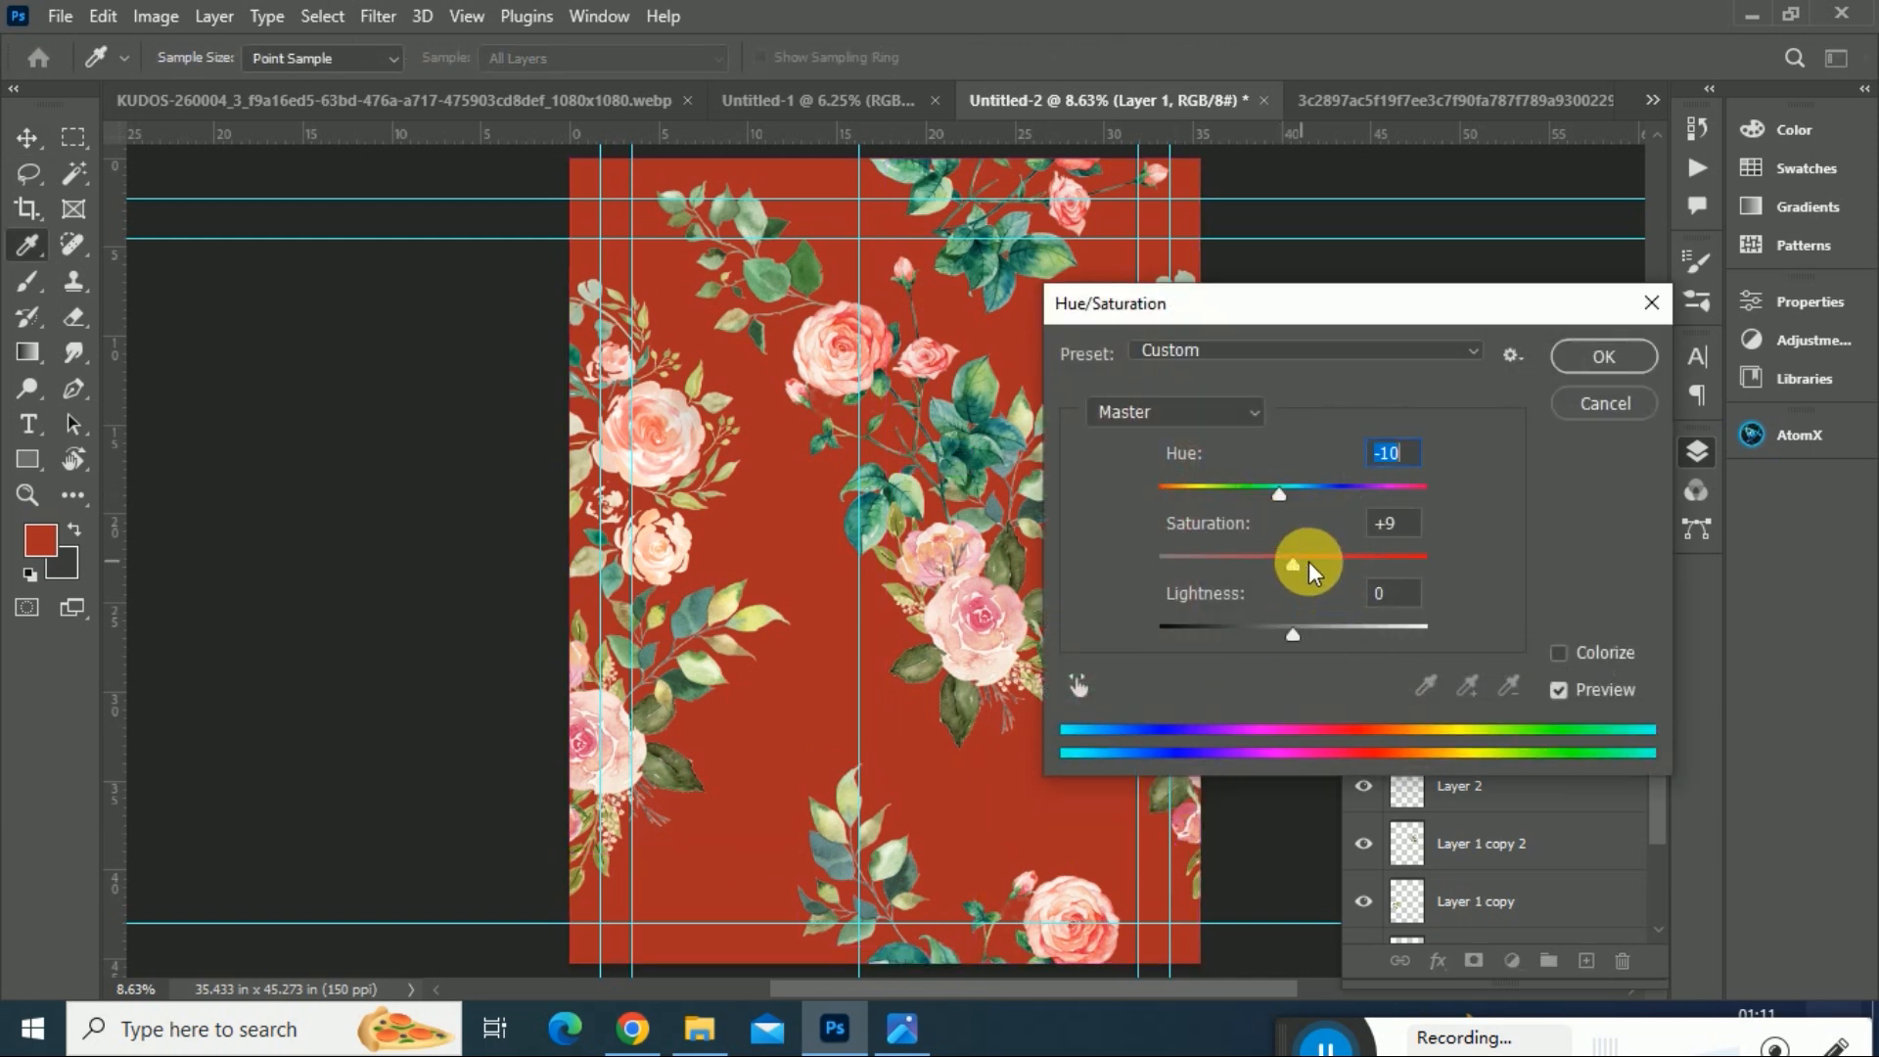
pyautogui.moveTo(1300, 561); pyautogui.dragTo(1326, 559)
pyautogui.click(1604, 356)
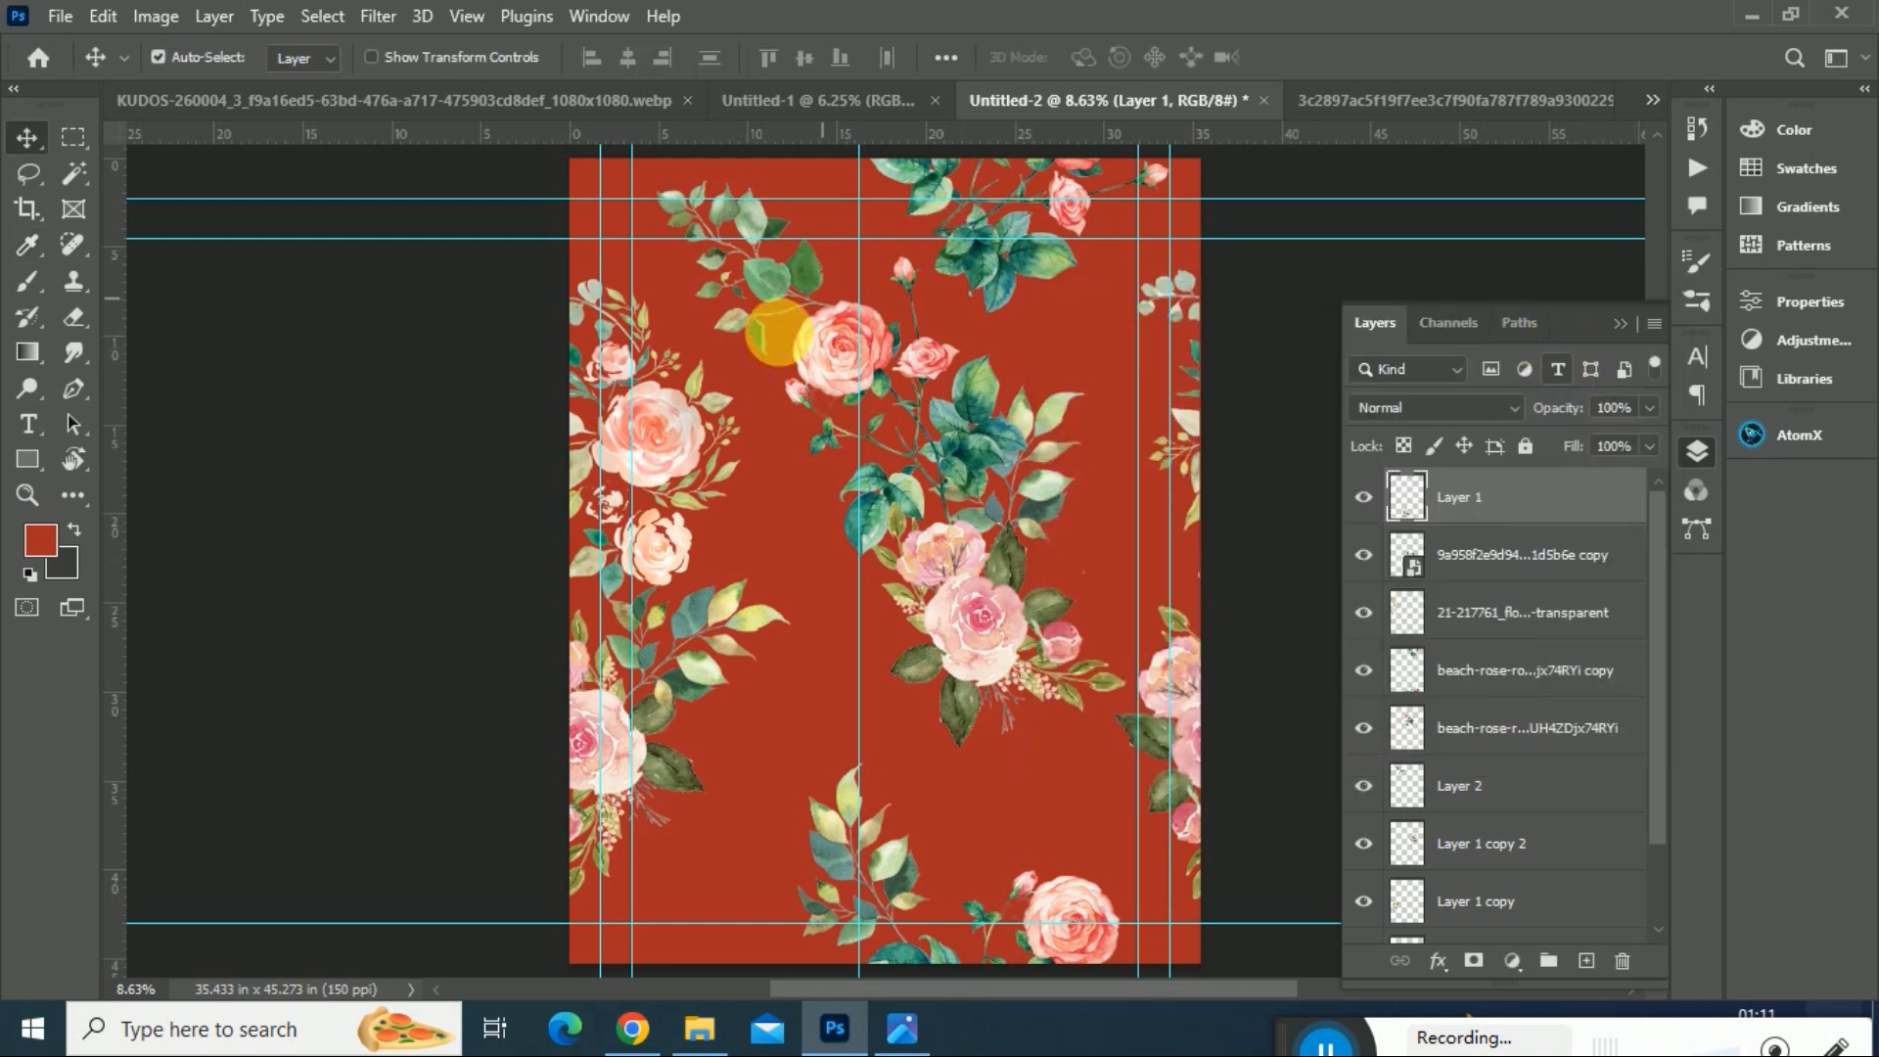
# - Hide the red background and define the transparent floral tile as a pattern under the default name
pyautogui.scroll(3, 802, 421)
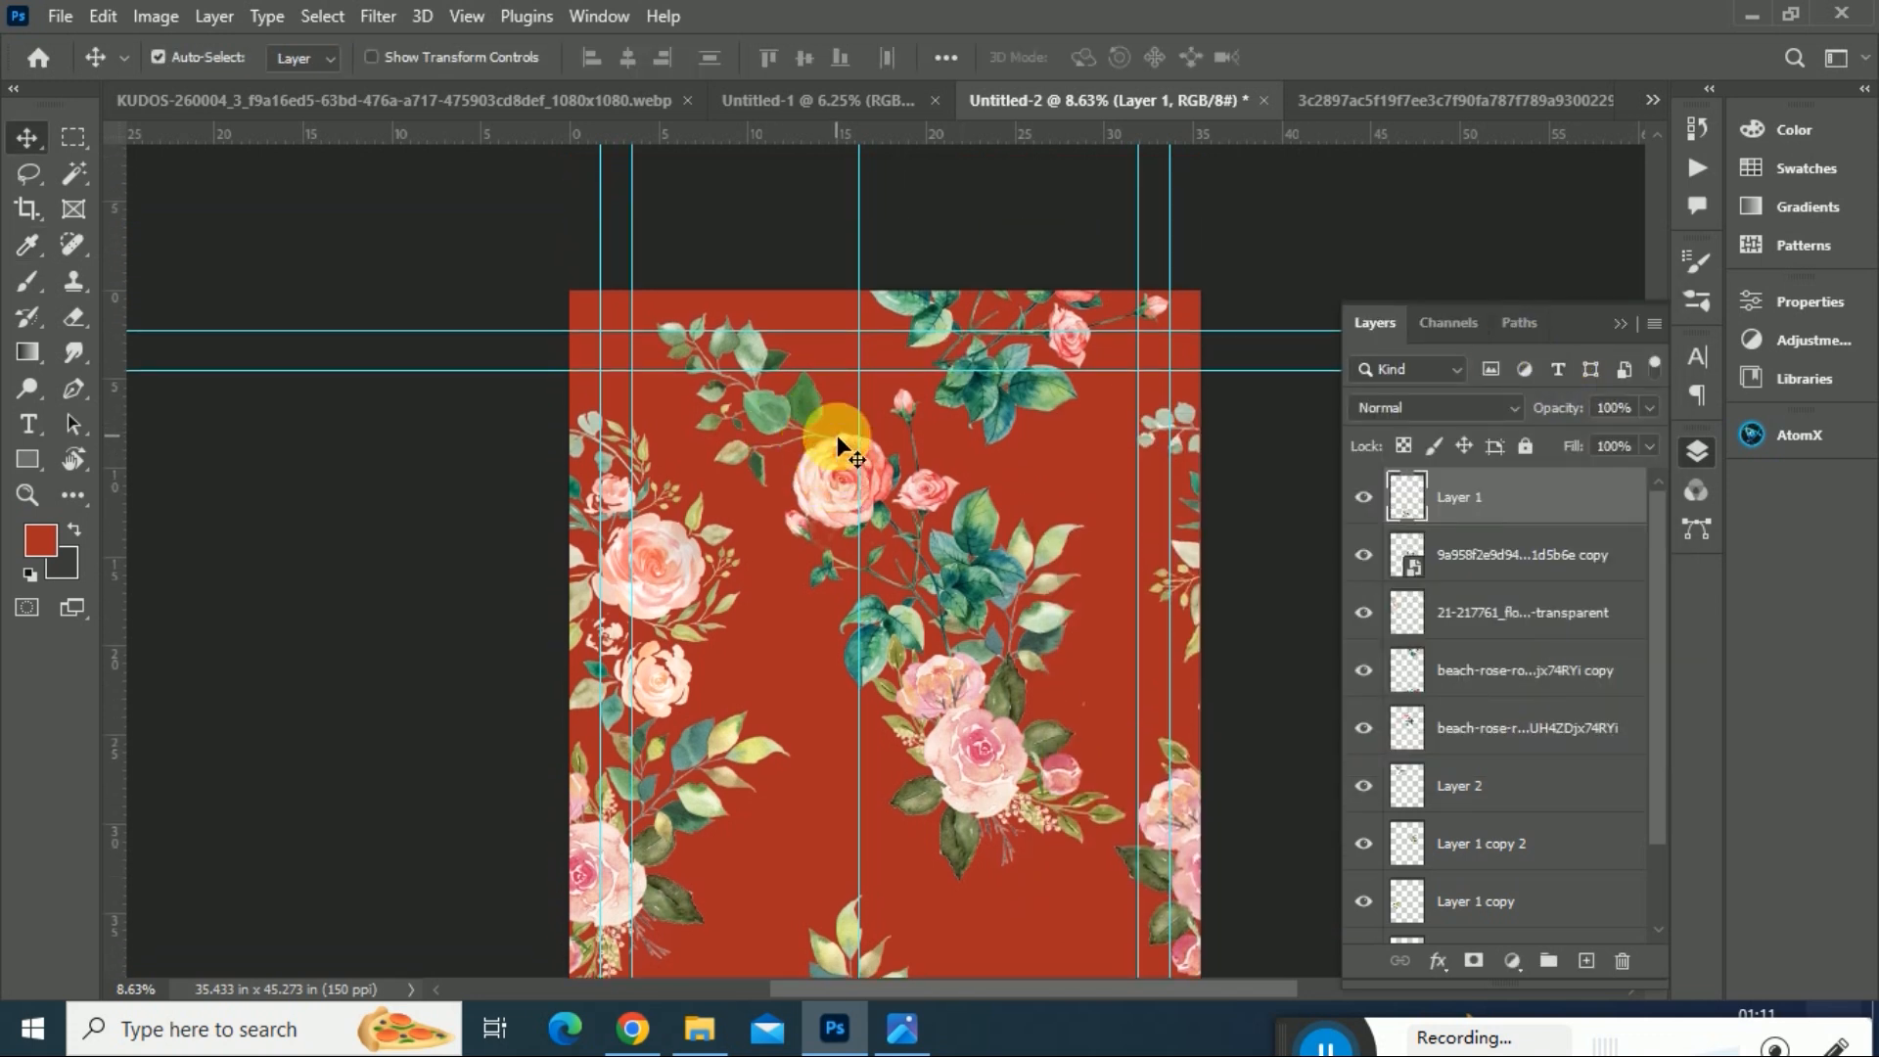
pyautogui.click(1066, 545)
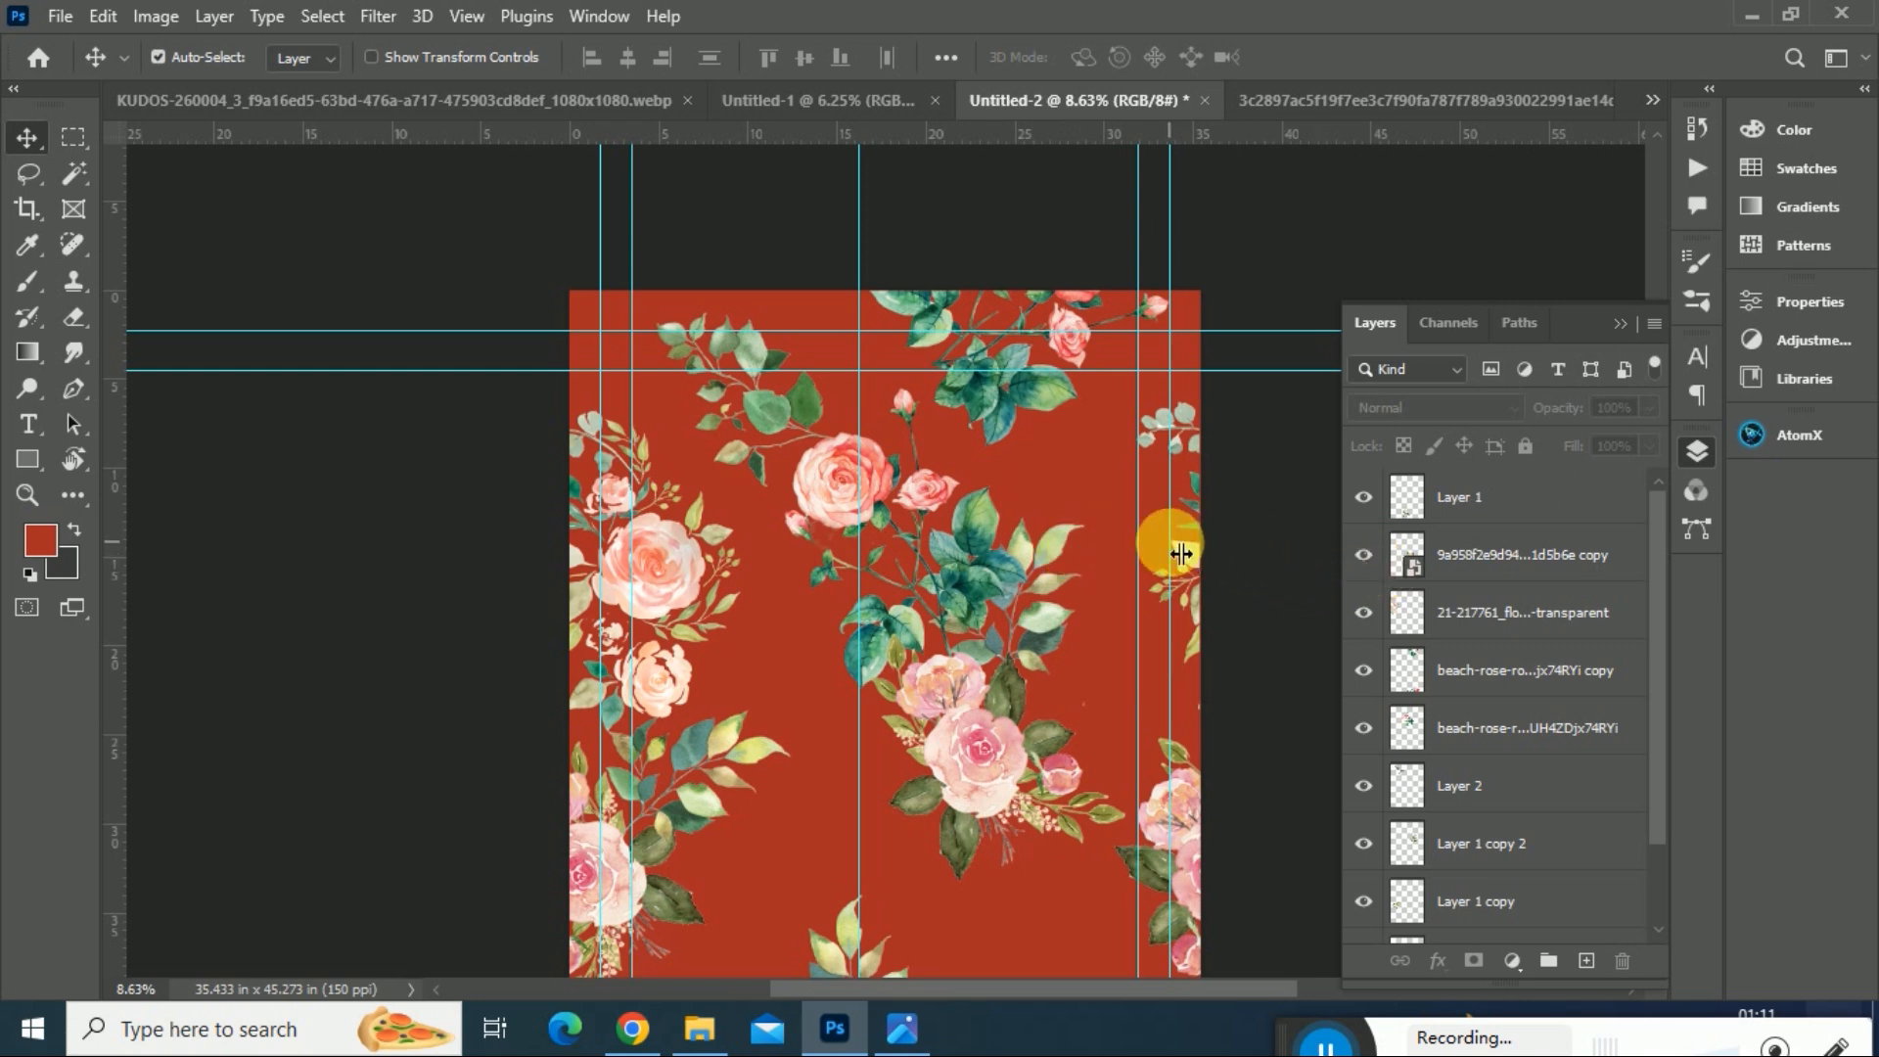
pyautogui.scroll(-5, 1299, 568)
pyautogui.scroll(-2, 1654, 671)
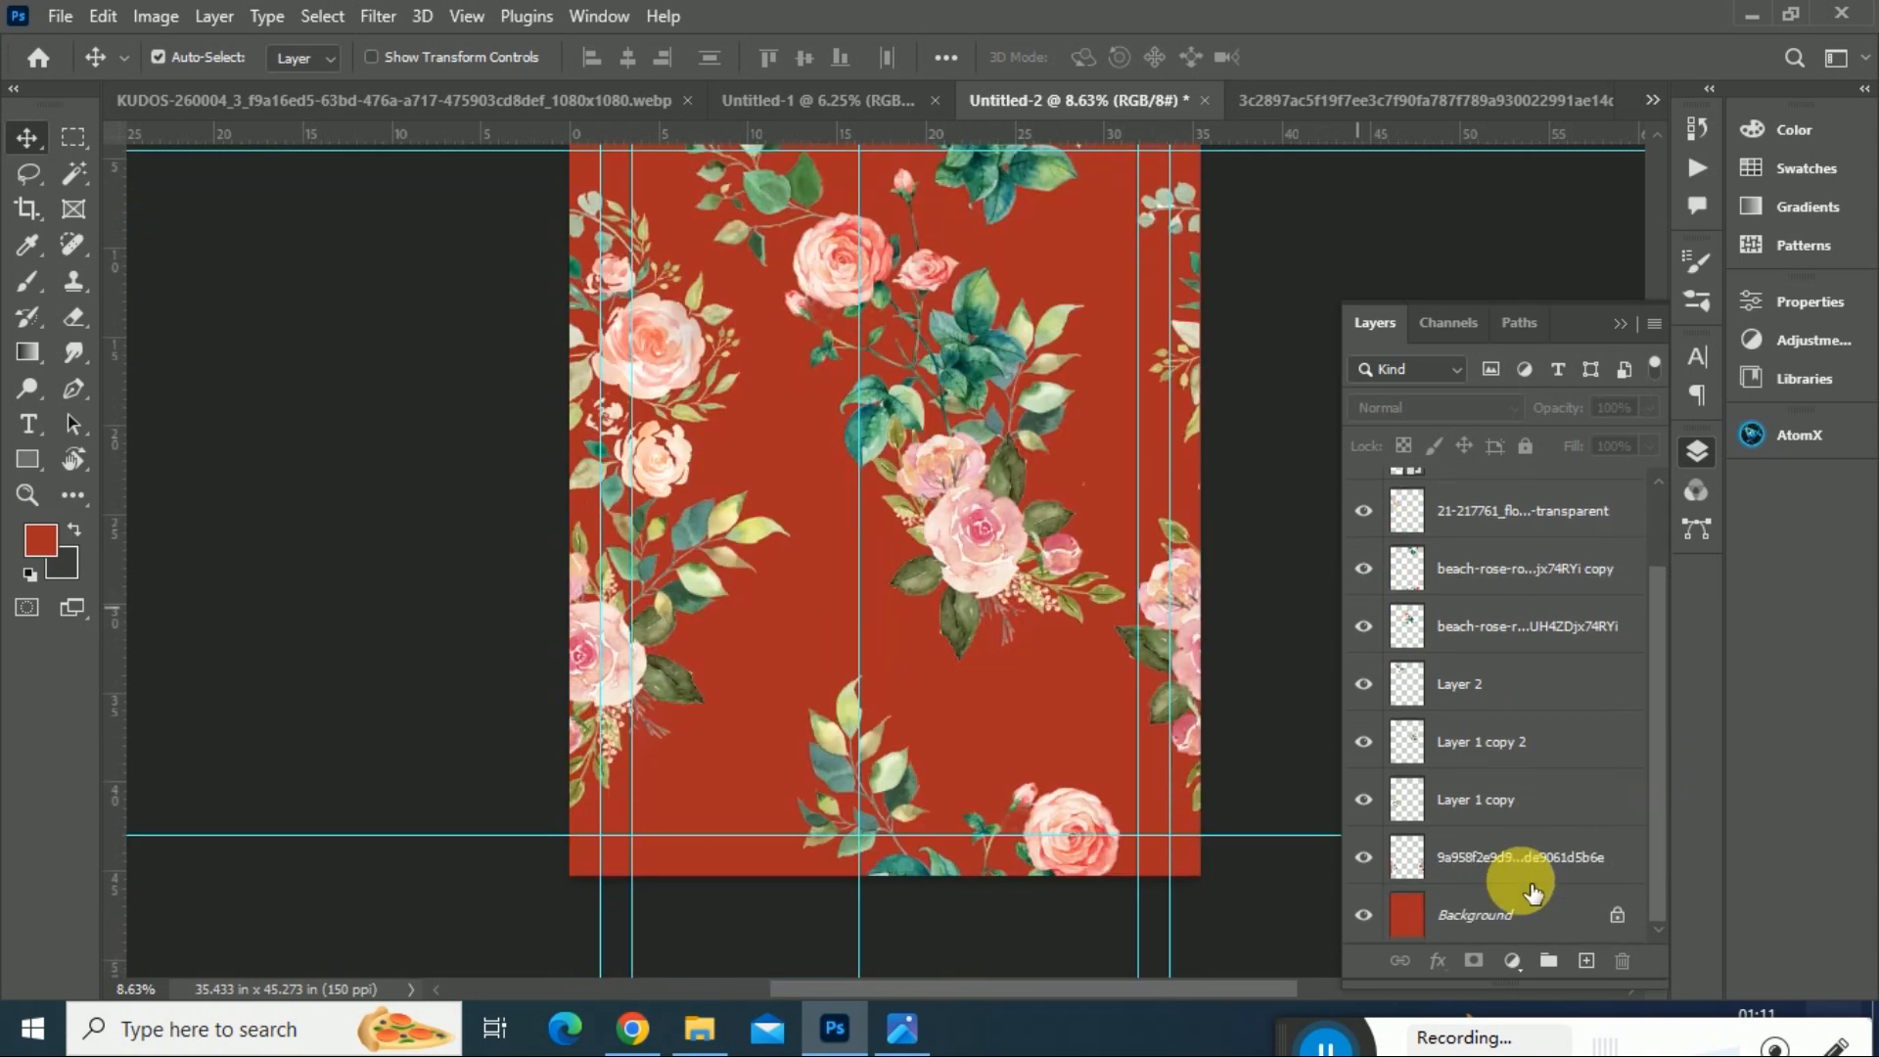
pyautogui.click(1363, 914)
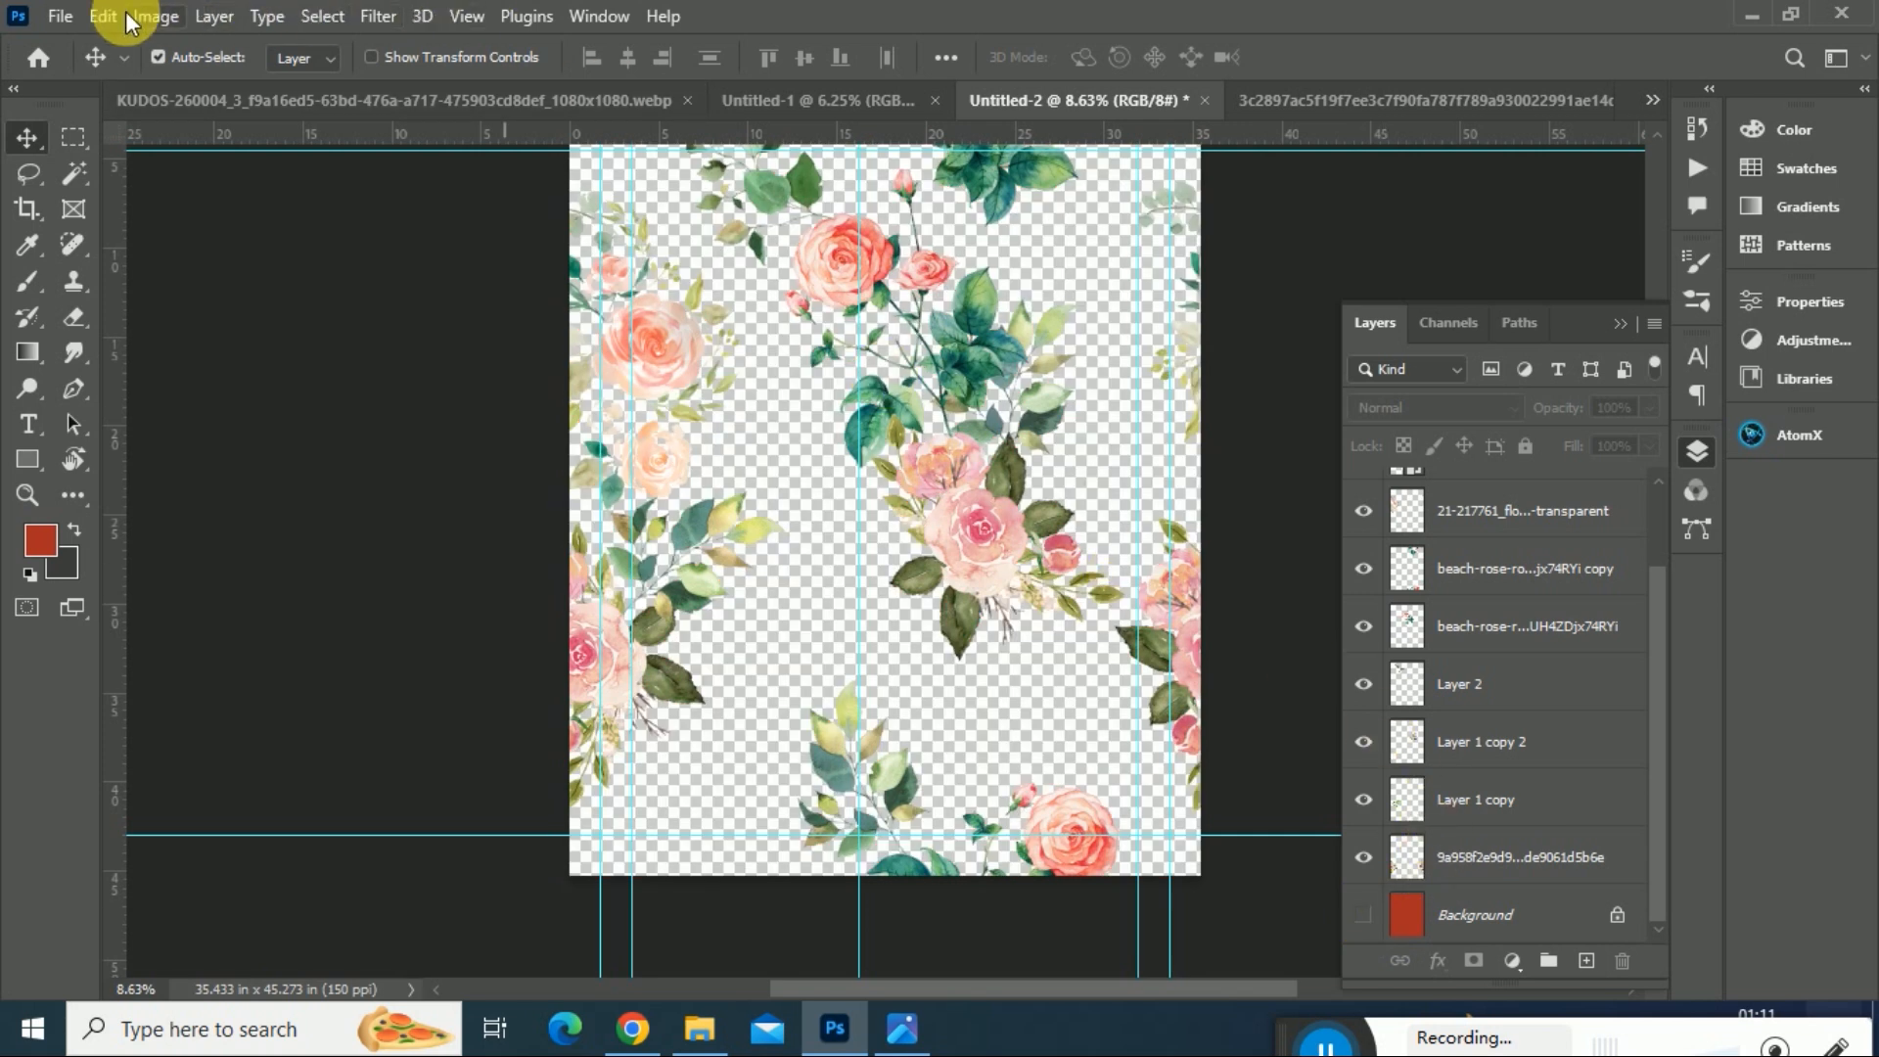
pyautogui.click(151, 17)
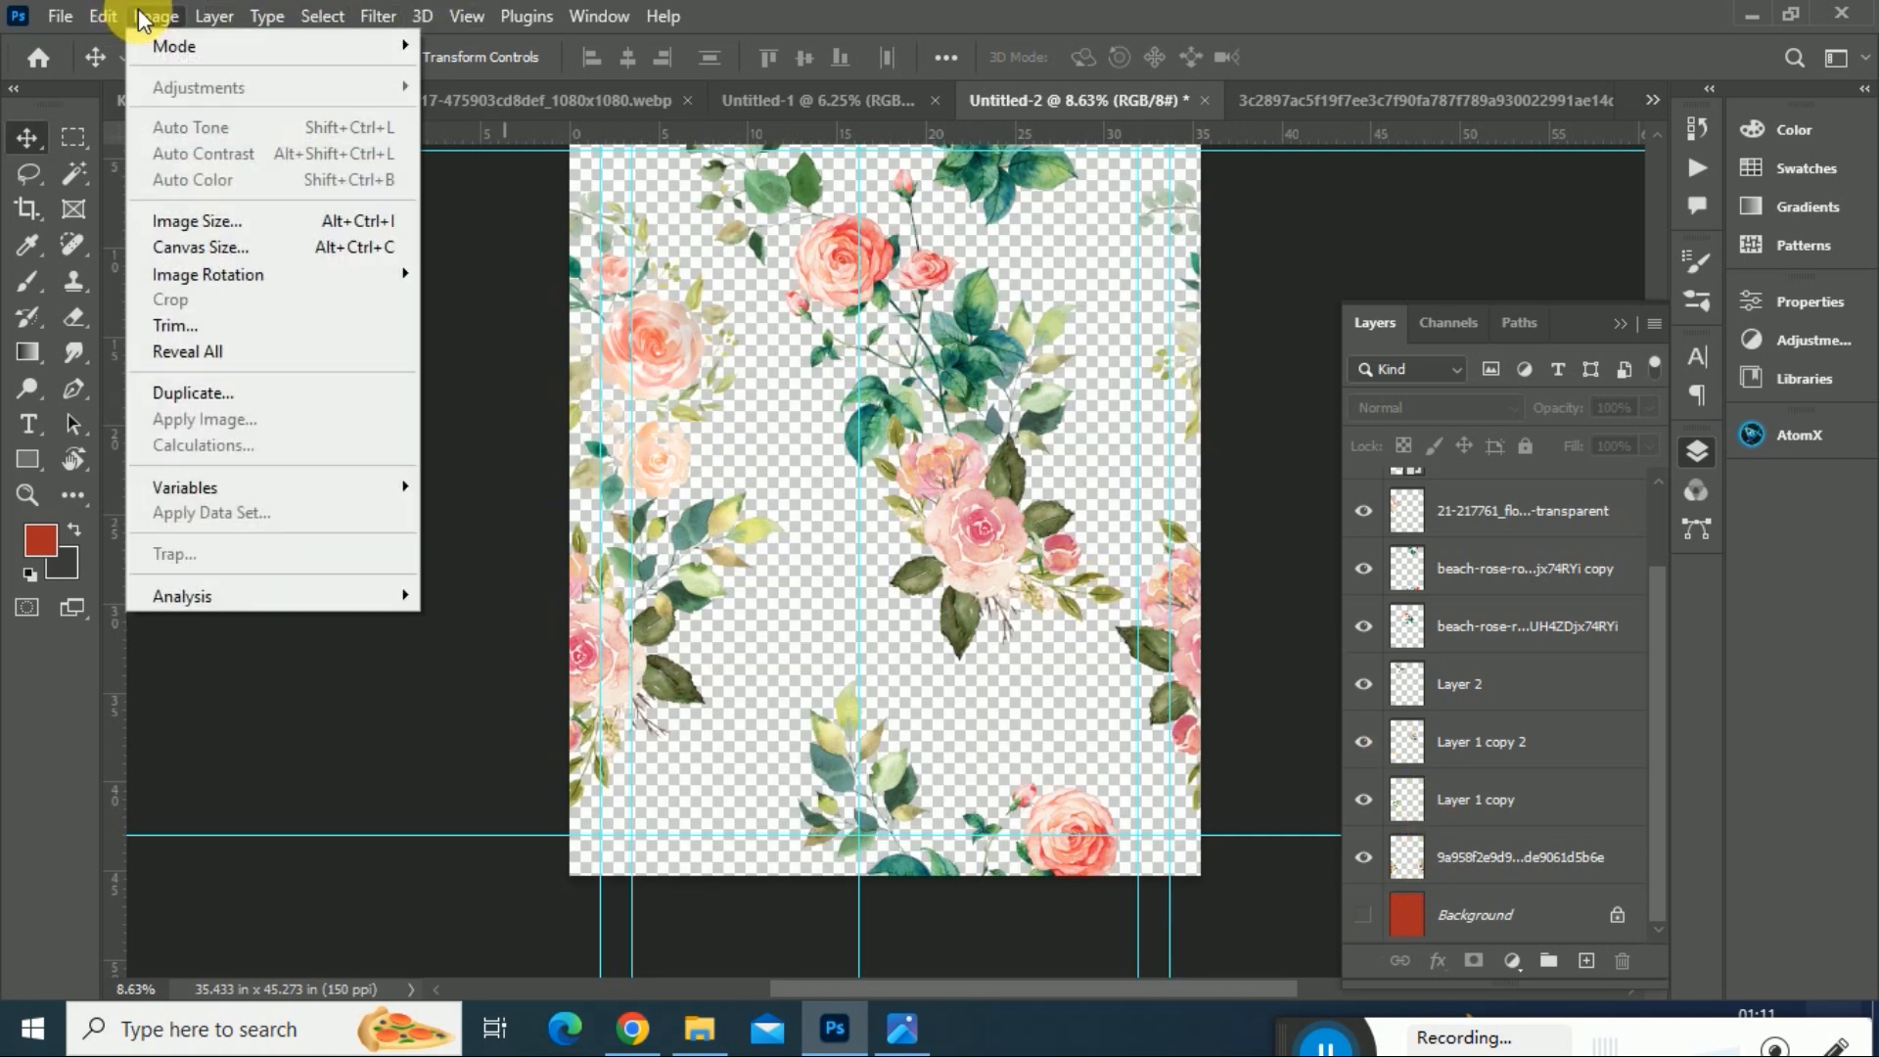
pyautogui.moveTo(103, 17)
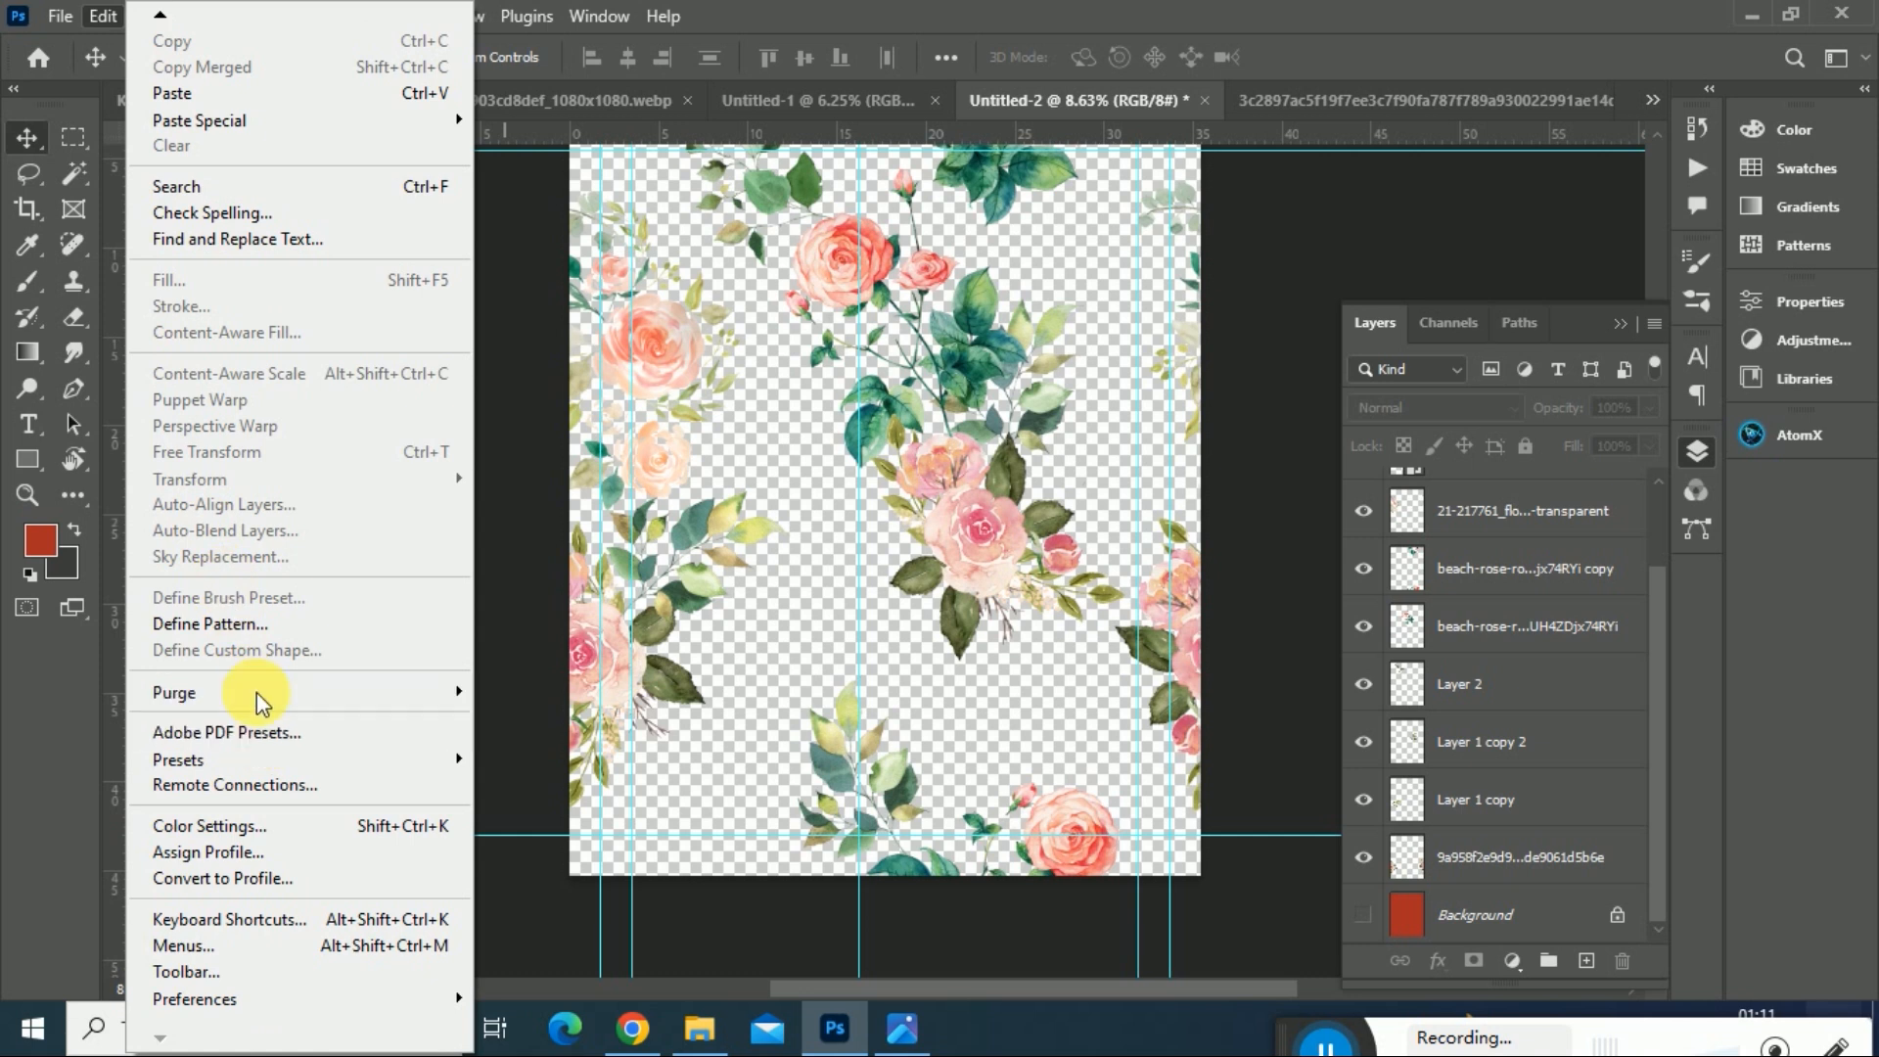
pyautogui.click(243, 623)
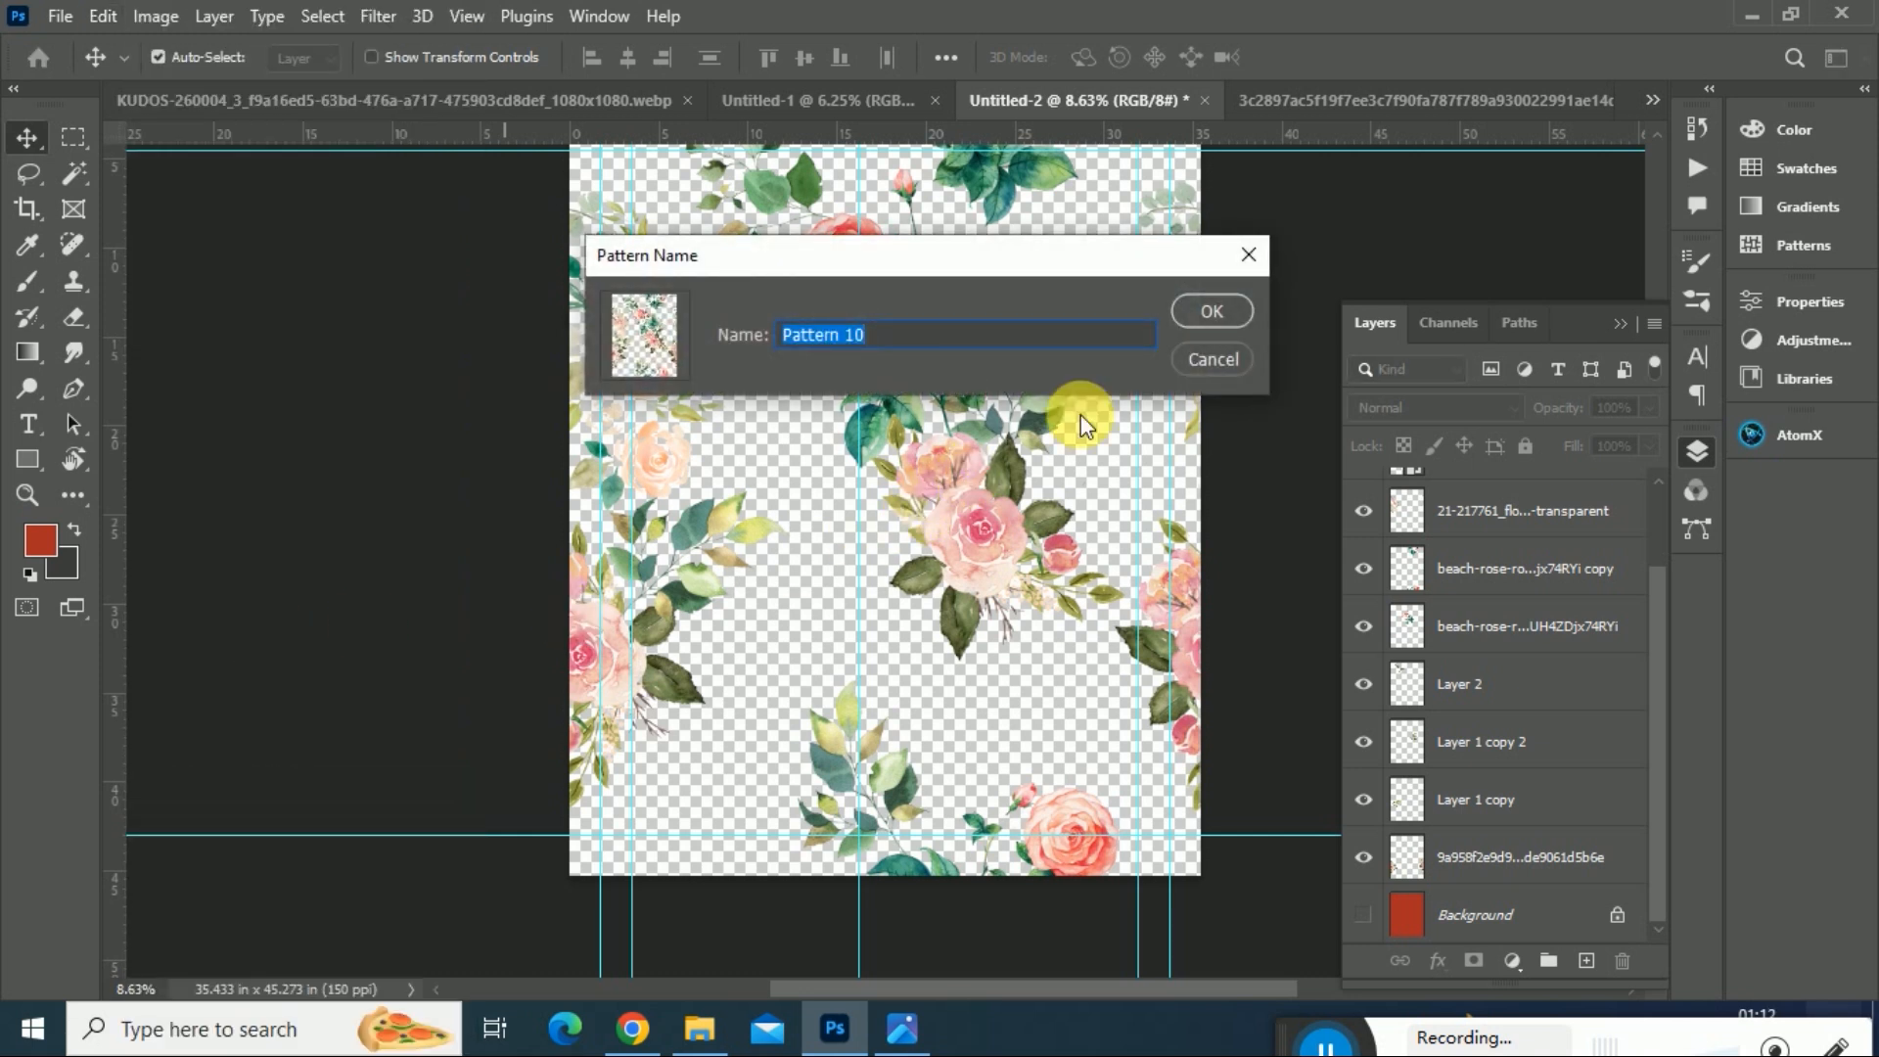
pyautogui.click(1207, 311)
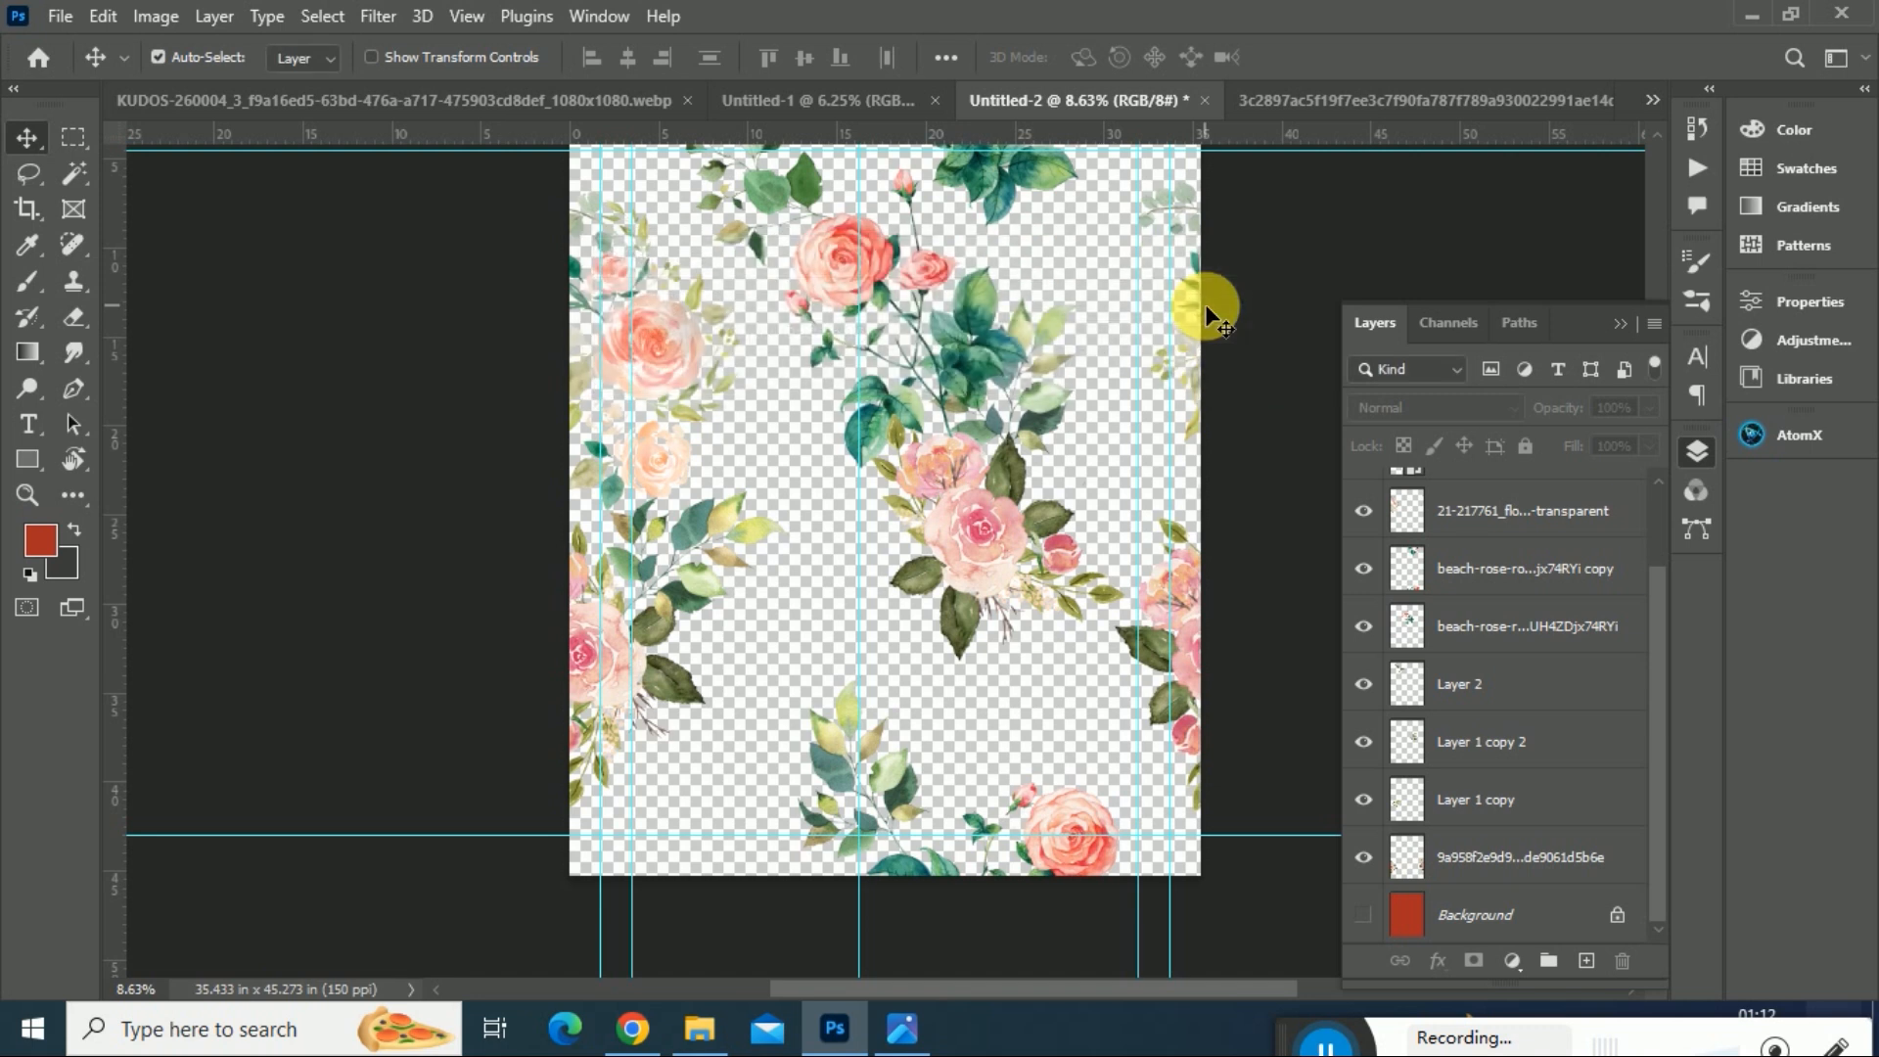
# - Add a Pattern Fill layer to the Untitled-1 document using the newly defined floral pattern
pyautogui.click(763, 101)
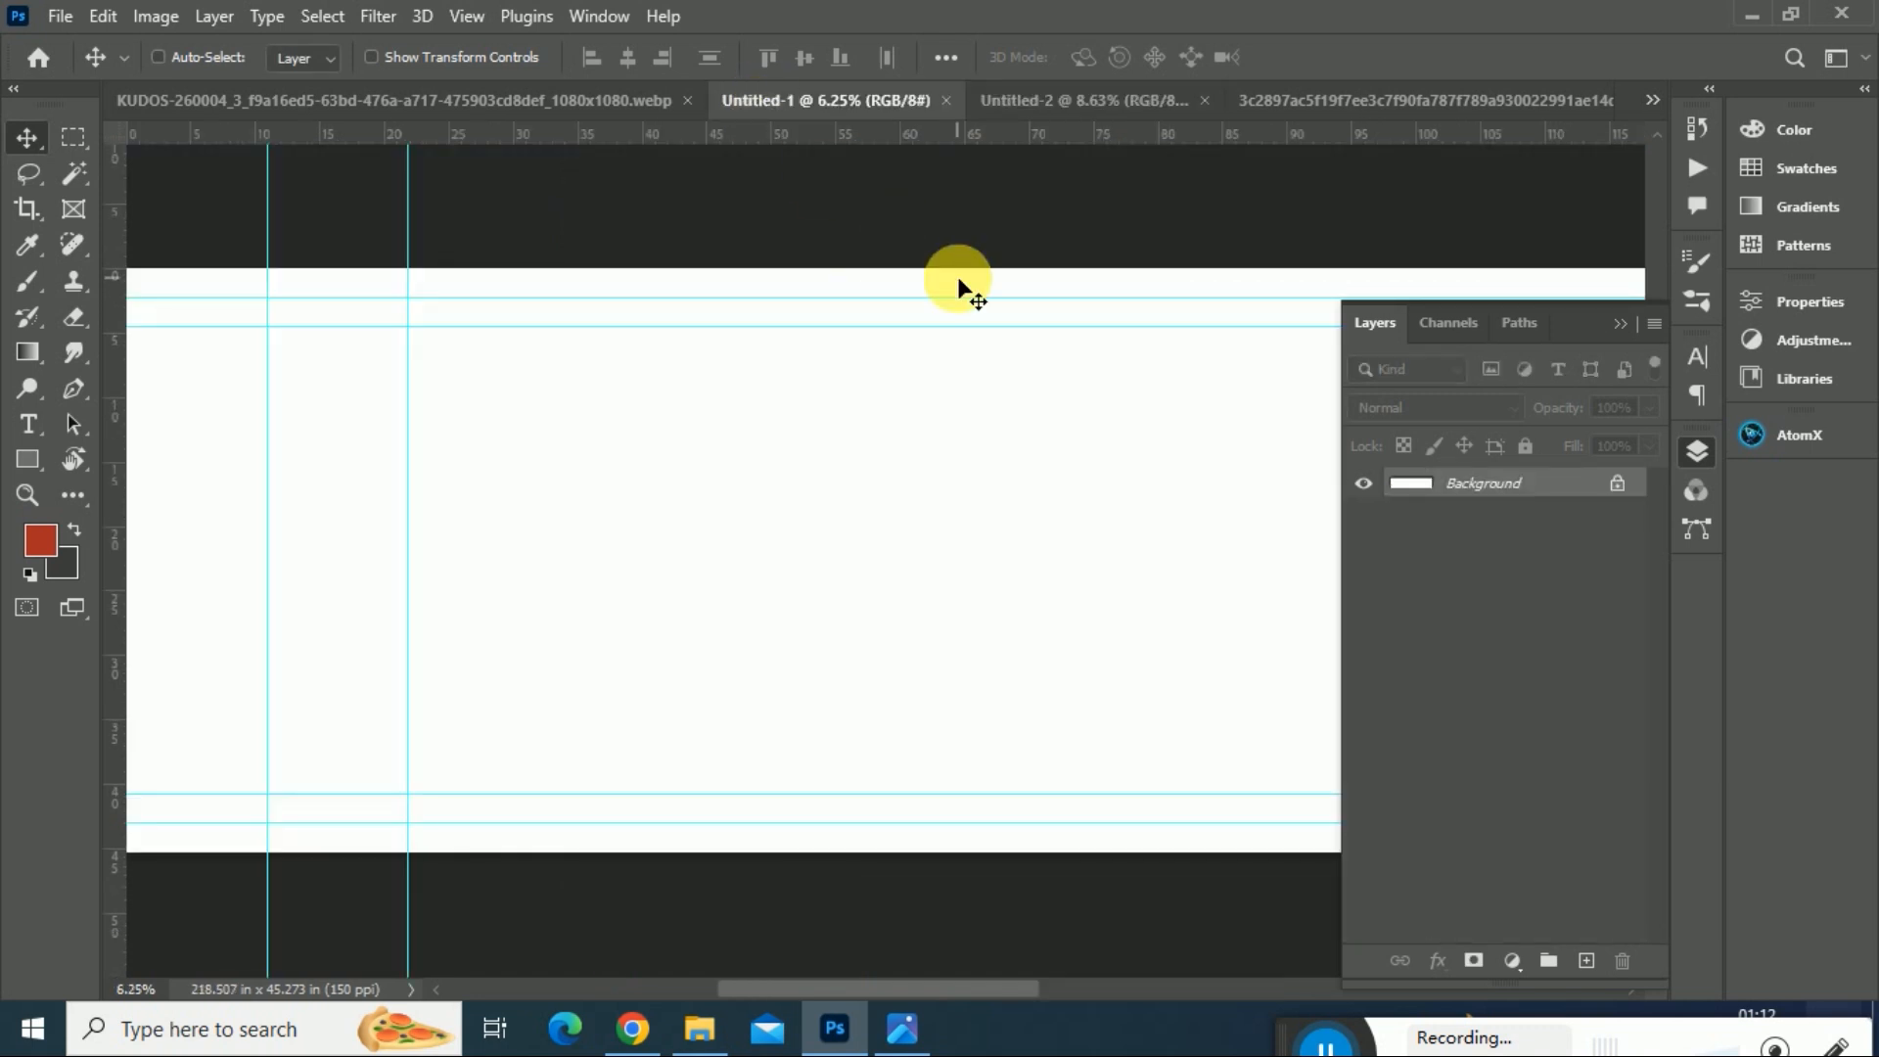
pyautogui.scroll(-3, 957, 276)
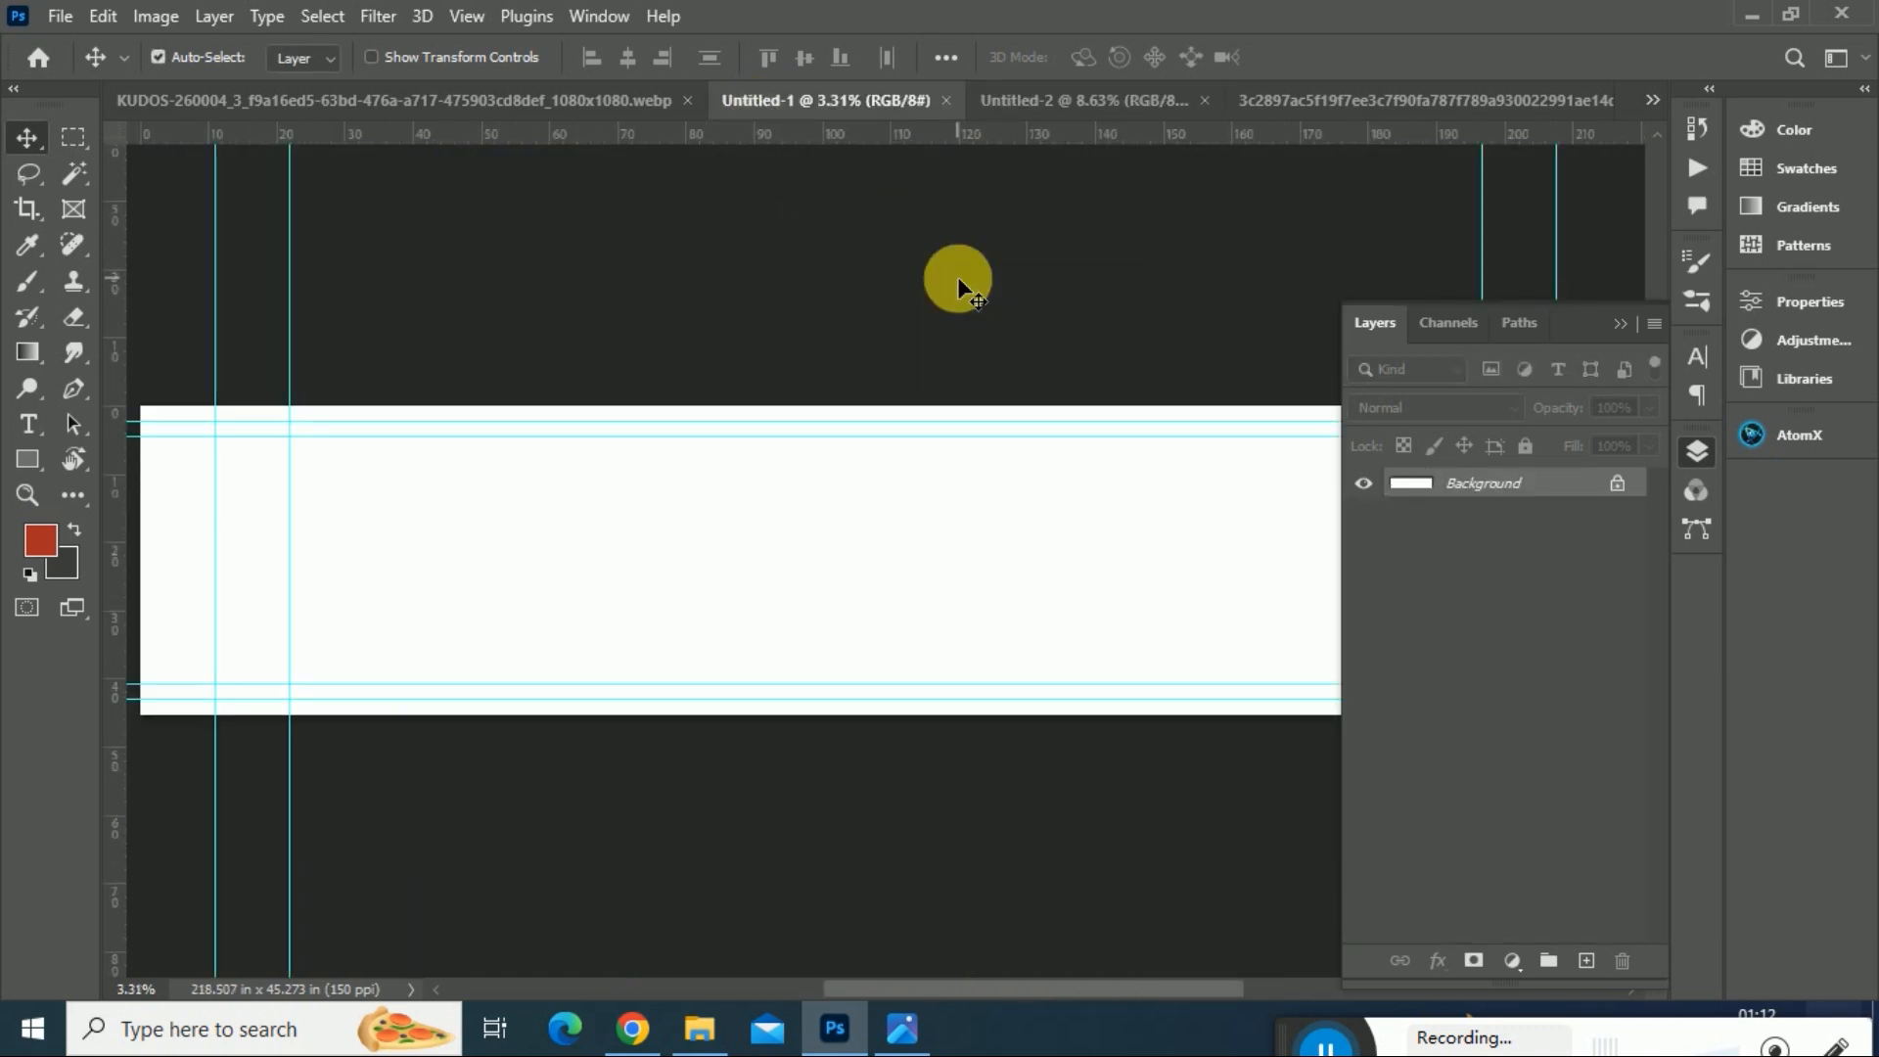
pyautogui.click(1587, 961)
pyautogui.click(1511, 961)
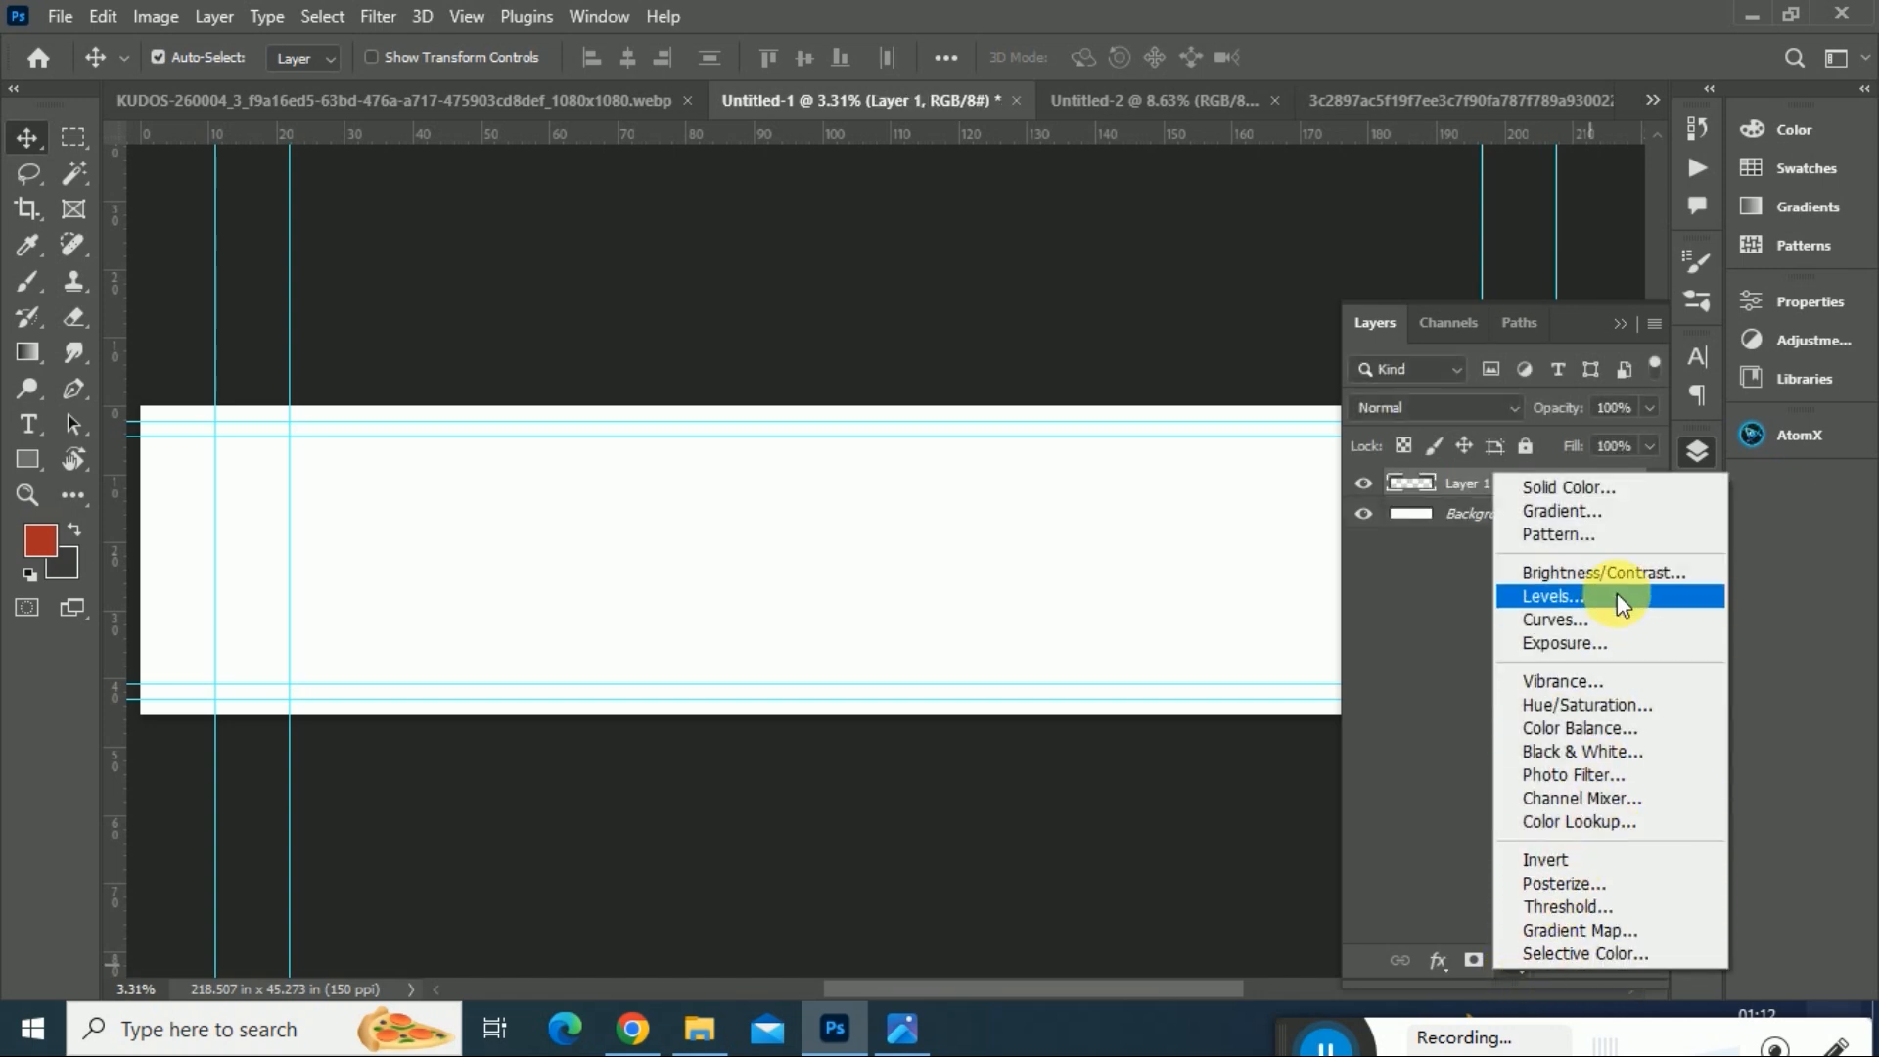
pyautogui.click(1602, 536)
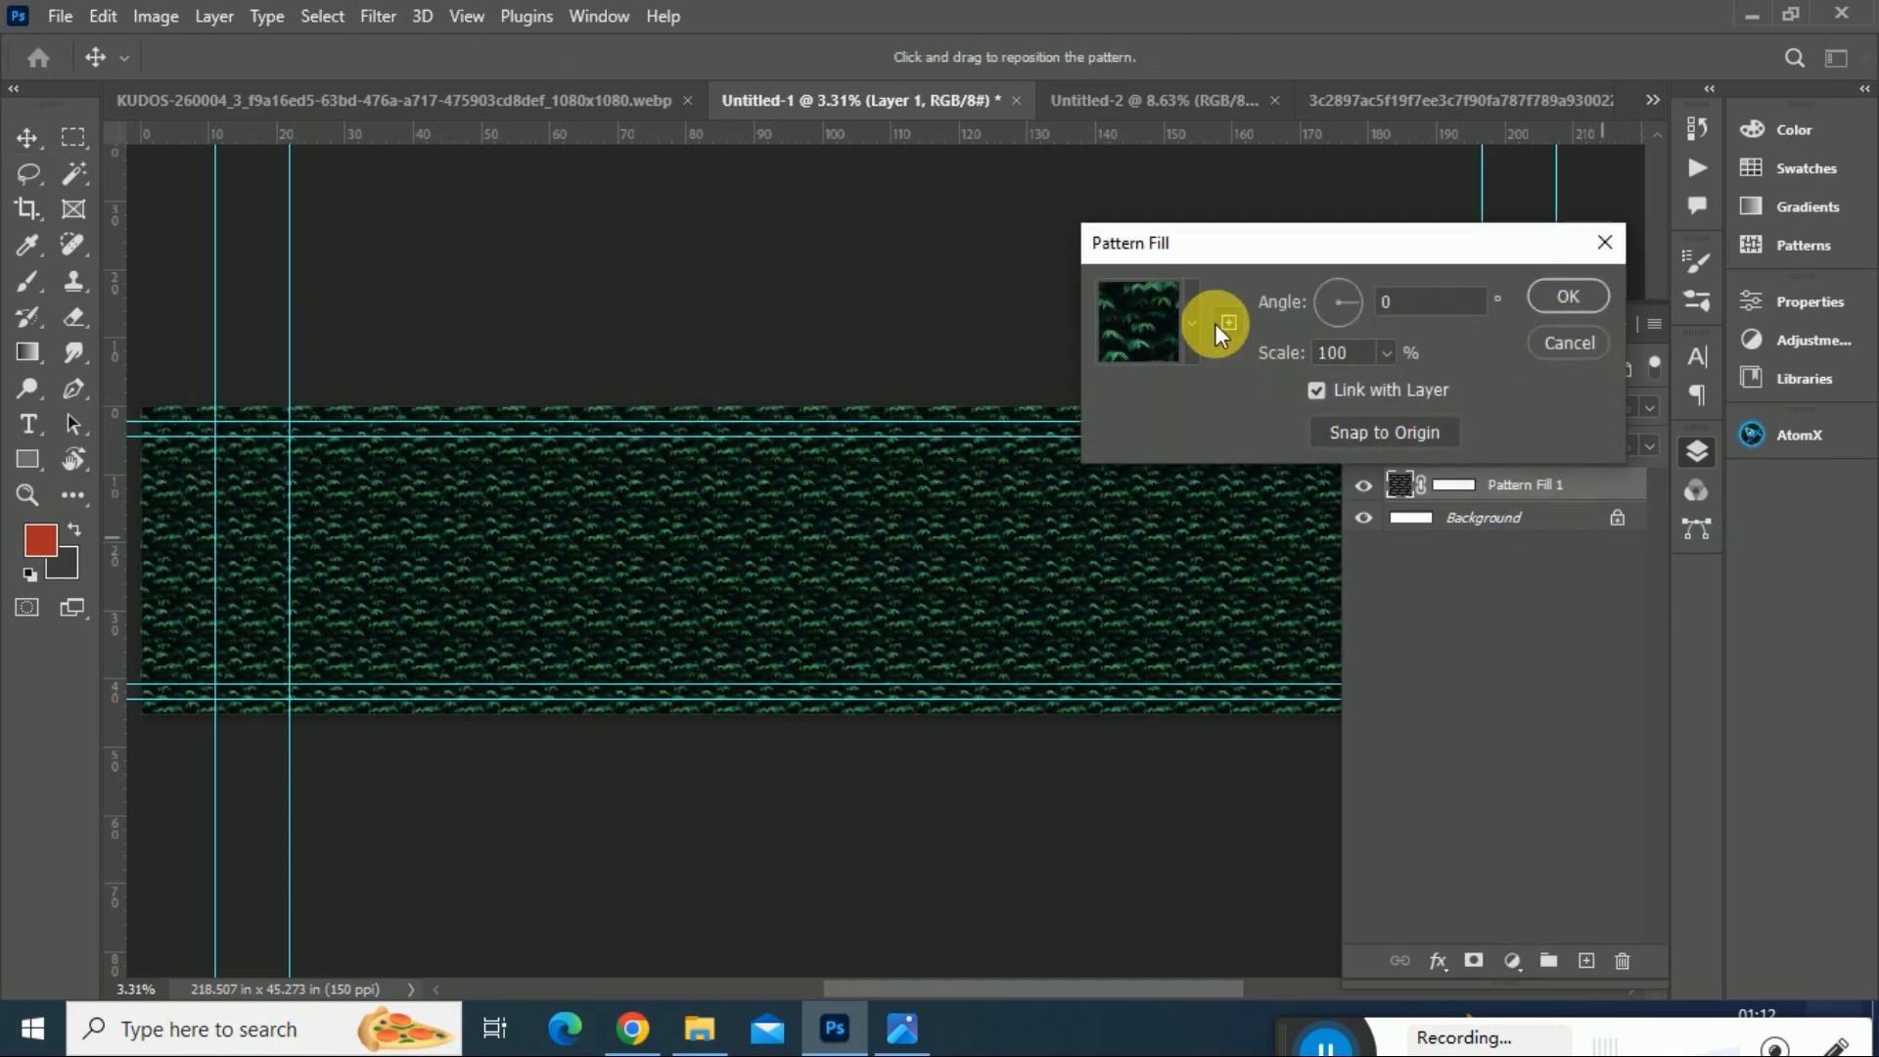
pyautogui.click(1187, 326)
pyautogui.scroll(-5, 1203, 546)
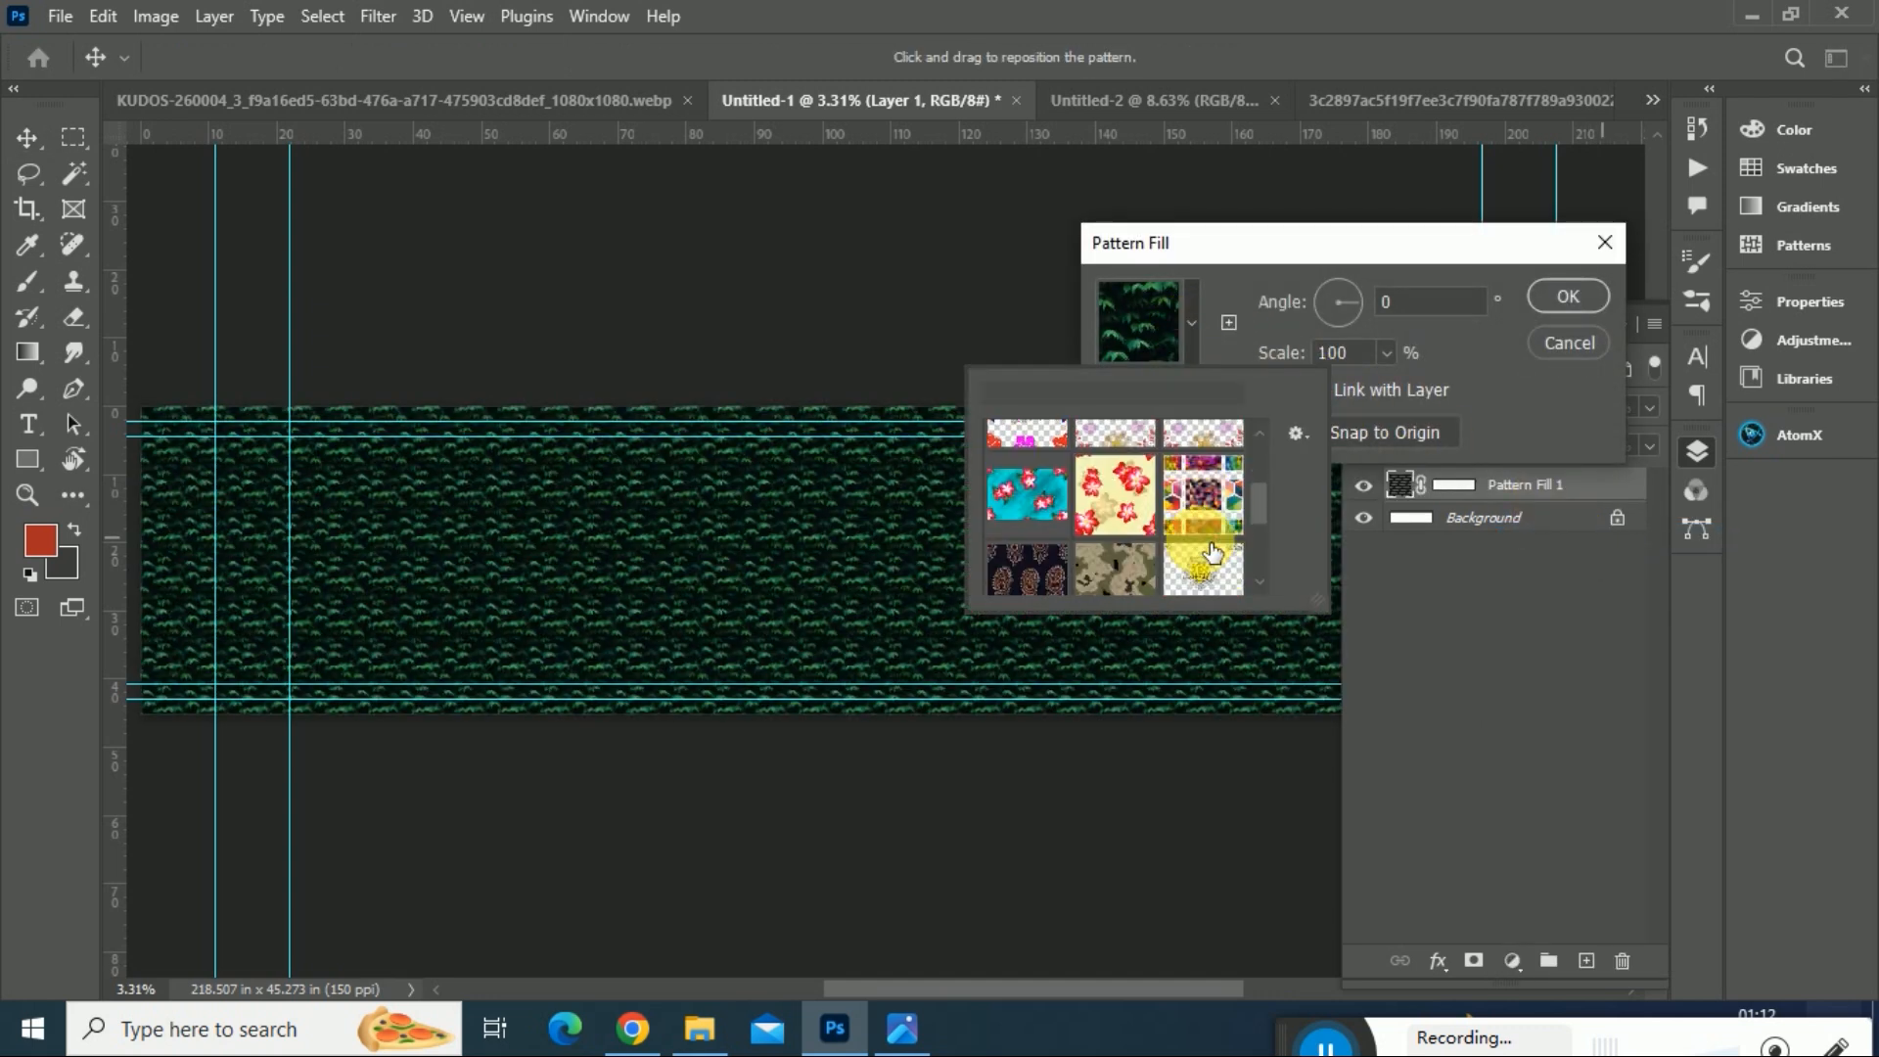
pyautogui.scroll(-2, 1211, 553)
pyautogui.click(1204, 548)
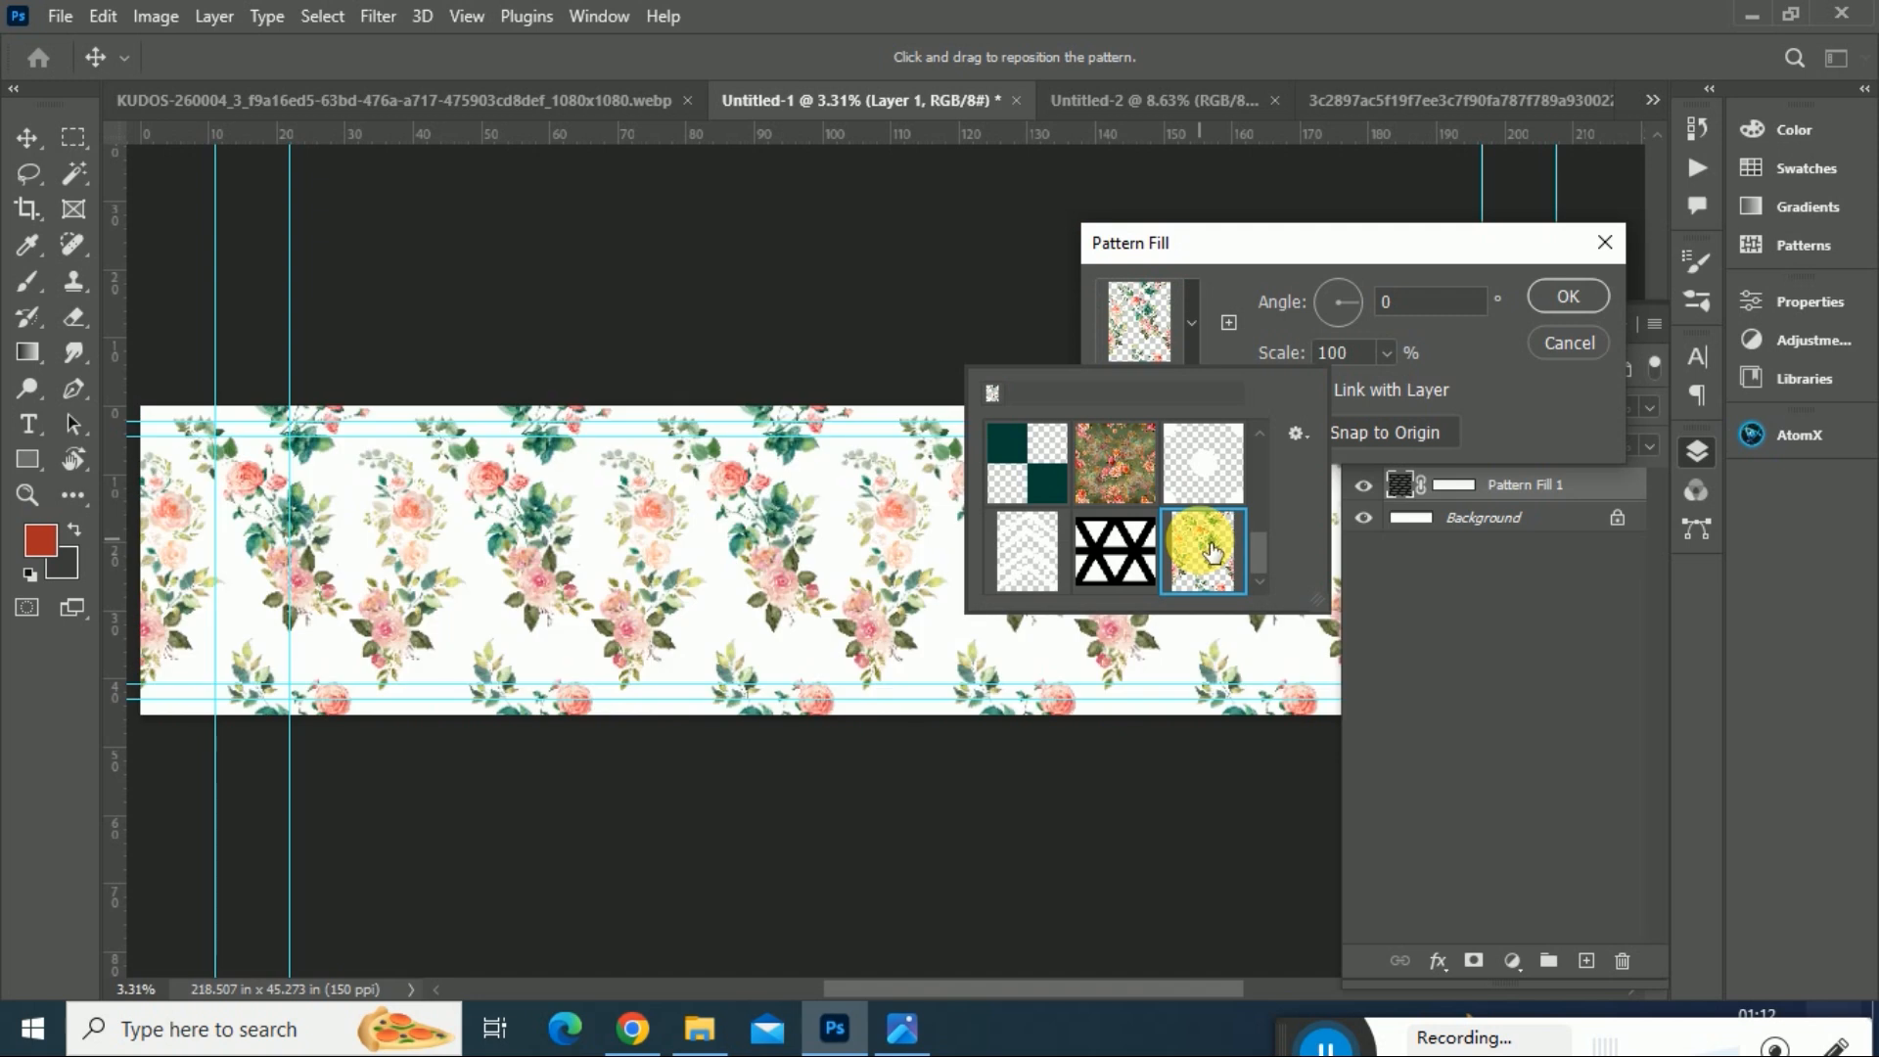
pyautogui.click(1287, 239)
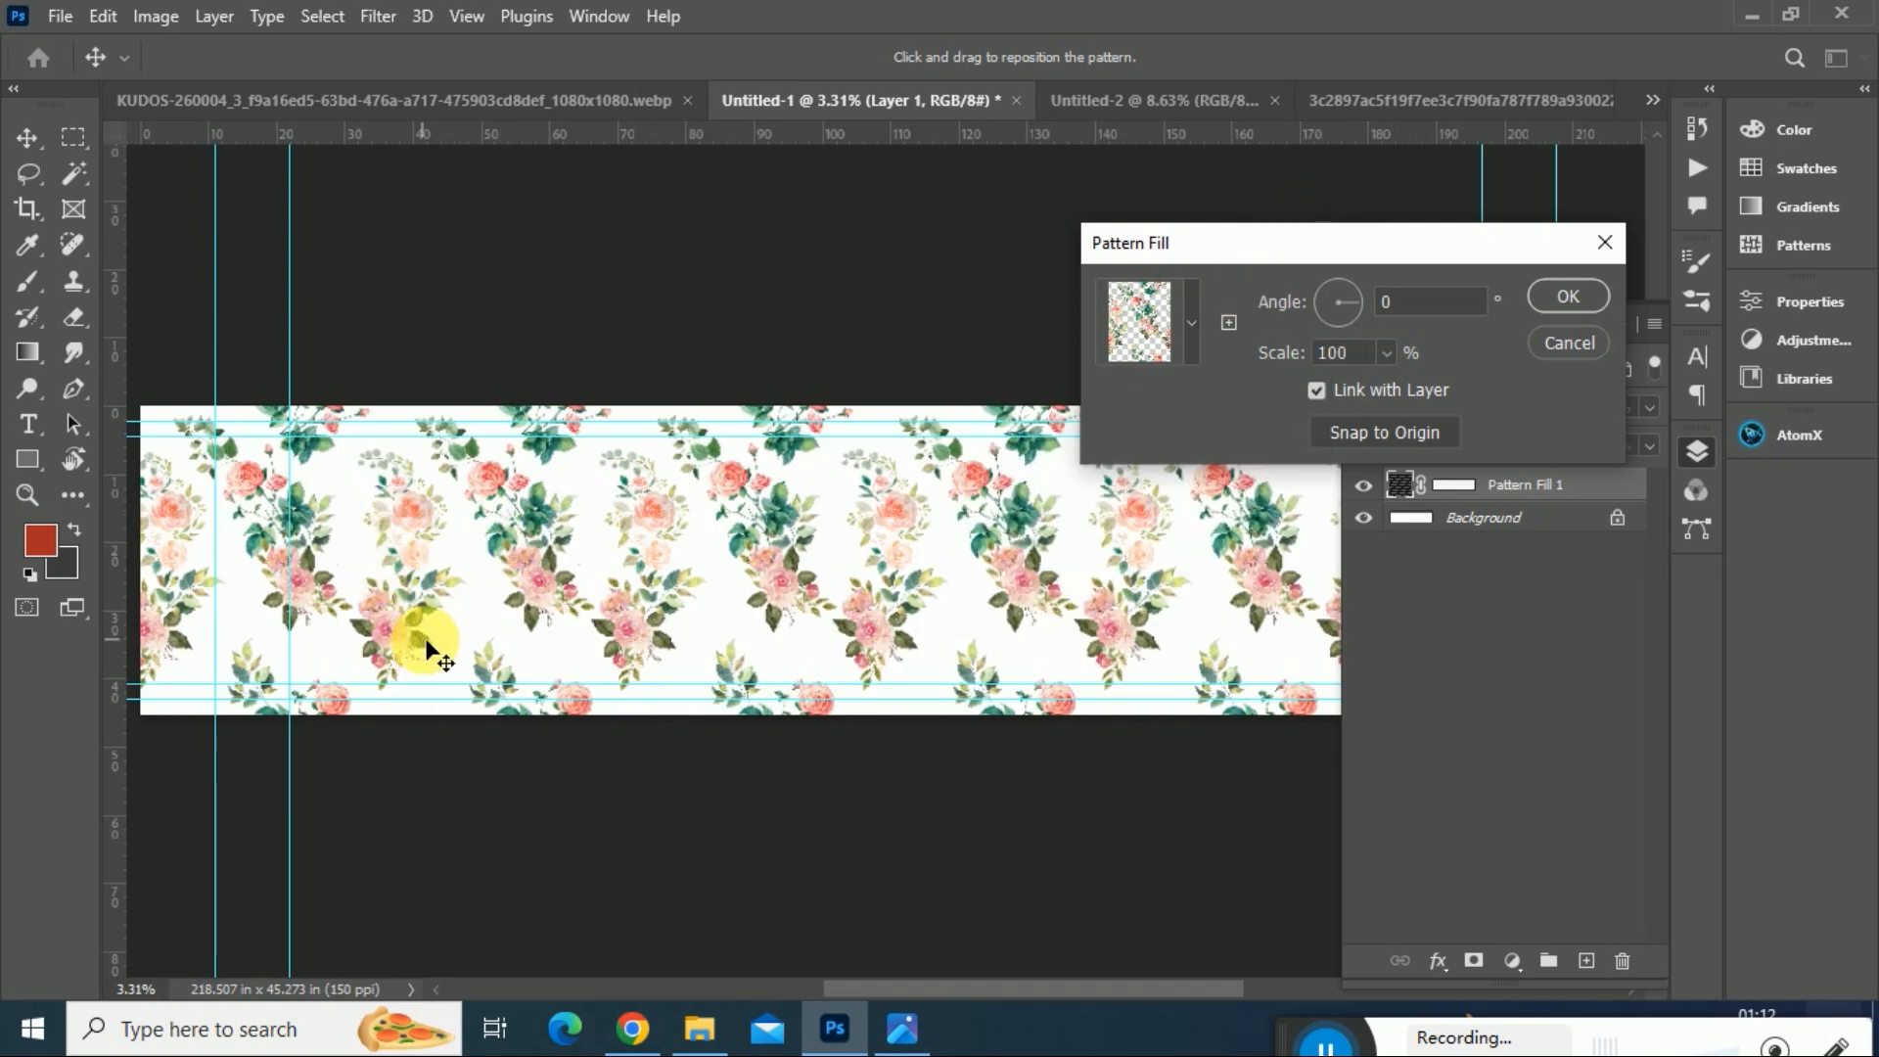
# - Scale the floral pattern fill to 70% and shift its repeat upward on the saree canvas
pyautogui.moveTo(552, 562); pyautogui.dragTo(556, 510)
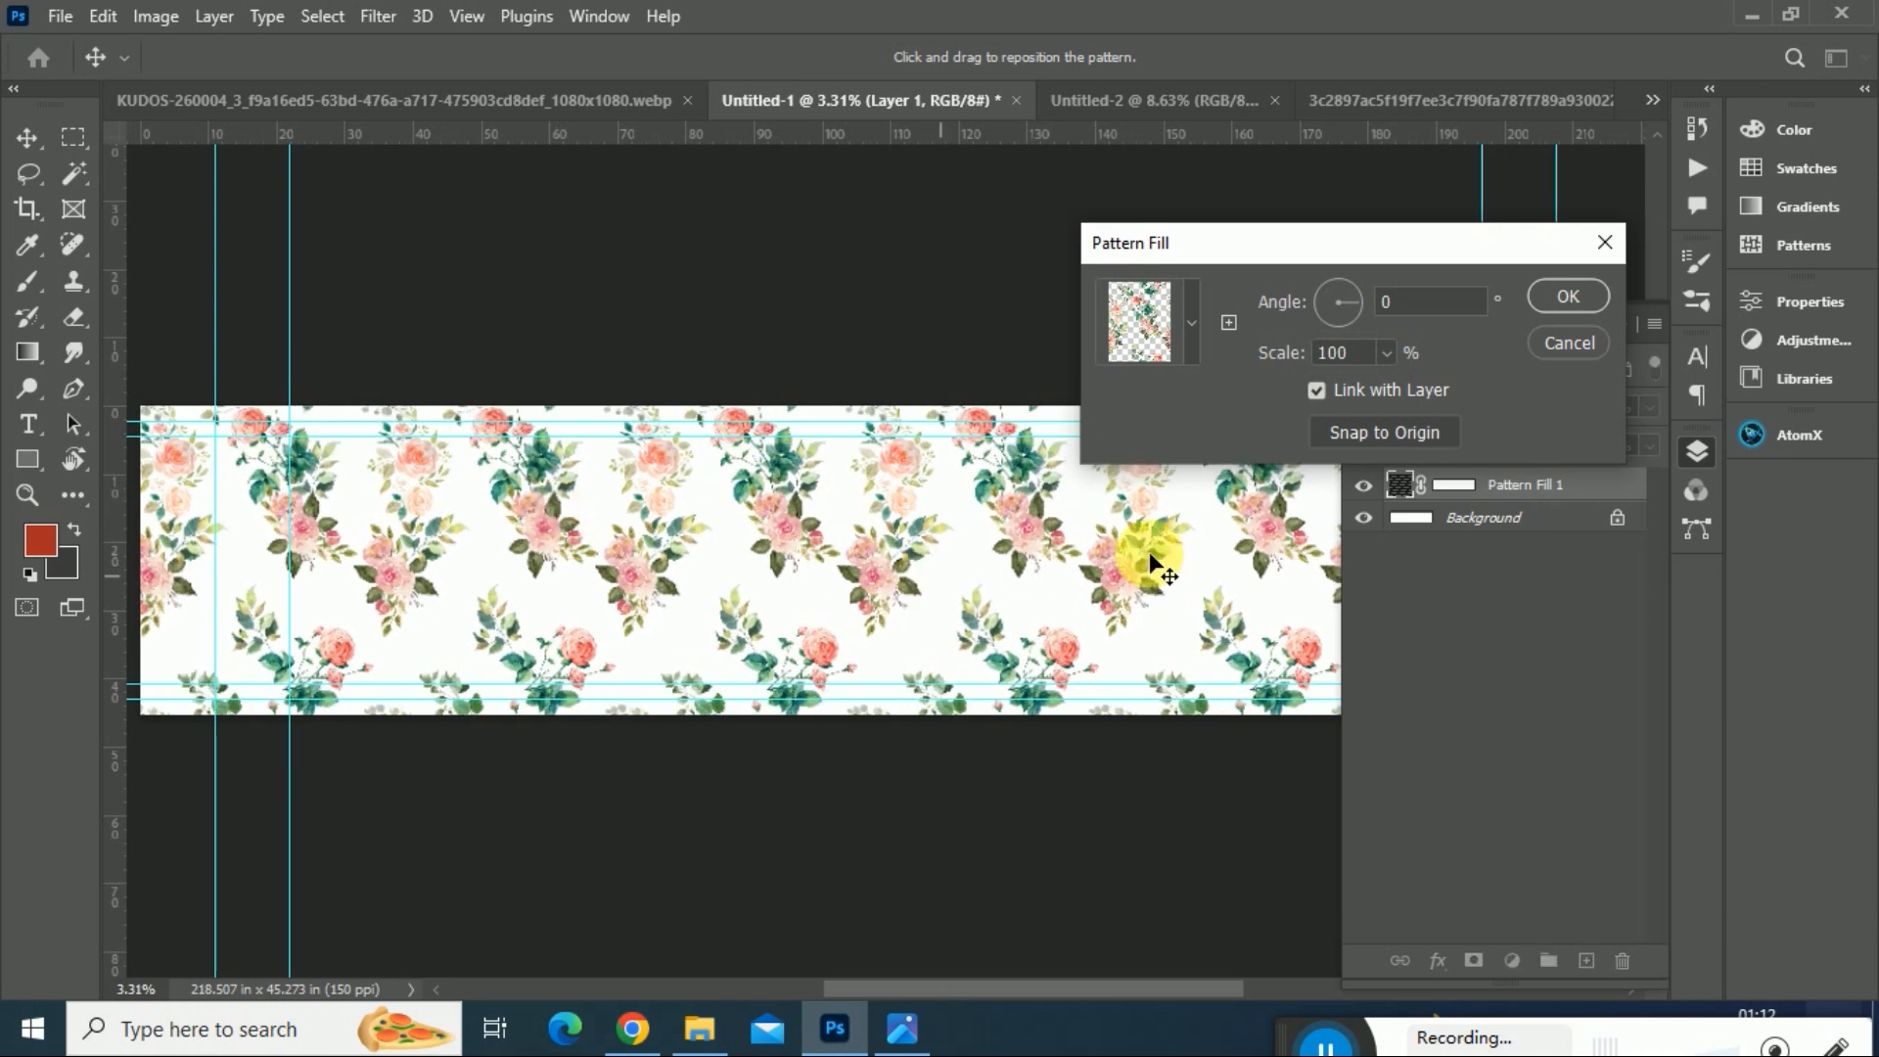
pyautogui.click(1389, 350)
pyautogui.click(1359, 363)
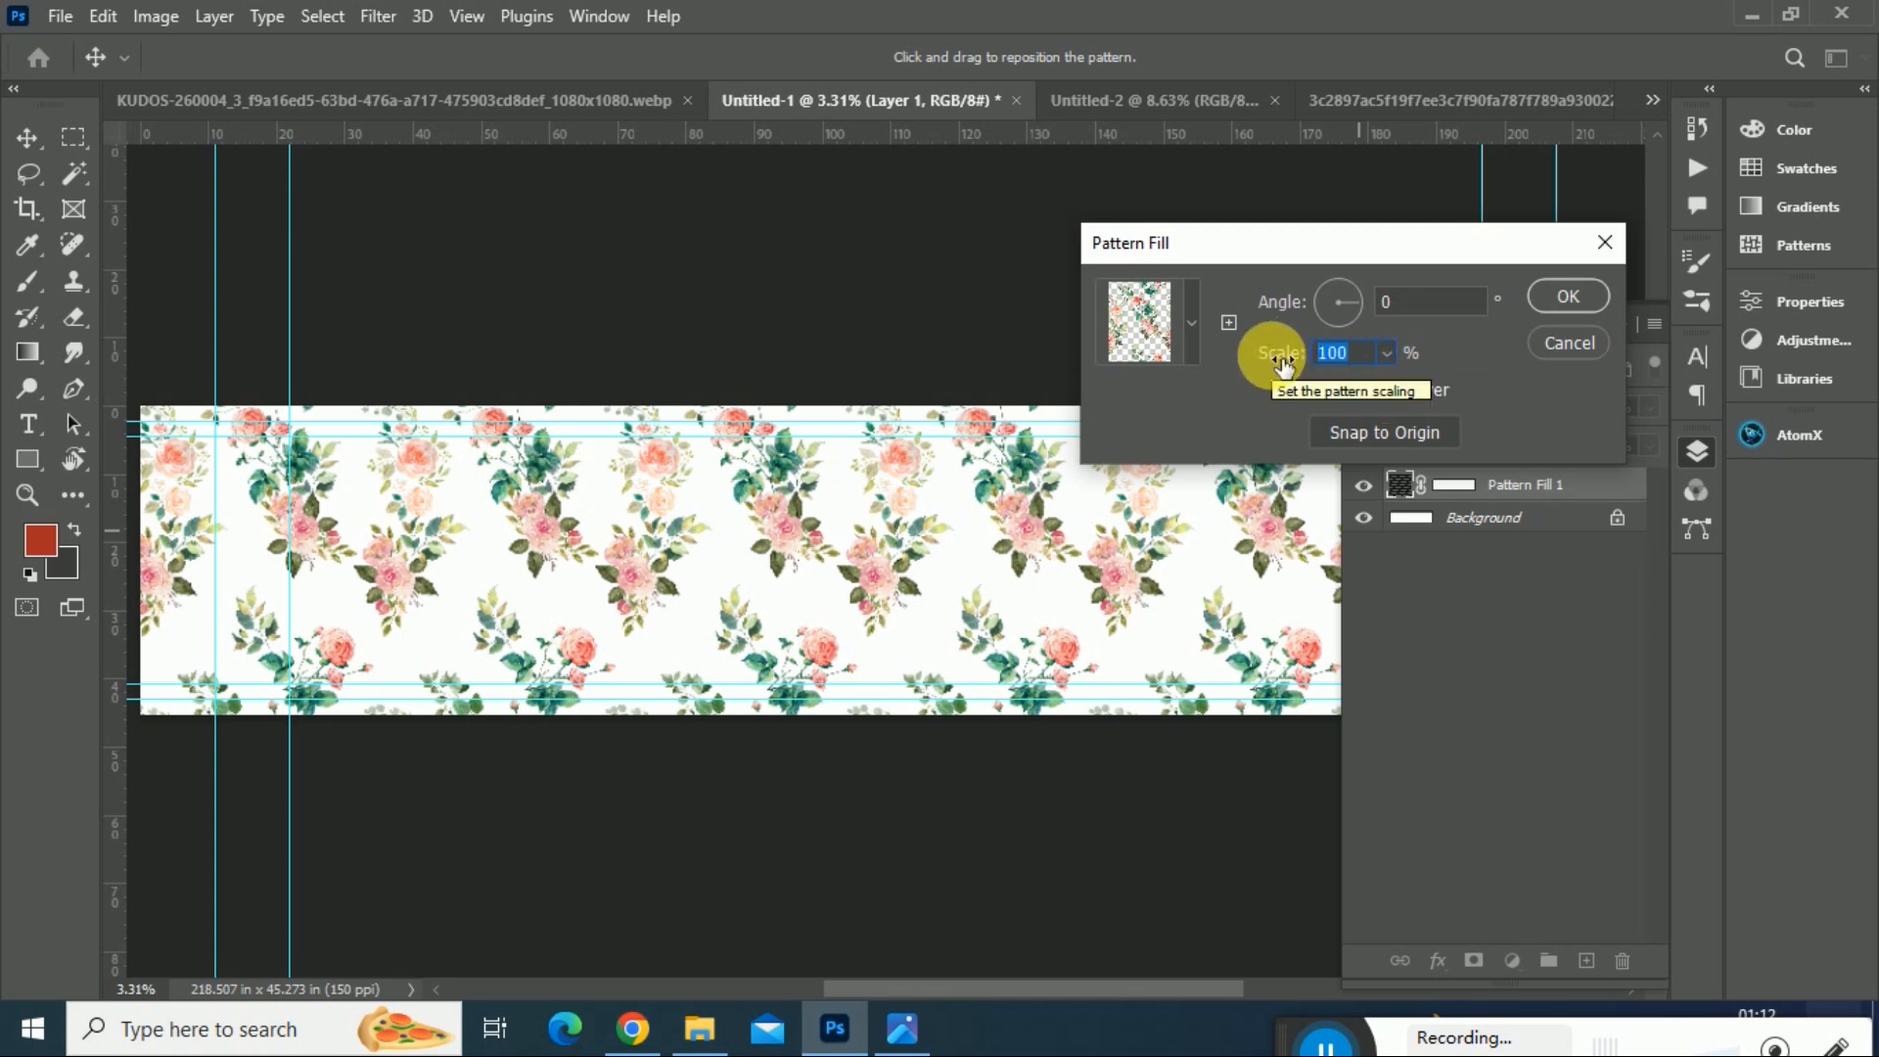
pyautogui.write('90')
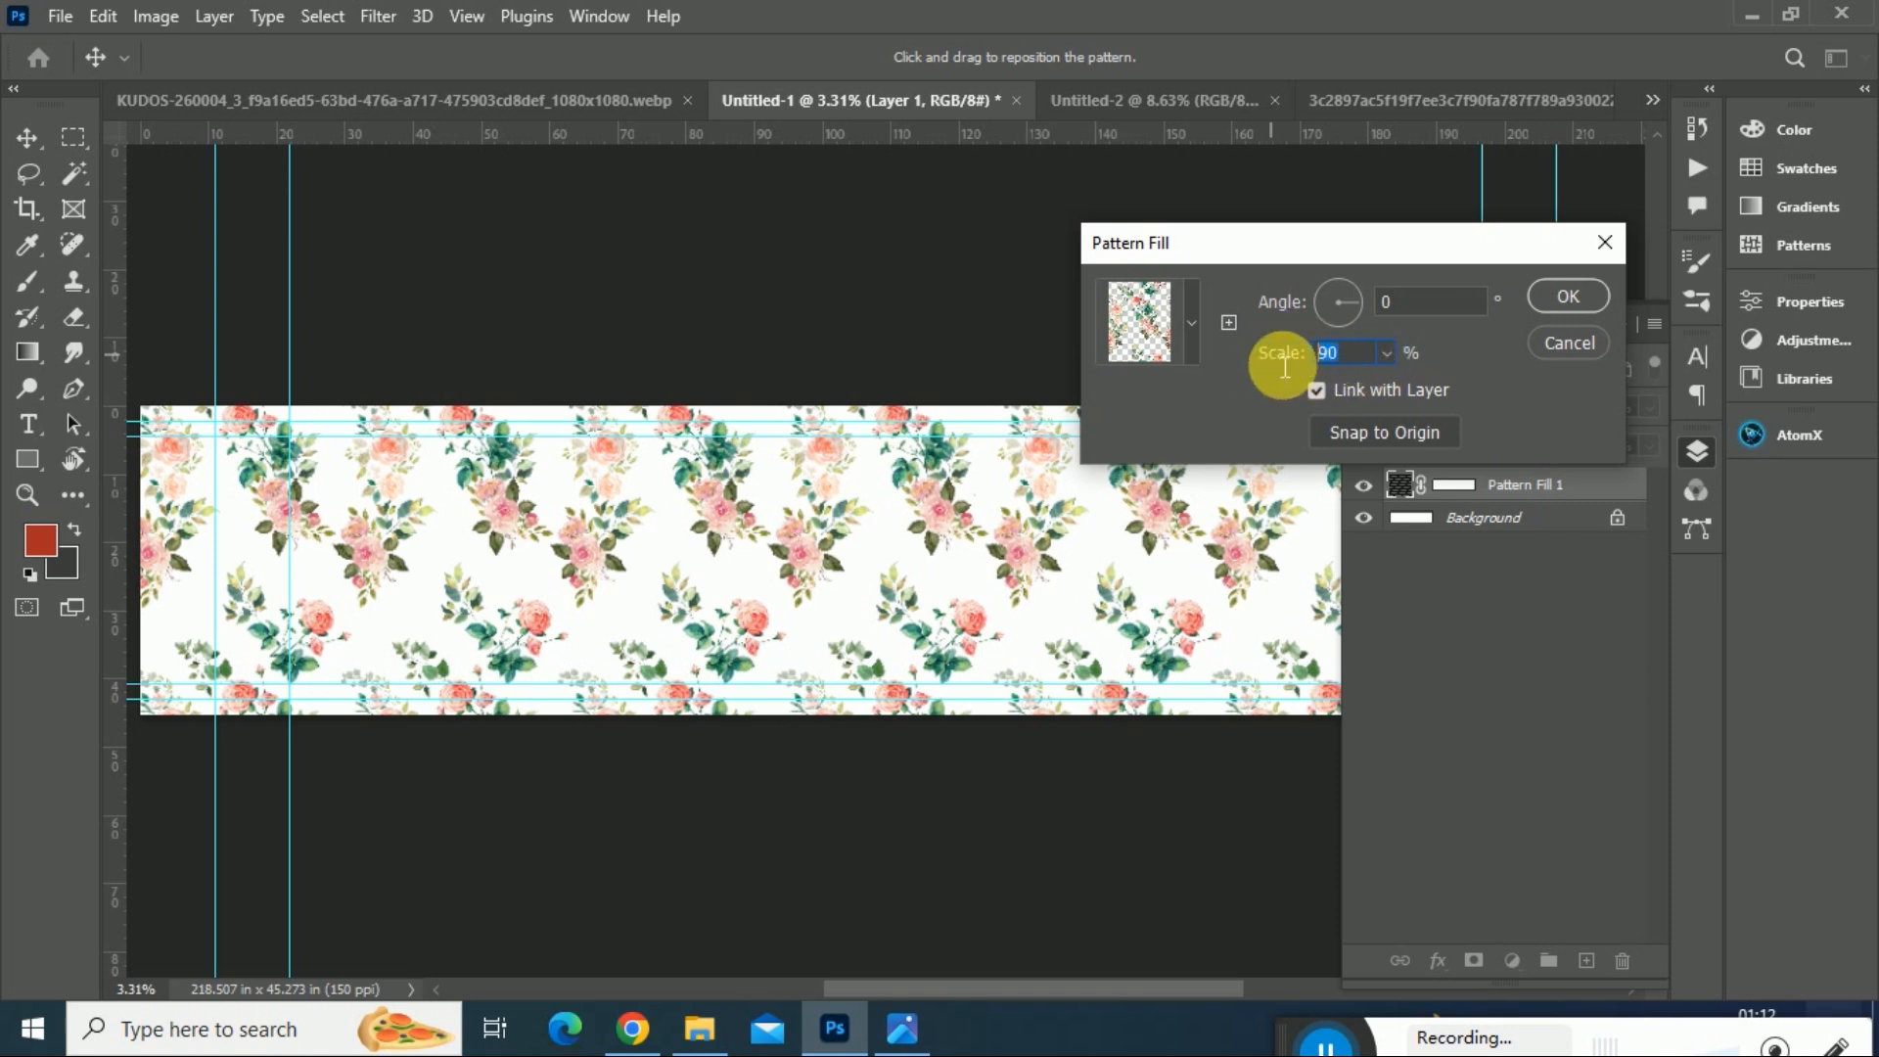
pyautogui.write('80')
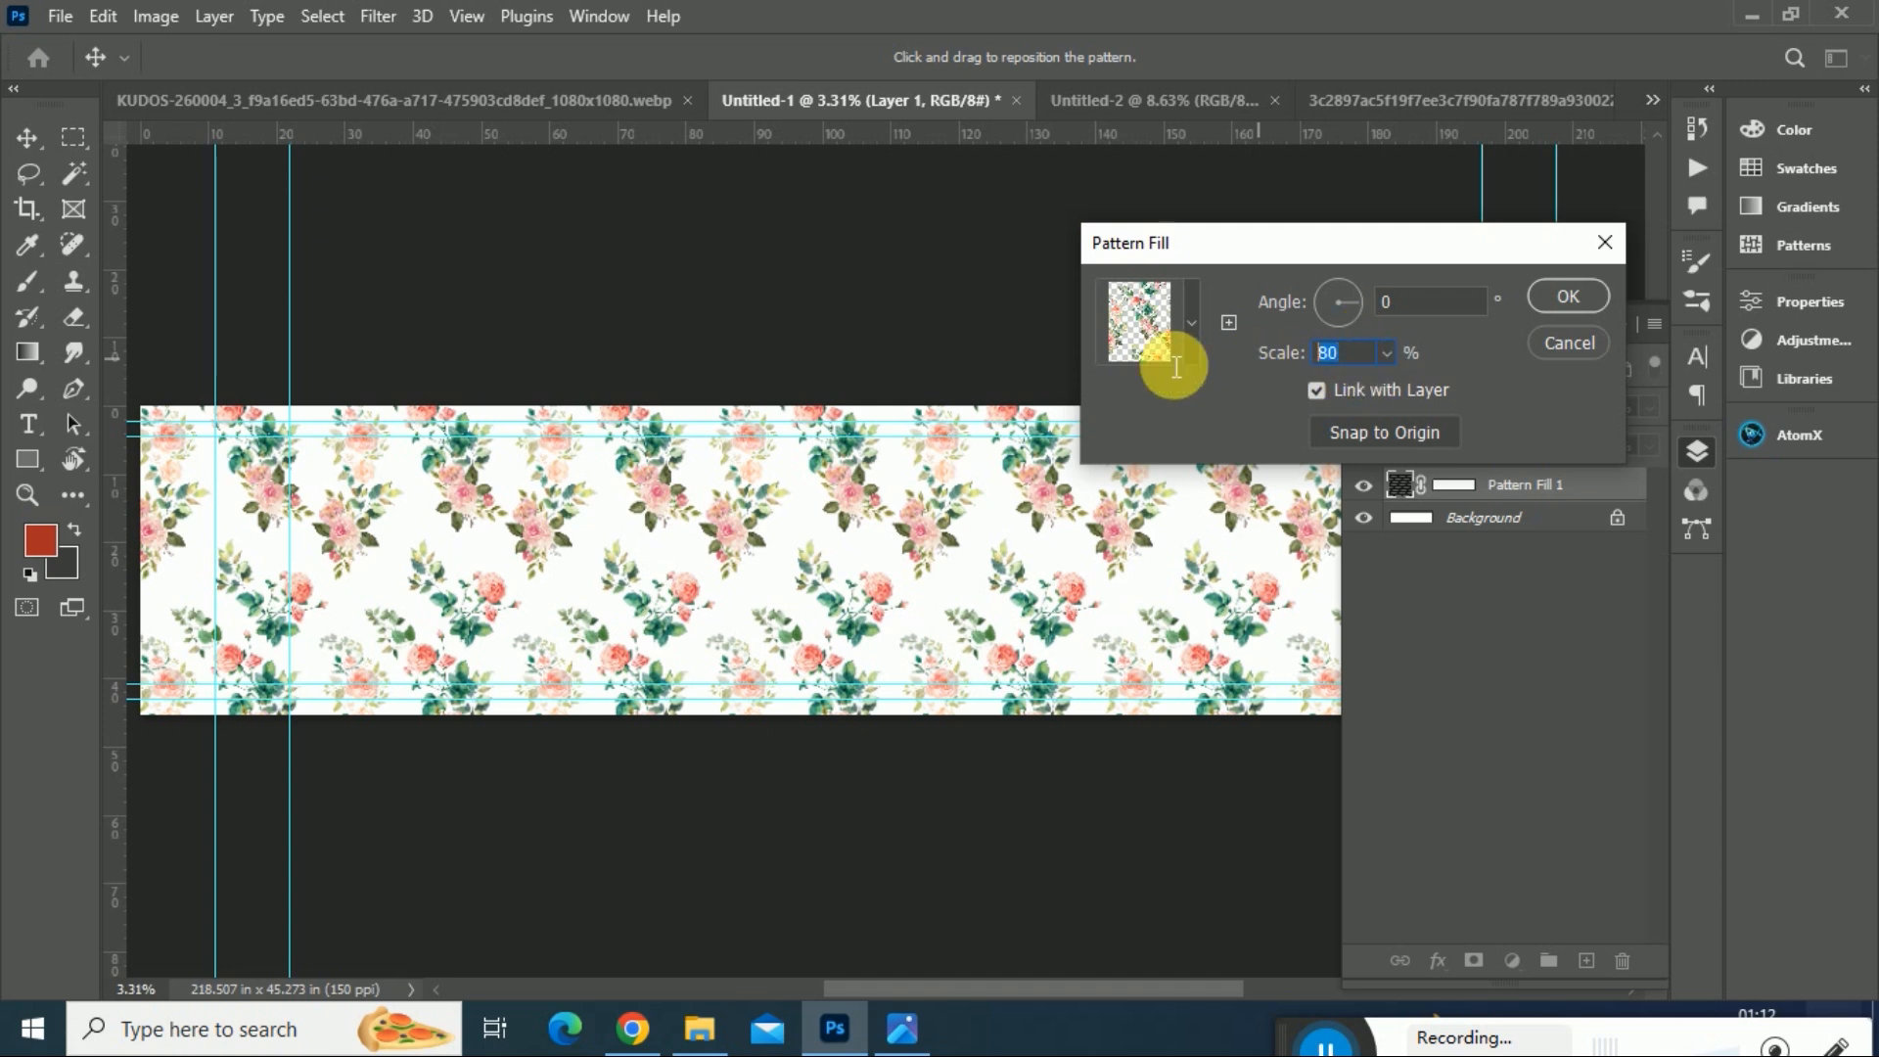
pyautogui.press('BackSpace')
pyautogui.press('BackSpace')
pyautogui.write('70')
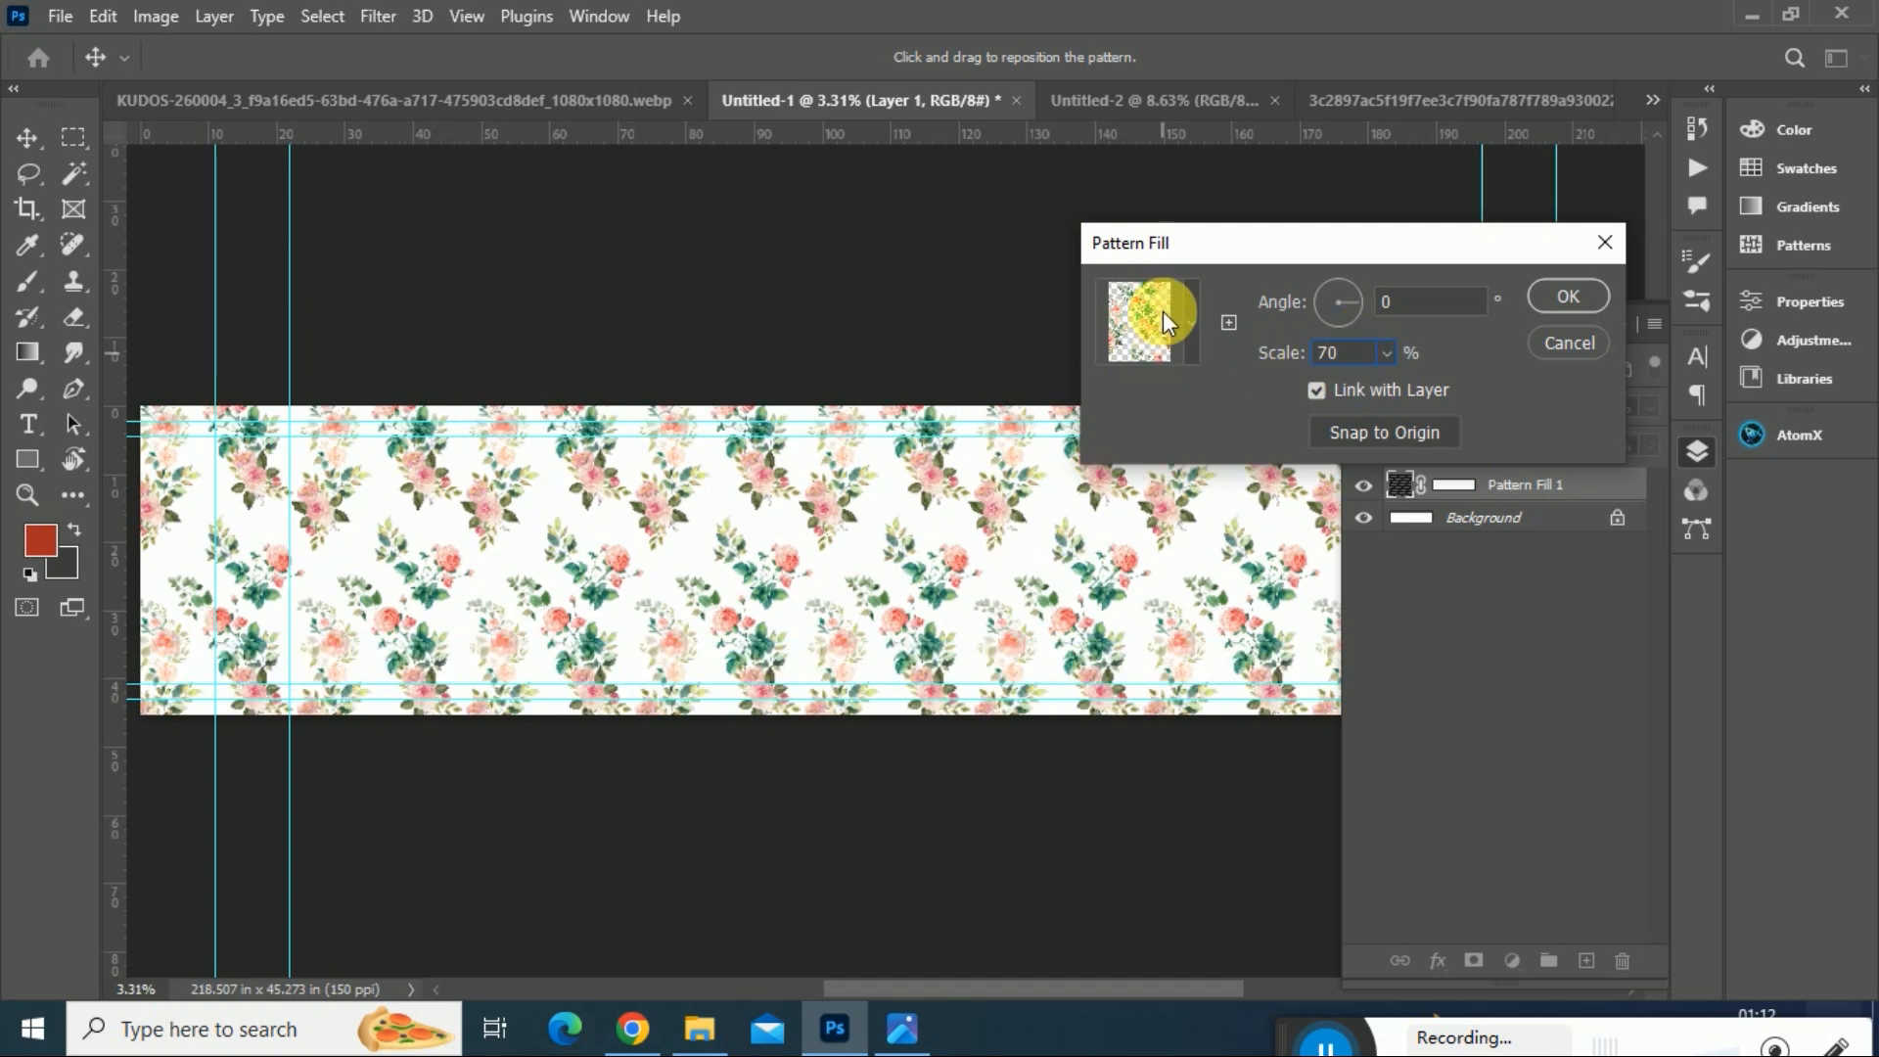
pyautogui.moveTo(613, 570); pyautogui.dragTo(612, 553)
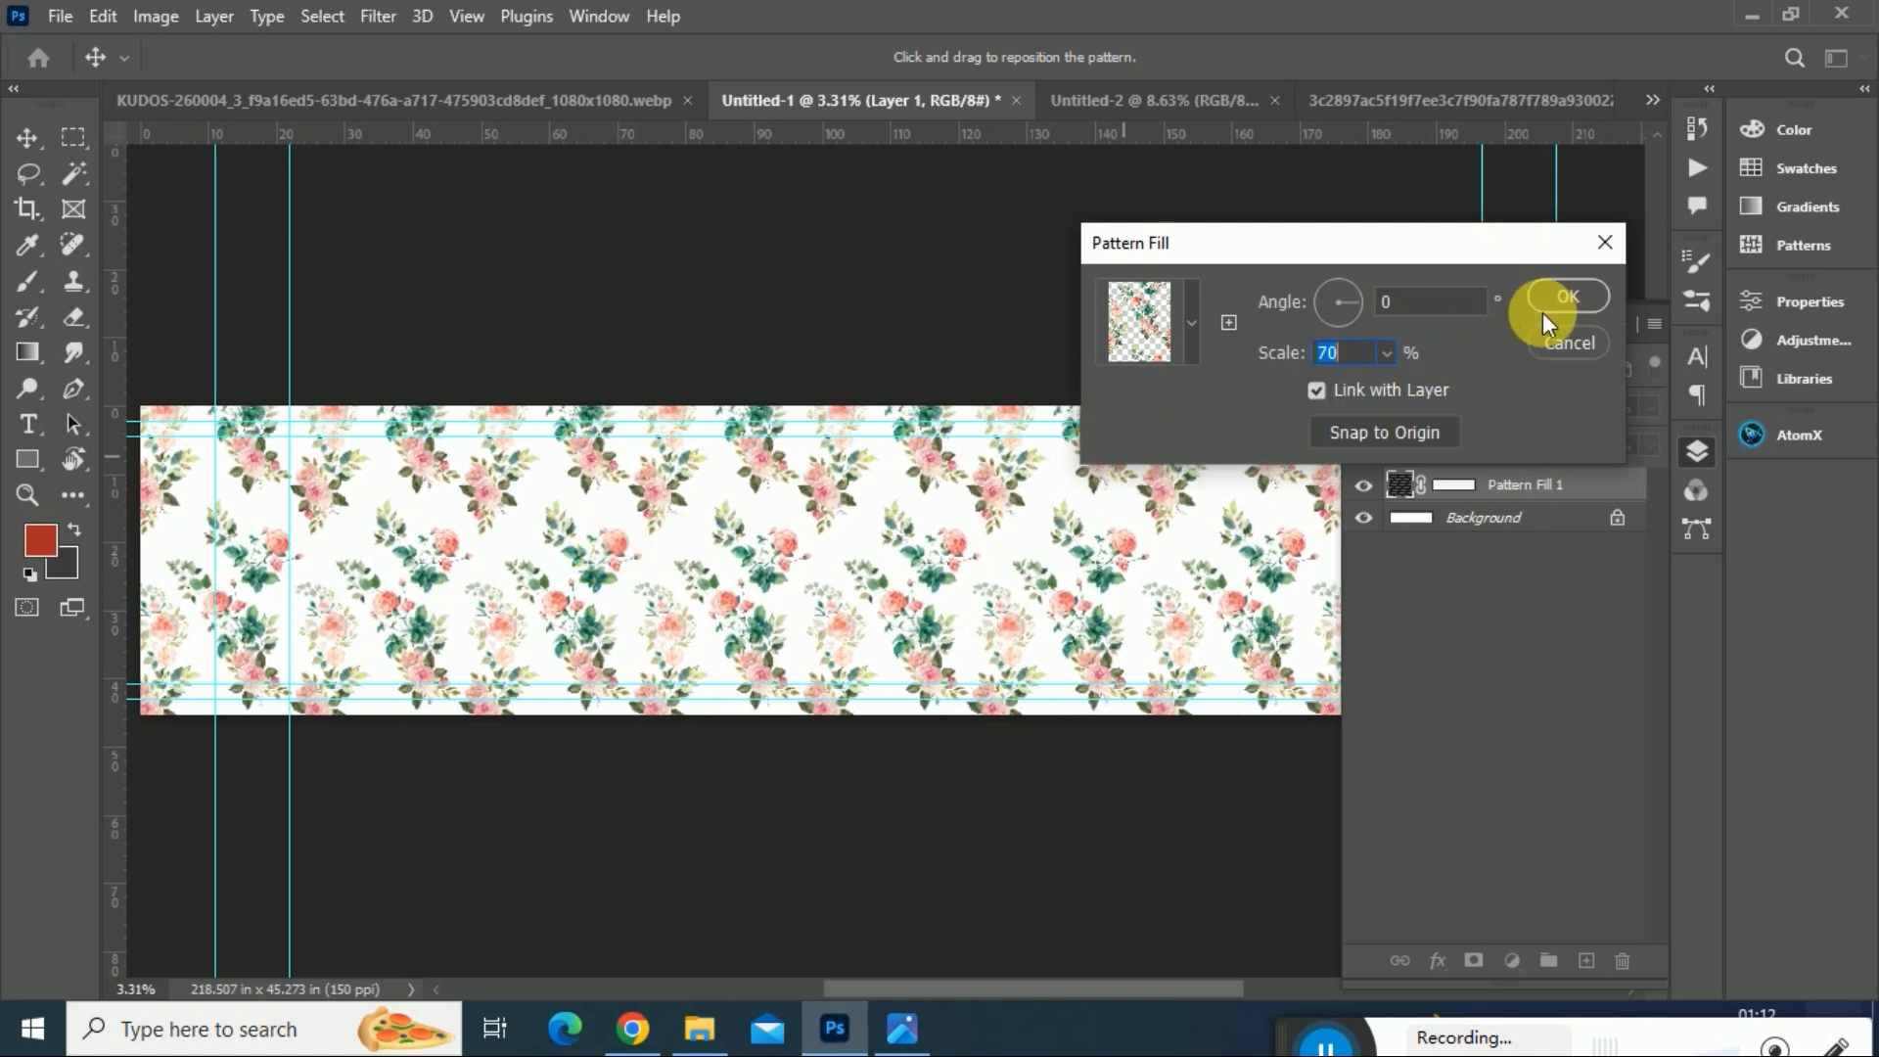
pyautogui.click(1570, 298)
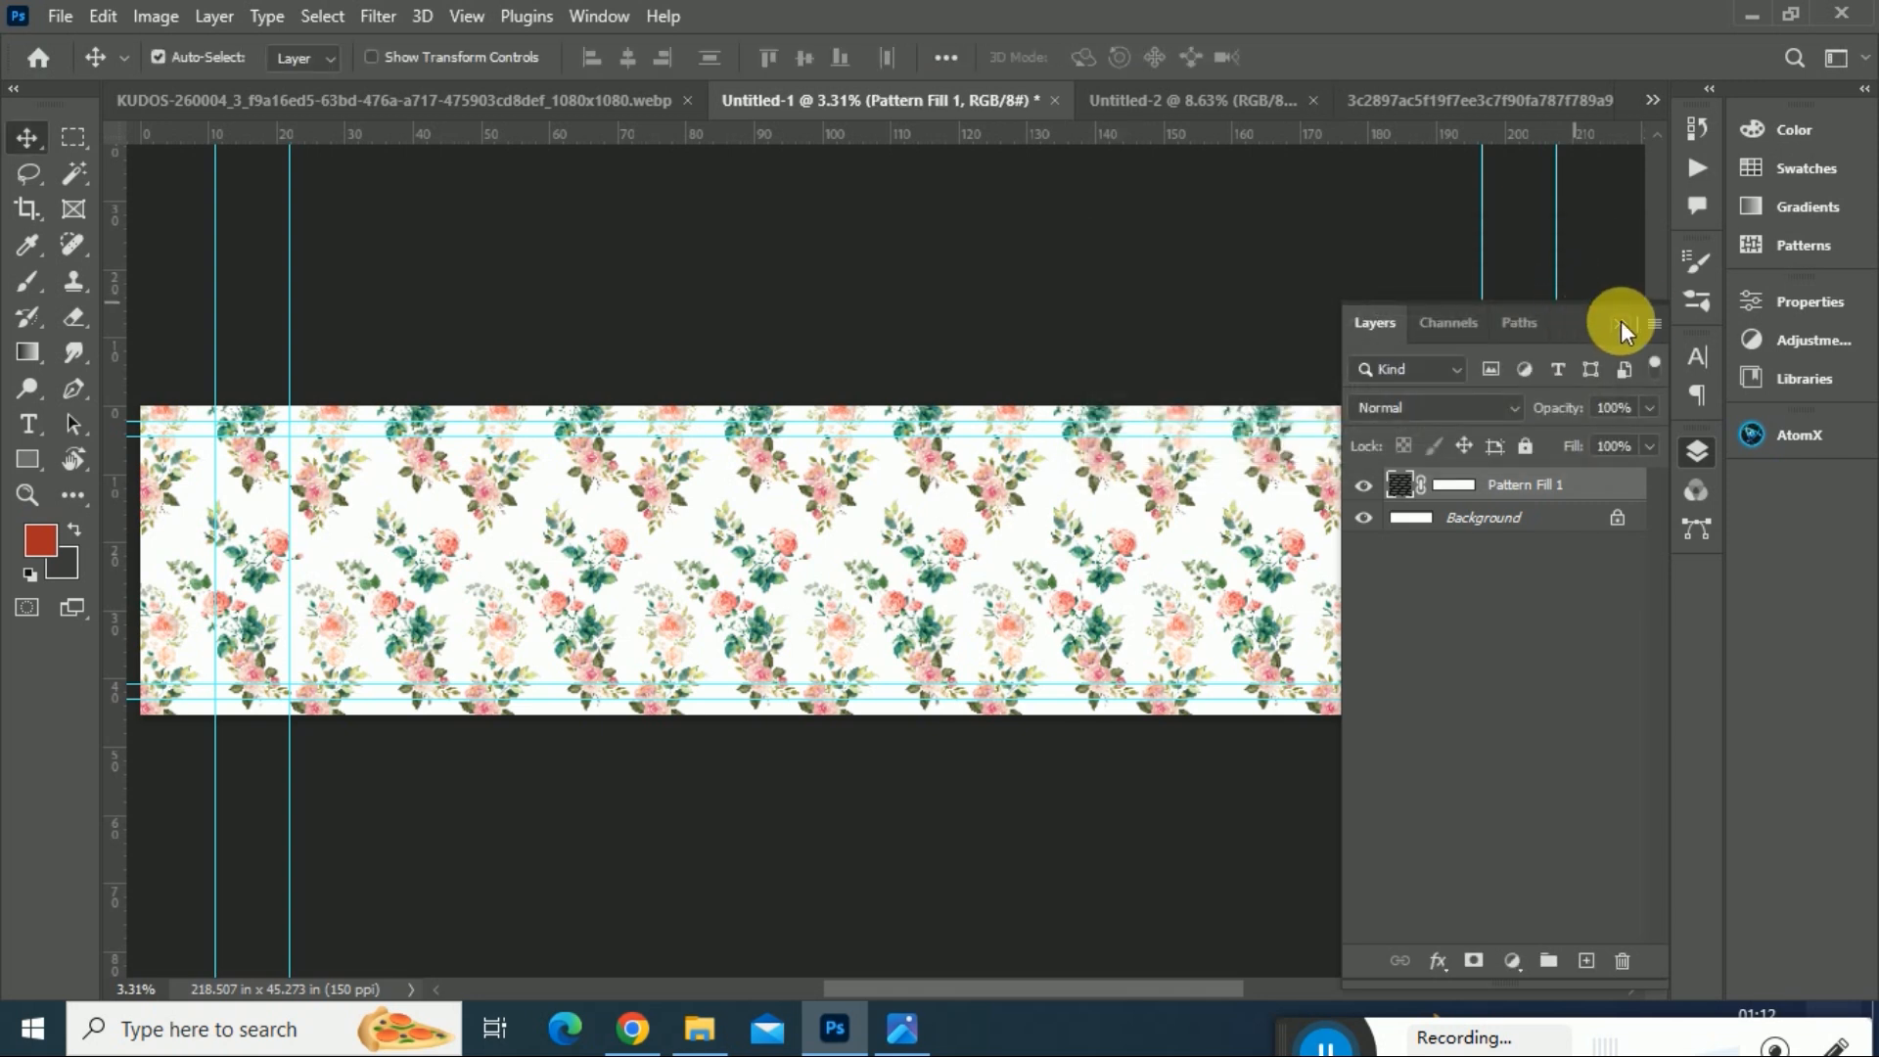
# - Add an empty layer between the white background and the floral pattern fill
pyautogui.click(1619, 321)
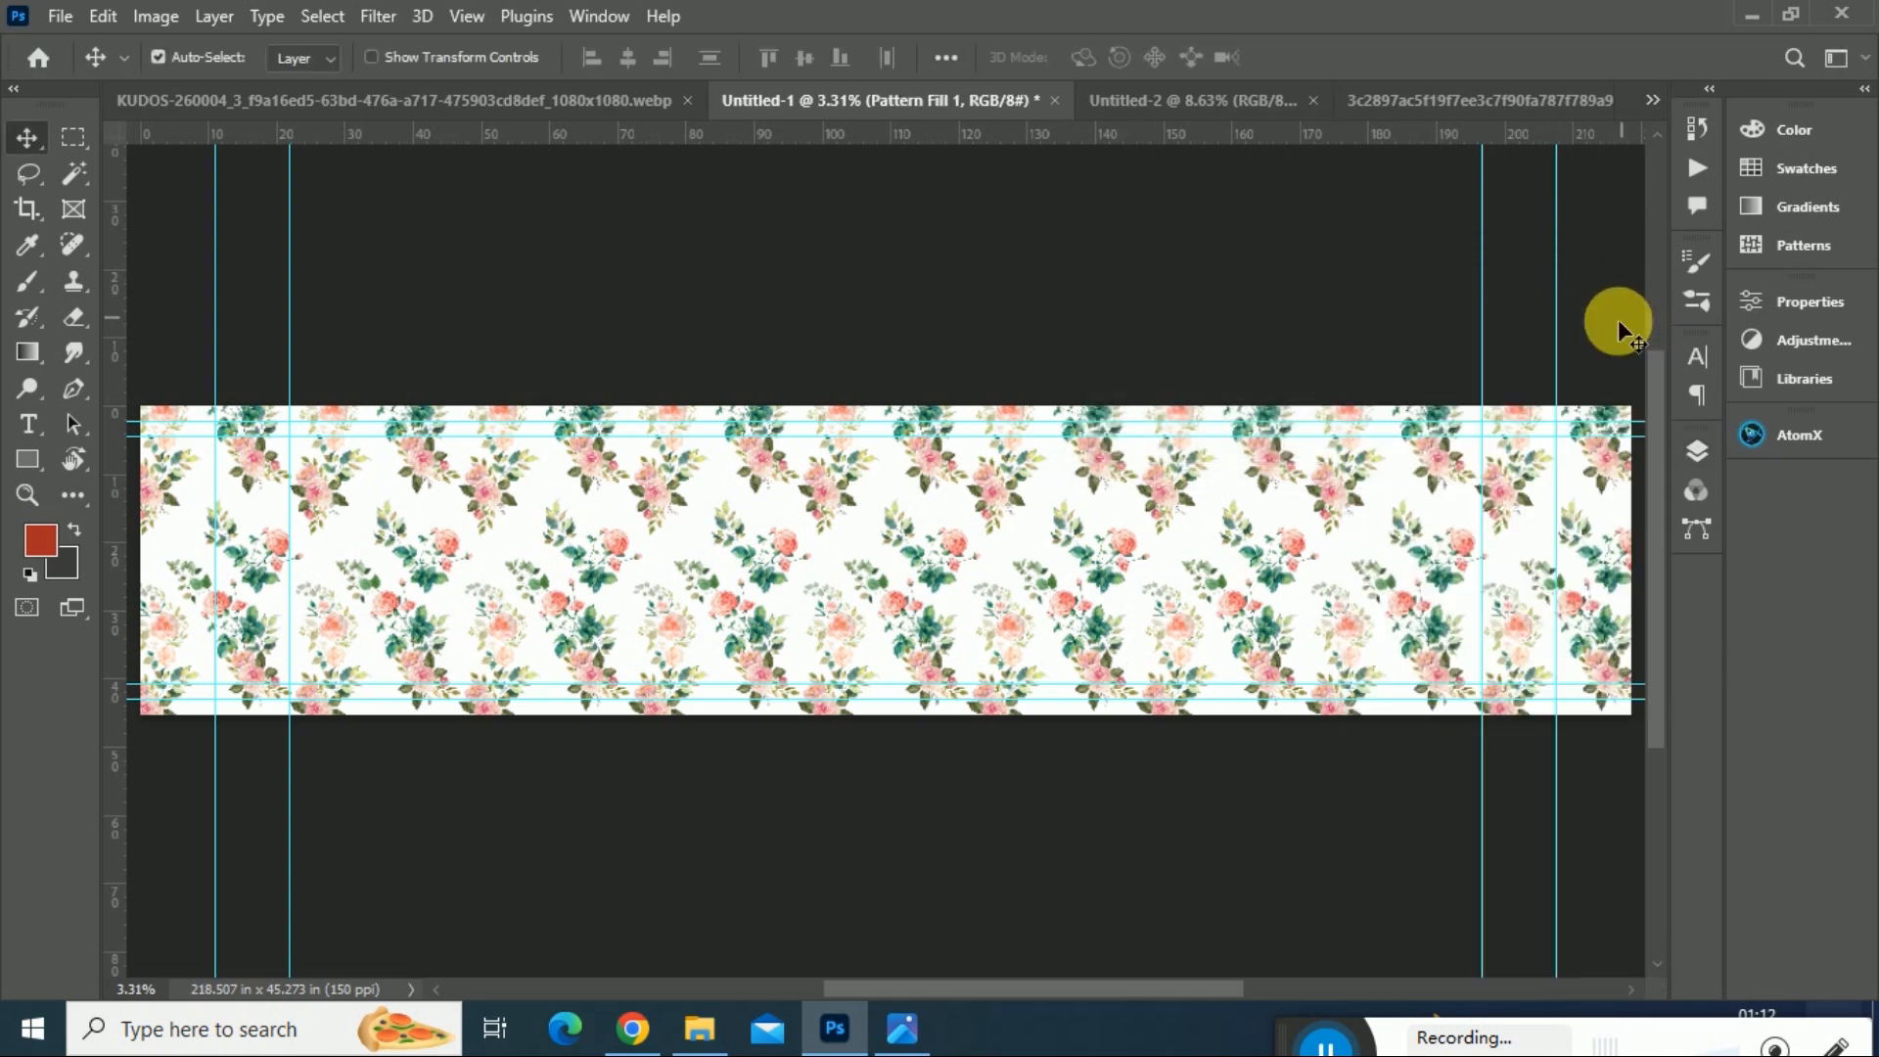
pyautogui.click(1691, 454)
pyautogui.click(1552, 517)
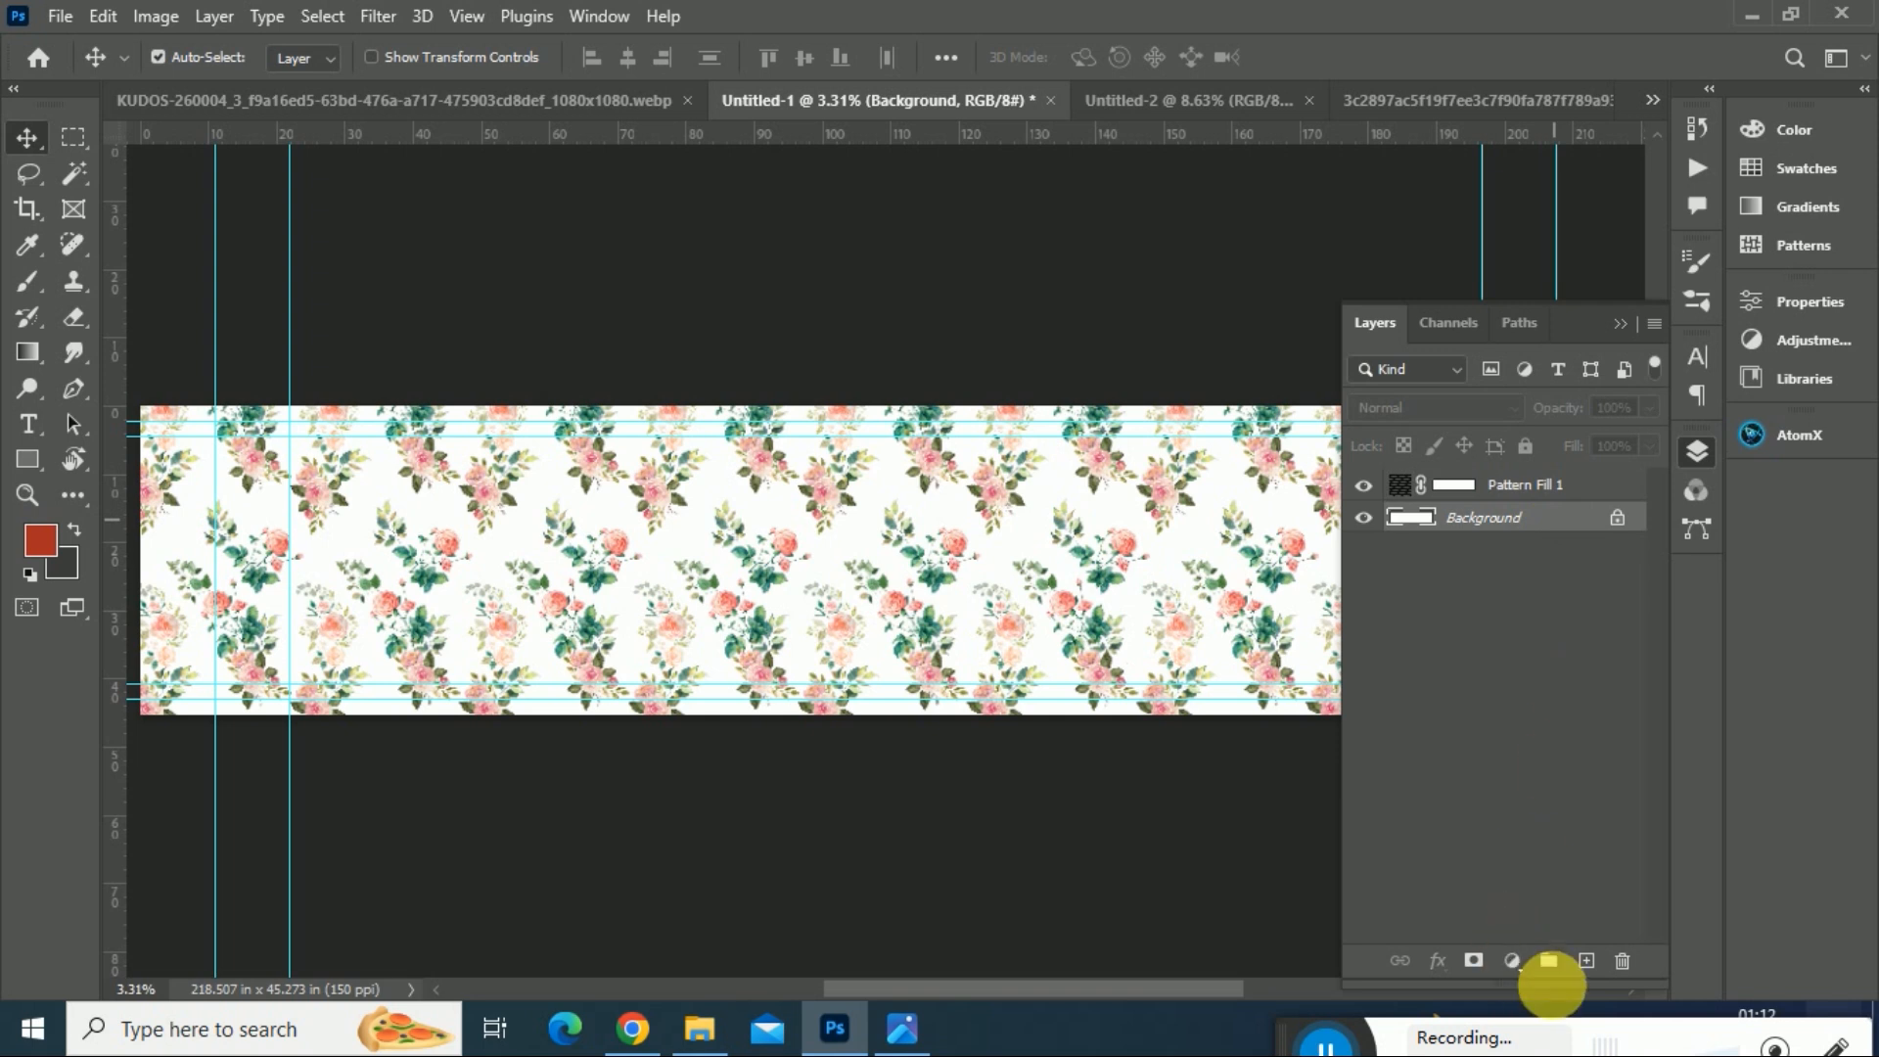
pyautogui.click(1587, 962)
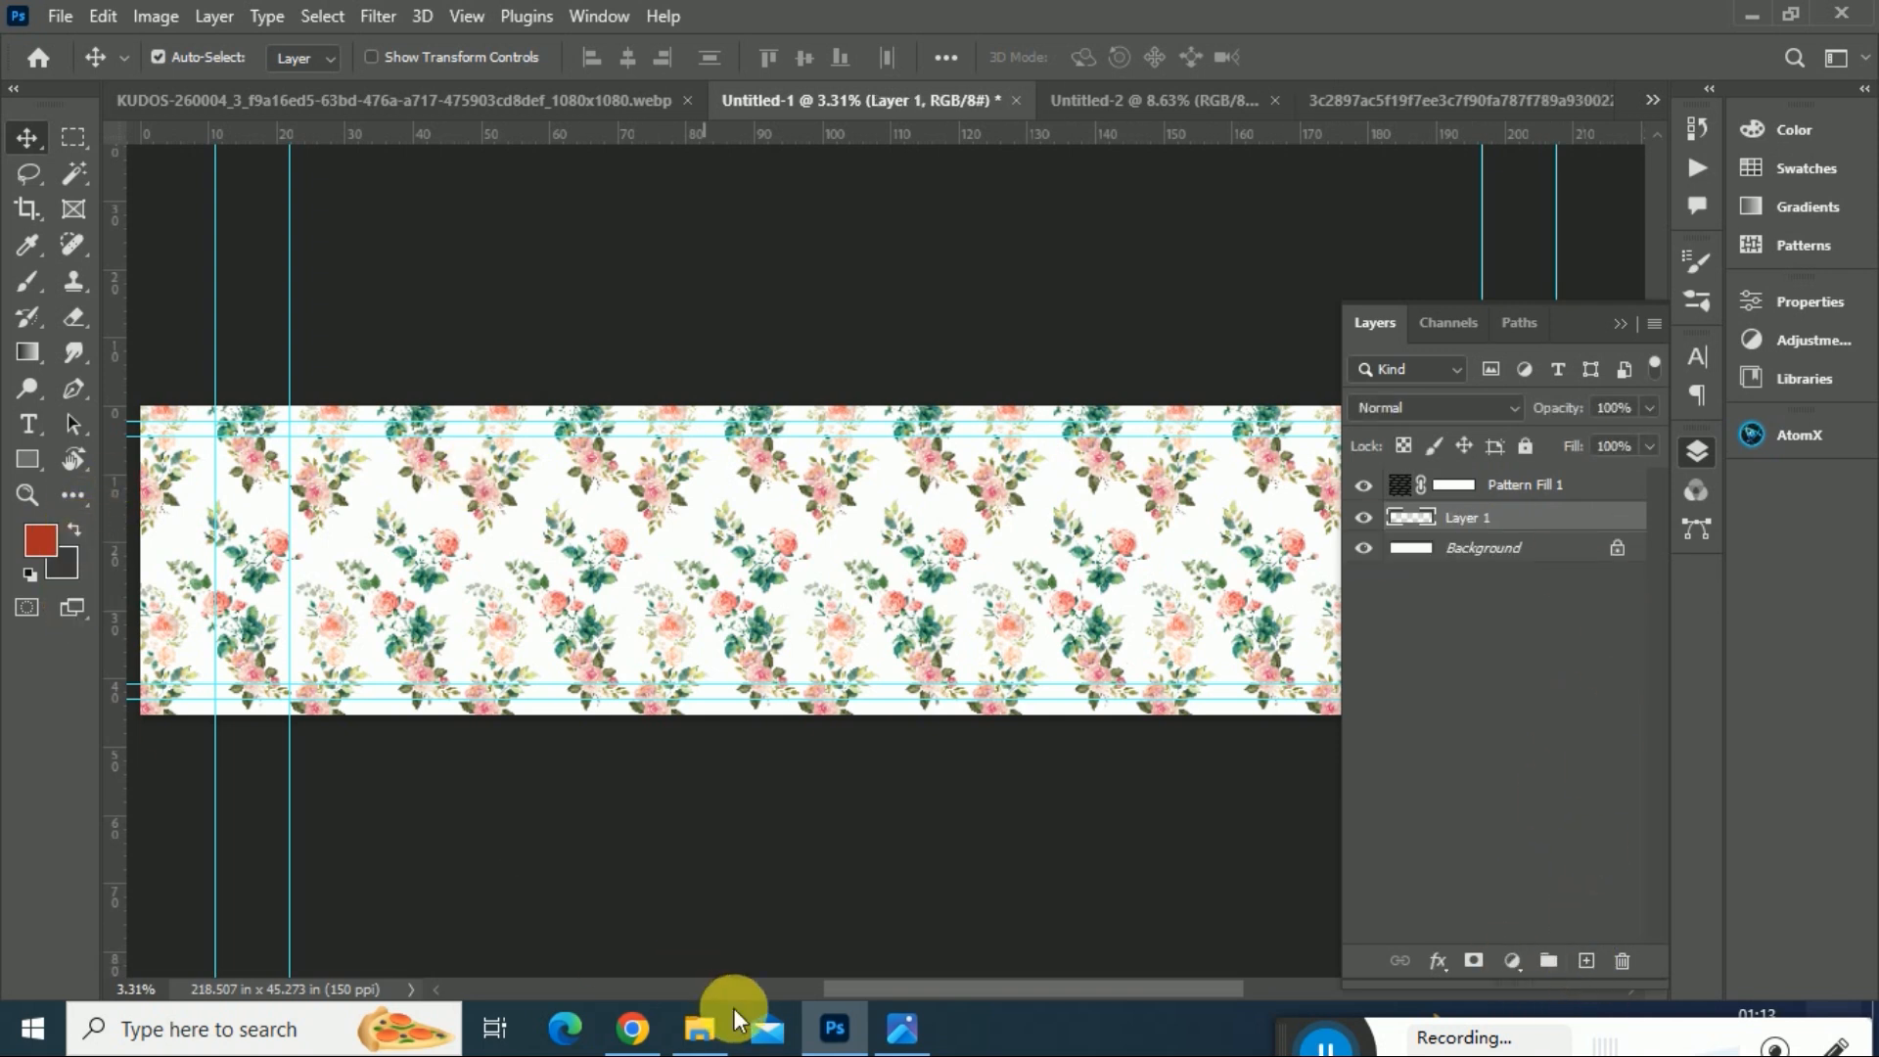
# - Copy the China blue hex code from the Google results in Chrome and set Photoshop's foreground color to 8a9db3
pyautogui.moveTo(636, 1032)
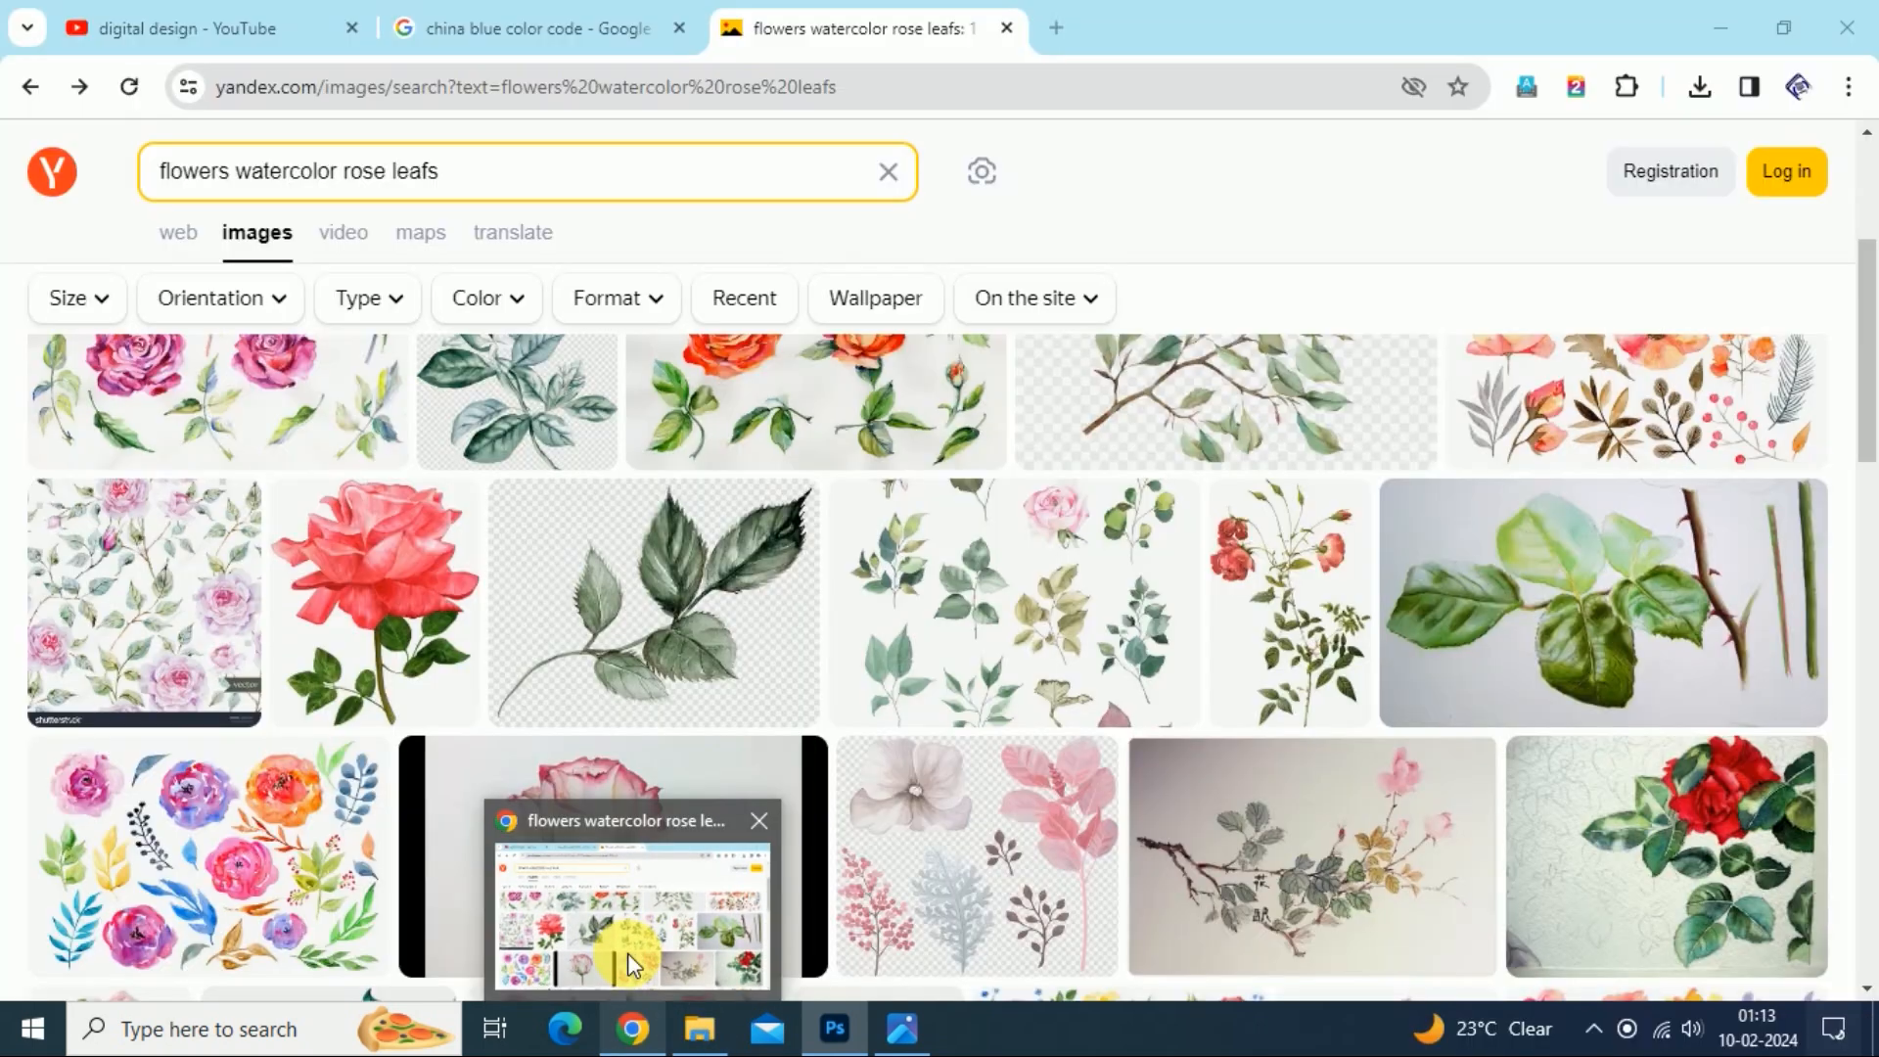
pyautogui.click(627, 964)
pyautogui.click(557, 25)
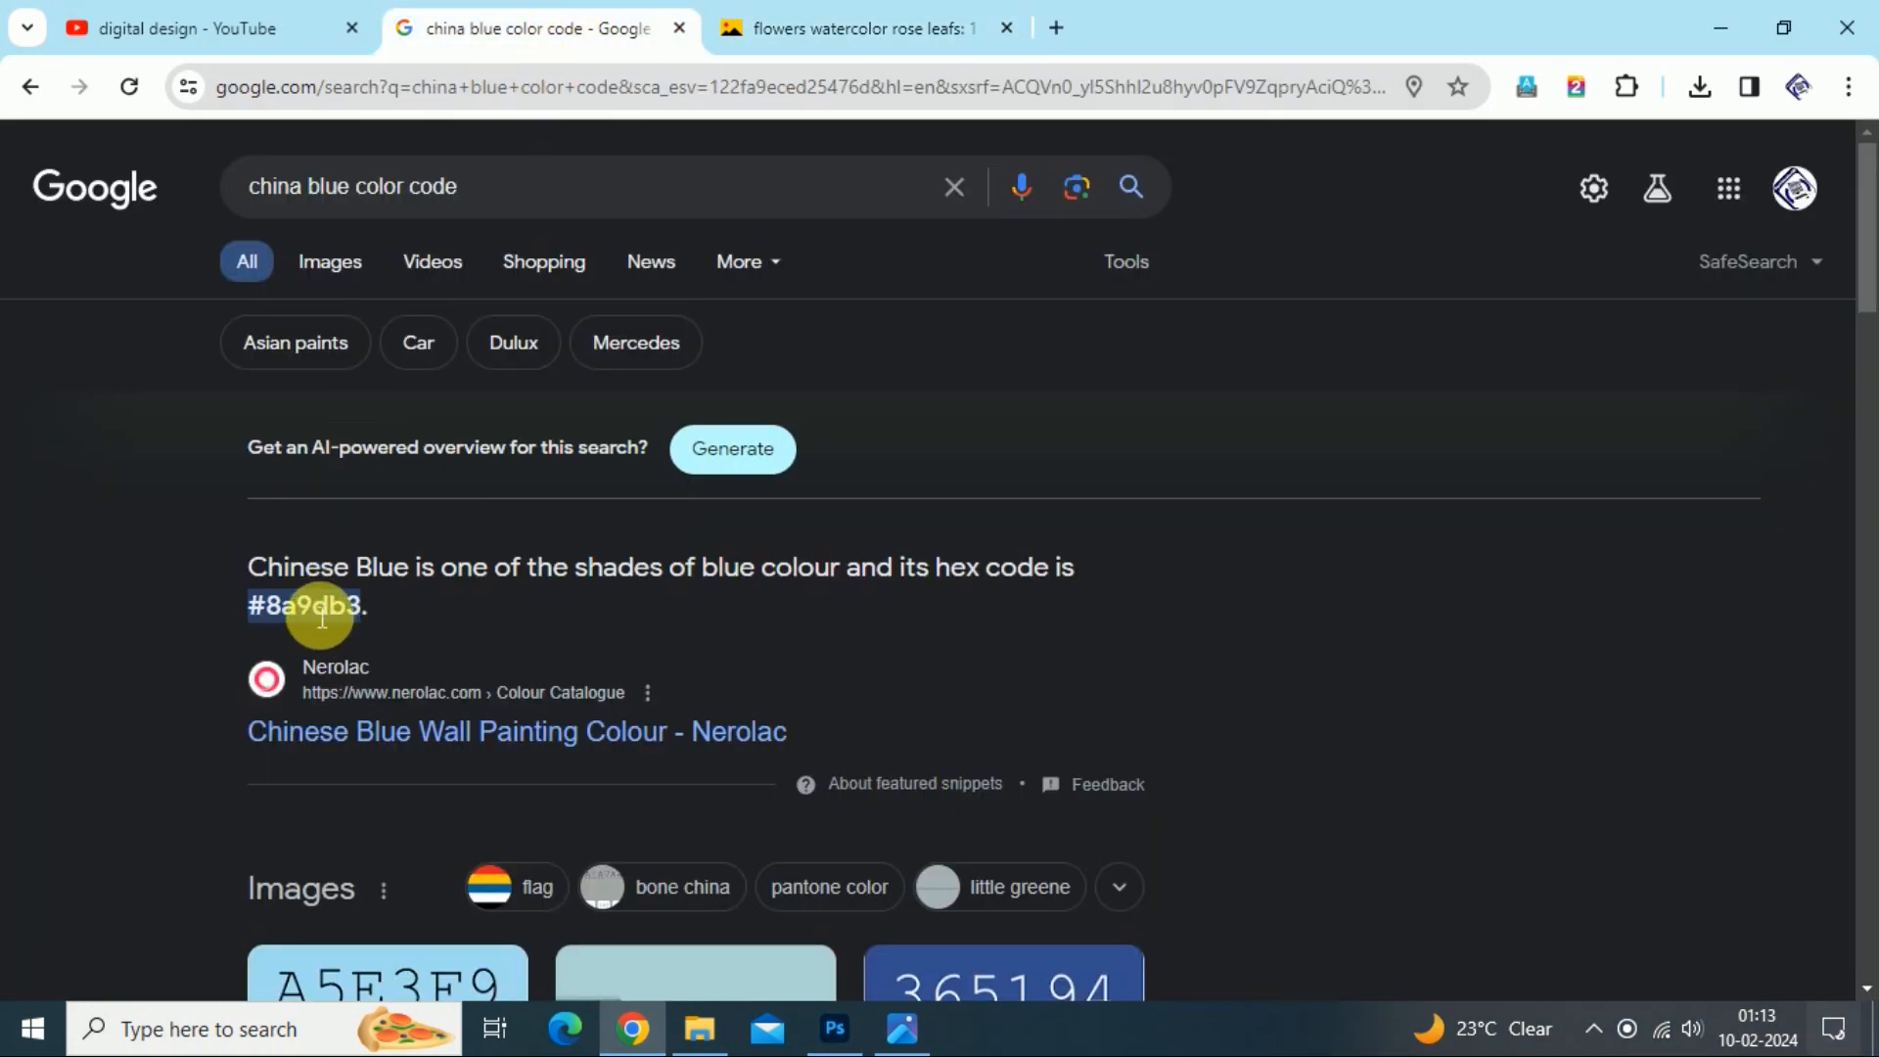
pyautogui.click(835, 1027)
pyautogui.click(34, 541)
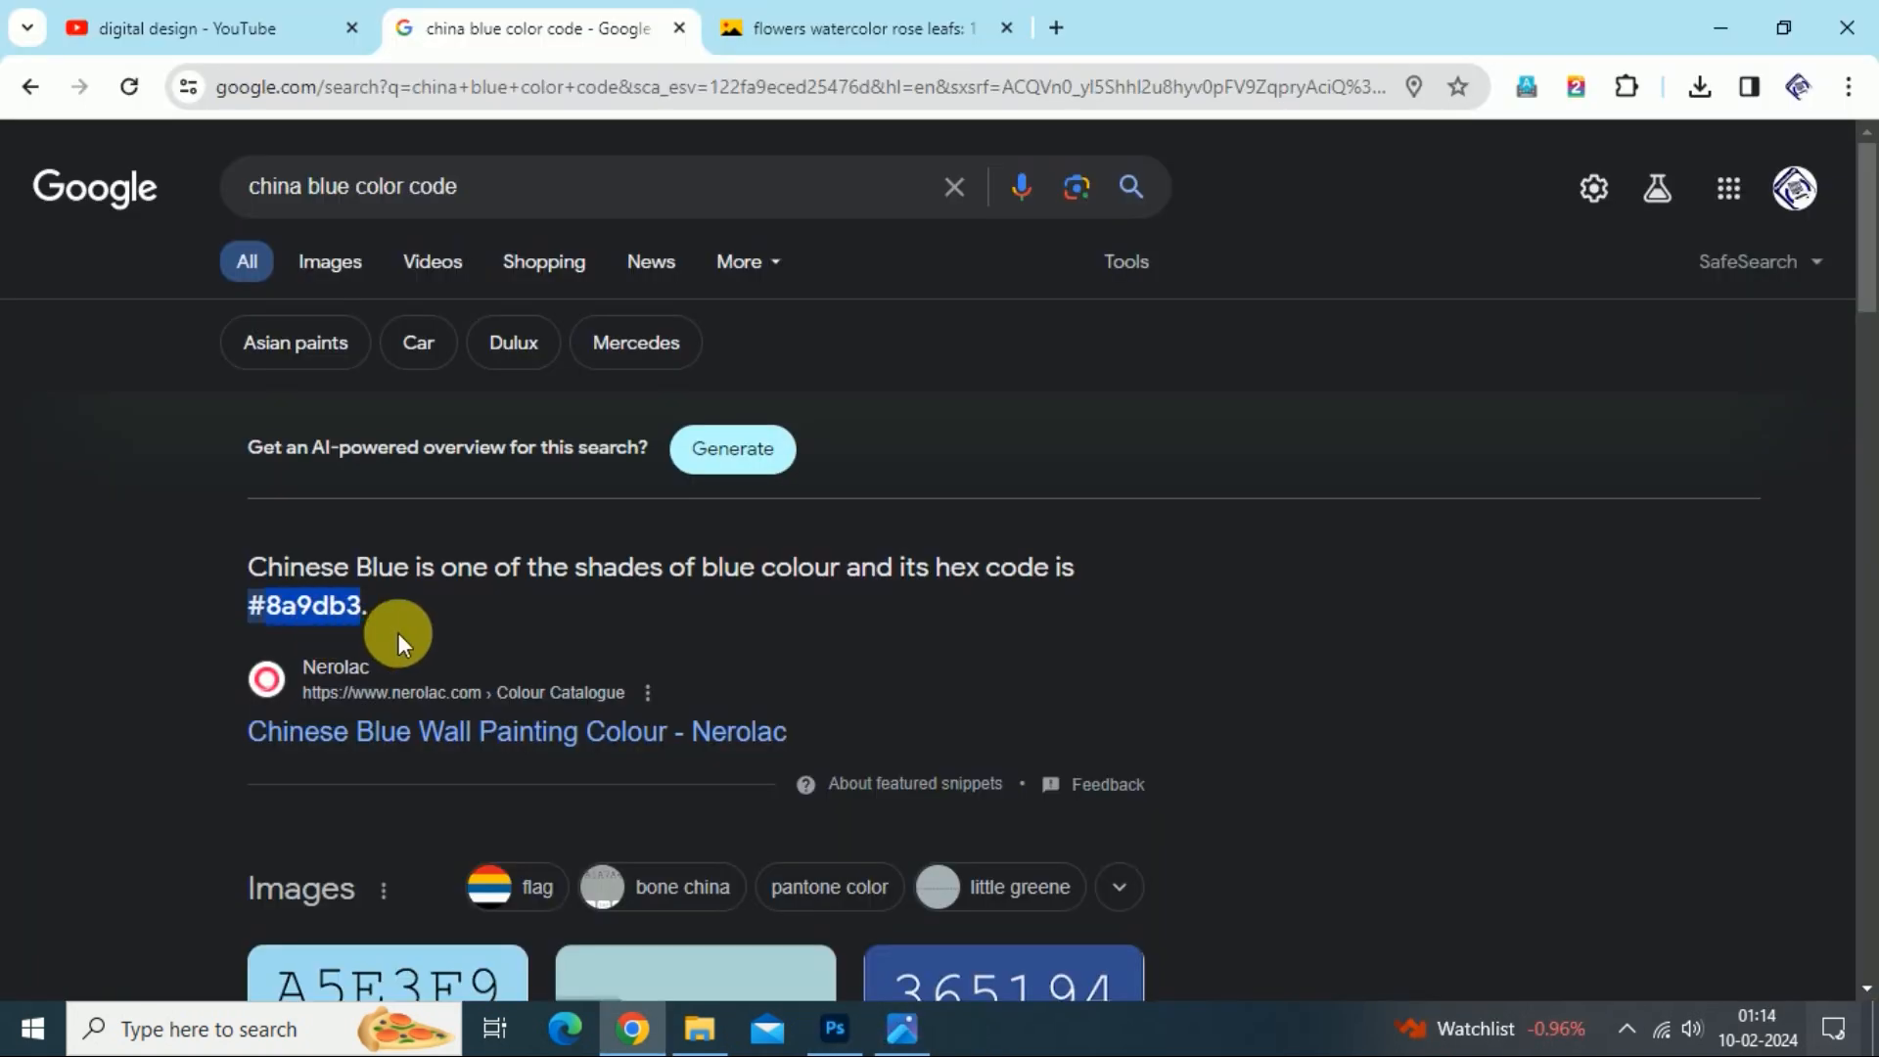
pyautogui.click(835, 1027)
pyautogui.write('8a9db3')
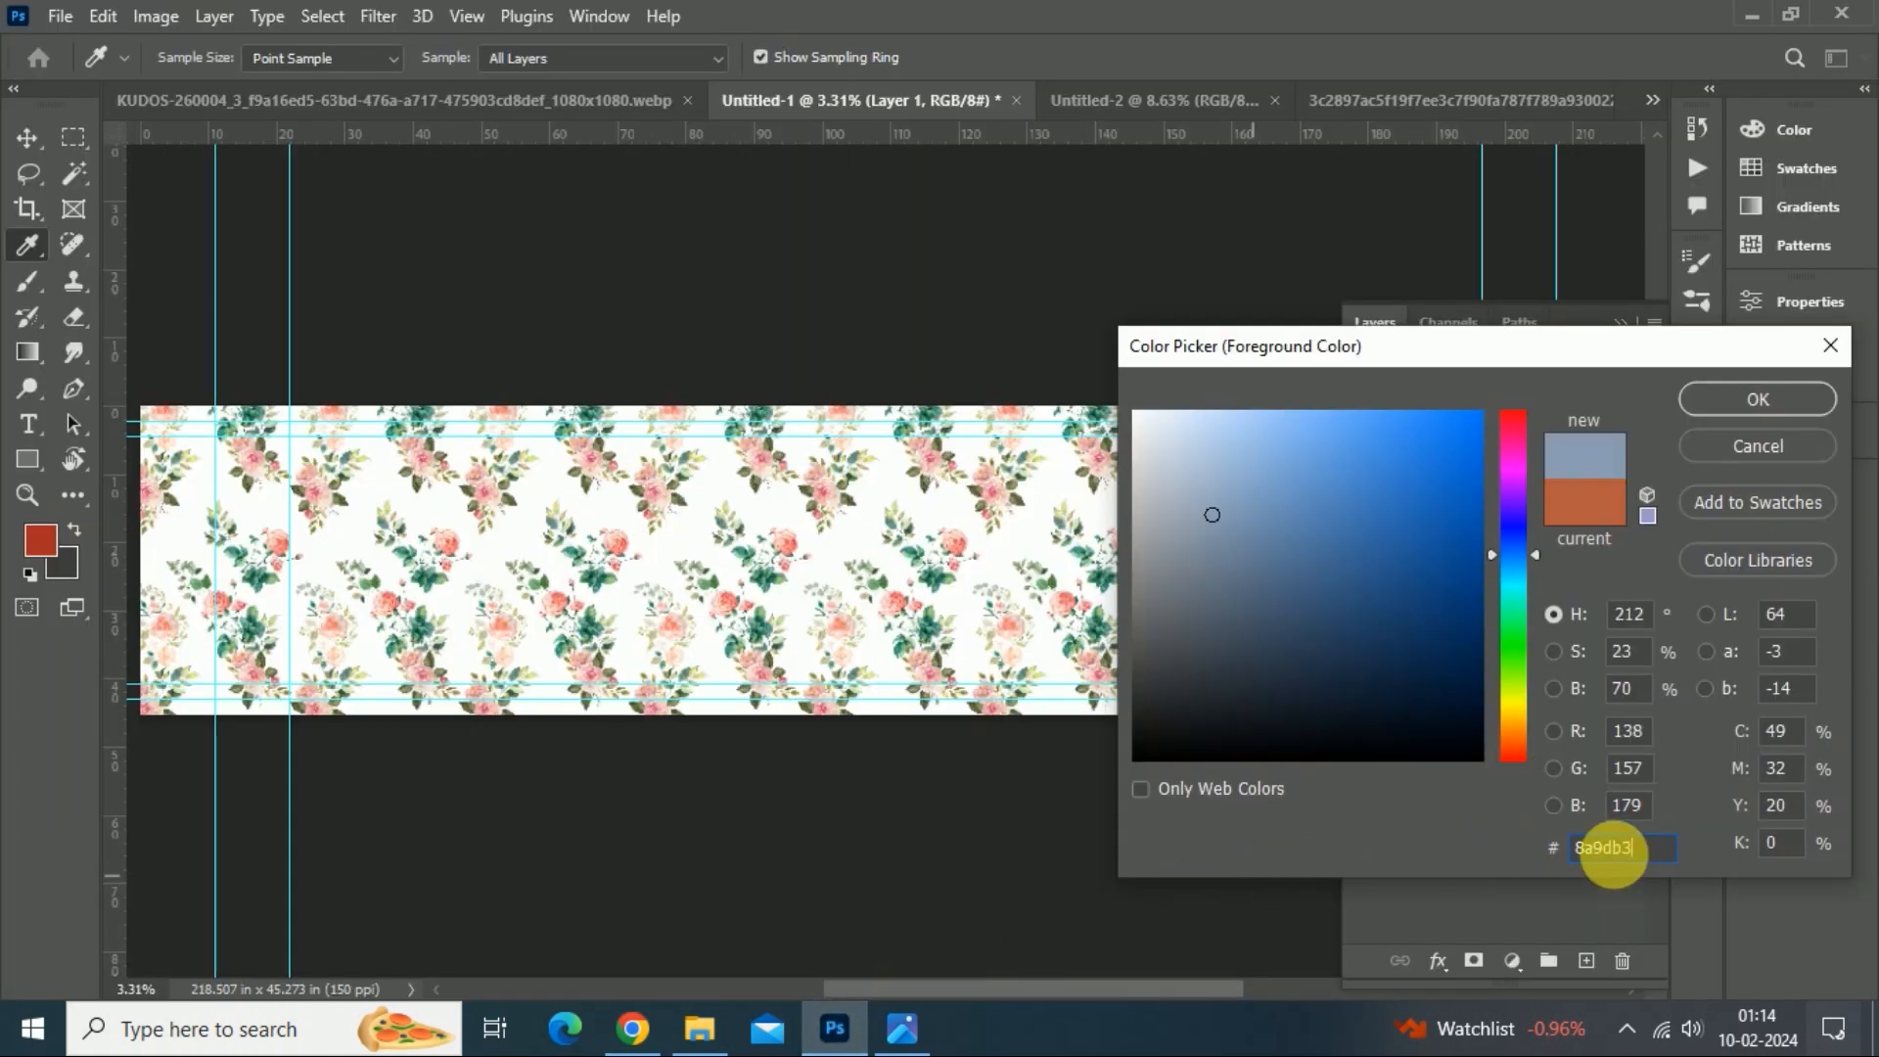
pyautogui.click(1745, 393)
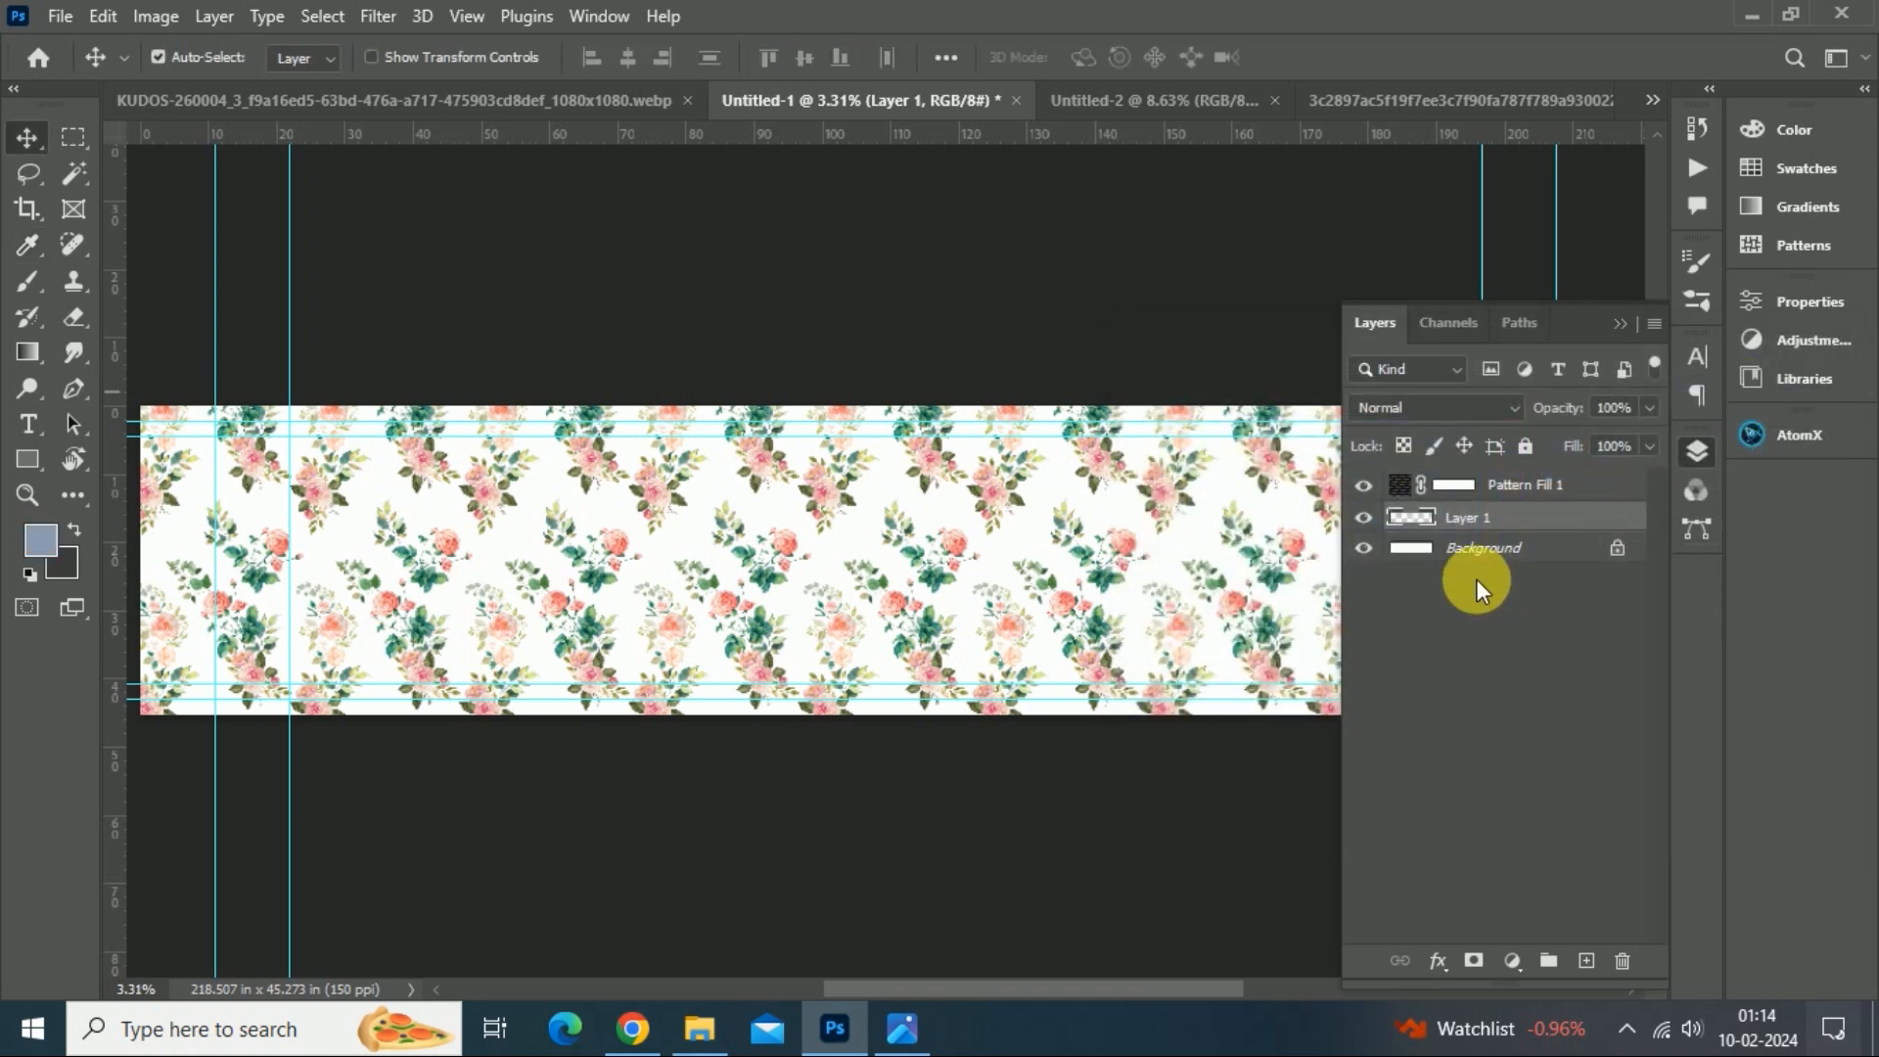
# - Fill Layer 1 beneath the floral pattern with the blue foreground color and check the result up close
pyautogui.hotkey('alt', 'BackSpace')
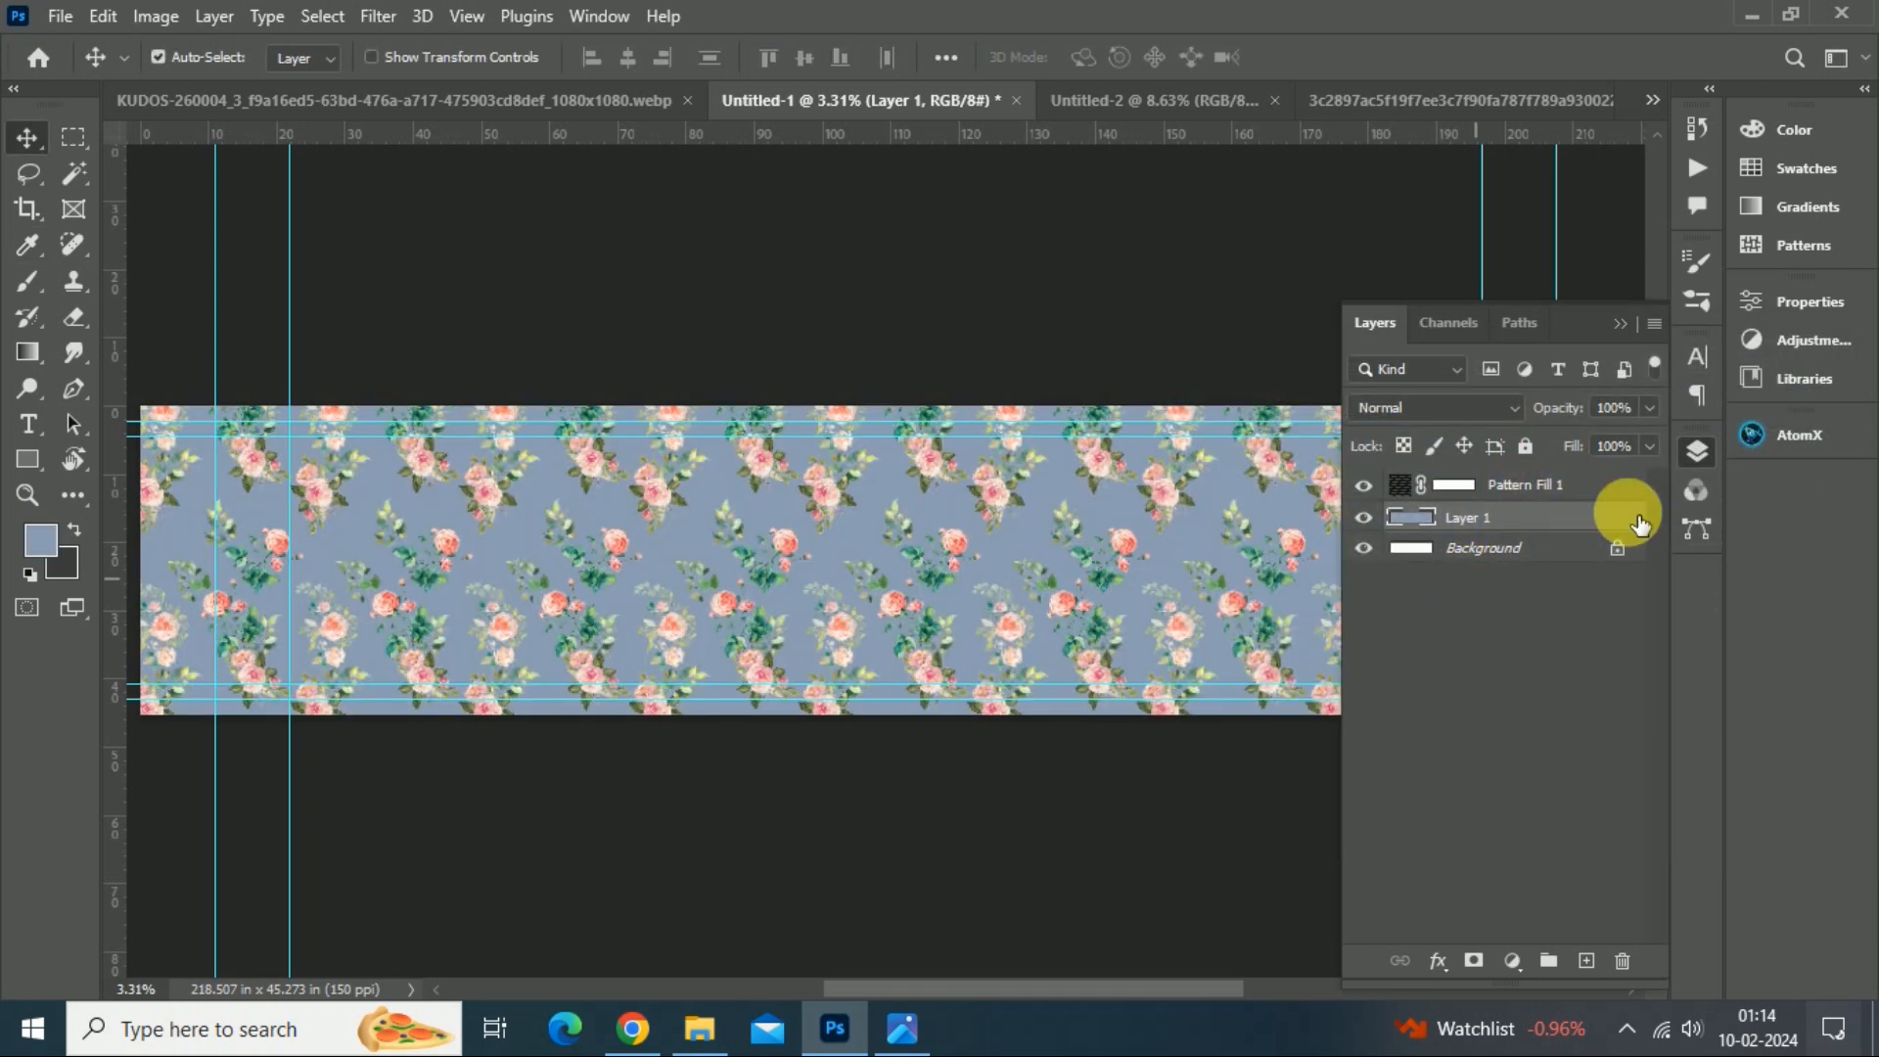
pyautogui.hotkey('ctrl', '+')
pyautogui.hotkey('ctrl', '+')
pyautogui.hotkey('ctrl', '+')
pyautogui.hotkey('ctrl', '+')
pyautogui.hotkey('ctrl', '+')
pyautogui.hotkey('ctrl', '+')
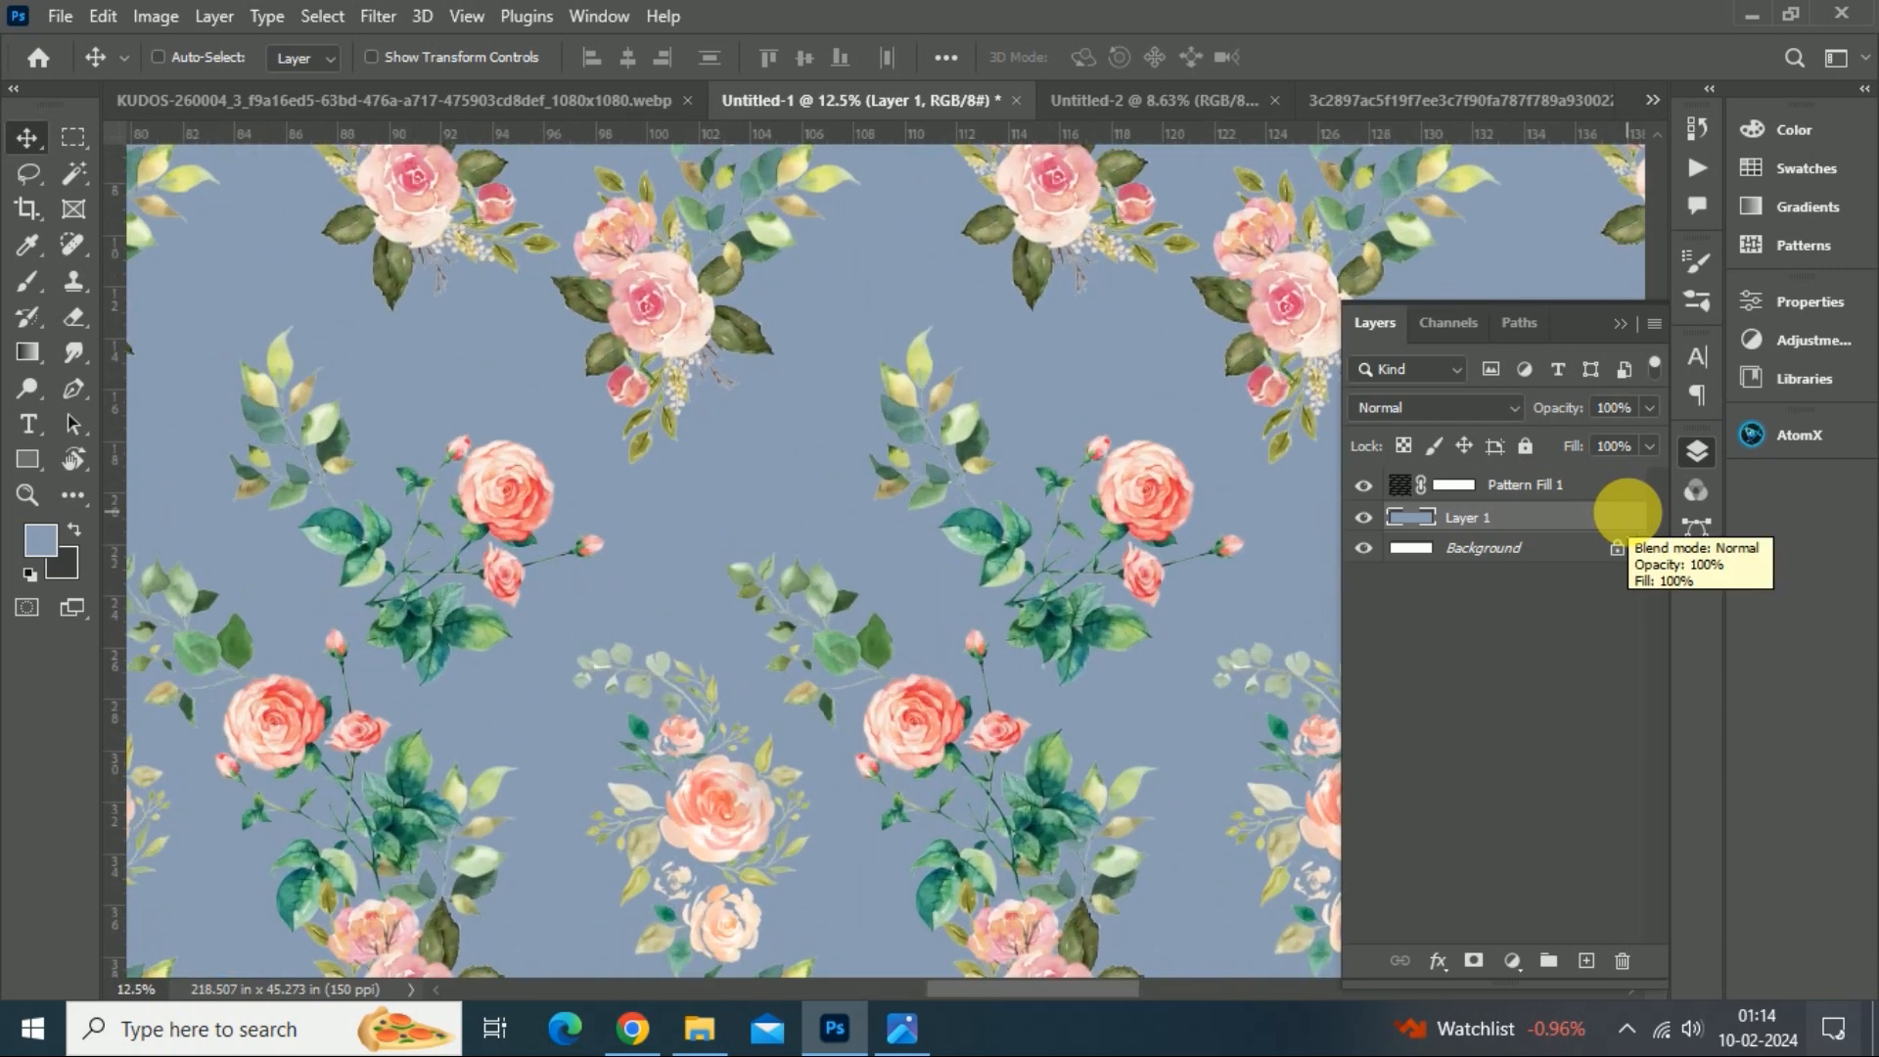
pyautogui.hotkey('ctrl', '+')
pyautogui.hotkey('ctrl', '0')
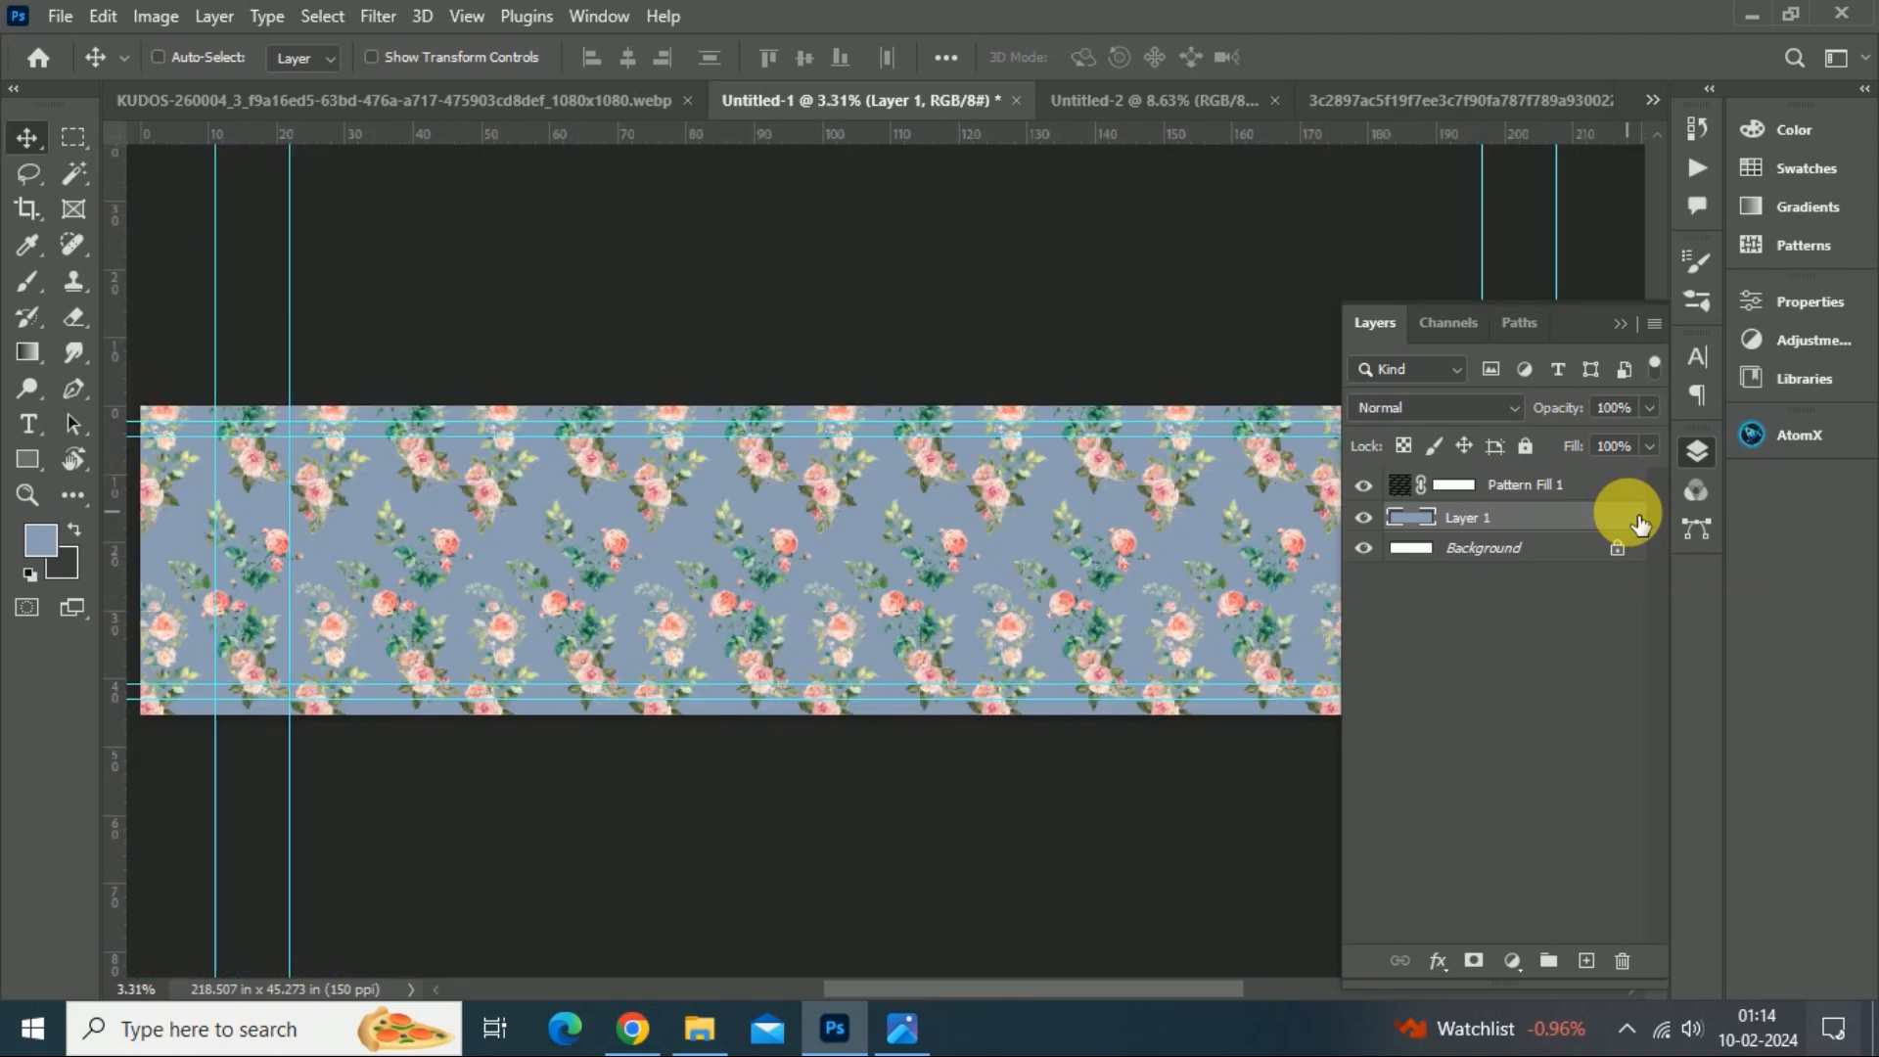
# - Rasterize the Pattern Fill 1 layer
pyautogui.click(1570, 485)
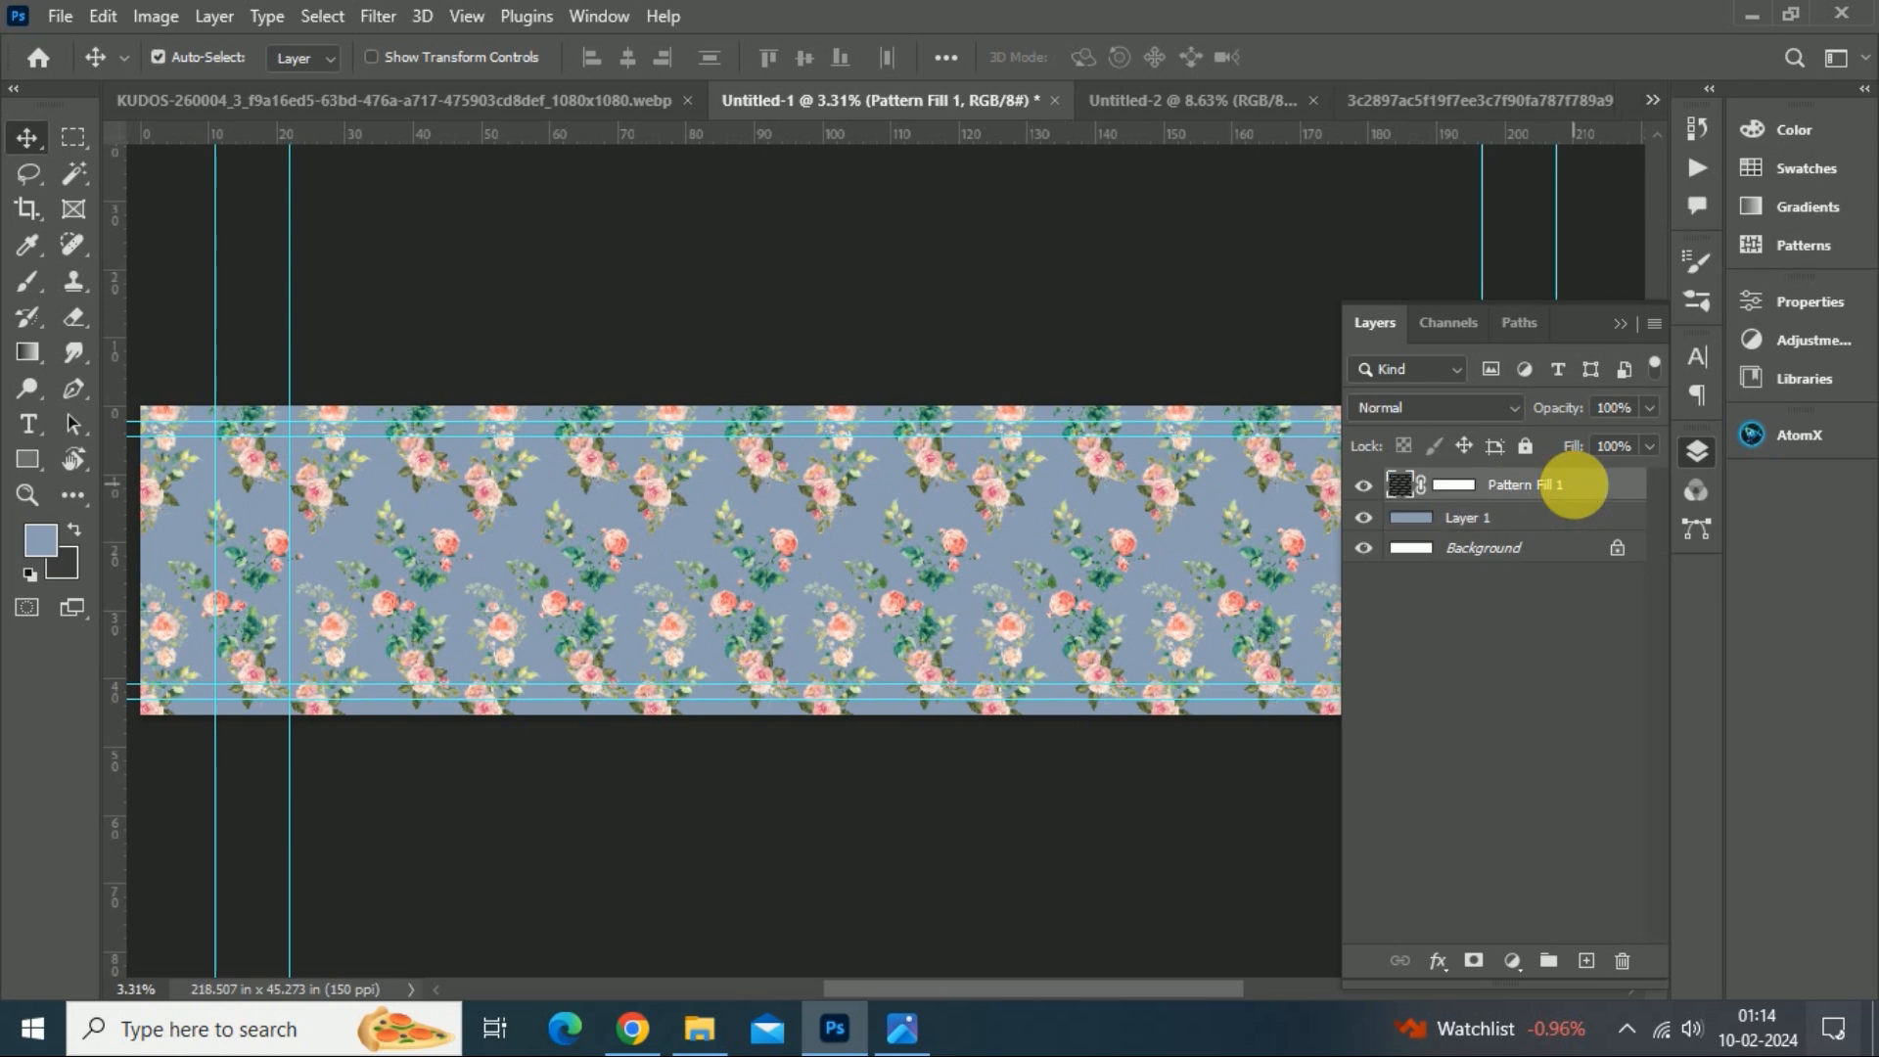
pyautogui.rightClick(1583, 489)
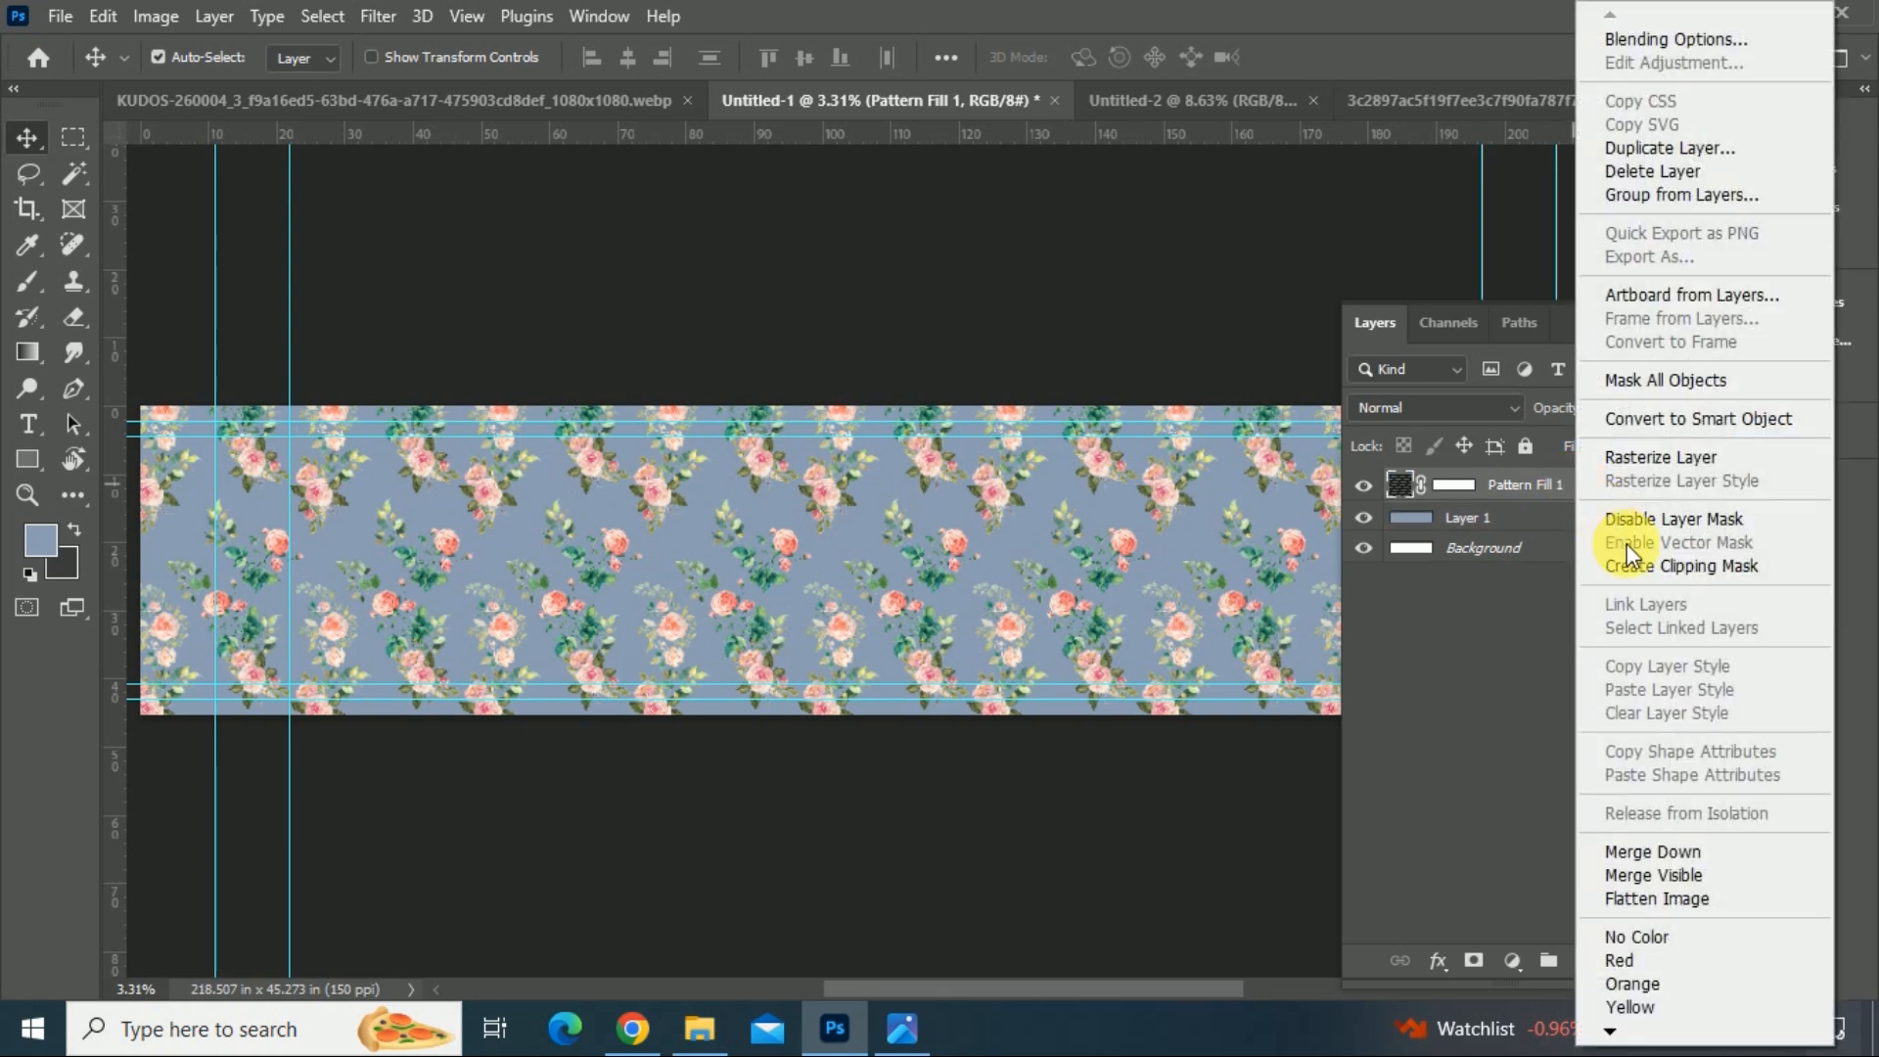
pyautogui.click(1696, 457)
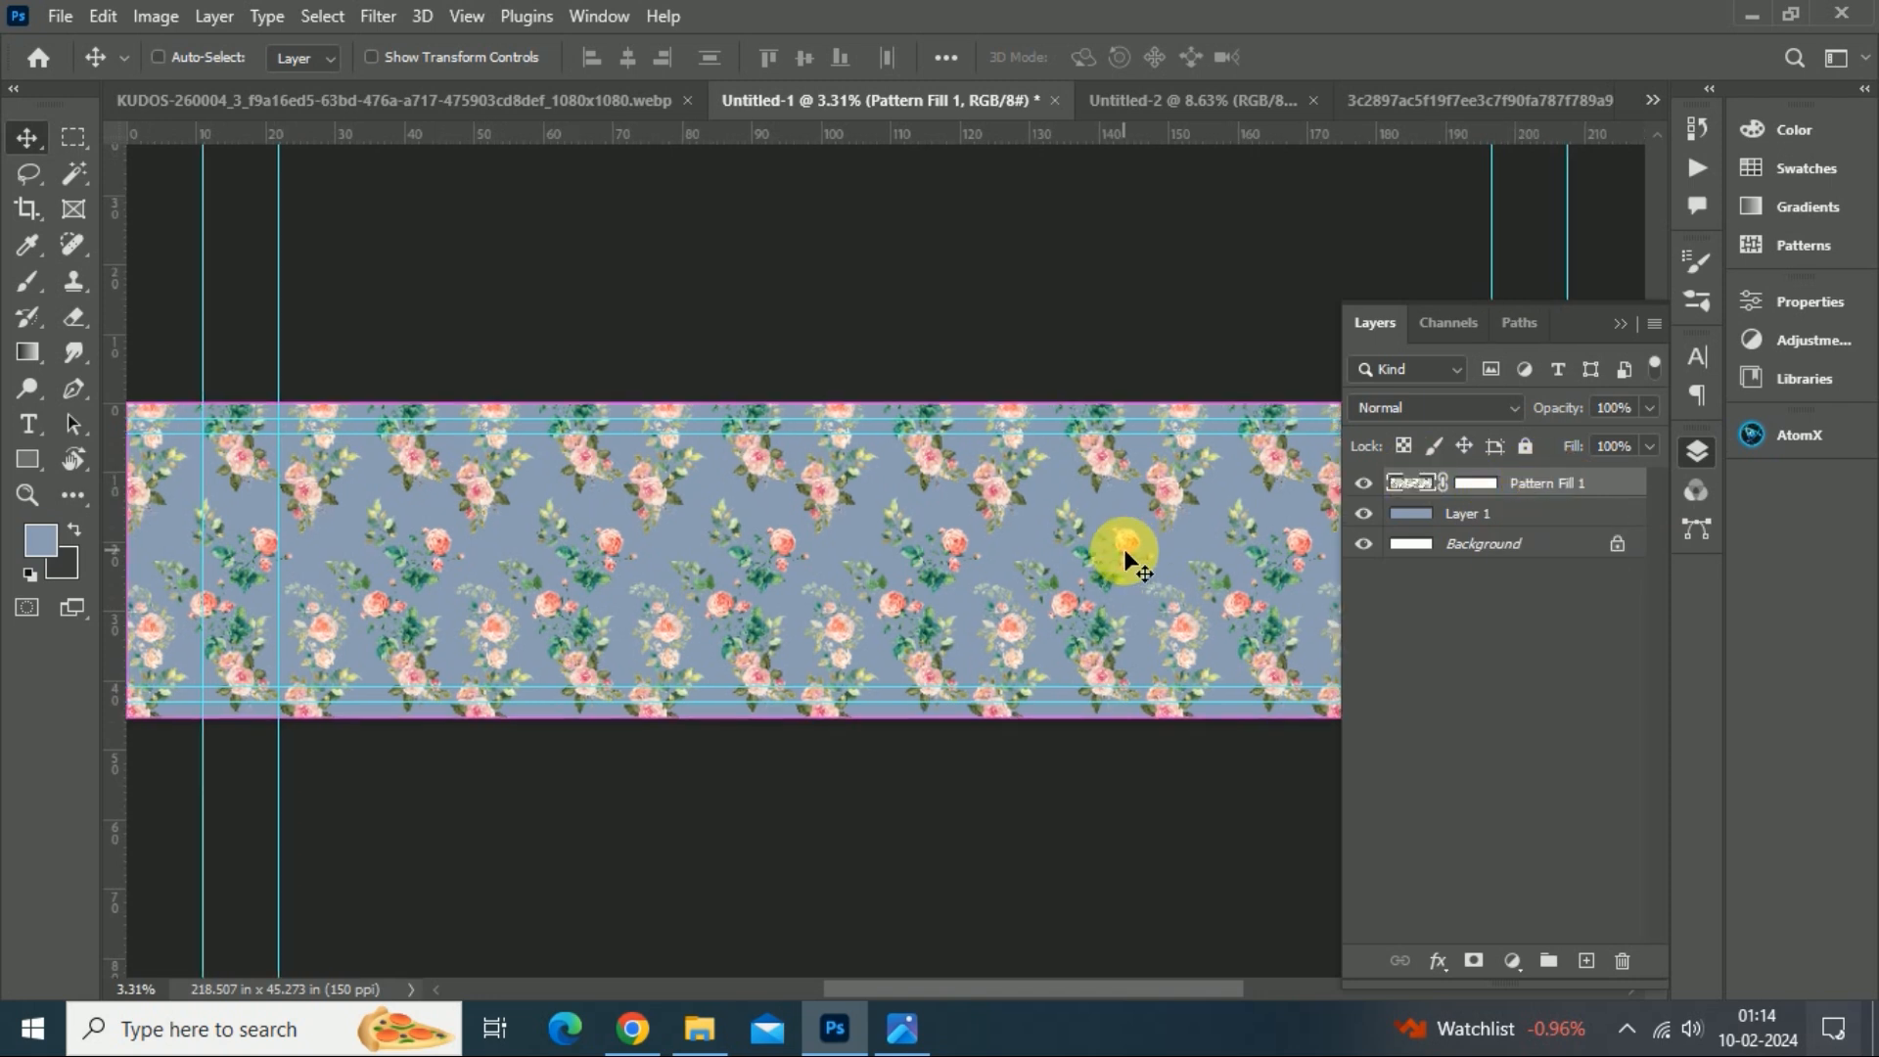
# - Set the blend mode of the rasterized floral layer, Pattern Fill 1, to Hard Light
pyautogui.hotkey('ctrl', '+')
pyautogui.hotkey('ctrl', '+')
pyautogui.hotkey('ctrl', '+')
pyautogui.hotkey('ctrl', '+')
pyautogui.hotkey('ctrl', '+')
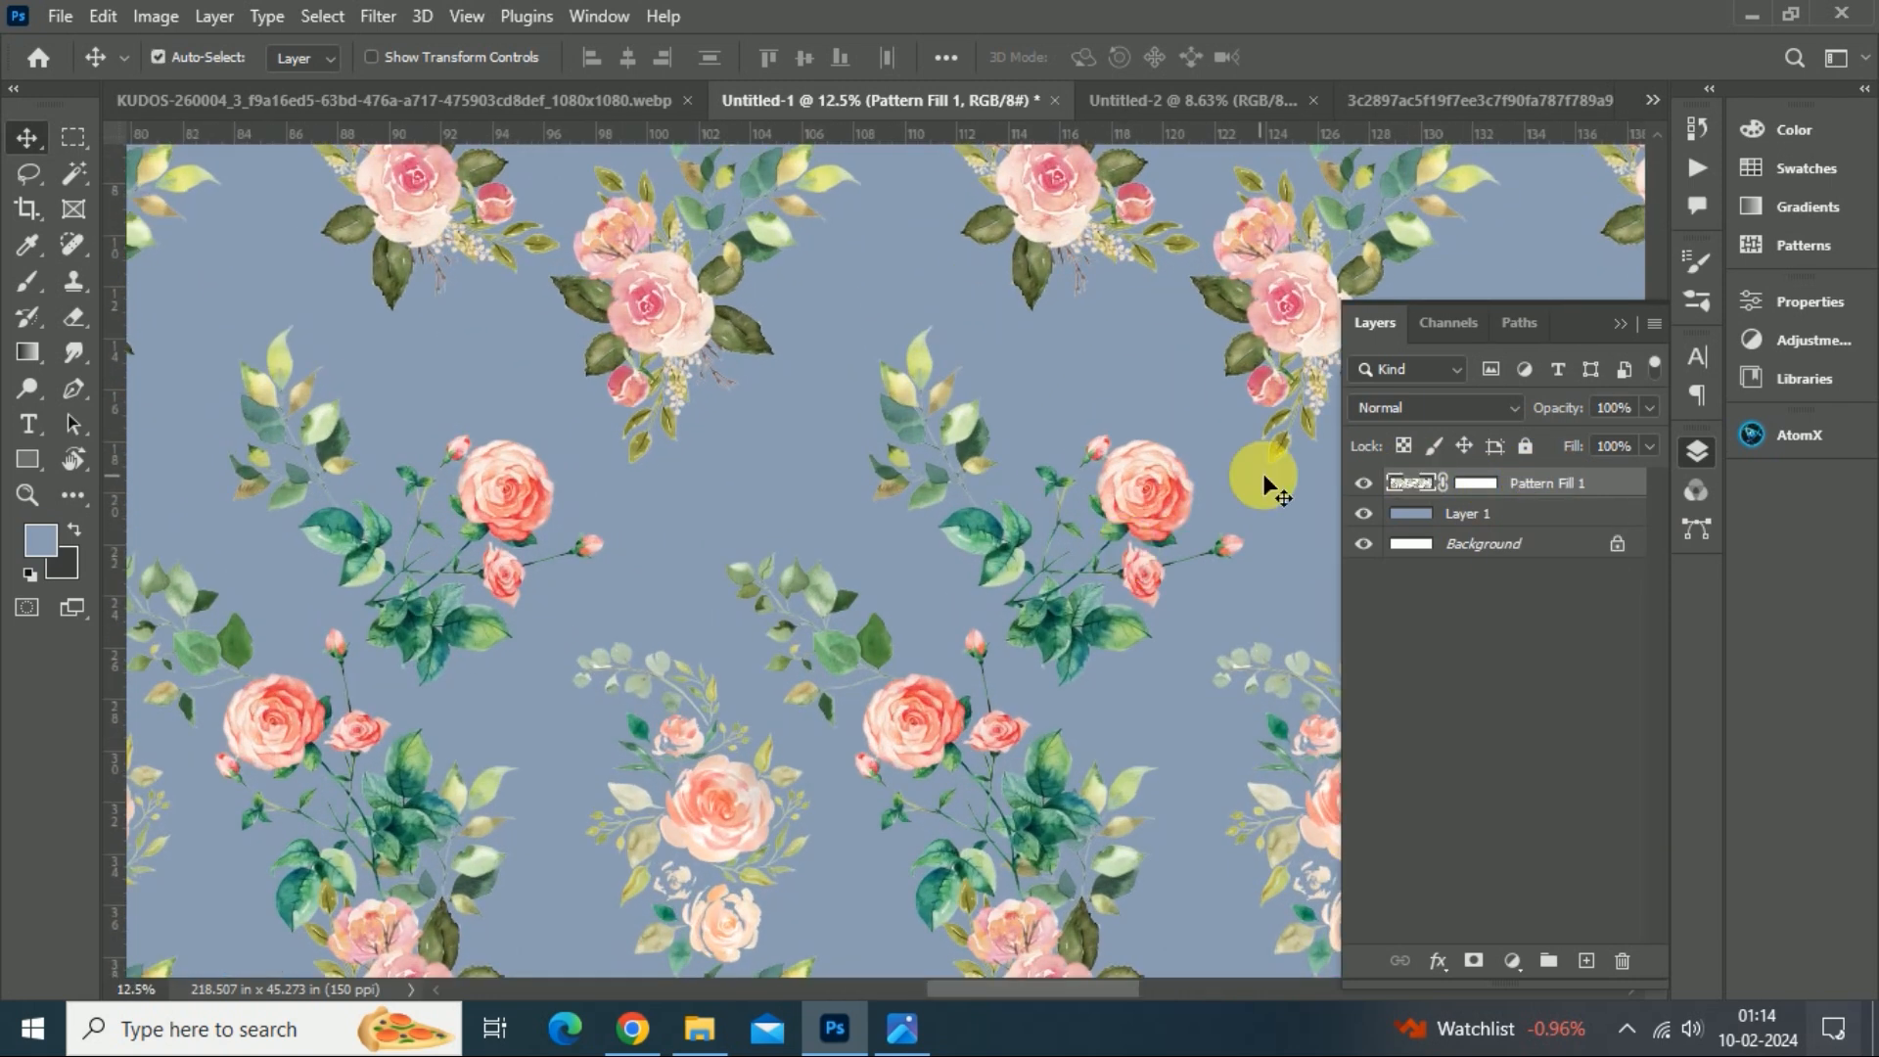
pyautogui.click(1453, 407)
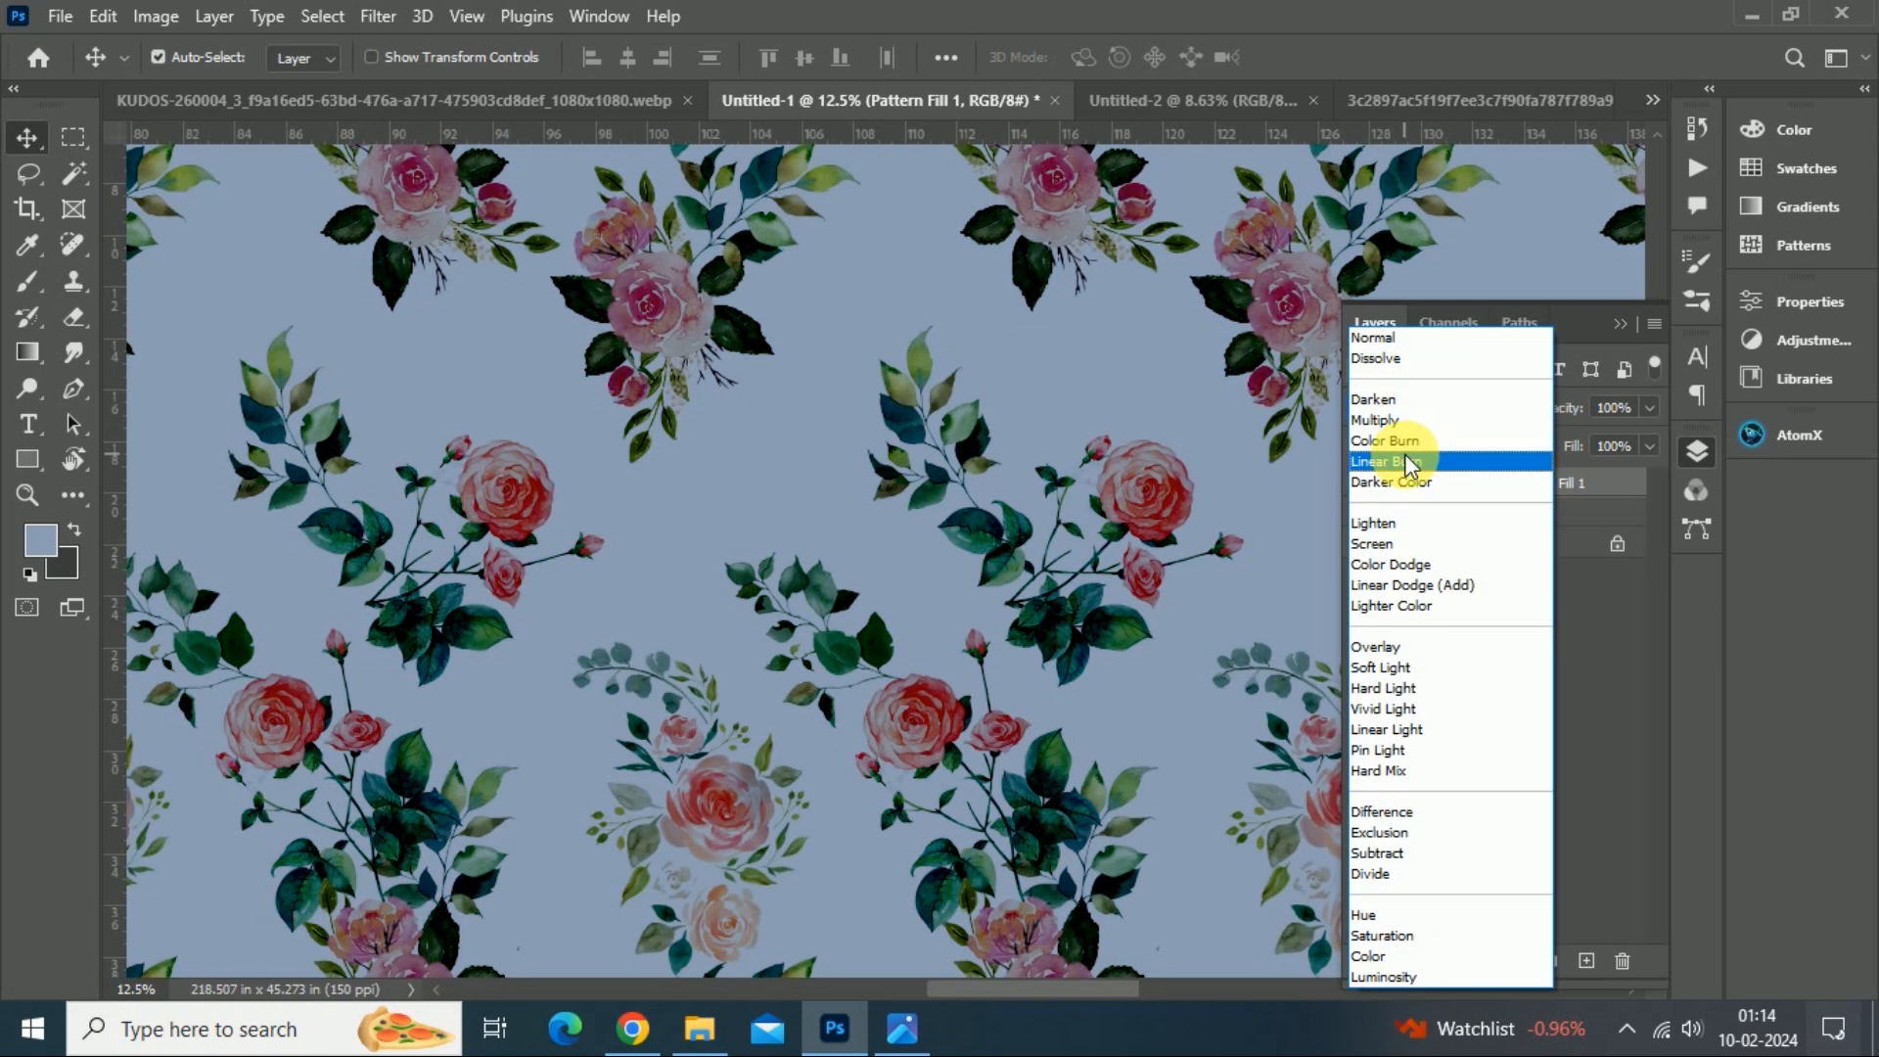
pyautogui.click(1388, 688)
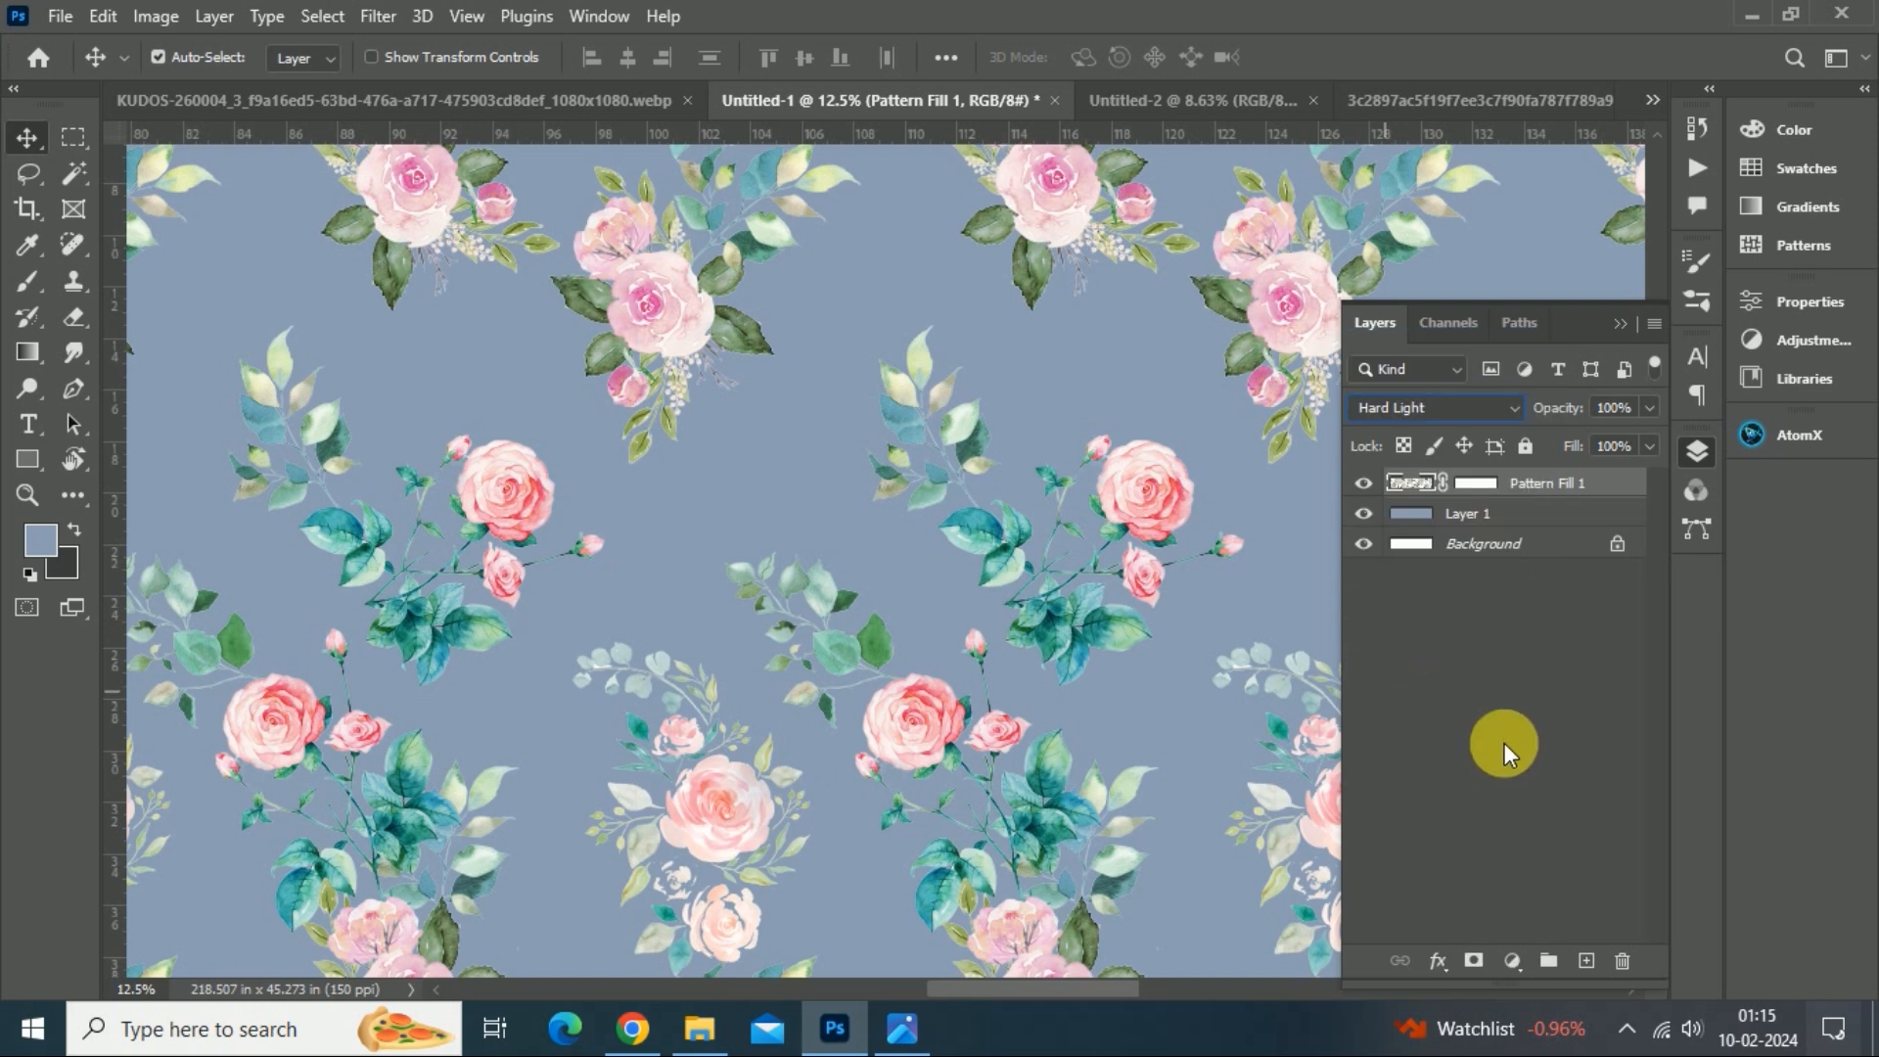
# - Duplicate the Hard Light floral layer to intensify the print and provide a second set of flowers
pyautogui.hotkey('ctrl', '0')
pyautogui.hotkey('ctrl', '+')
pyautogui.hotkey('ctrl', '+')
pyautogui.hotkey('ctrl', '+')
pyautogui.hotkey('ctrl', '+')
pyautogui.hotkey('ctrl', '+')
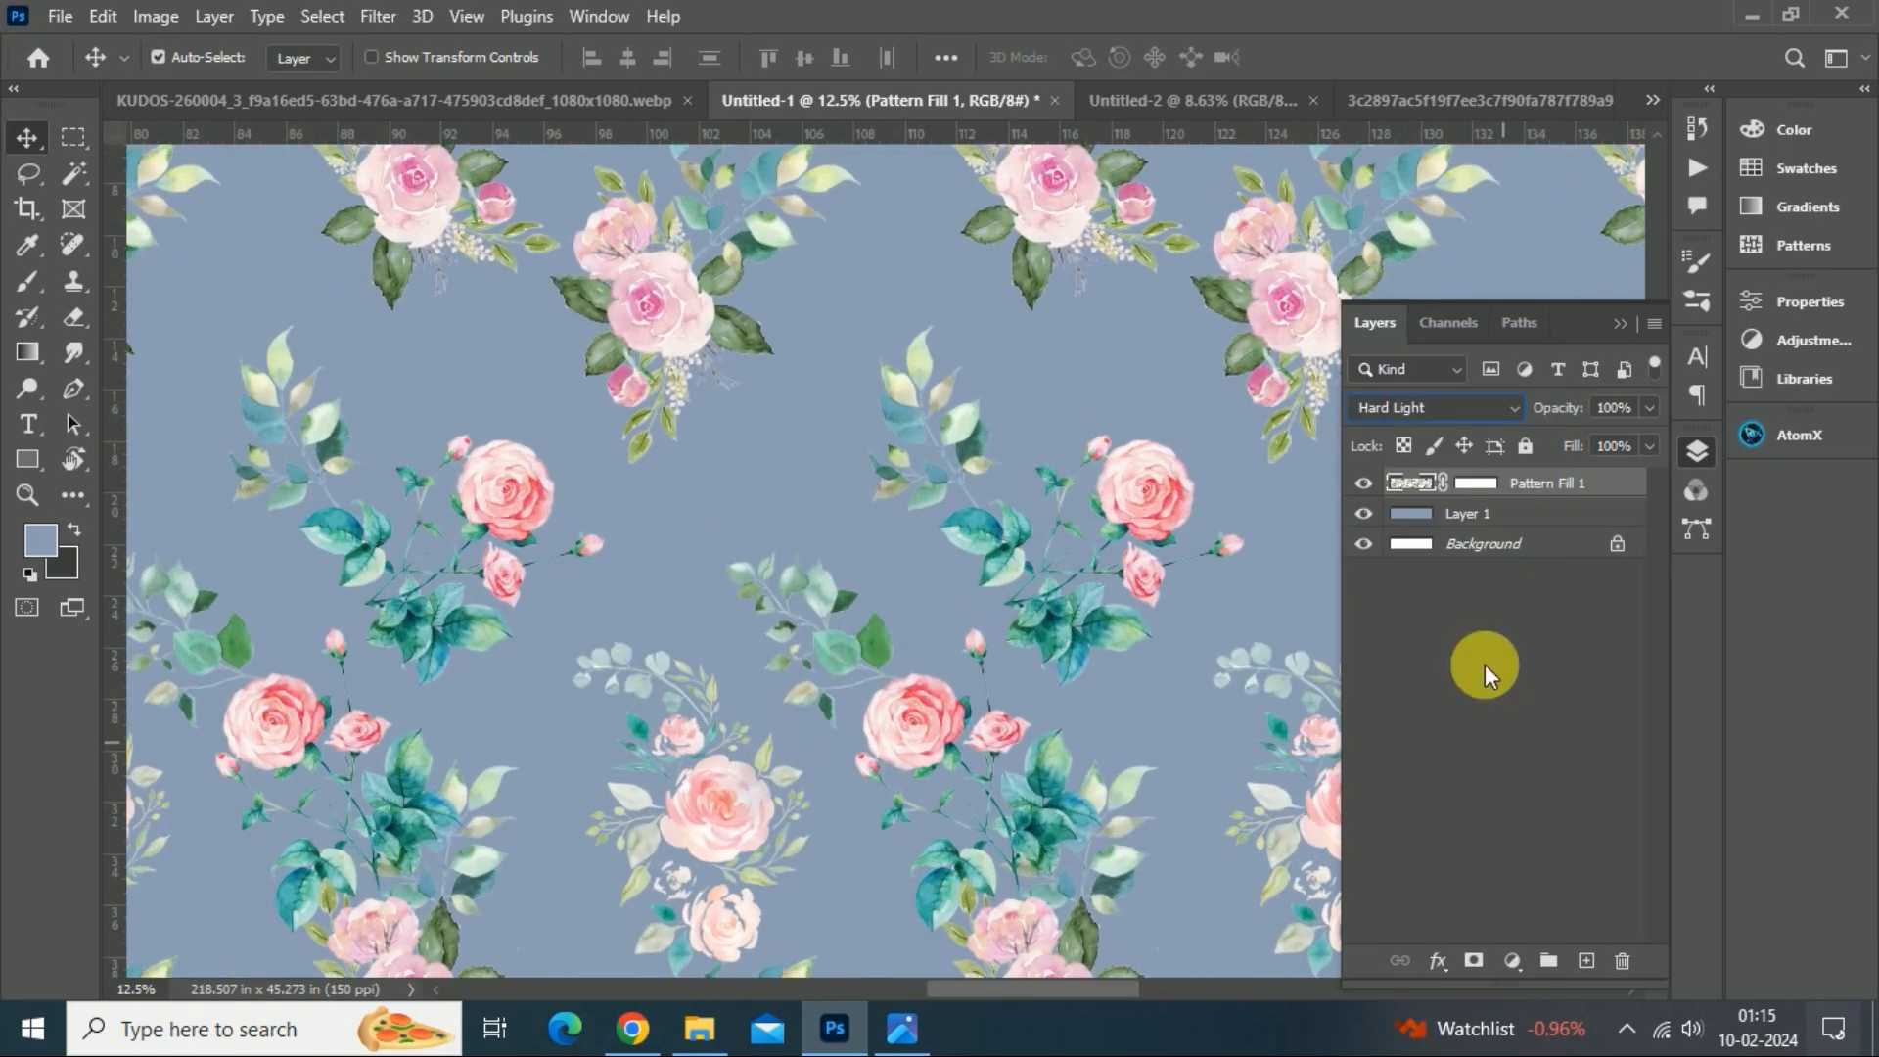
pyautogui.hotkey('ctrl', 'j')
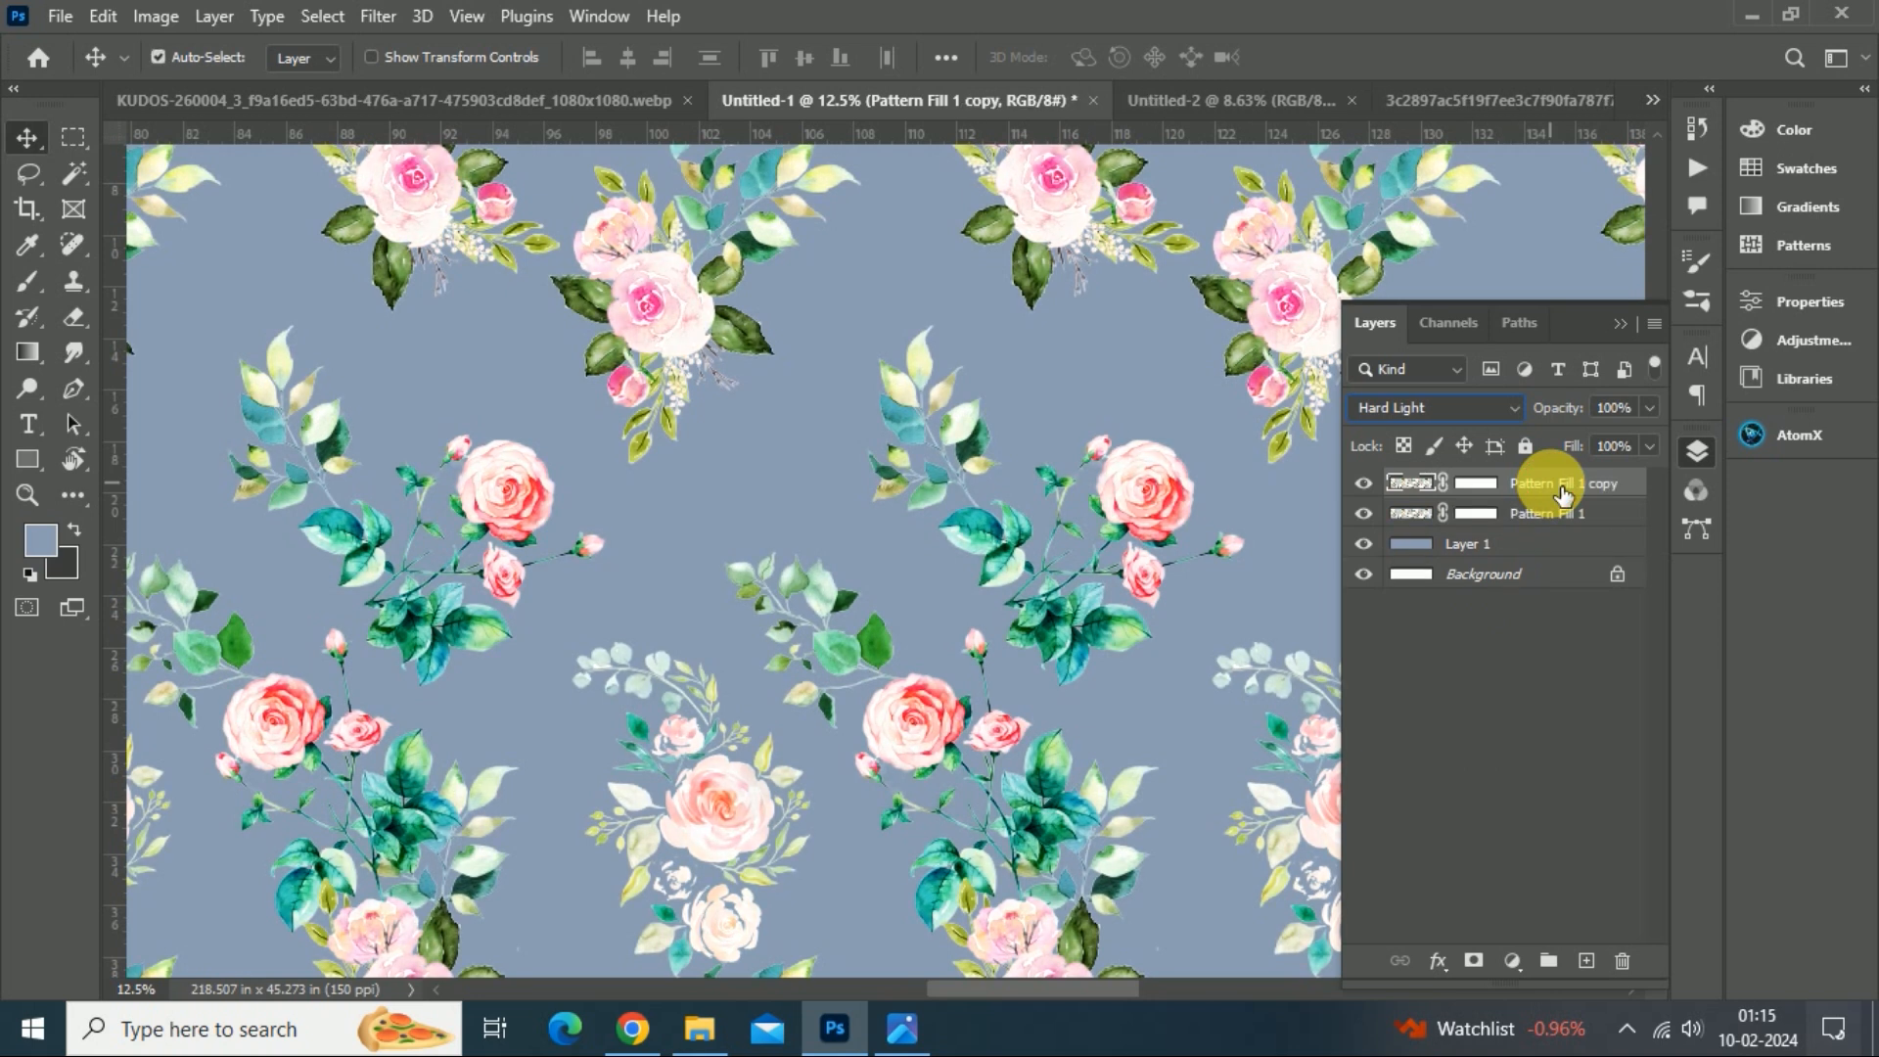
# - Flip the duplicated floral layer both horizontally and vertically with Free Transform and apply the transformation
pyautogui.hotkey('ctrl', 't')
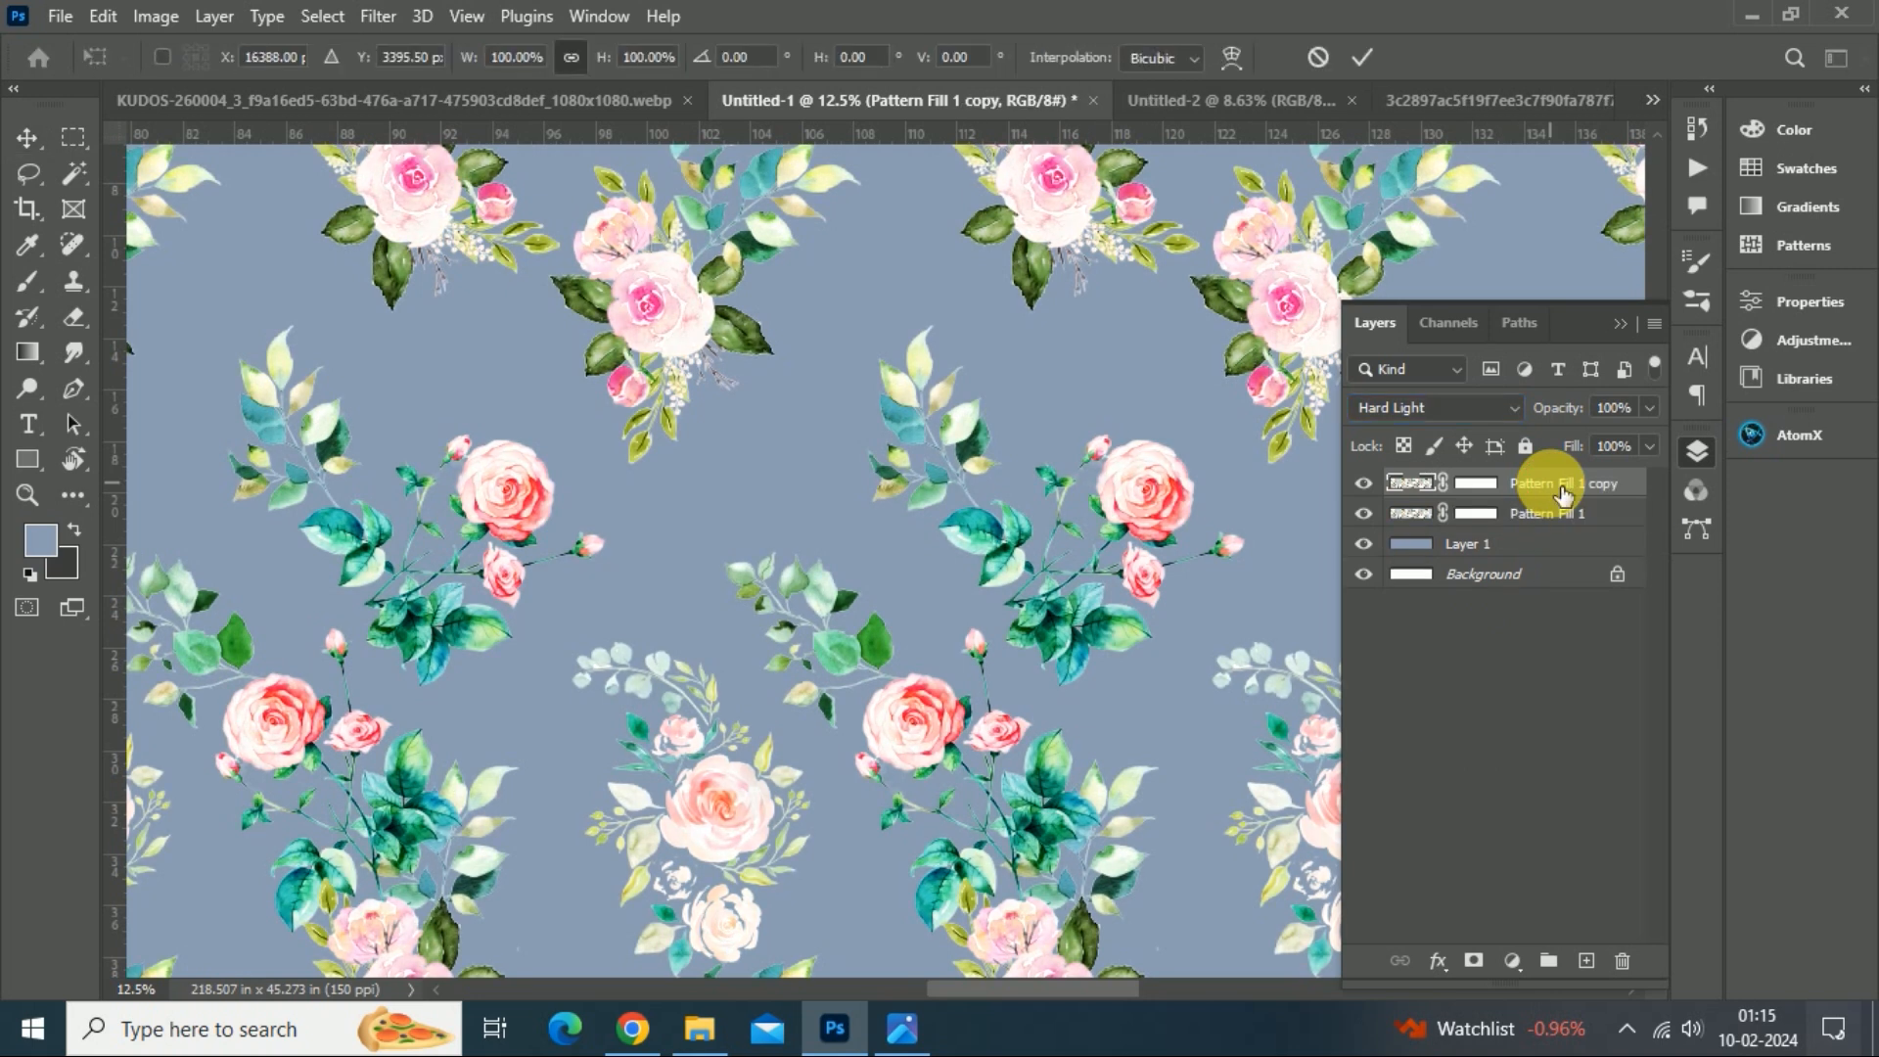
pyautogui.hotkey('ctrl', '0')
pyautogui.rightClick(1027, 575)
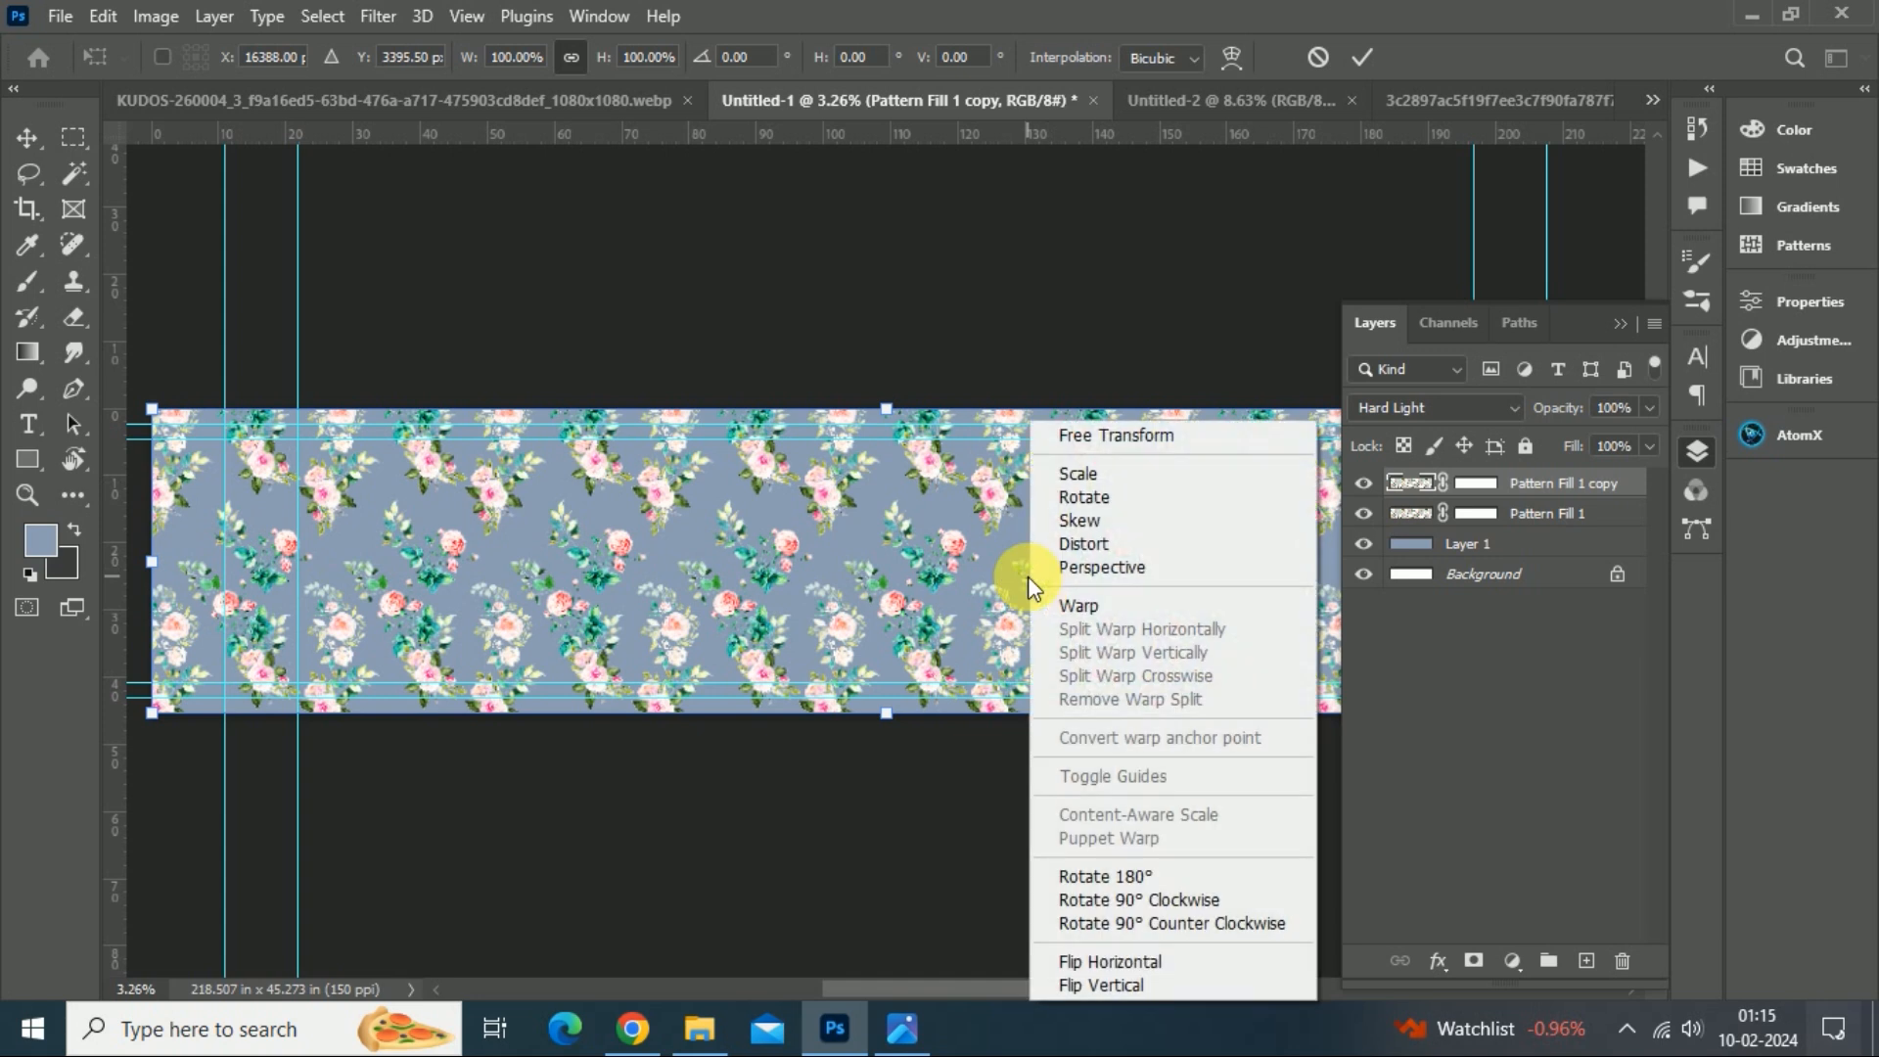
pyautogui.click(1145, 983)
pyautogui.rightClick(976, 574)
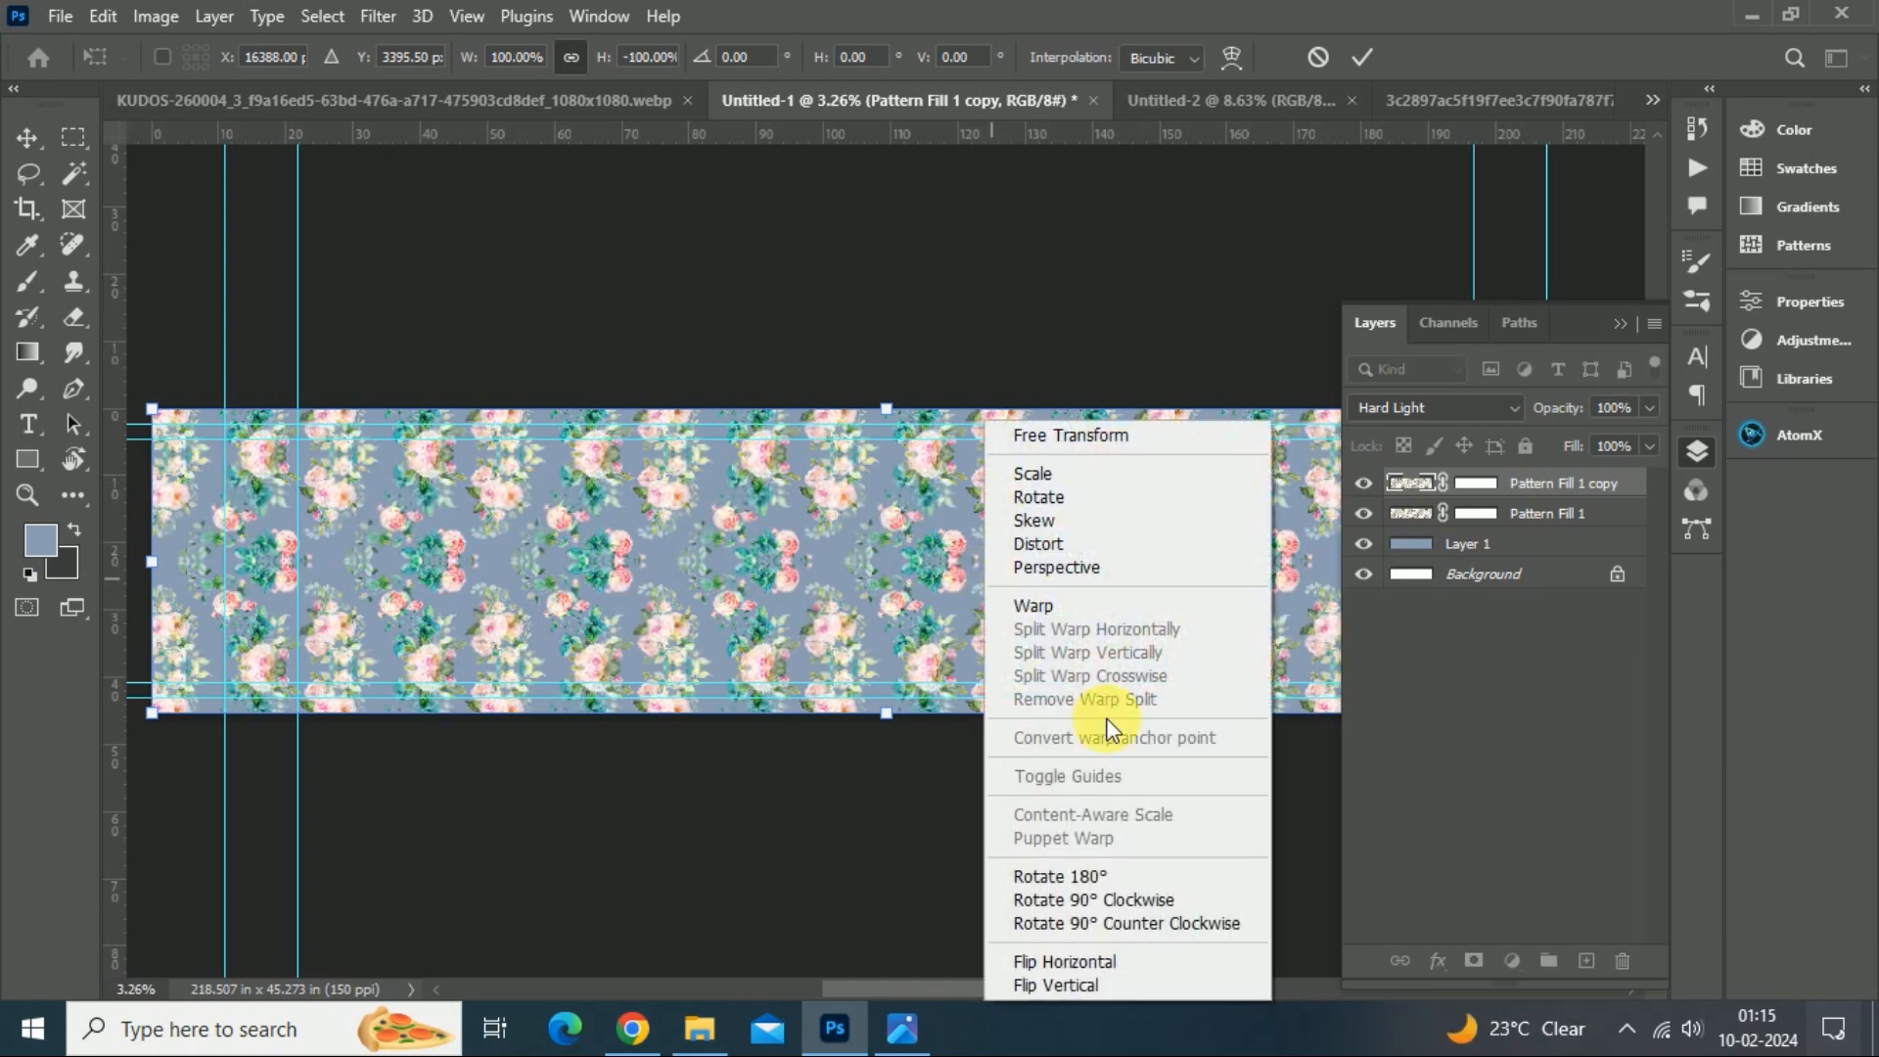
pyautogui.click(1106, 981)
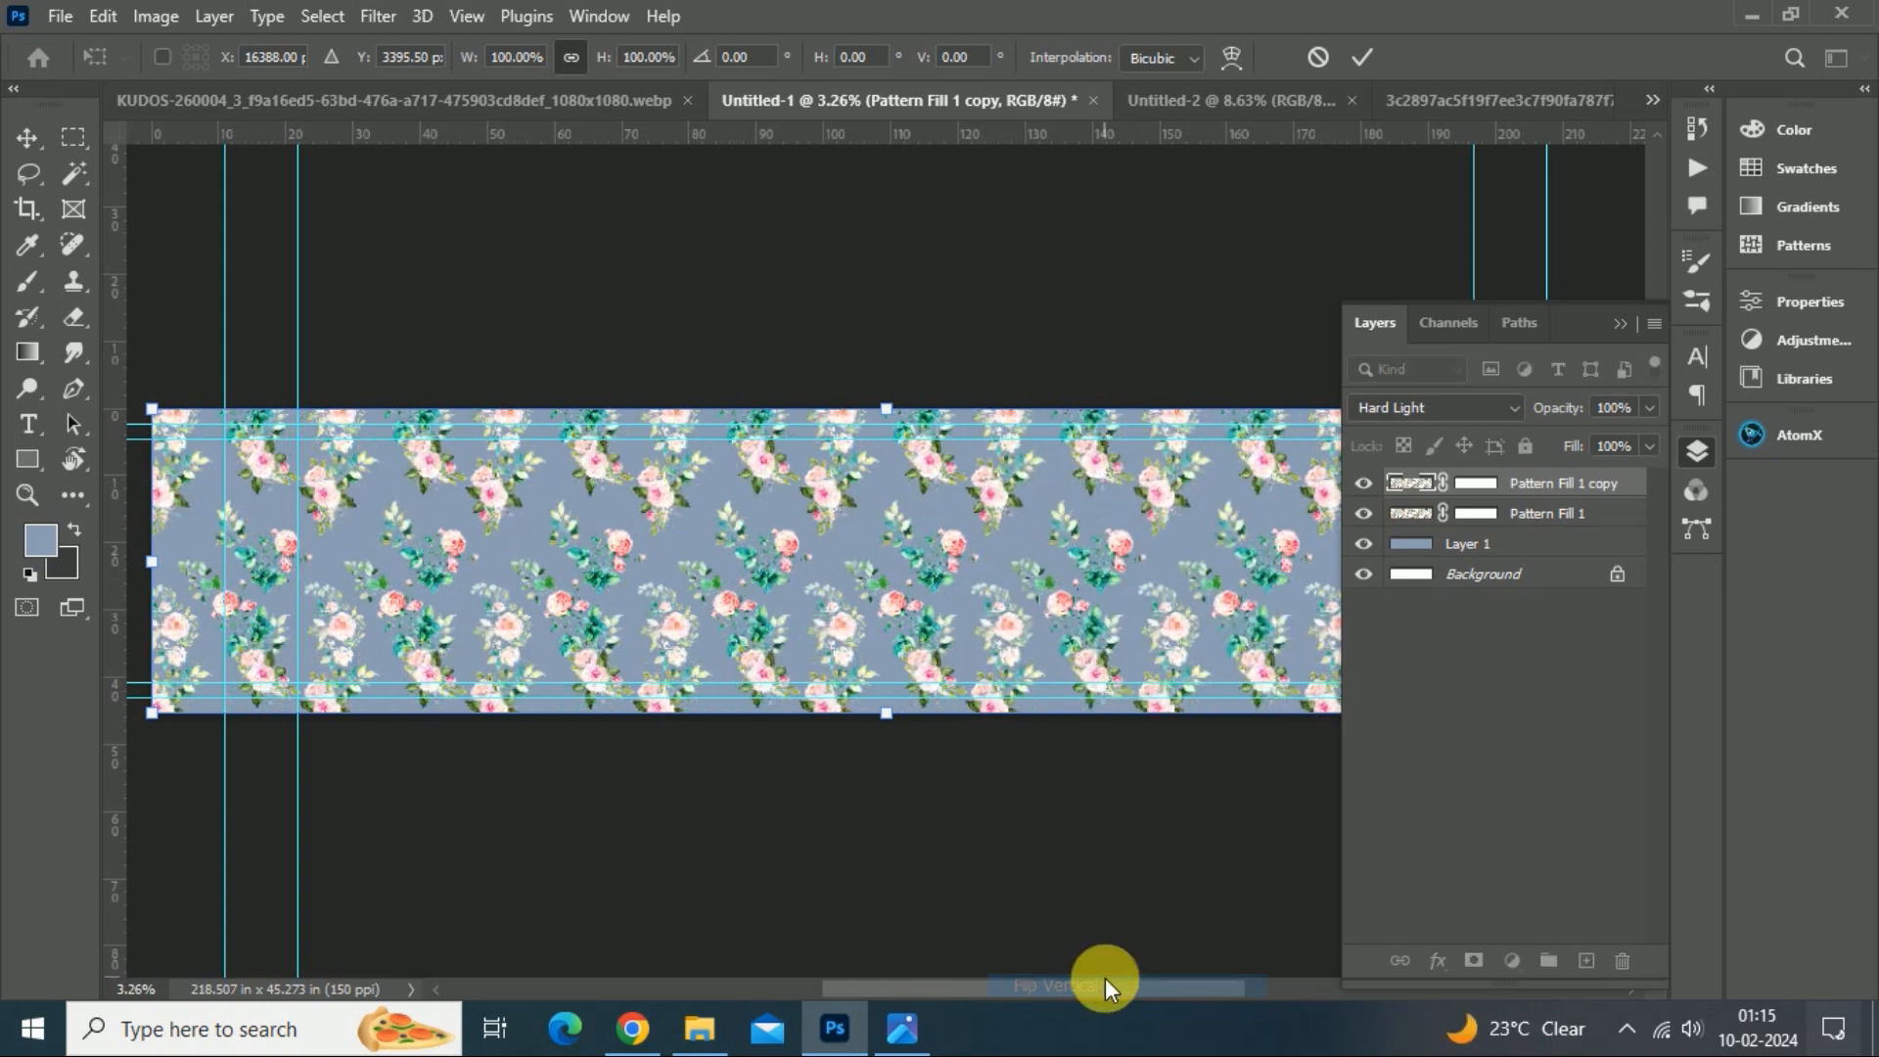
pyautogui.rightClick(1037, 638)
pyautogui.click(1135, 572)
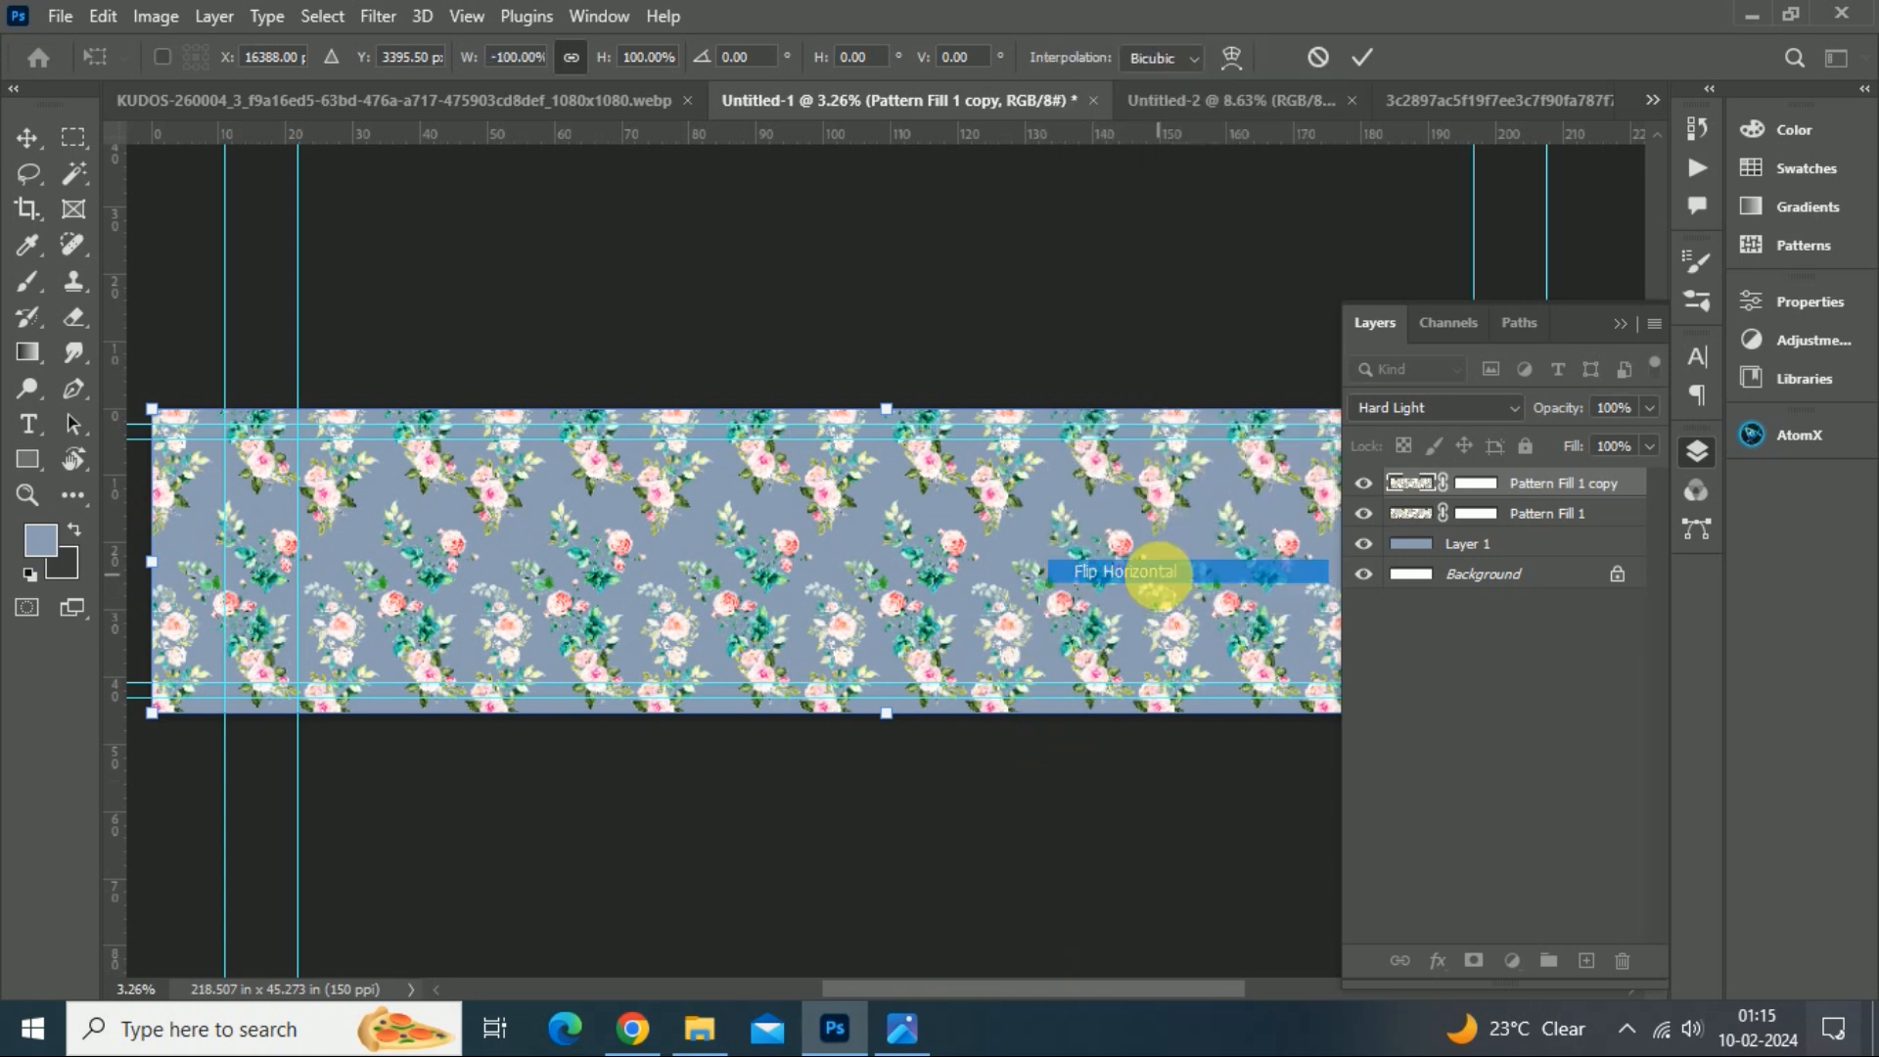
pyautogui.rightClick(1096, 566)
pyautogui.click(1182, 984)
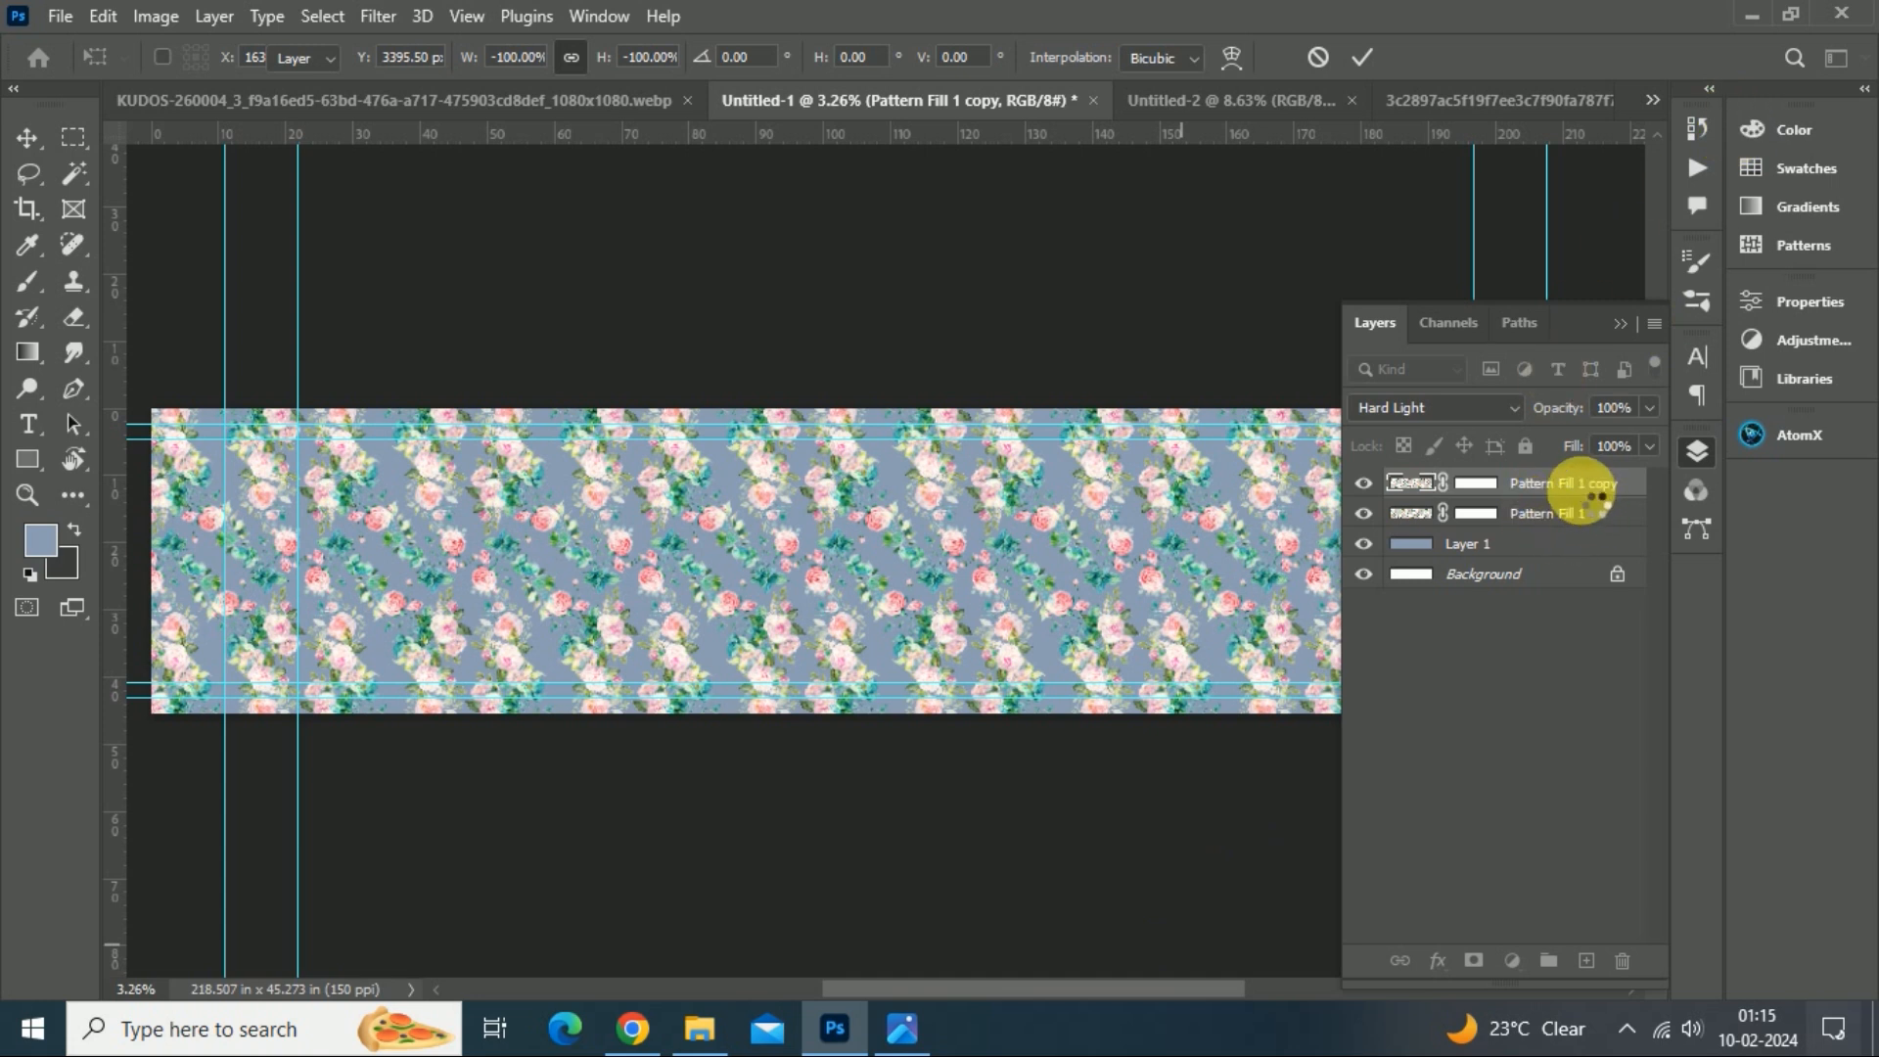
pyautogui.press('Return')
# - Move the flipped floral copy below Pattern Fill 1 and set its blend mode to Luminosity
pyautogui.moveTo(1578, 494)
pyautogui.mouseDown()
pyautogui.moveTo(1573, 525)
pyautogui.moveTo(1605, 512)
pyautogui.moveTo(1577, 511)
pyautogui.mouseUp()
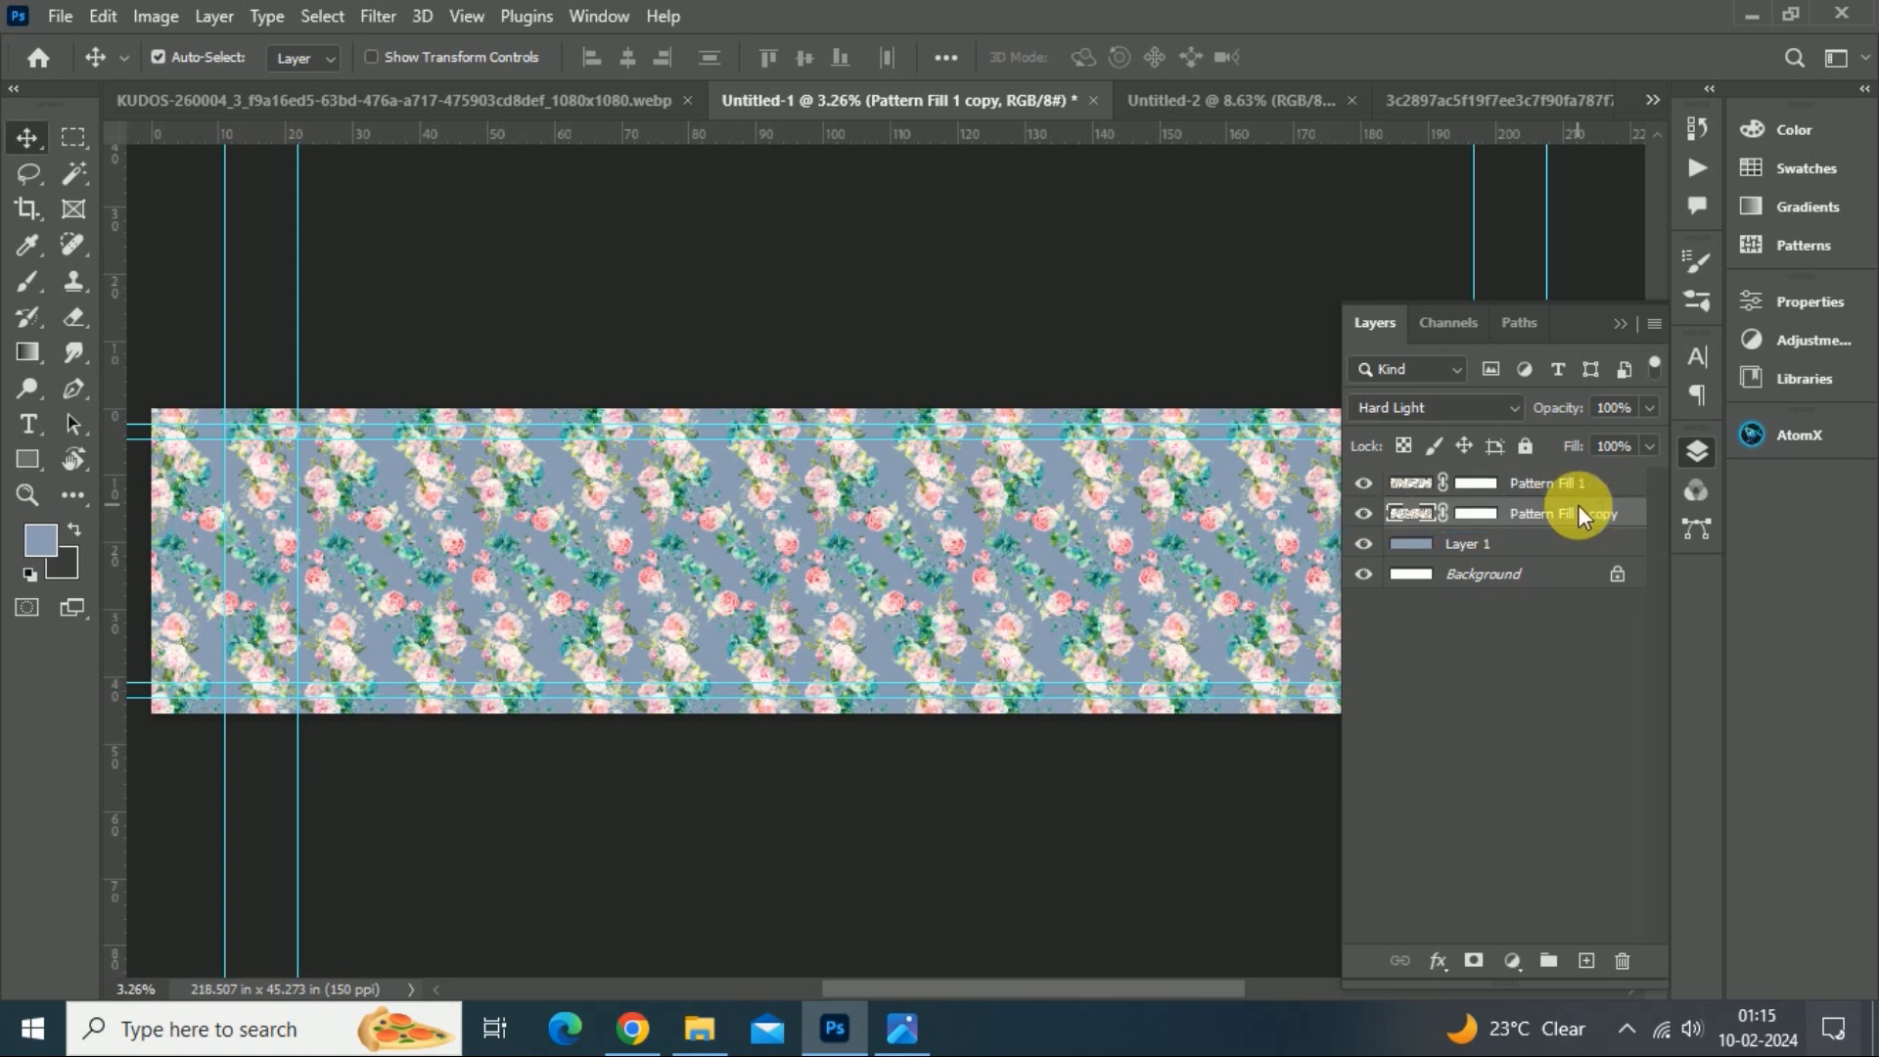
pyautogui.click(1493, 415)
pyautogui.click(1395, 978)
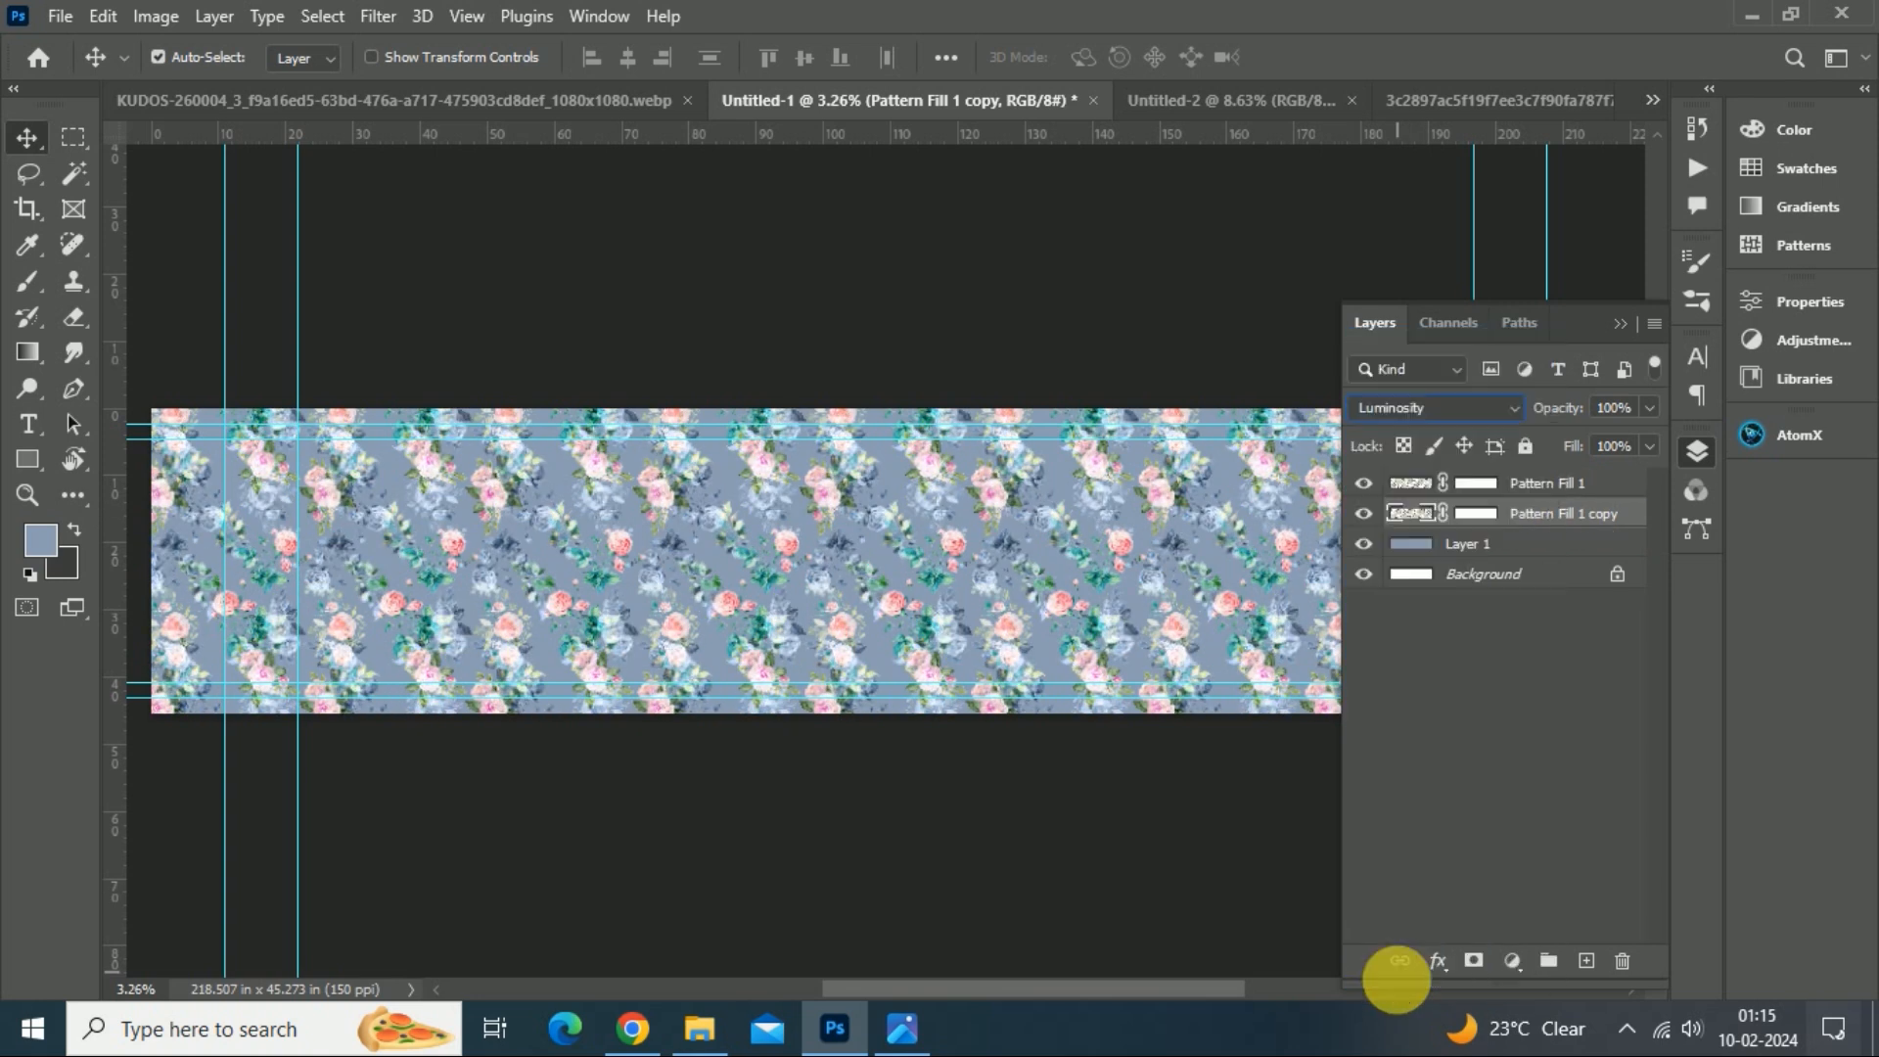
# - Lower the opacity of the flipped floral copy to 32% for a faint shadow print behind the main flowers
pyautogui.hotkey('ctrl', '+')
pyautogui.hotkey('ctrl', '+')
pyautogui.hotkey('ctrl', '+')
pyautogui.hotkey('ctrl', '+')
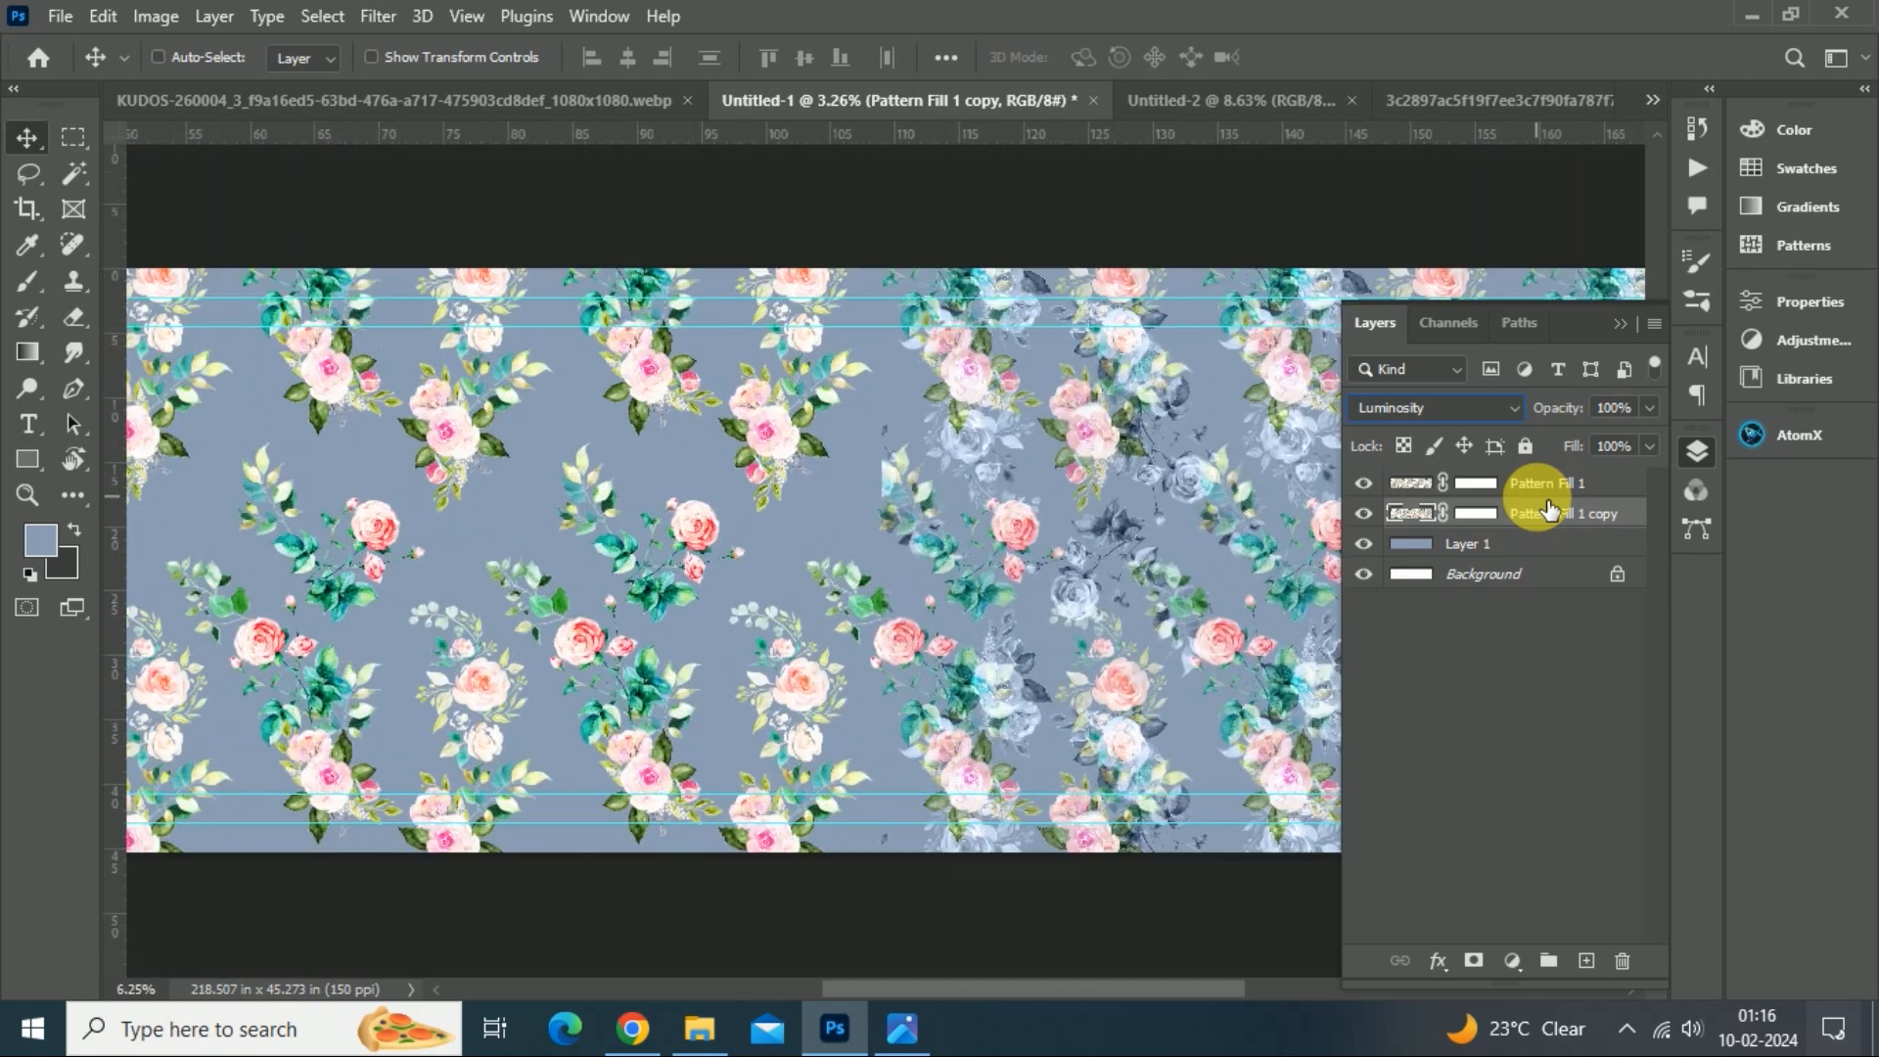
pyautogui.click(1649, 407)
pyautogui.moveTo(1653, 437); pyautogui.dragTo(1561, 441)
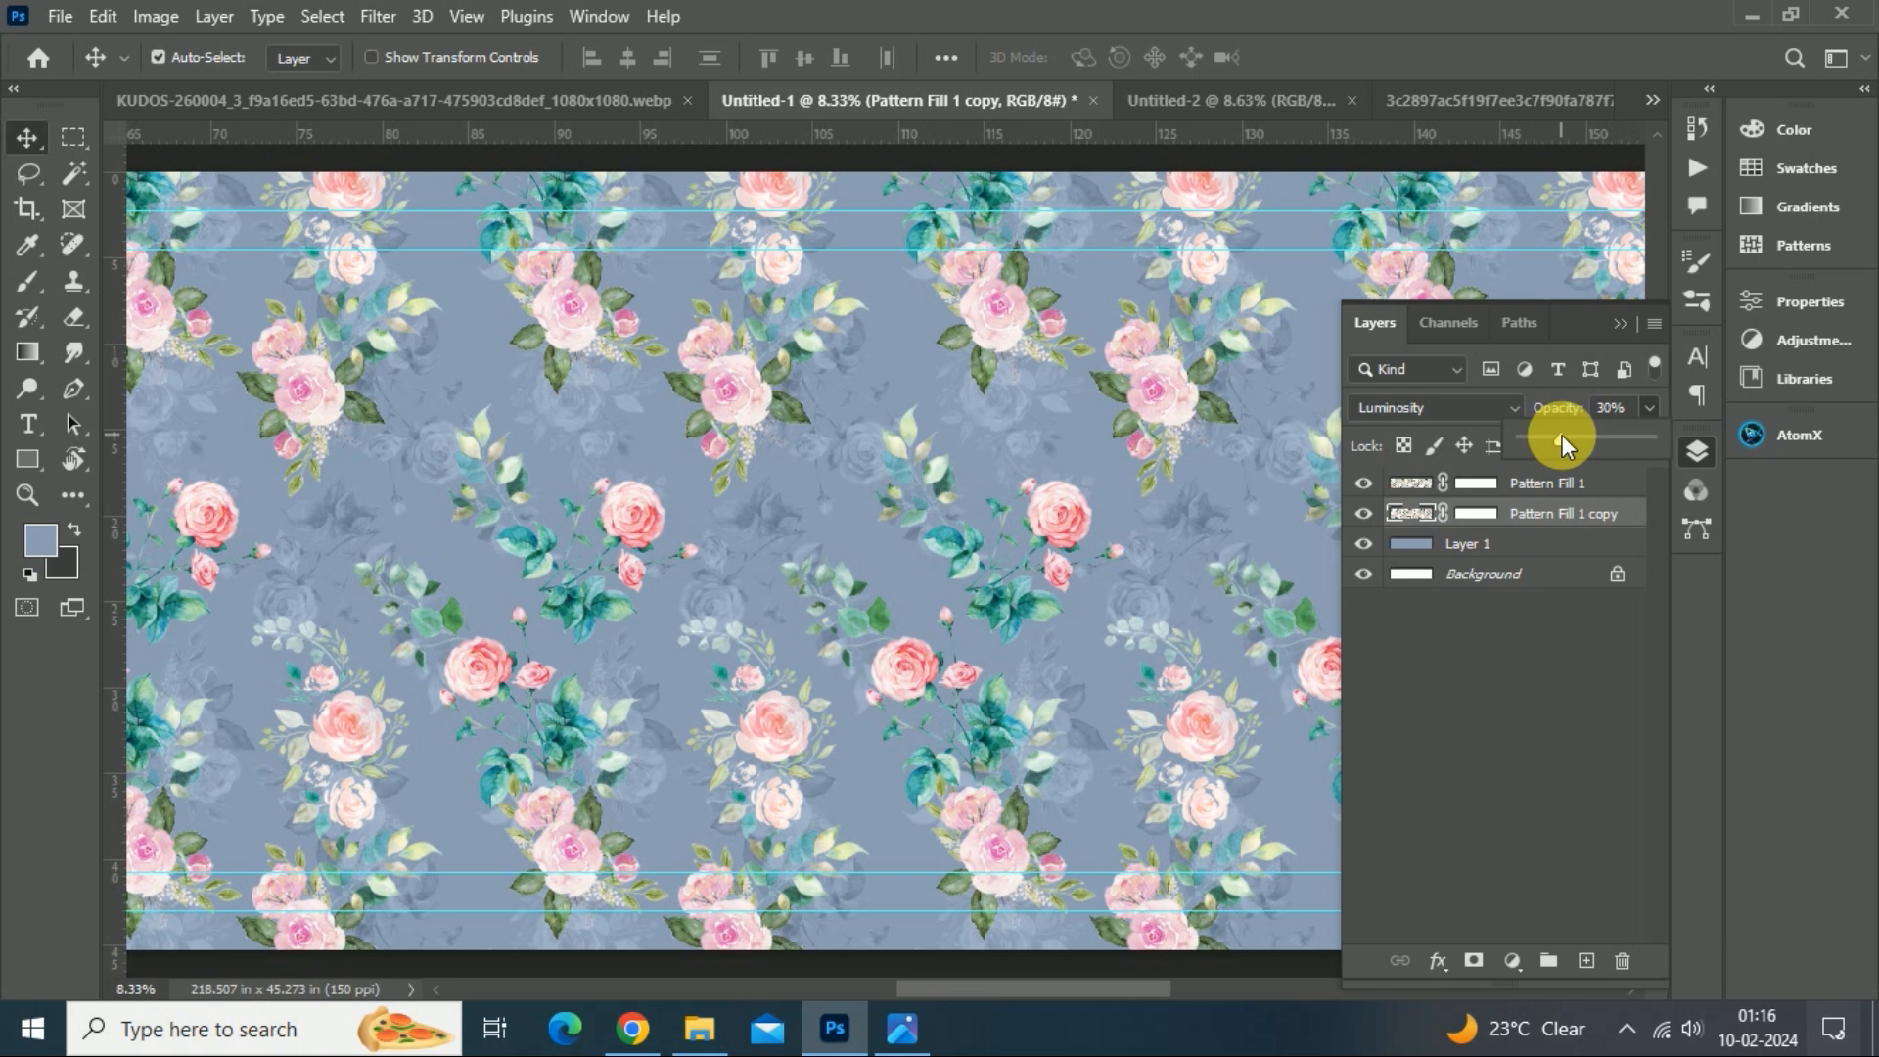
pyautogui.moveTo(1525, 438); pyautogui.dragTo(1551, 436)
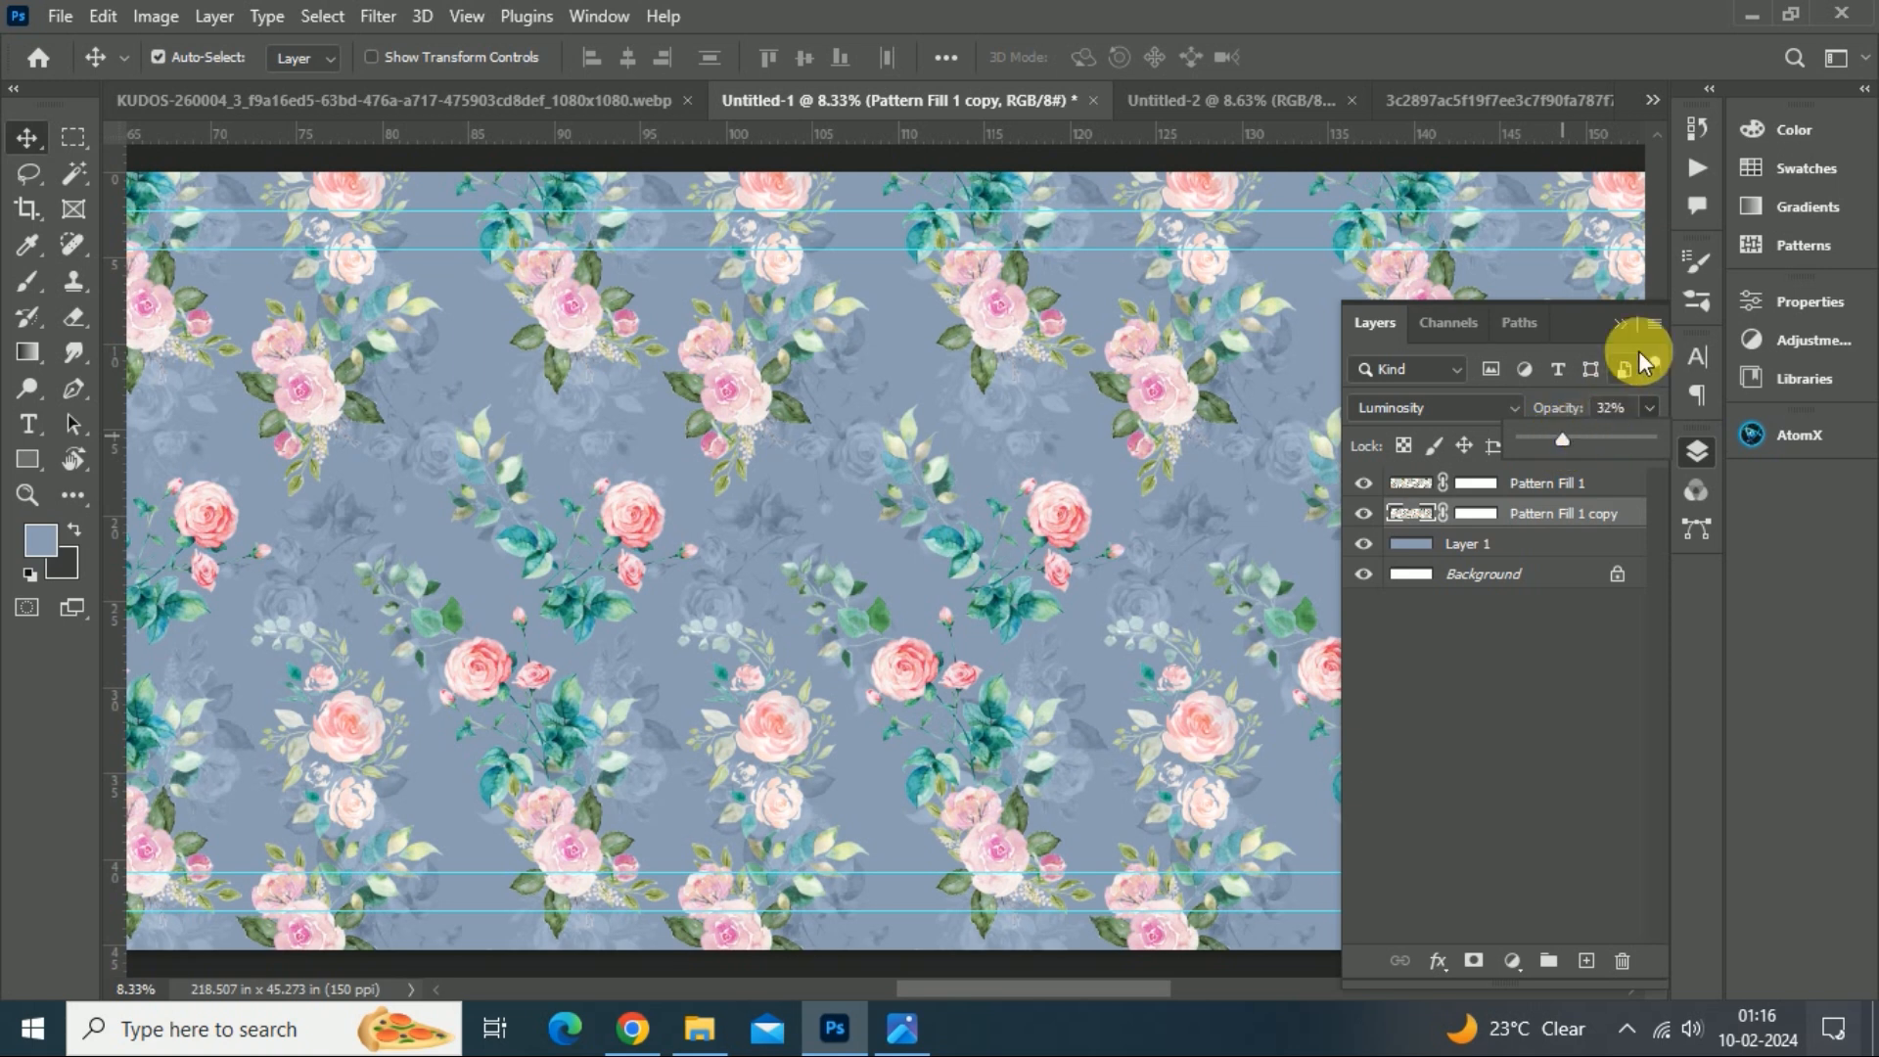
# - Collapse the layer list and examine the saree print both at full width and close up, including the faint background flowers
pyautogui.click(1615, 323)
pyautogui.hotkey('ctrl', '0')
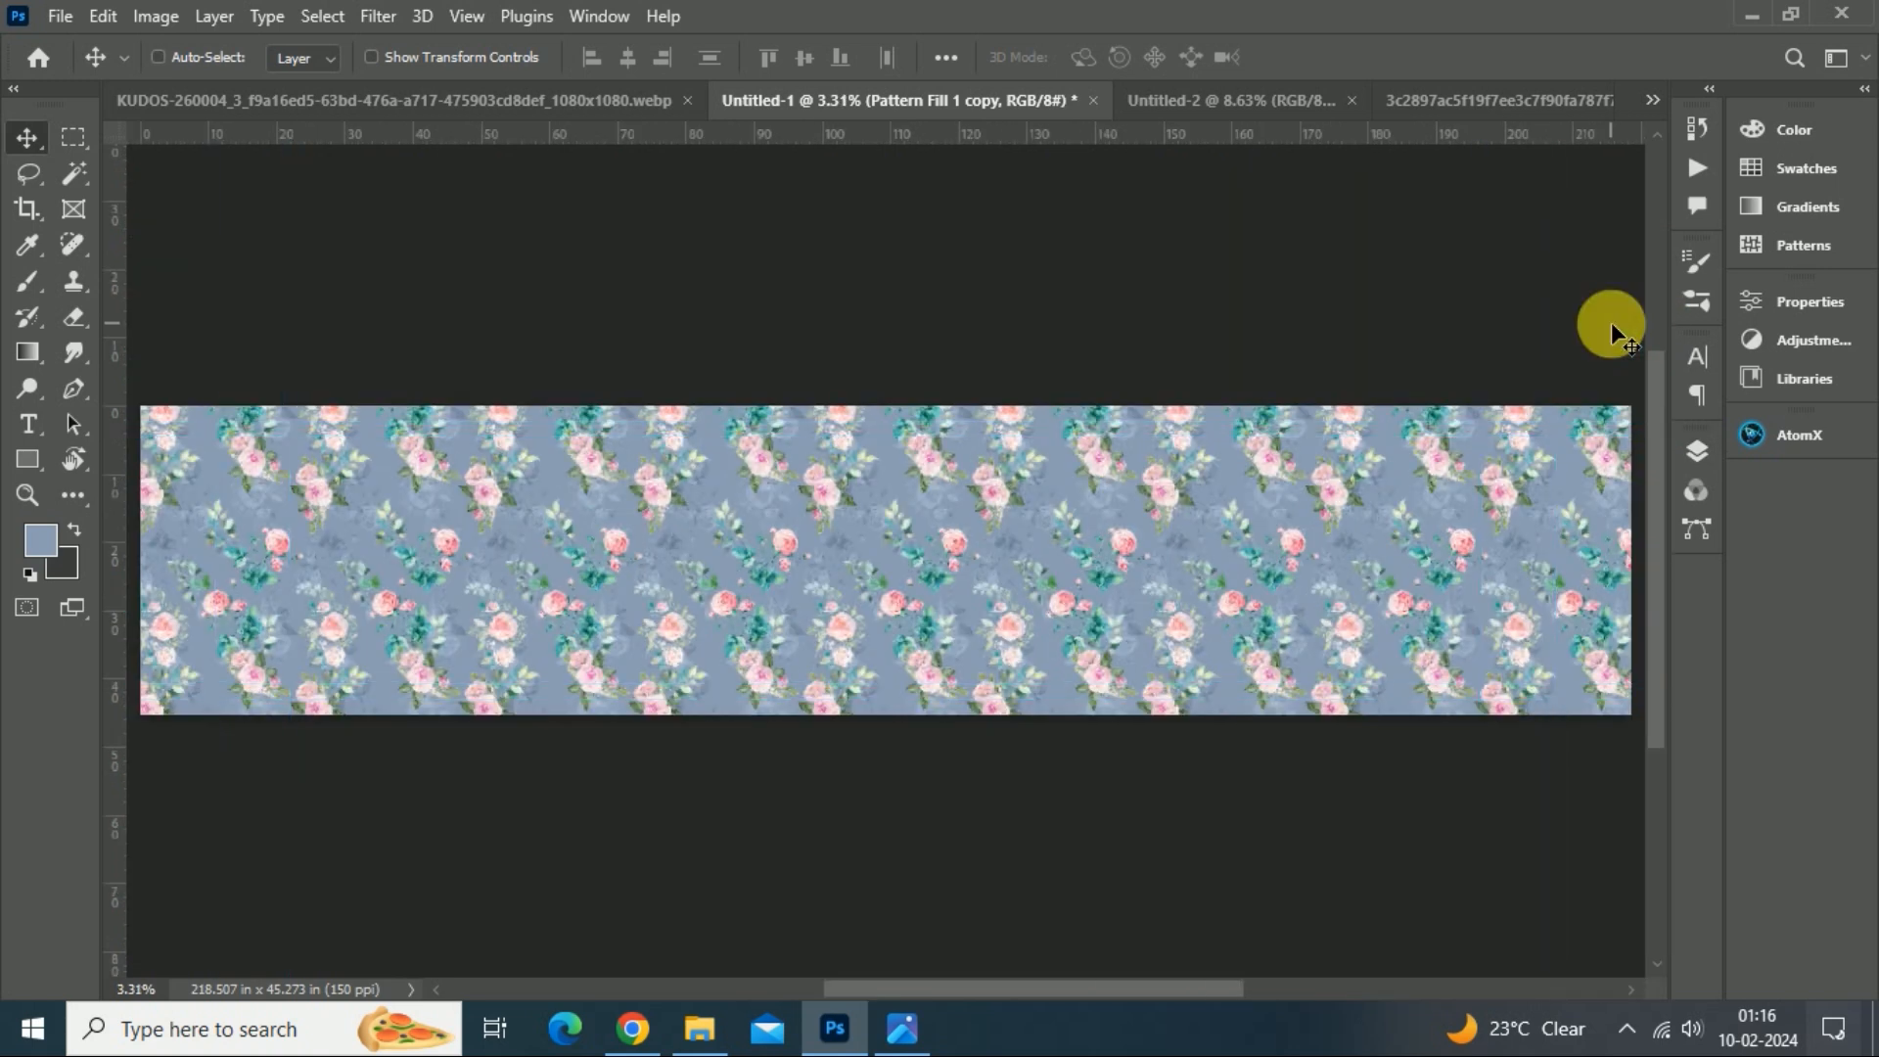
pyautogui.hotkey('ctrl', '+')
pyautogui.hotkey('ctrl', '+')
pyautogui.hotkey('ctrl', '+')
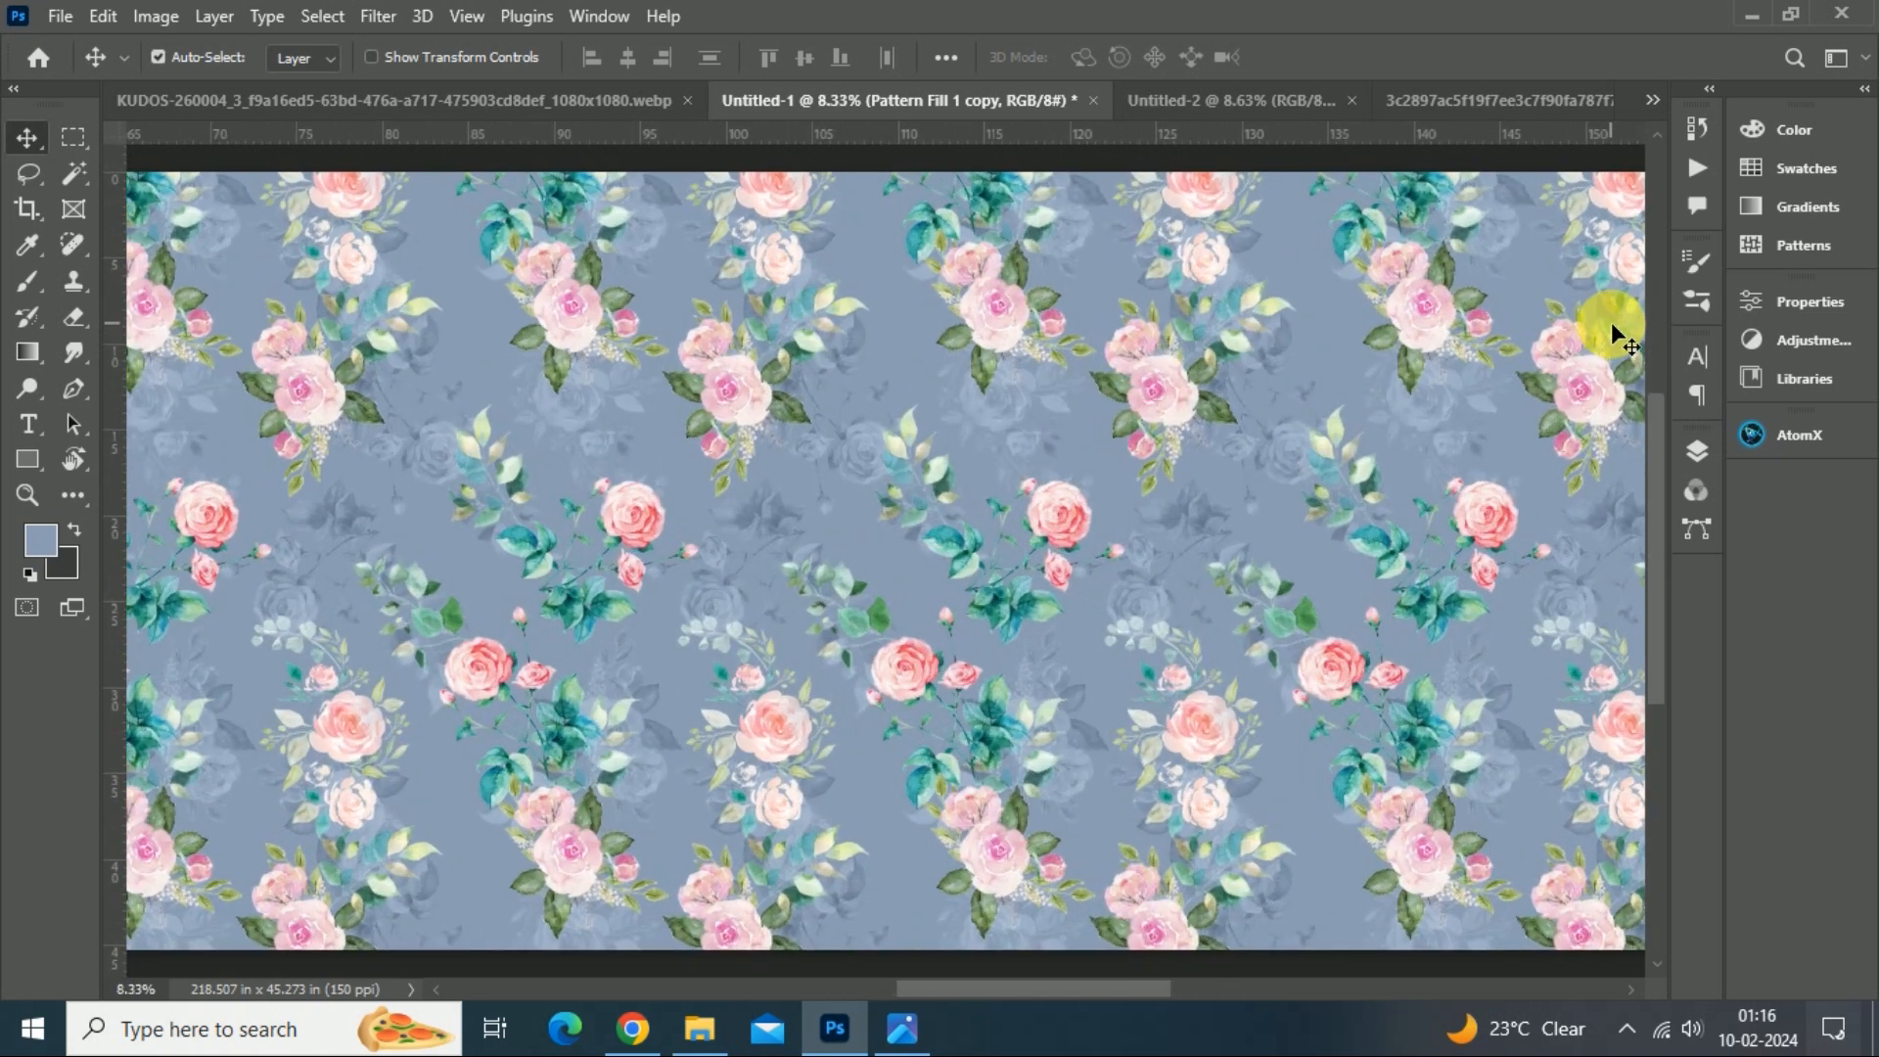
pyautogui.hotkey('ctrl', '+')
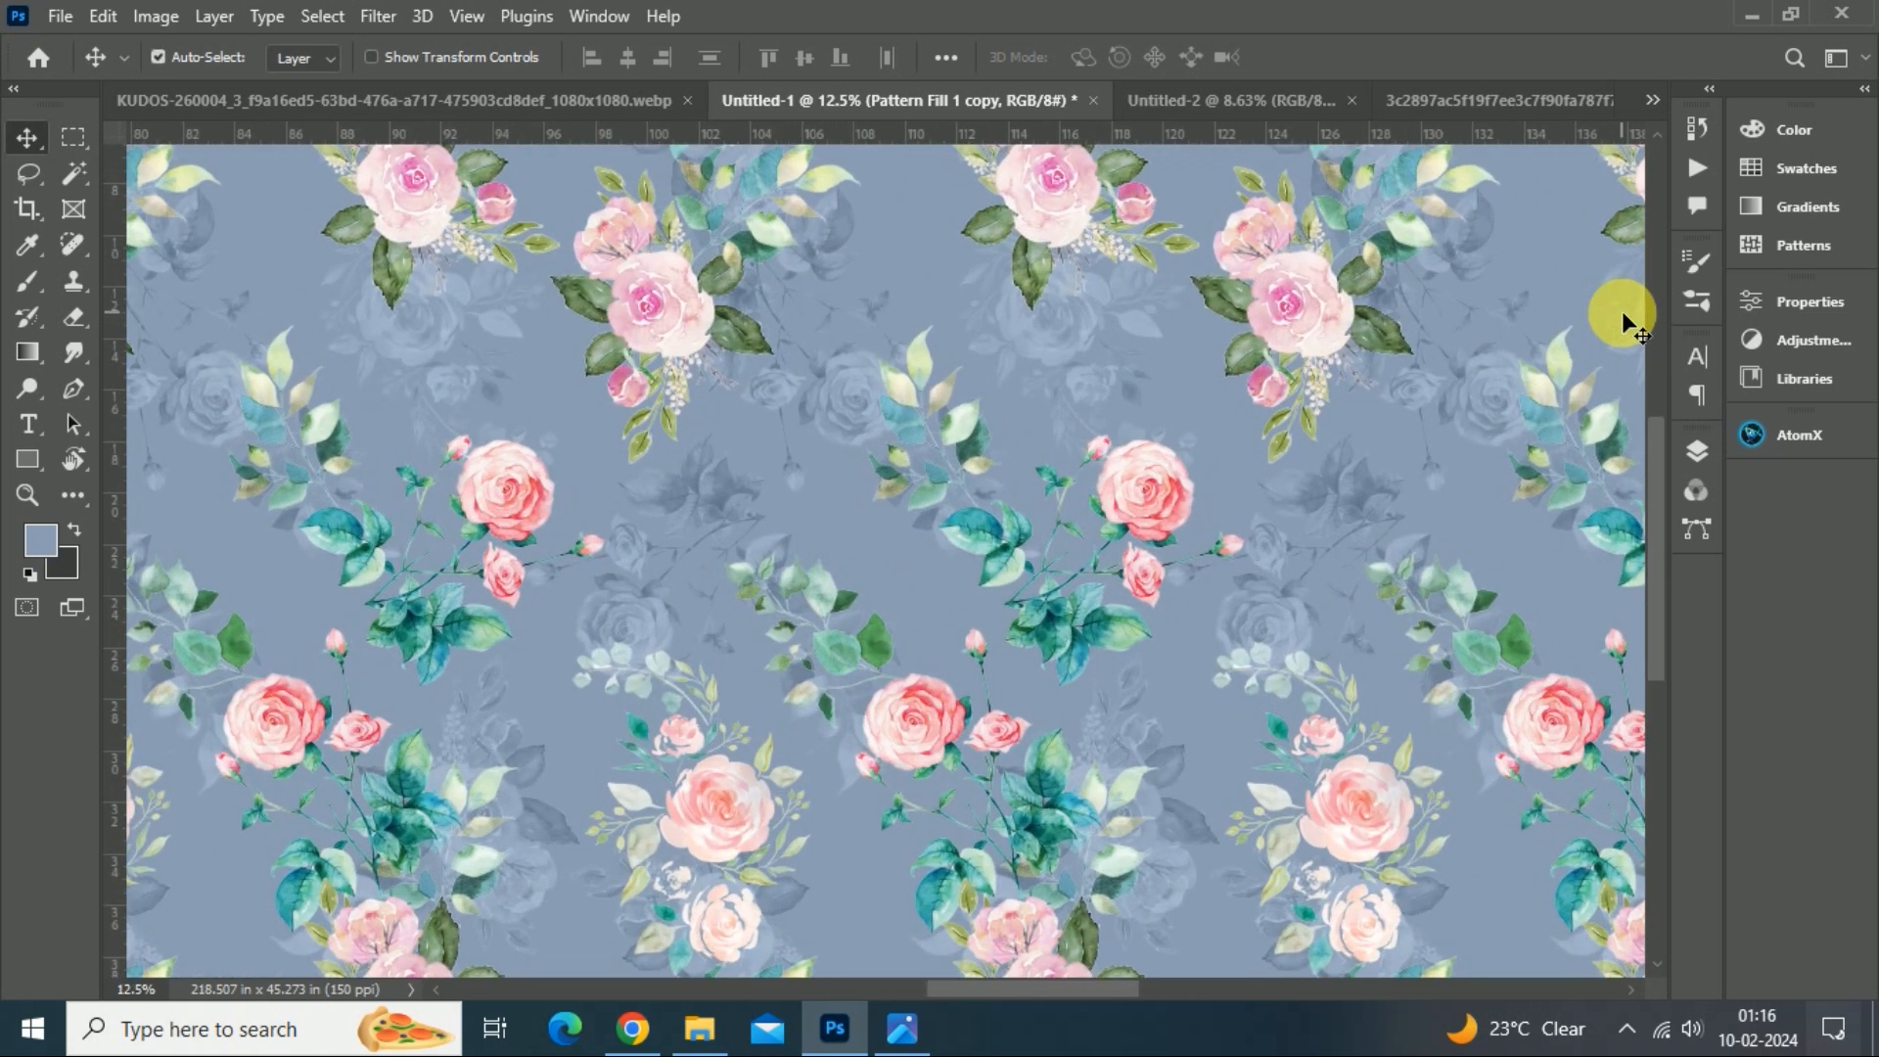
pyautogui.hotkey('ctrl', '+')
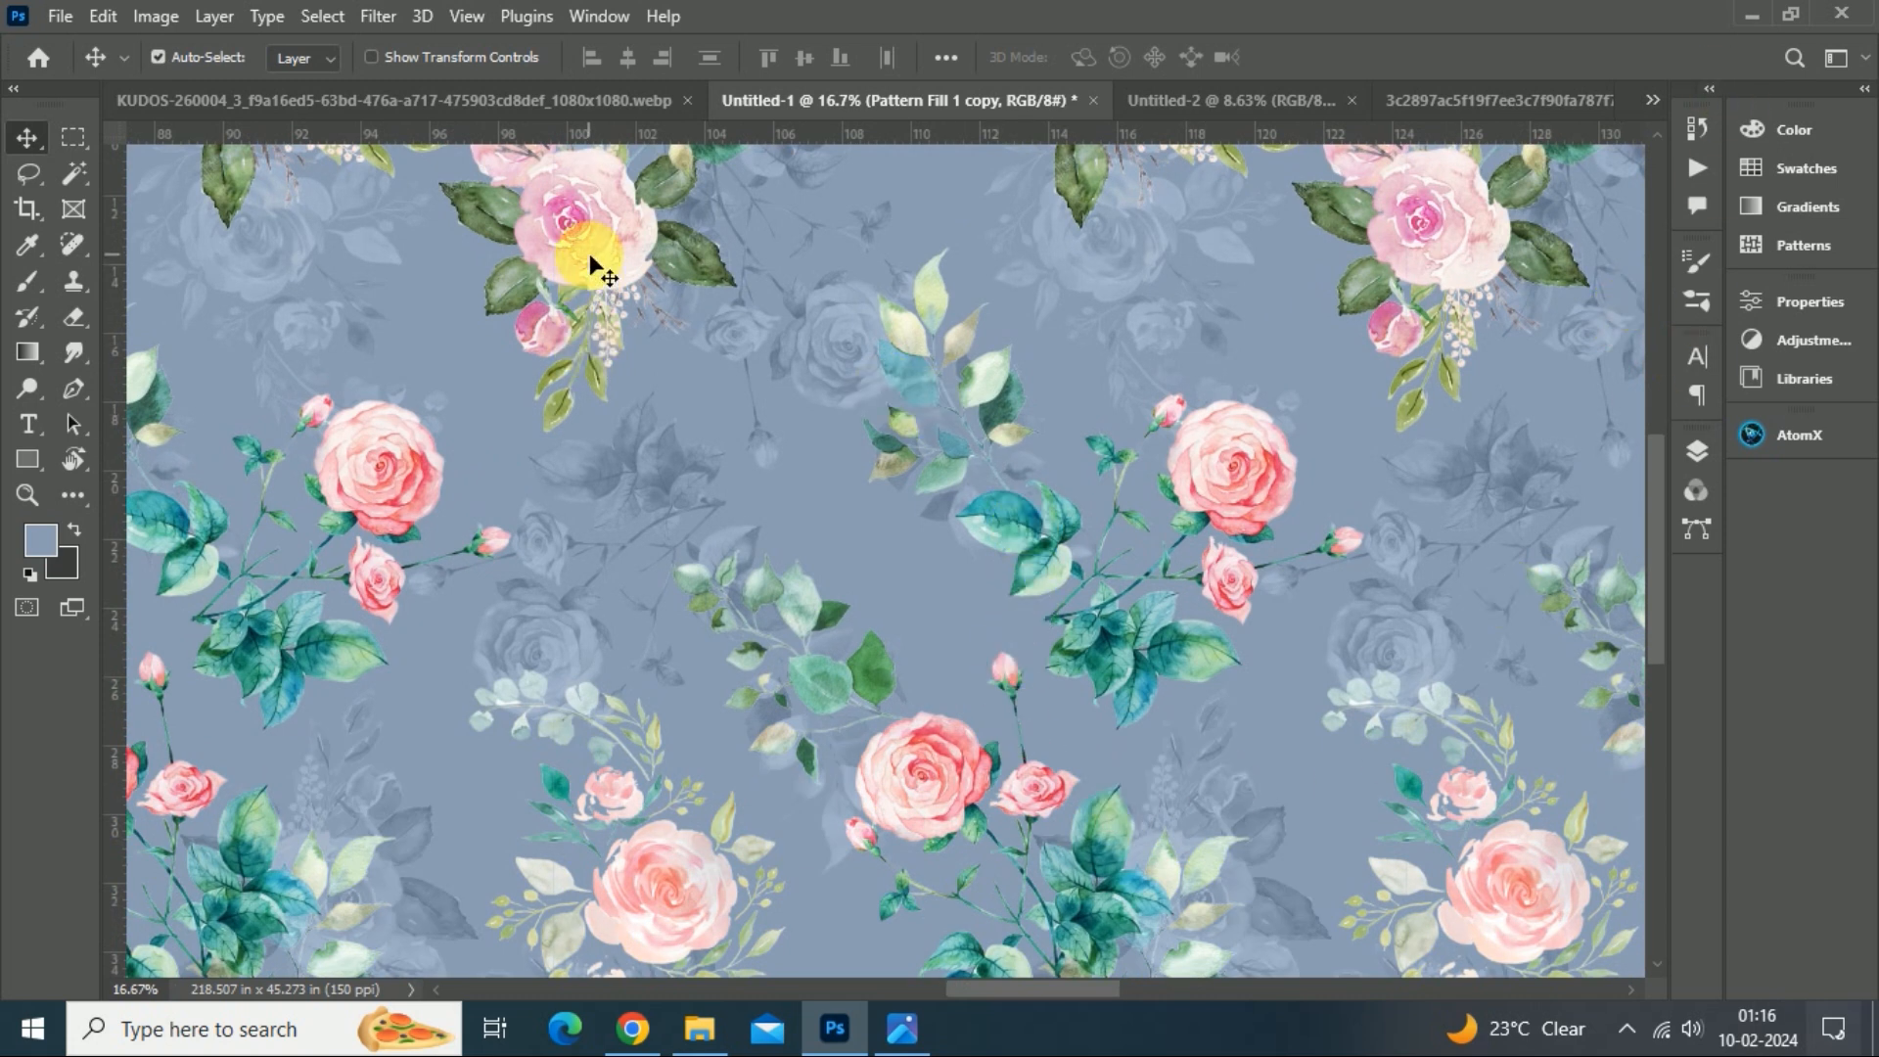
pyautogui.scroll(1, 592, 265)
pyautogui.scroll(1, 592, 294)
pyautogui.click(590, 315)
pyautogui.scroll(-4, 640, 438)
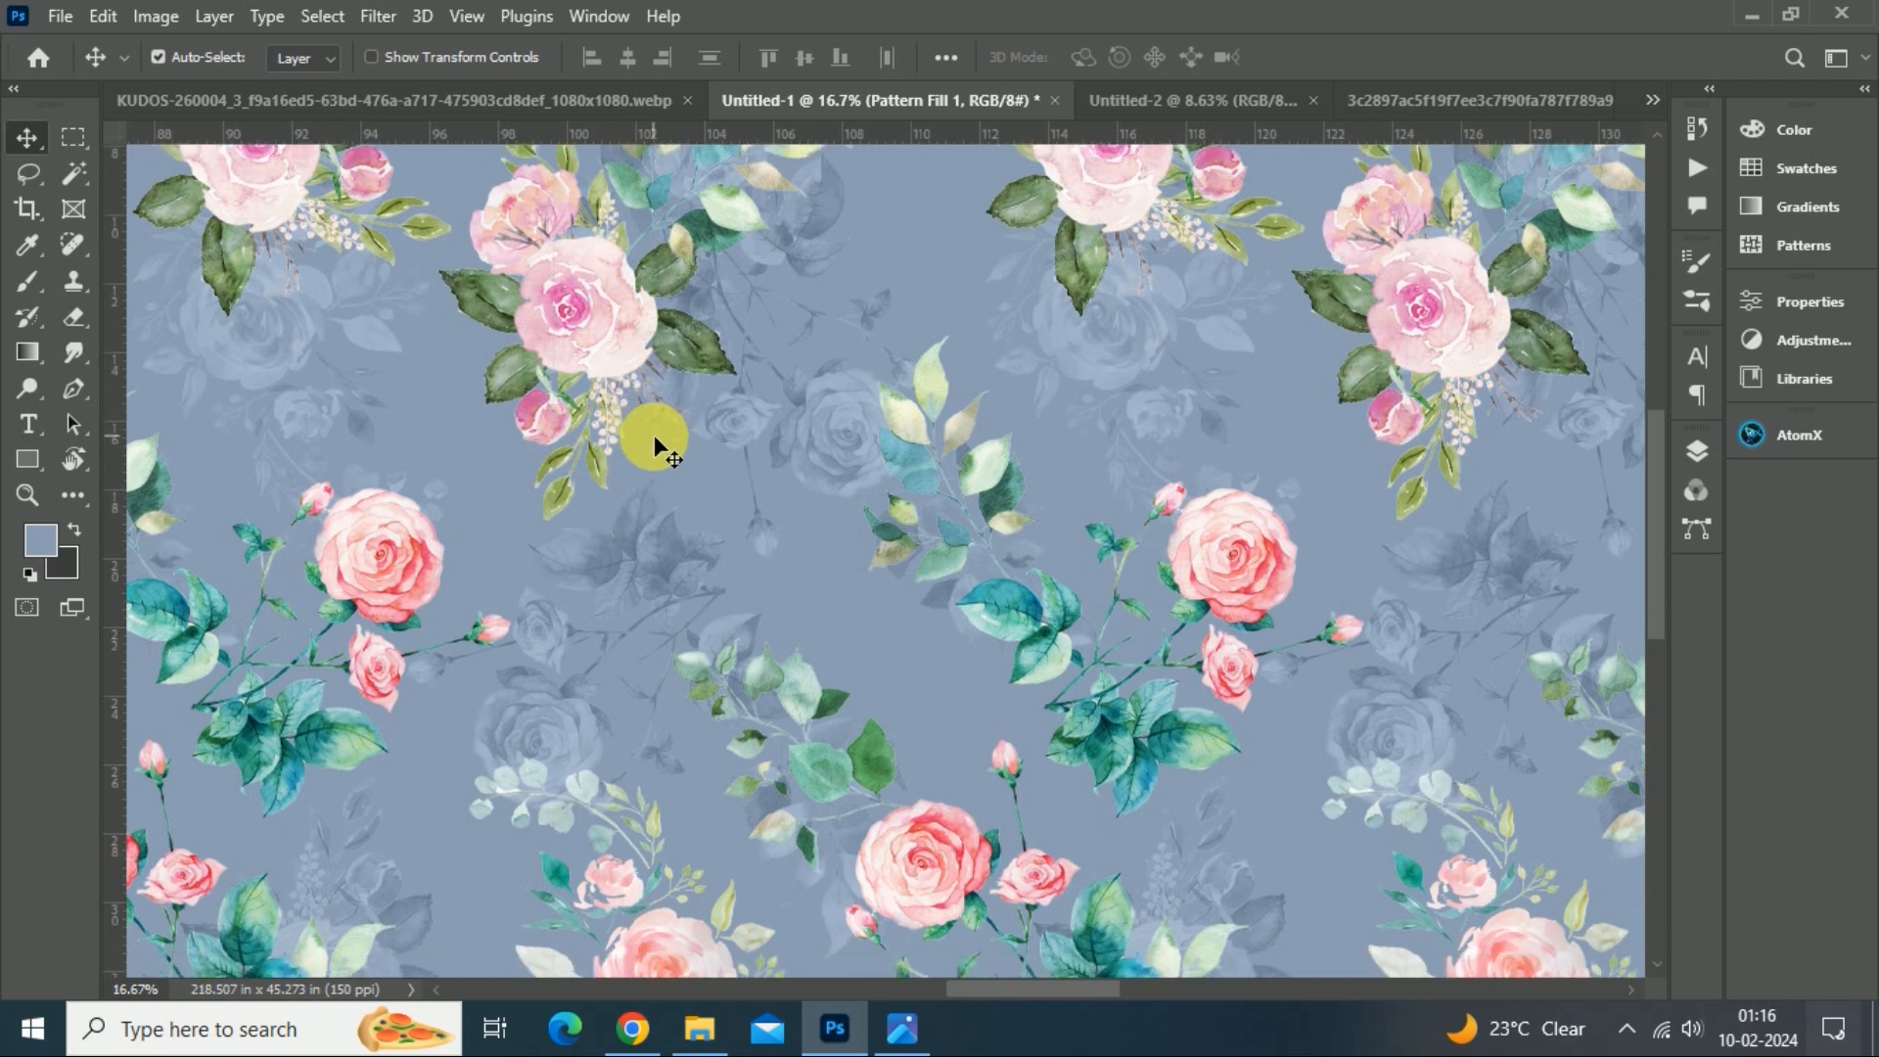
pyautogui.hotkey('ctrl', '0')
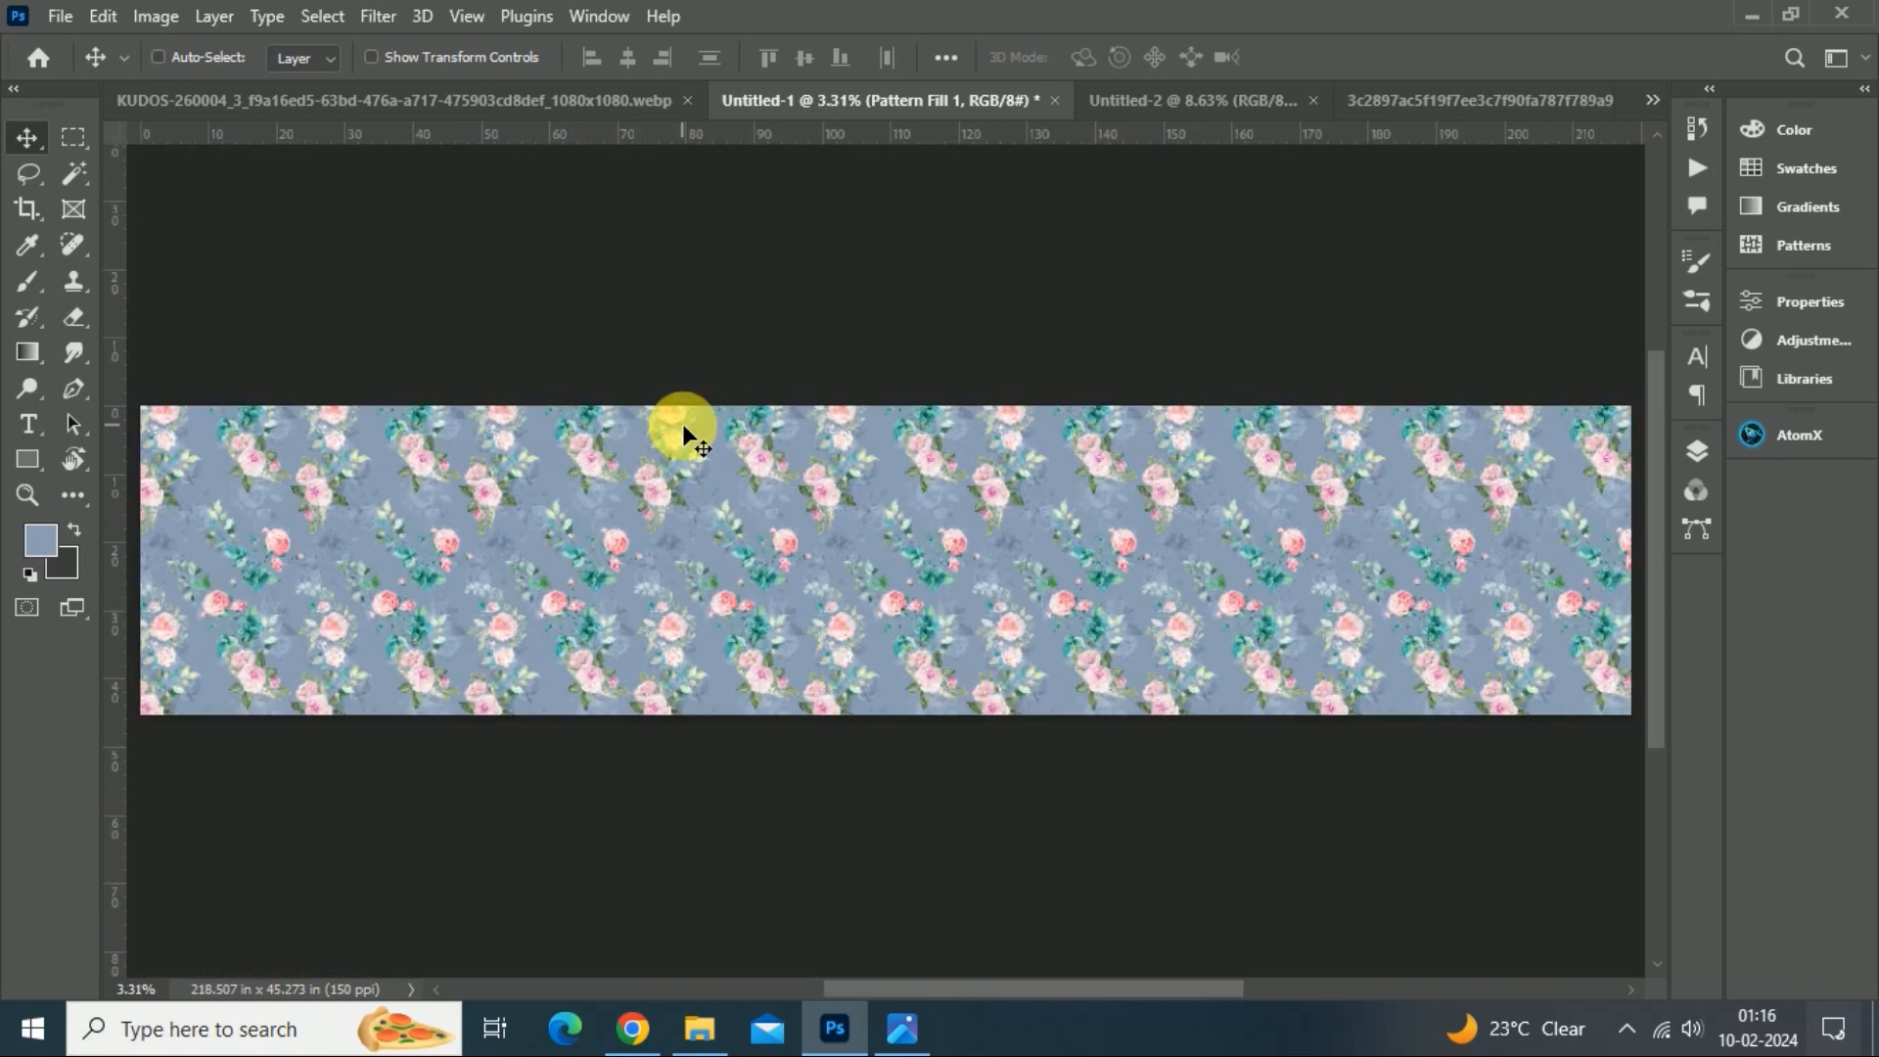